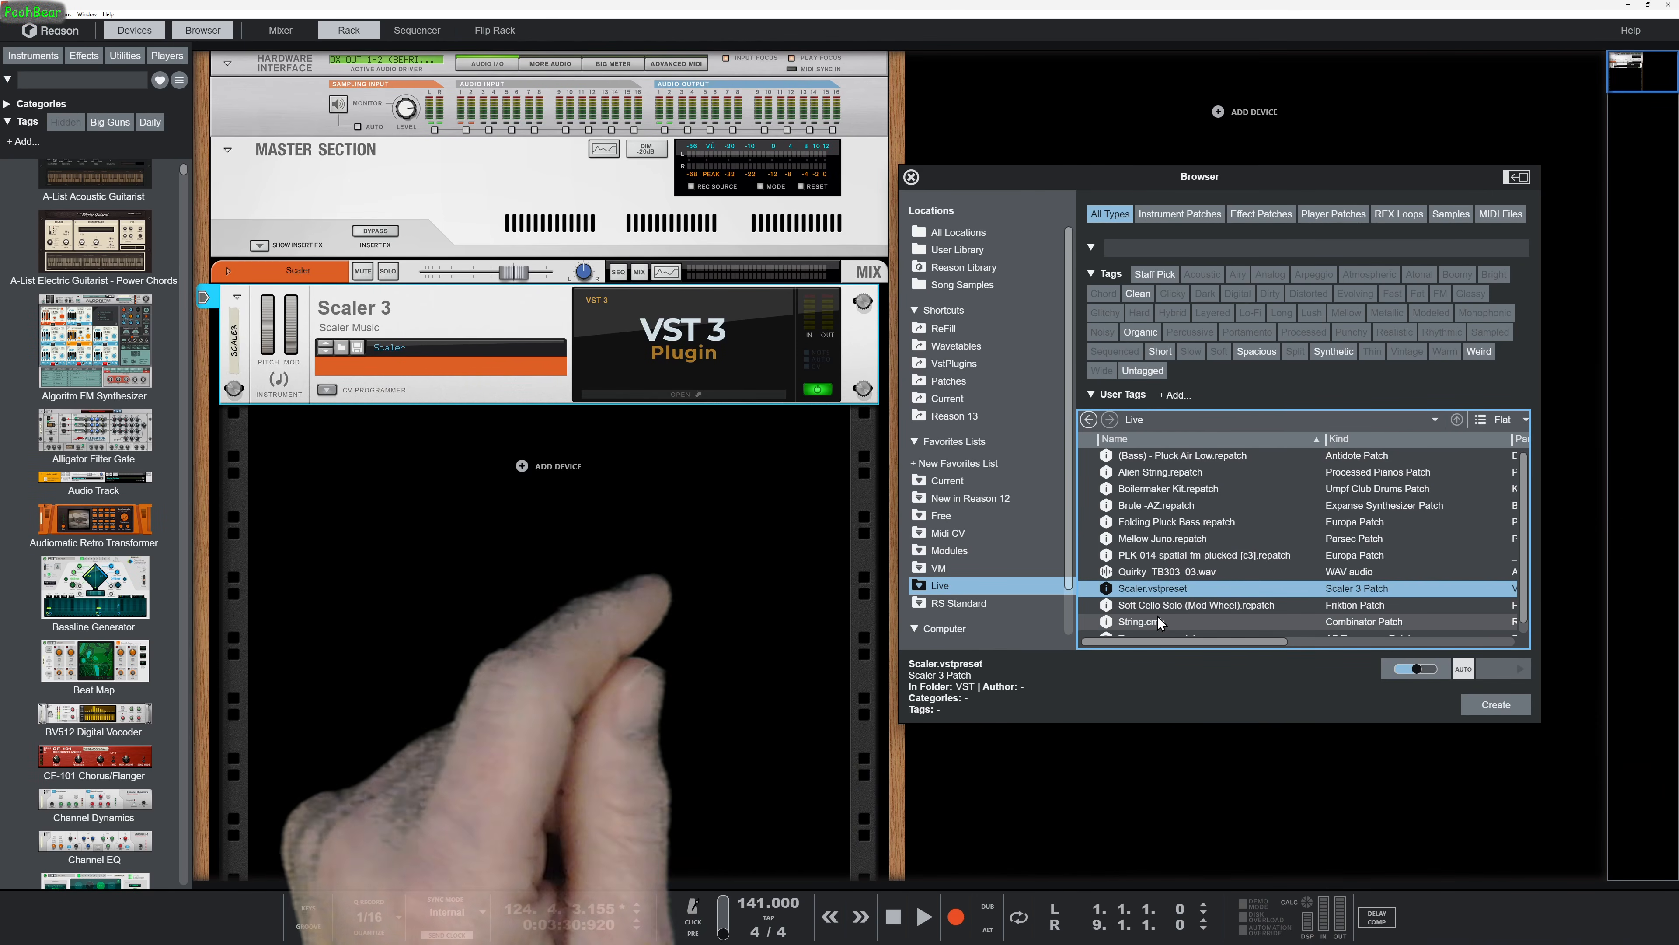
Add the String.cmb Combinator patch from the Live list to the rack and inspect the devices inside it
double_click(1154, 622)
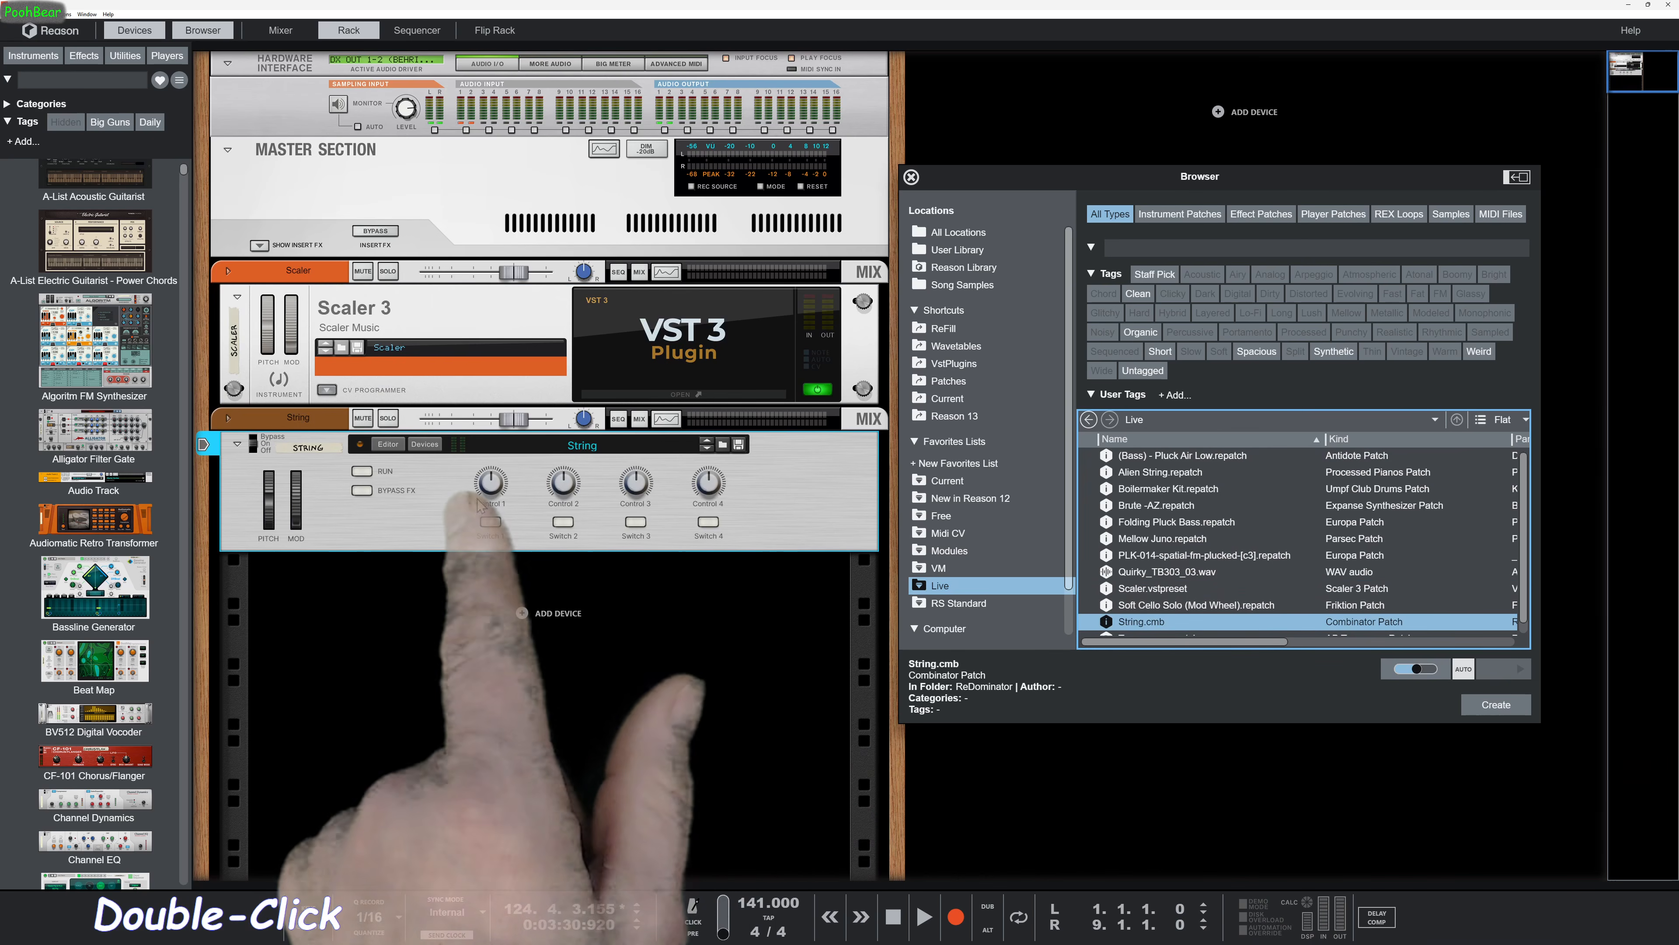
click(426, 445)
scroll(461, 651, down, 3)
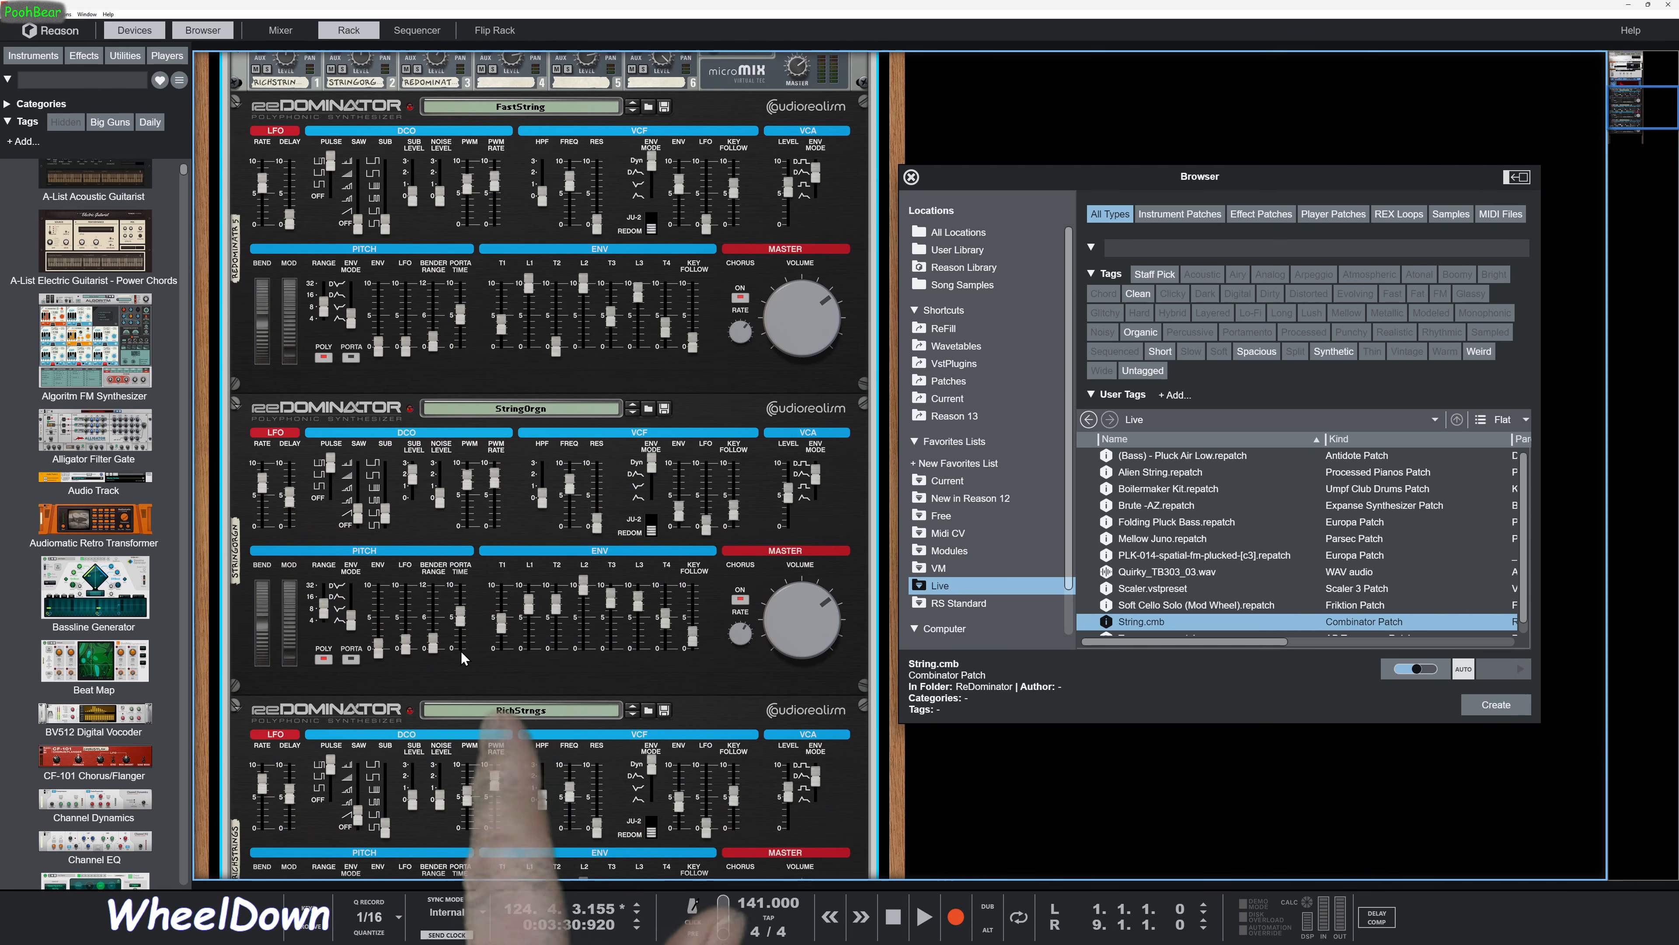
scroll(461, 651, up, 2)
scroll(461, 657, up, 3)
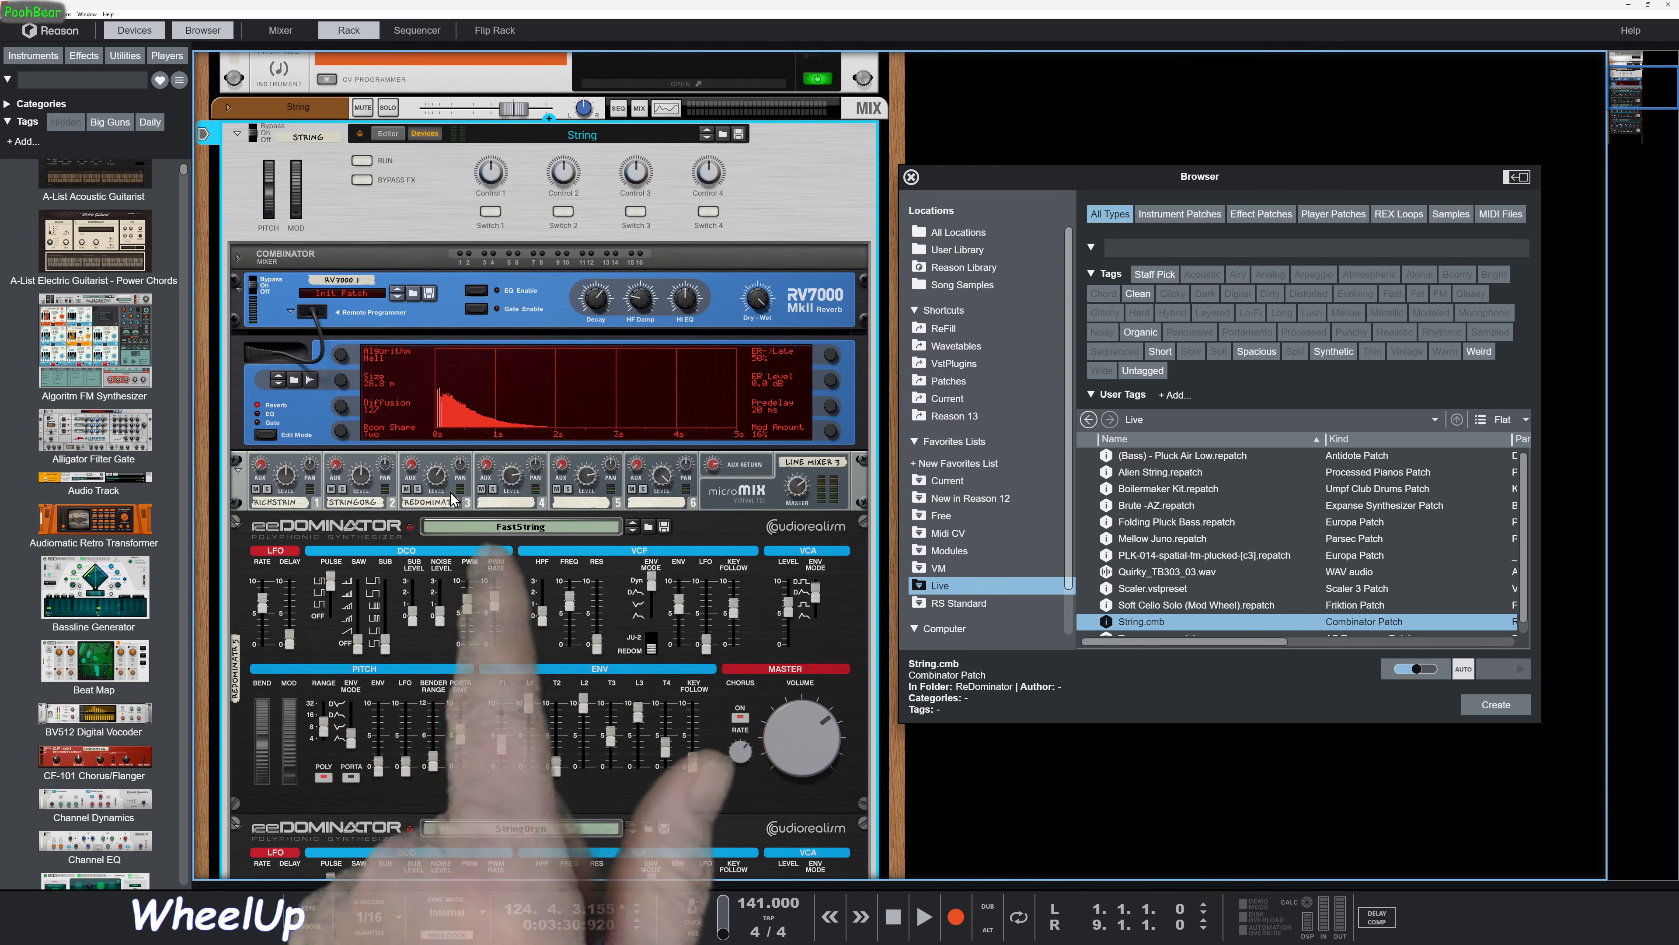
scroll(452, 498, up, 4)
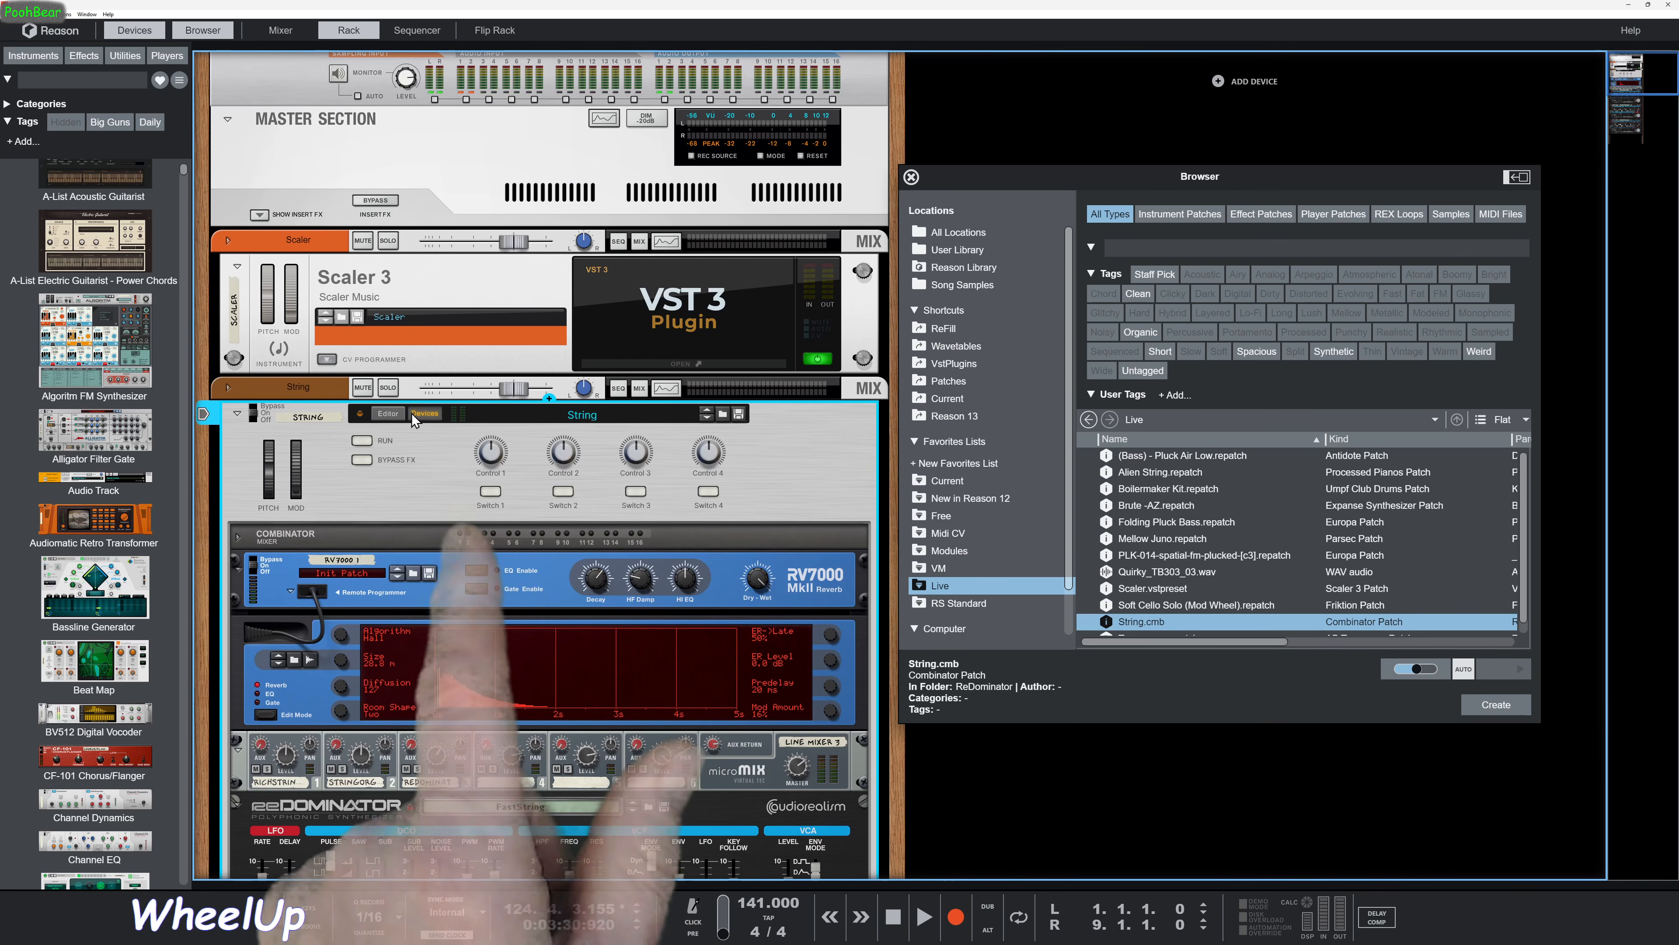
click(415, 414)
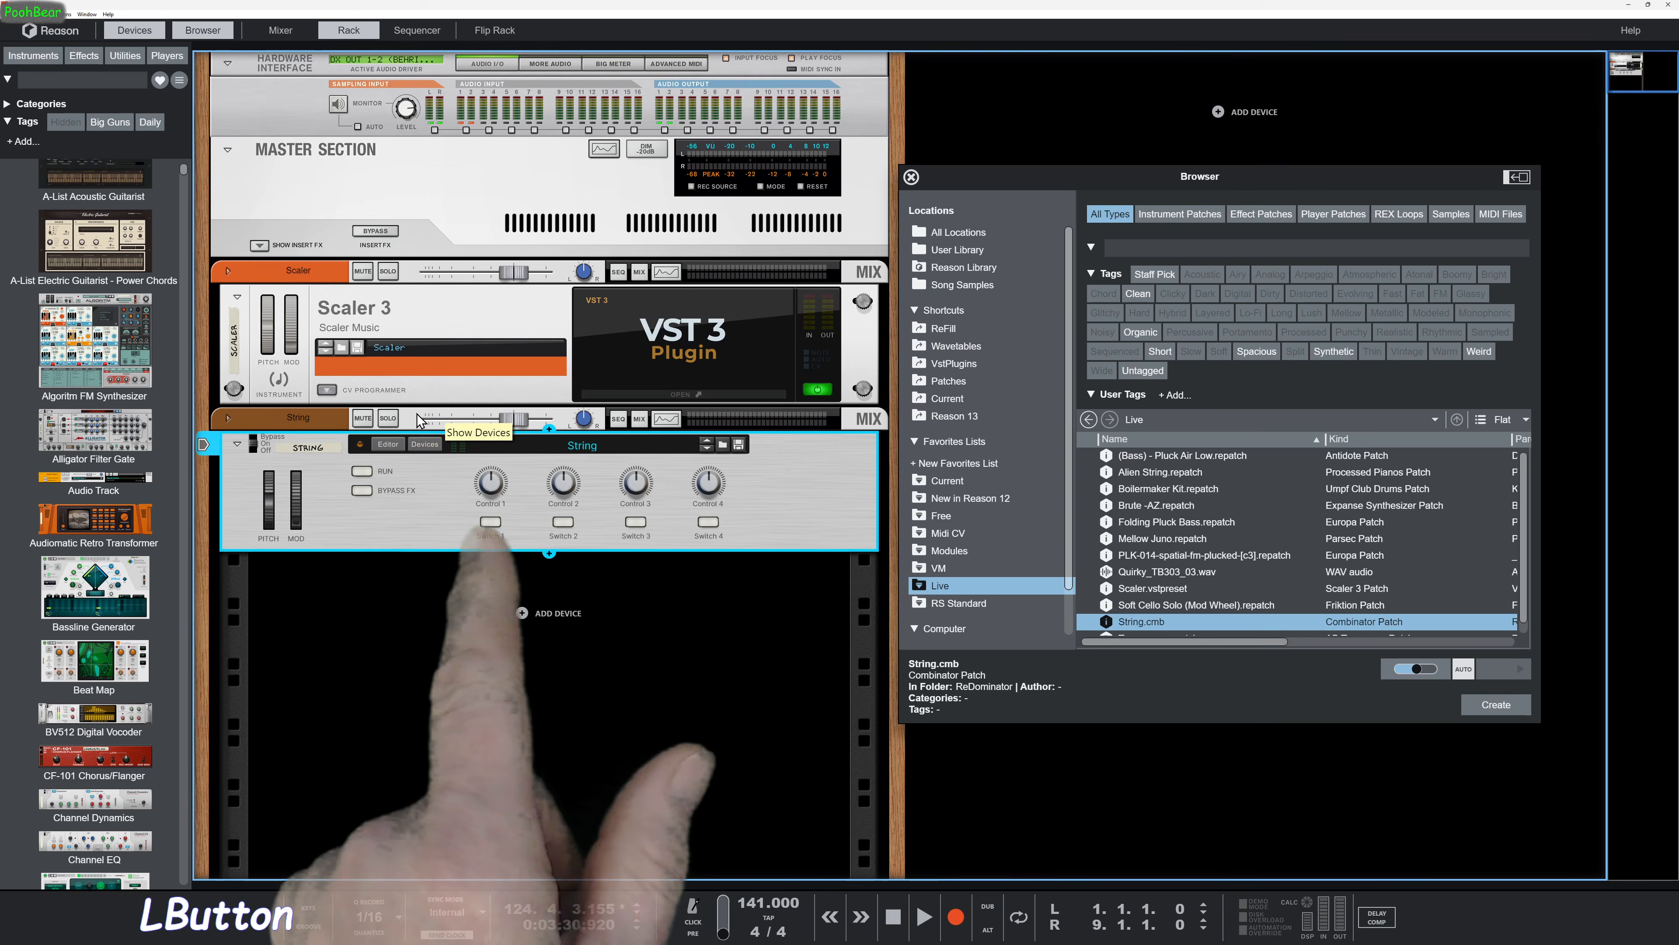
Lock an In C Port A control surface to the String Combinator
right_click(753, 460)
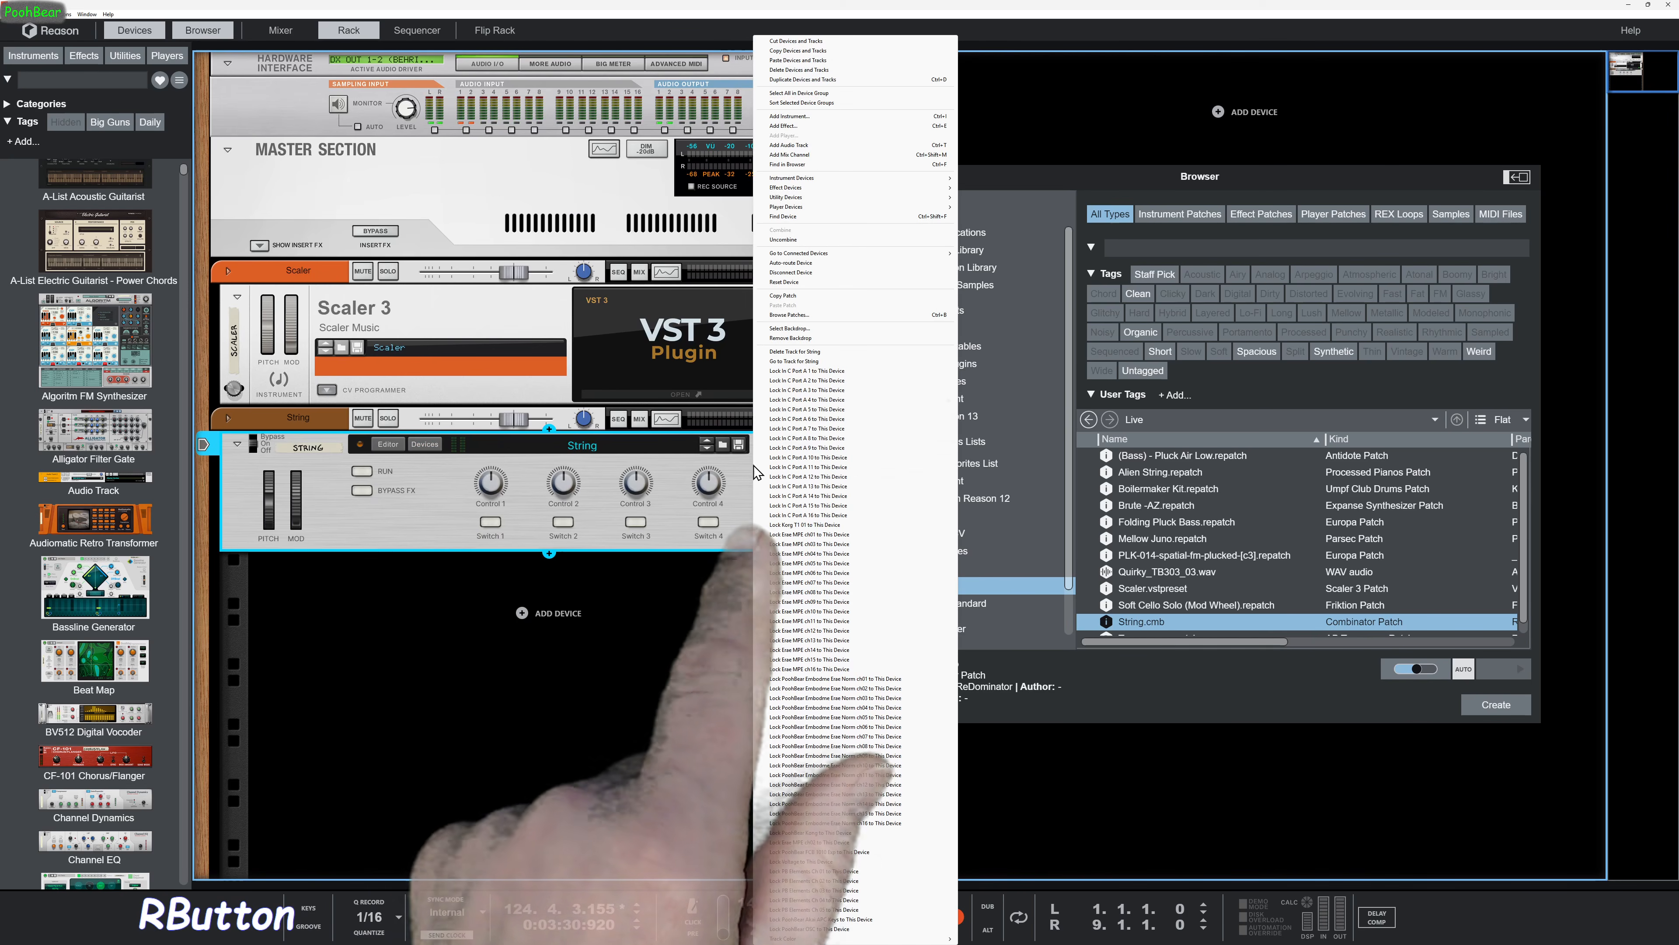
click(816, 383)
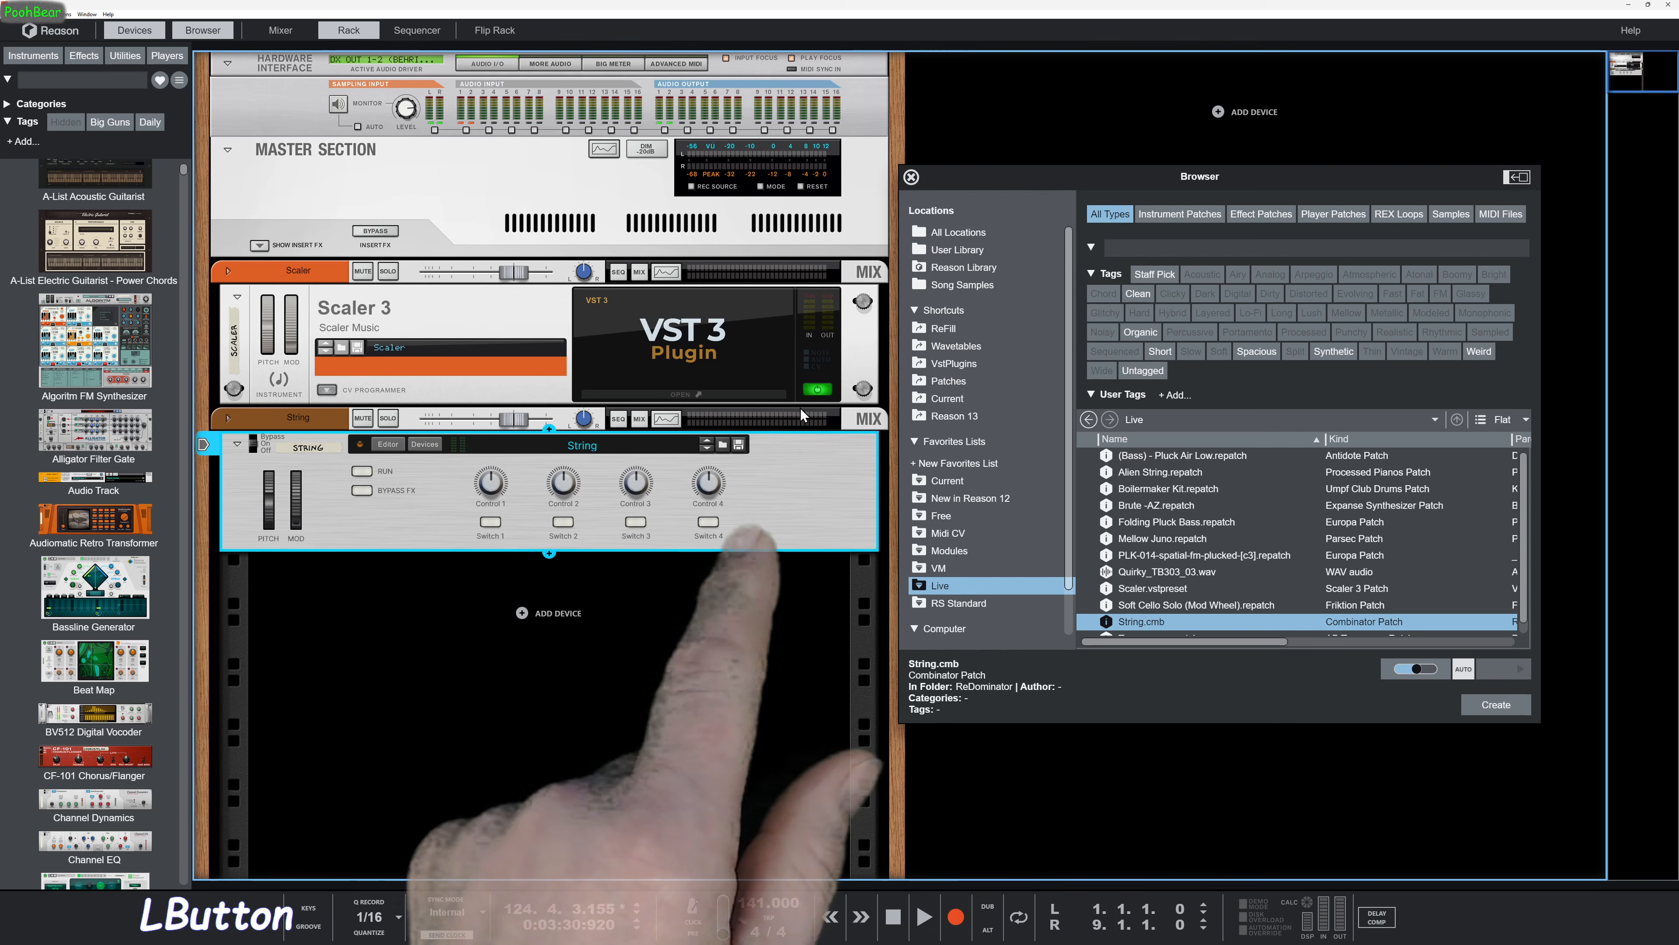
Open the Scaler 3 plugin window and audition the F maj and E min / G chords on its Main Track
click(677, 392)
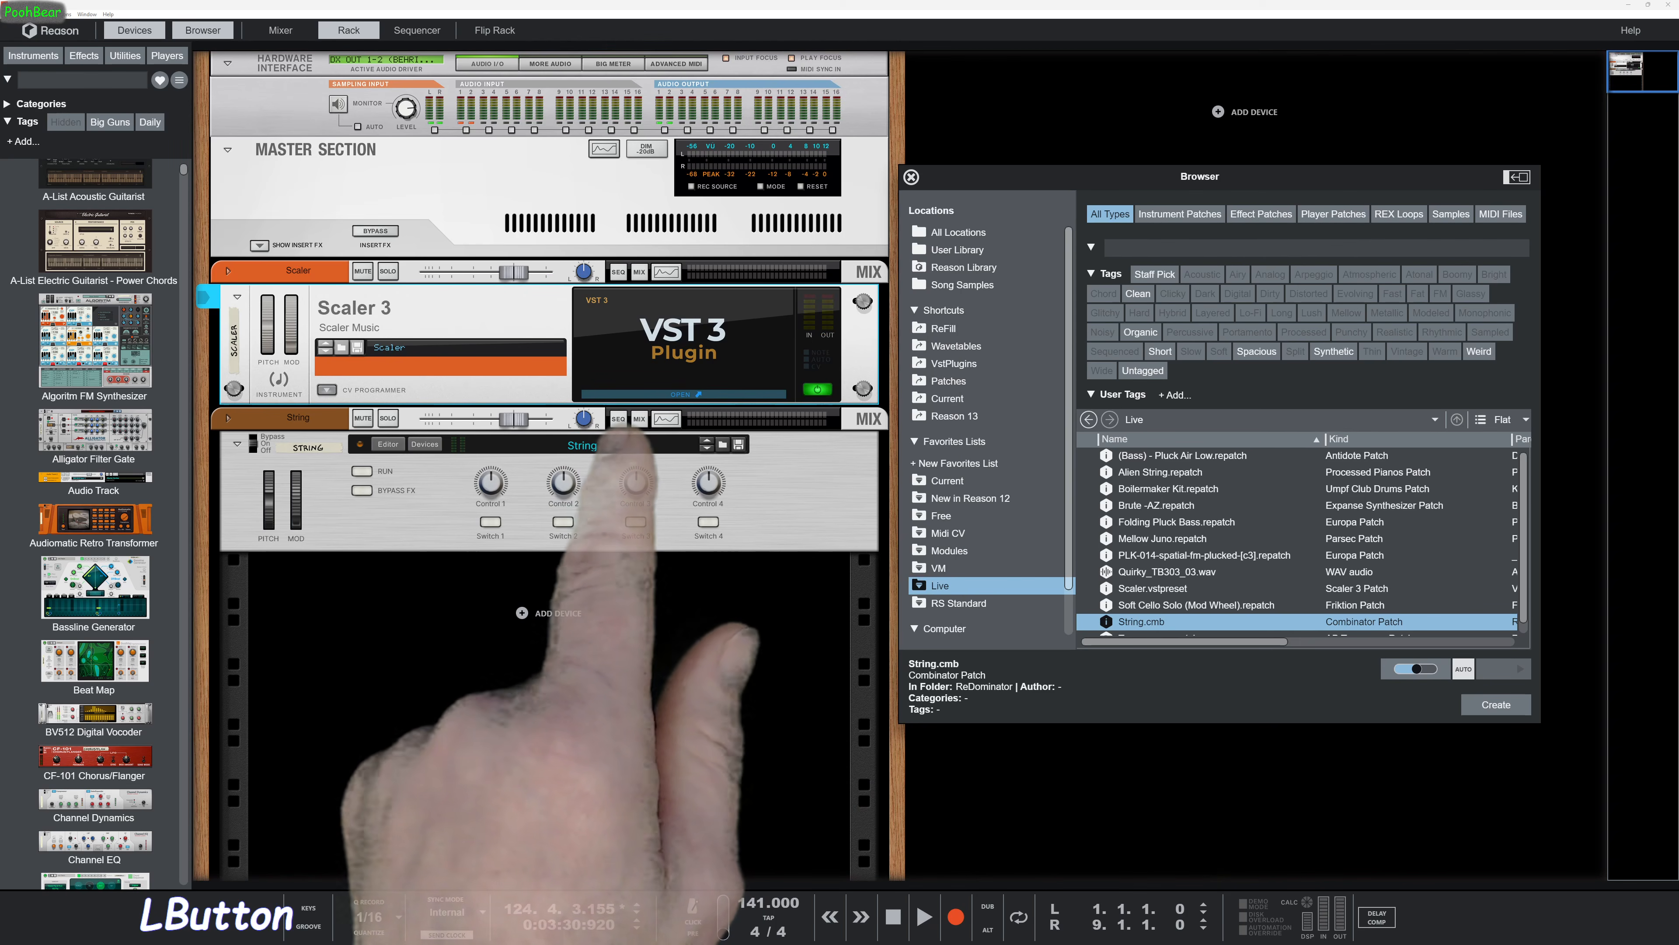
drag(366, 147, 518, 48)
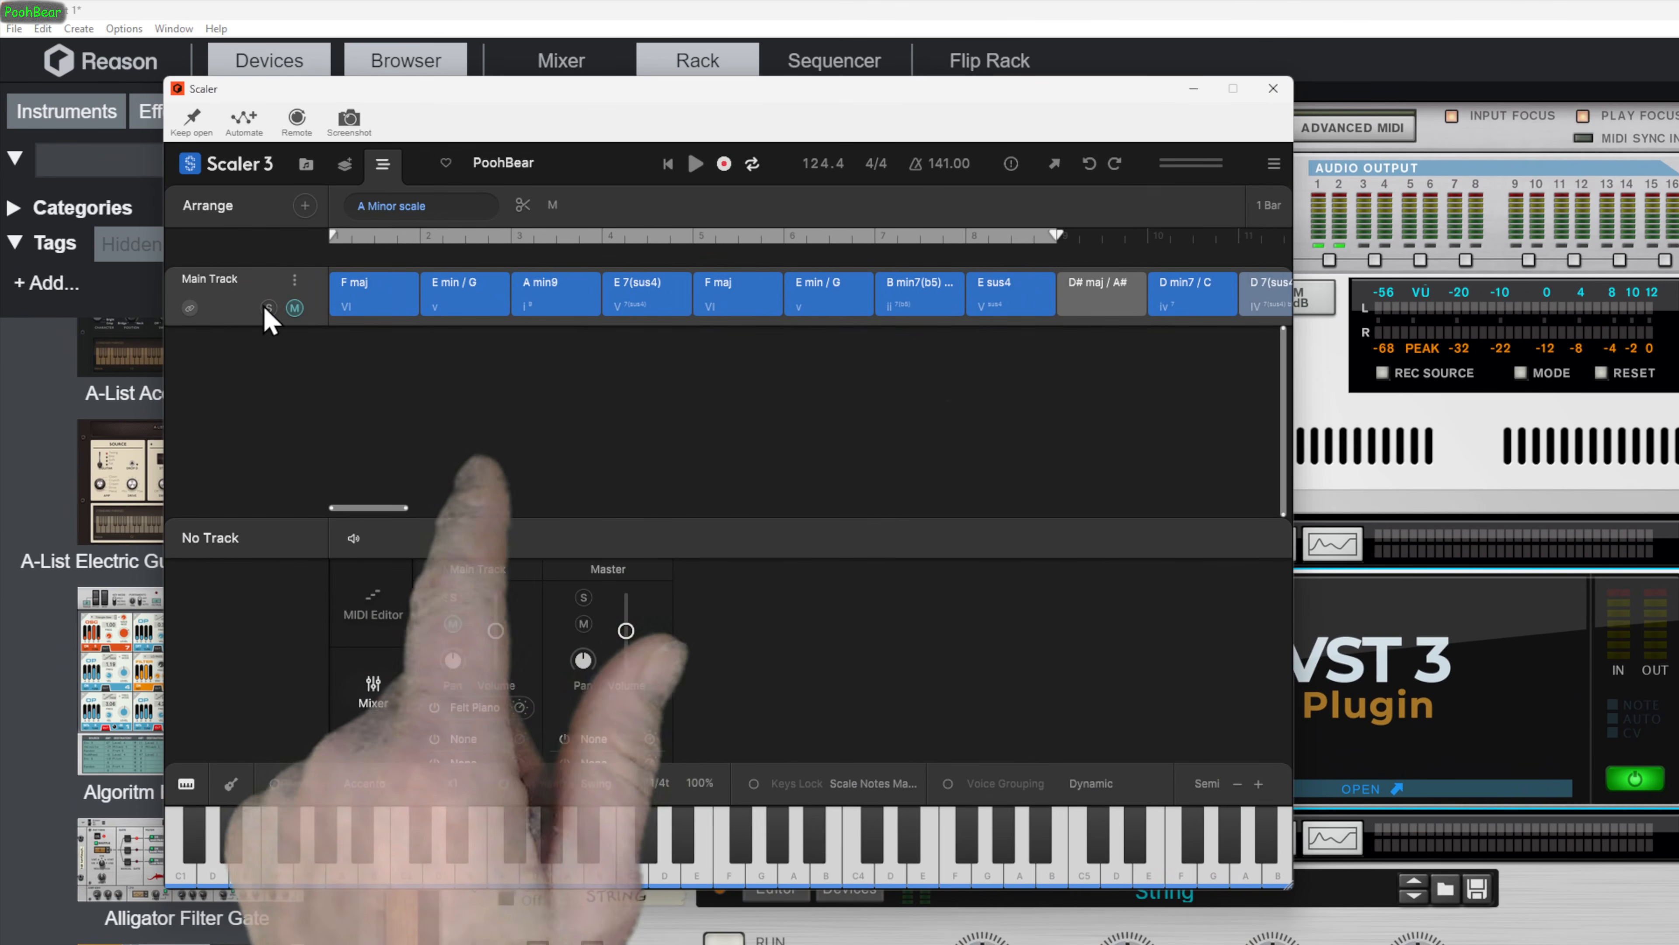
click(397, 306)
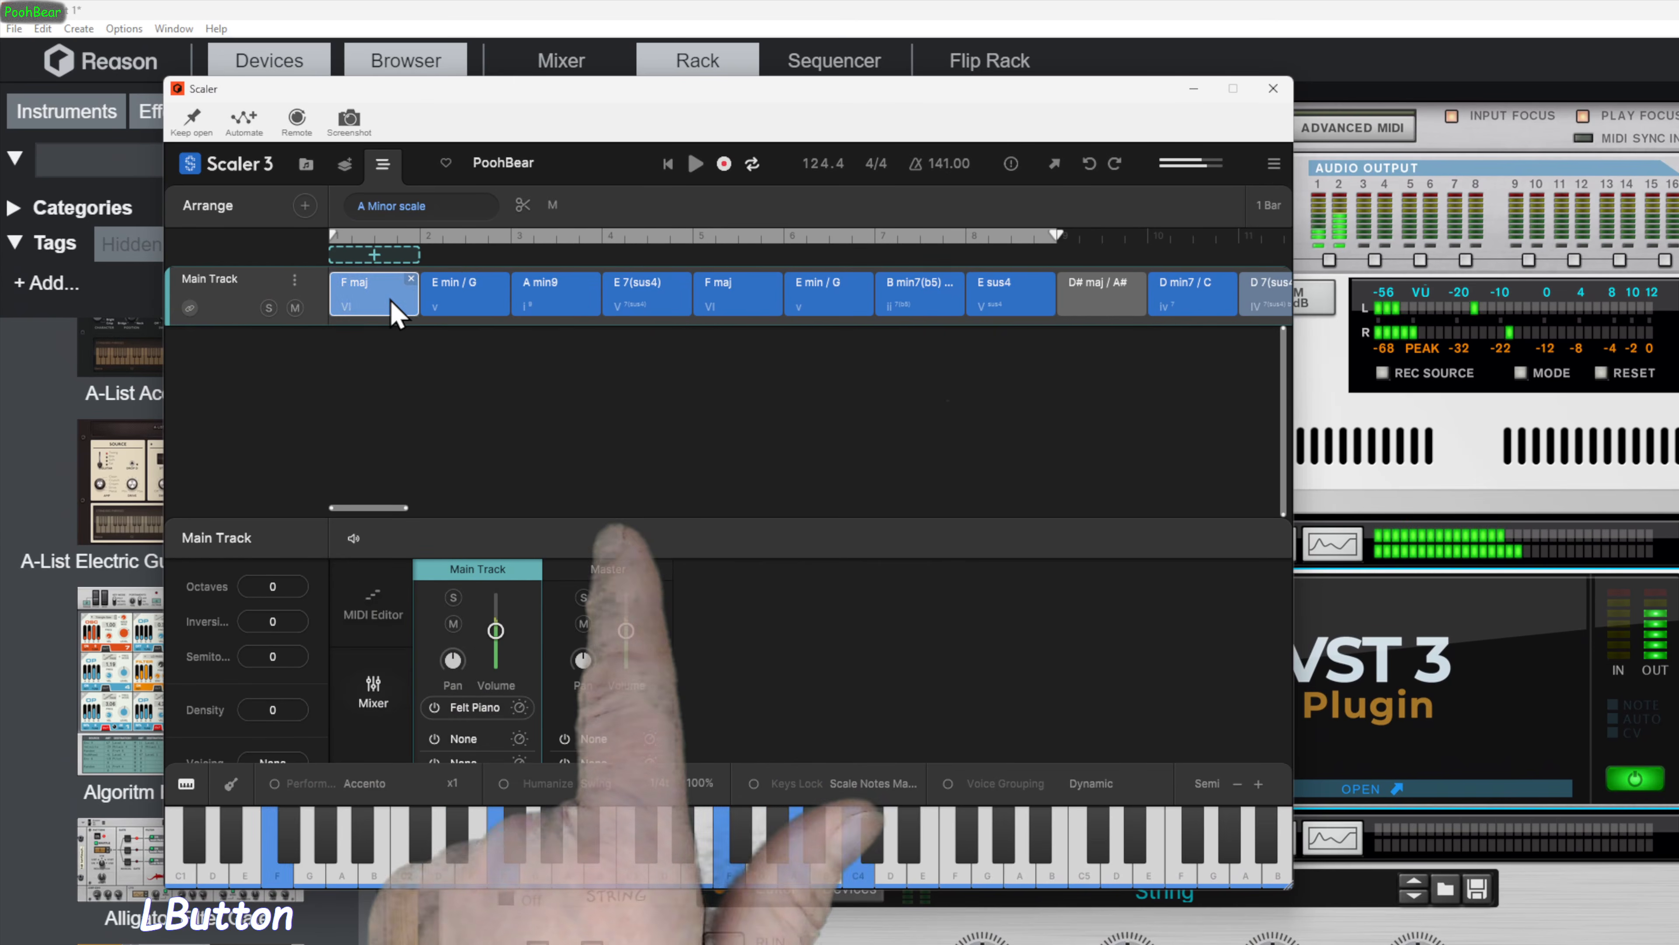
click(477, 316)
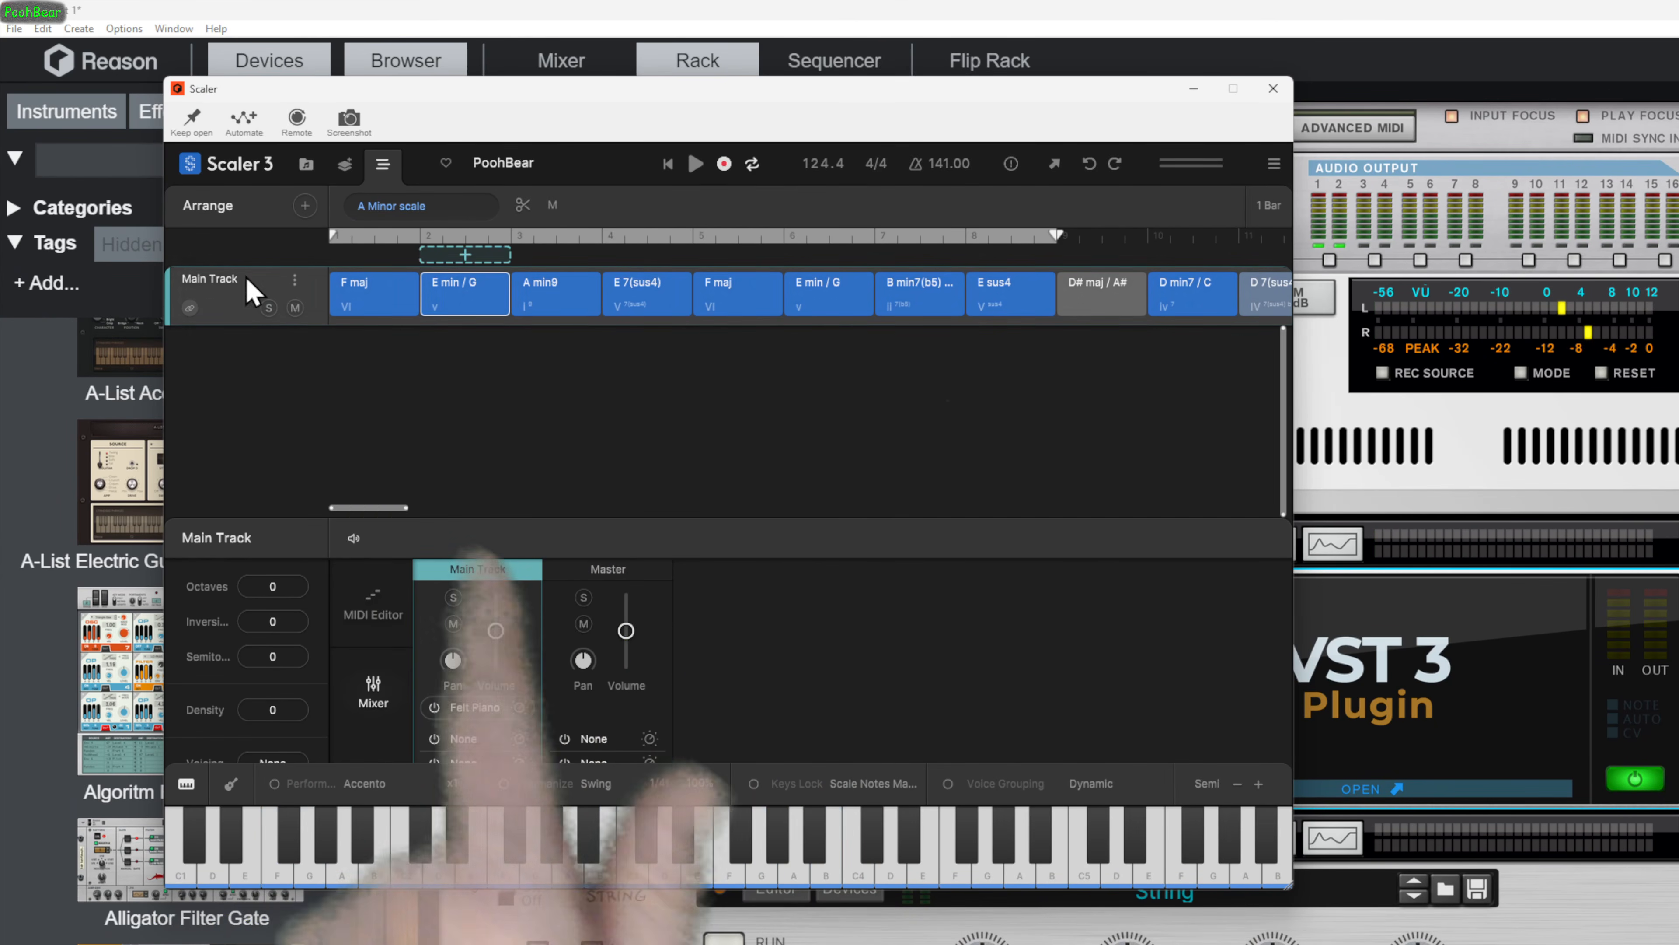
Set the MIDI output device of Scaler's Main Track to In C Port A
click(295, 293)
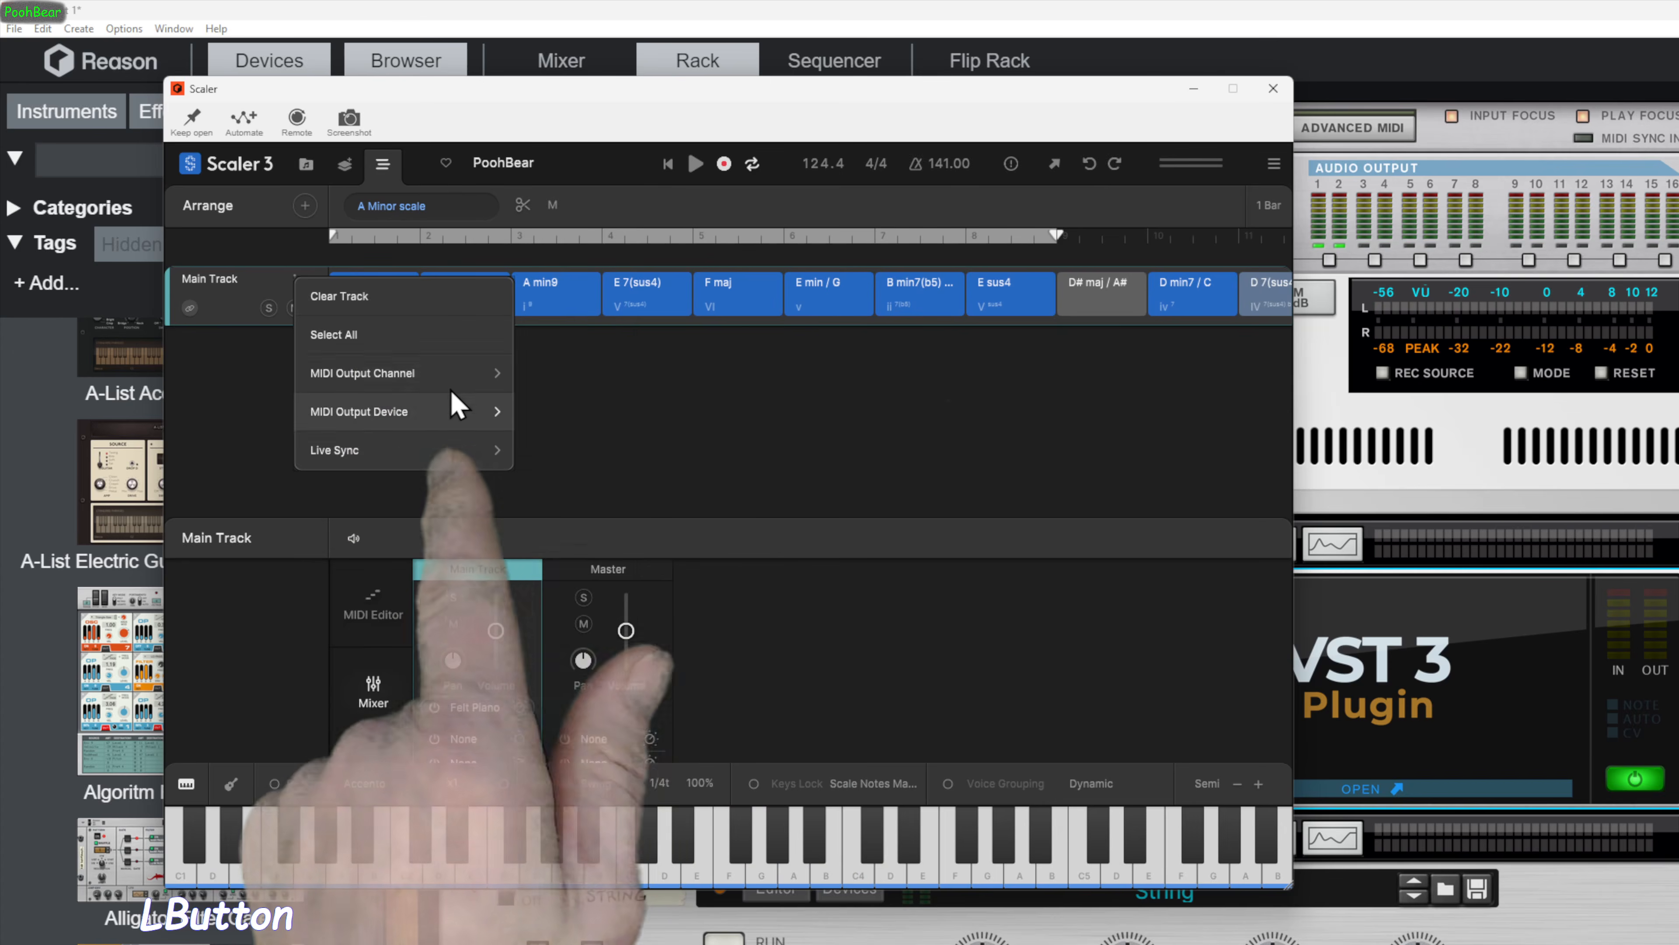
click(588, 324)
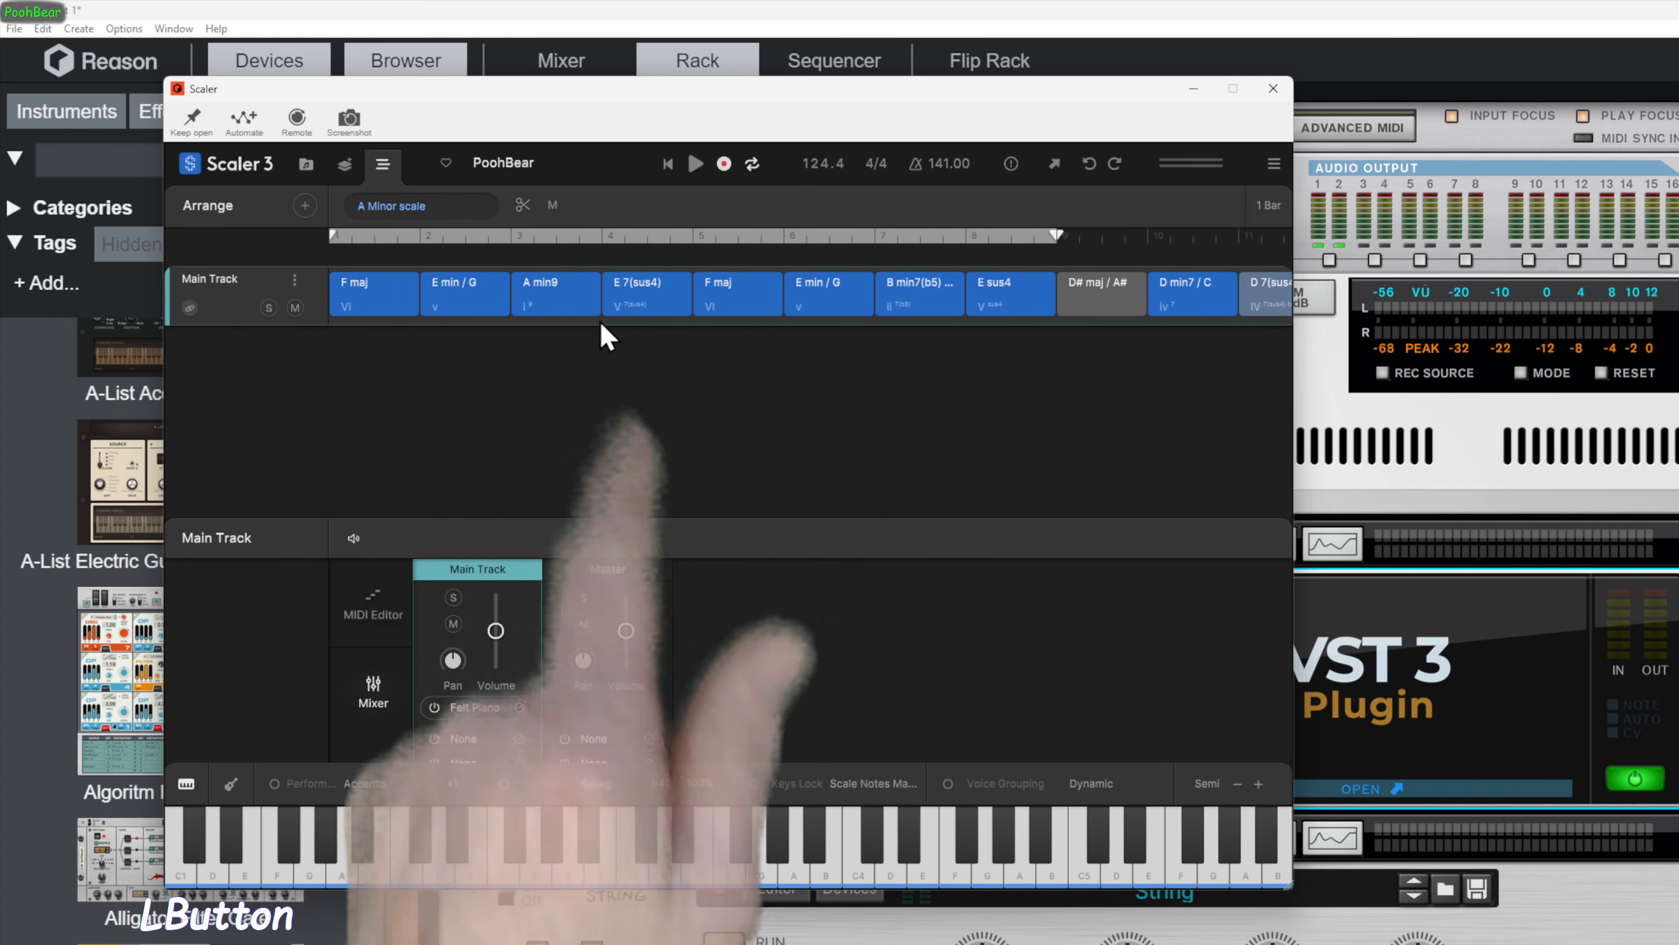
click(292, 272)
mouse_move(429, 410)
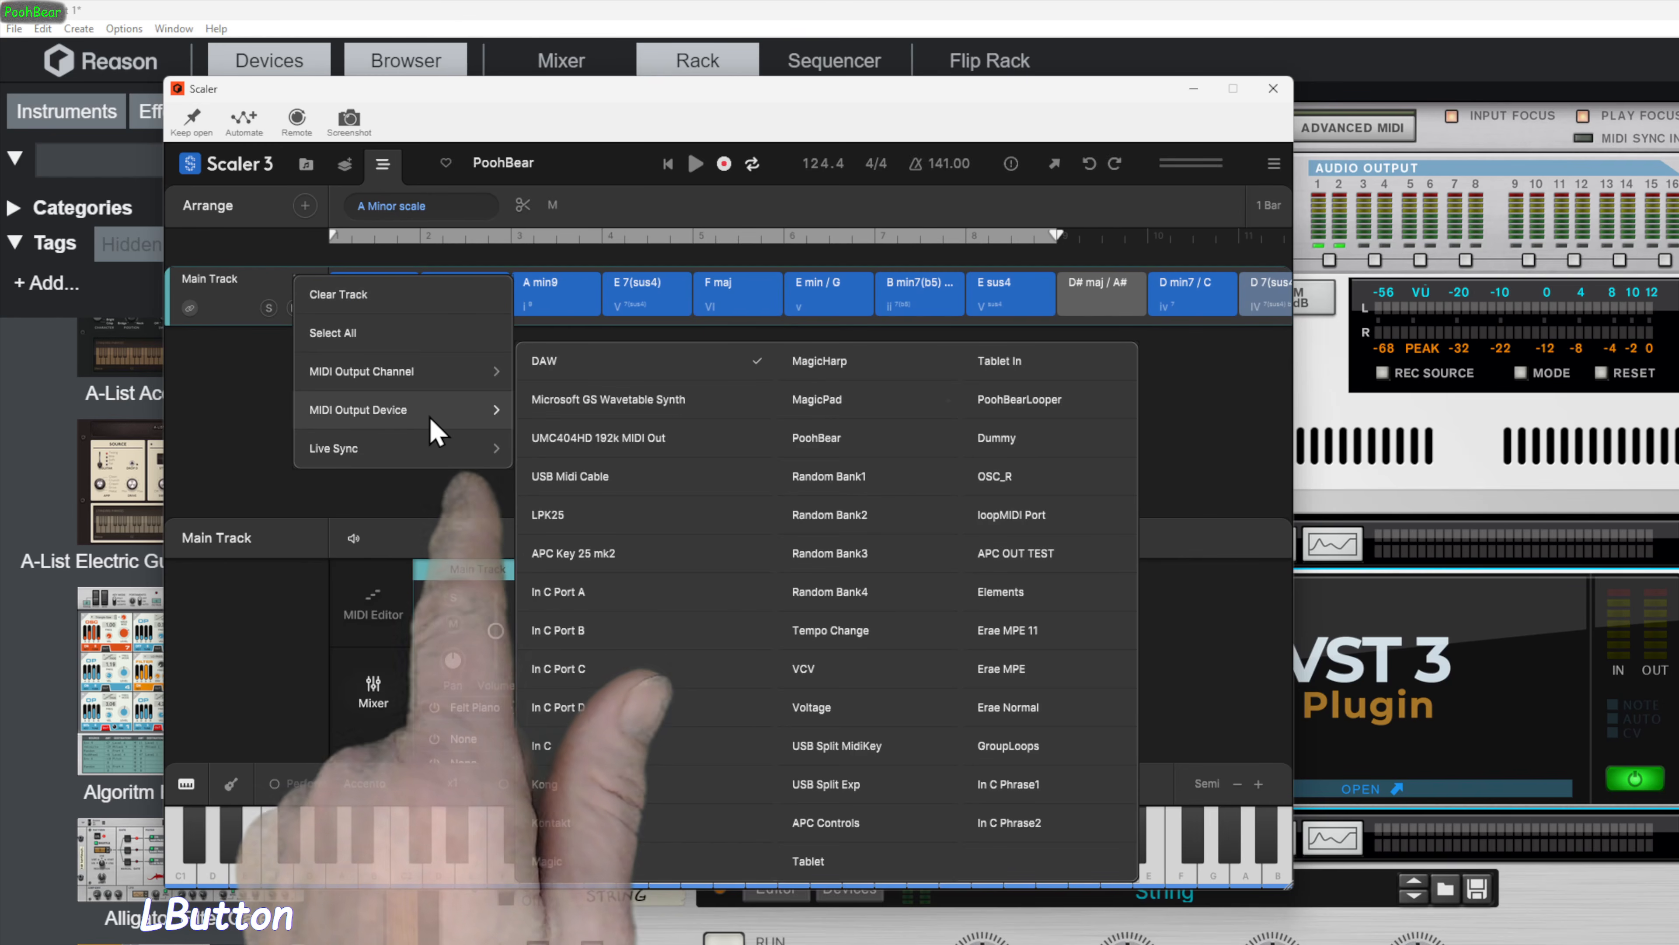
click(587, 592)
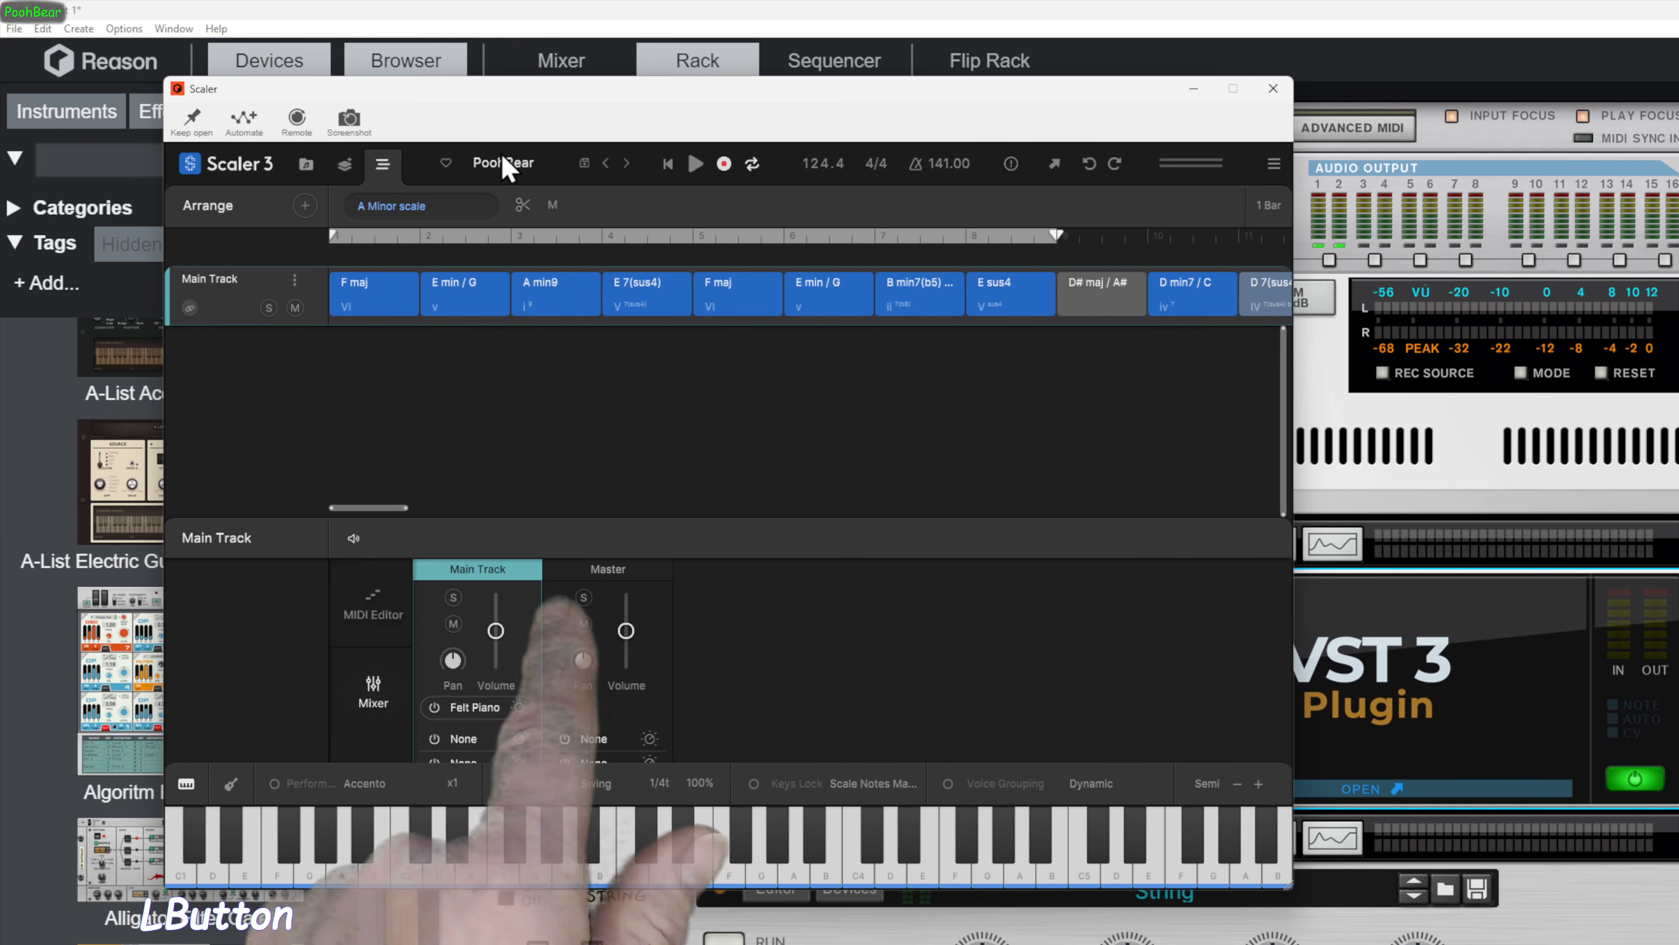
Mute the Scaler mix channel in the rack and set the Scaler plugin window to stay open
drag(400, 105, 1195, 147)
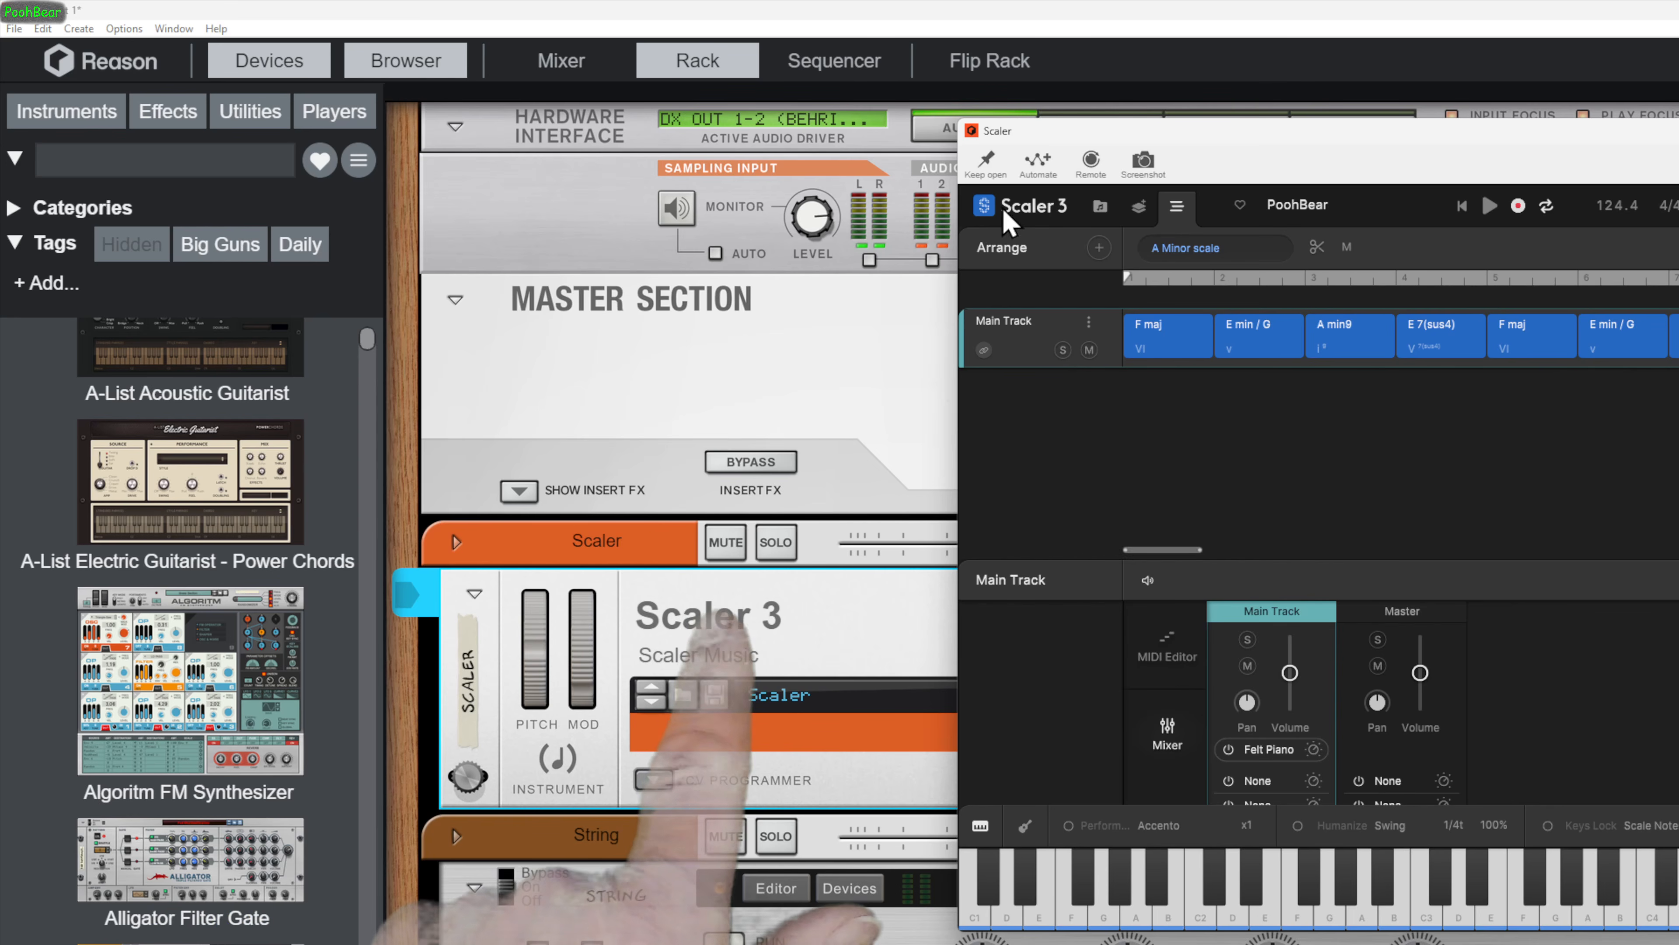
click(727, 546)
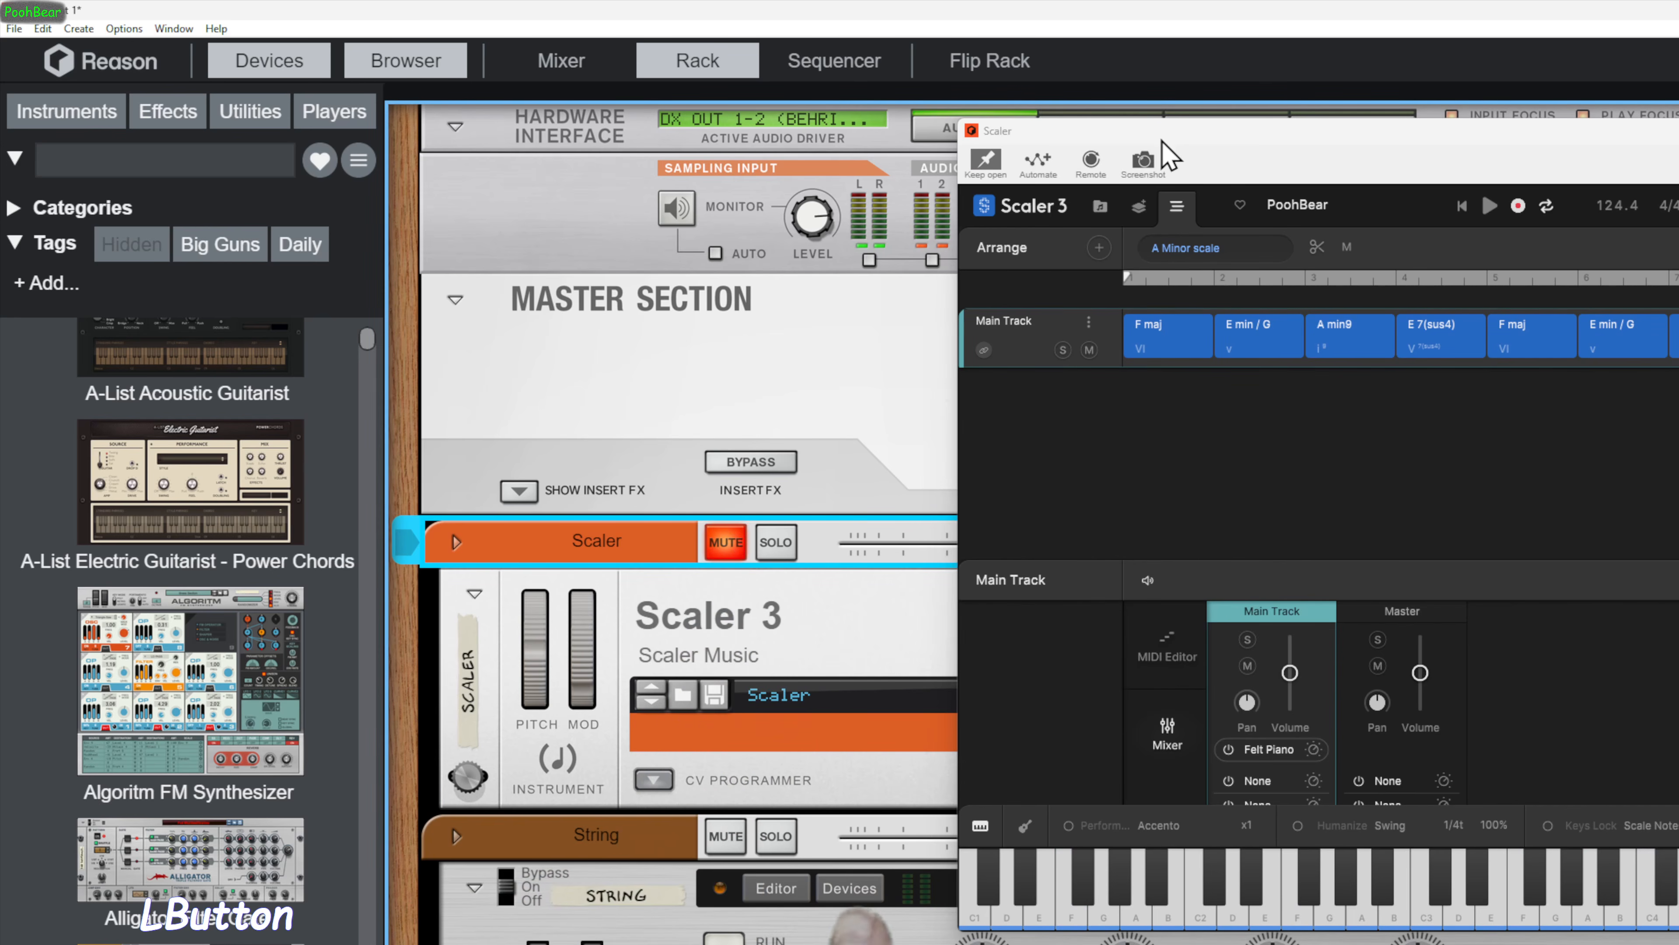
drag(1184, 151, 284, 66)
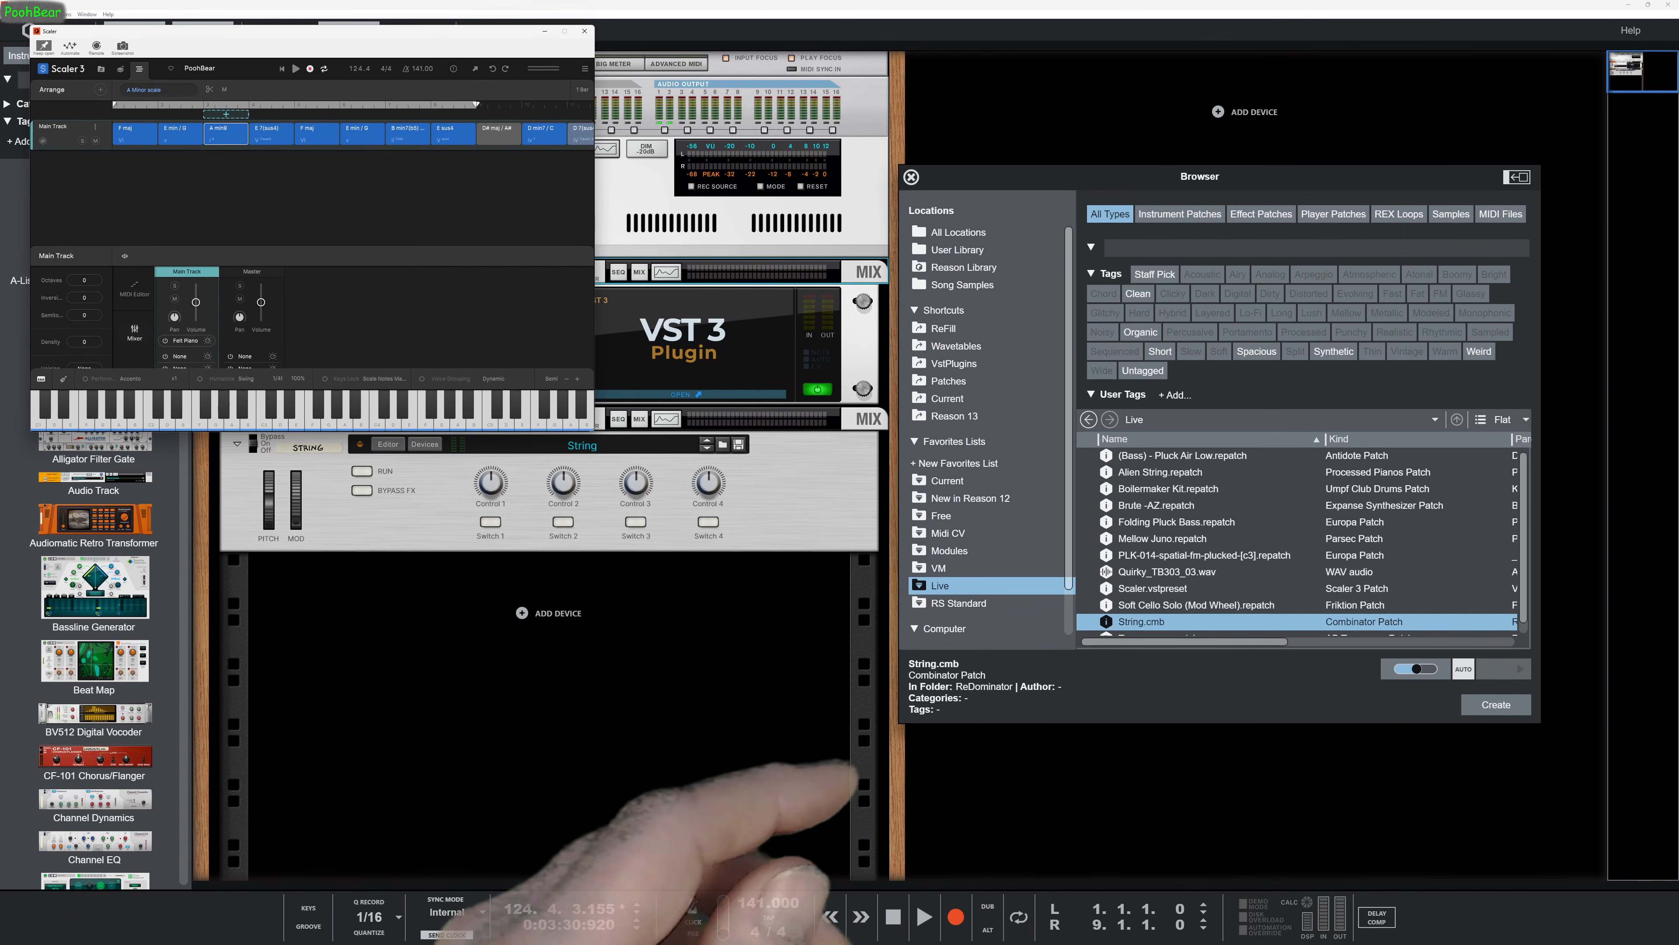
Switch to loopMIDI and examine the In C Port A loopback port
key(alt+Tab)
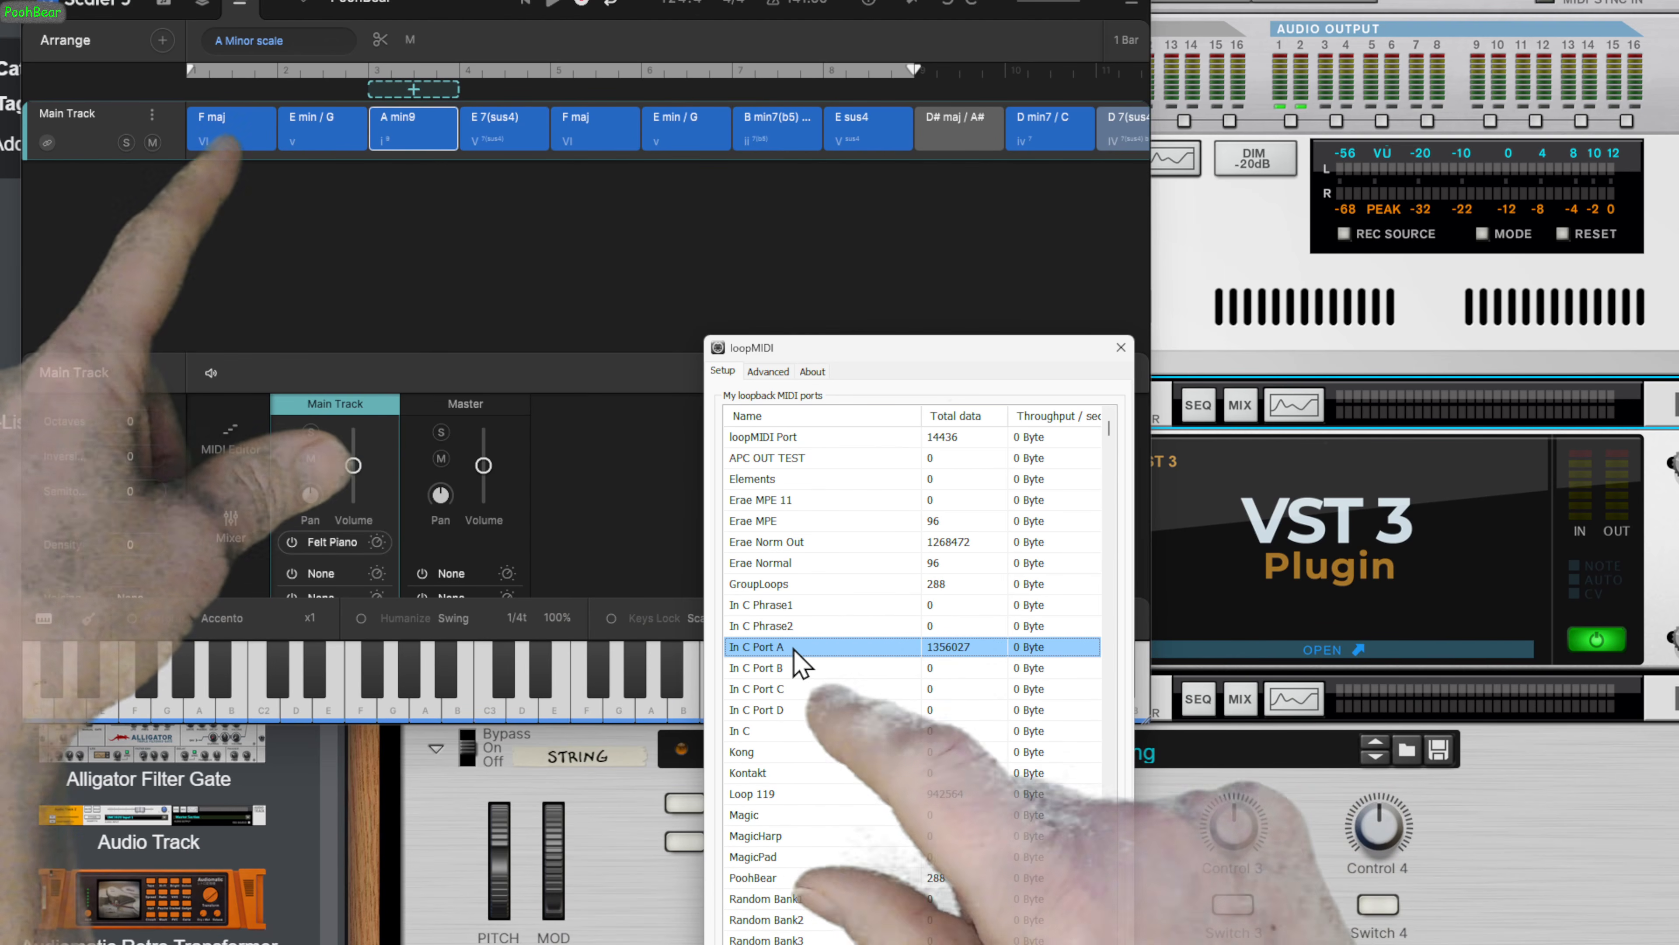
click(961, 267)
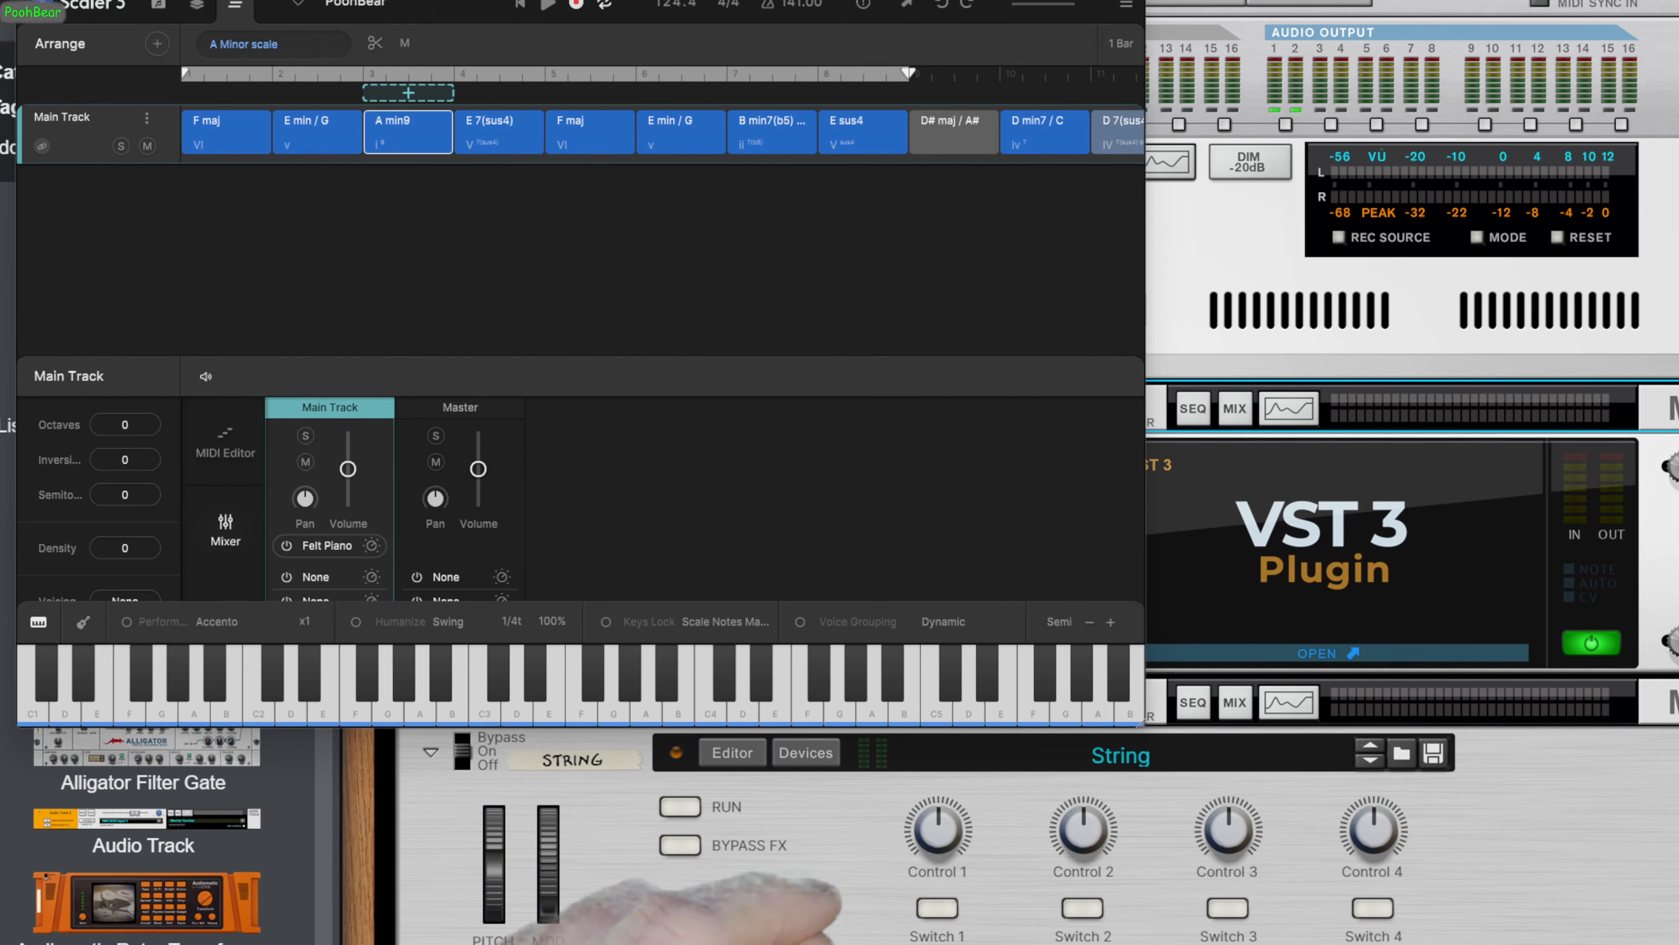
Close the Scaler plugin window and open the MIDI page of Reason's Preferences
click(1134, 0)
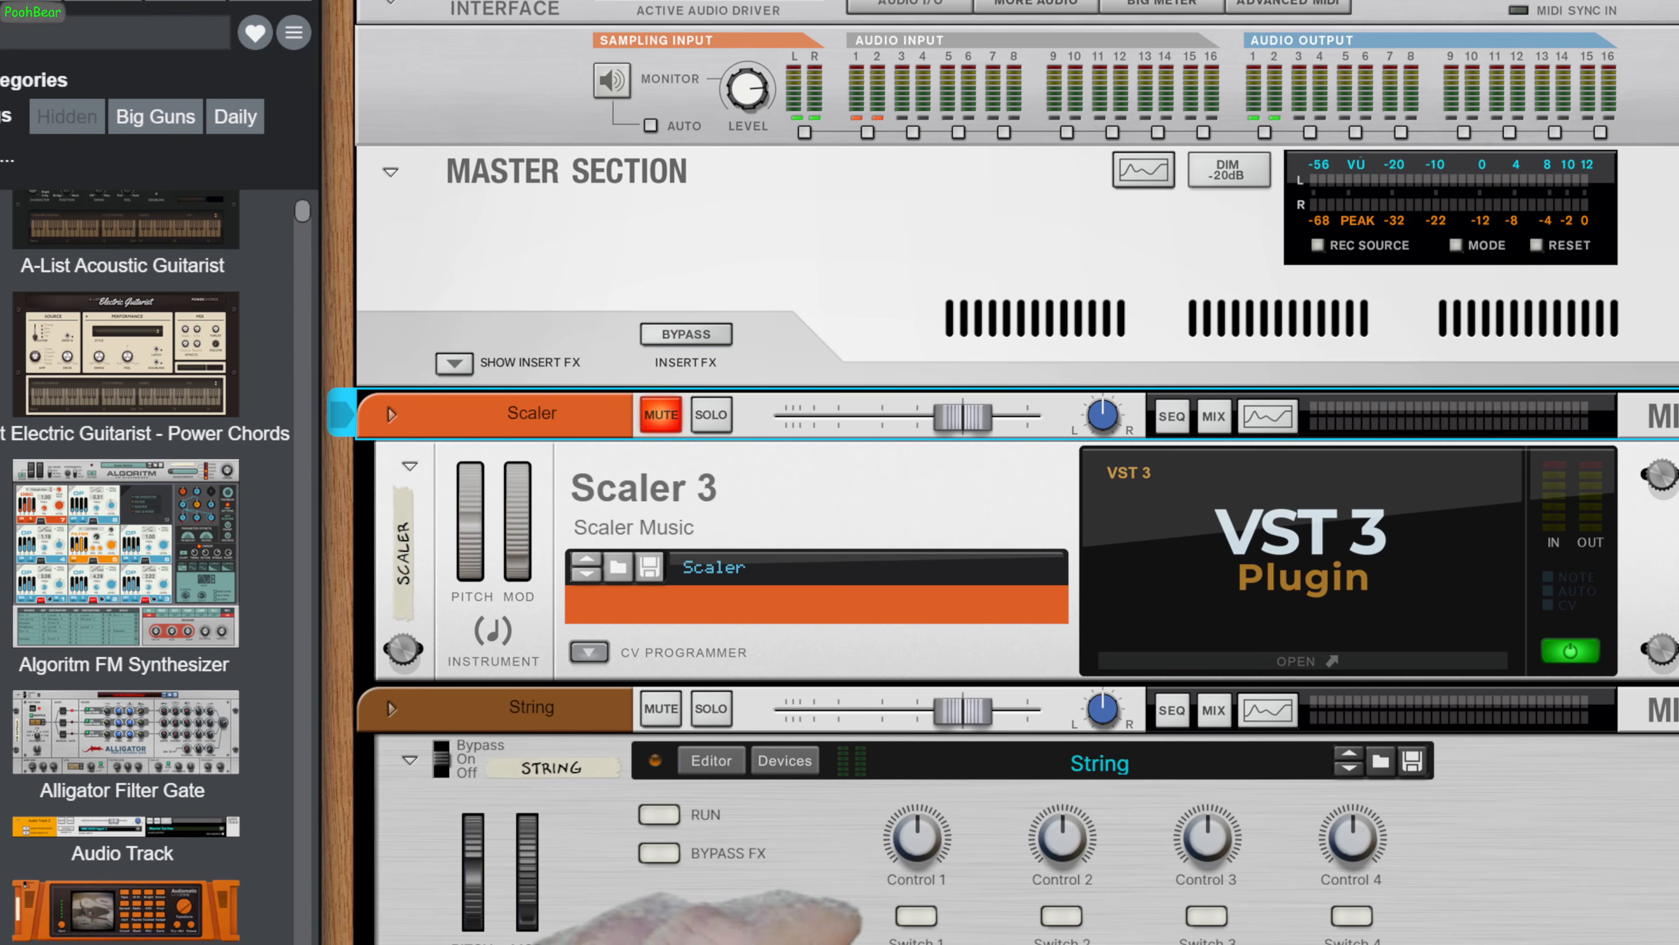
click(13, 0)
key(Escape)
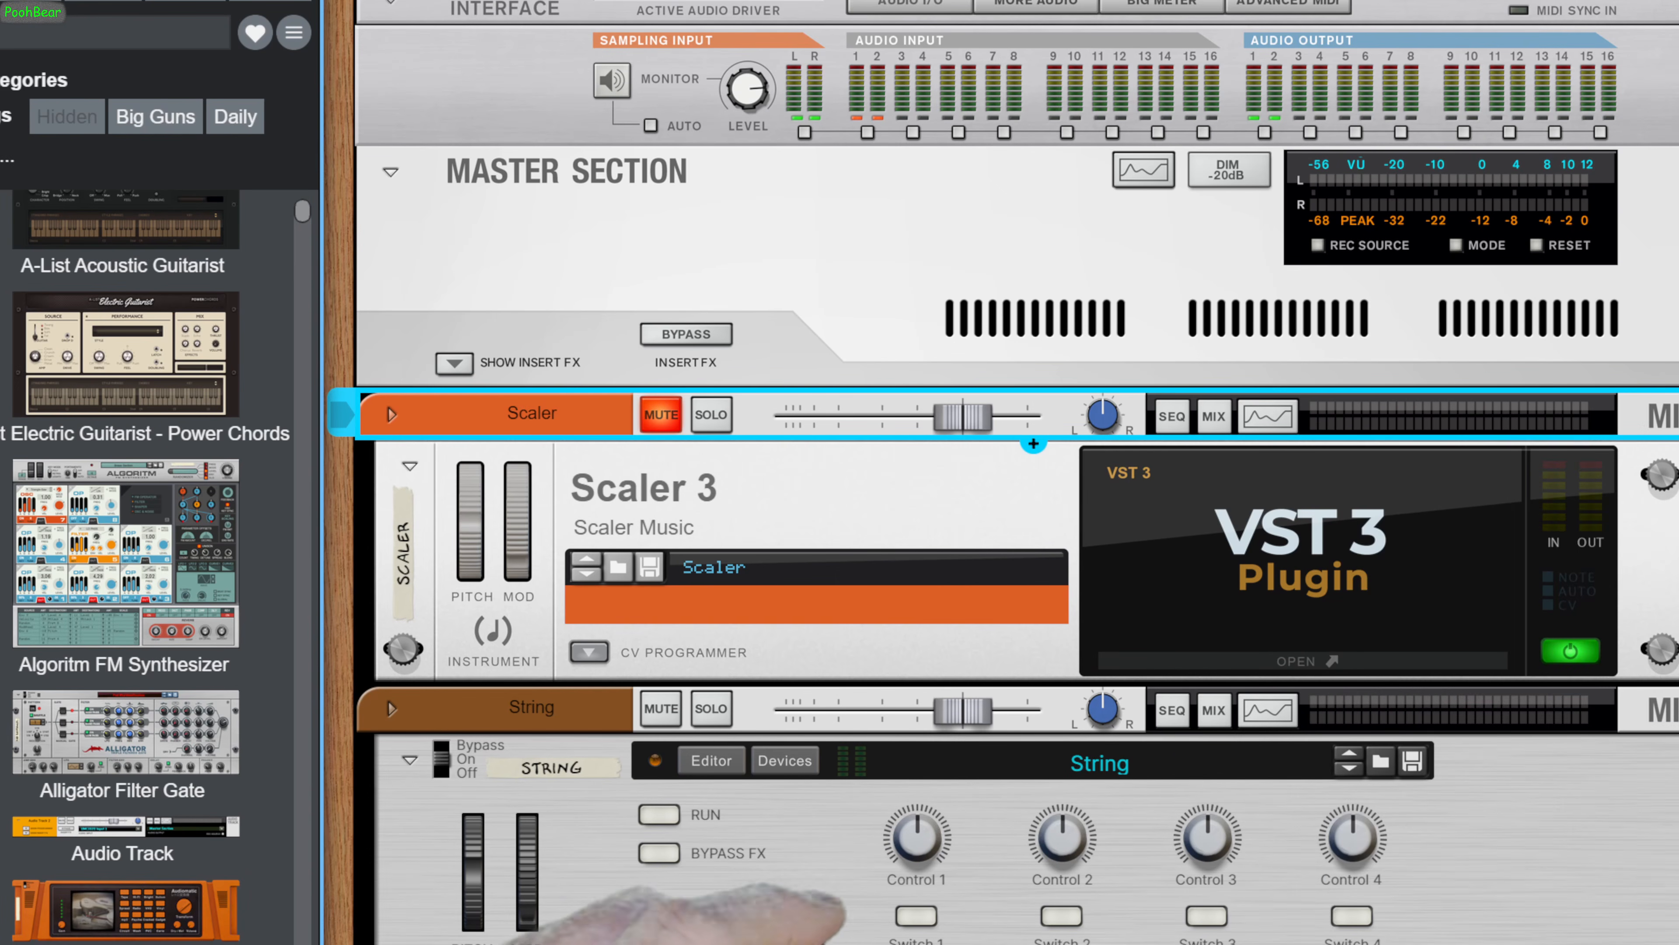
key(ctrl+comma)
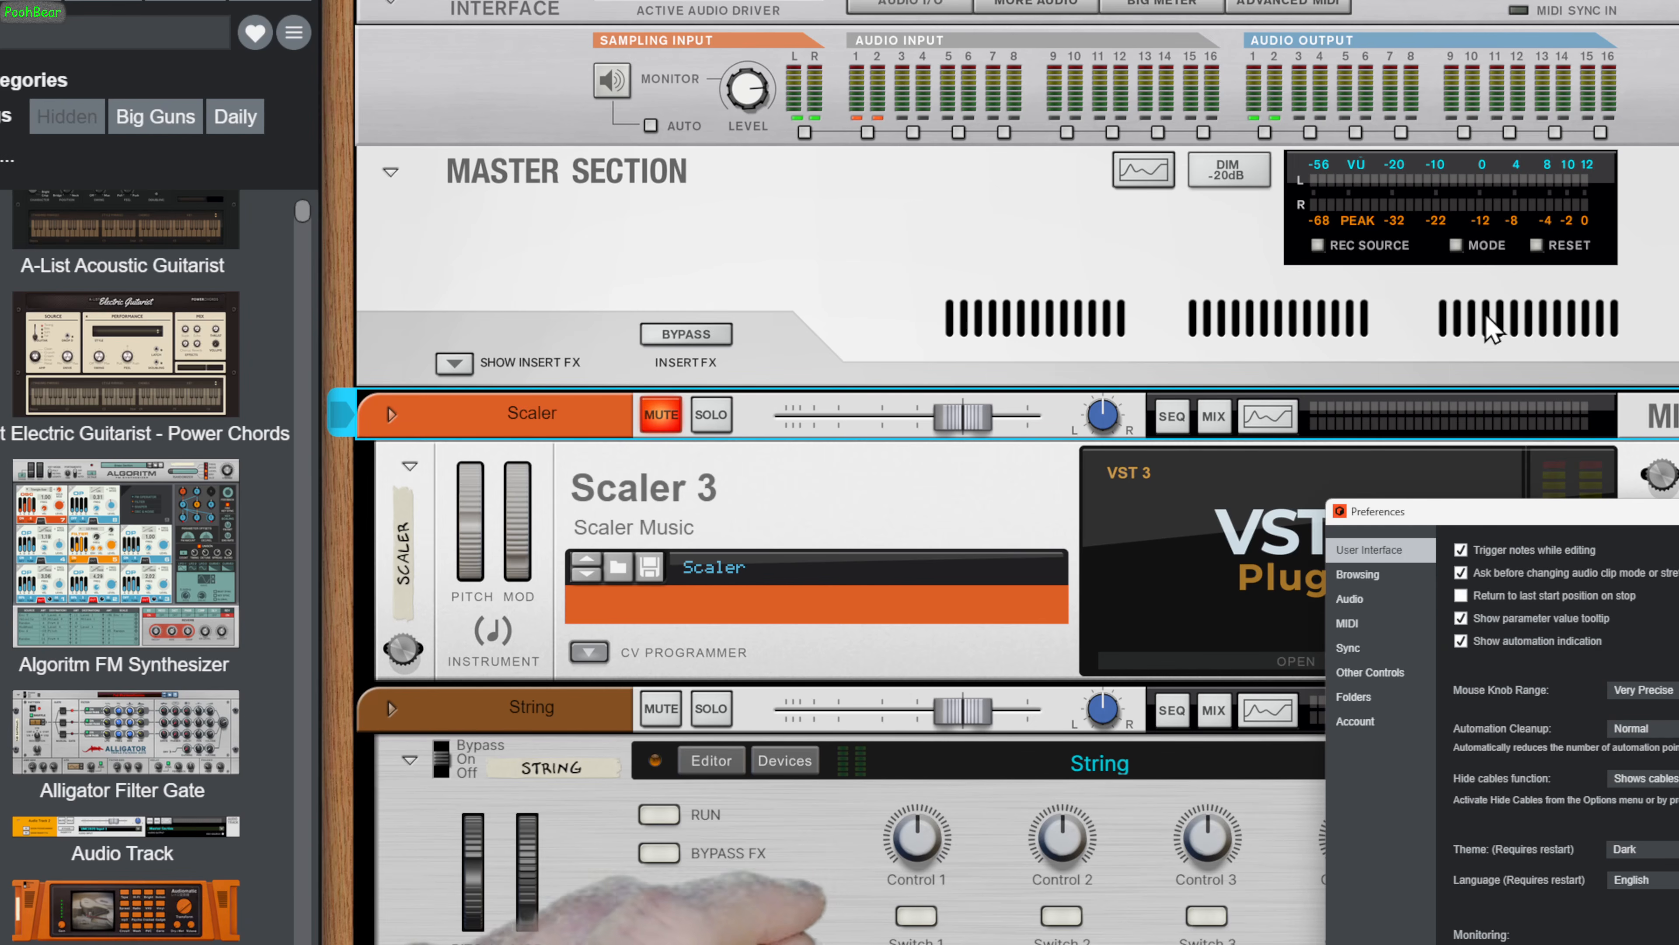
drag(1508, 516, 822, 192)
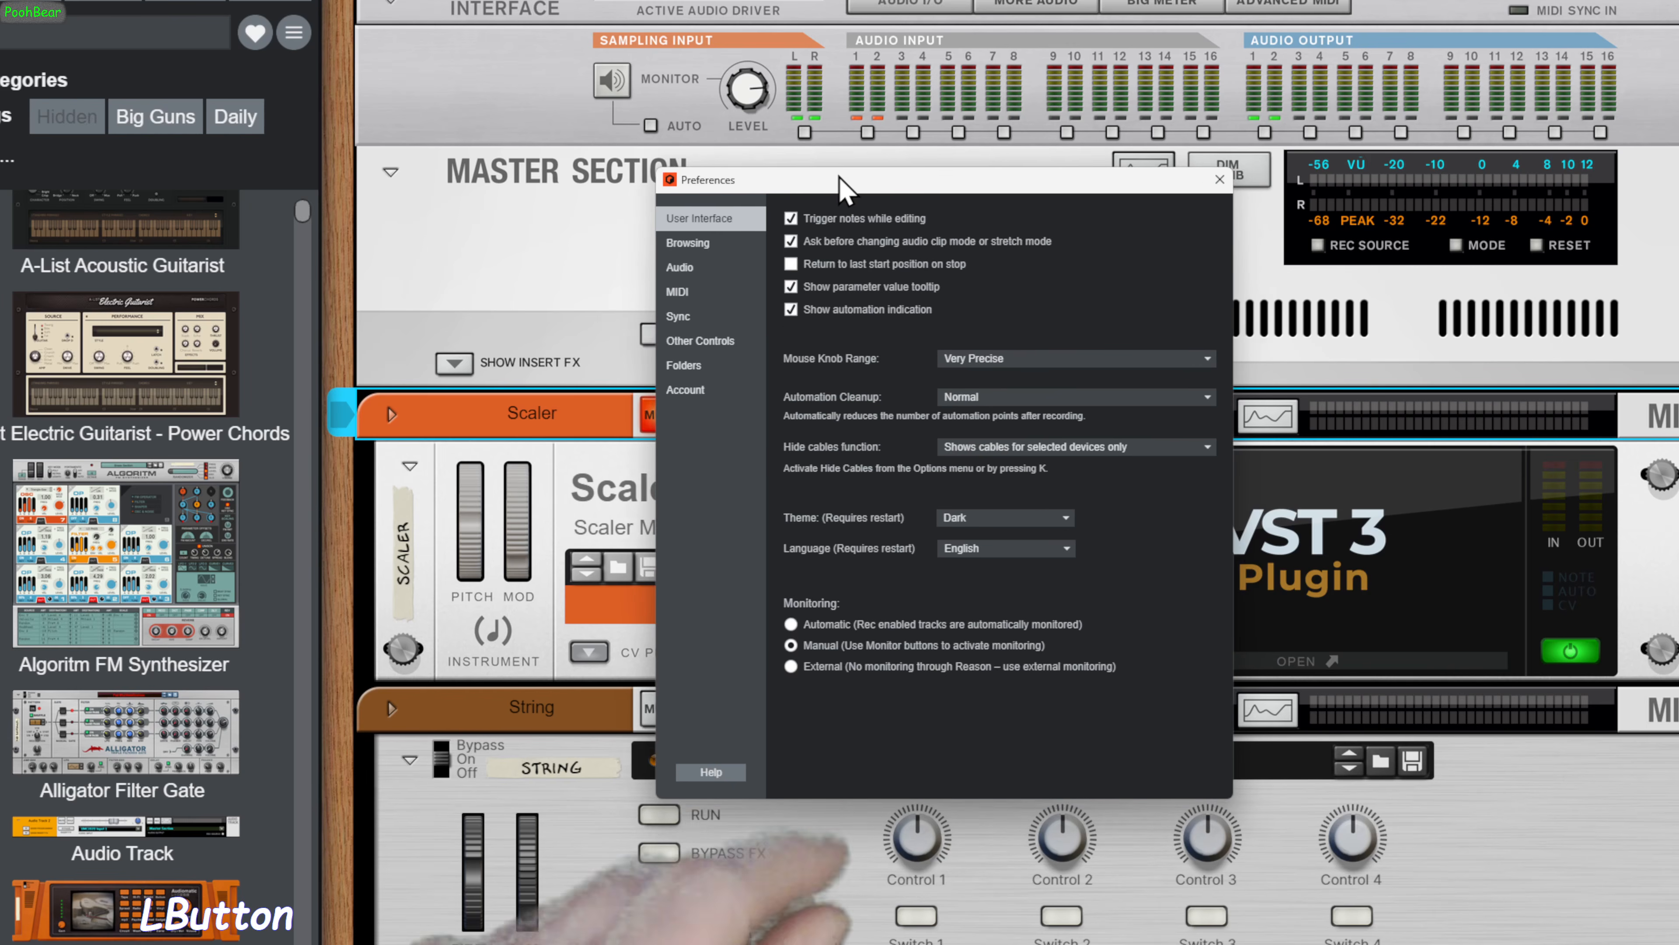
click(663, 298)
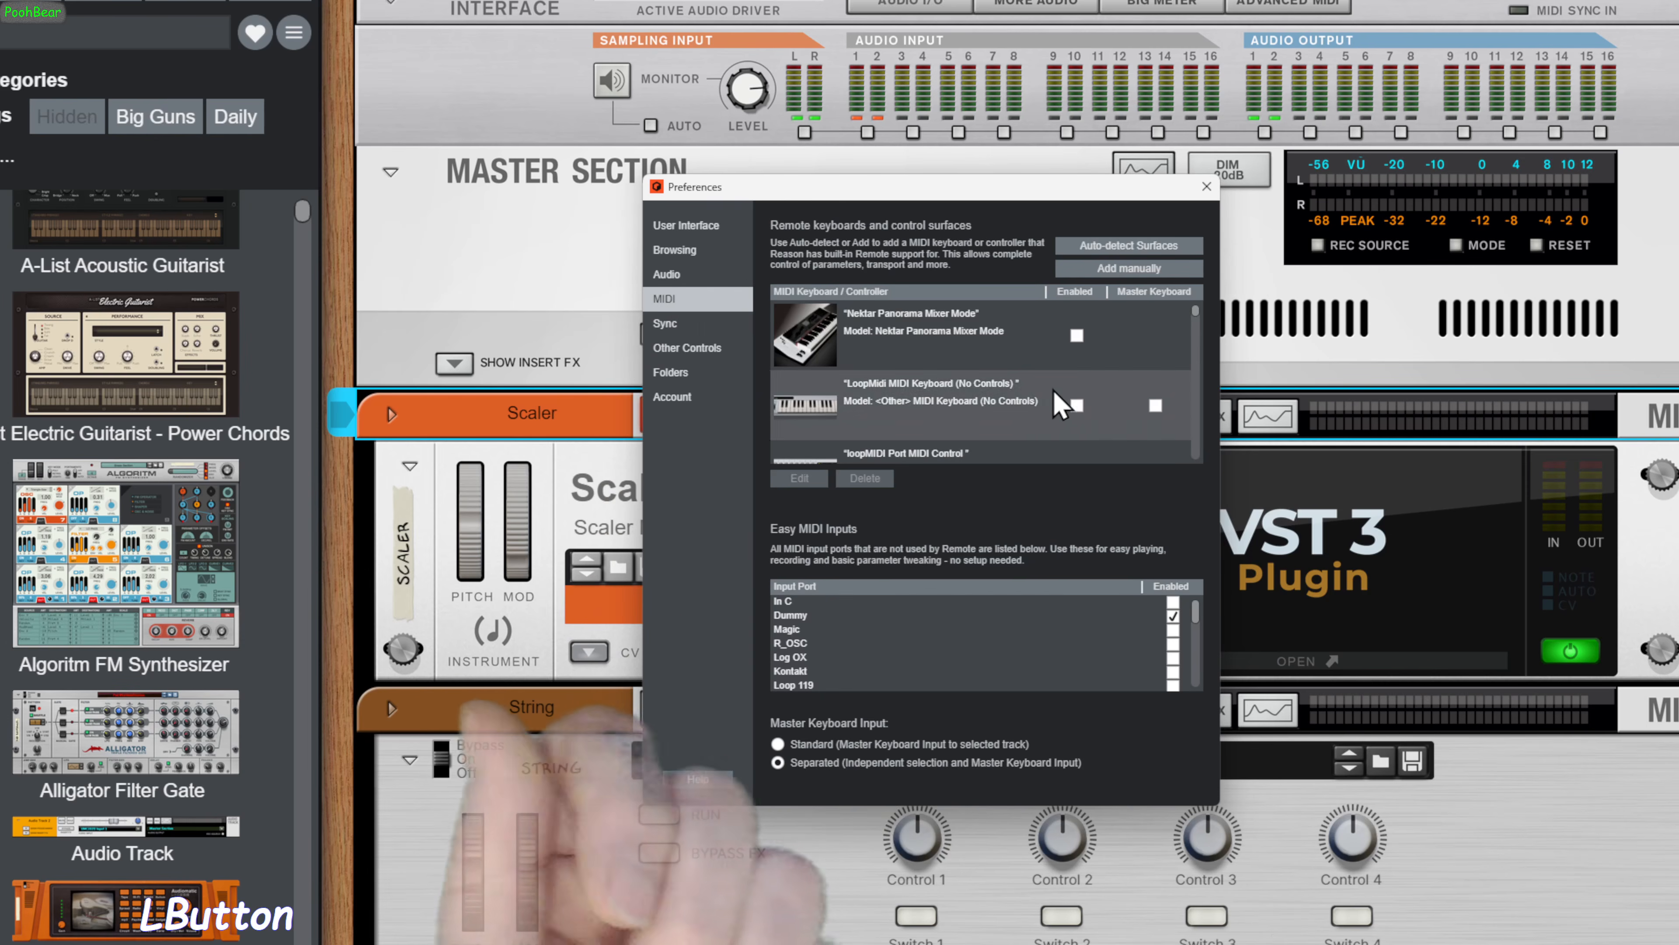
click(1099, 269)
drag(1517, 676, 711, 208)
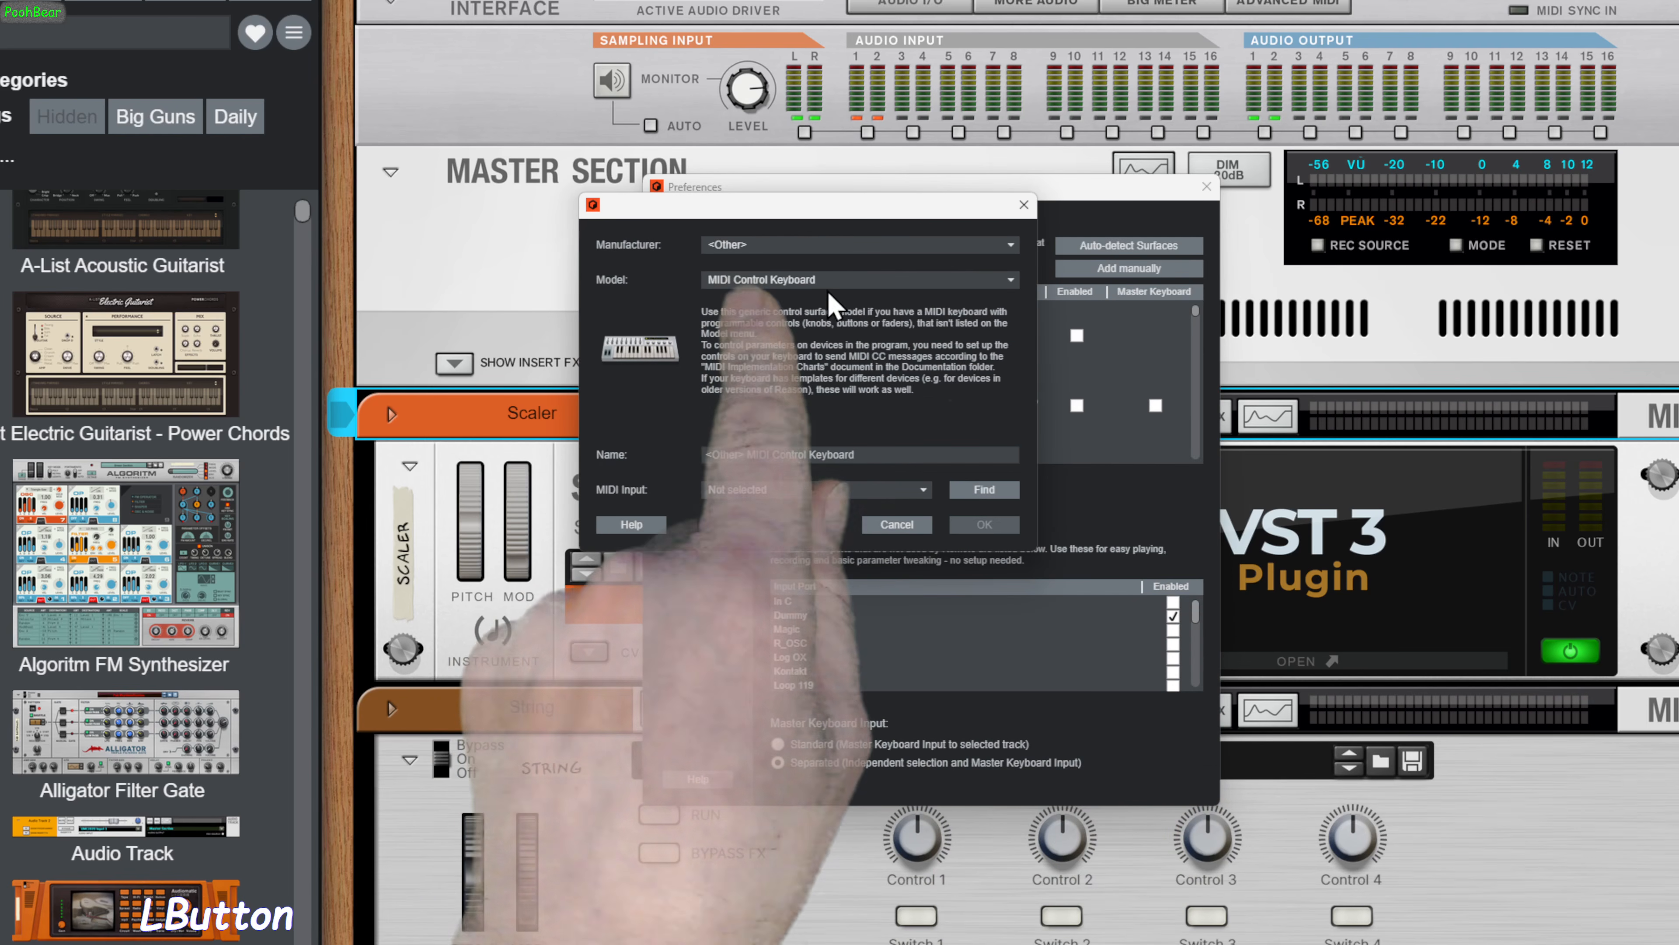
click(791, 488)
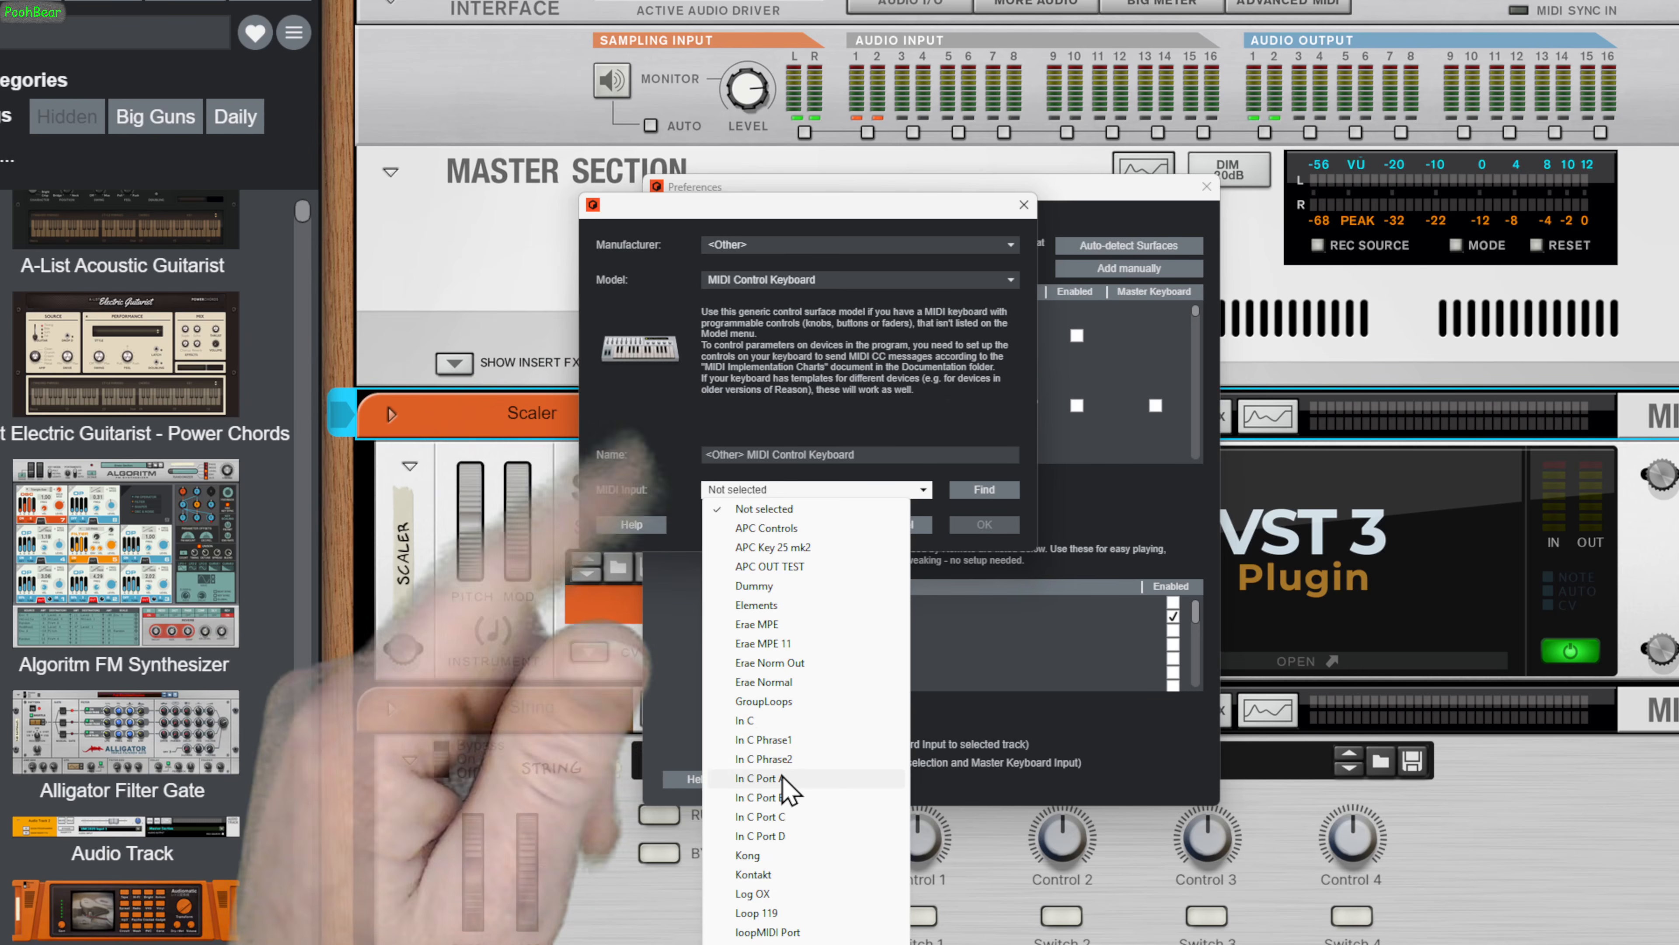
click(873, 353)
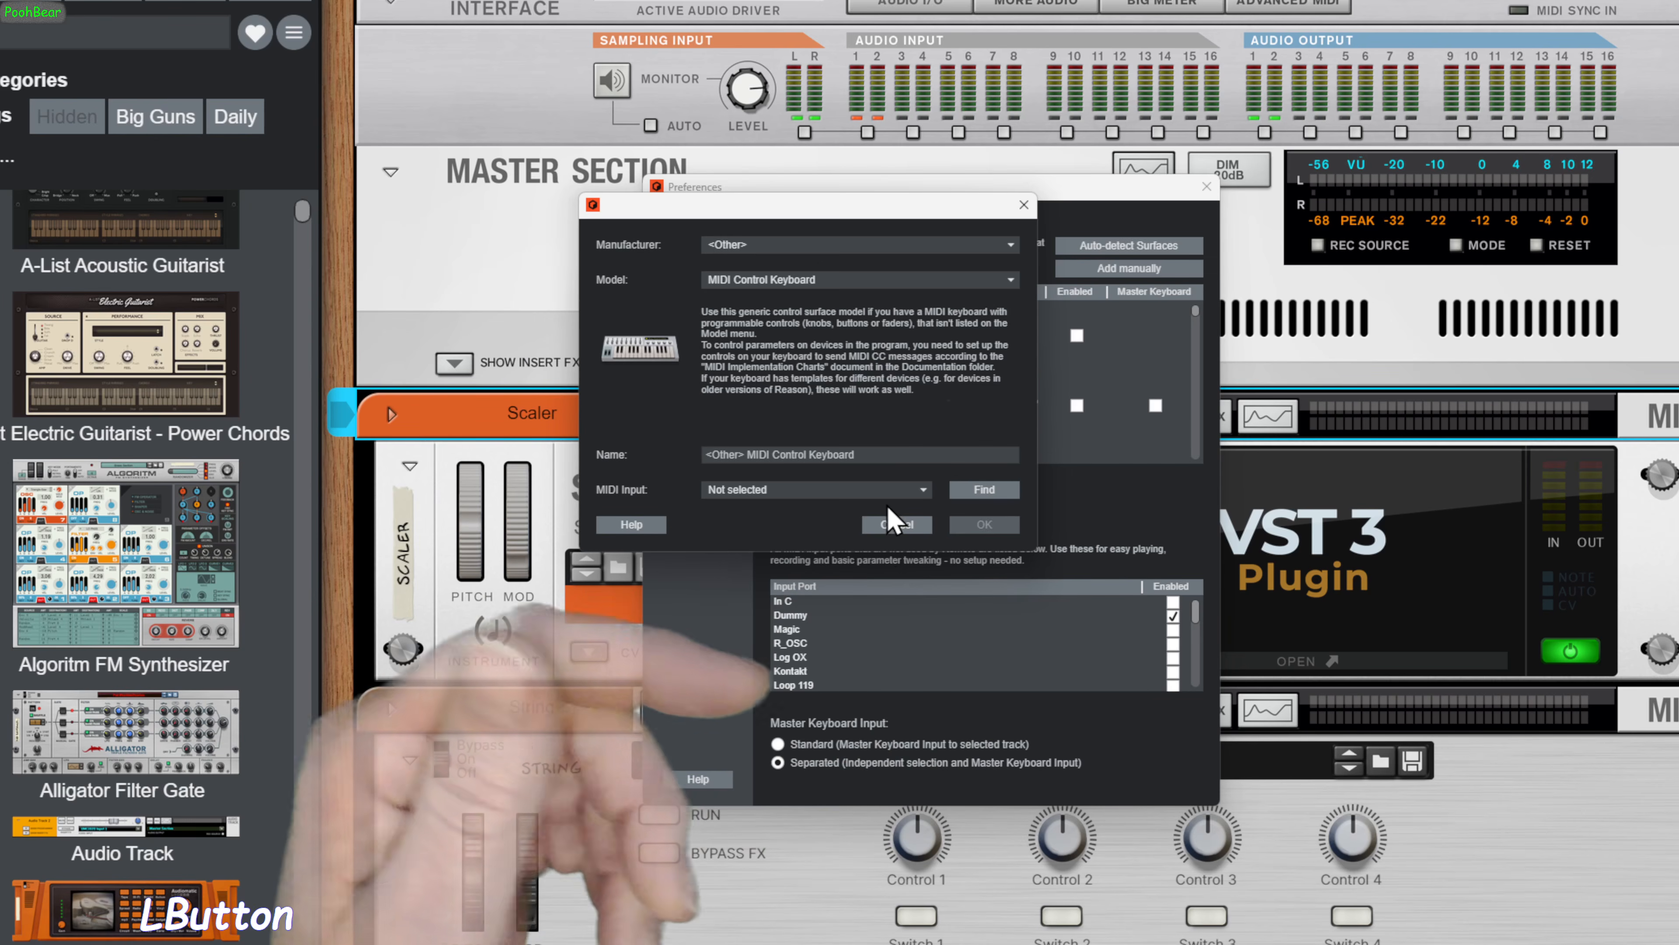
click(897, 524)
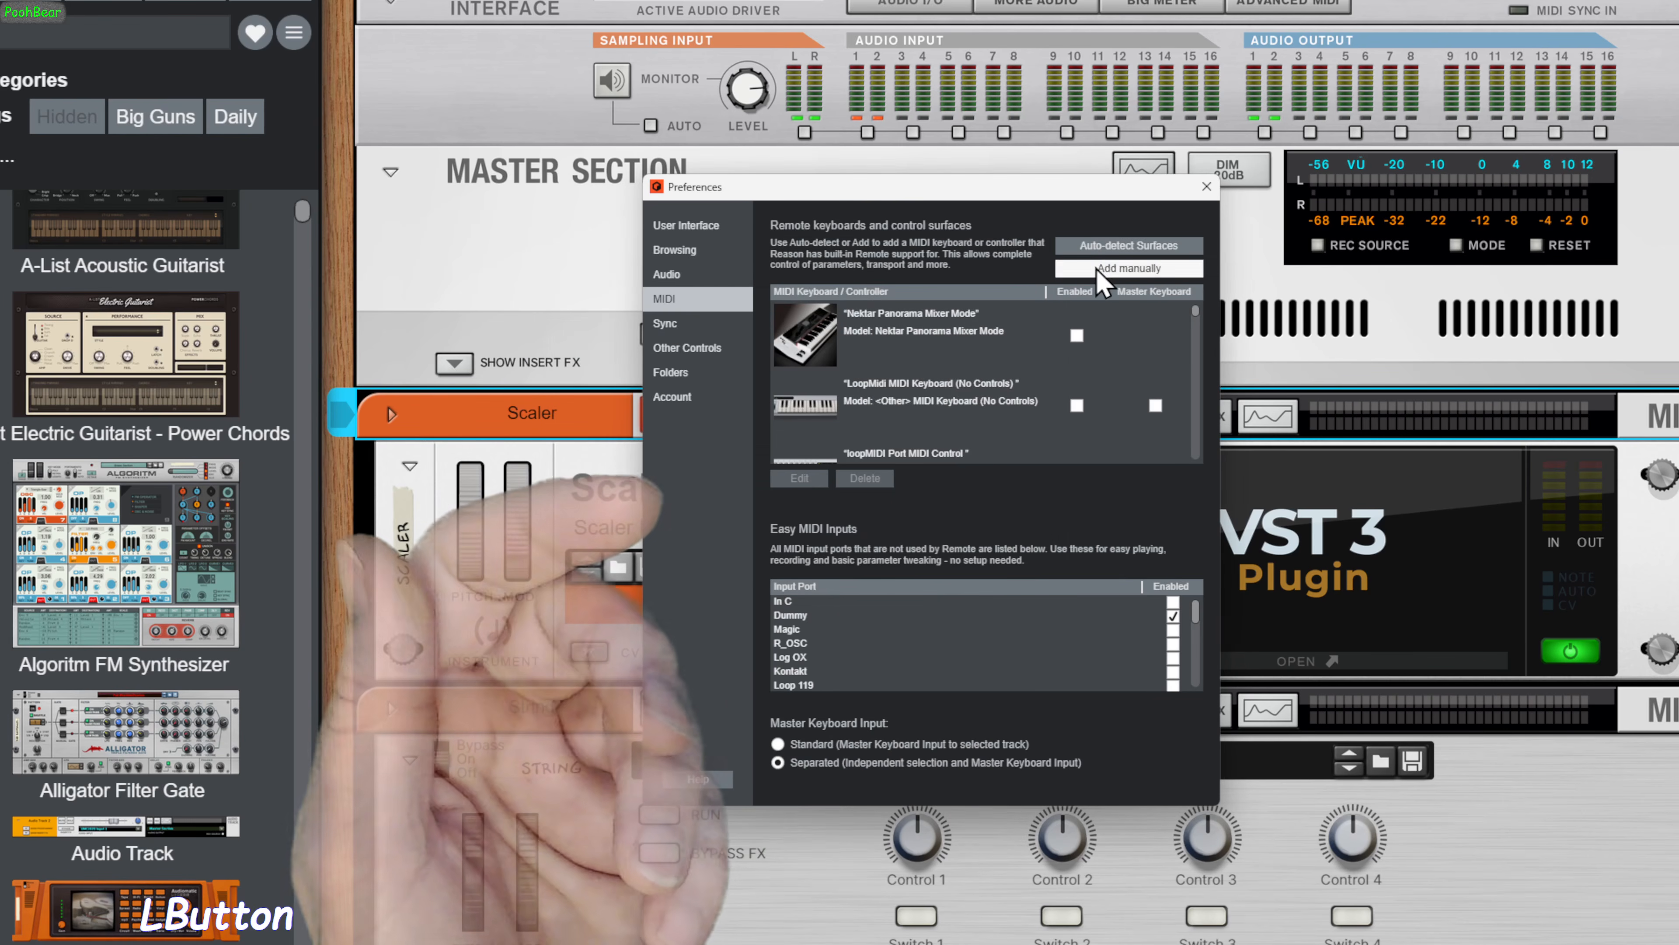
Set up a manually added control surface with manufacturer PoohBear, model Midi Channel 01 and MIDI input In C Port A
click(1099, 269)
drag(1438, 675, 597, 166)
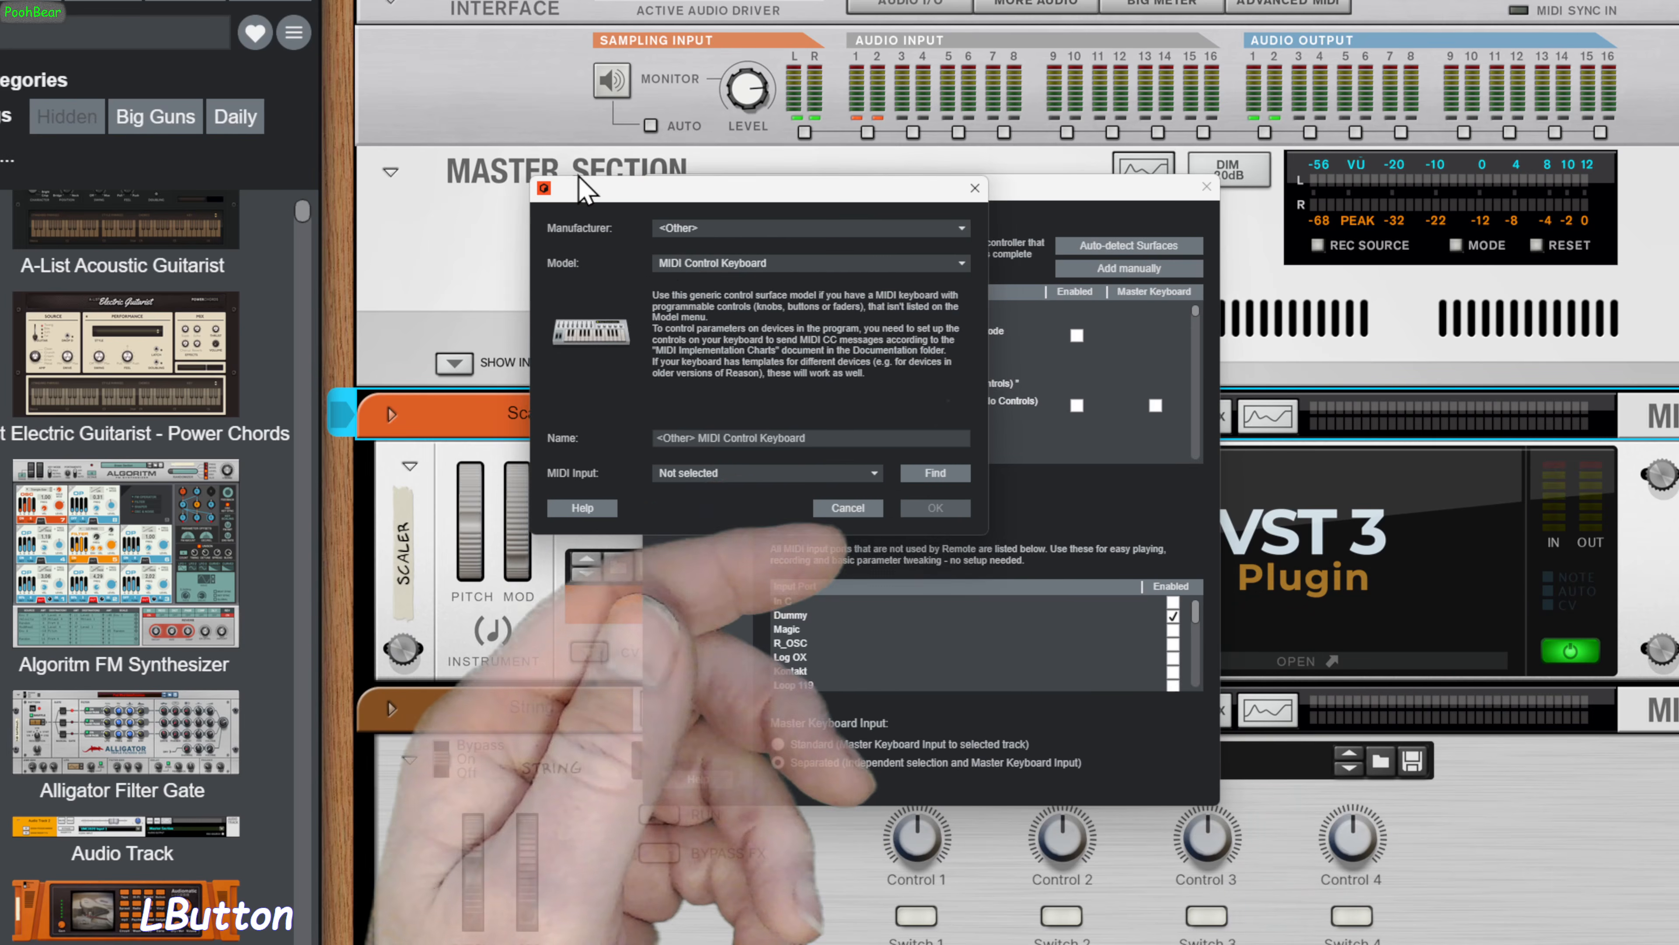
click(736, 202)
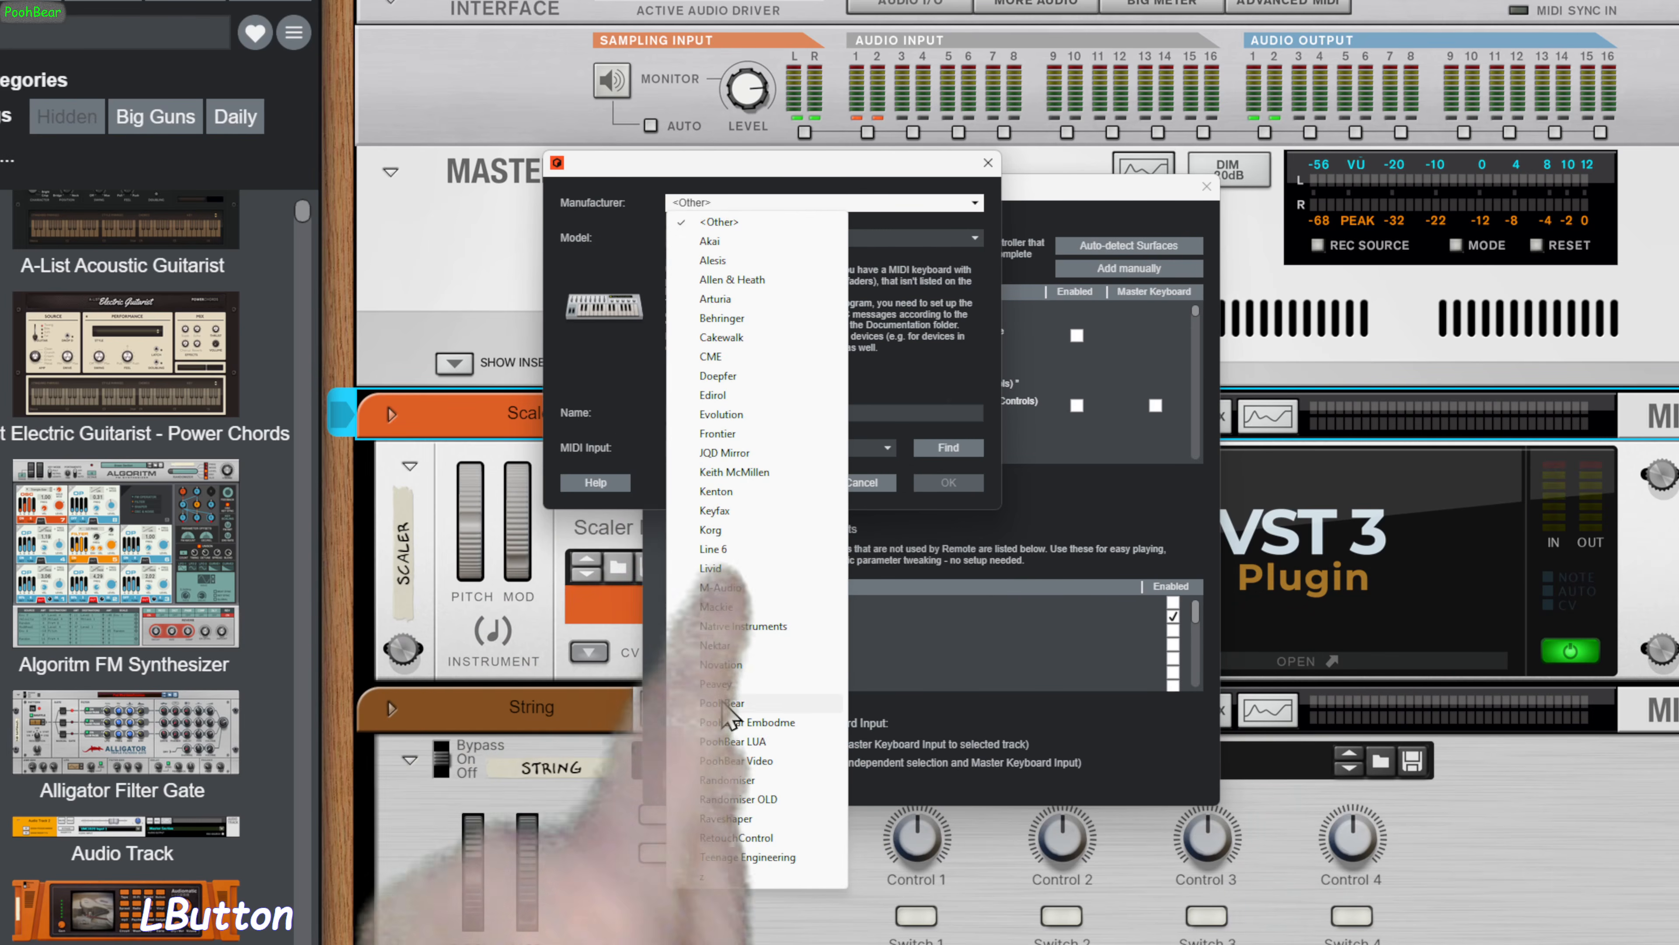
click(739, 704)
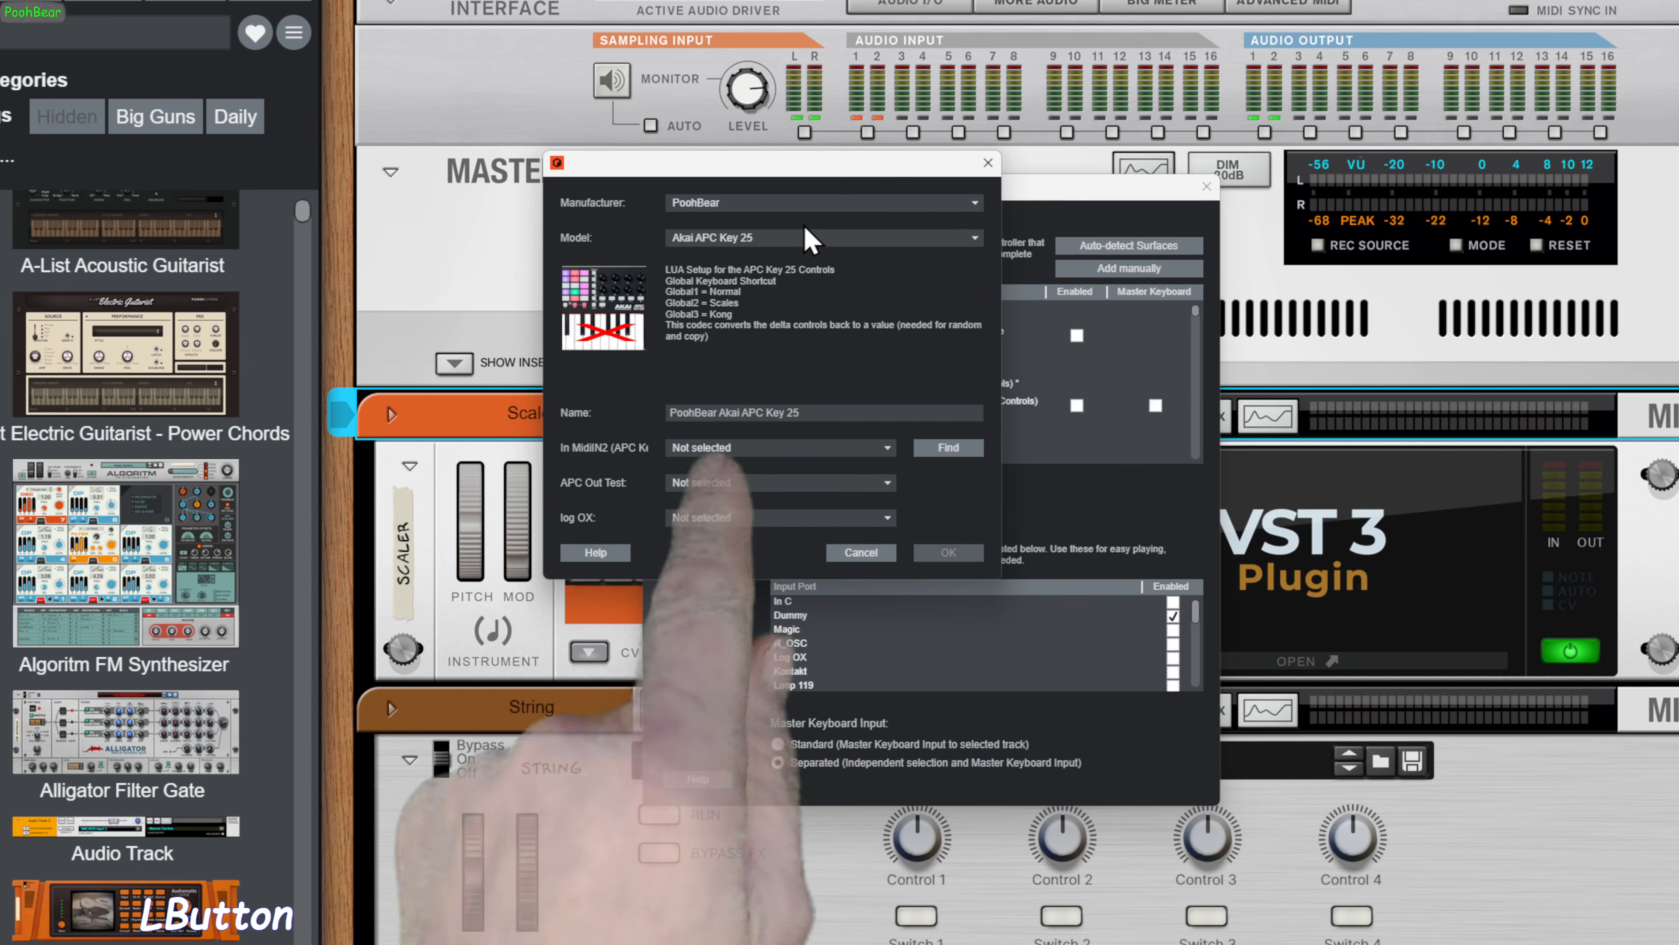
click(812, 238)
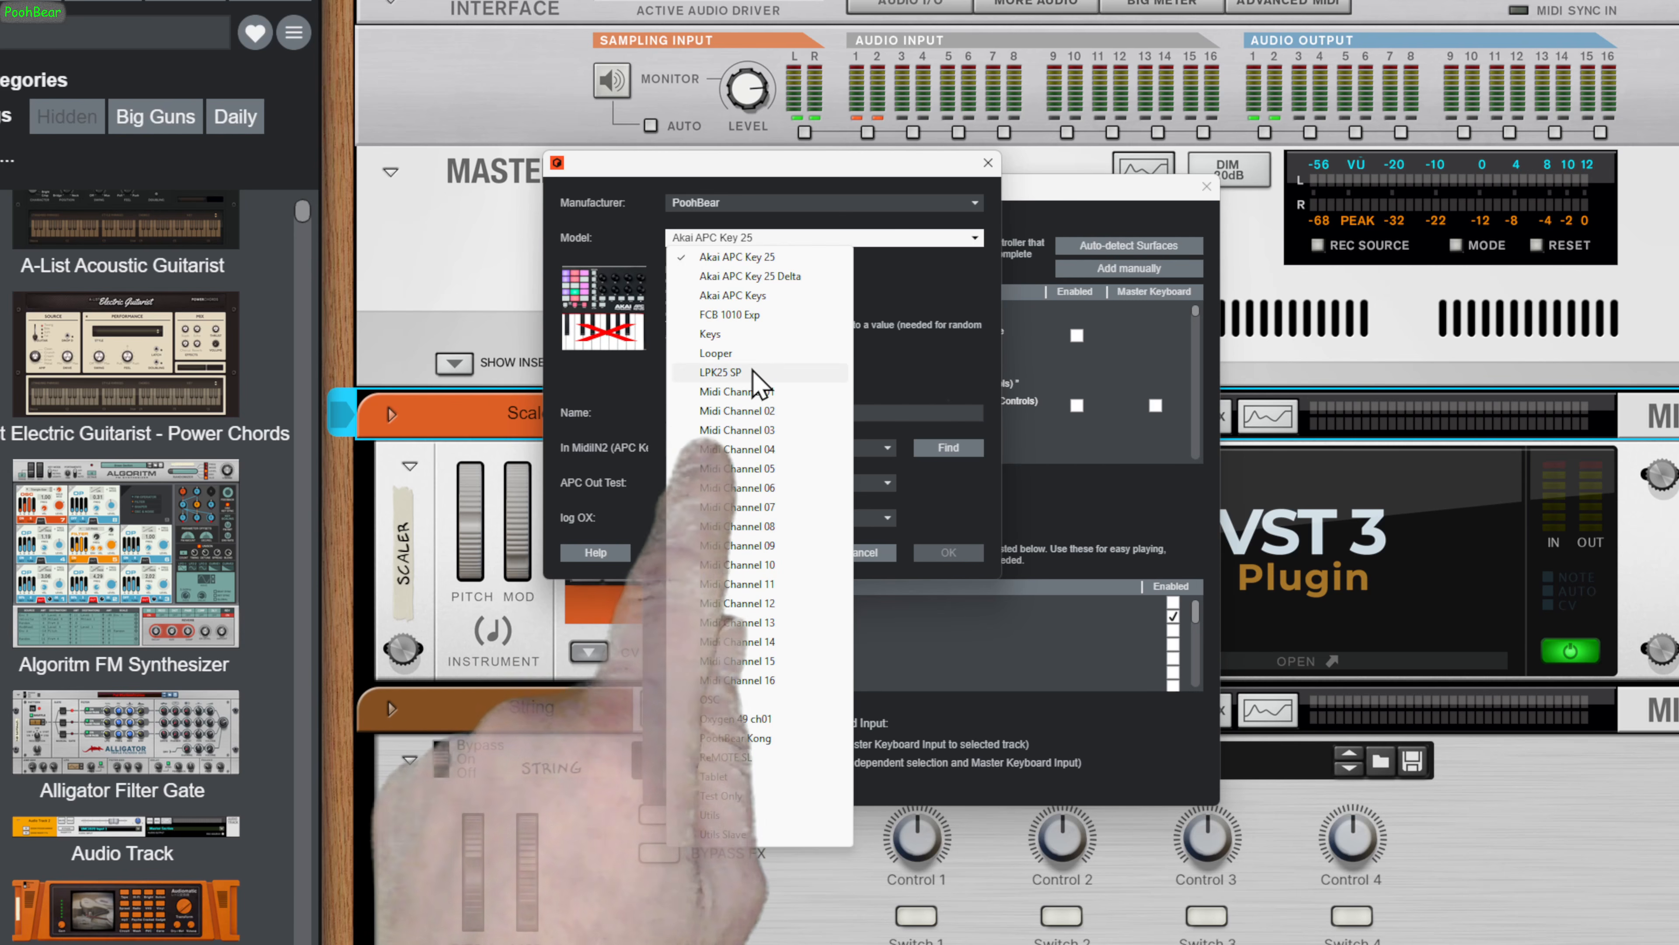
click(754, 391)
click(757, 448)
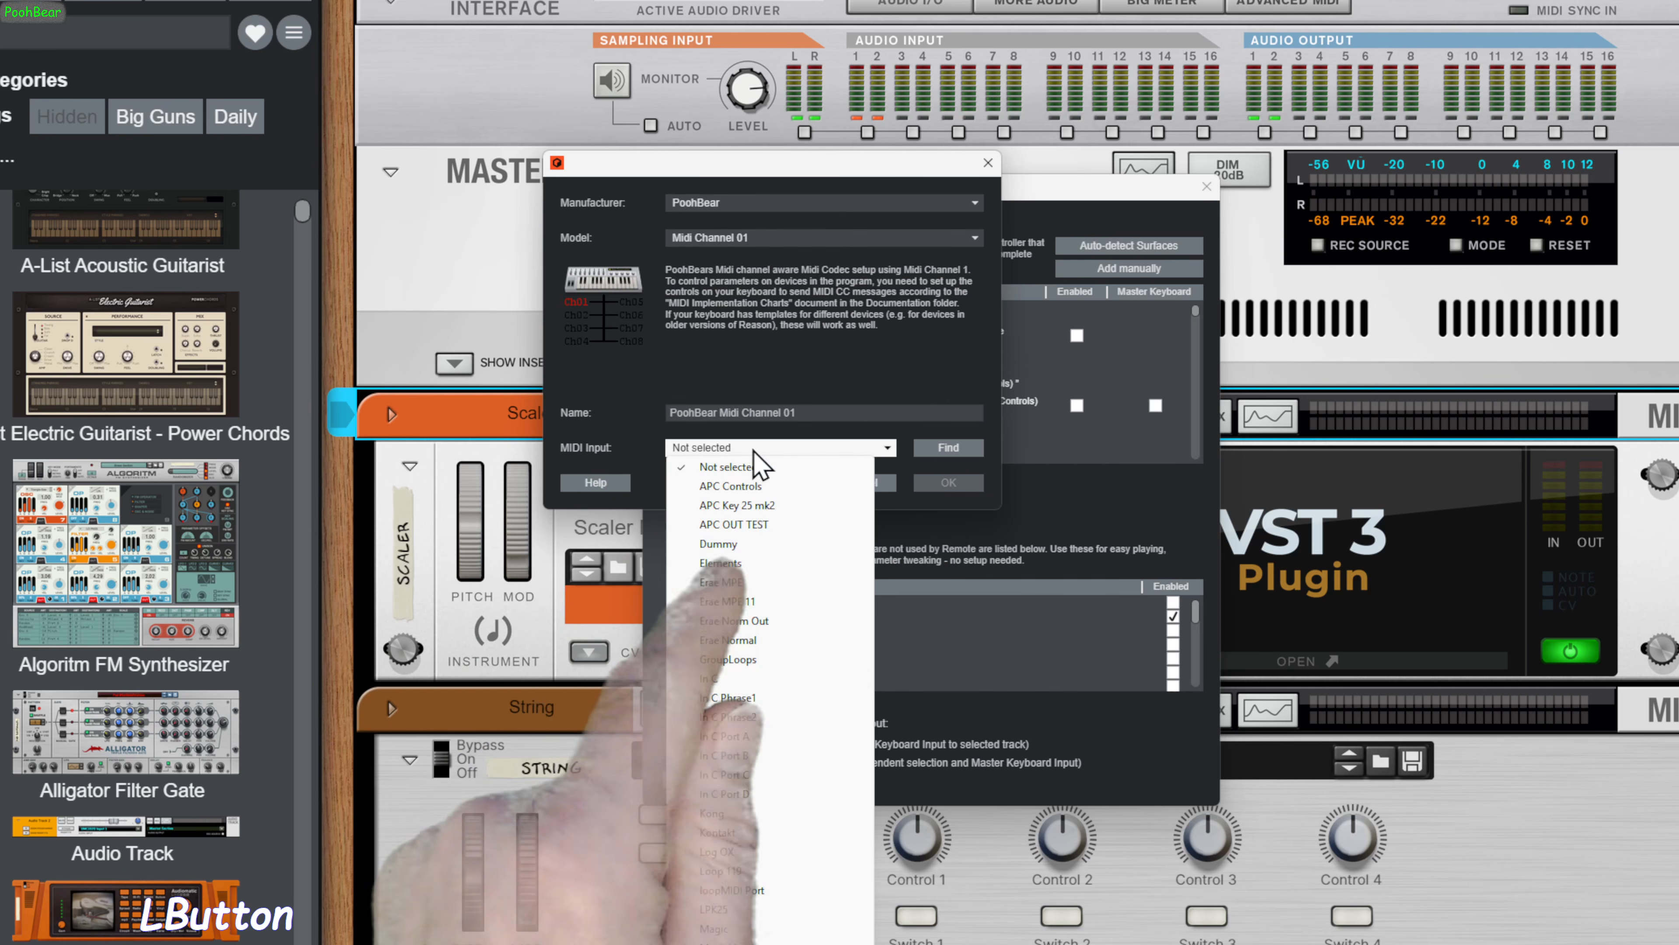
click(748, 741)
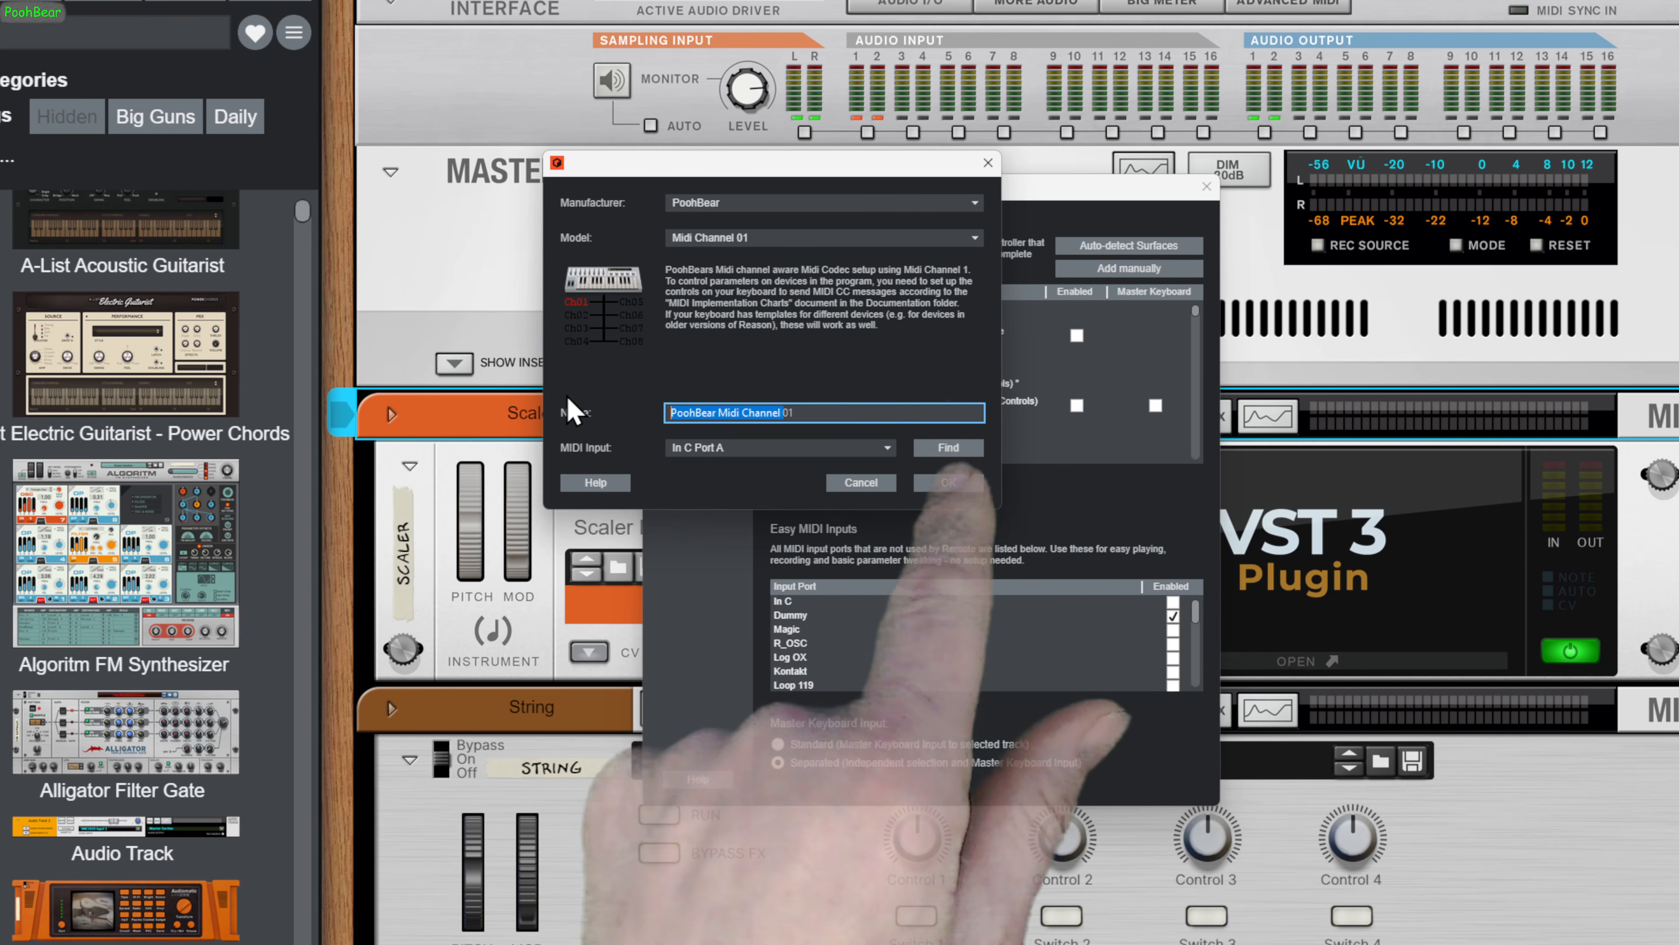
Cancel the control surface setup, close Preferences and reopen the Scaler 3 plugin window
click(874, 481)
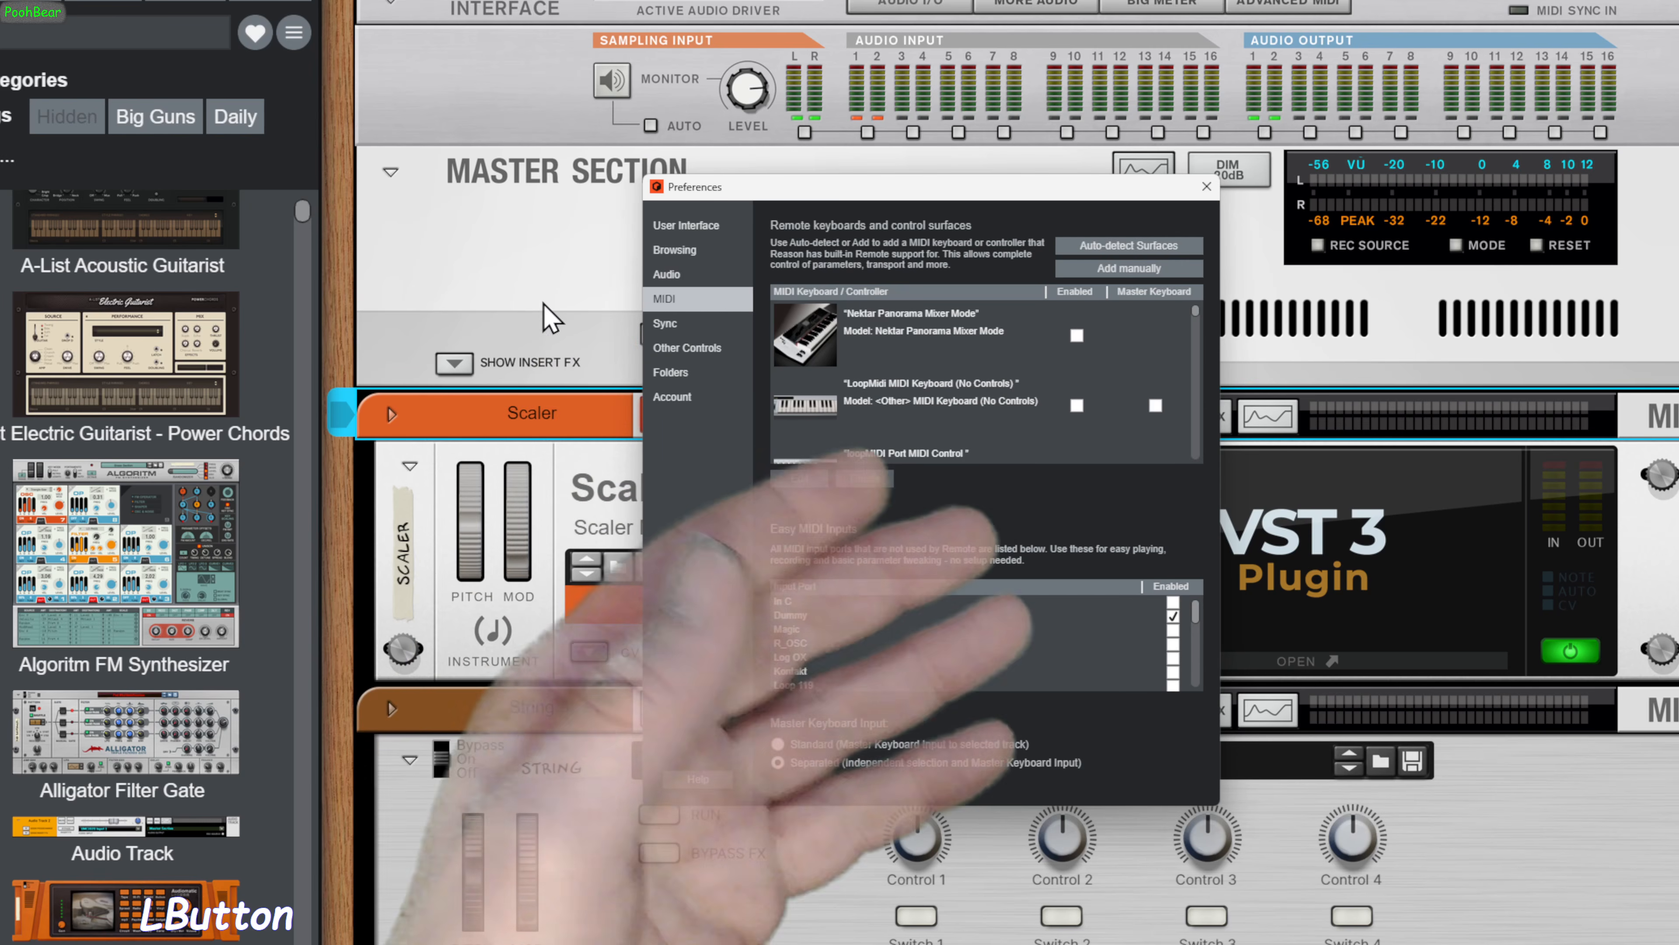
click(590, 493)
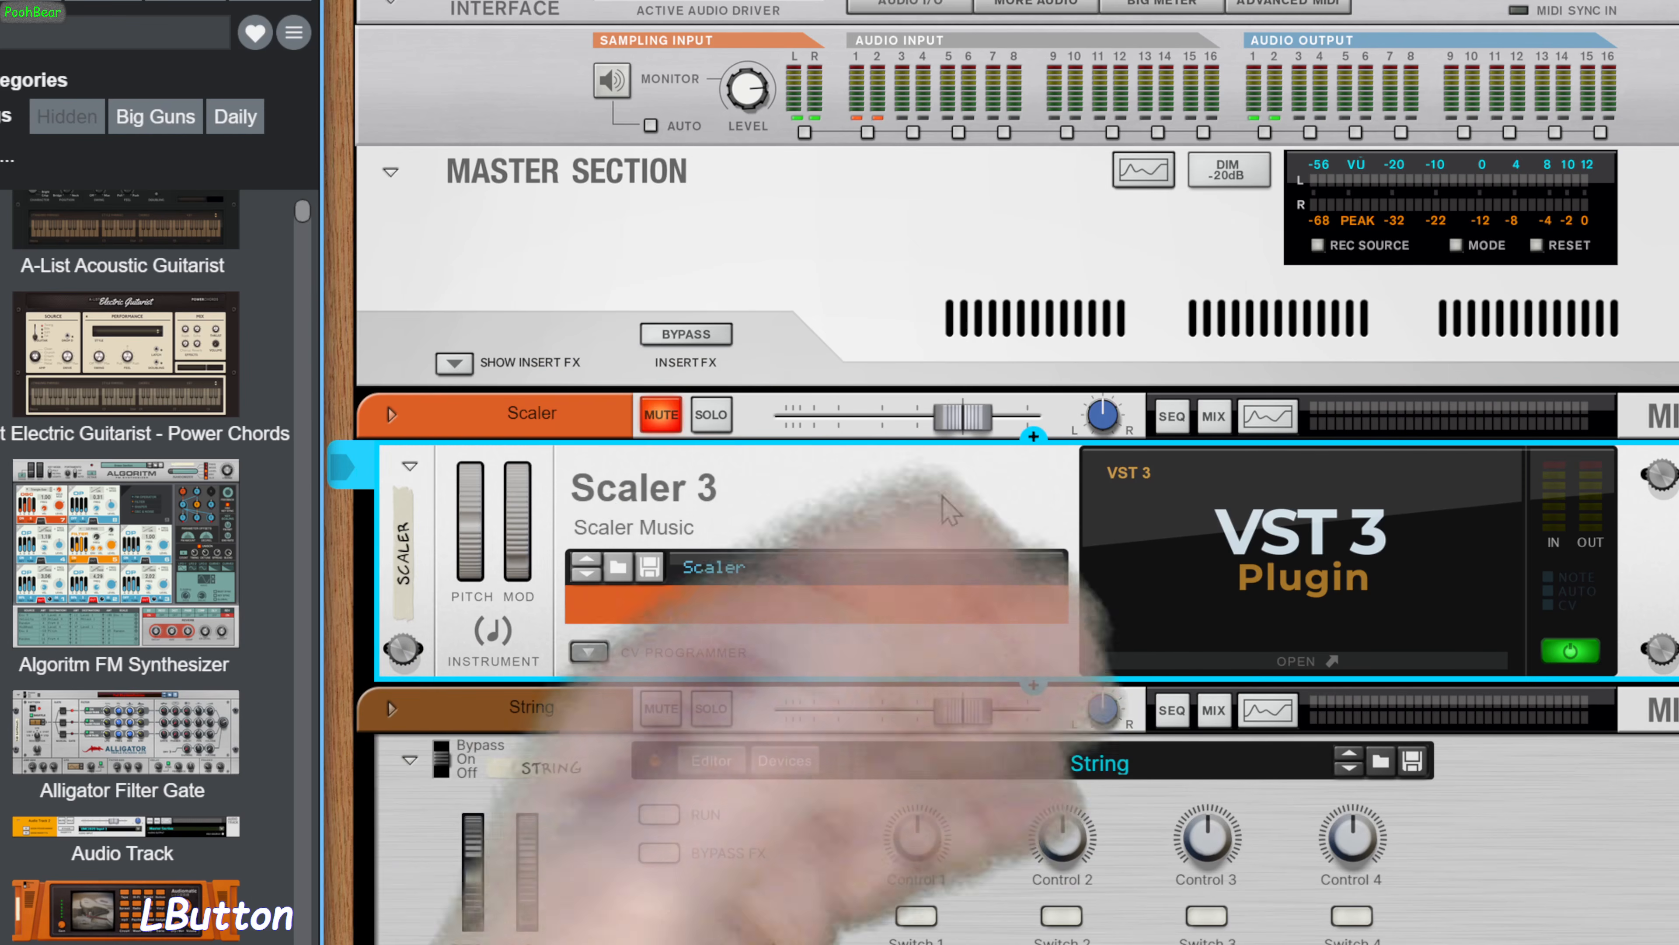
click(1181, 659)
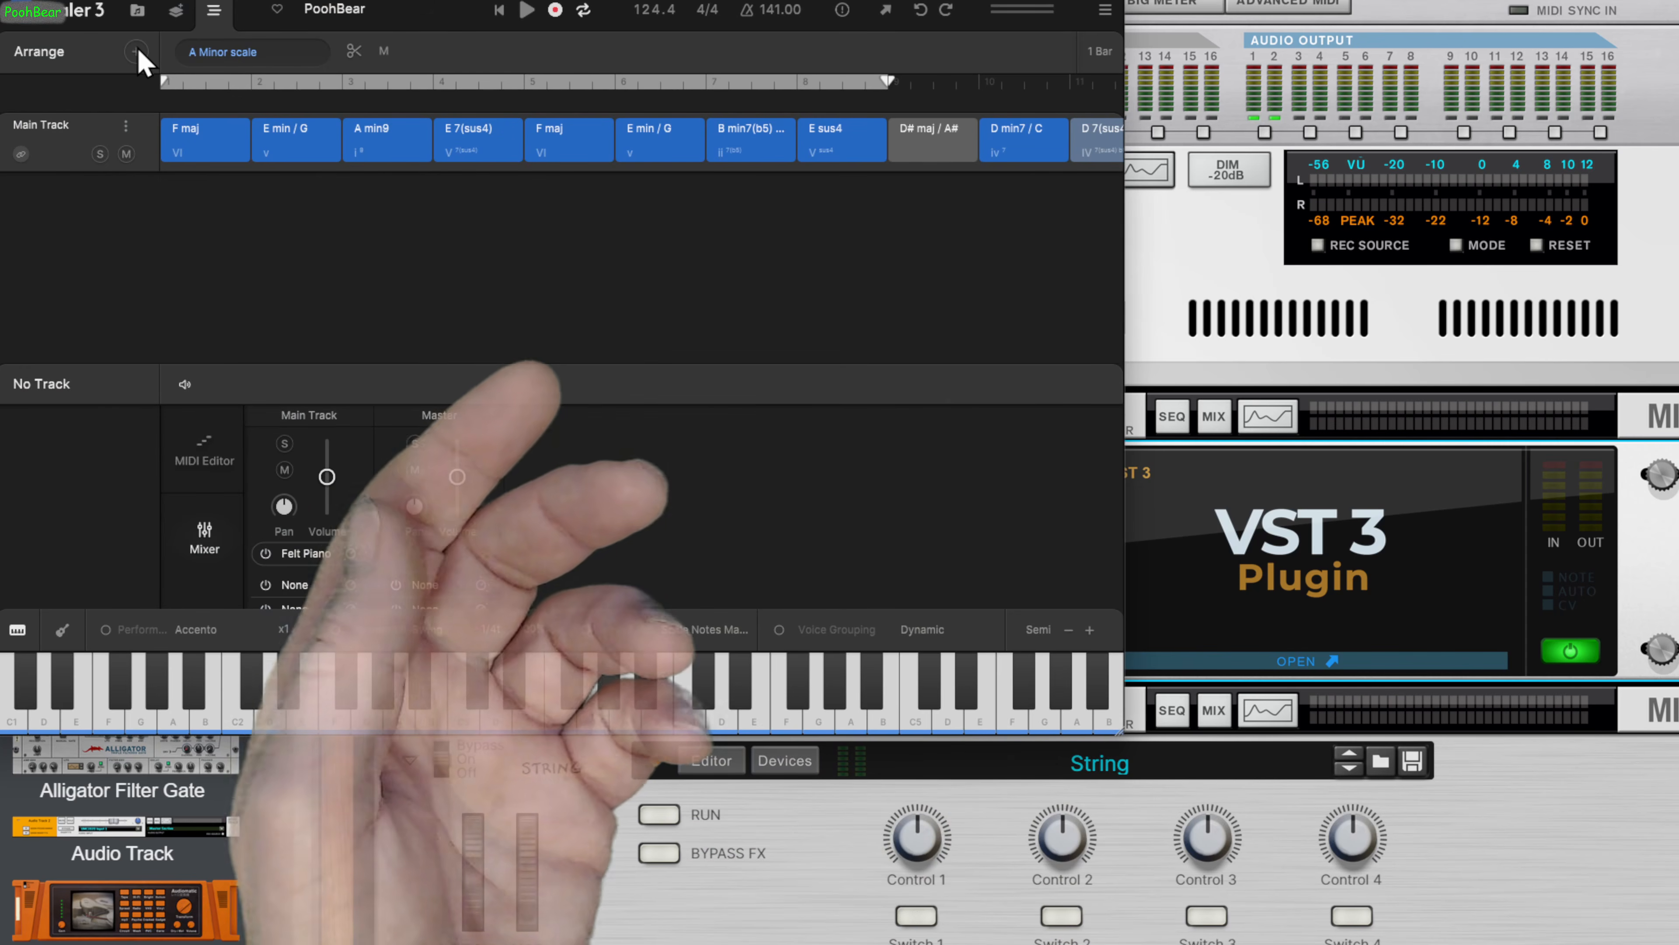
Add a motion track to the Scaler arrangement using a pattern from the Arpeggio articulations
click(136, 51)
click(175, 278)
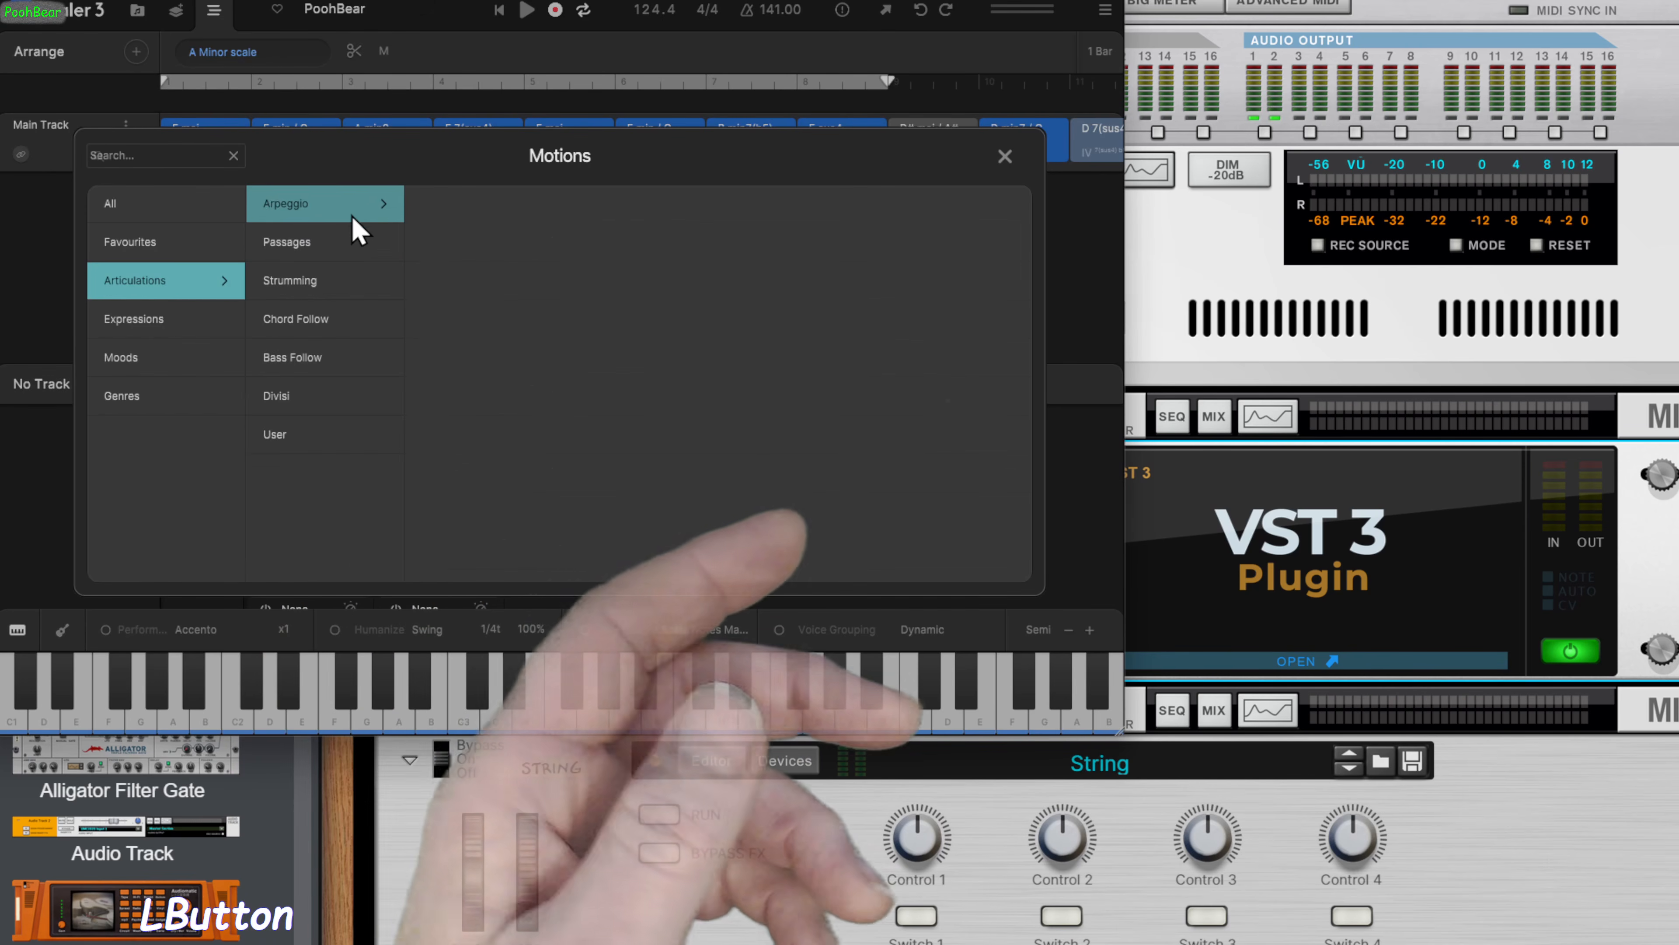
click(298, 205)
scroll(626, 418, down, 5)
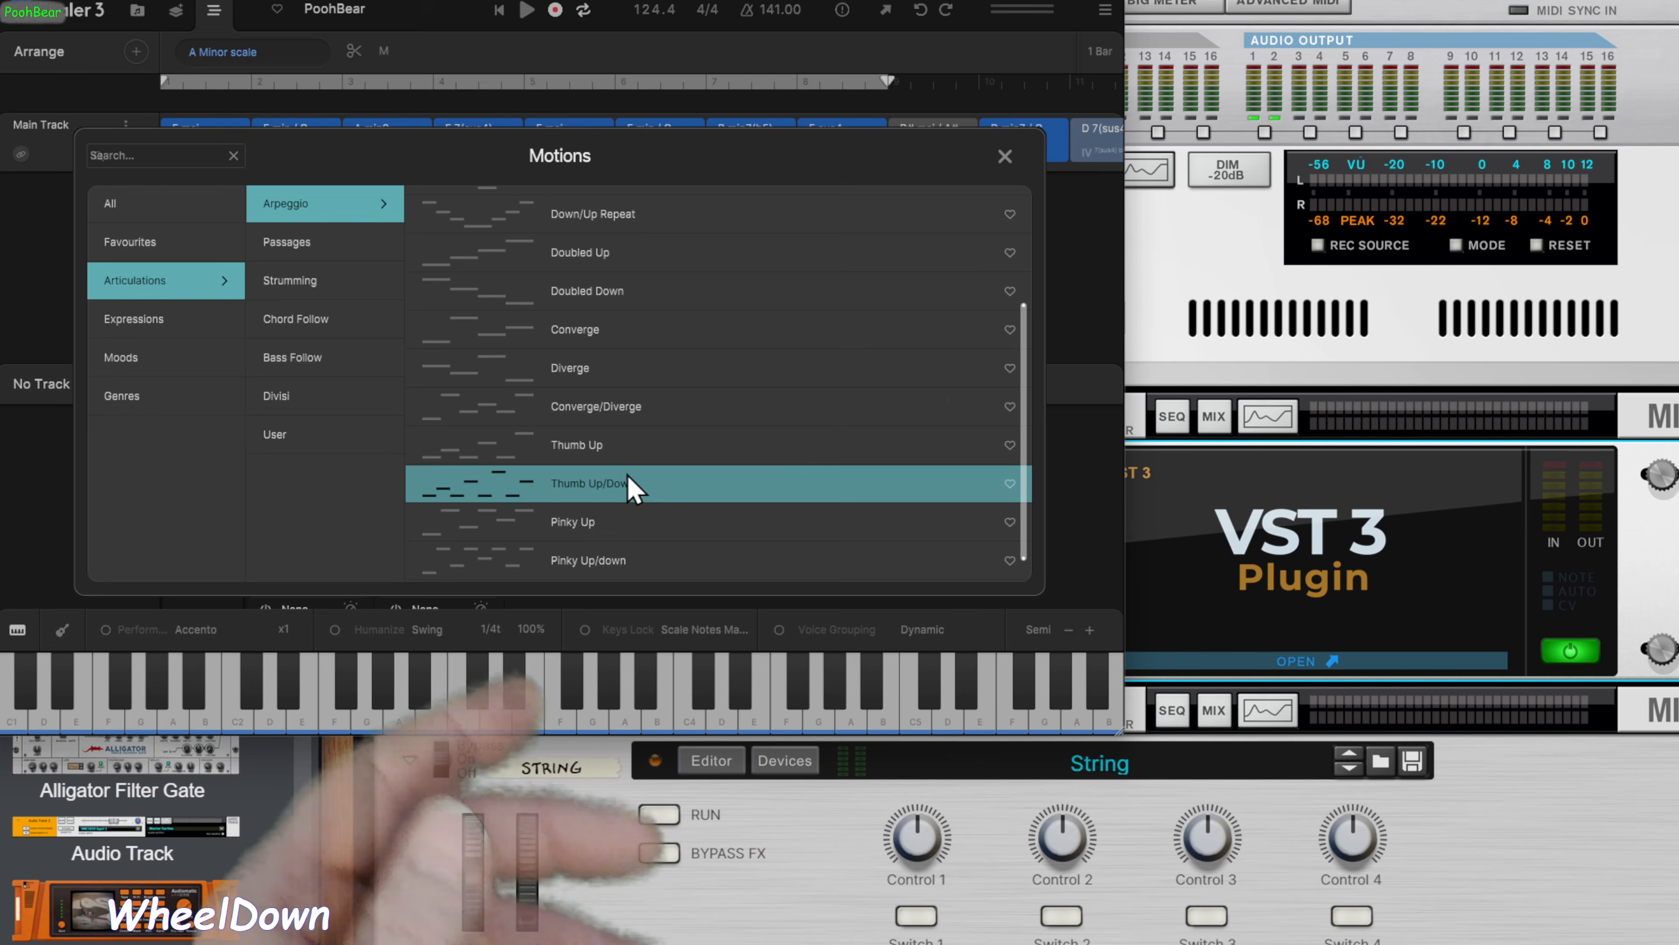
click(587, 540)
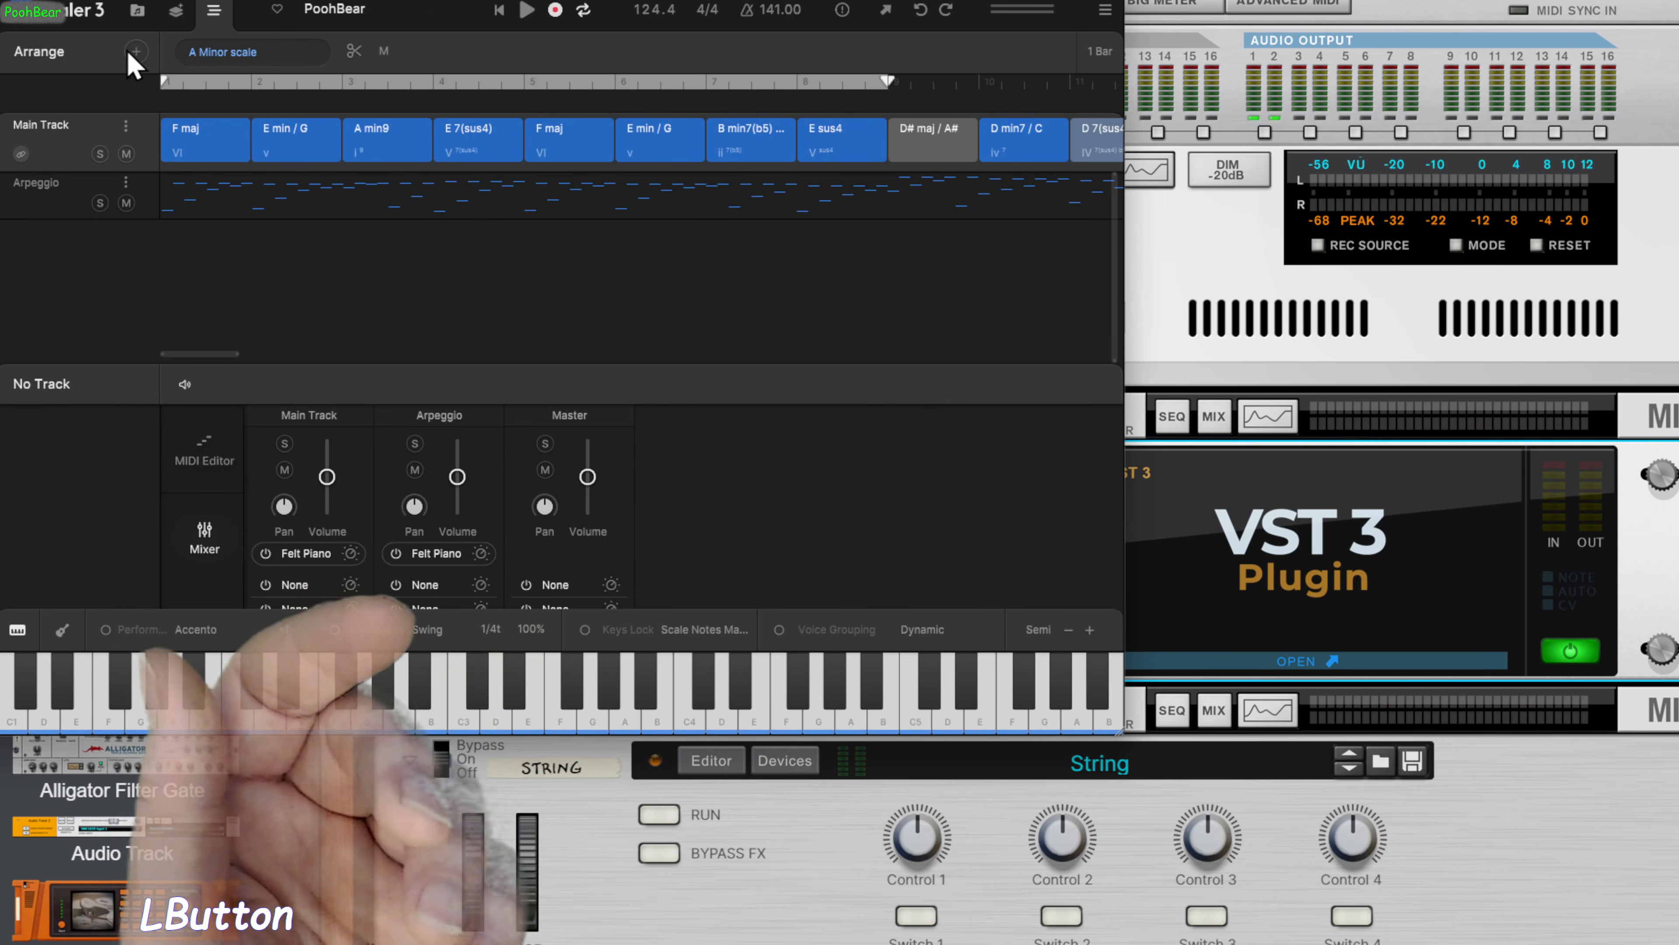
Add a Bass Follow track and a second Arpeggio track with the Thumb Up/Down motion
click(136, 51)
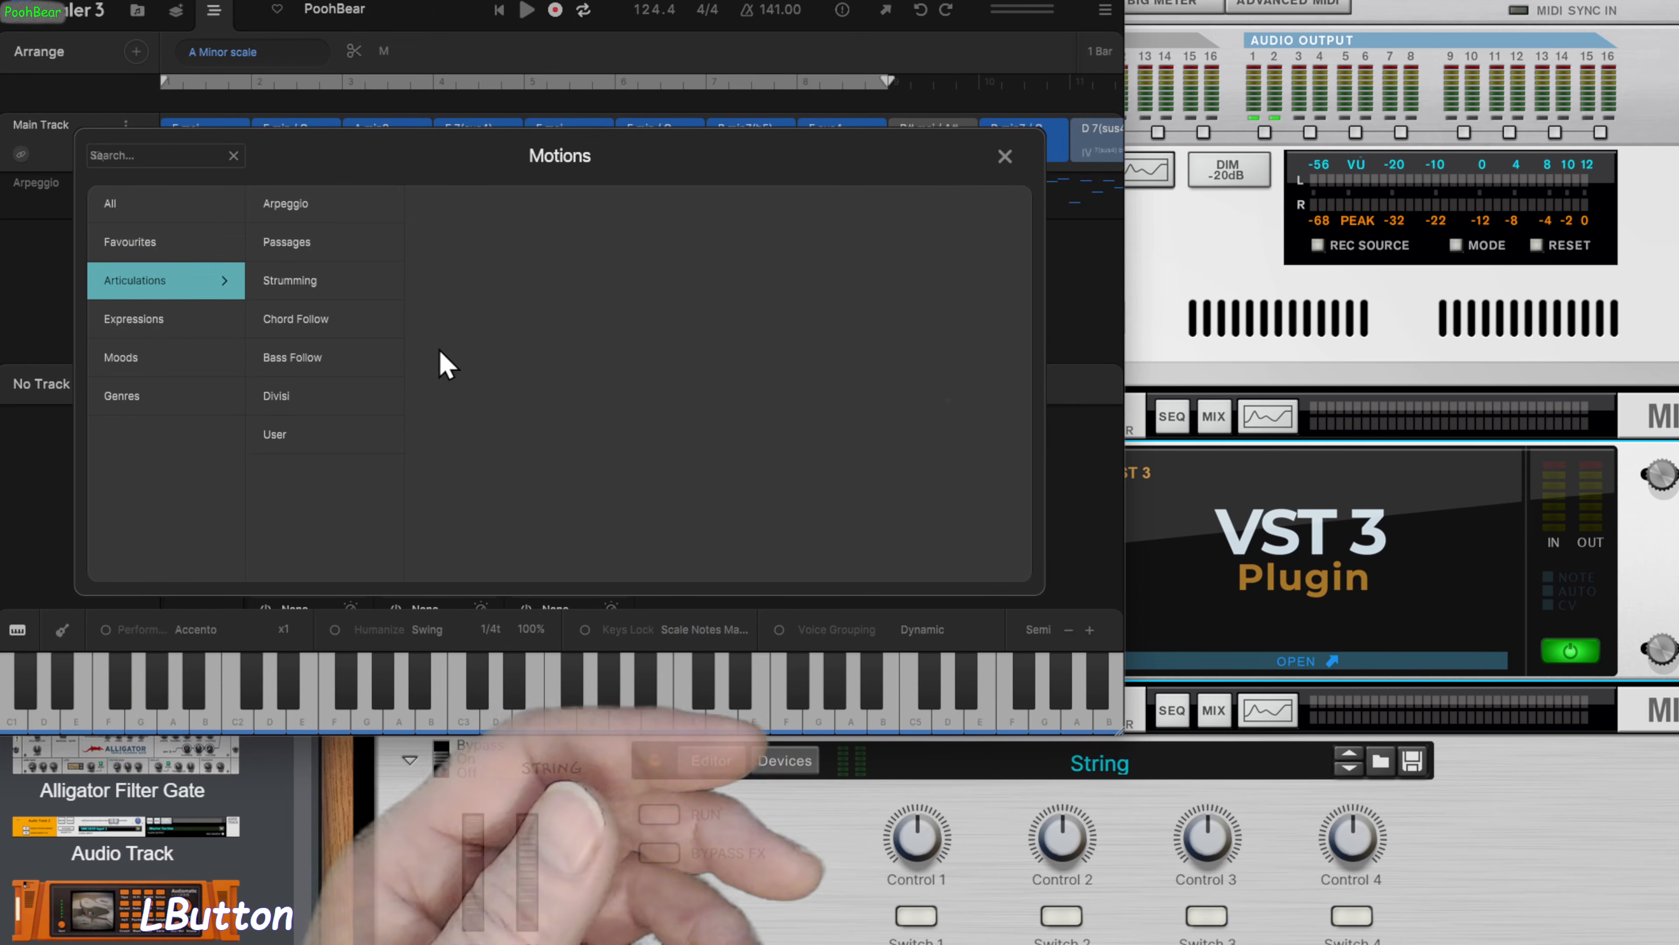
click(317, 358)
click(136, 51)
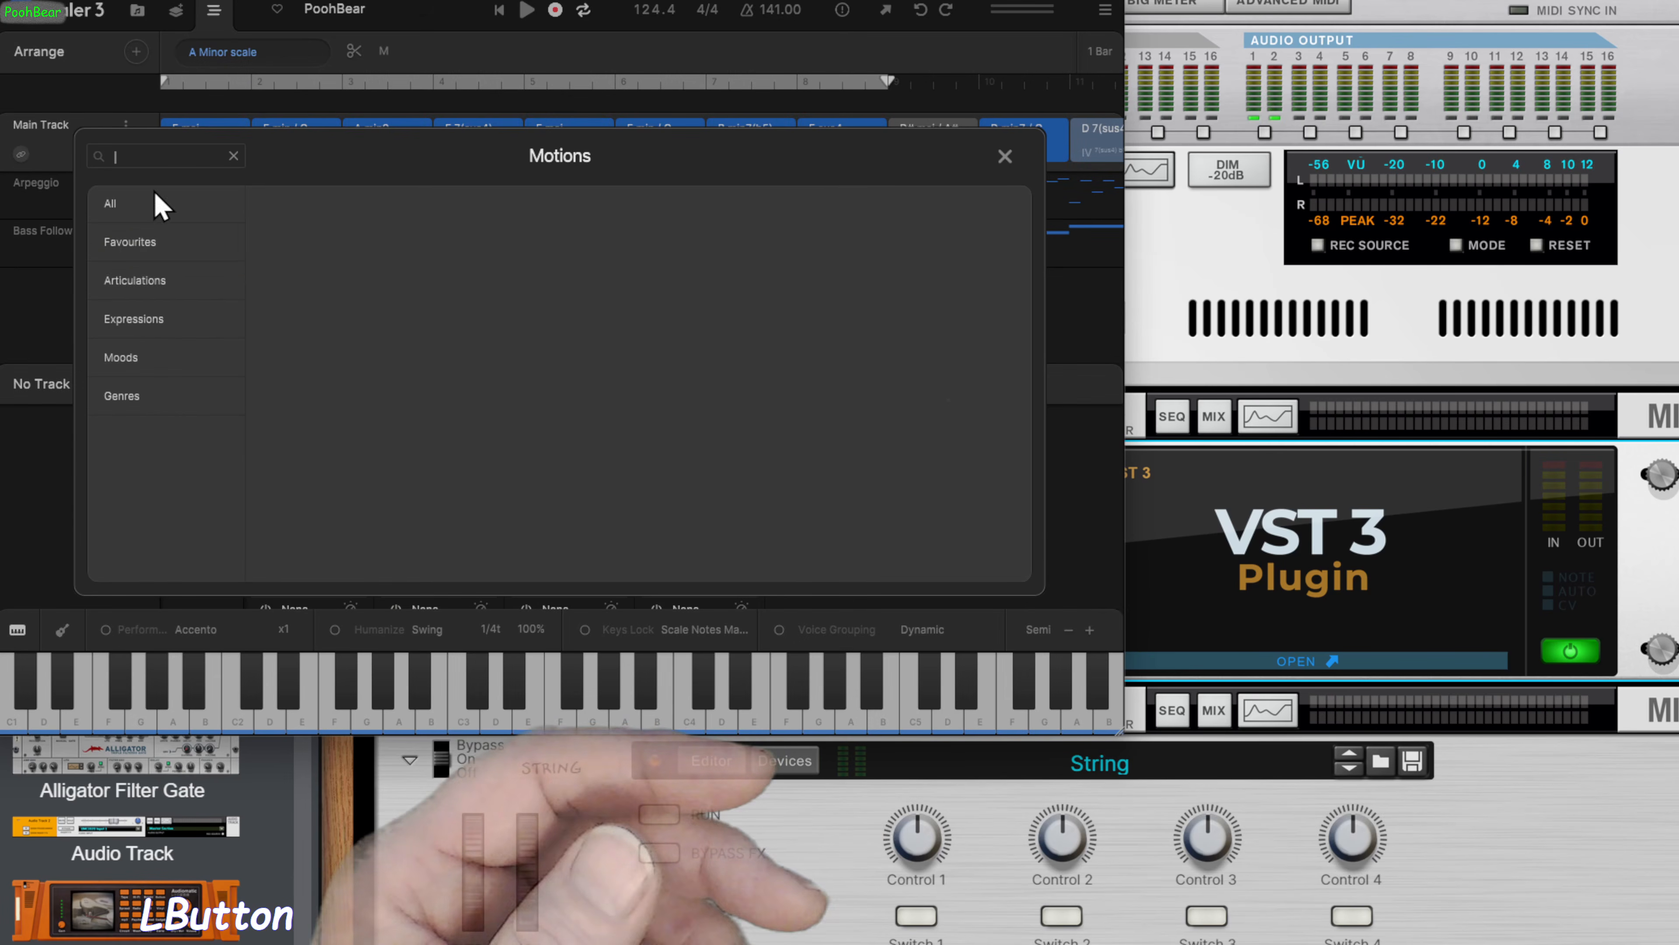
click(320, 202)
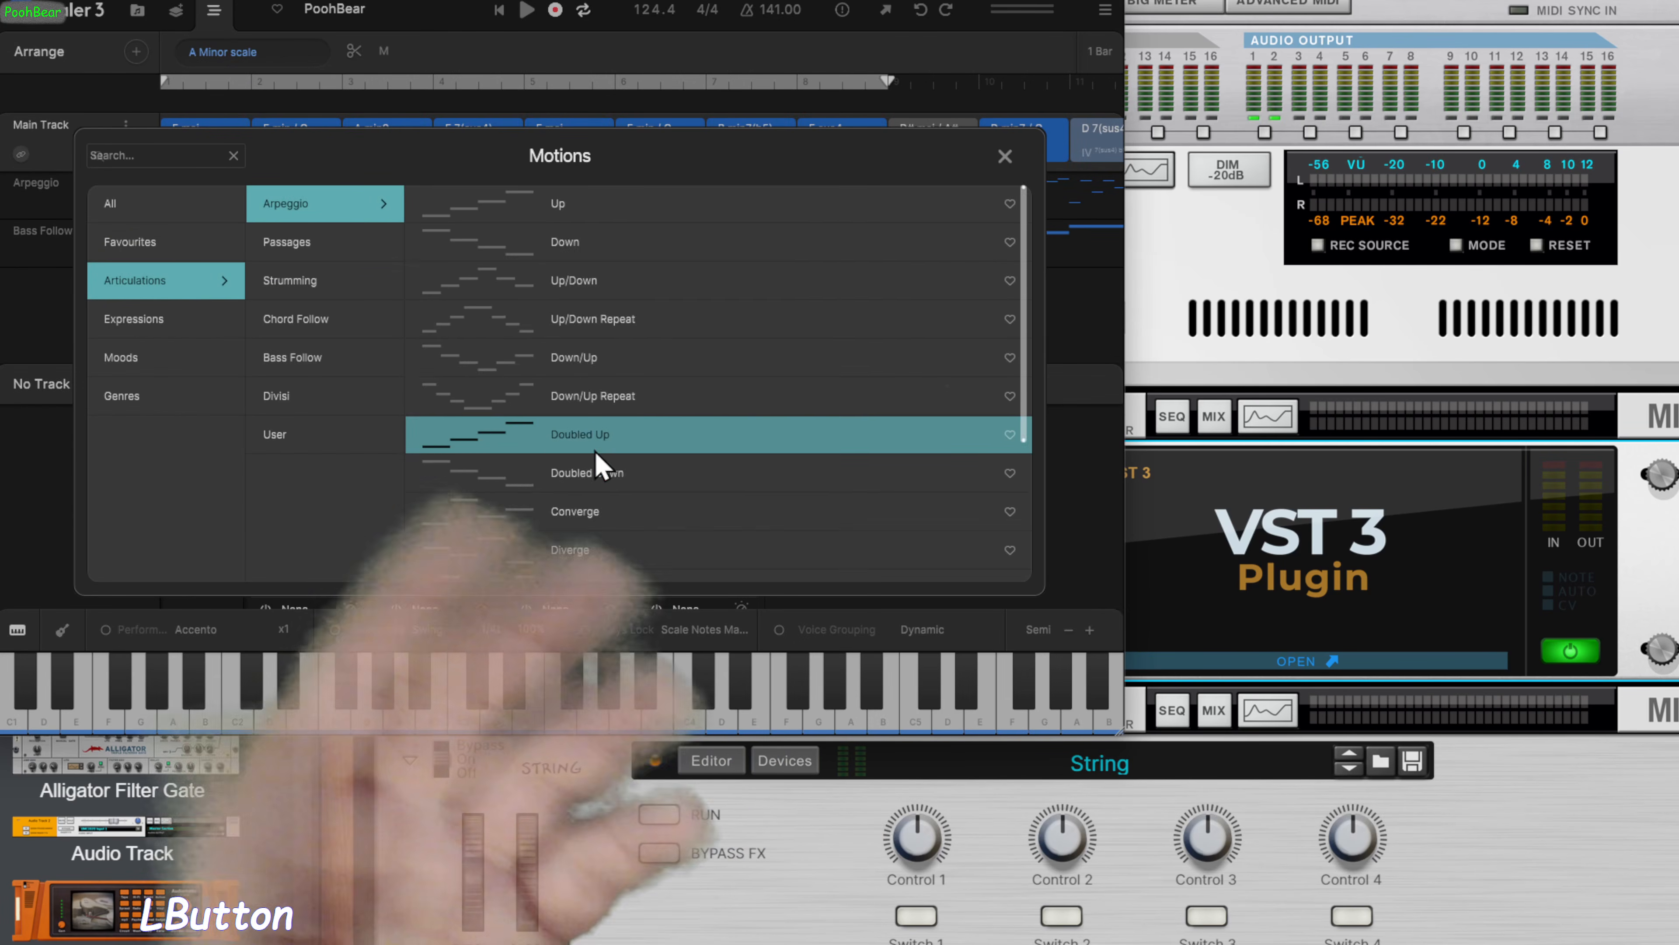
scroll(600, 464, down, 5)
click(597, 447)
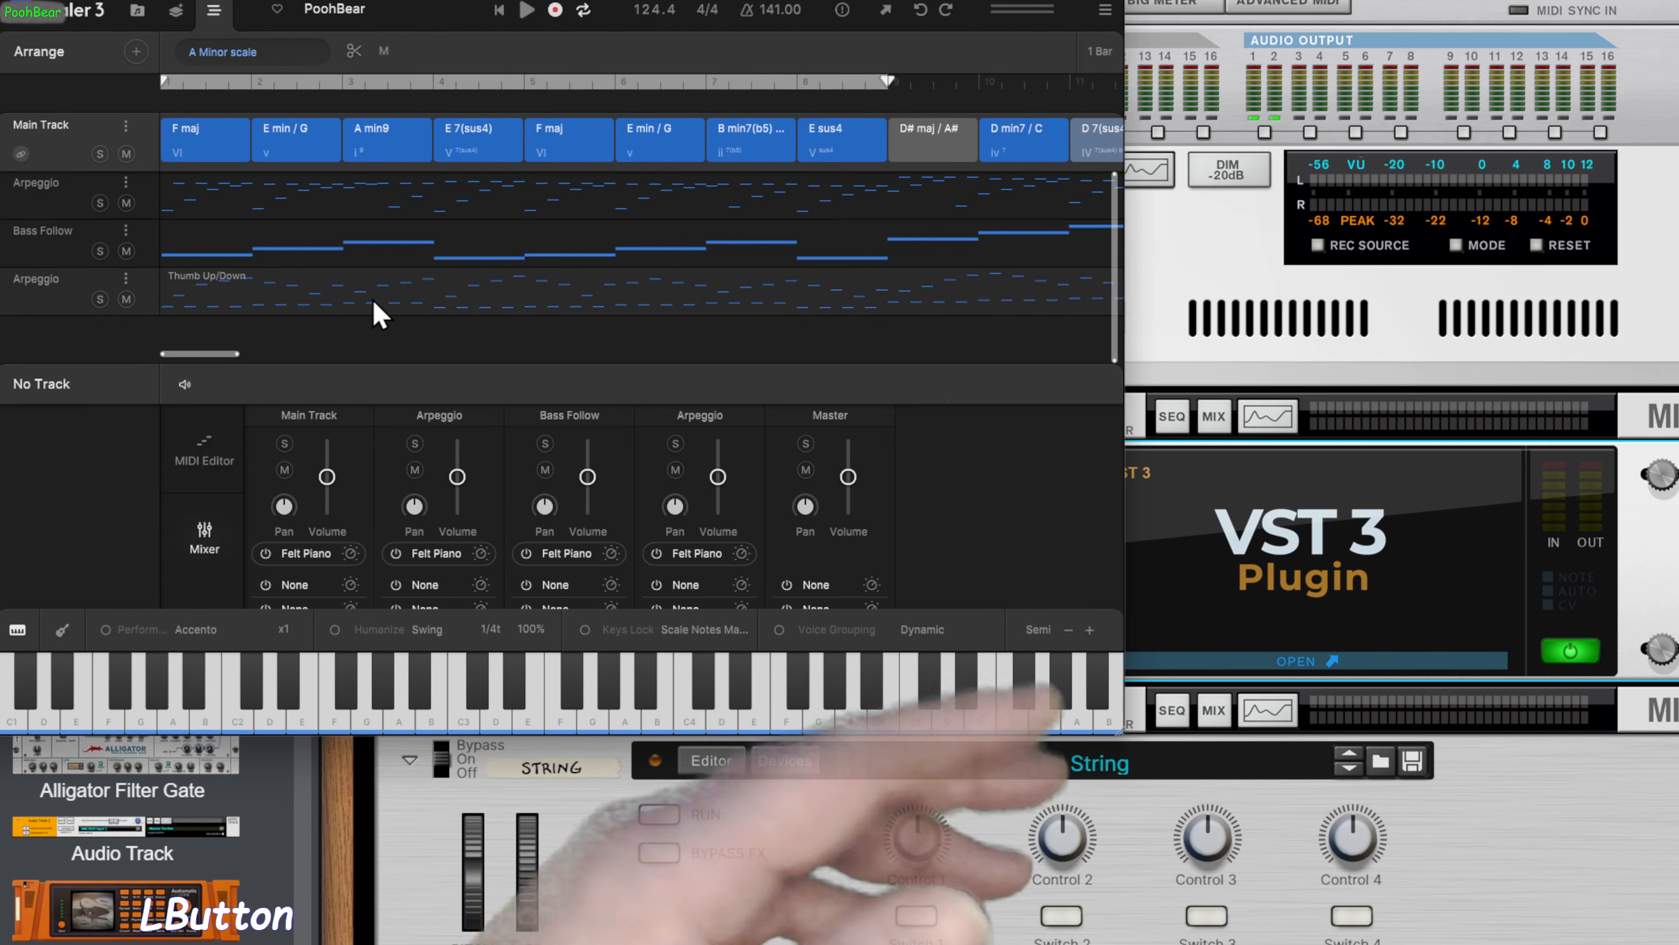
Set the upper Arpeggio track's MIDI output channel to 3 and its output device to In C Port A
click(126, 183)
mouse_move(277, 317)
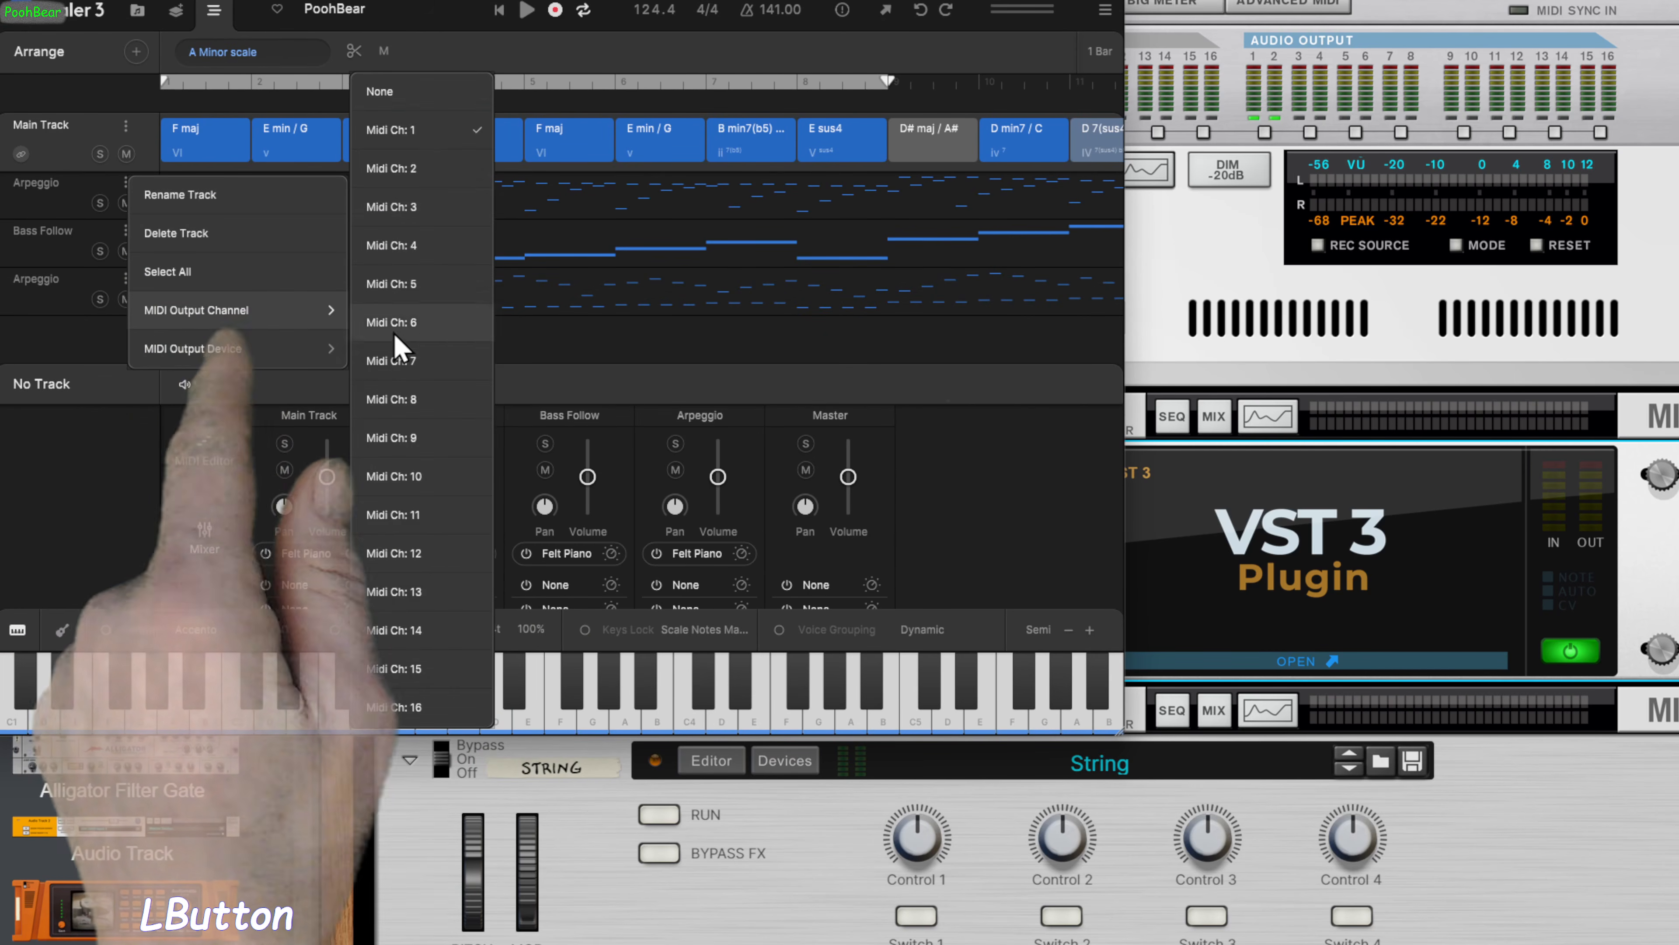
click(431, 207)
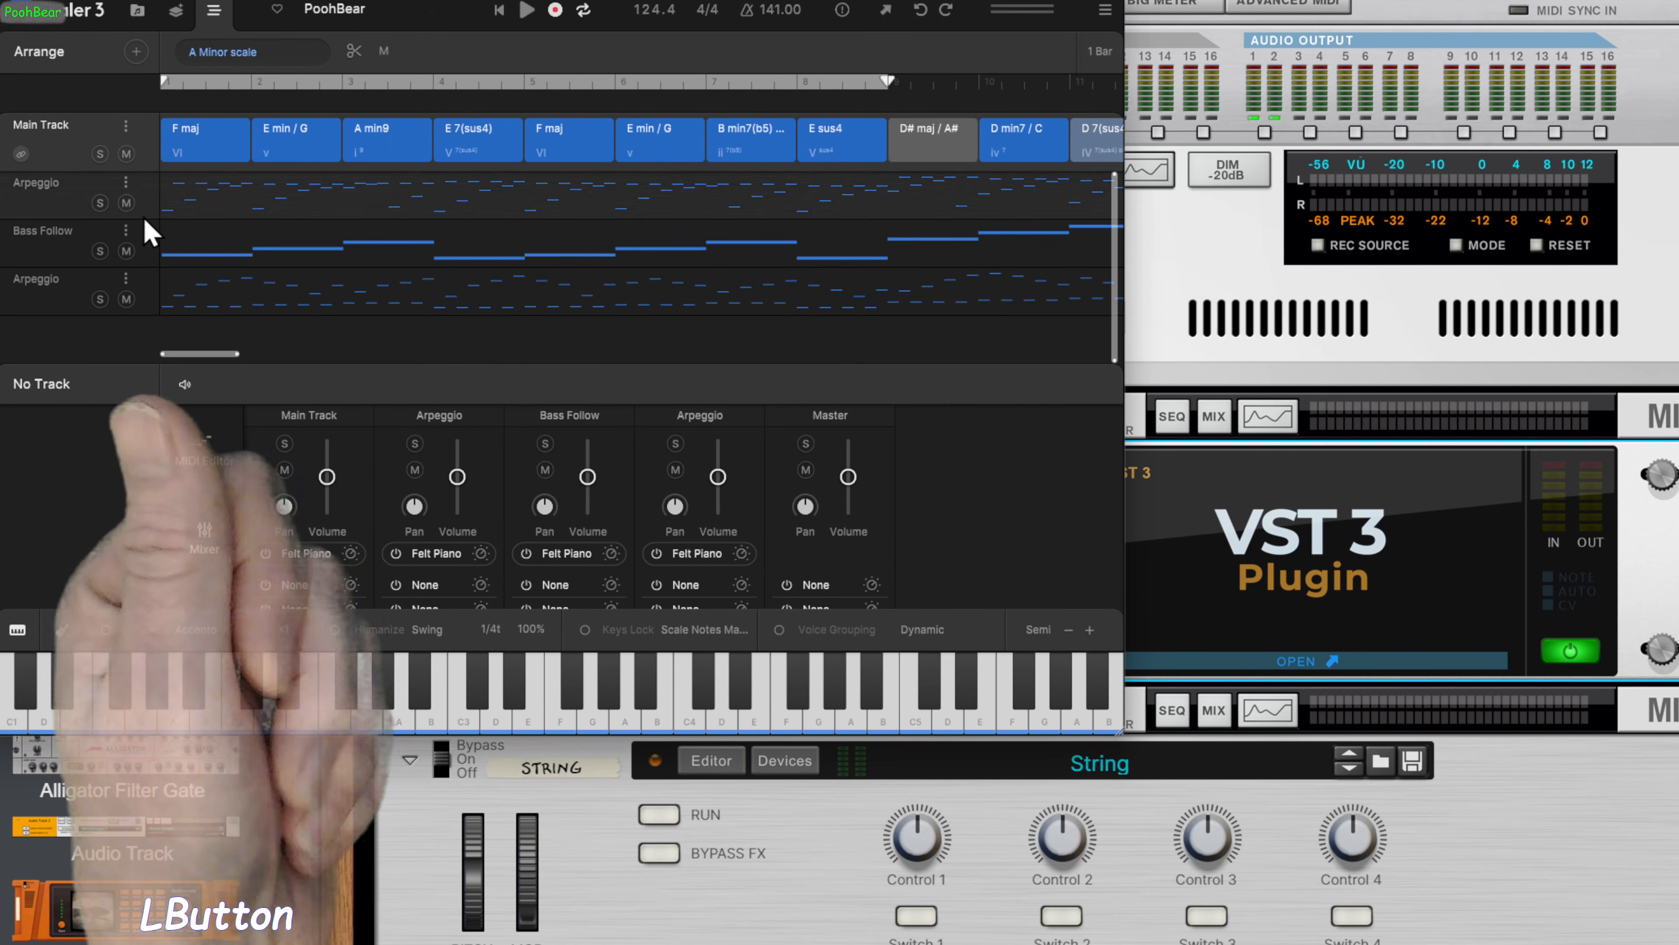
click(125, 183)
mouse_move(283, 324)
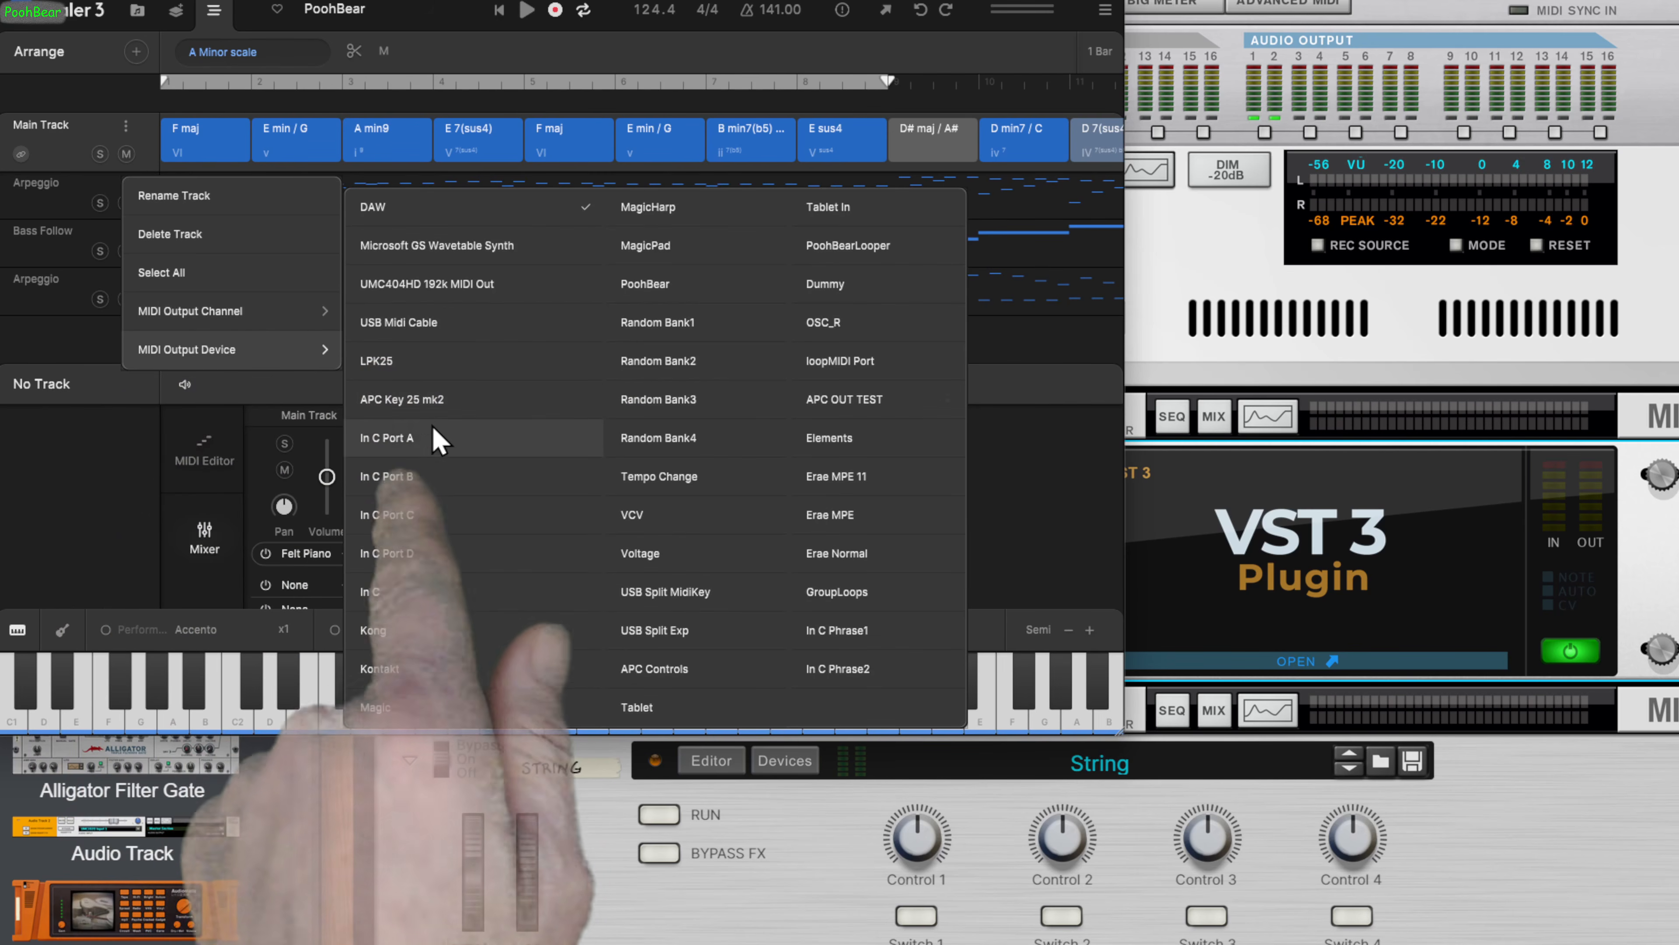
click(411, 438)
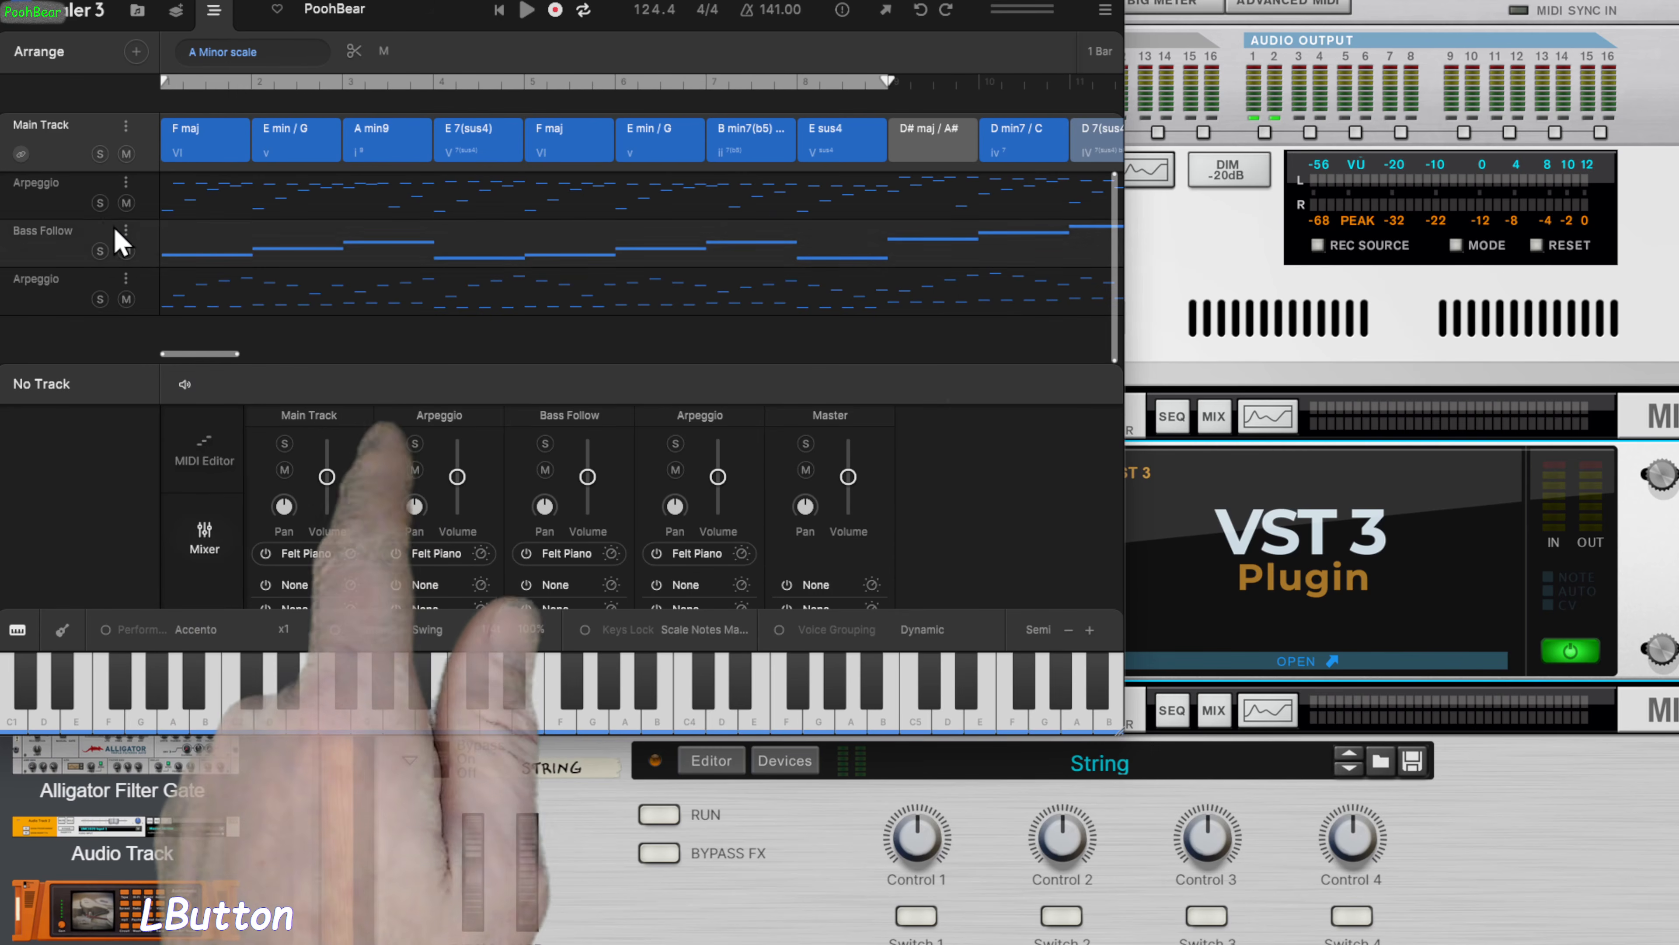
Set the Bass Follow track's MIDI output channel to 4 and its output device to In C Port A
click(126, 230)
mouse_move(251, 359)
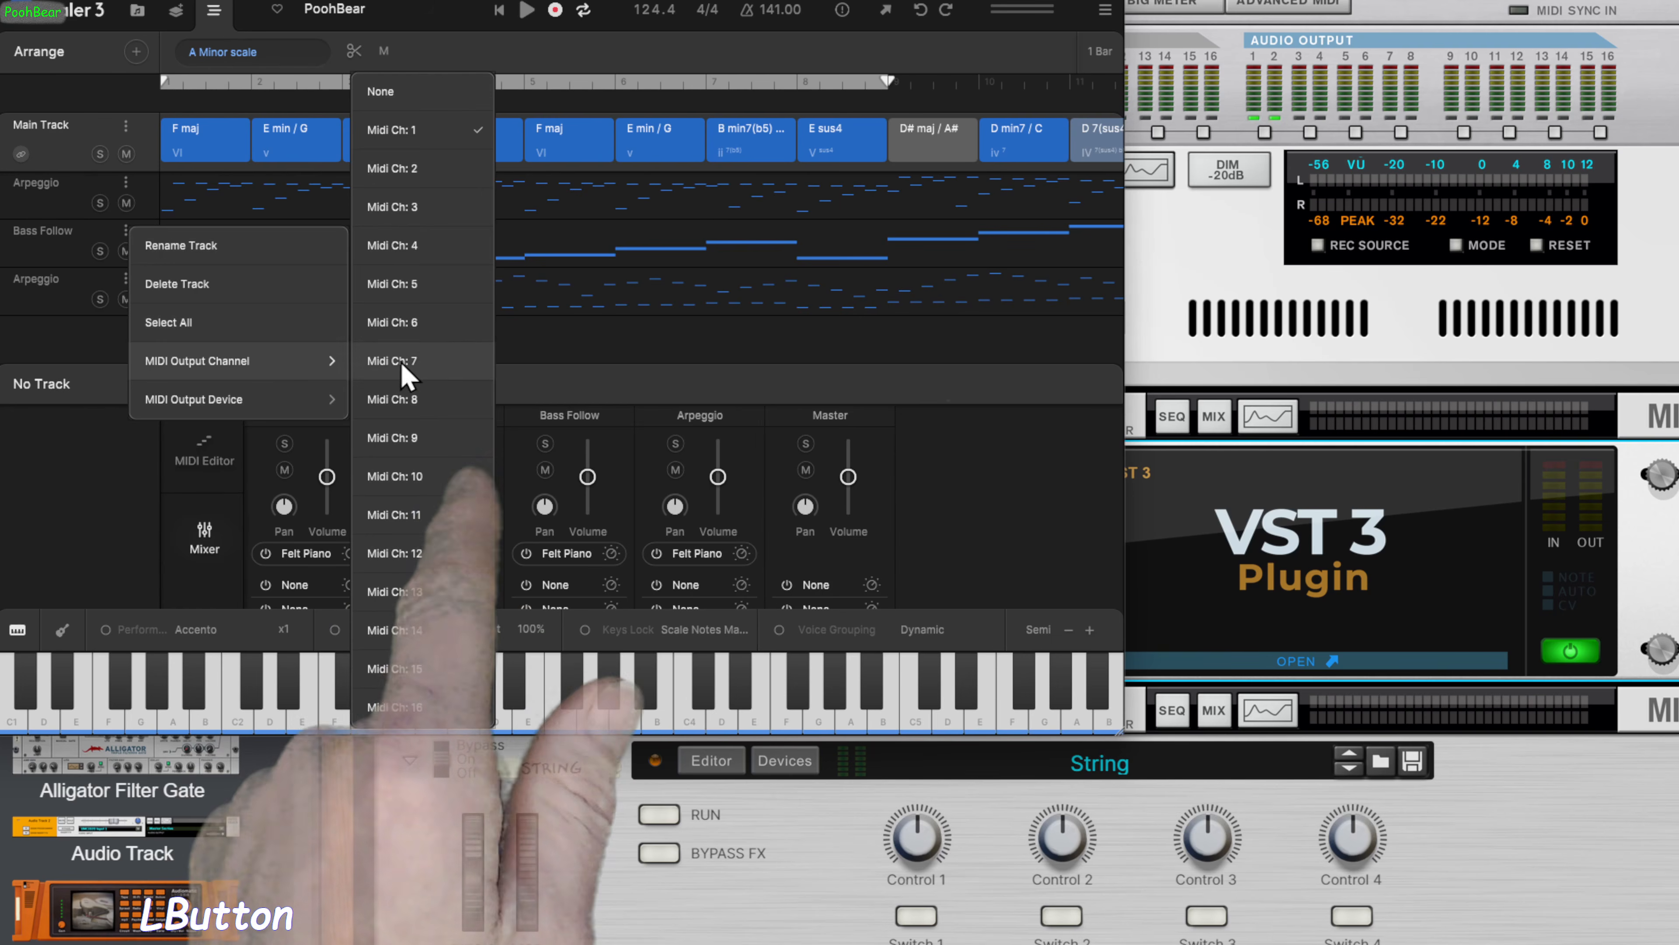
click(431, 251)
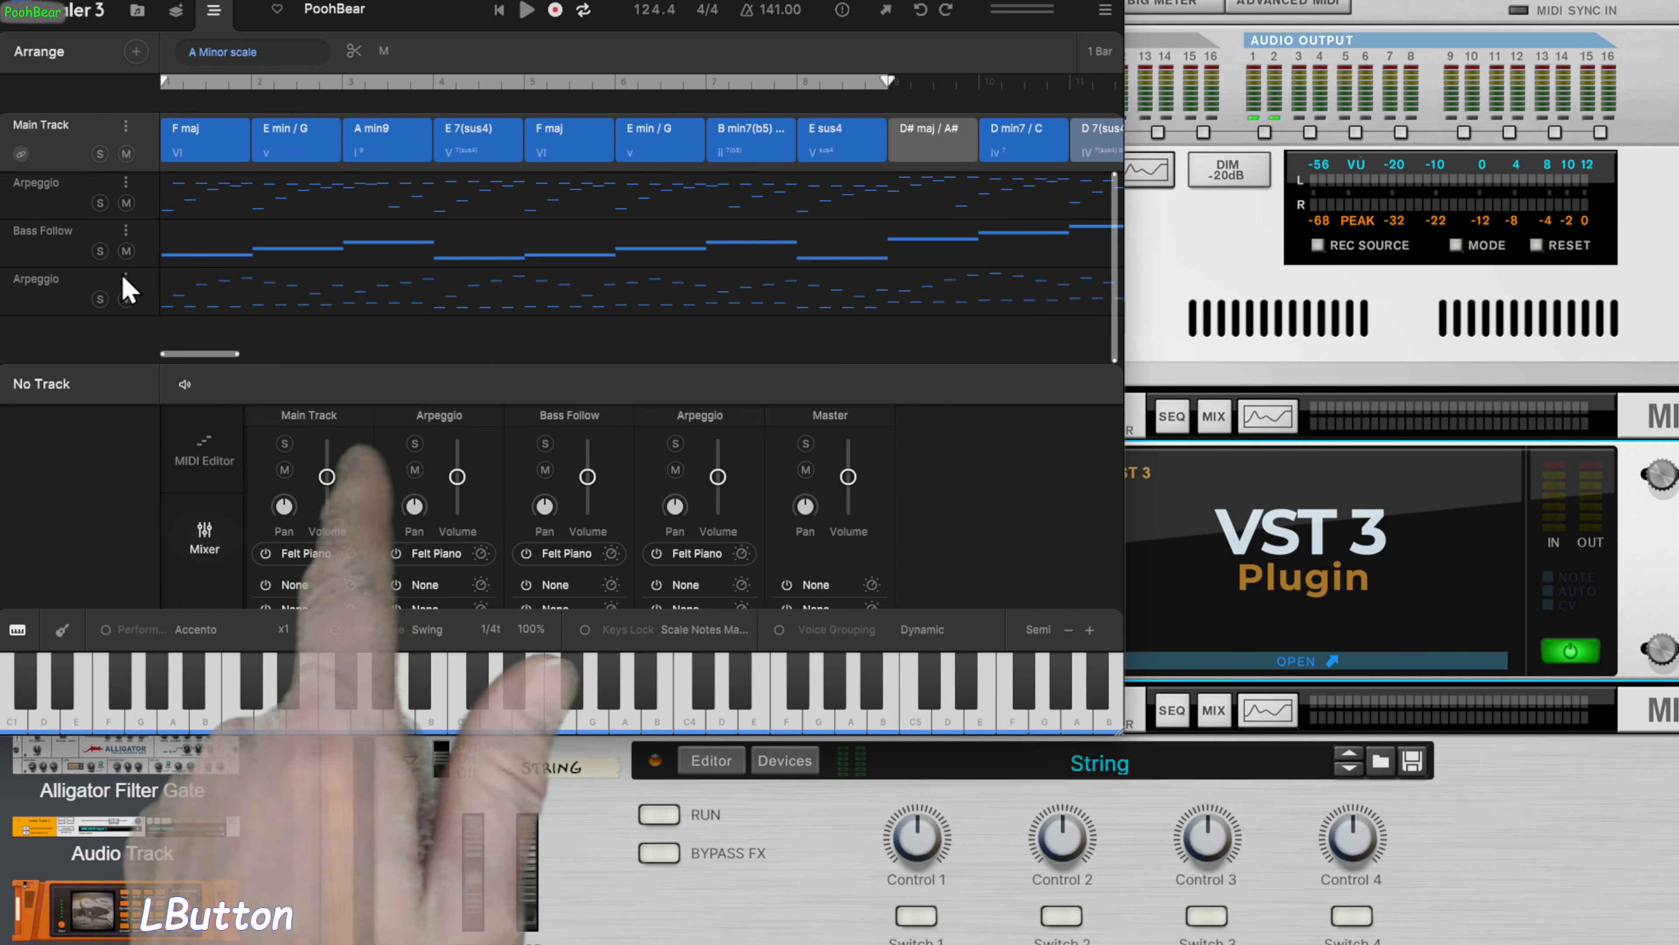
click(127, 233)
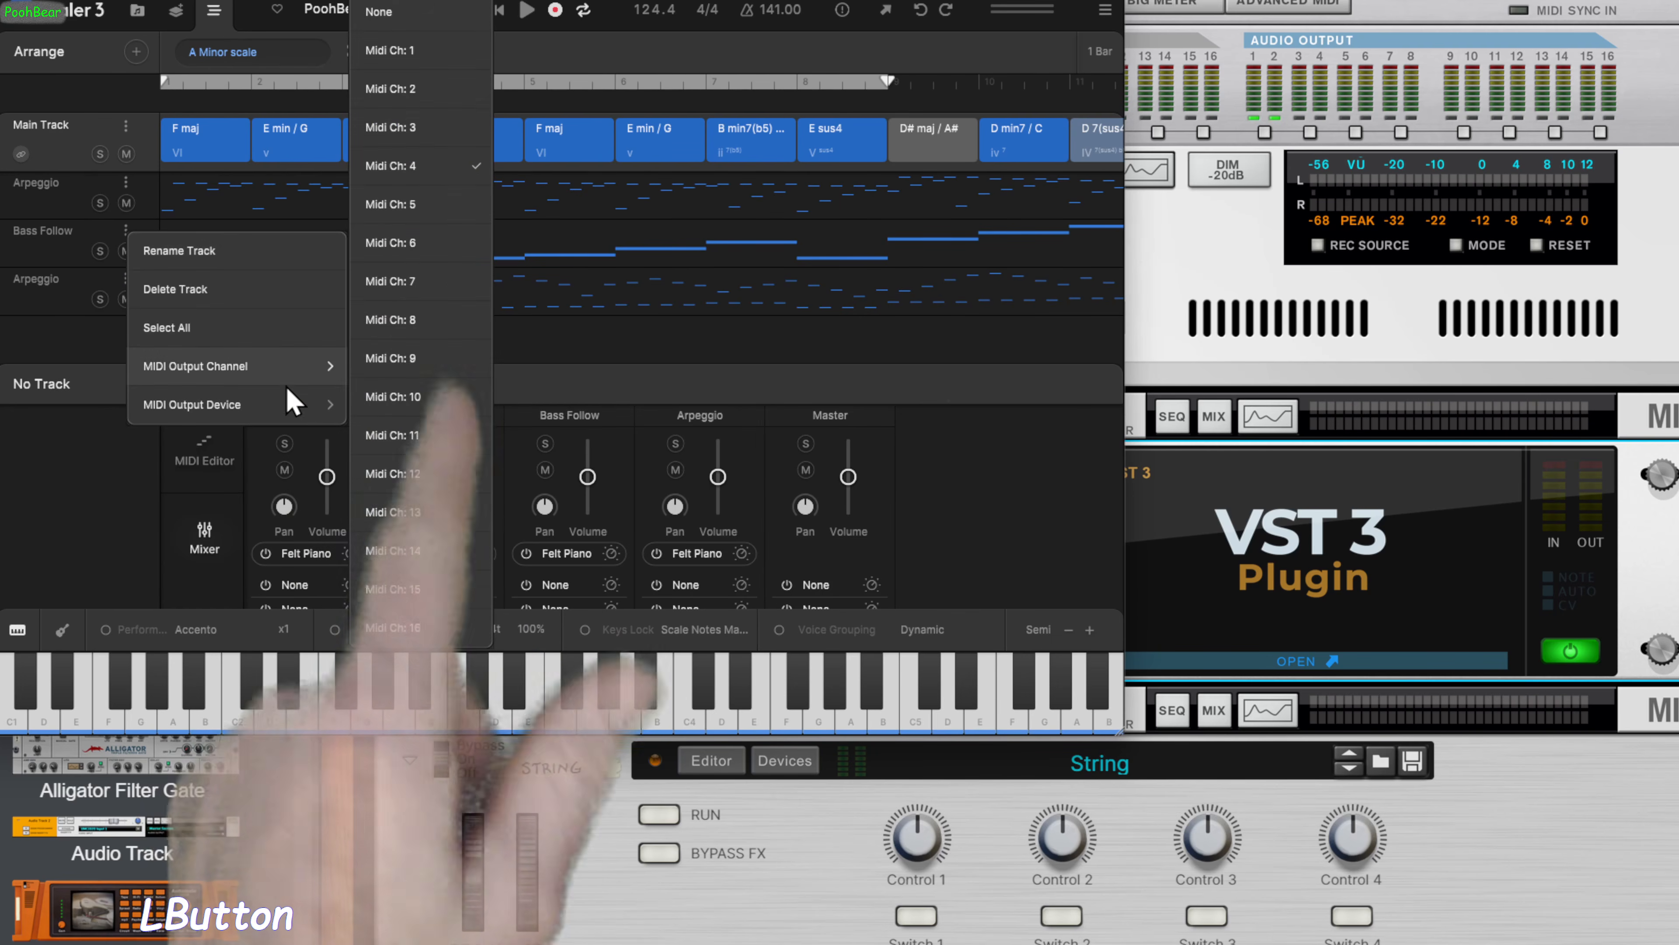
mouse_move(290, 420)
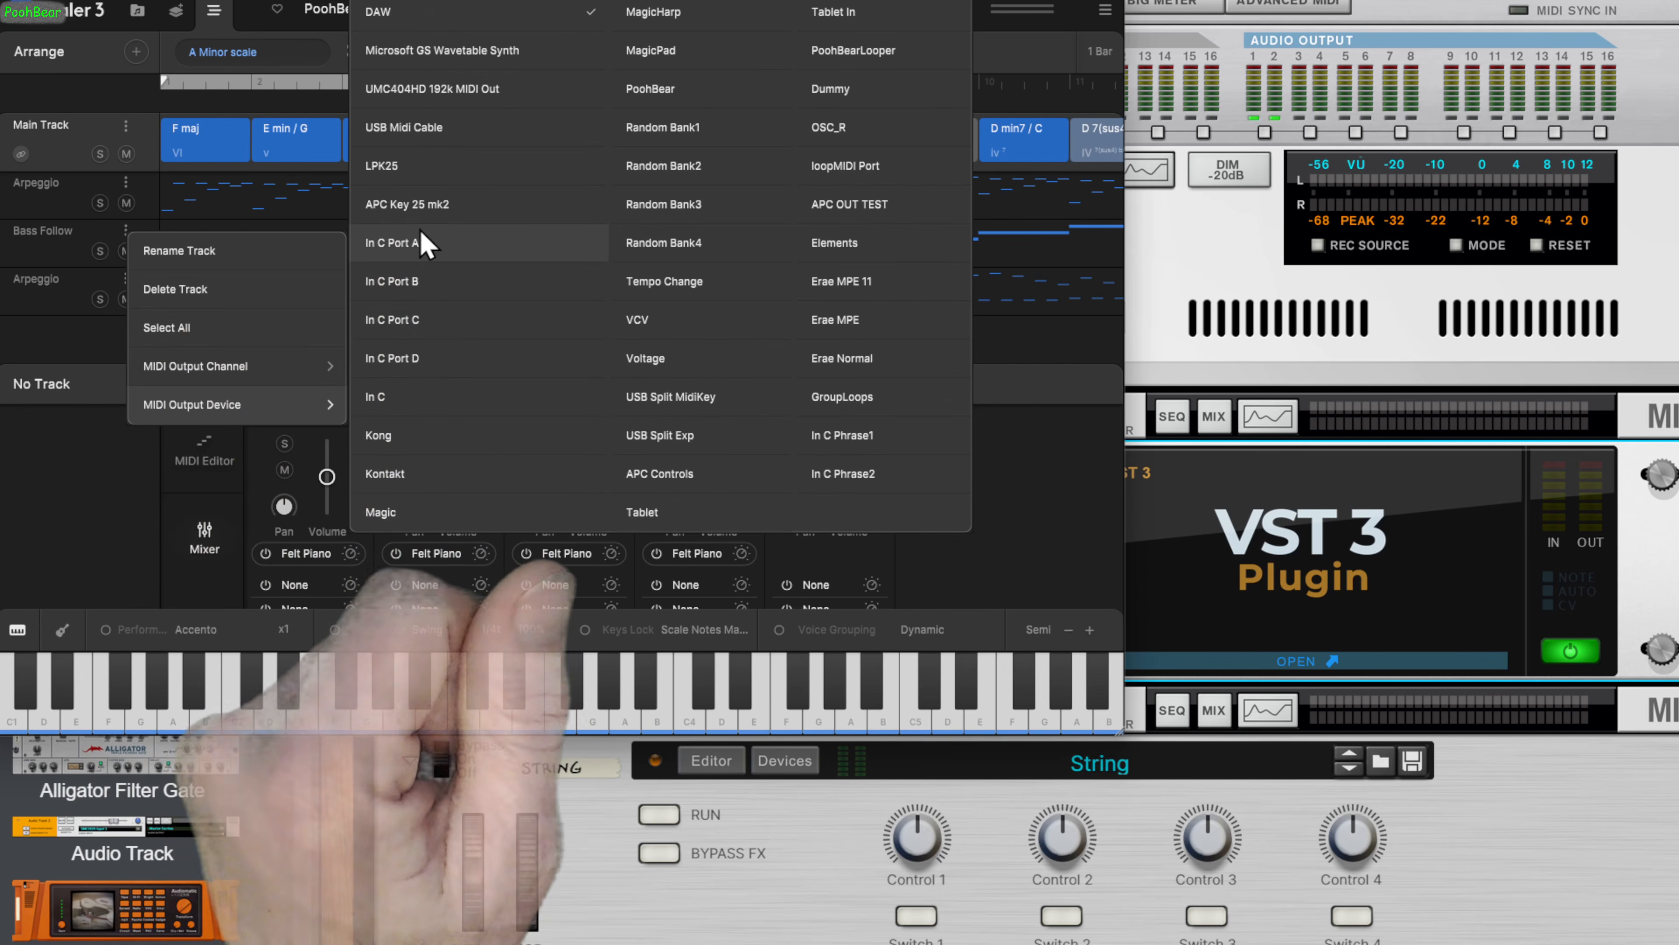
click(424, 250)
Set the lower Arpeggio track's MIDI output channel to 5 and assign it an In C port as output device
click(126, 279)
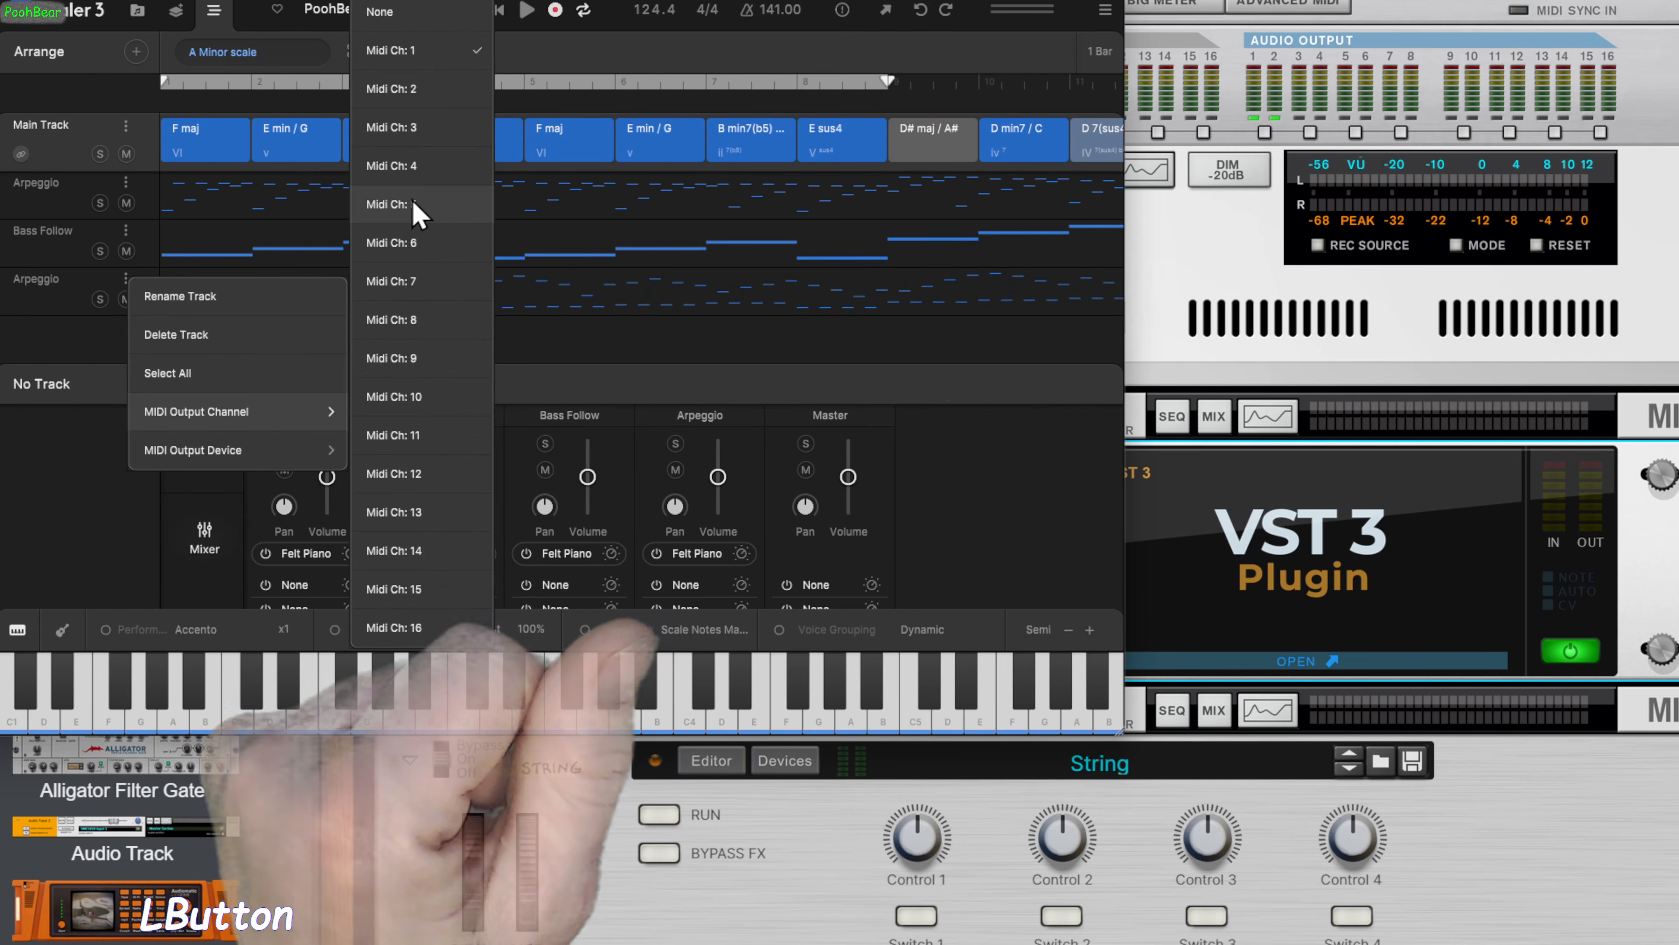
click(415, 206)
click(125, 279)
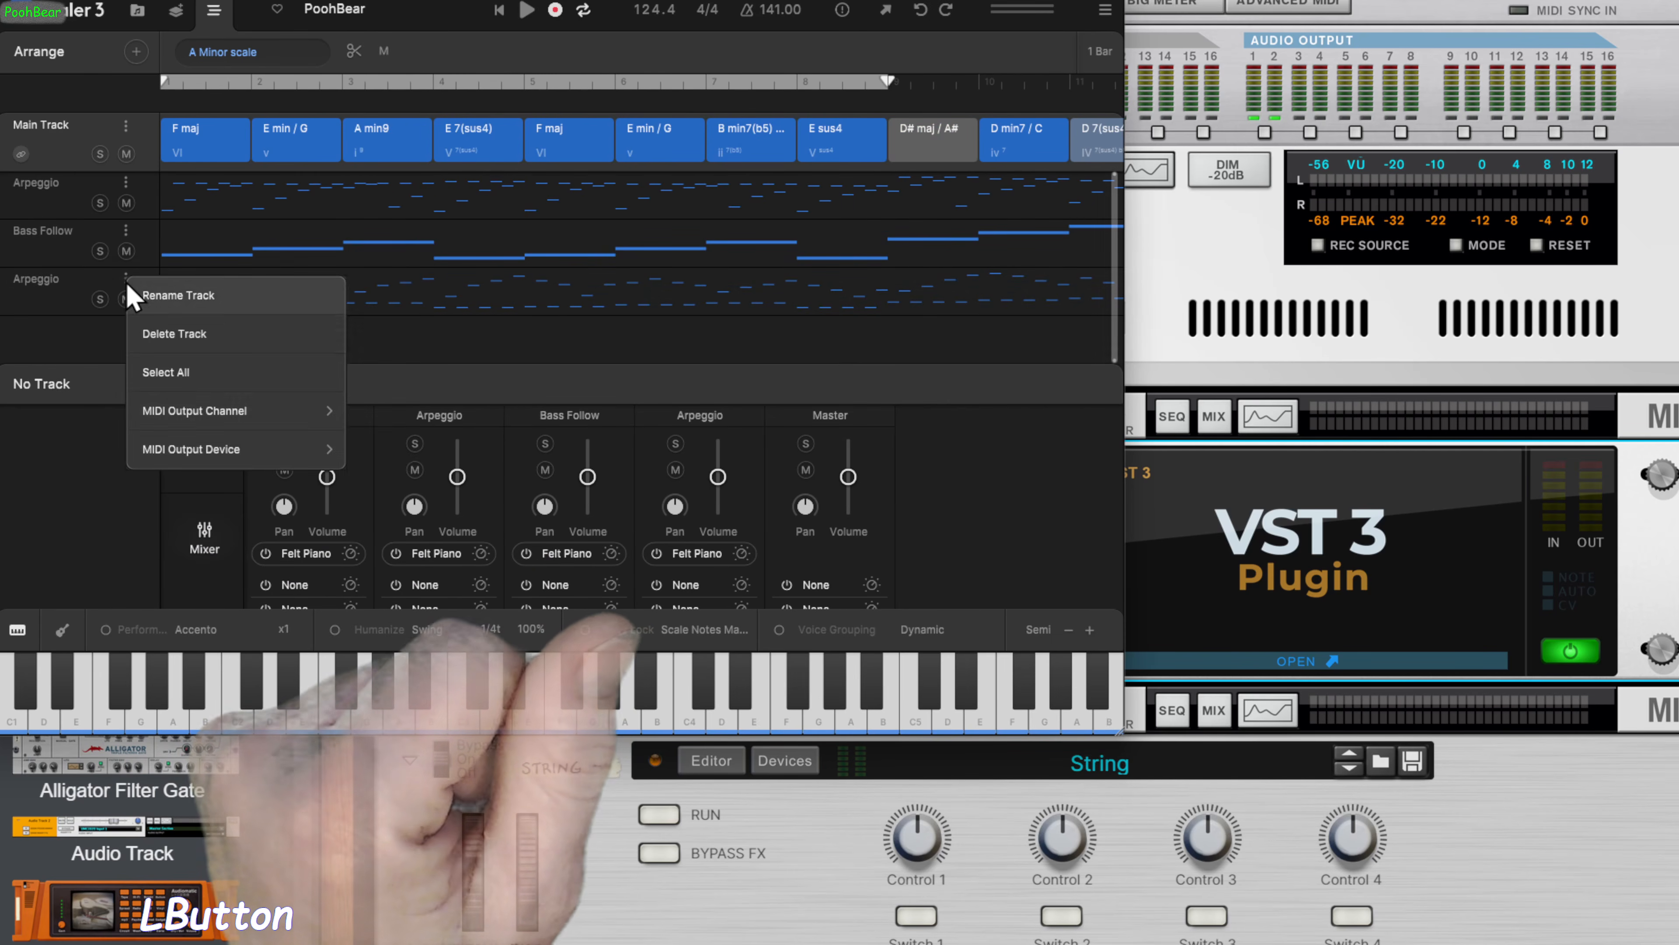
mouse_move(255, 444)
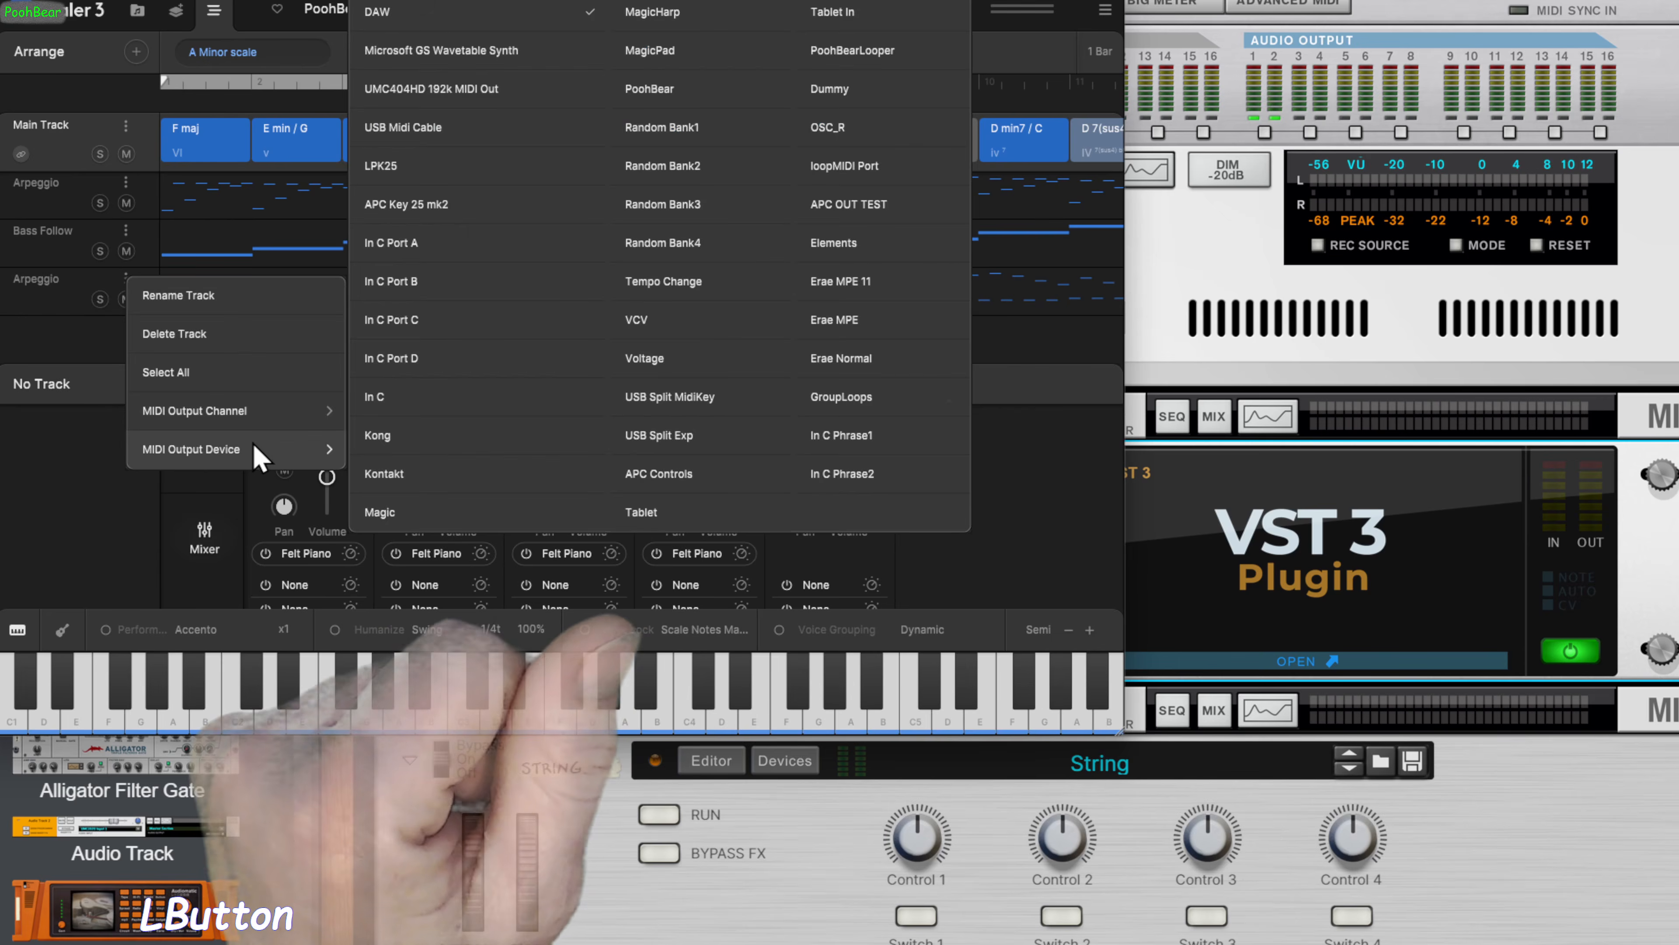
click(427, 283)
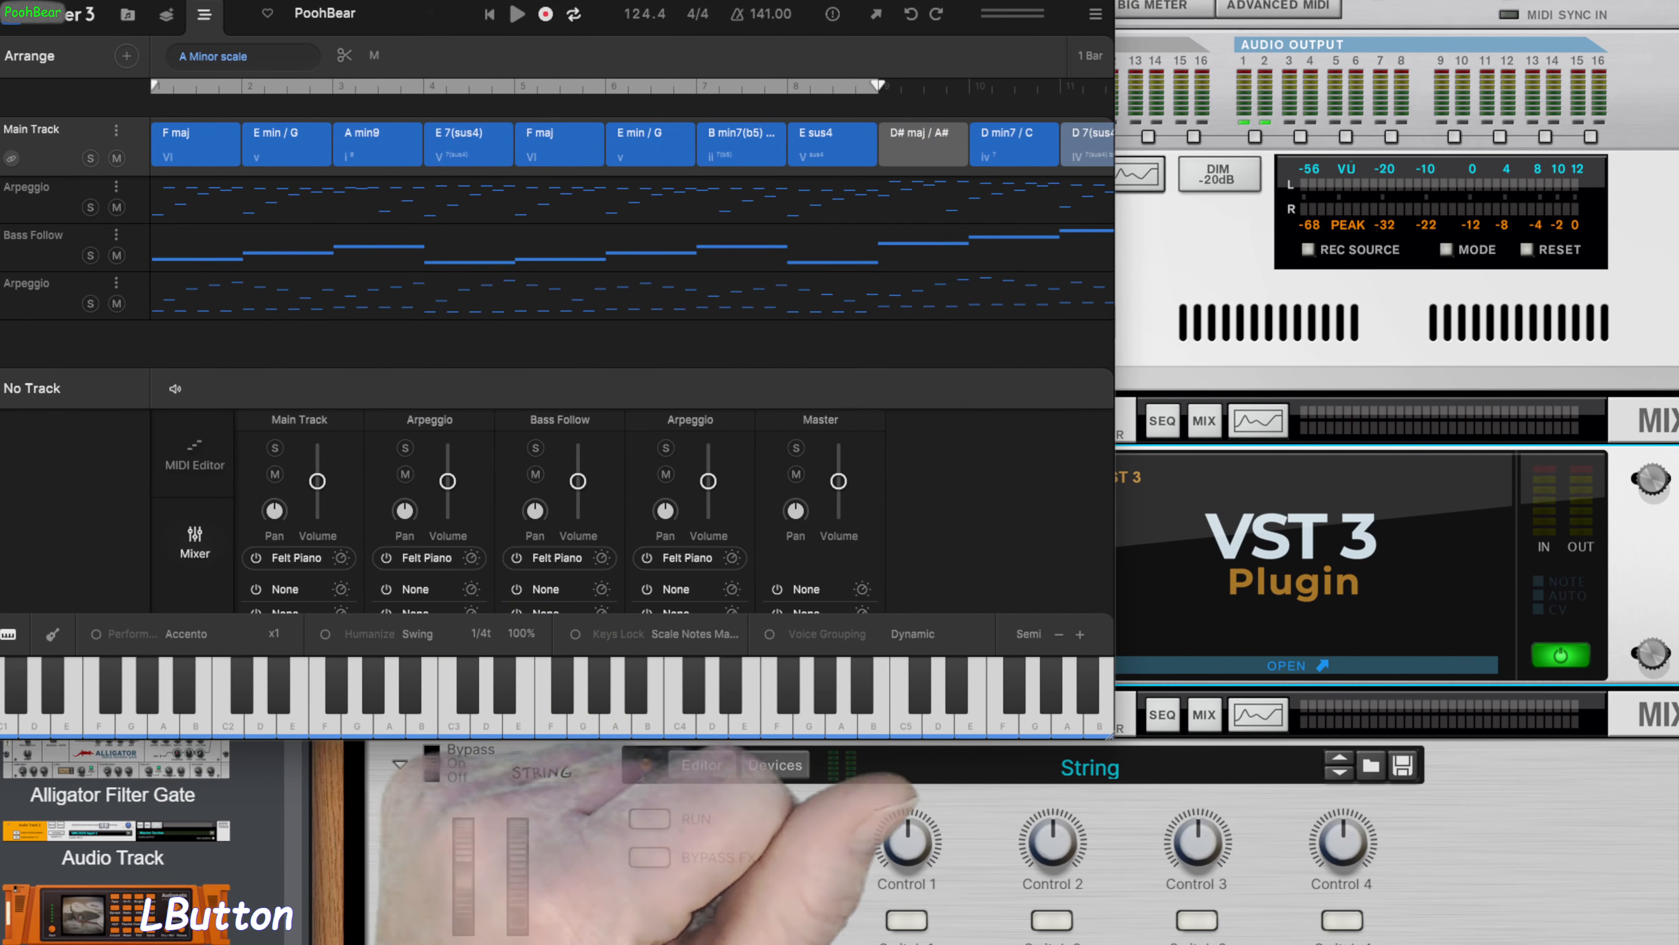
Leave the Scaler window and reposition the patch Browser lower over the empty second rack column
click(1020, 154)
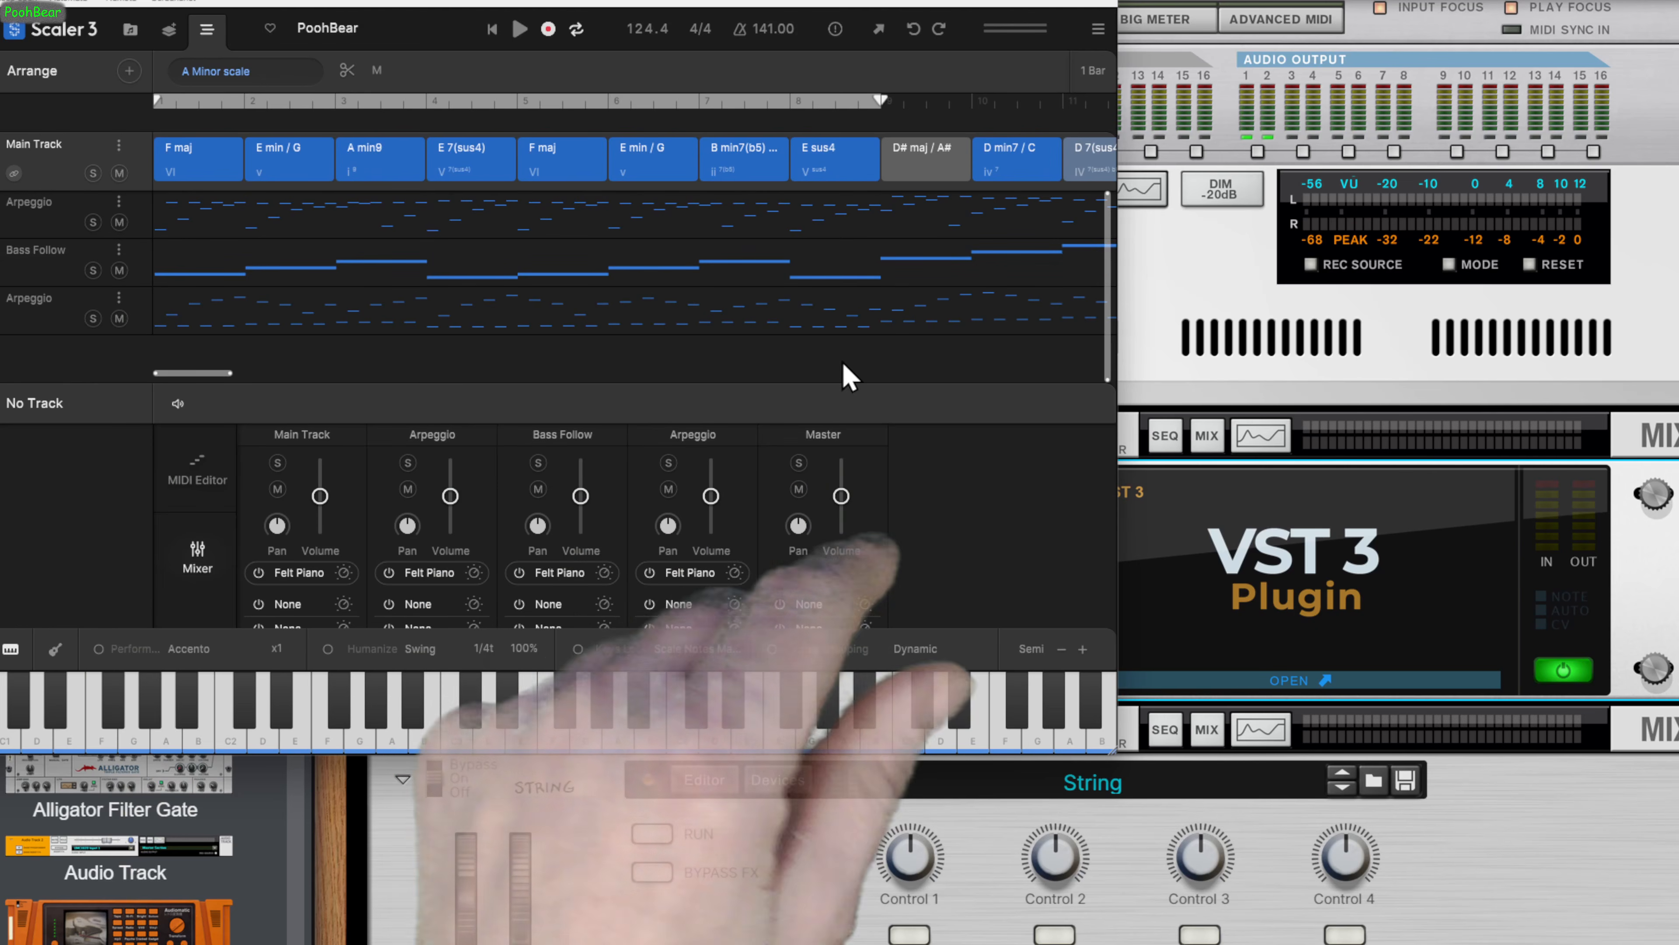
click(1203, 688)
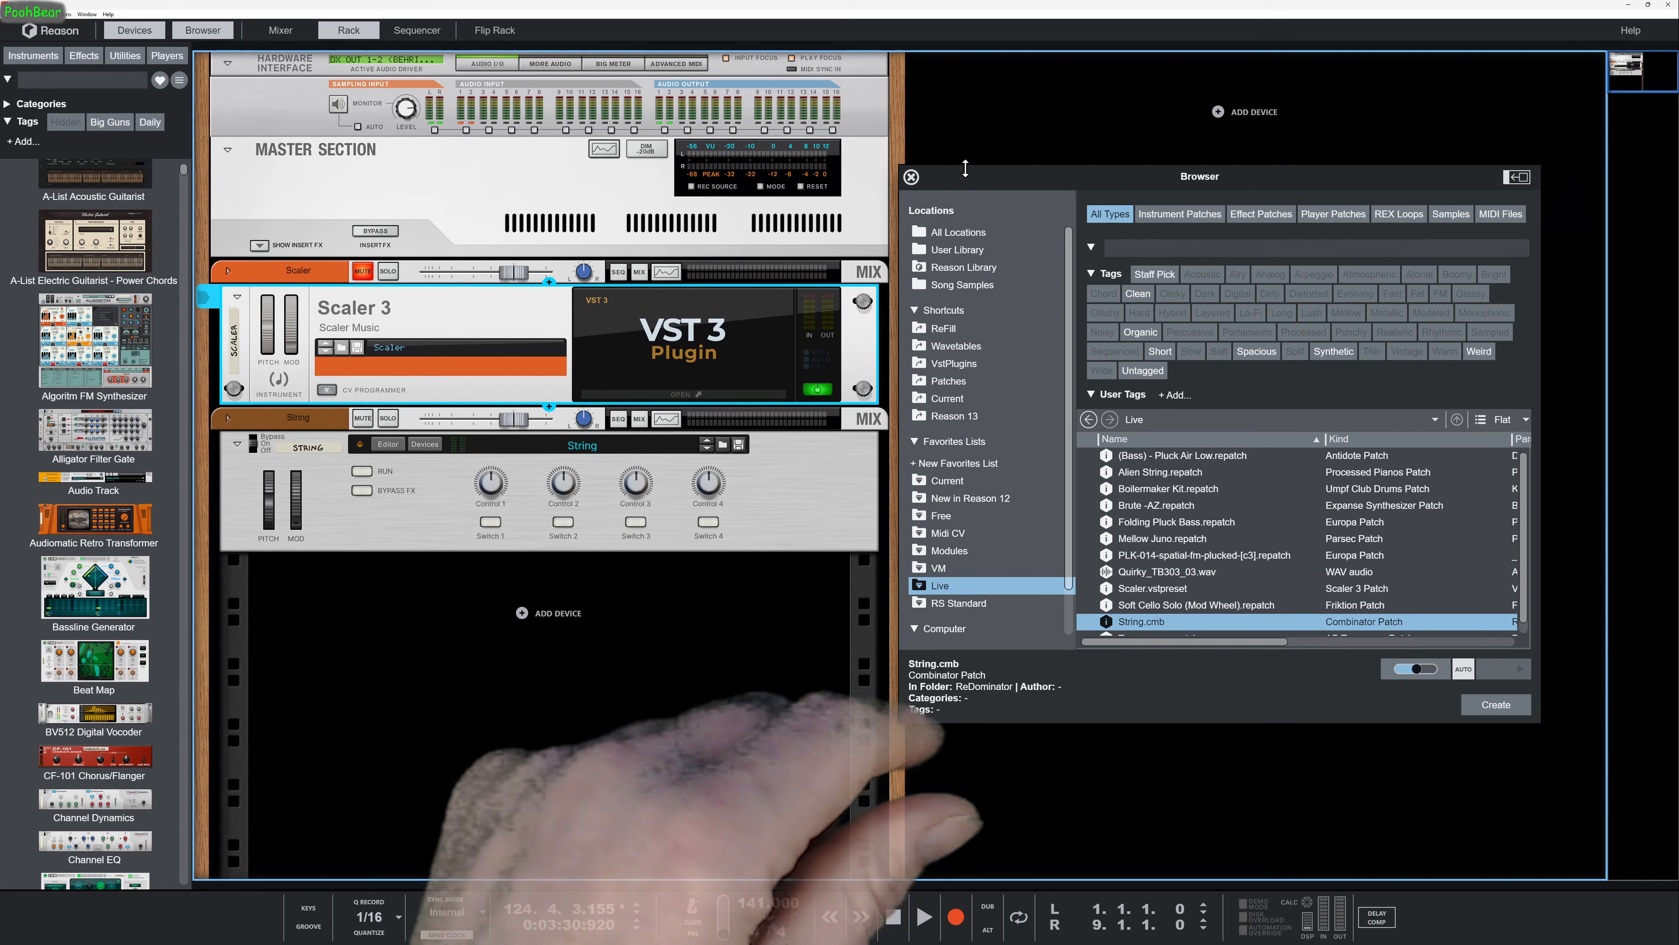
drag(964, 177, 1030, 277)
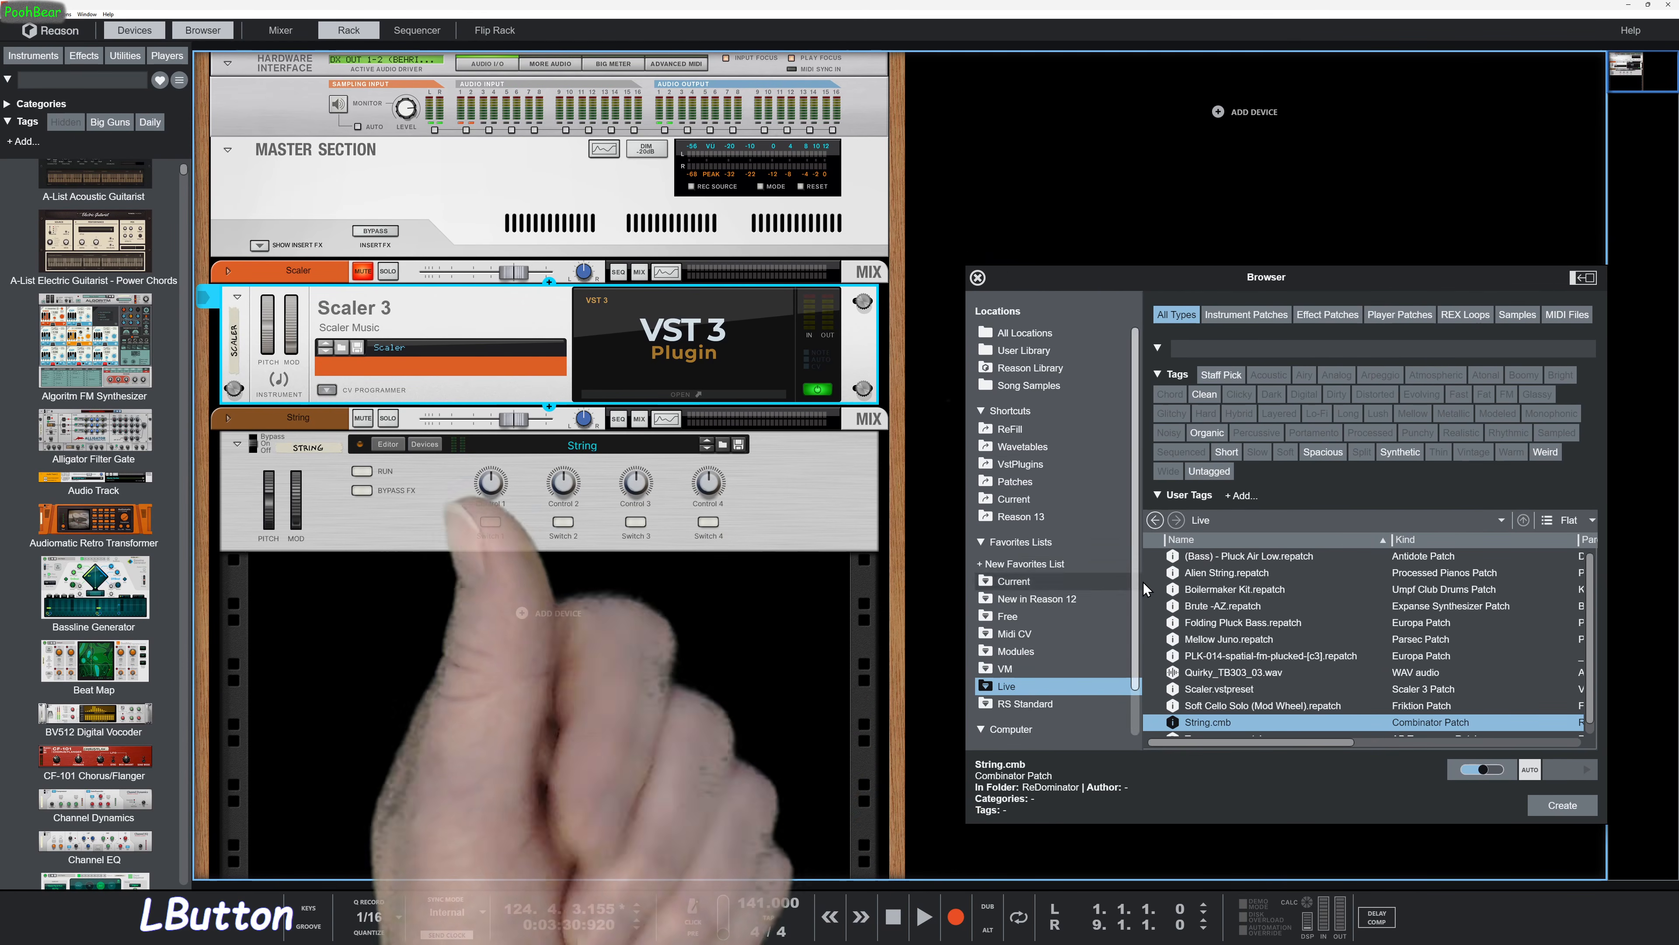
Add the PLK-014-spatial-fm-plucked-[c3] and Folding Pluck Bass patches to the second rack column and Brute -AZ below the String Combinator
drag(1198, 663, 1185, 584)
drag(1095, 194, 1098, 196)
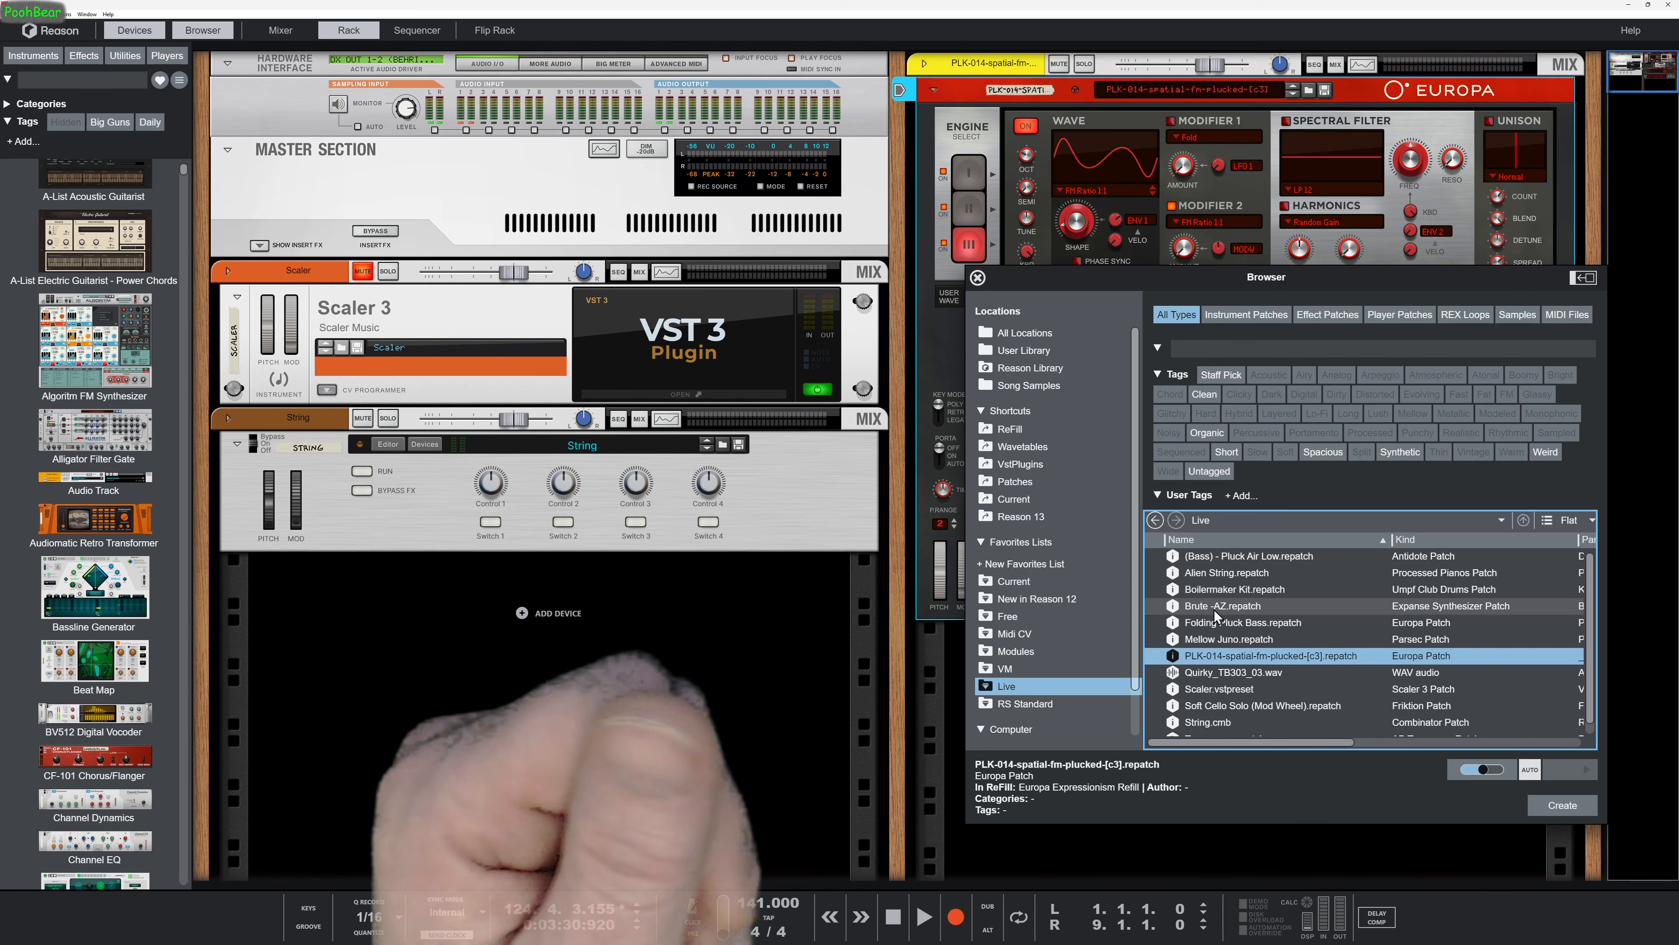
drag(1215, 615, 534, 663)
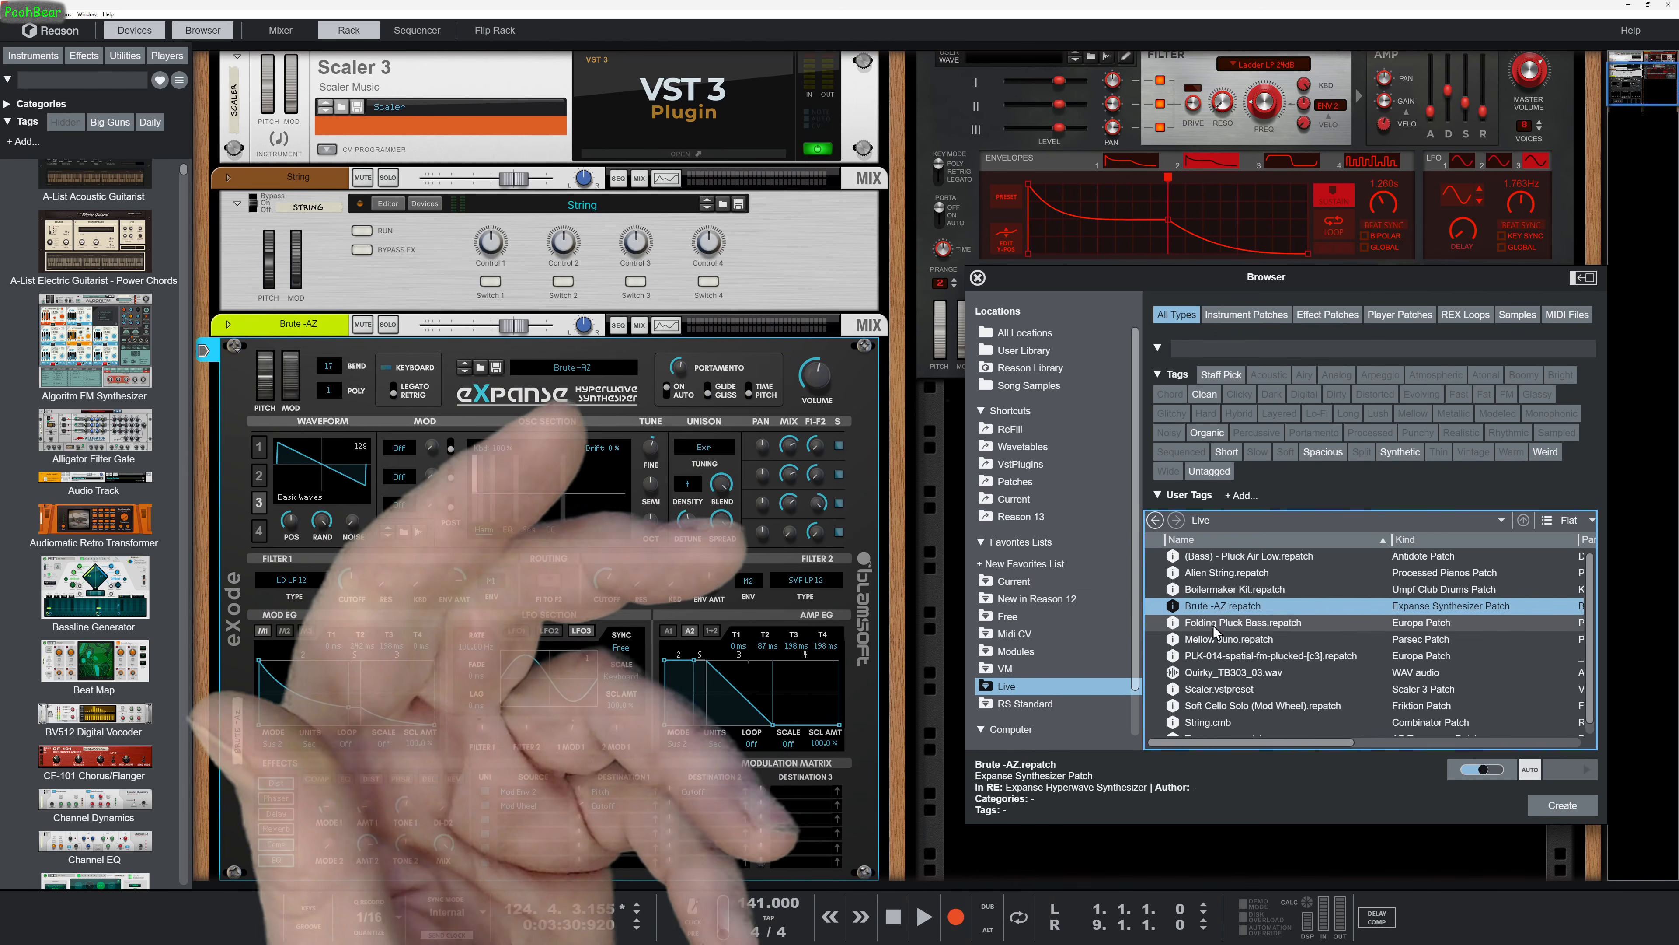
drag(1214, 625, 951, 535)
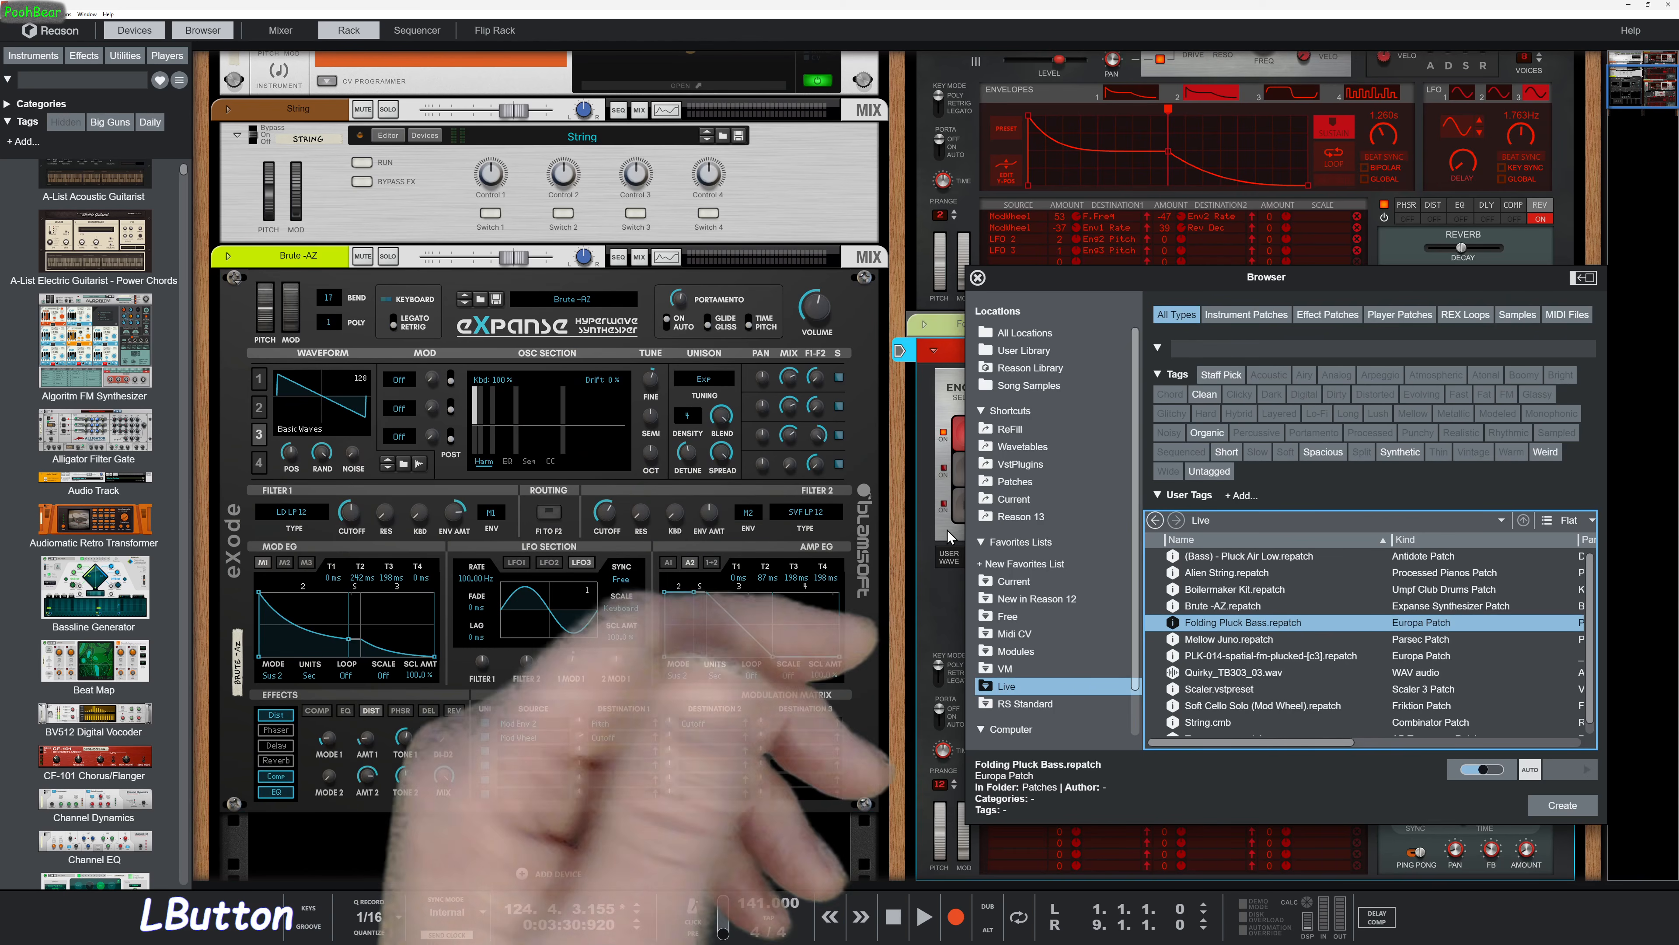
Lock In C Port A 4 to the Brute -AZ Expanse synthesizer and In C Port A 3 to the PLK-014 Europa device
right_click(808, 175)
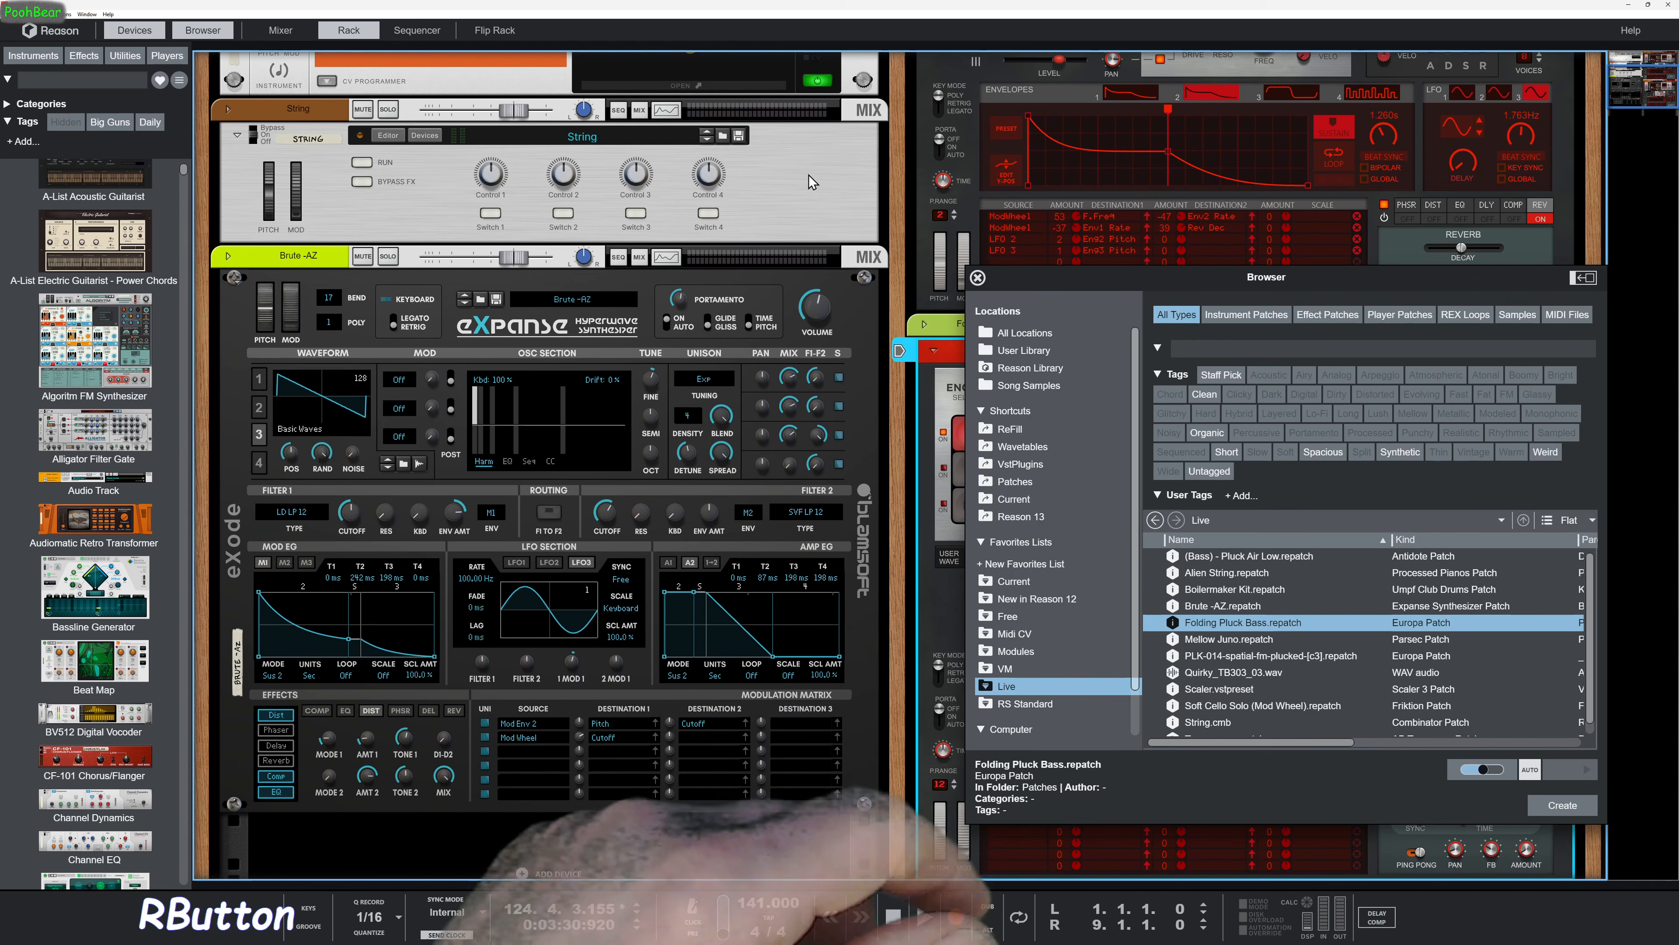
mouse_move(813, 185)
click(755, 279)
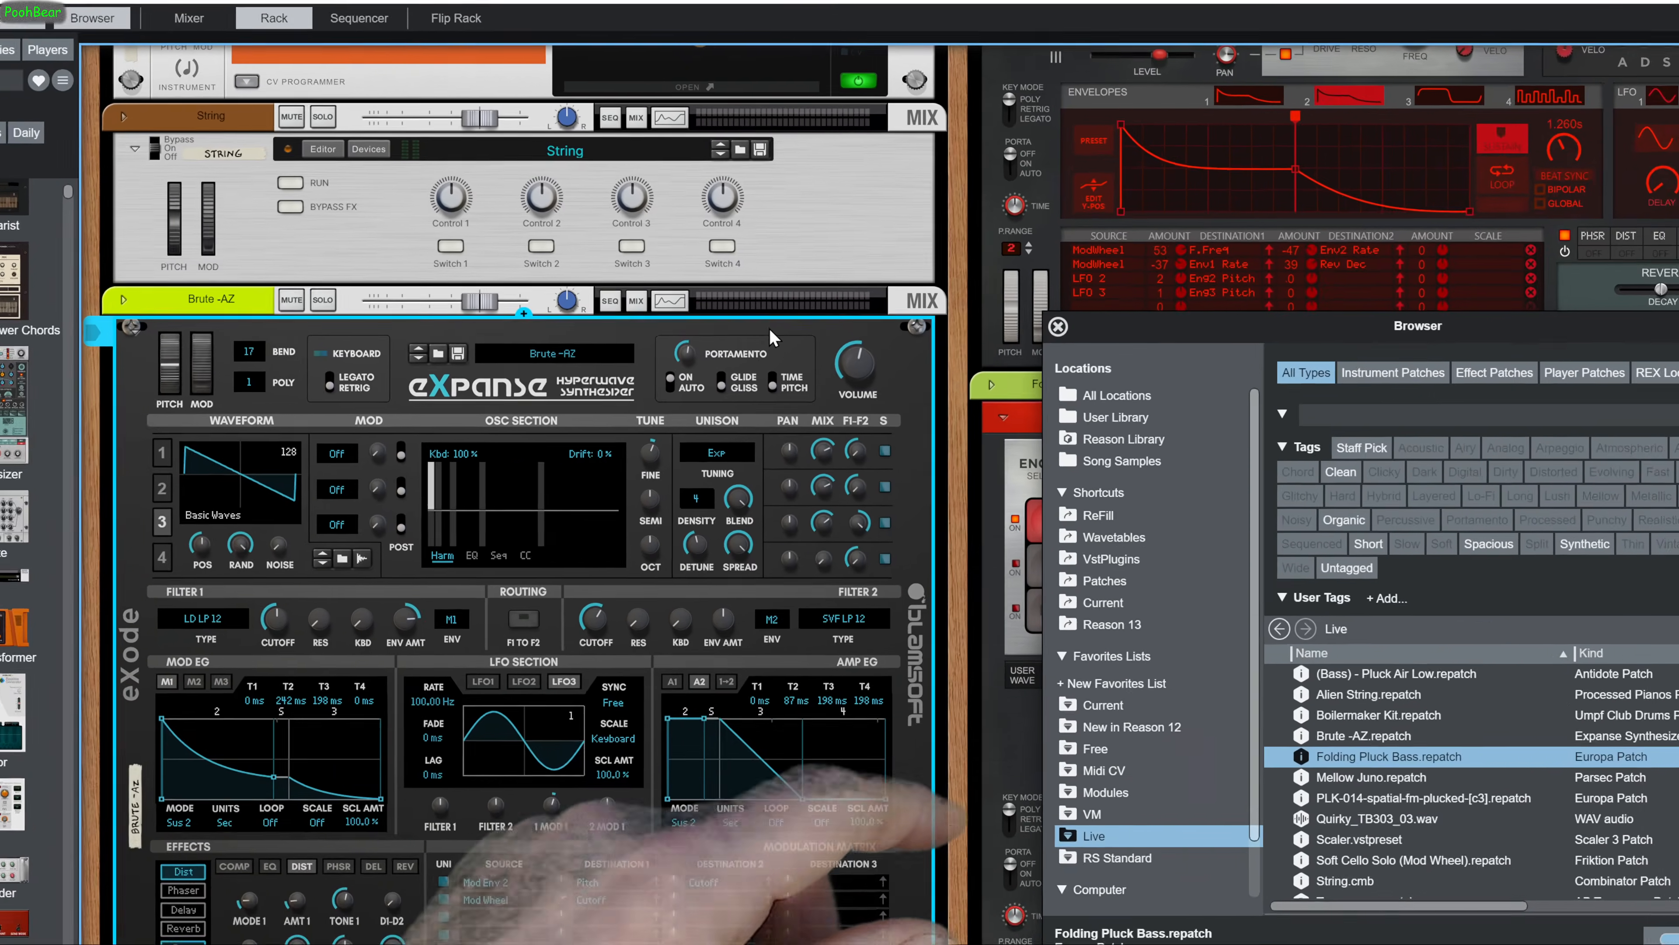
scroll(732, 301, down, 3)
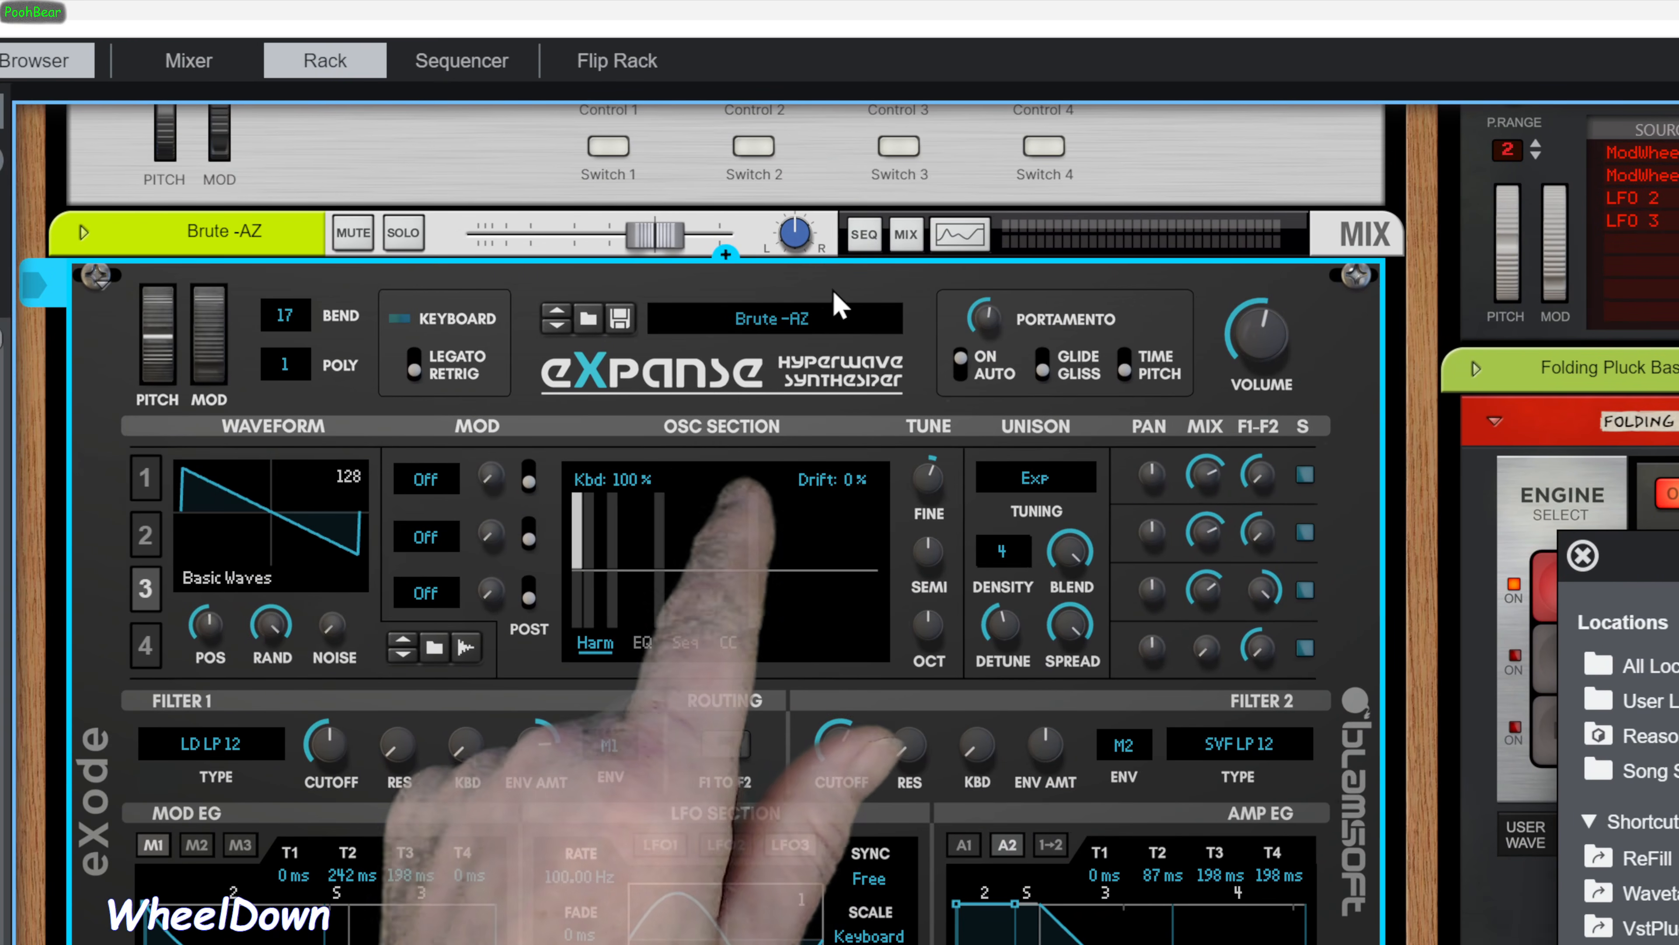
right_click(575, 167)
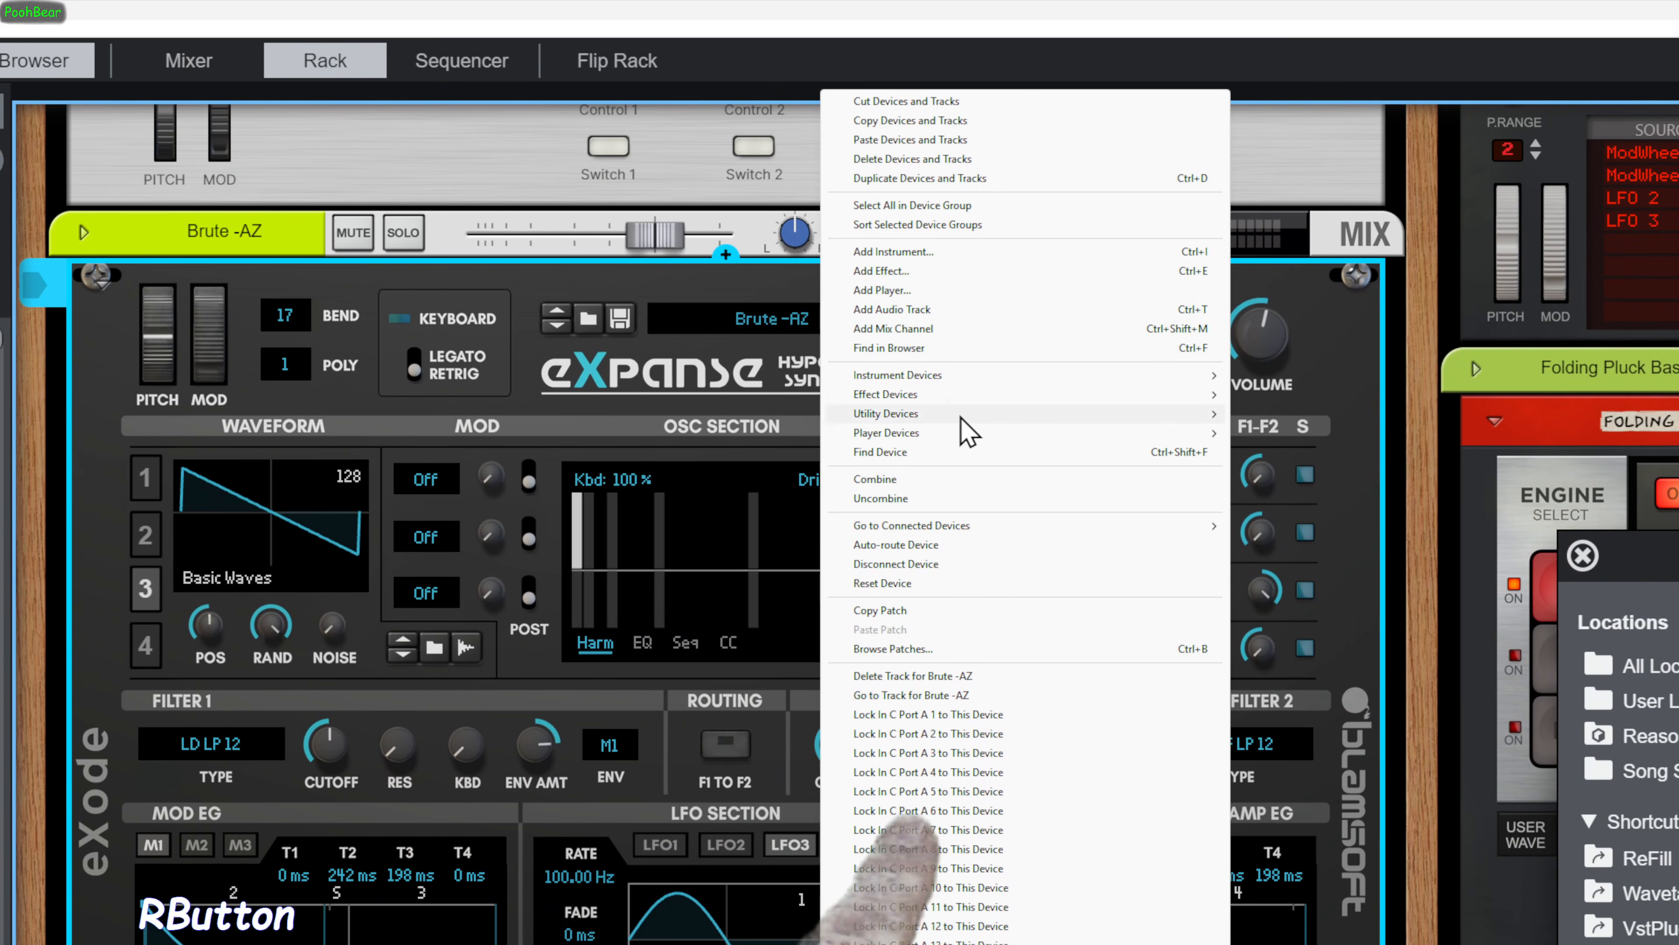
click(934, 773)
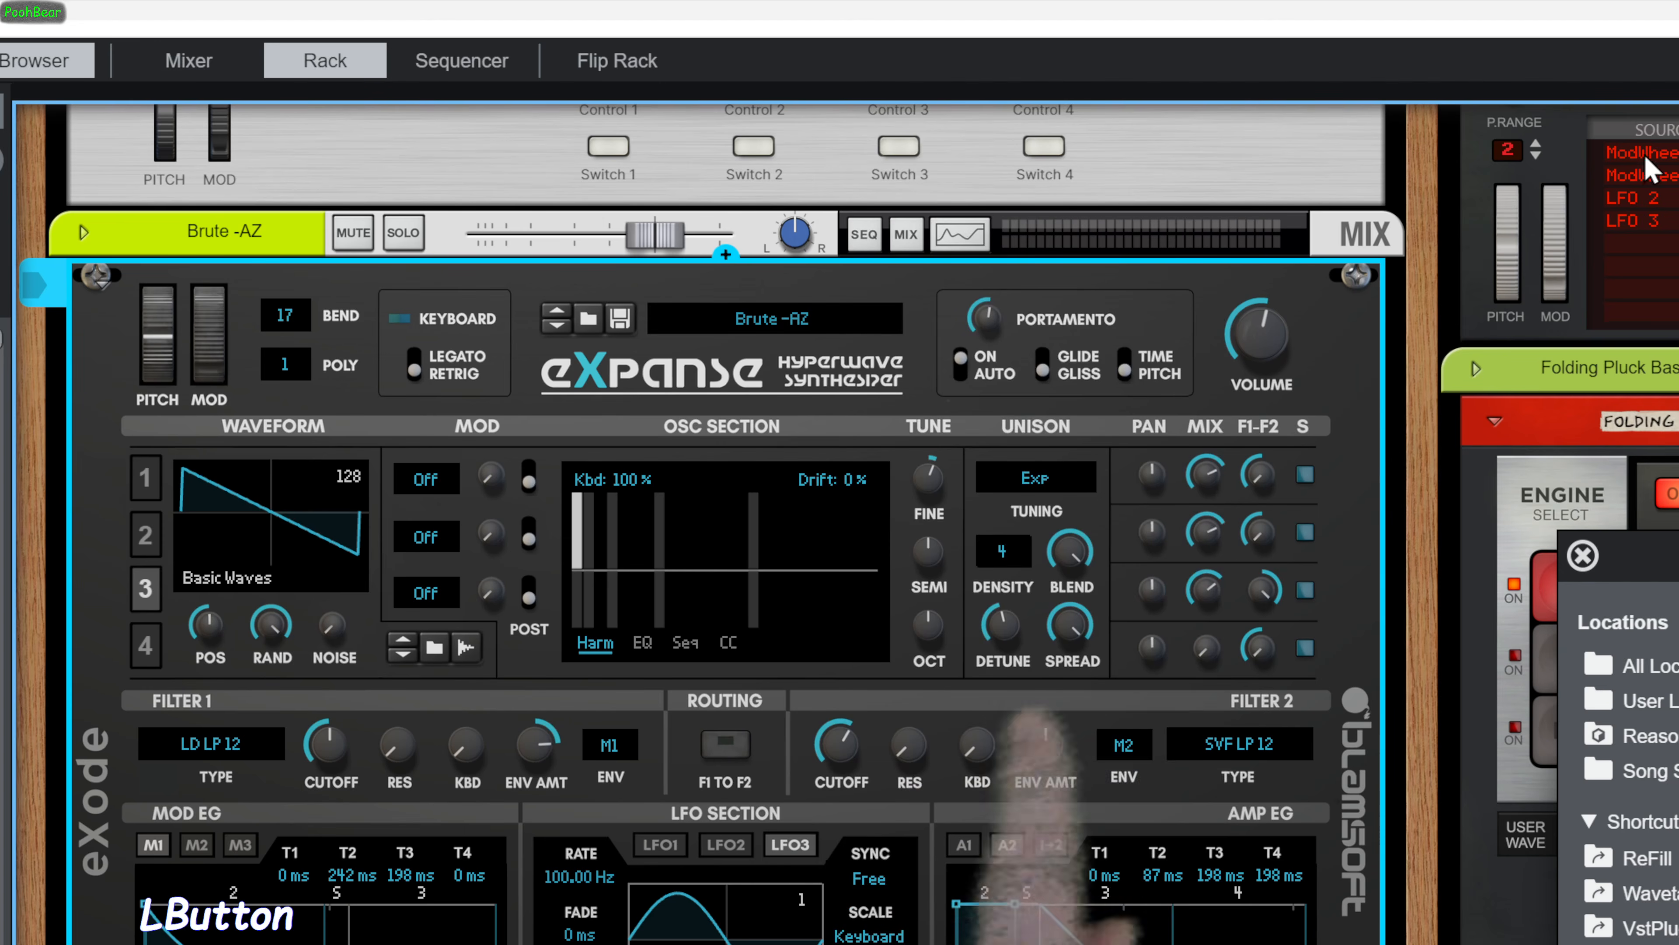
right_click(1469, 243)
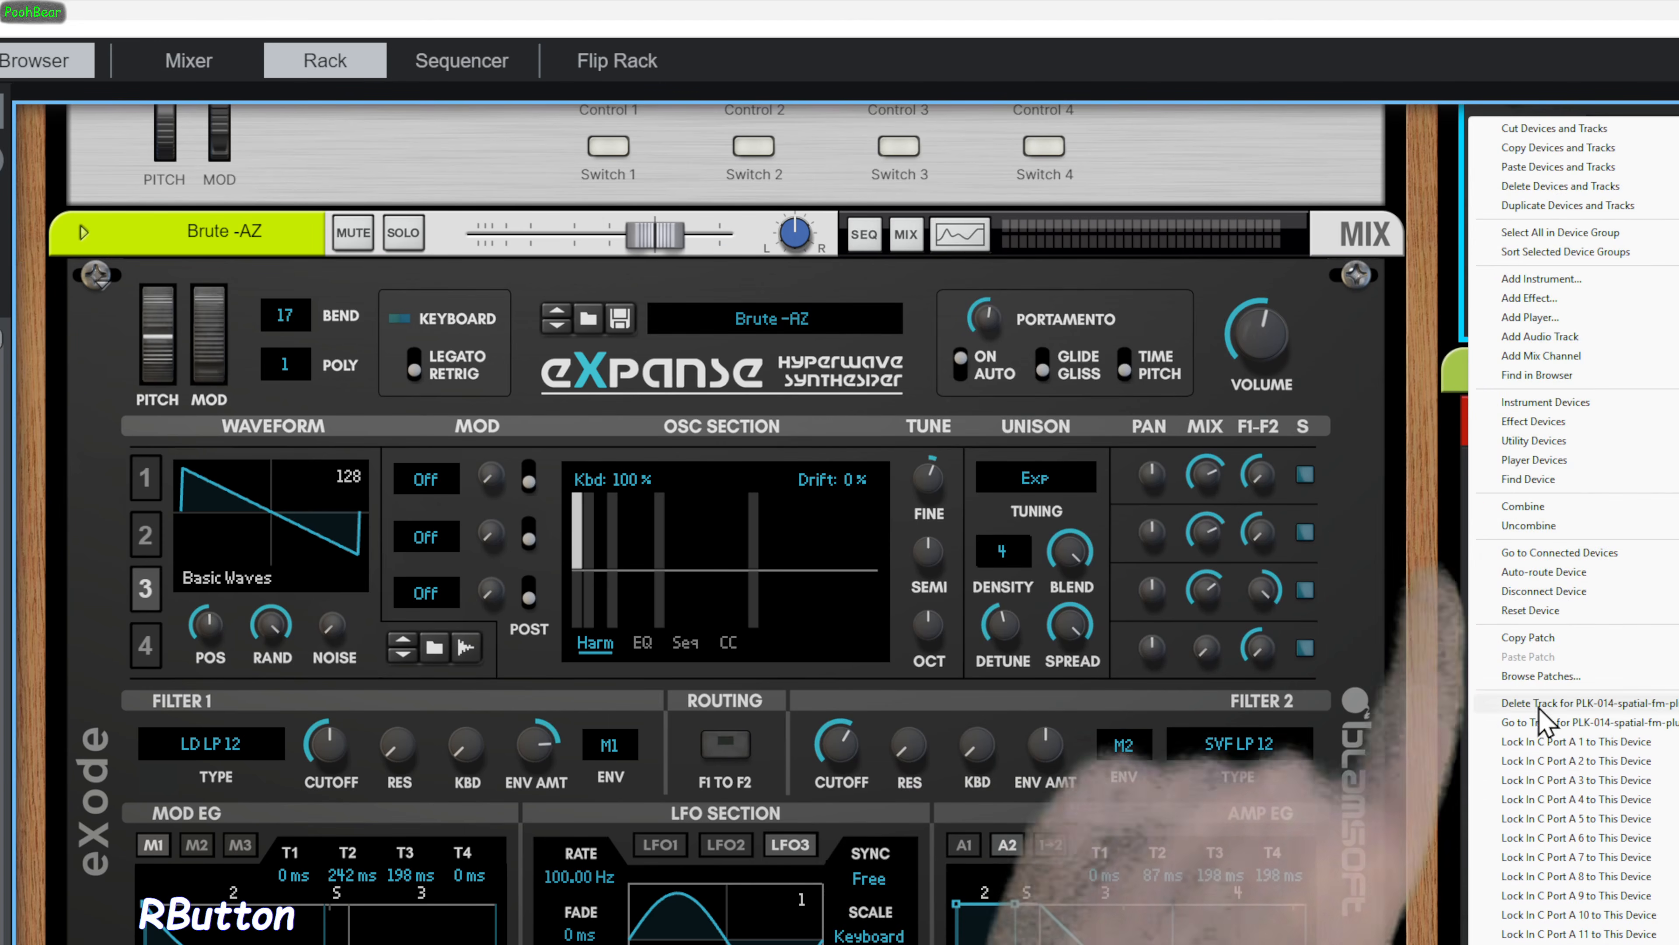
click(1550, 781)
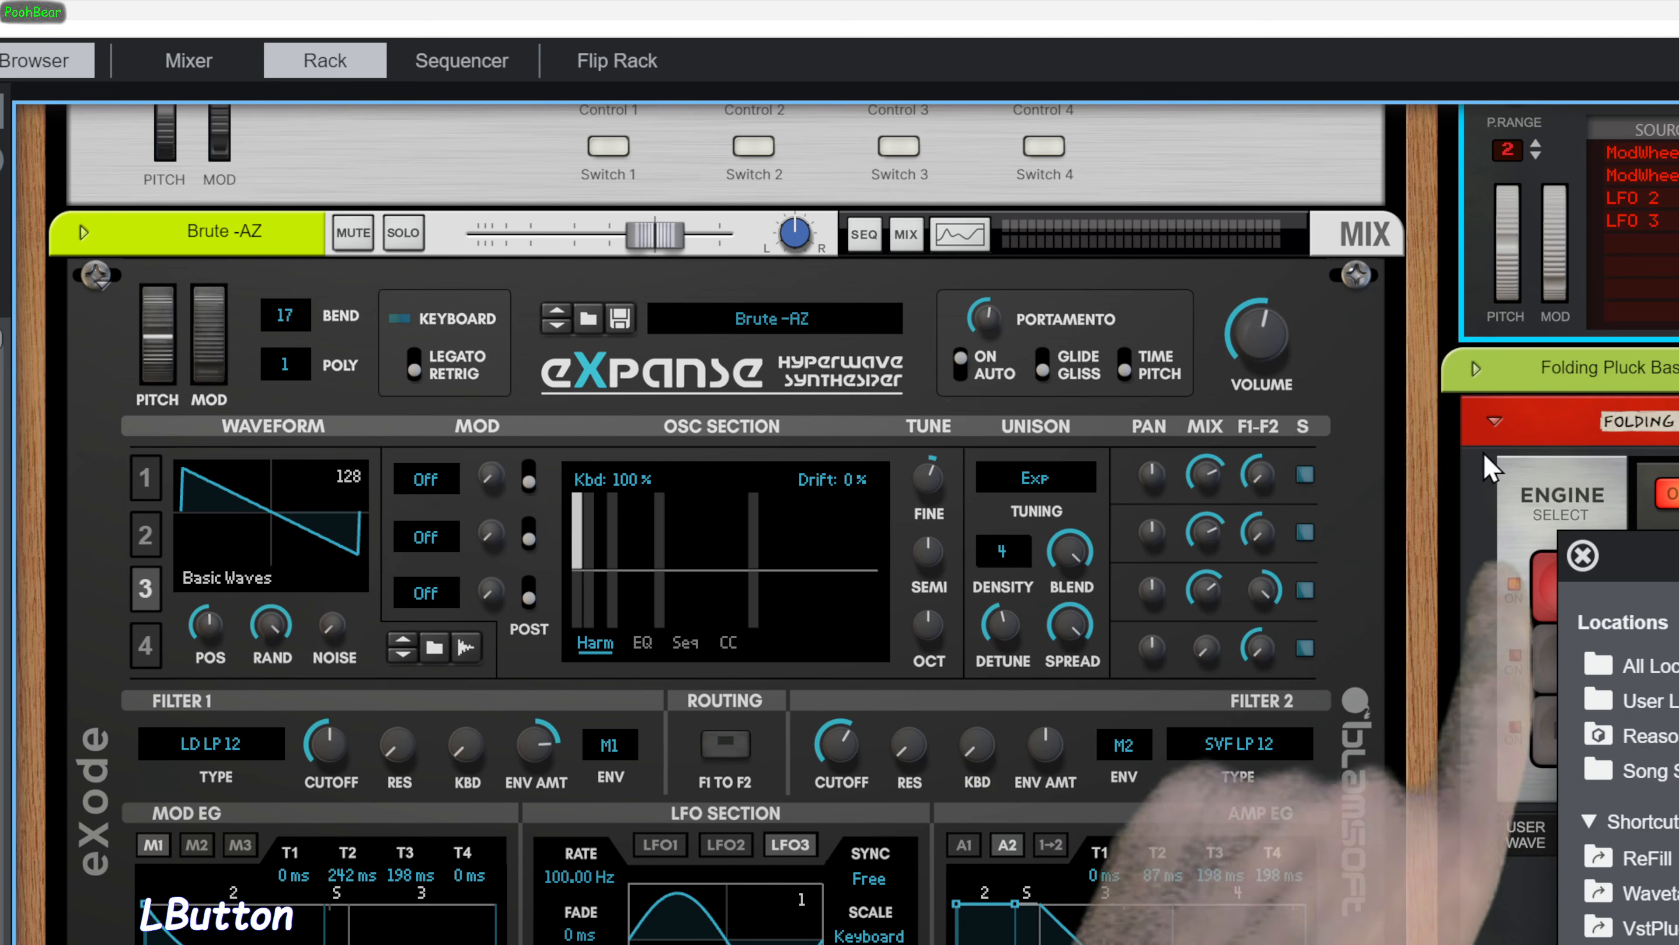
Lock In C Port A 5 to the Folding Pluck Bass Europa device and stop playback
right_click(1480, 540)
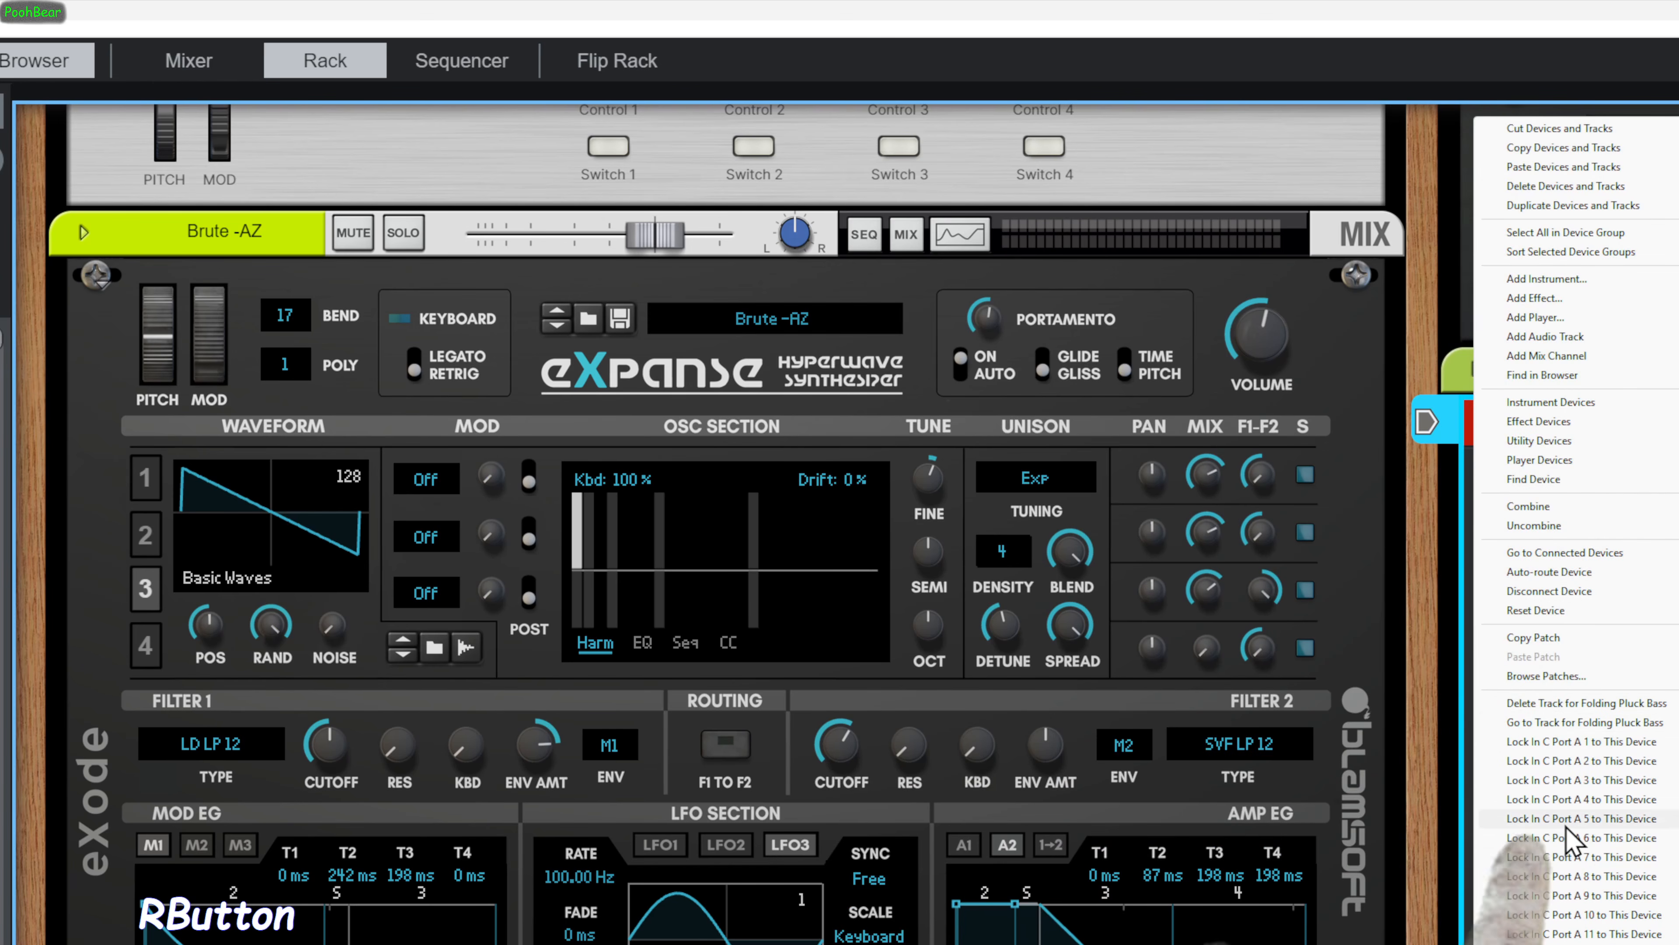
click(1566, 820)
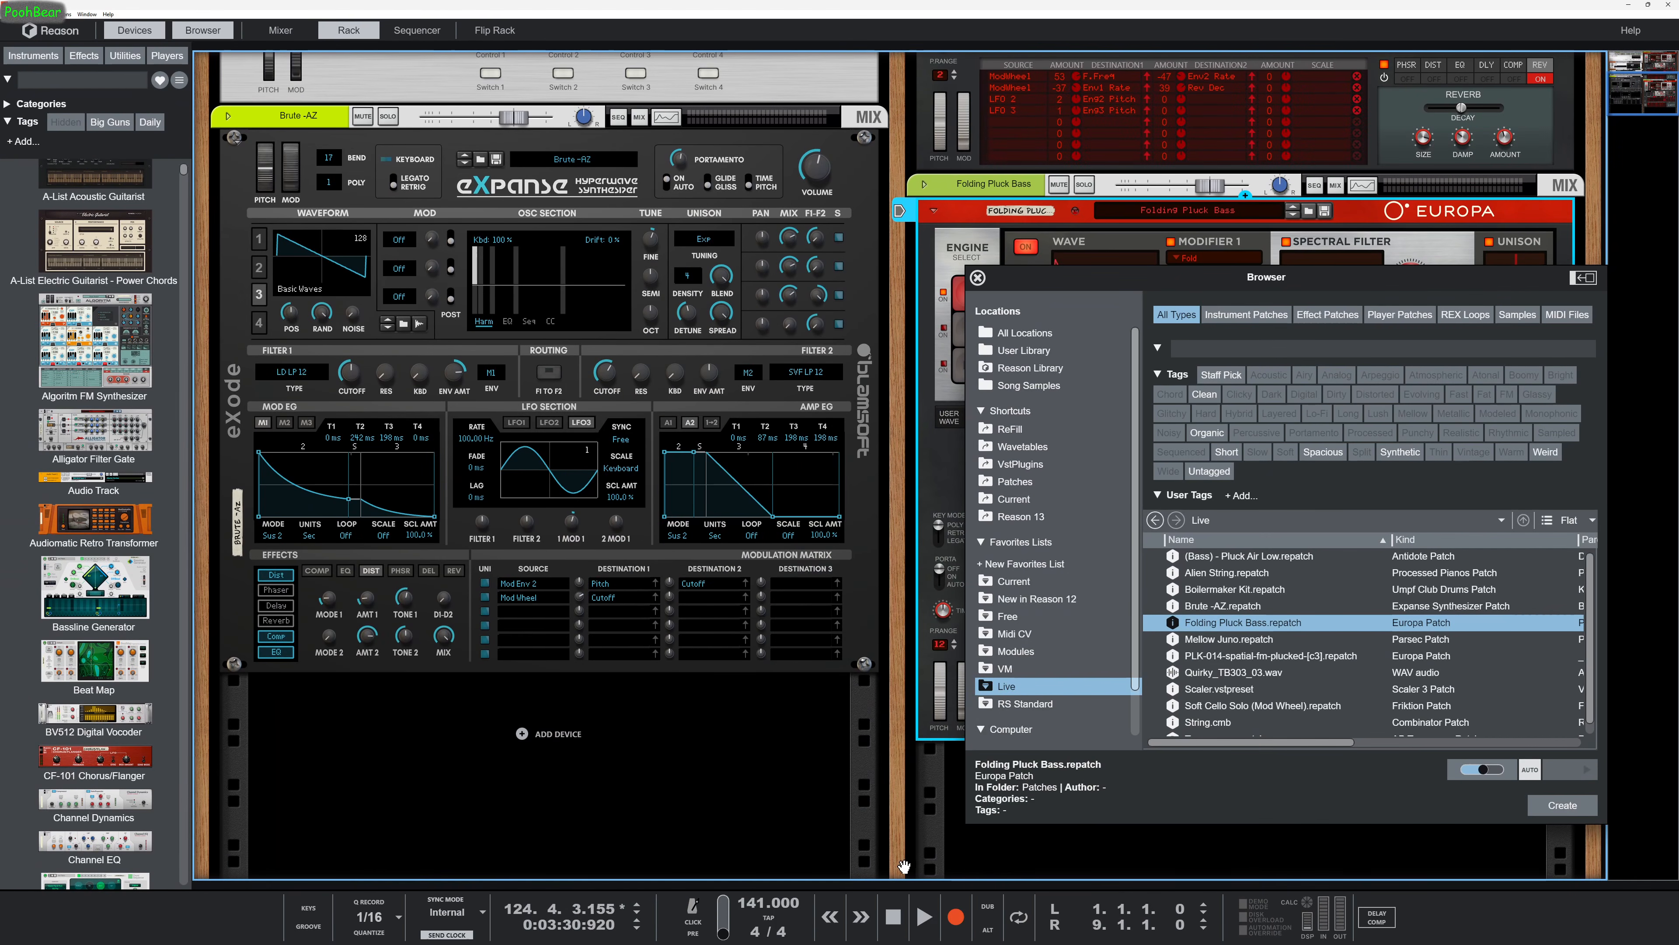
click(893, 921)
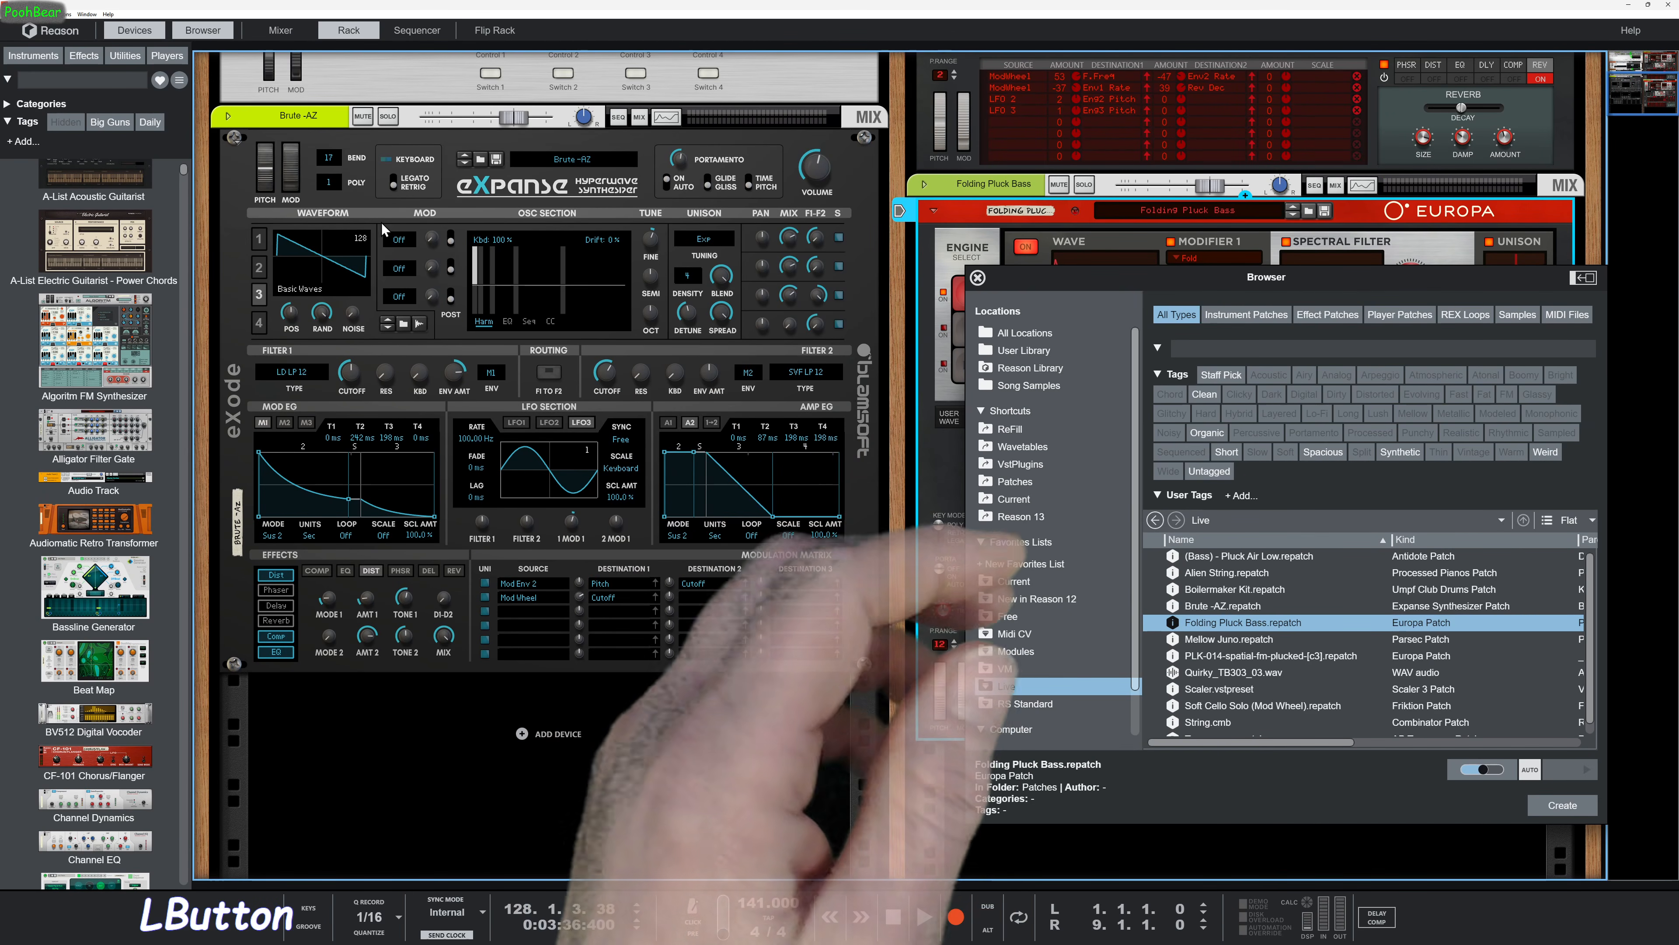
Add an AB Transpose player from the Daily-tagged devices to the Folding Pluck Bass Europa and copy it to the PLK-014 Europa
click(157, 128)
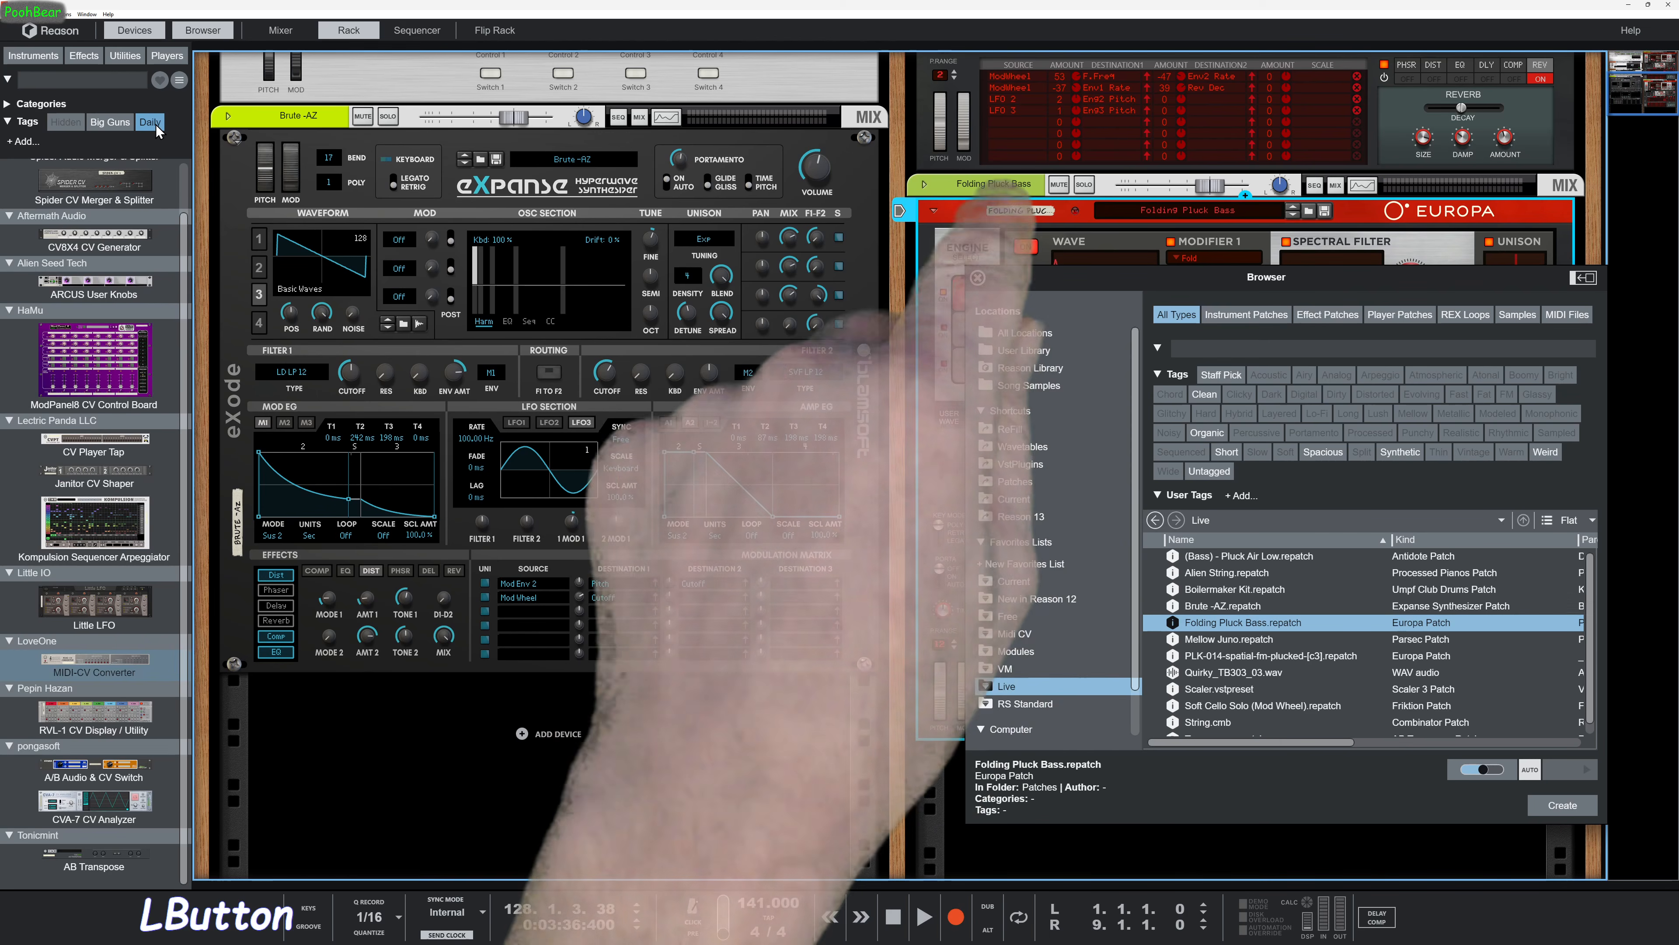
scroll(86, 516, down, 2)
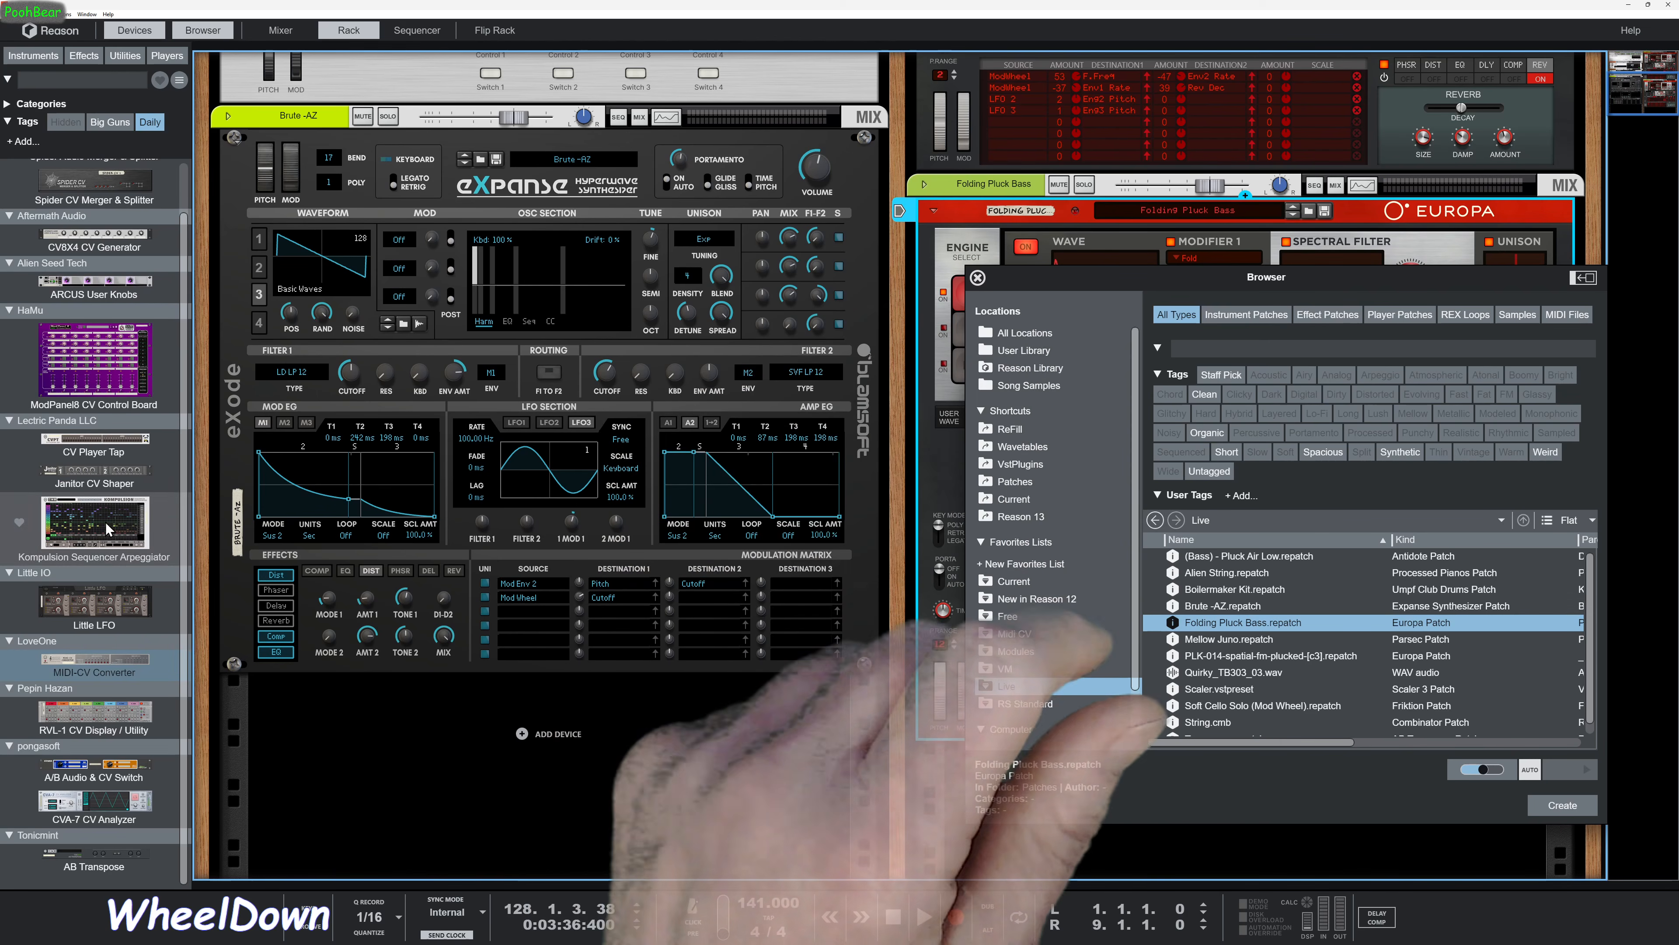
drag(73, 846, 944, 345)
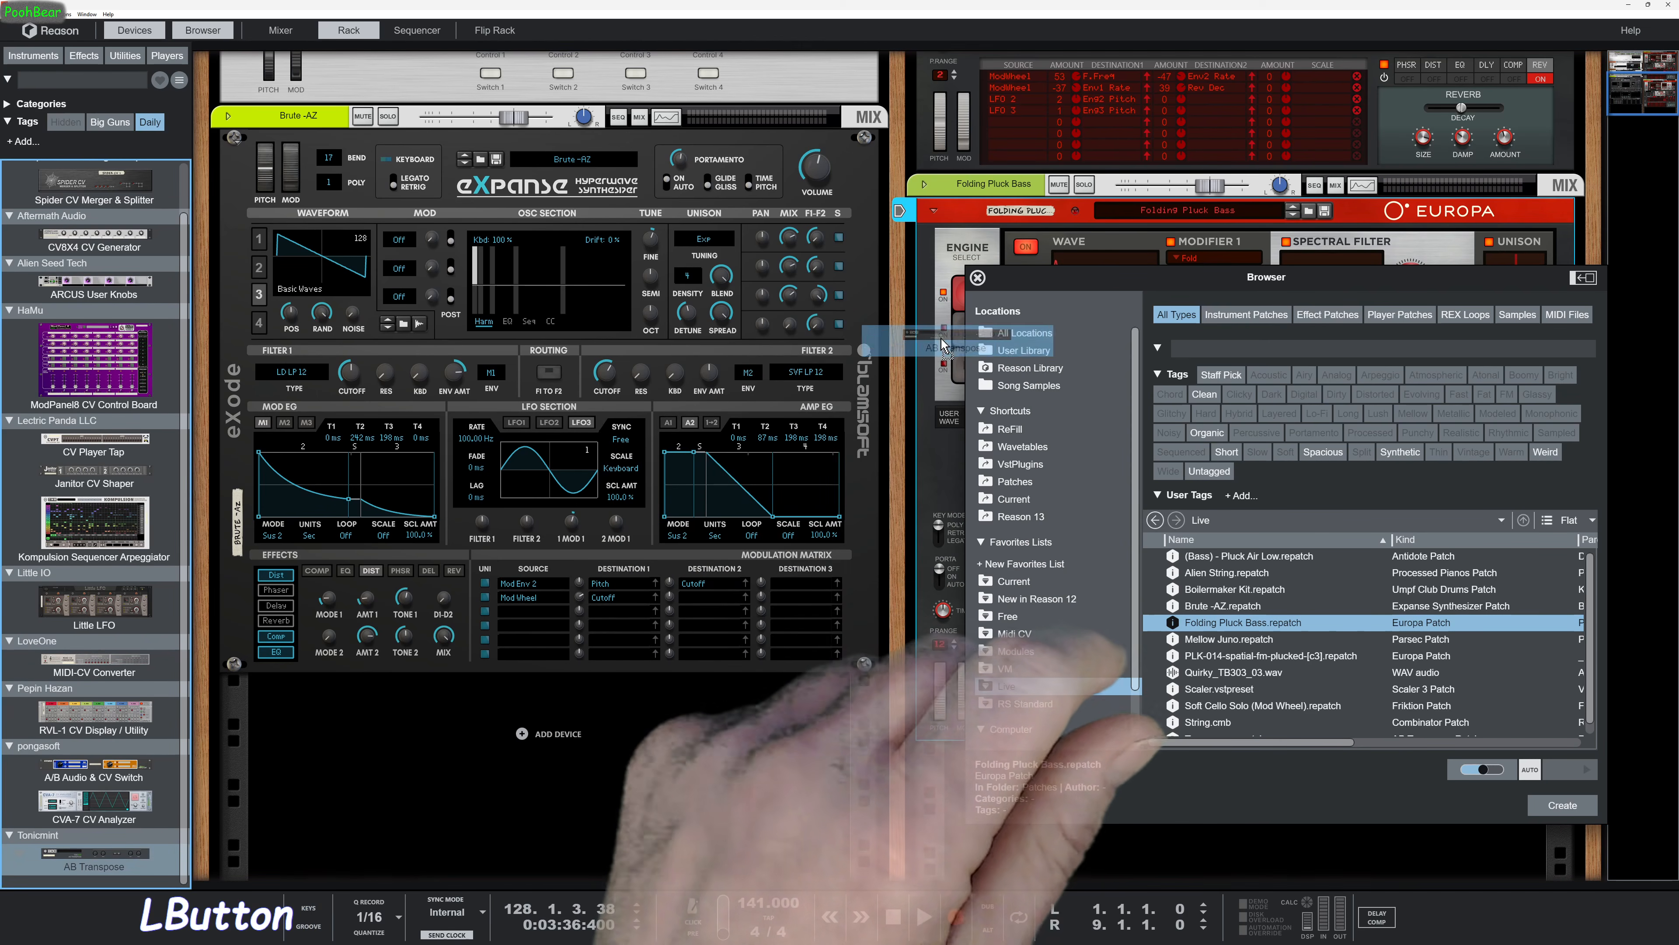
drag(1058, 227, 1063, 228)
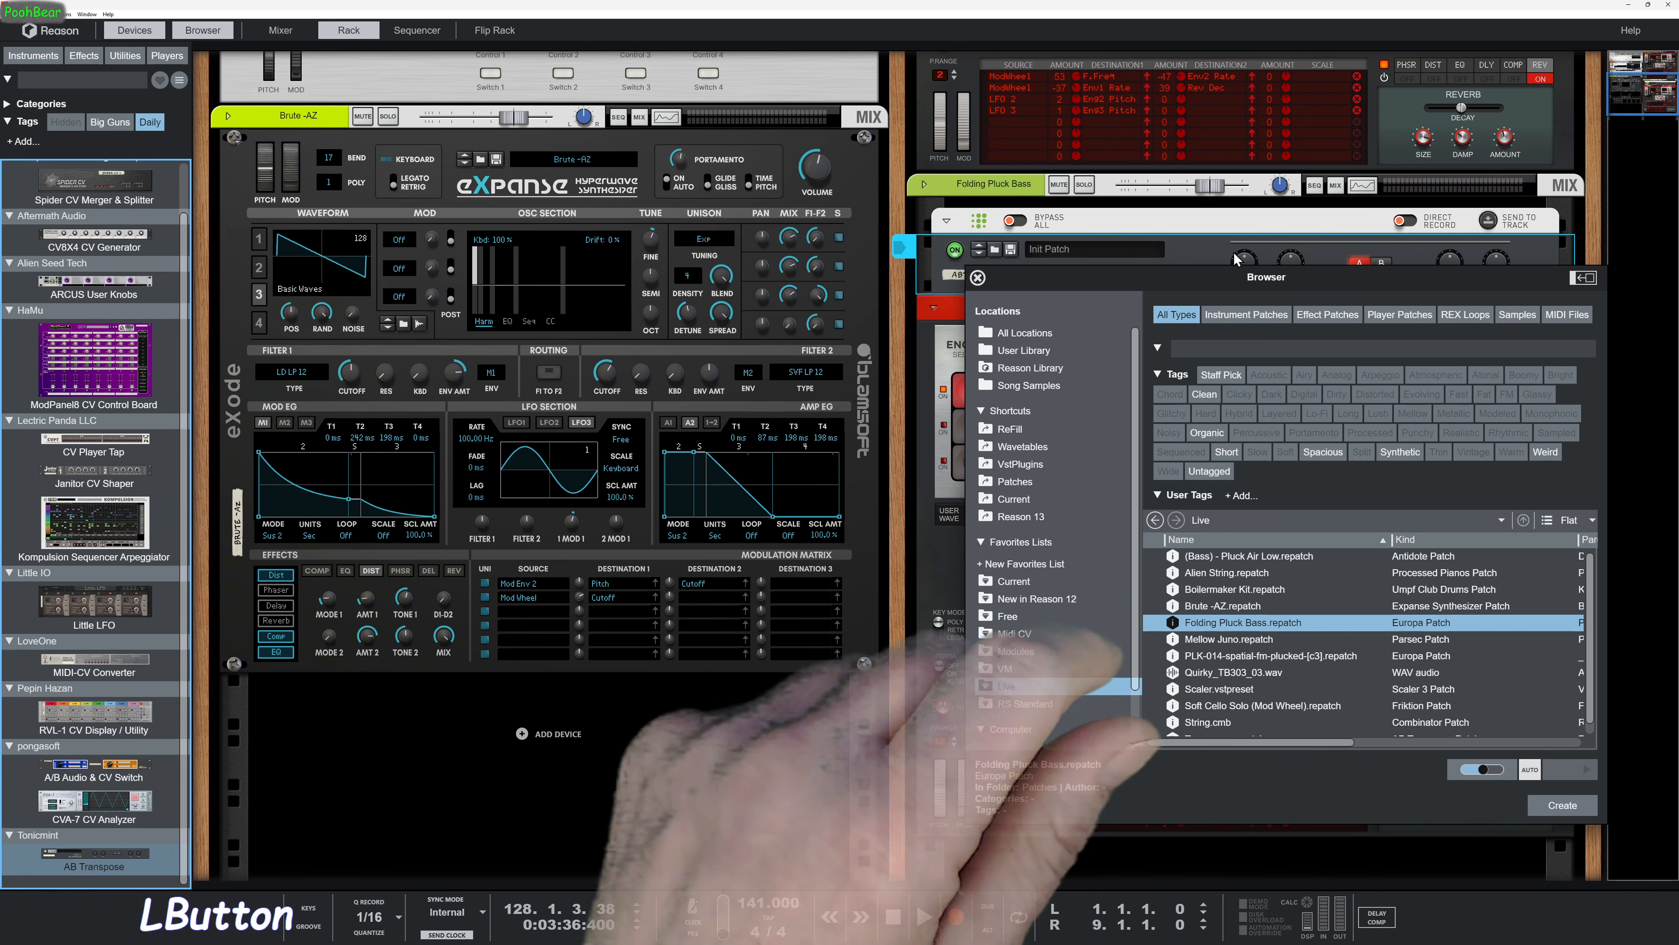
click(1194, 255)
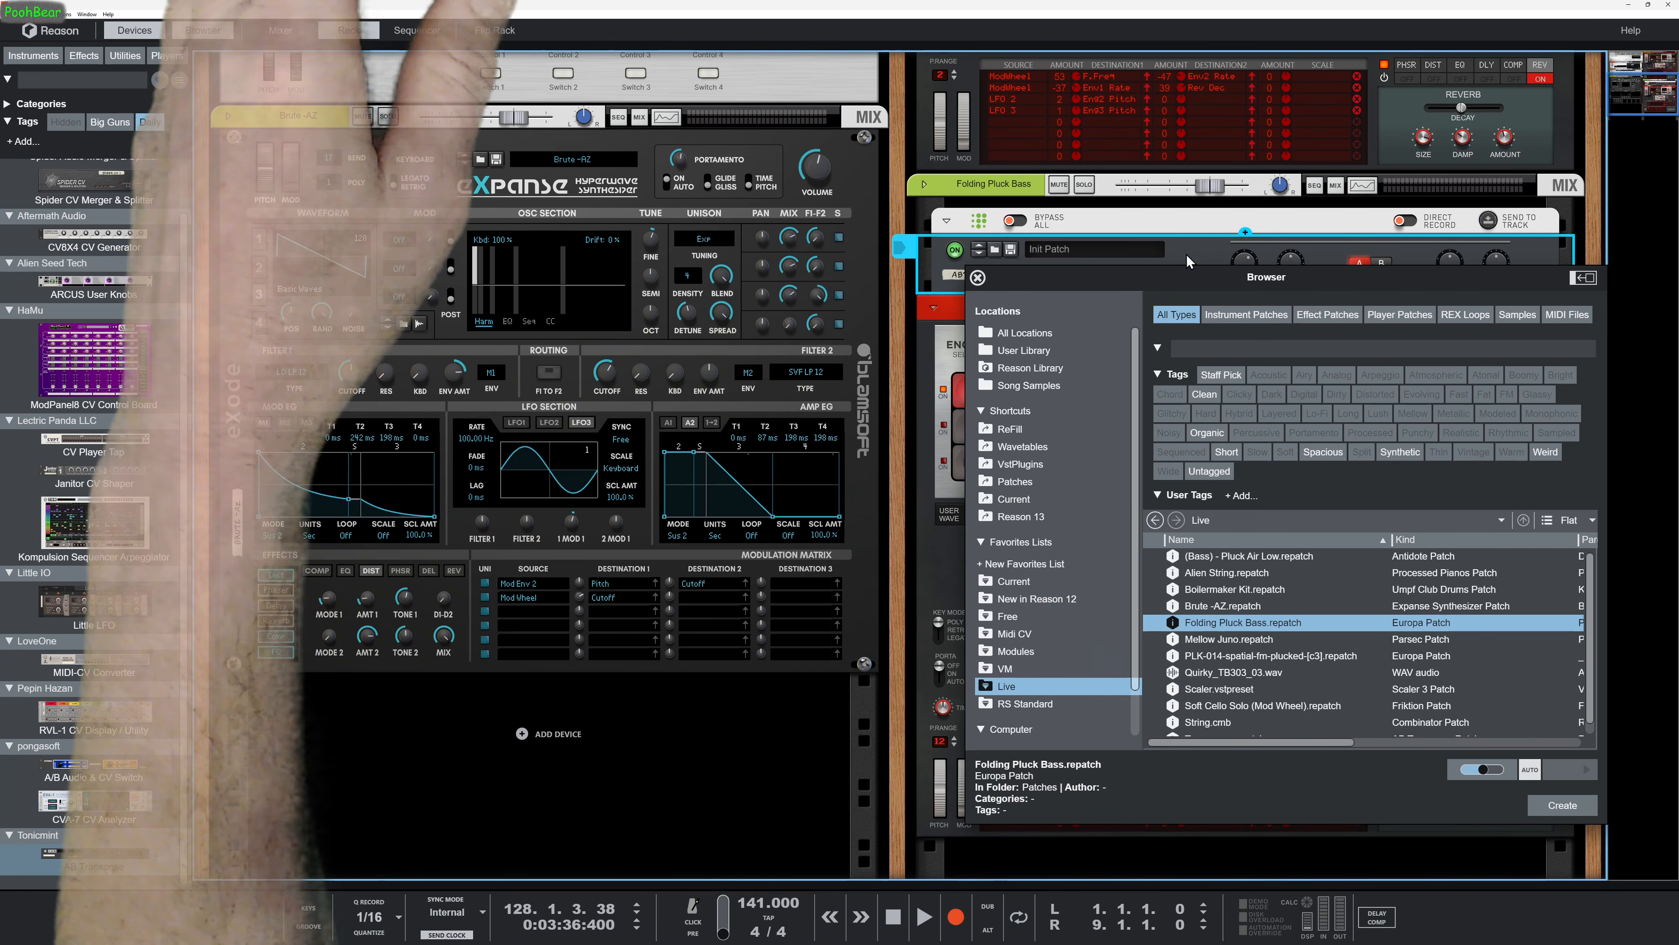
drag(1188, 260, 1188, 82)
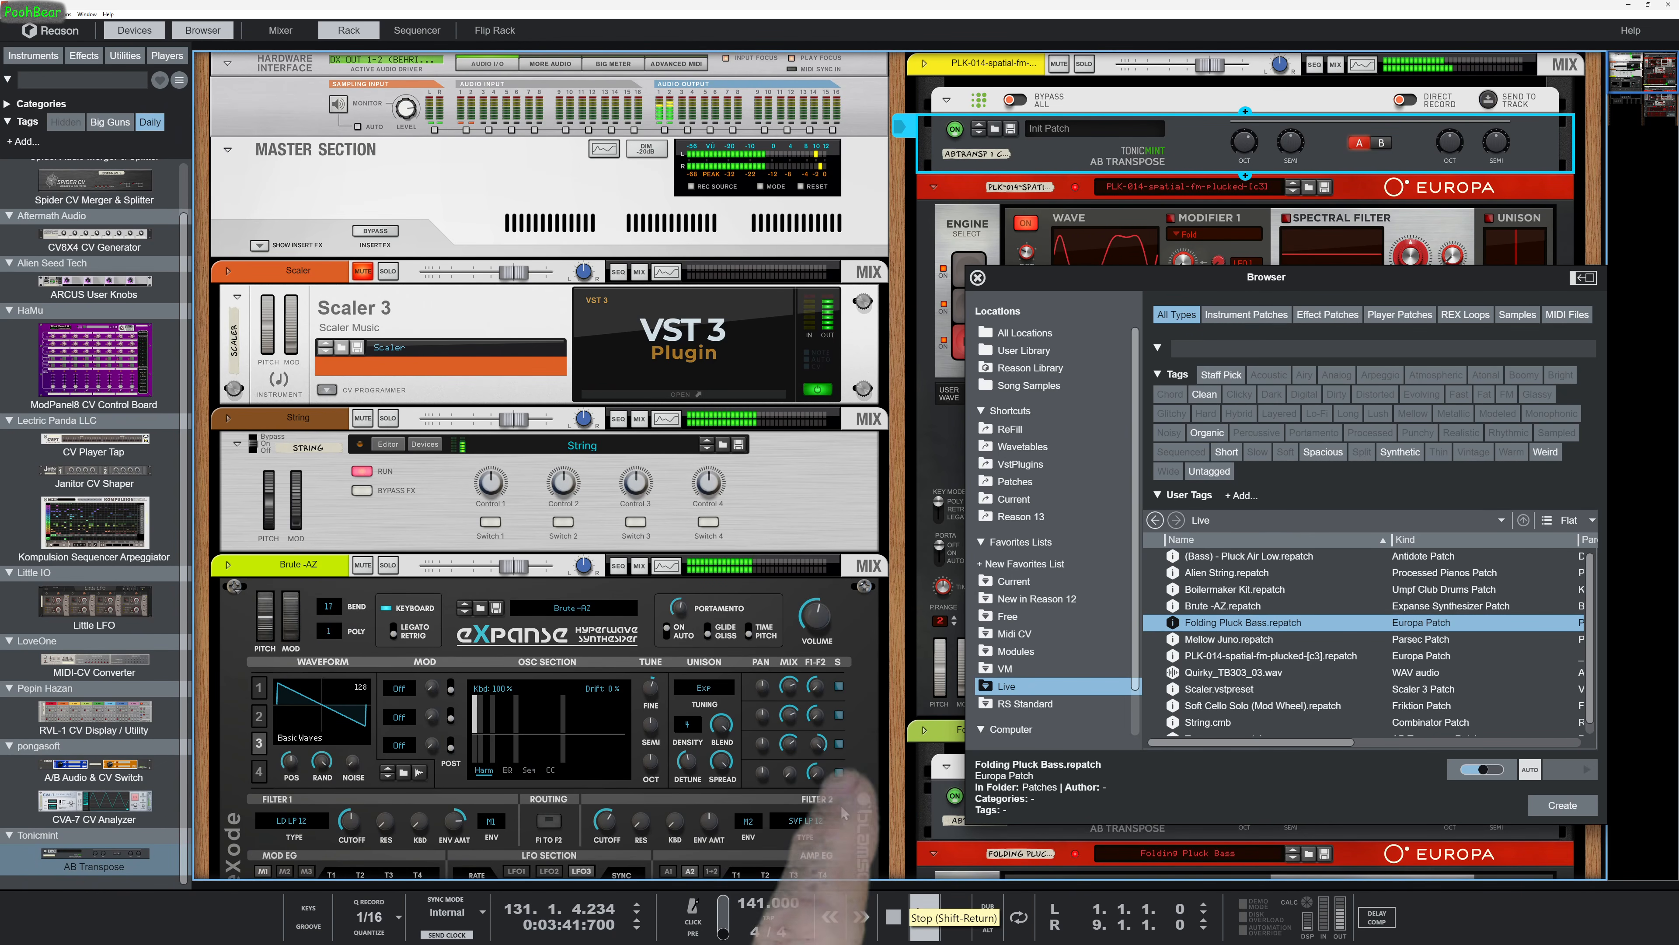
Listen to the Brute -AZ channel soloed during playback, unsolo it and stop playback
click(392, 568)
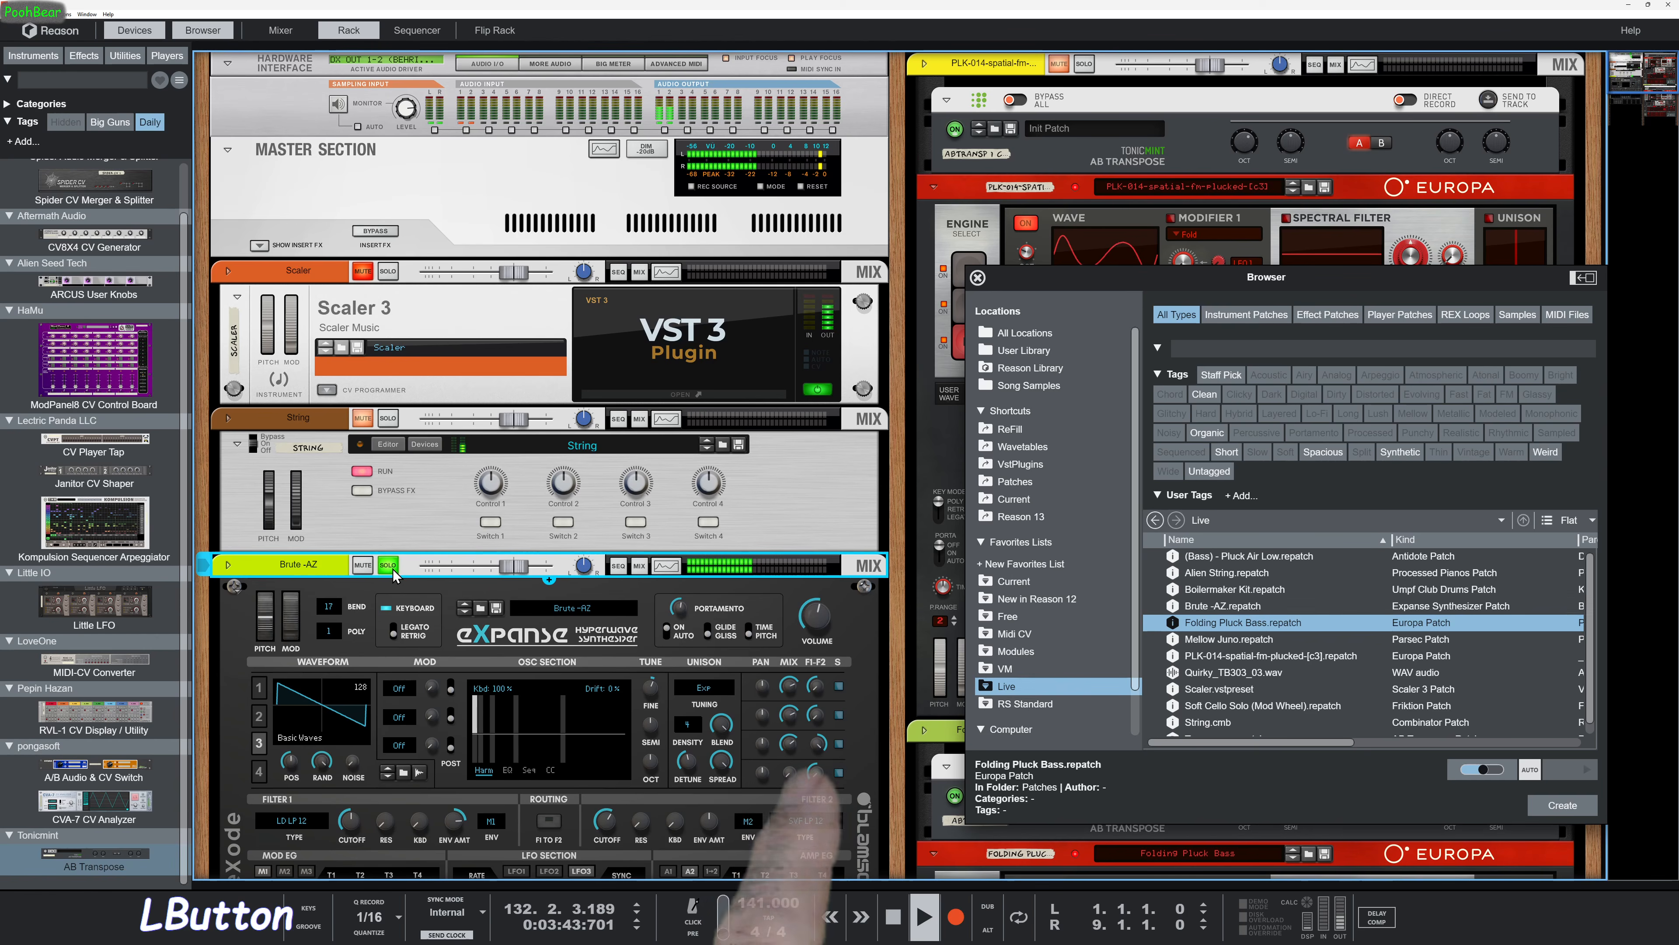
click(392, 568)
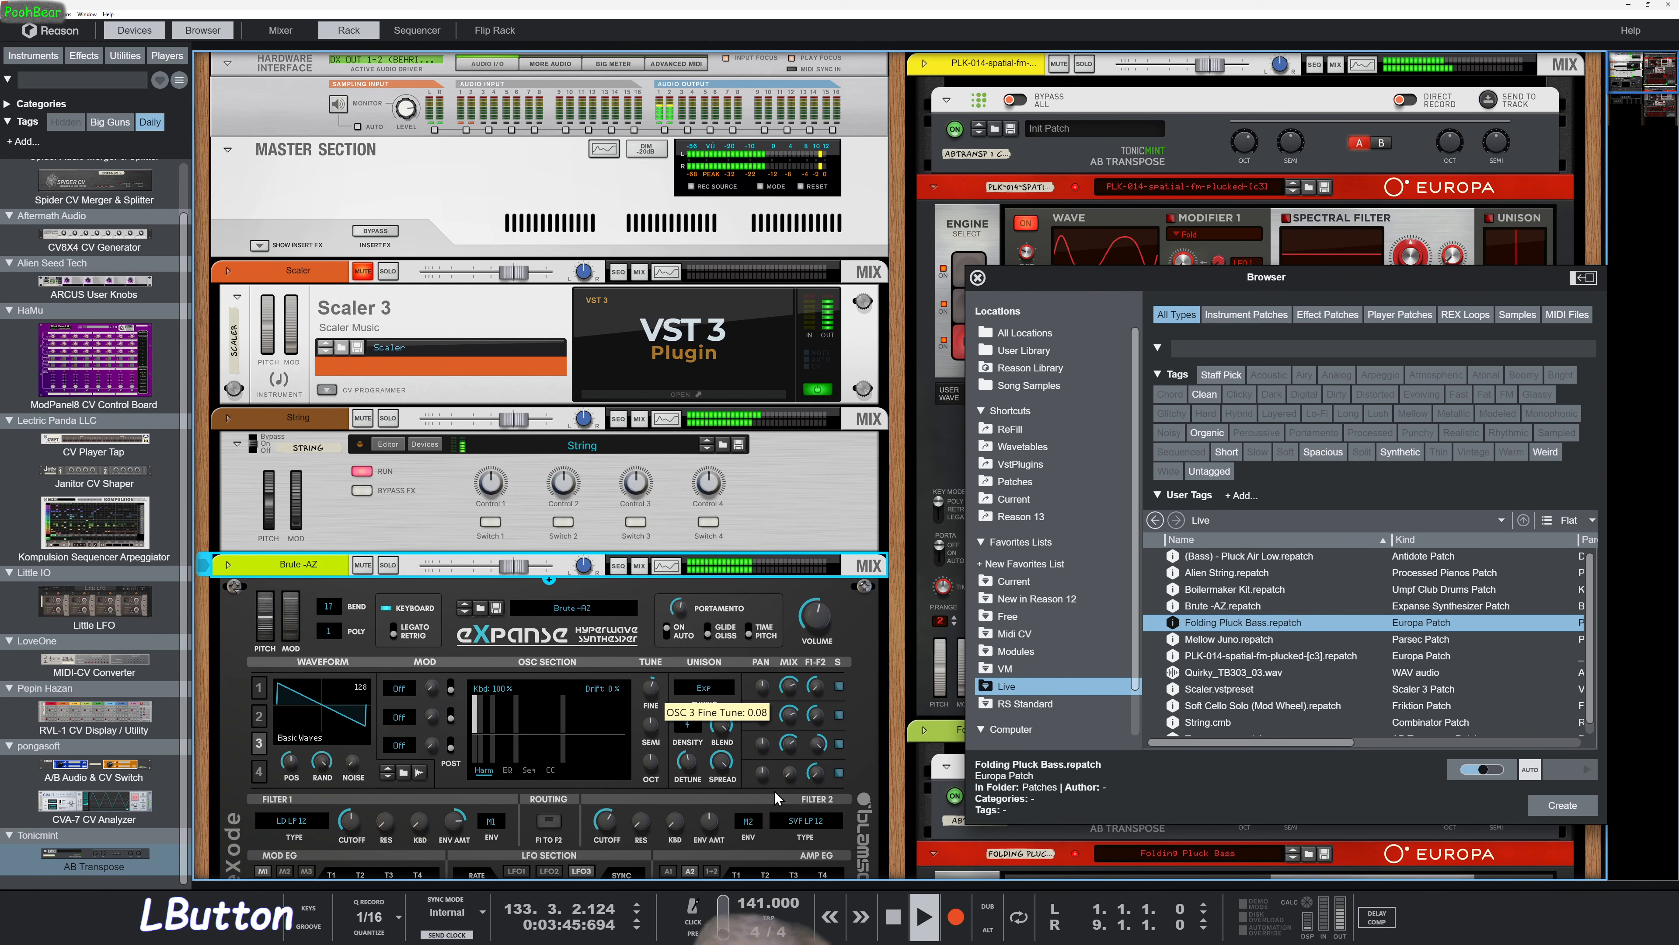
click(893, 923)
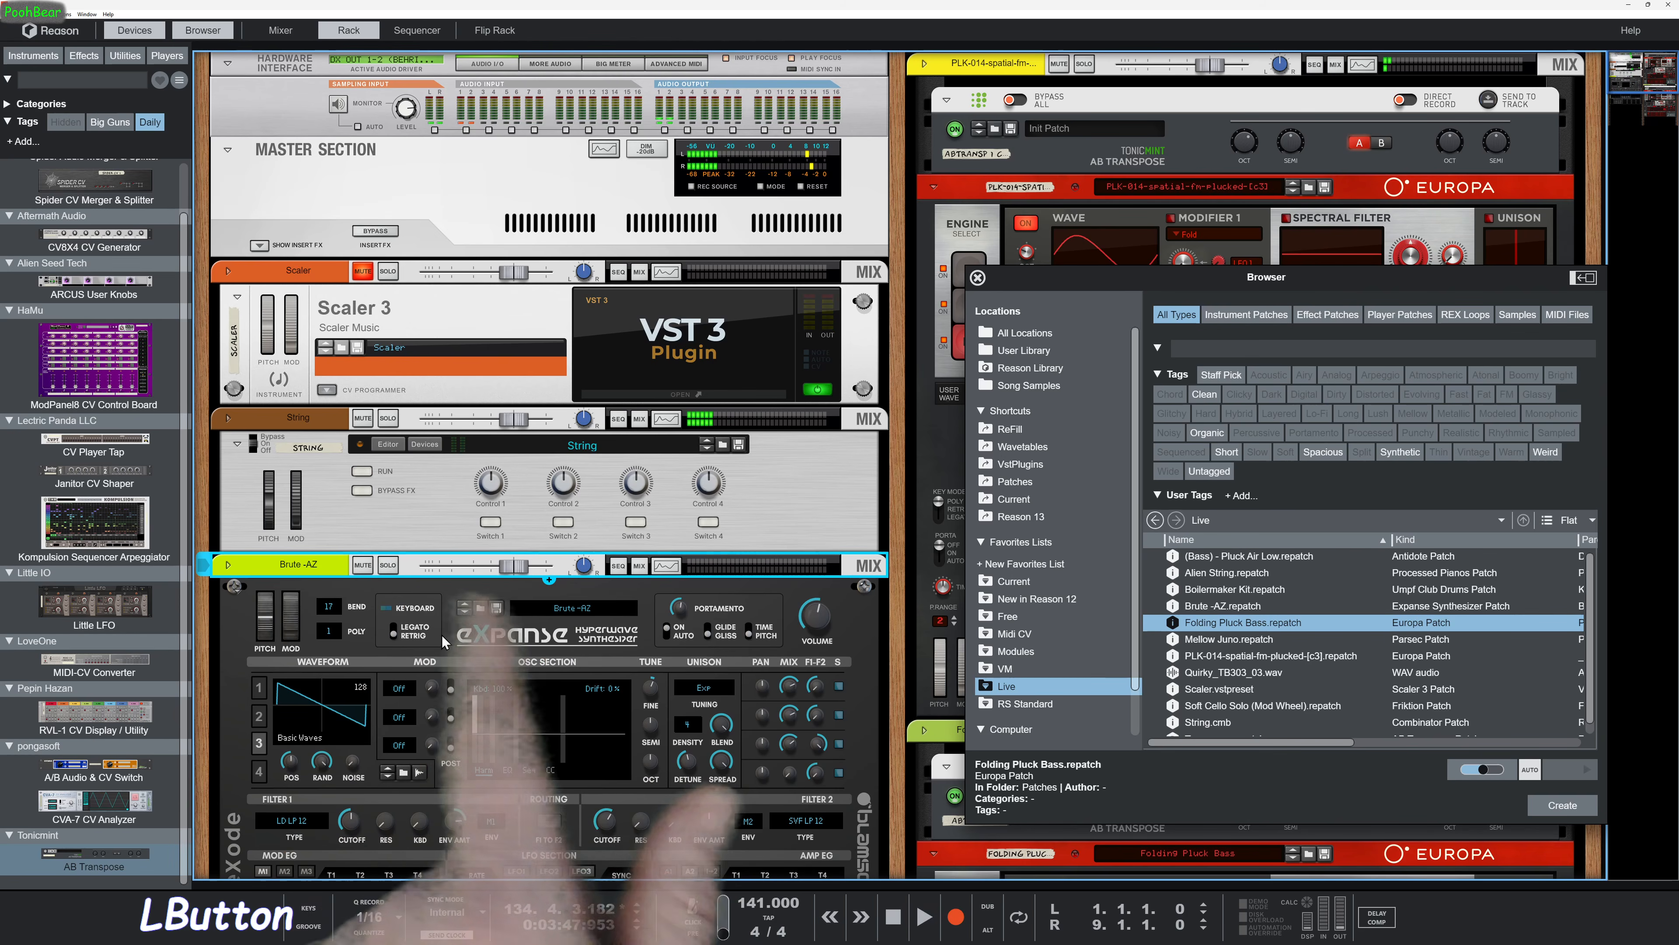
Rename the Brute -AZ mix channel as BASS1 and fold its Expanse synthesizer
double_click(308, 568)
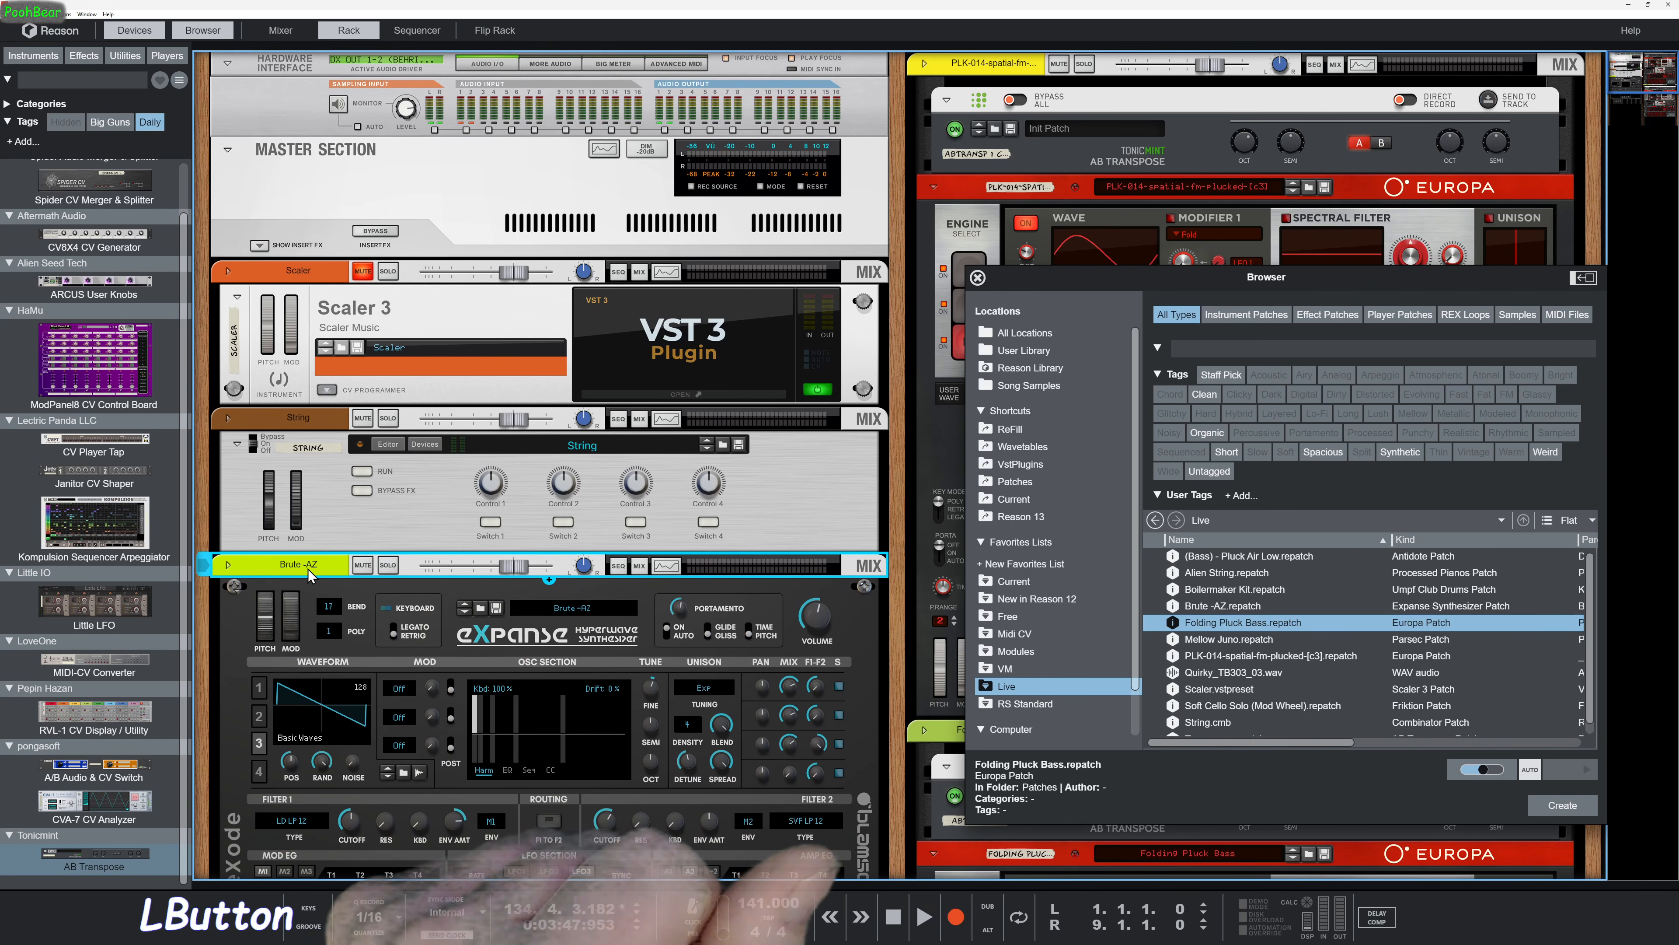
text(BASS1)
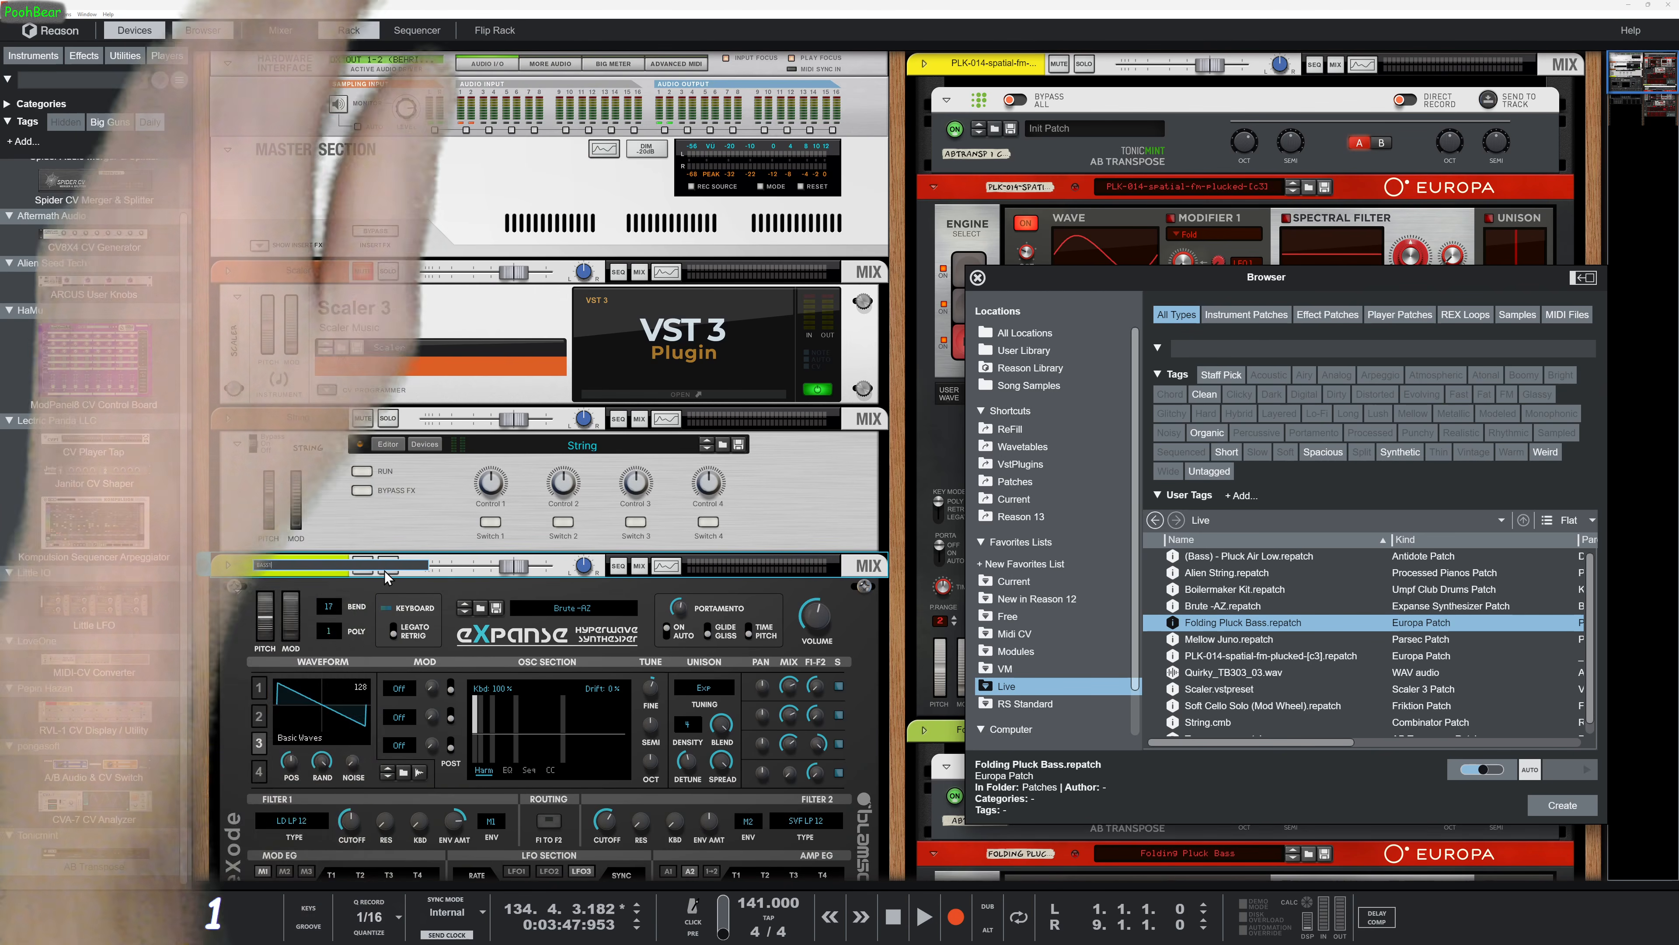
click(367, 600)
key(ctrl+comma)
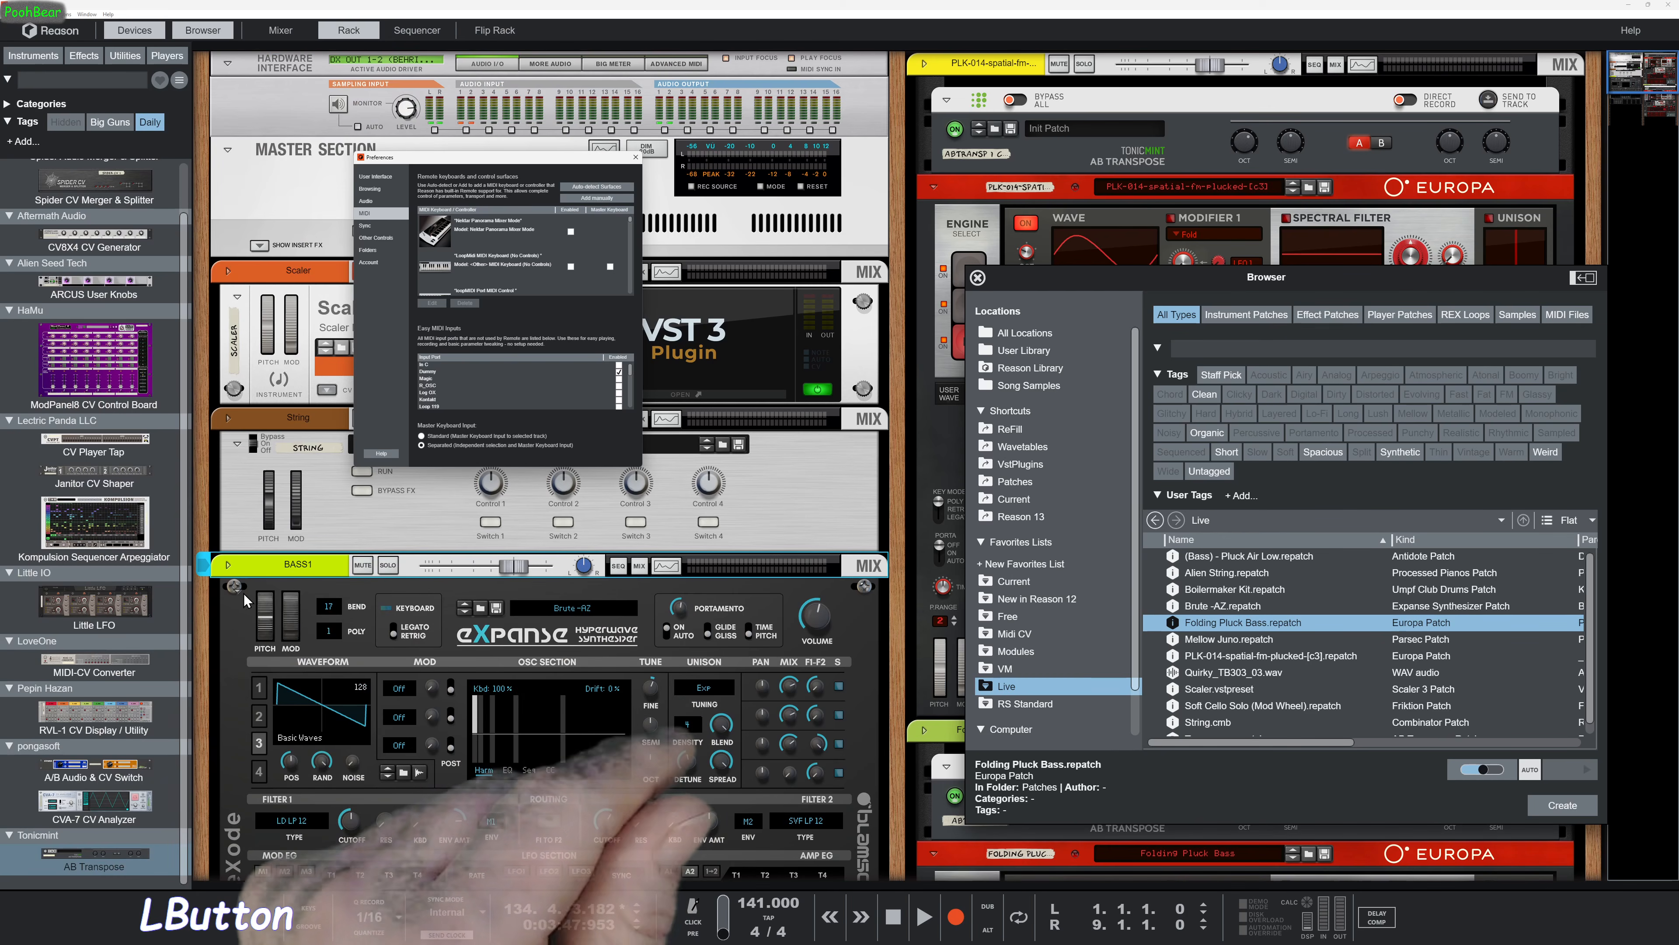
click(240, 600)
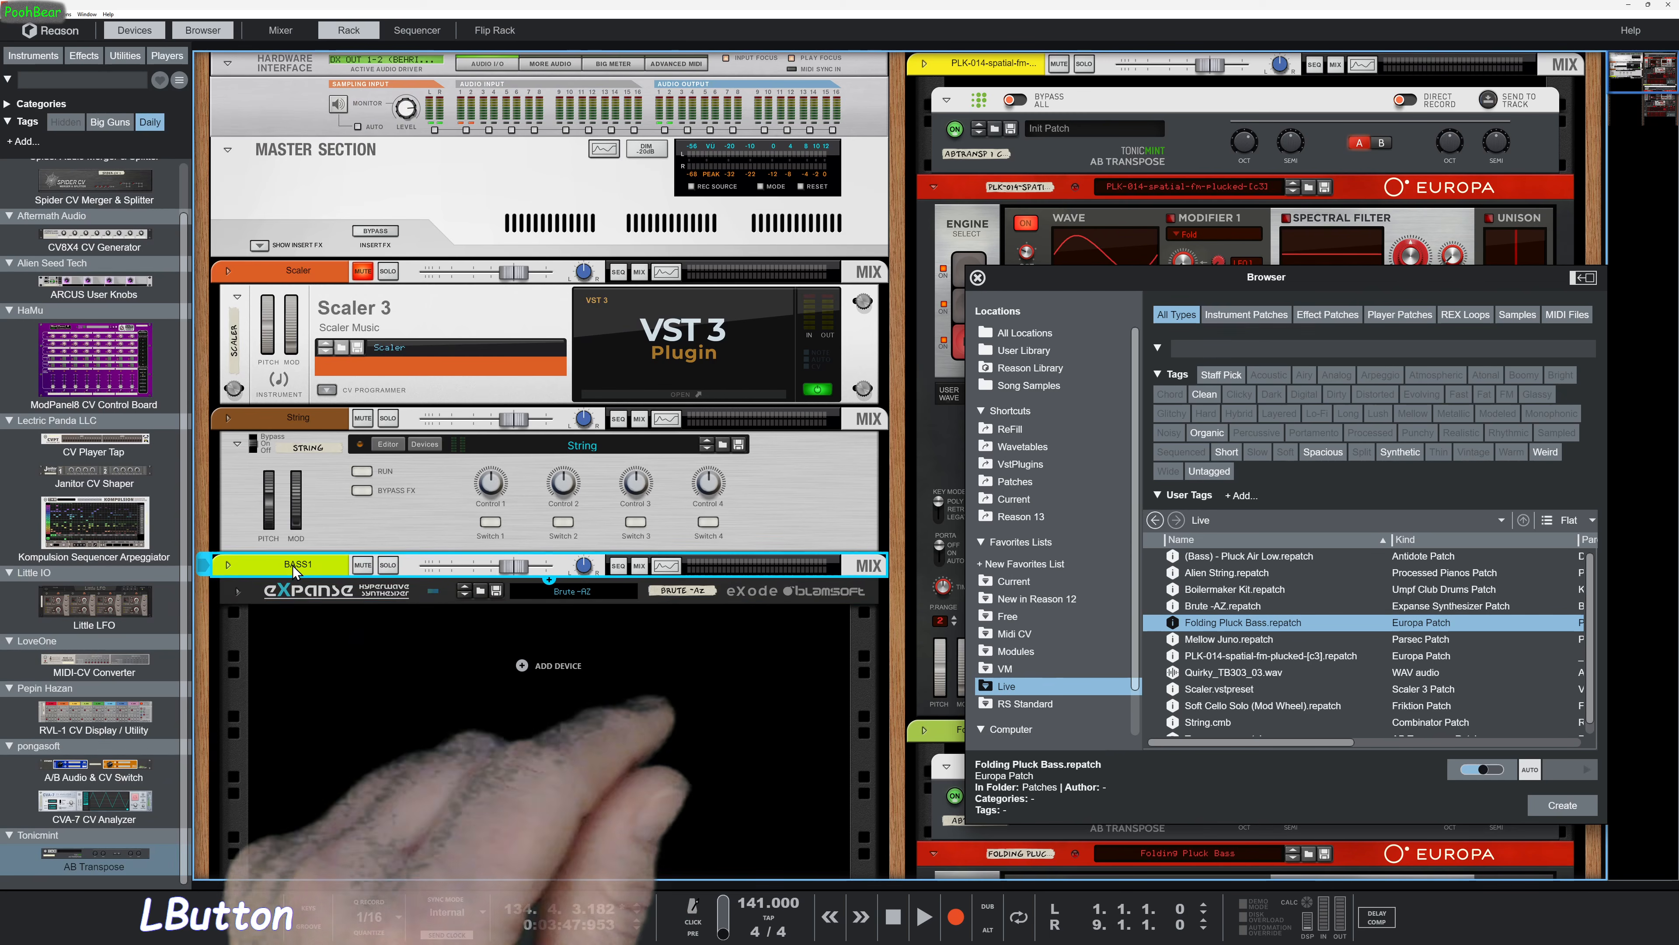
Duplicate the BASS1 channel with its Expanse synthesizer and combine both Expanse devices into one Combinator
drag(281, 591, 320, 595)
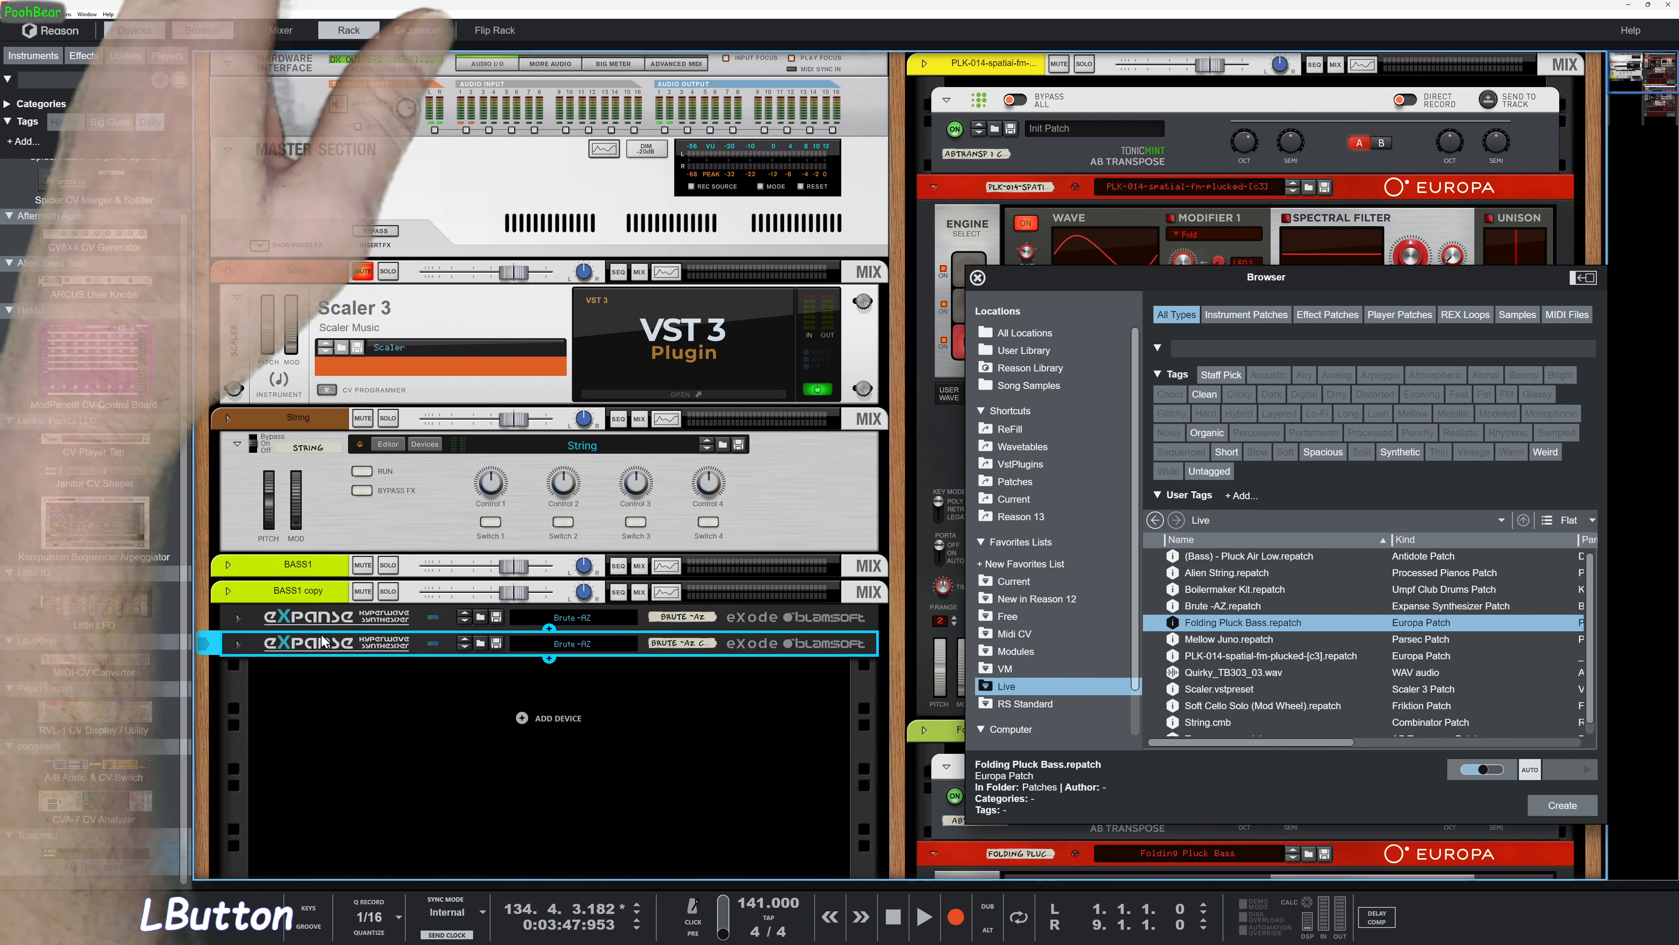
ctrl+click(322, 621)
right_click(322, 621)
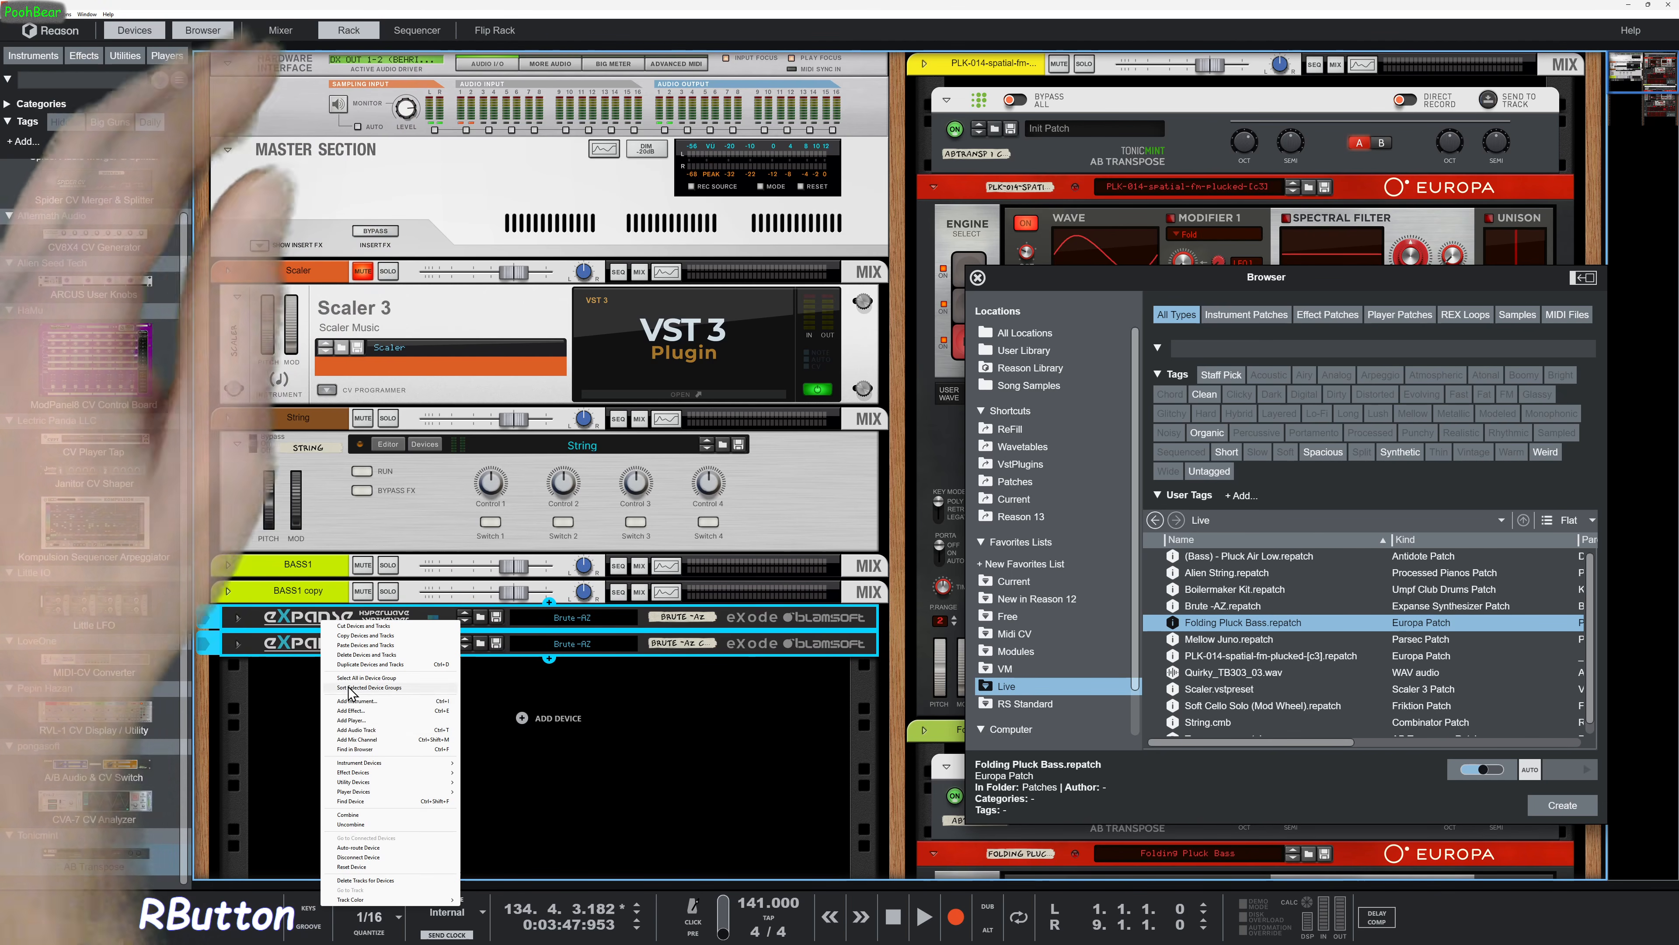
click(348, 814)
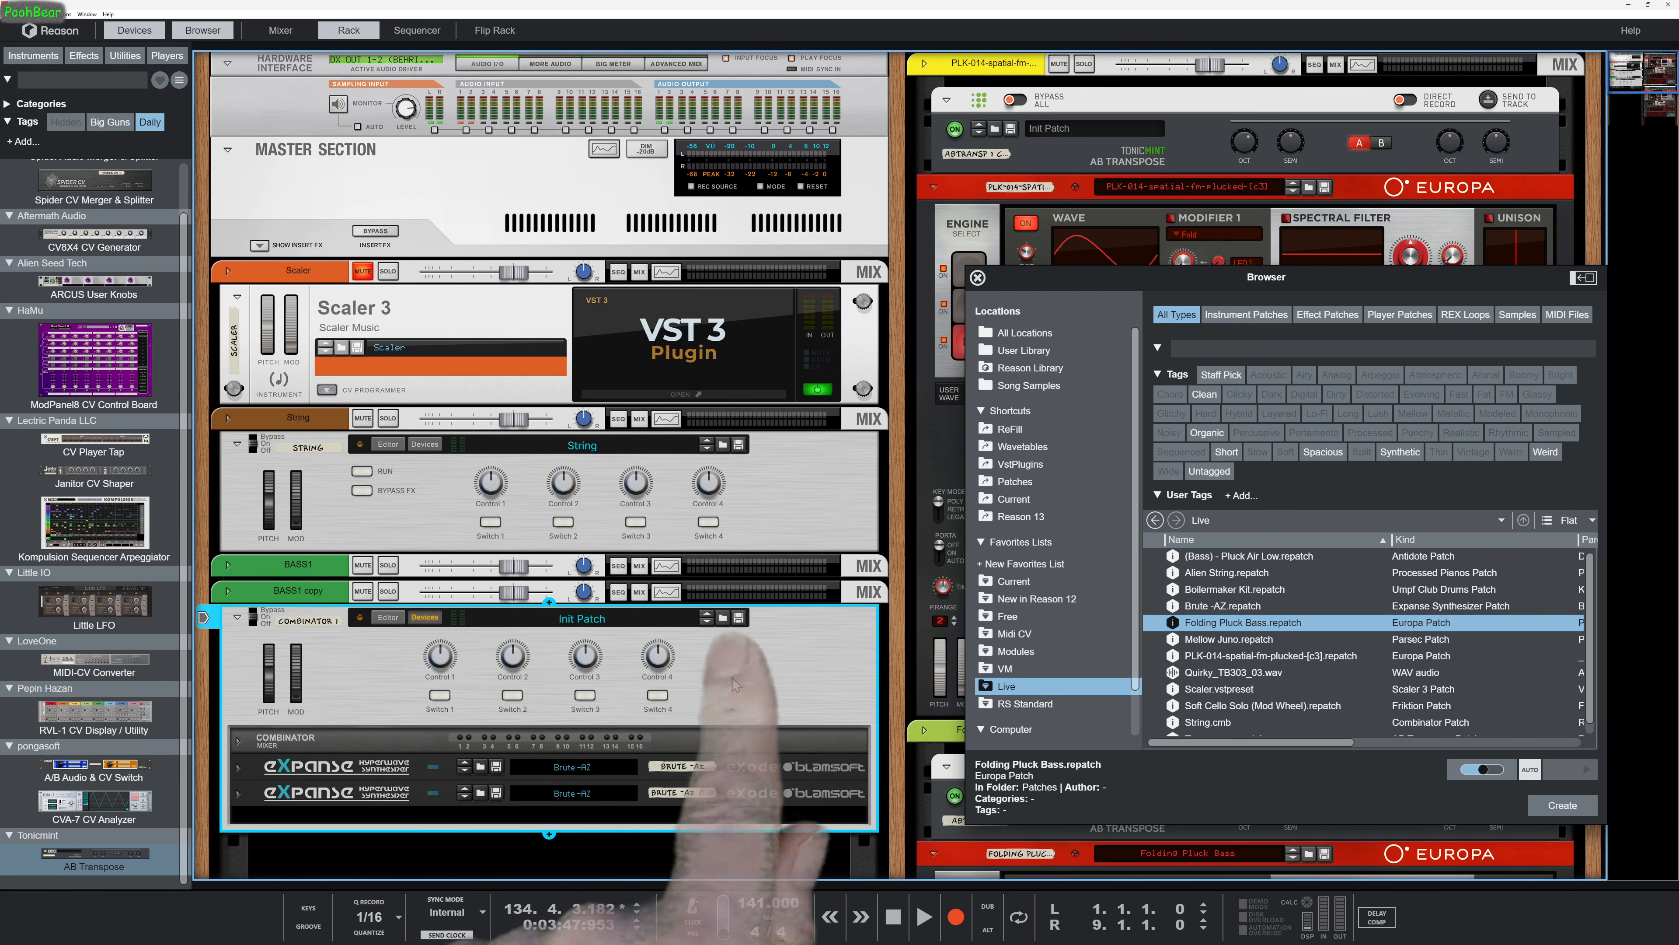
Lock In C Port A 4 to the new Combinator holding the two Expanse synthesizers
right_click(735, 685)
click(692, 683)
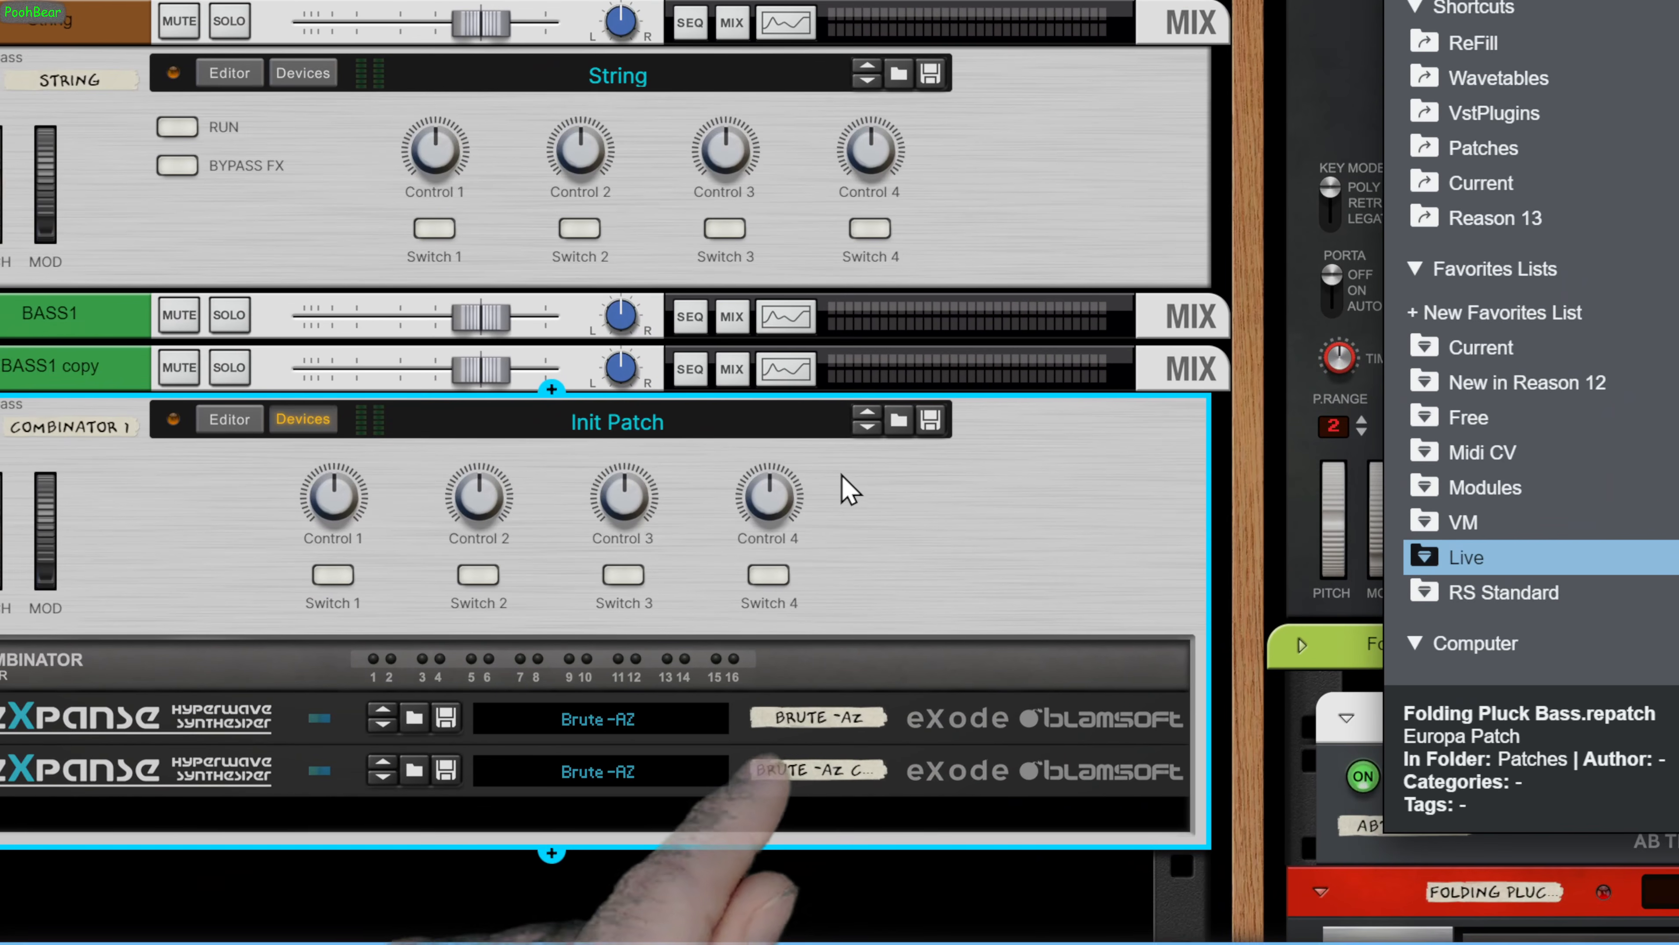
right_click(850, 489)
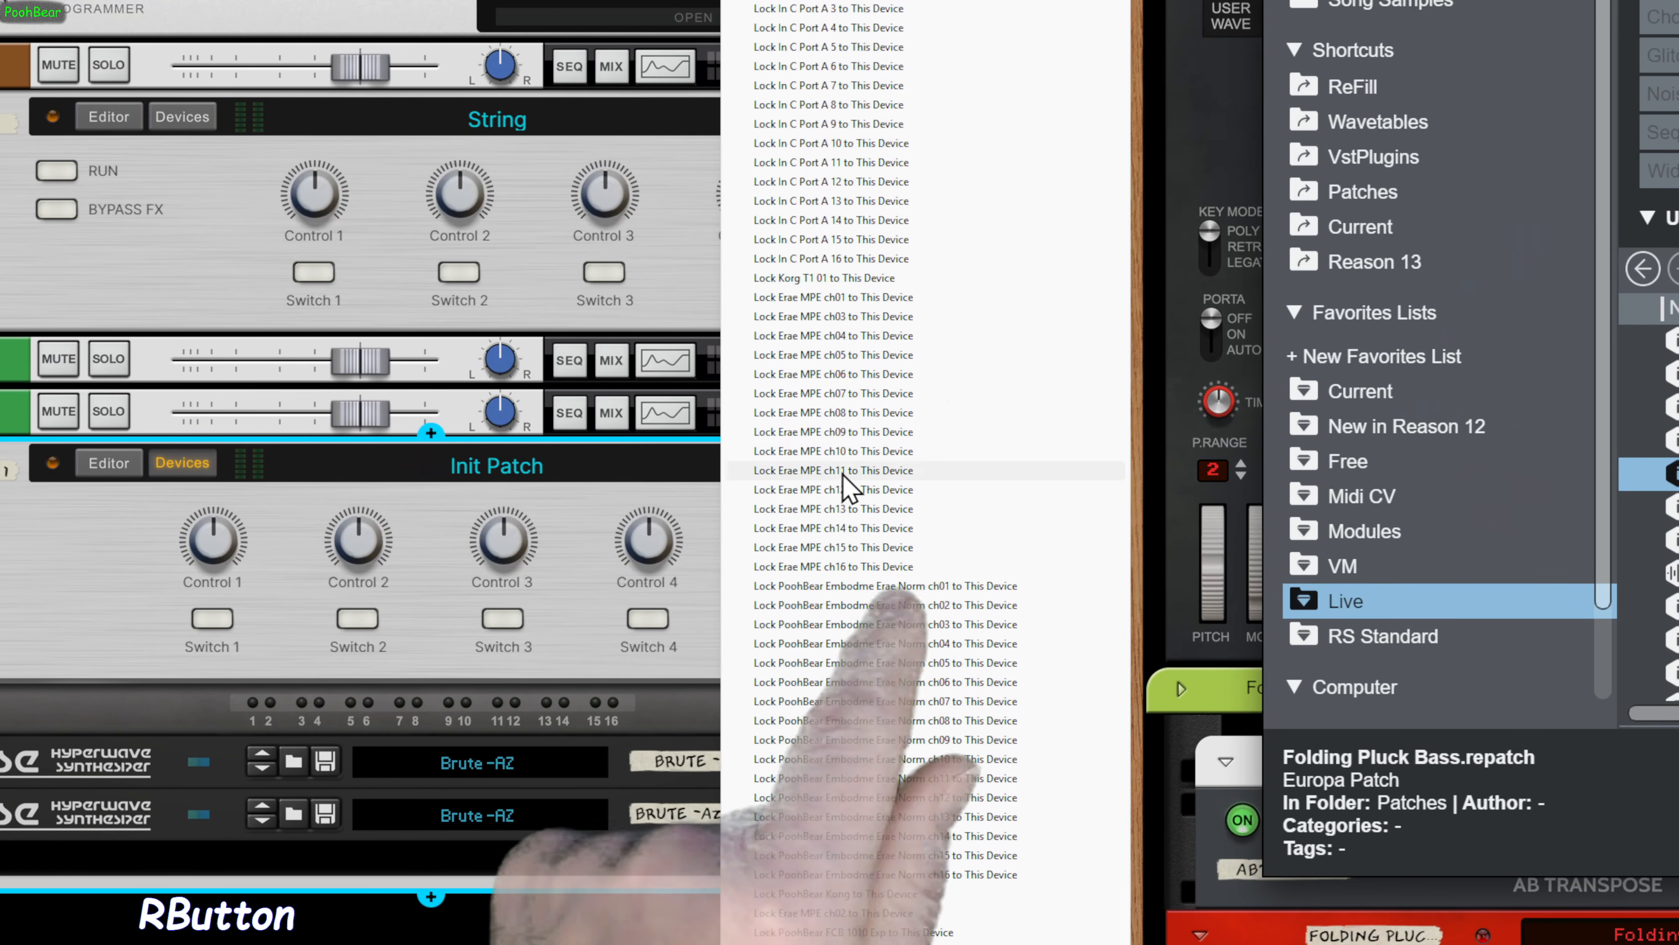
click(834, 28)
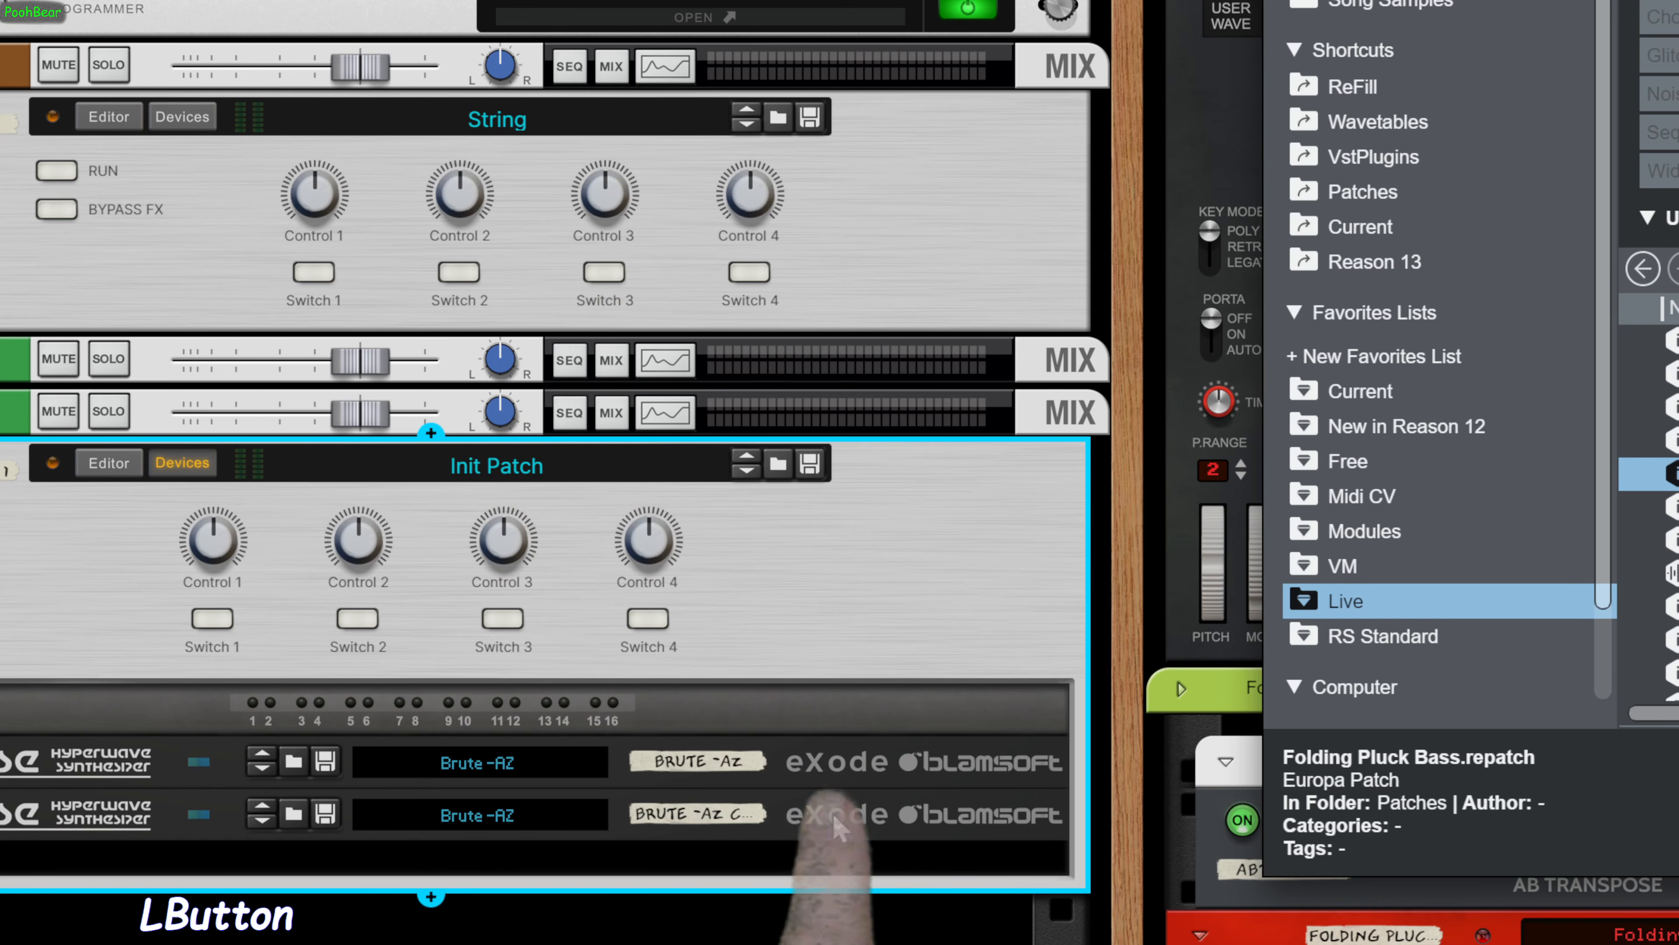
right_click(845, 772)
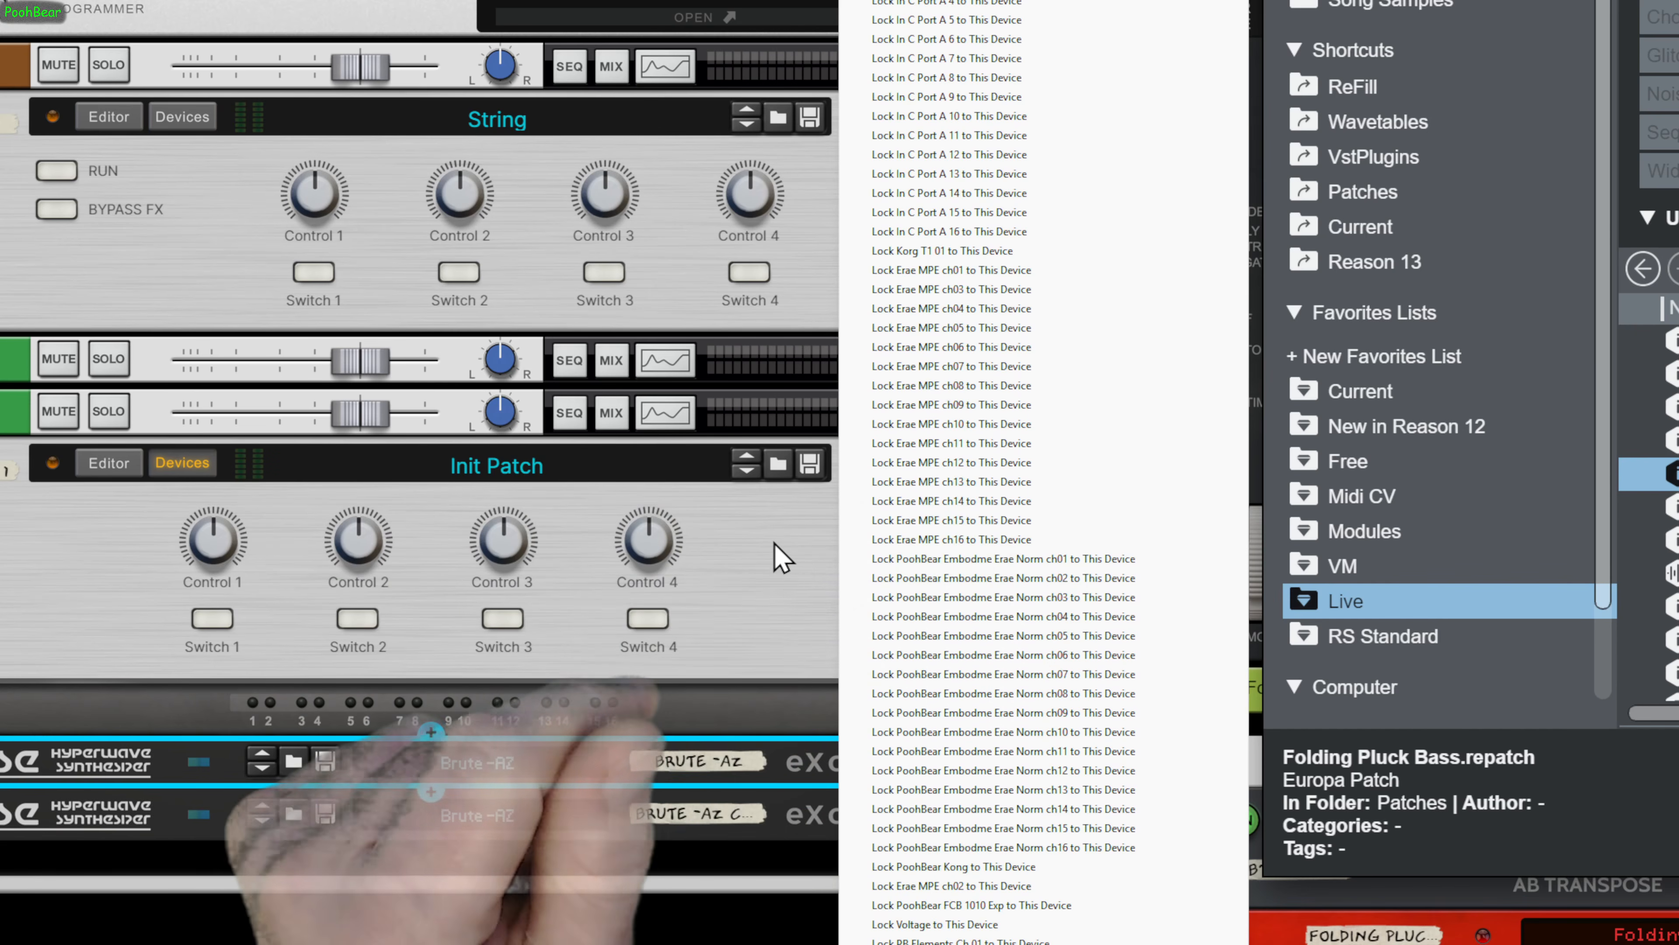
click(781, 556)
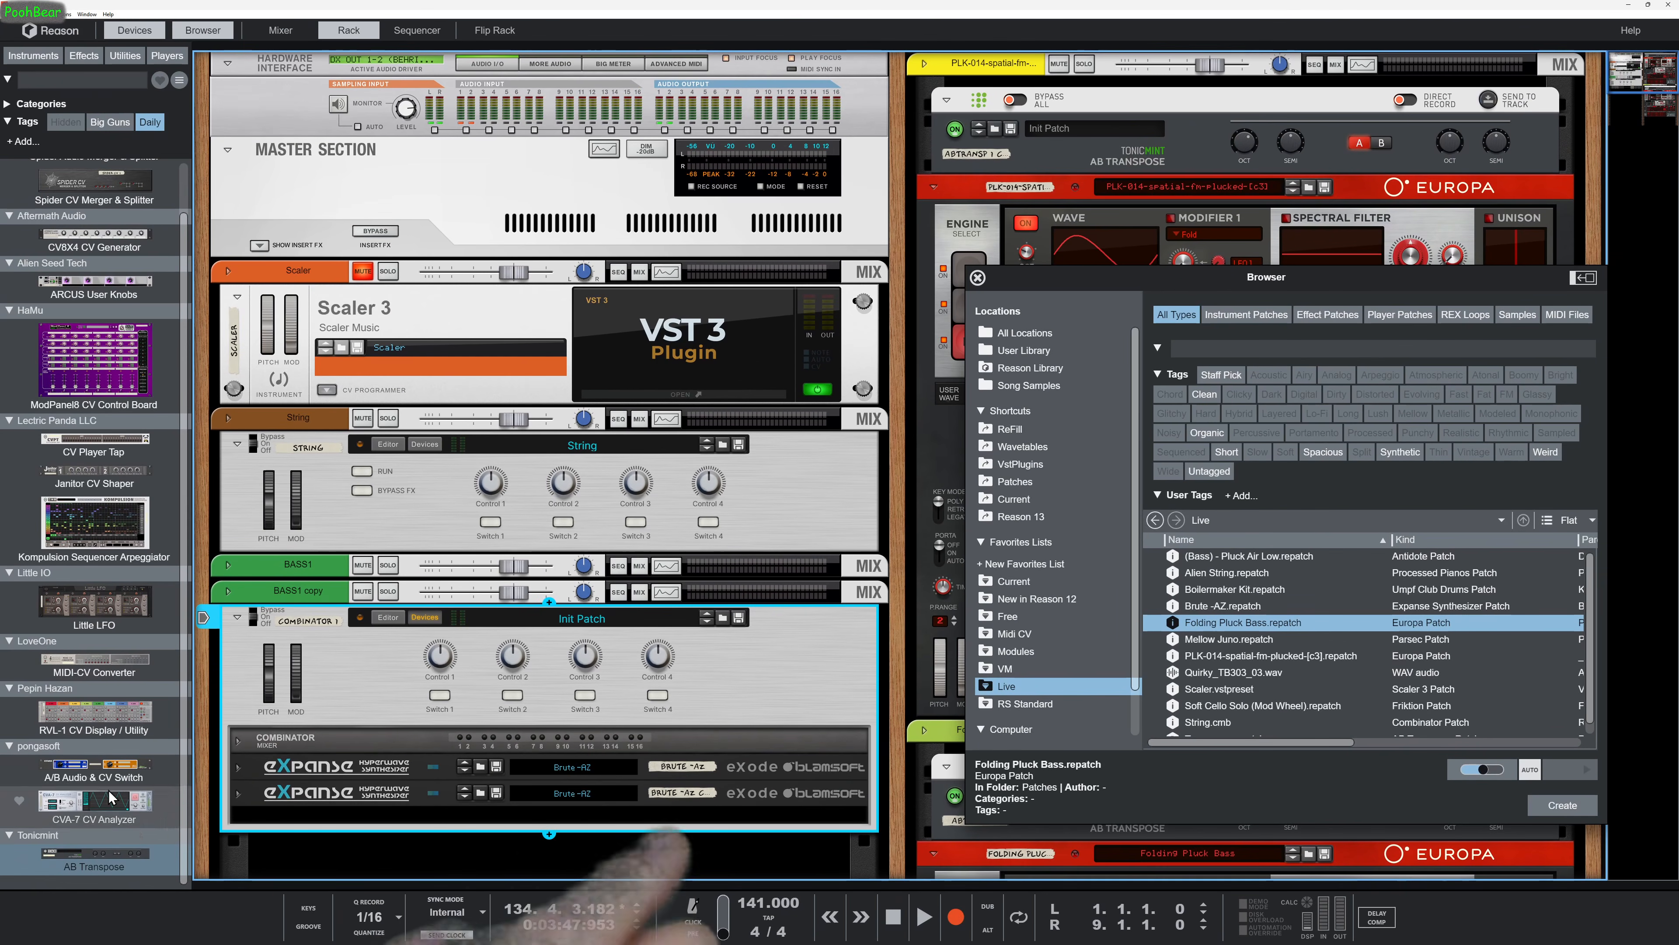
Insert an AB Transpose player on the first Expanse inside the Combinator and a Kompulsion Sequencer Arpeggiator above it
drag(94, 857, 493, 777)
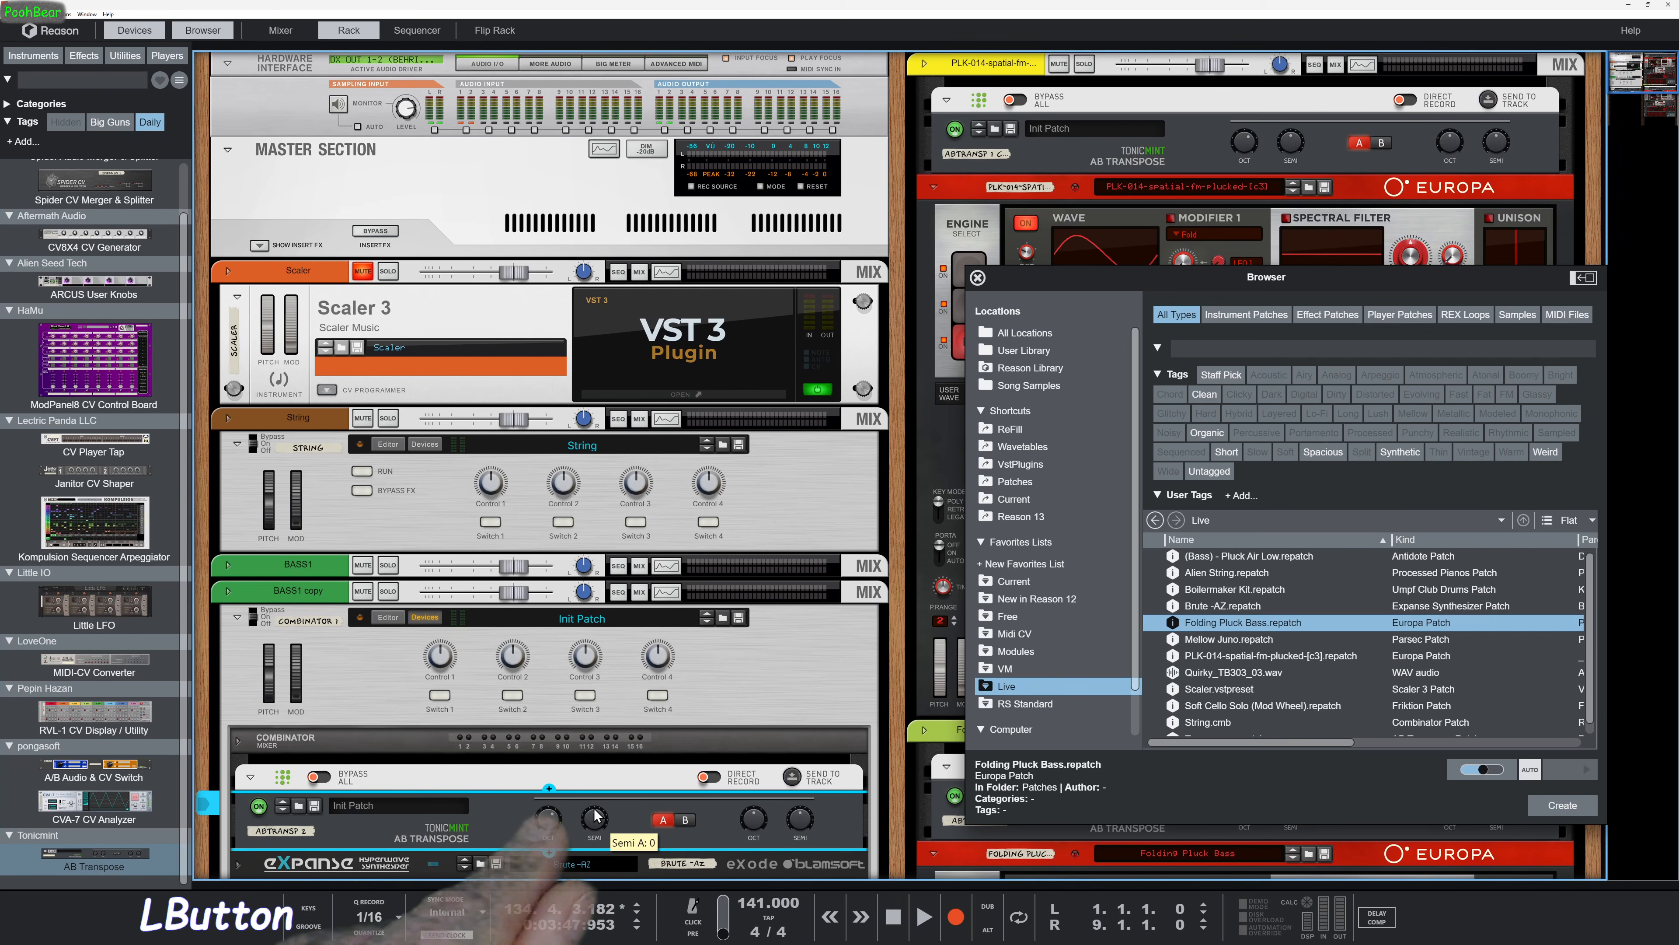
drag(147, 542, 556, 795)
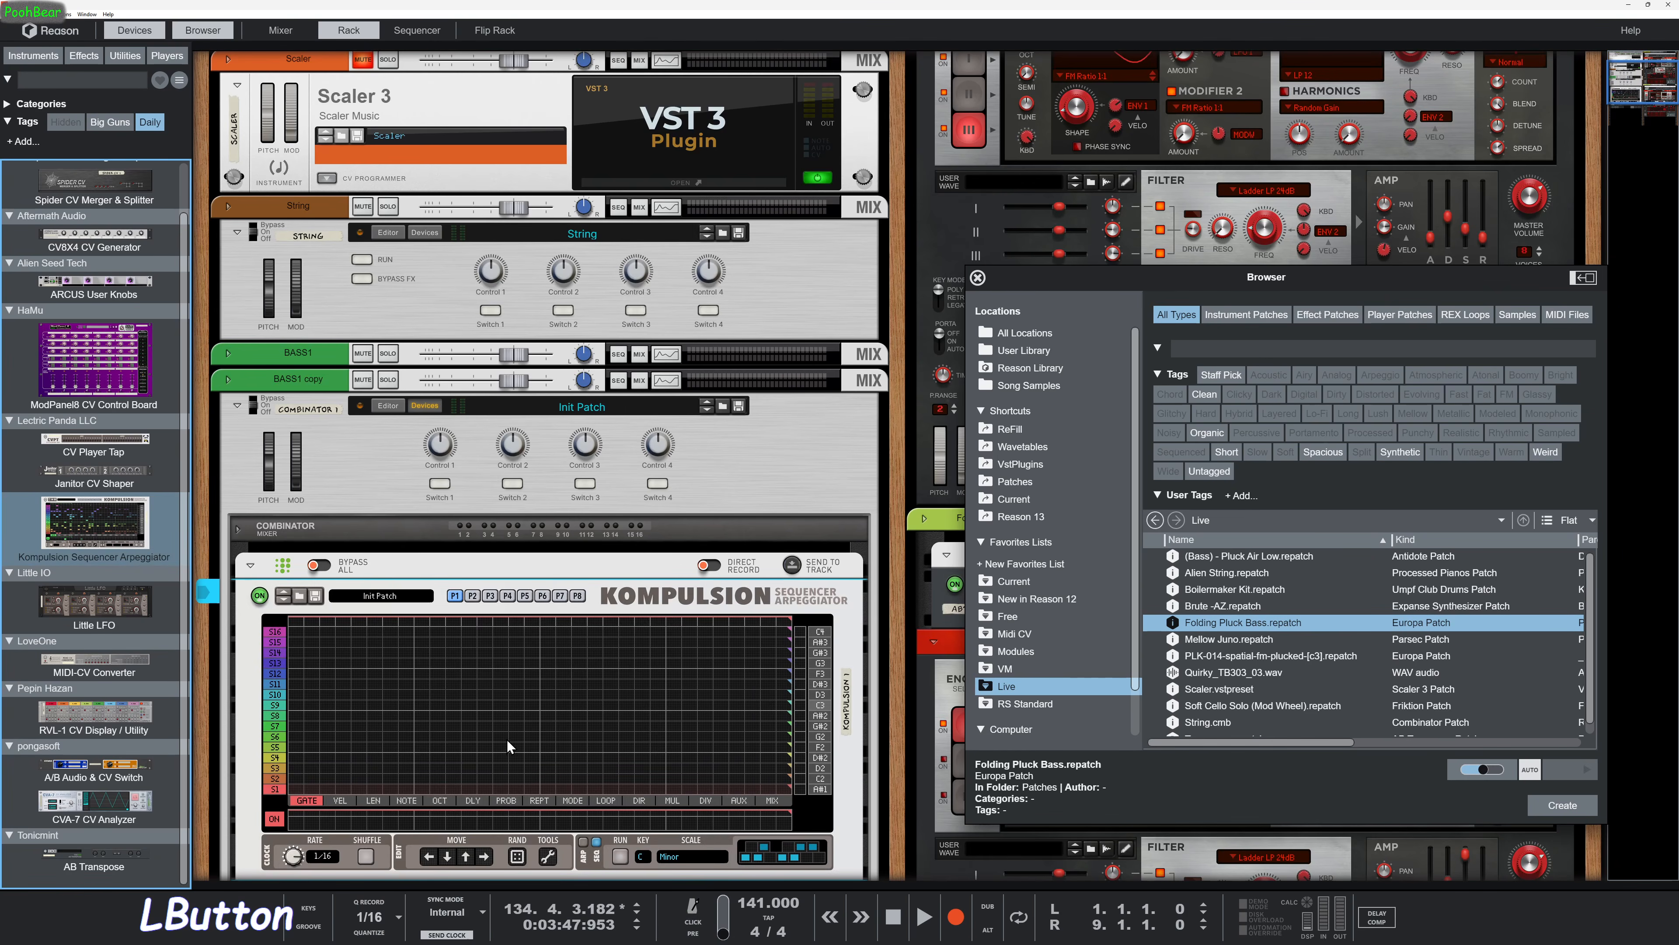
scroll(506, 739, down, 3)
scroll(483, 697, down, 3)
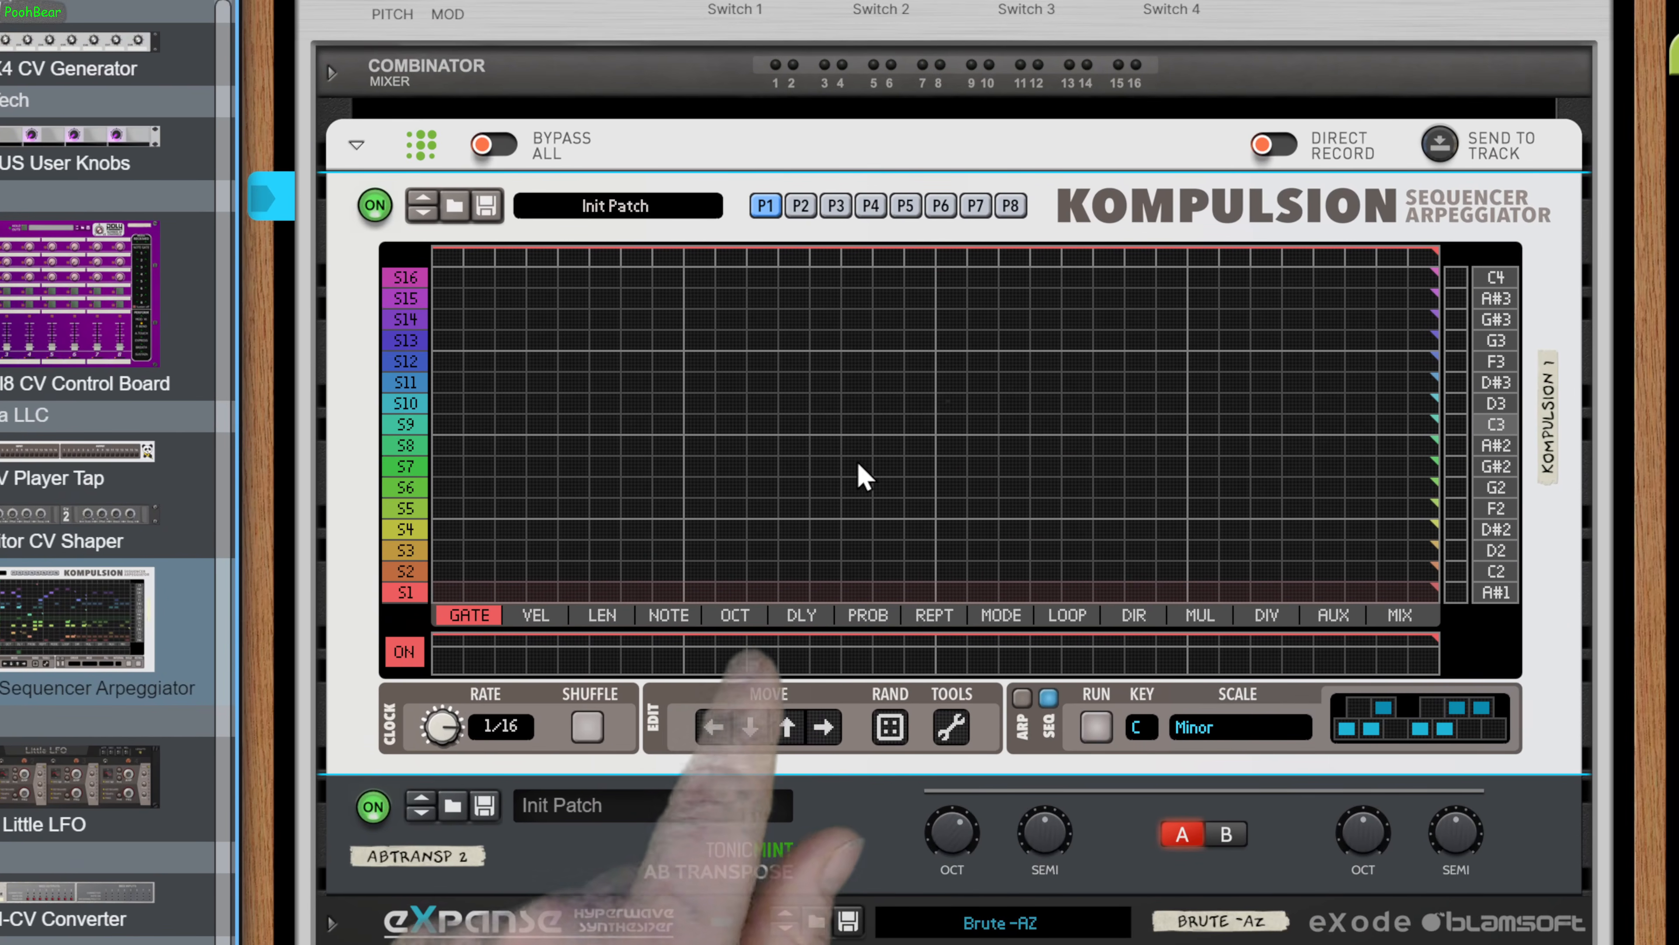
Switch Kompulsion to arpeggiator mode and redraw the octave values across lane S10
click(732, 619)
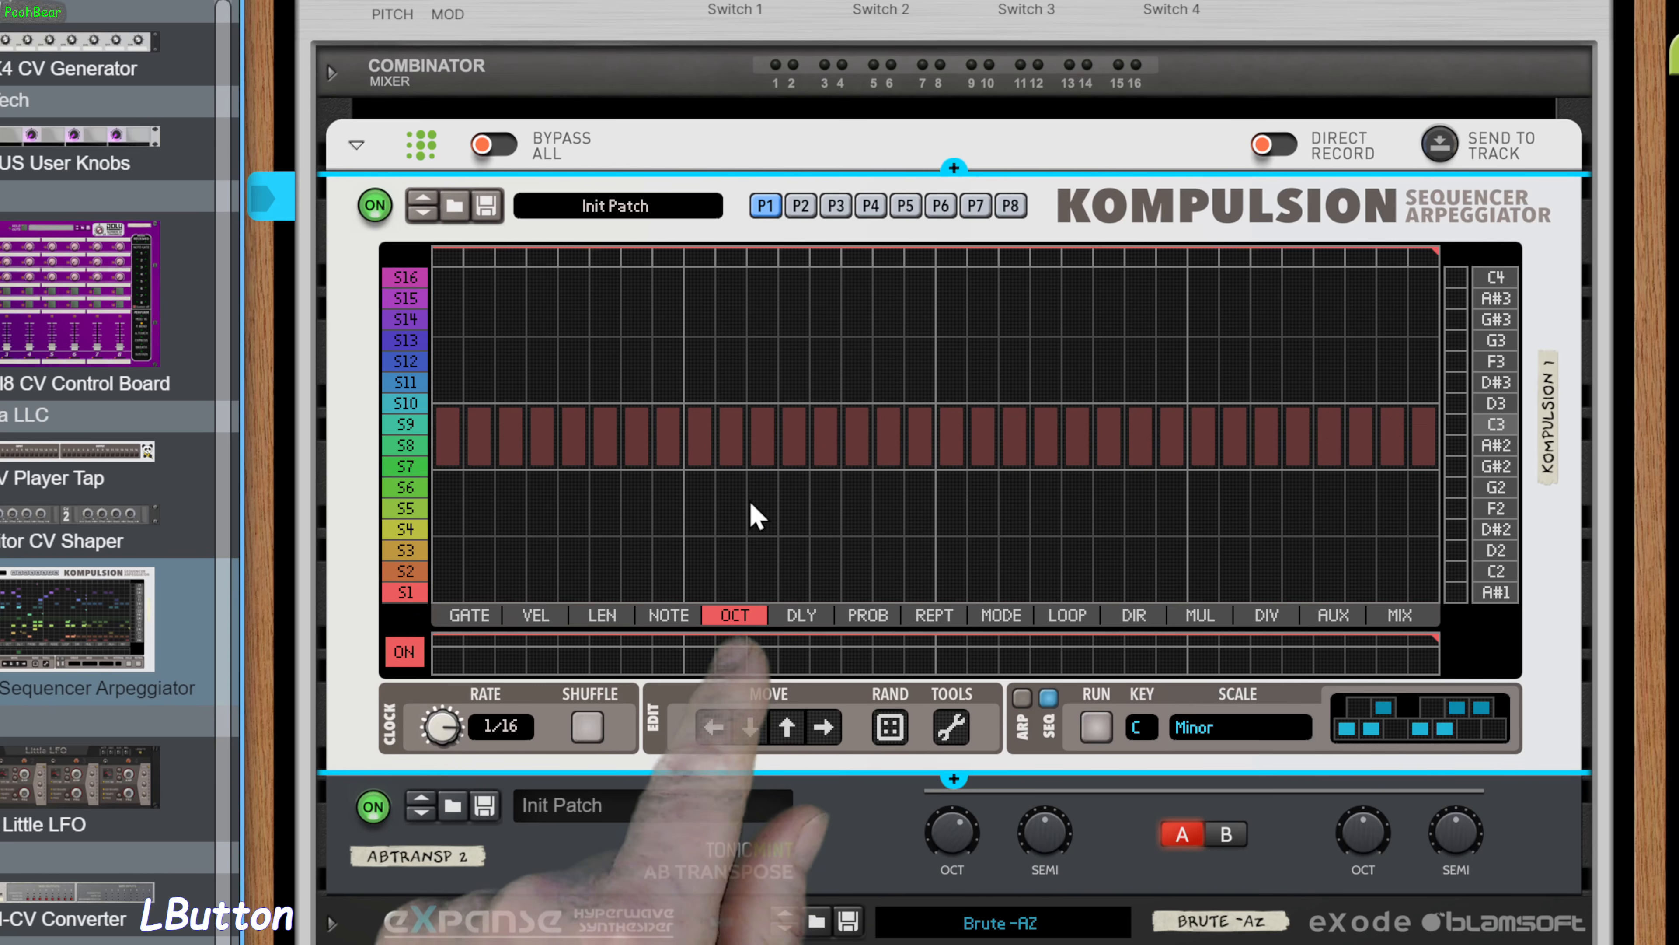
click(405, 404)
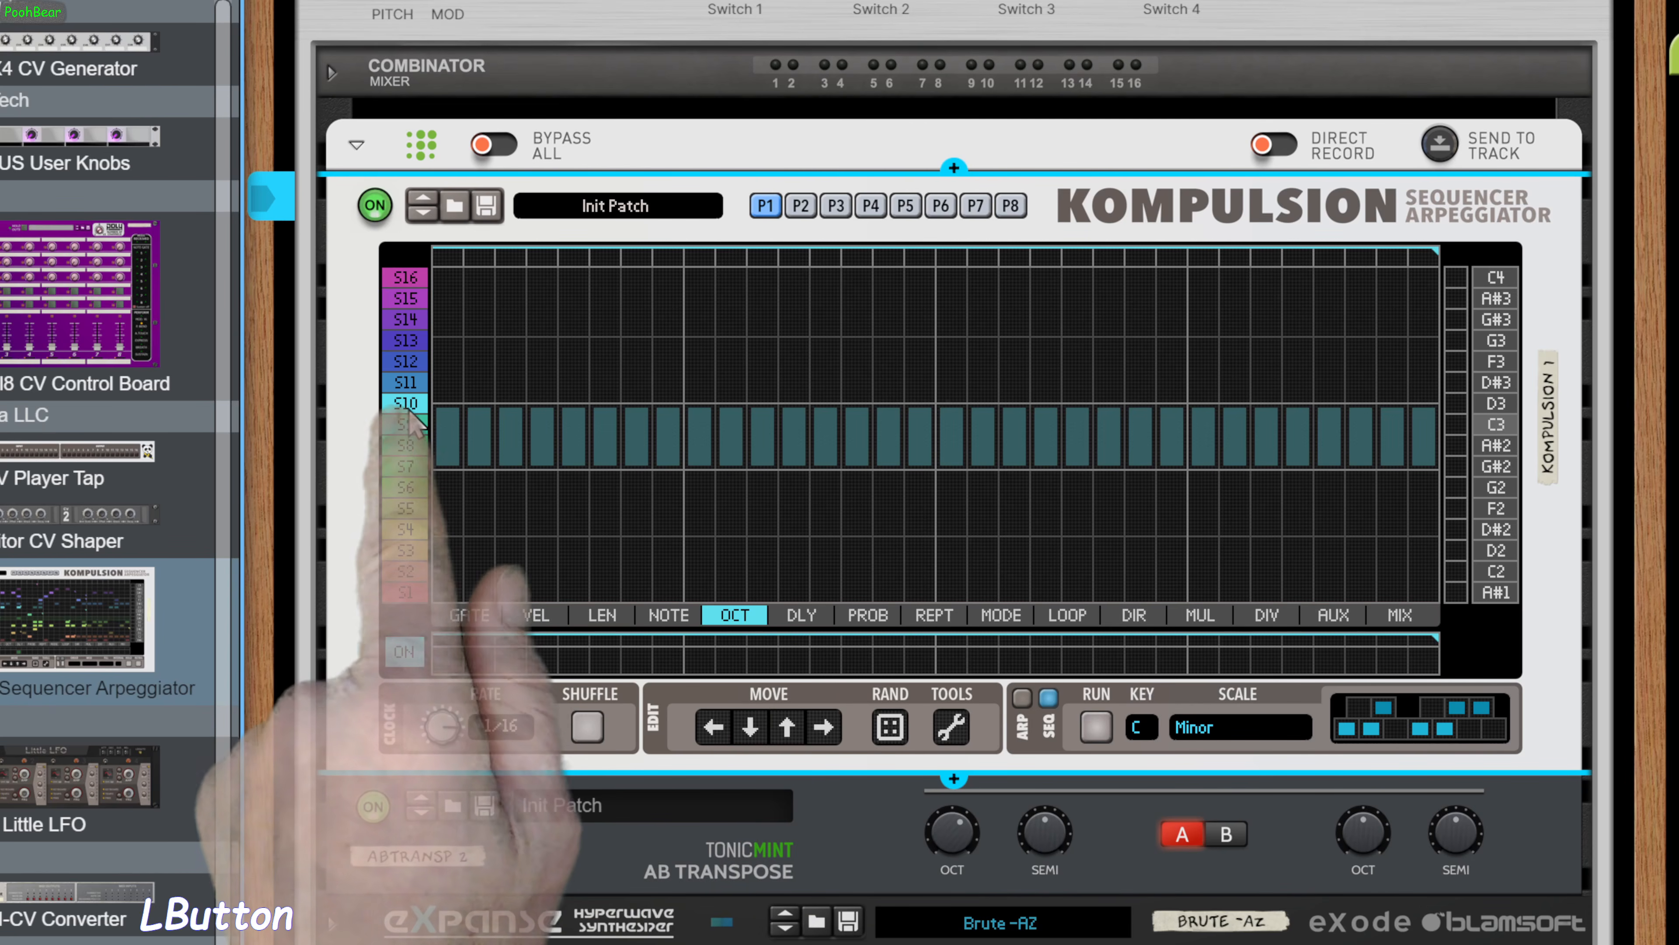
click(1021, 697)
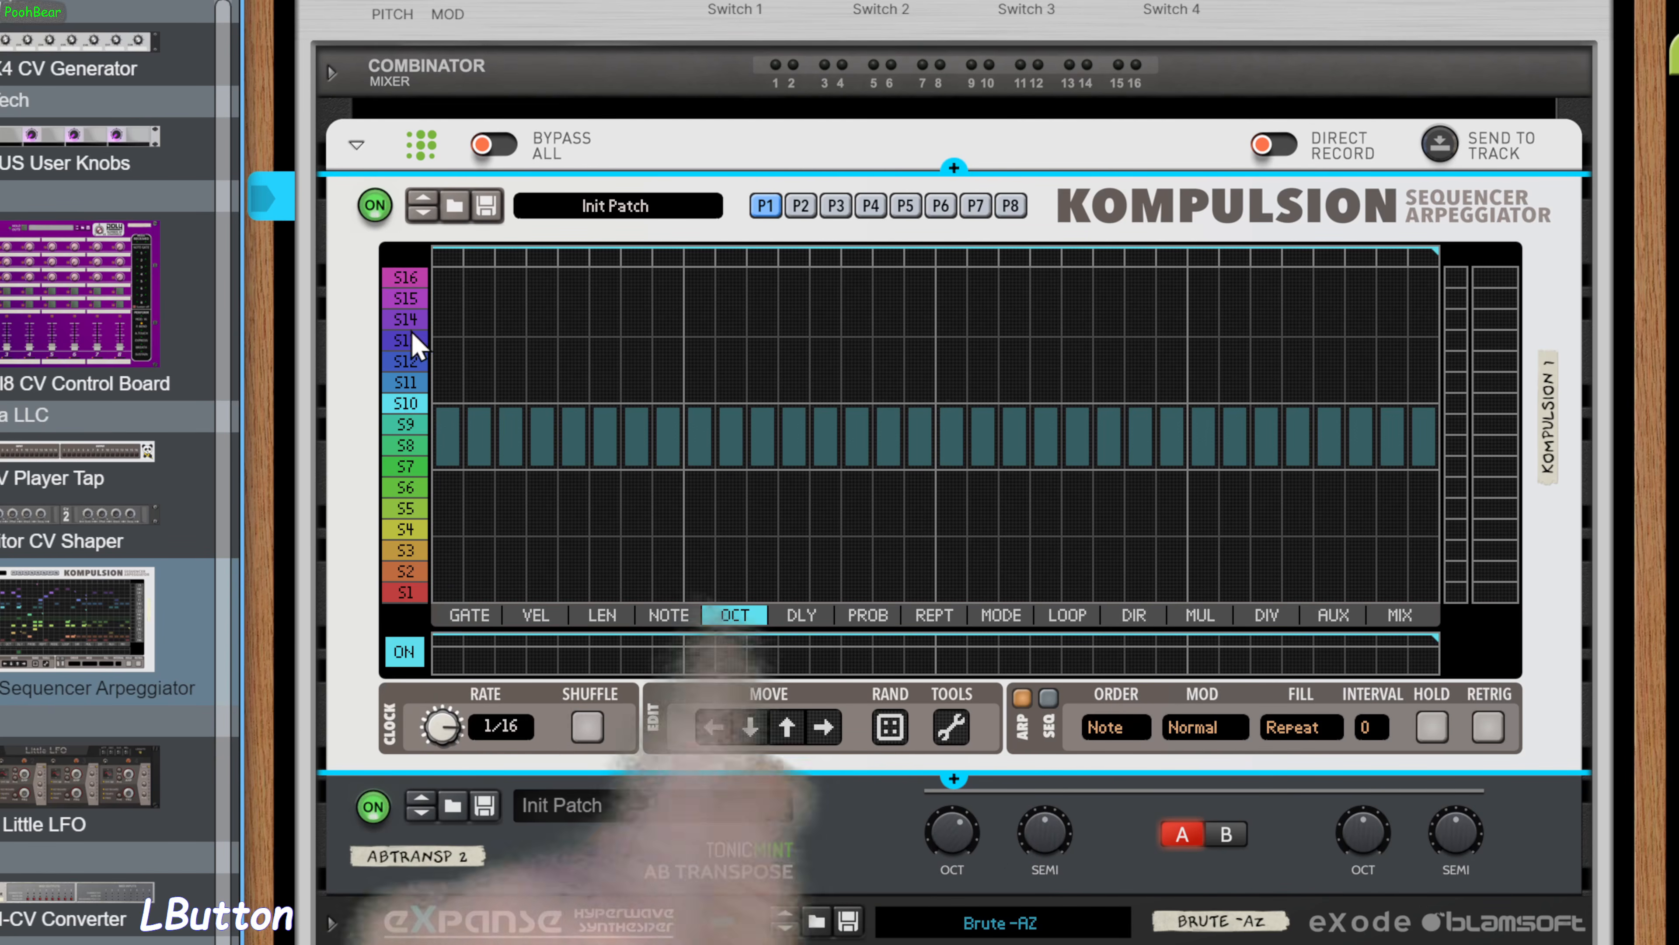
mouse_move(442, 395)
mouse_down()
mouse_move(442, 348)
mouse_move(1013, 405)
mouse_move(1476, 404)
mouse_up()
Draw Kompulsion gates on lane S9 at steps 1–4 and 7–8, and on lane S10 at steps 5–6
click(407, 443)
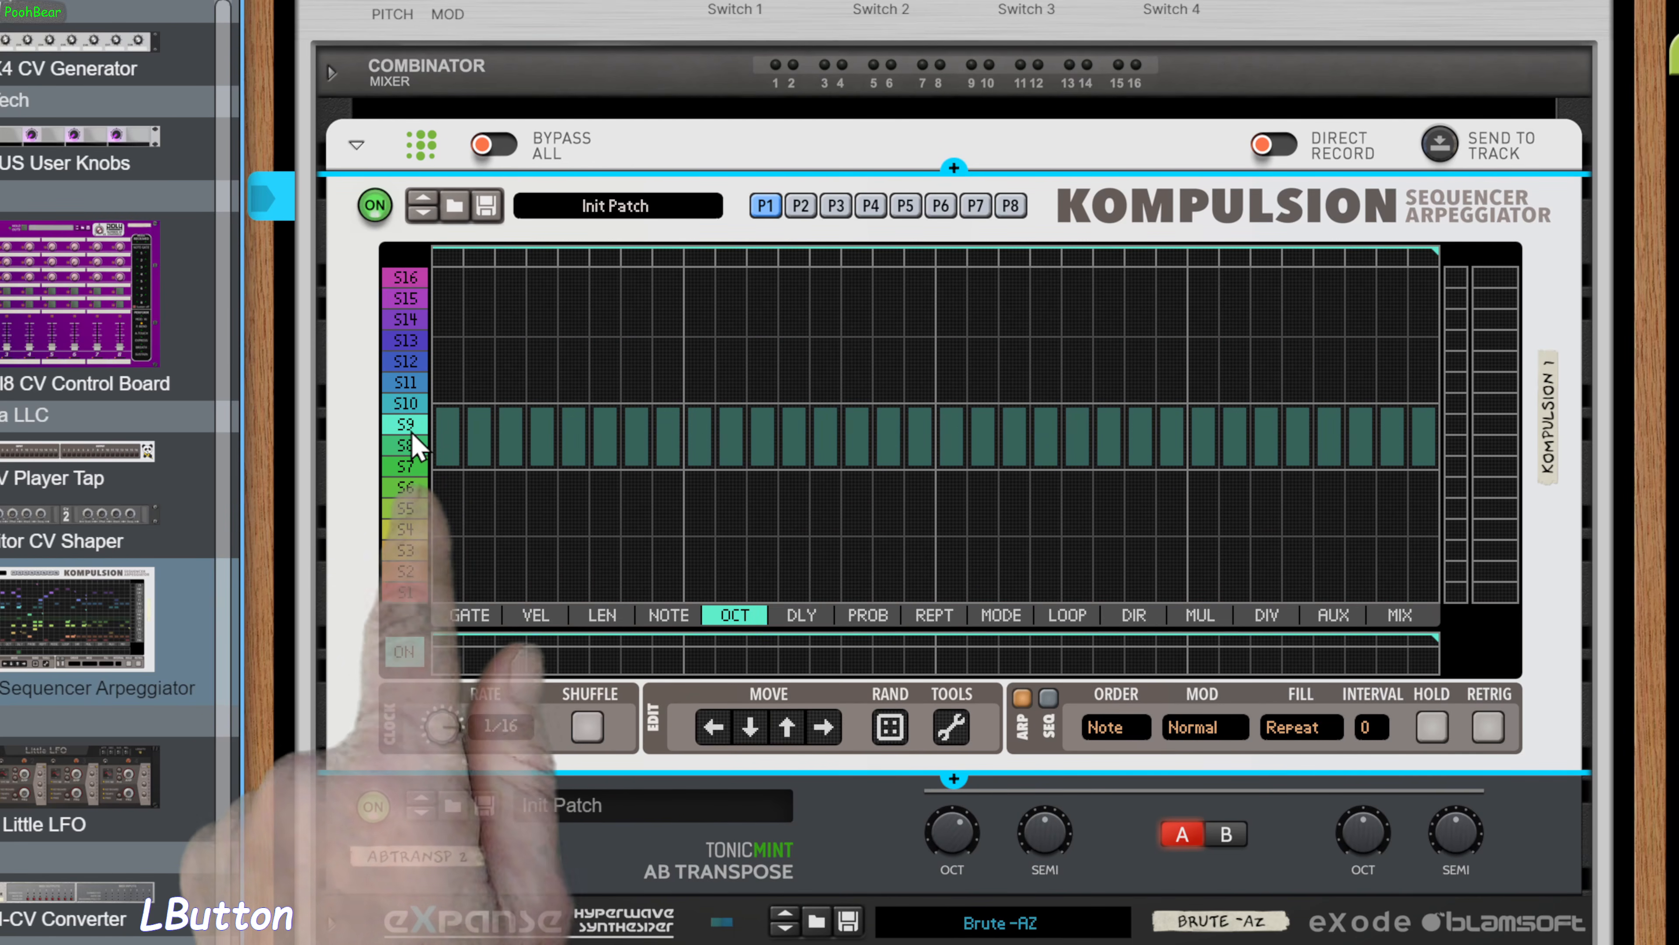
click(470, 616)
mouse_move(452, 424)
mouse_down()
mouse_move(543, 443)
mouse_move(541, 413)
mouse_move(541, 444)
mouse_move(557, 399)
mouse_move(652, 425)
mouse_up()
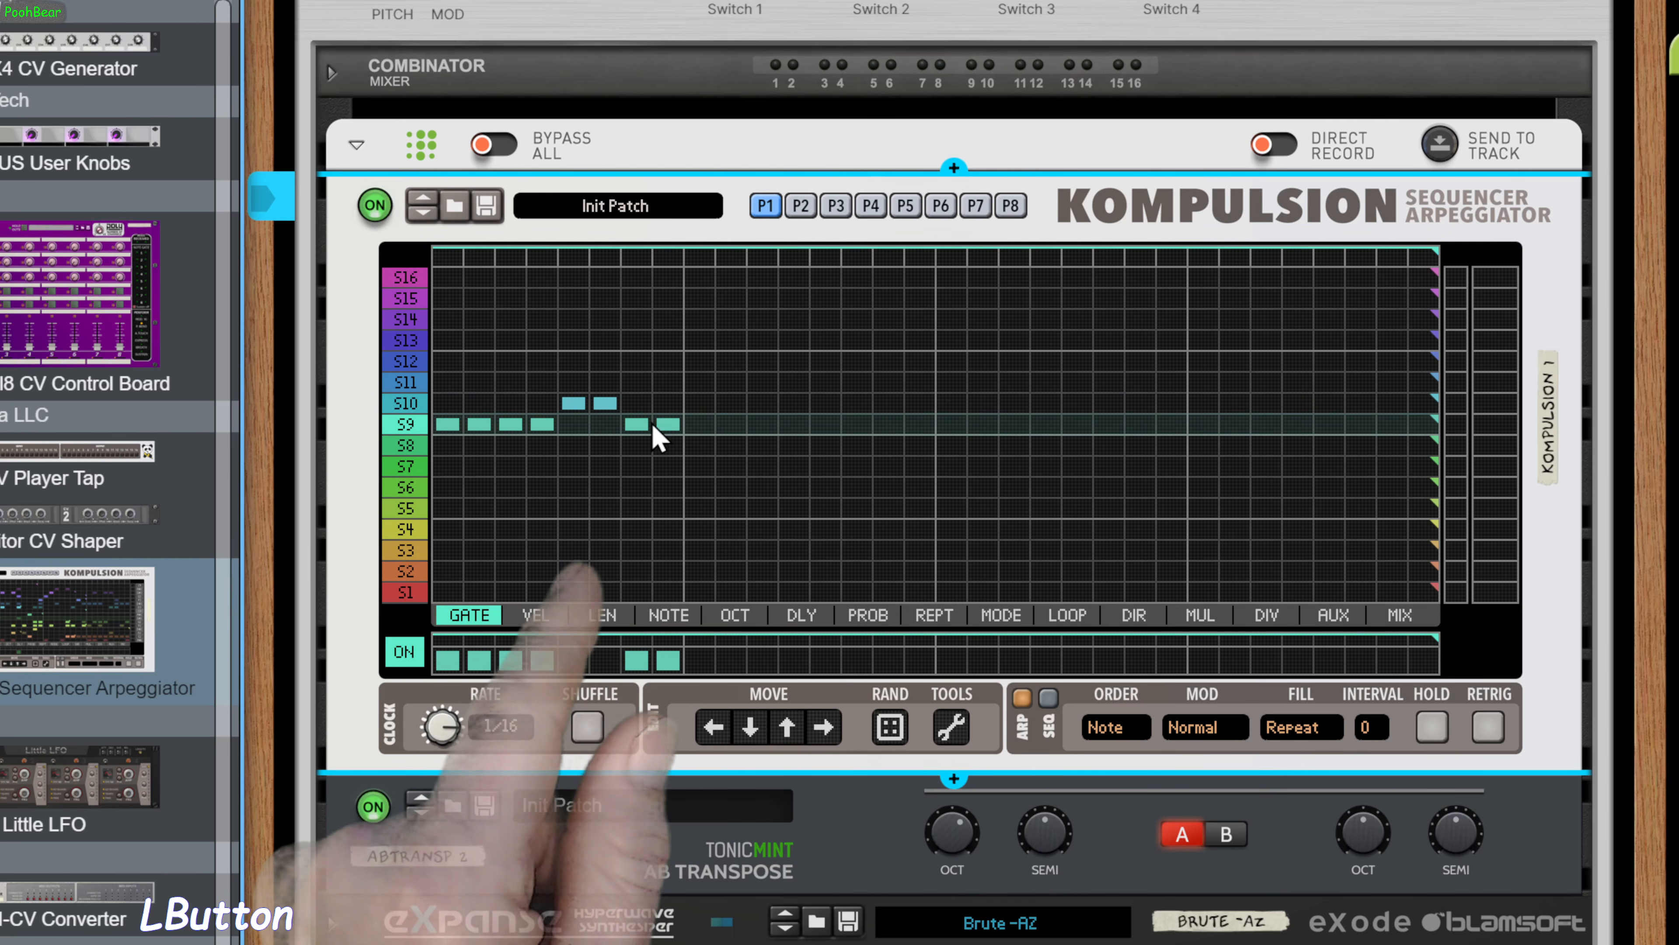
Extend the Kompulsion gates on lane S9 at steps 11–12, 15, 17, 19–20, 23–24, 27–28 and 31–32, and on S10 at 13–14, 21–22 and 29–30
click(764, 425)
drag(823, 402, 858, 401)
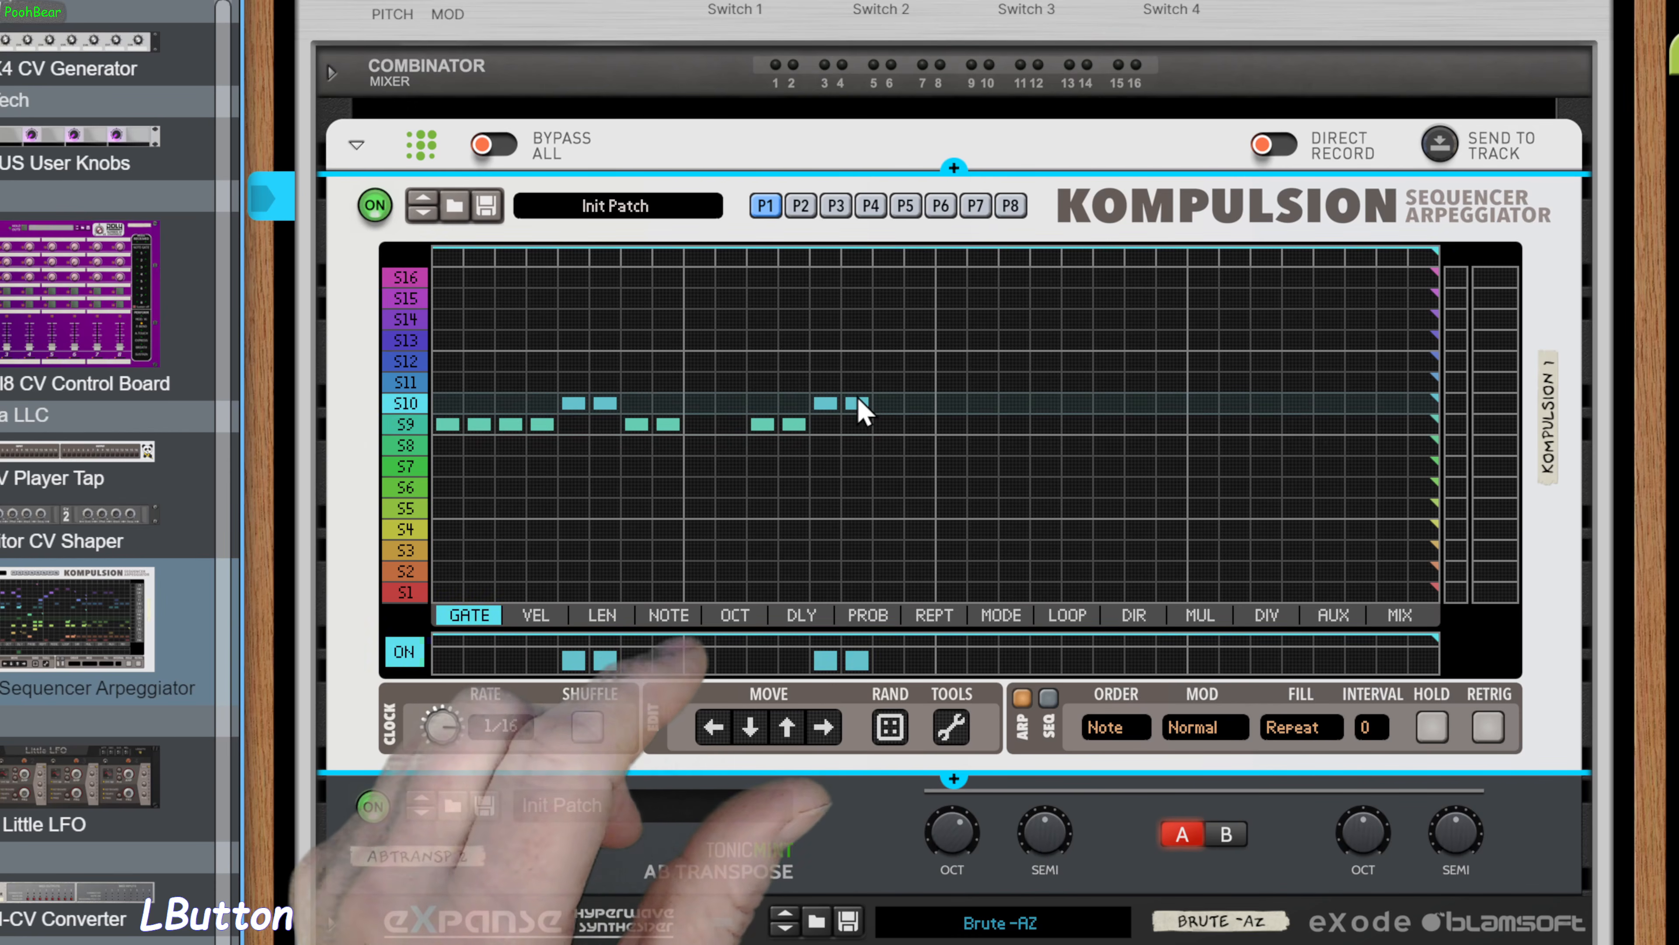
click(886, 424)
click(953, 424)
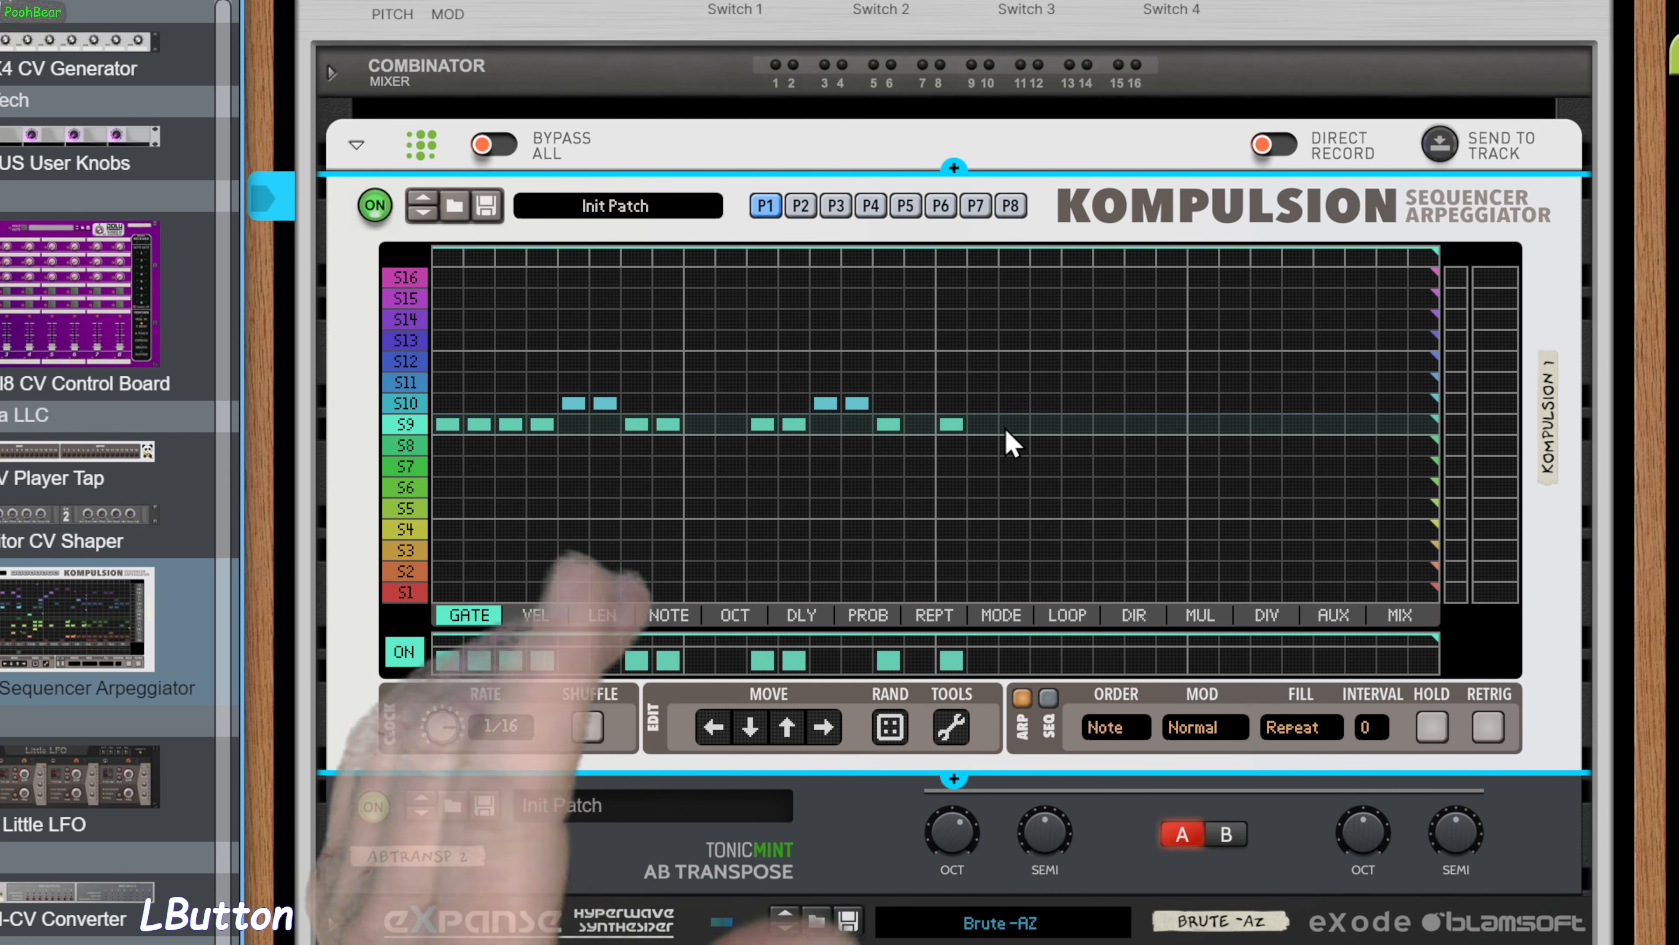
click(1077, 402)
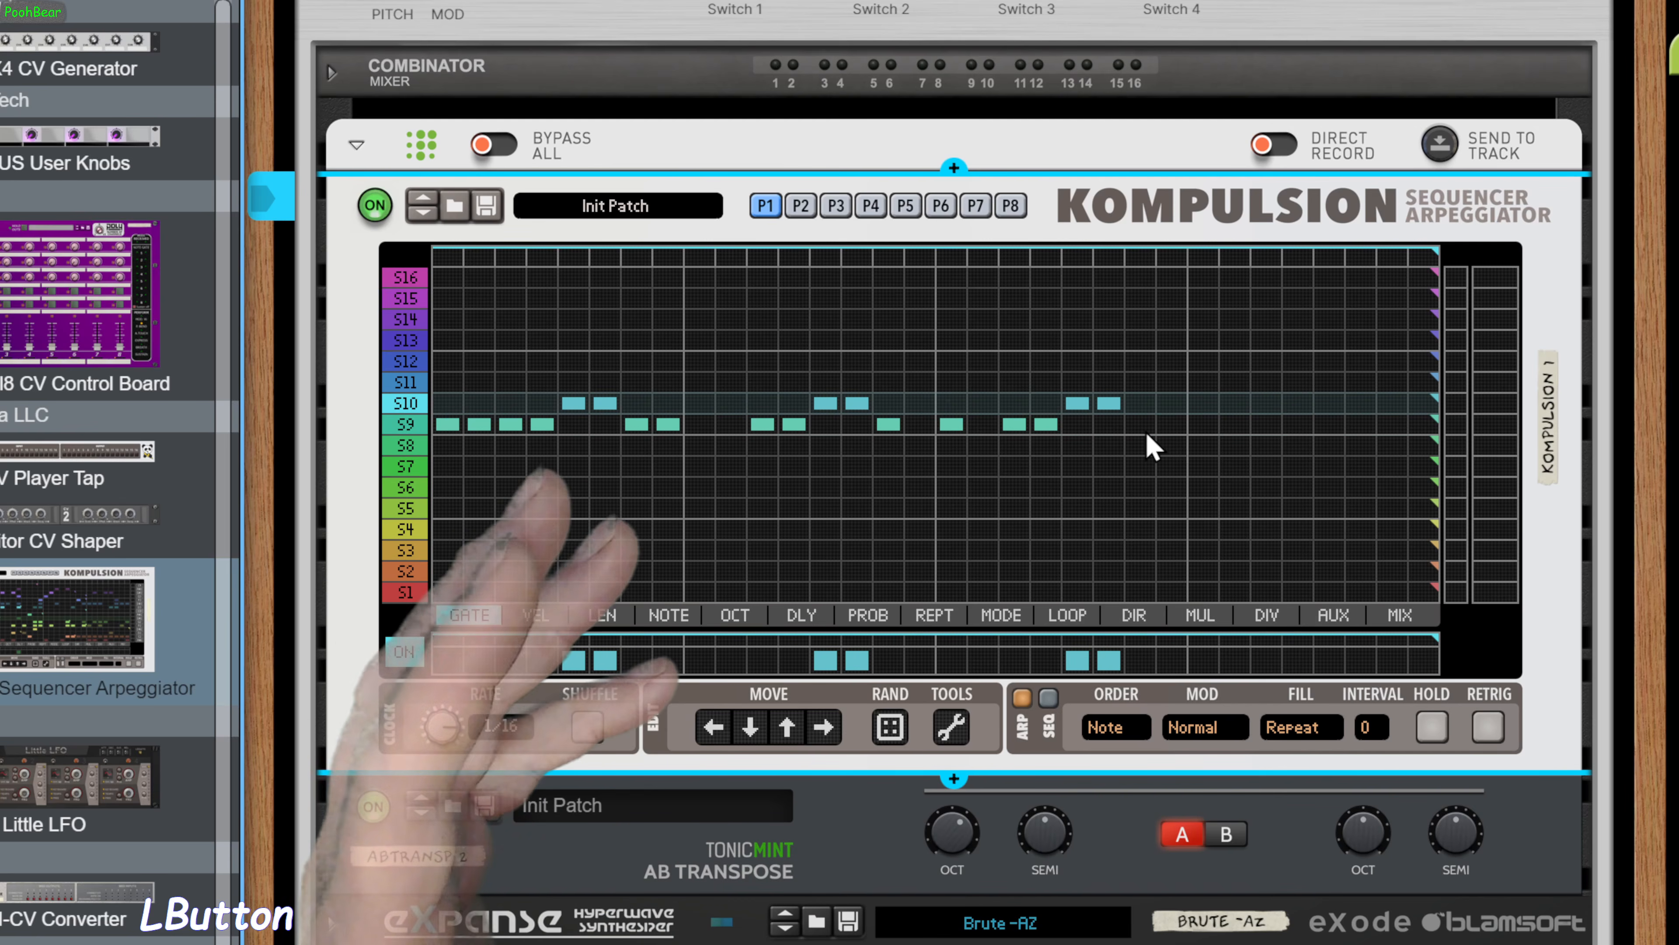
drag(1140, 425, 1171, 424)
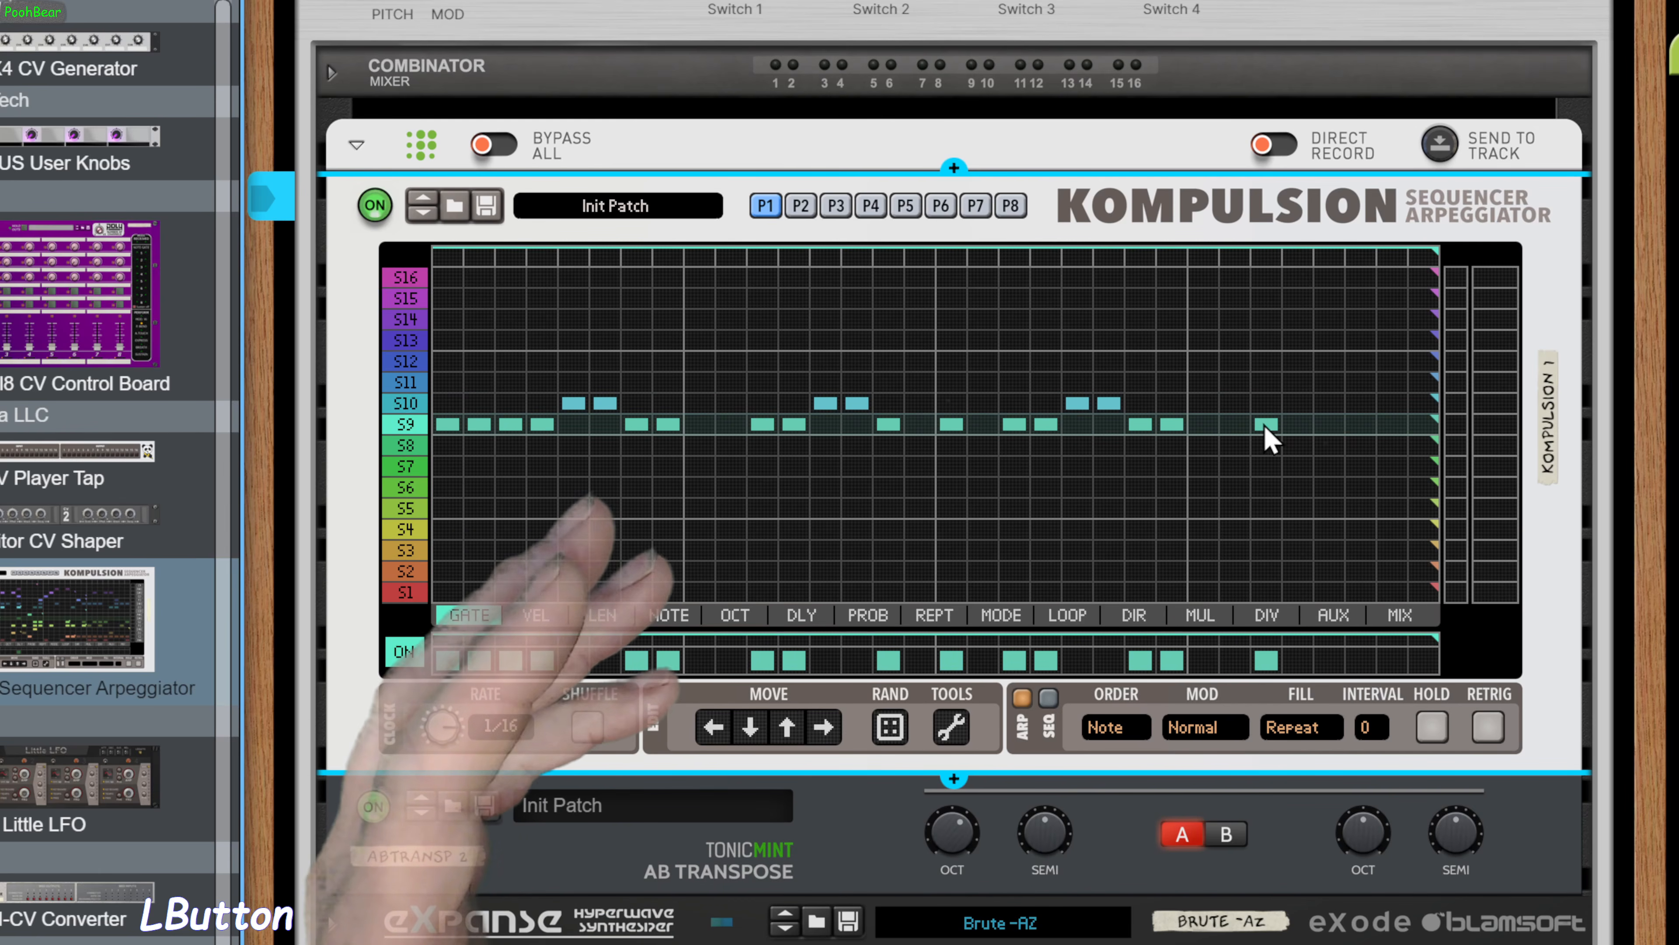
drag(1328, 408, 1423, 425)
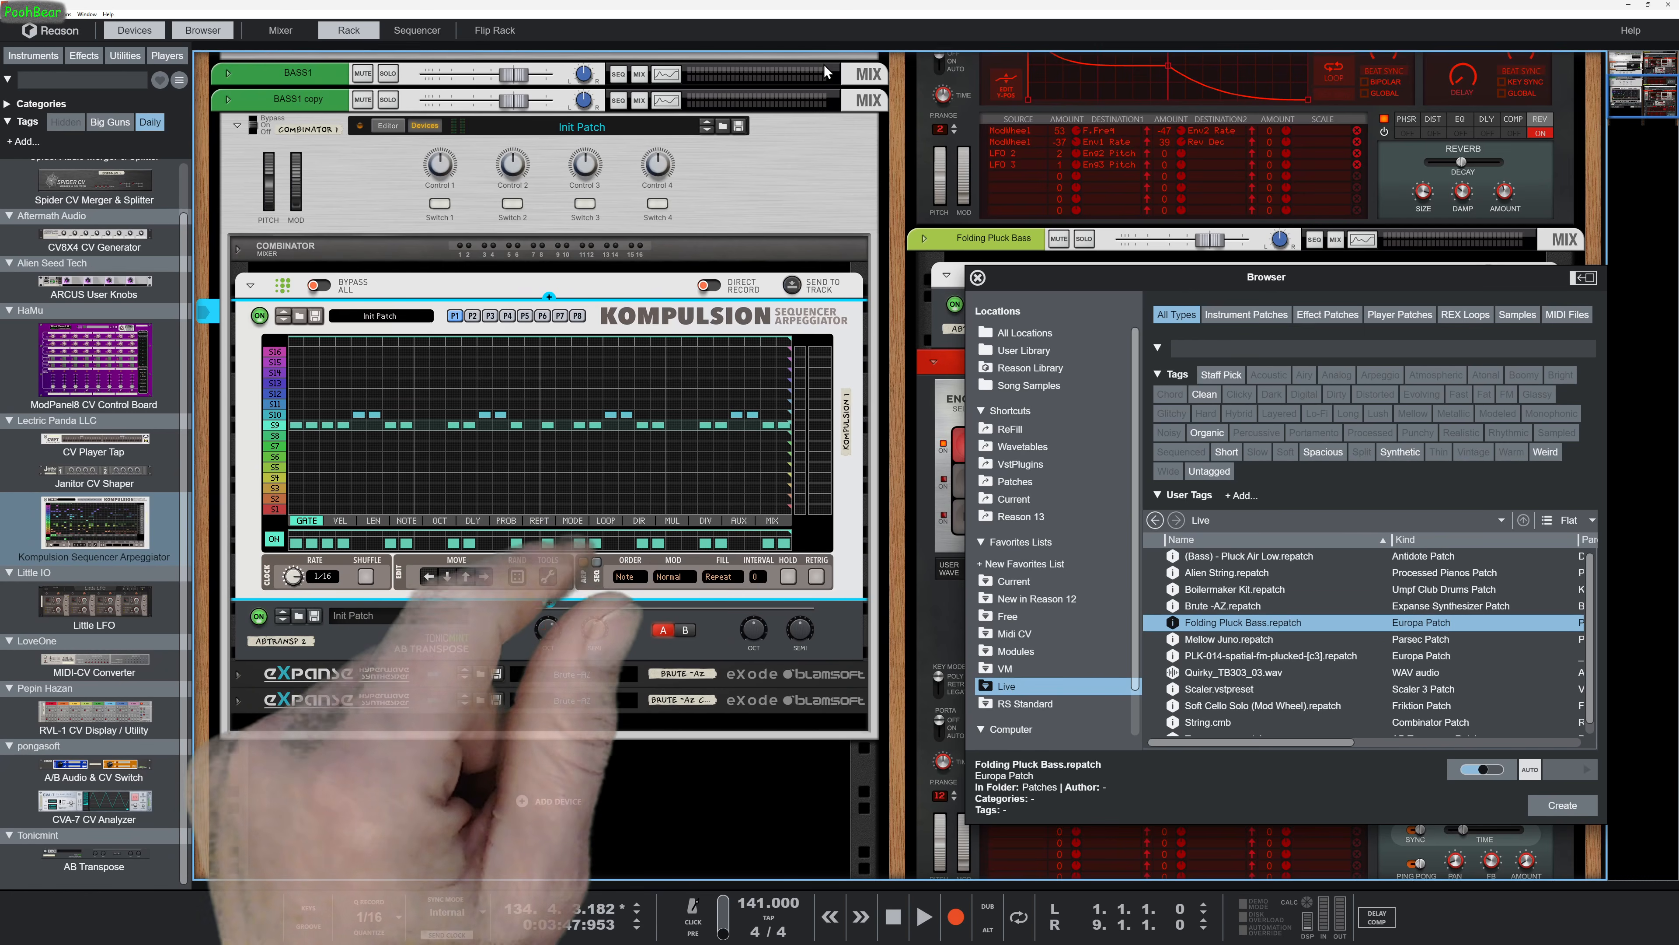
Show the mixer channels beside the rack and route BASS1 and BASS1 copy to a new output bus
drag(823, 48, 826, 328)
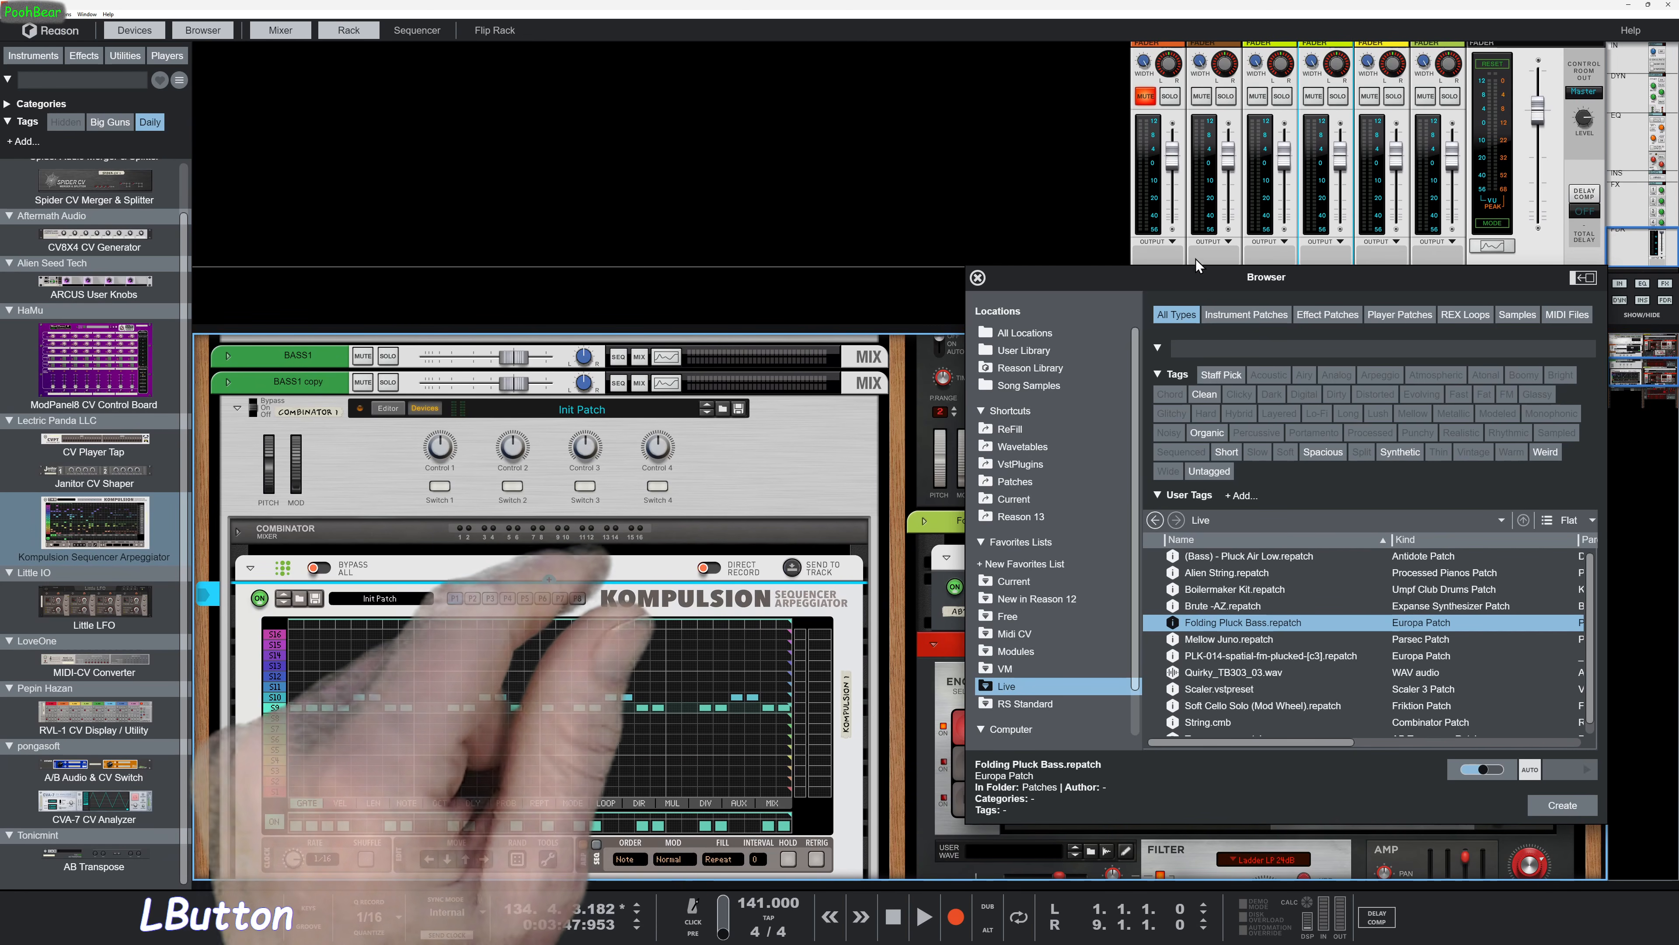
click(977, 278)
click(1262, 314)
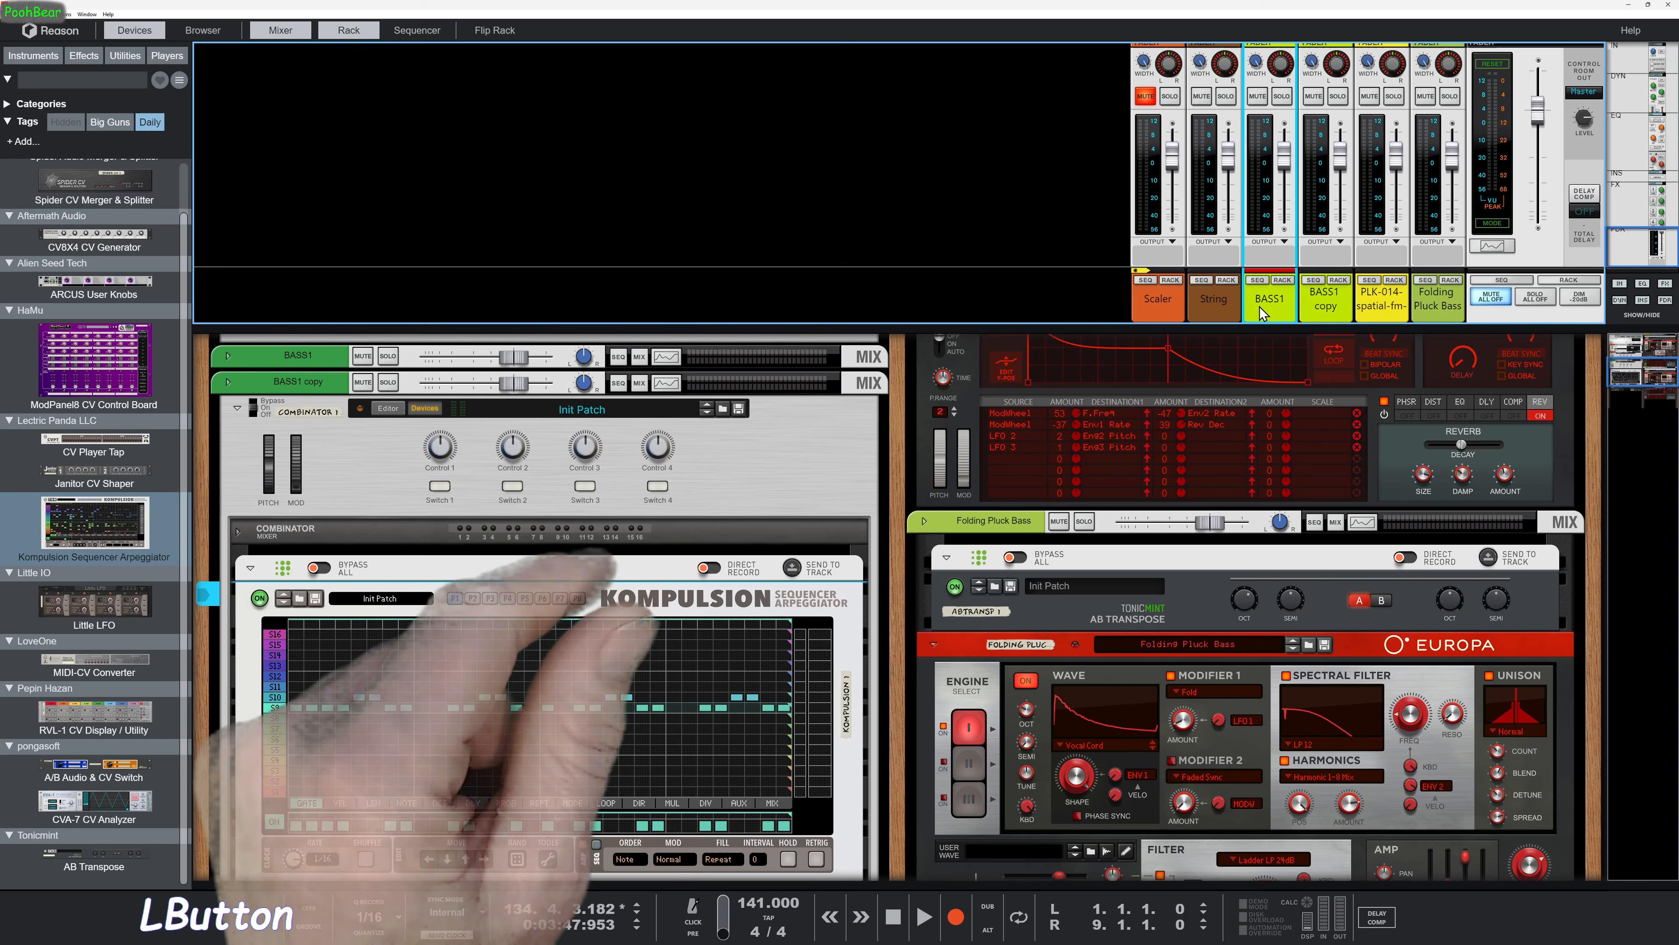
ctrl+click(1319, 309)
click(1322, 242)
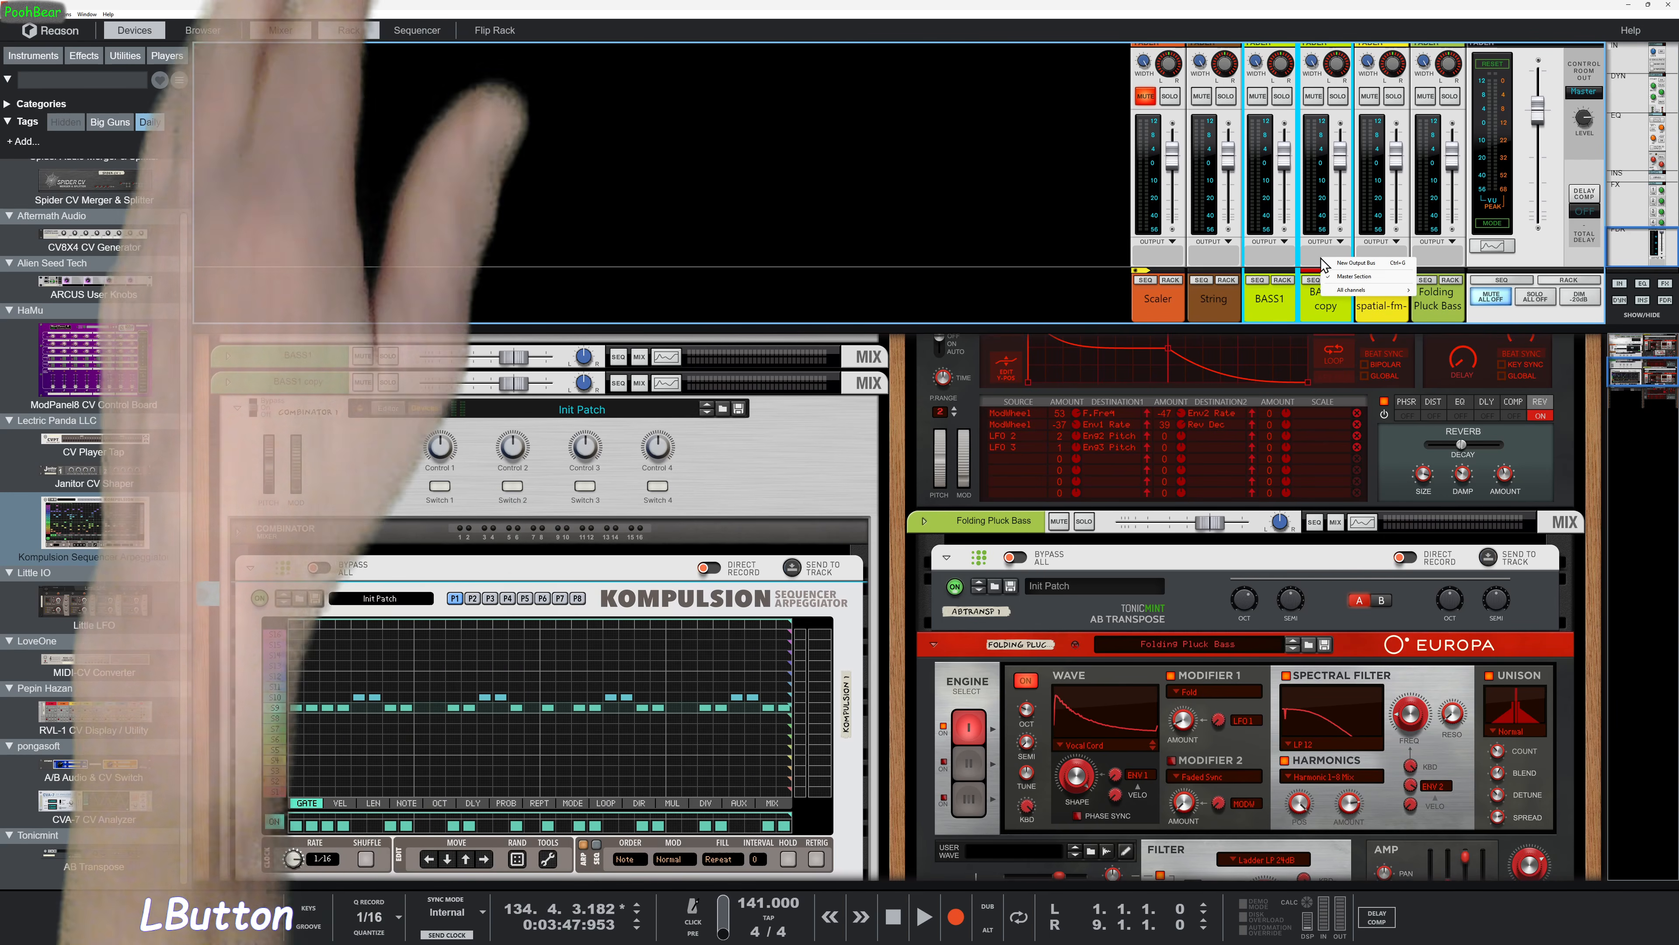
click(1325, 264)
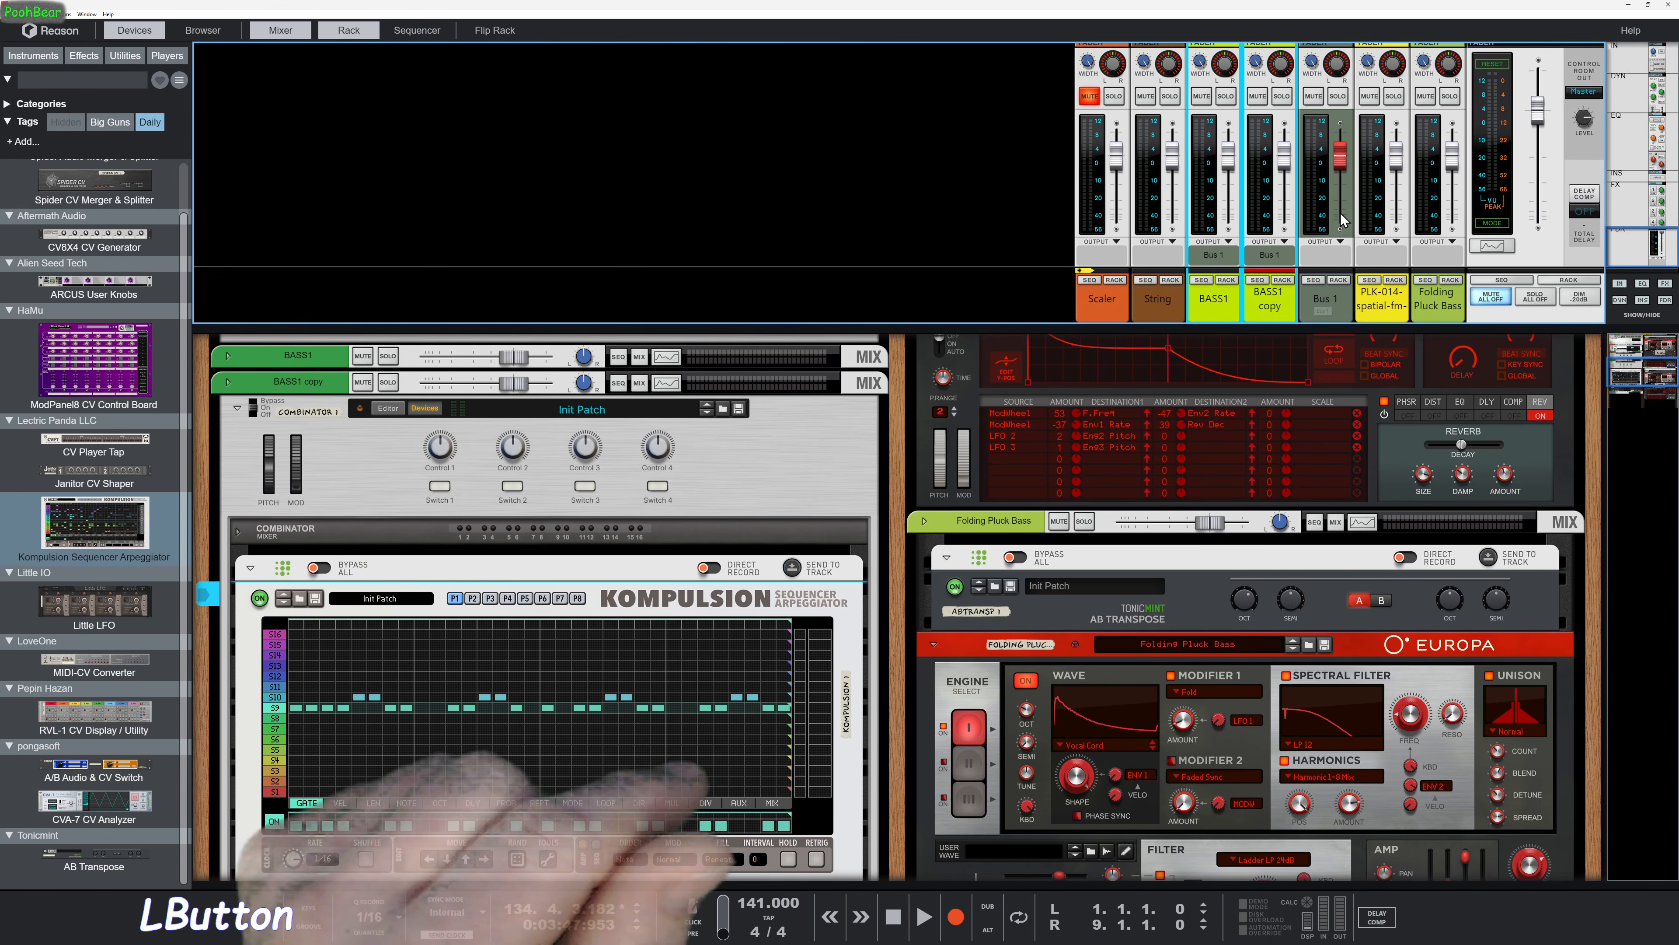
Play the bass parts with Bus 1 soloed and raise the Kompulsion note lengths on lane S9 to near maximum
scroll(633, 595, down, 6)
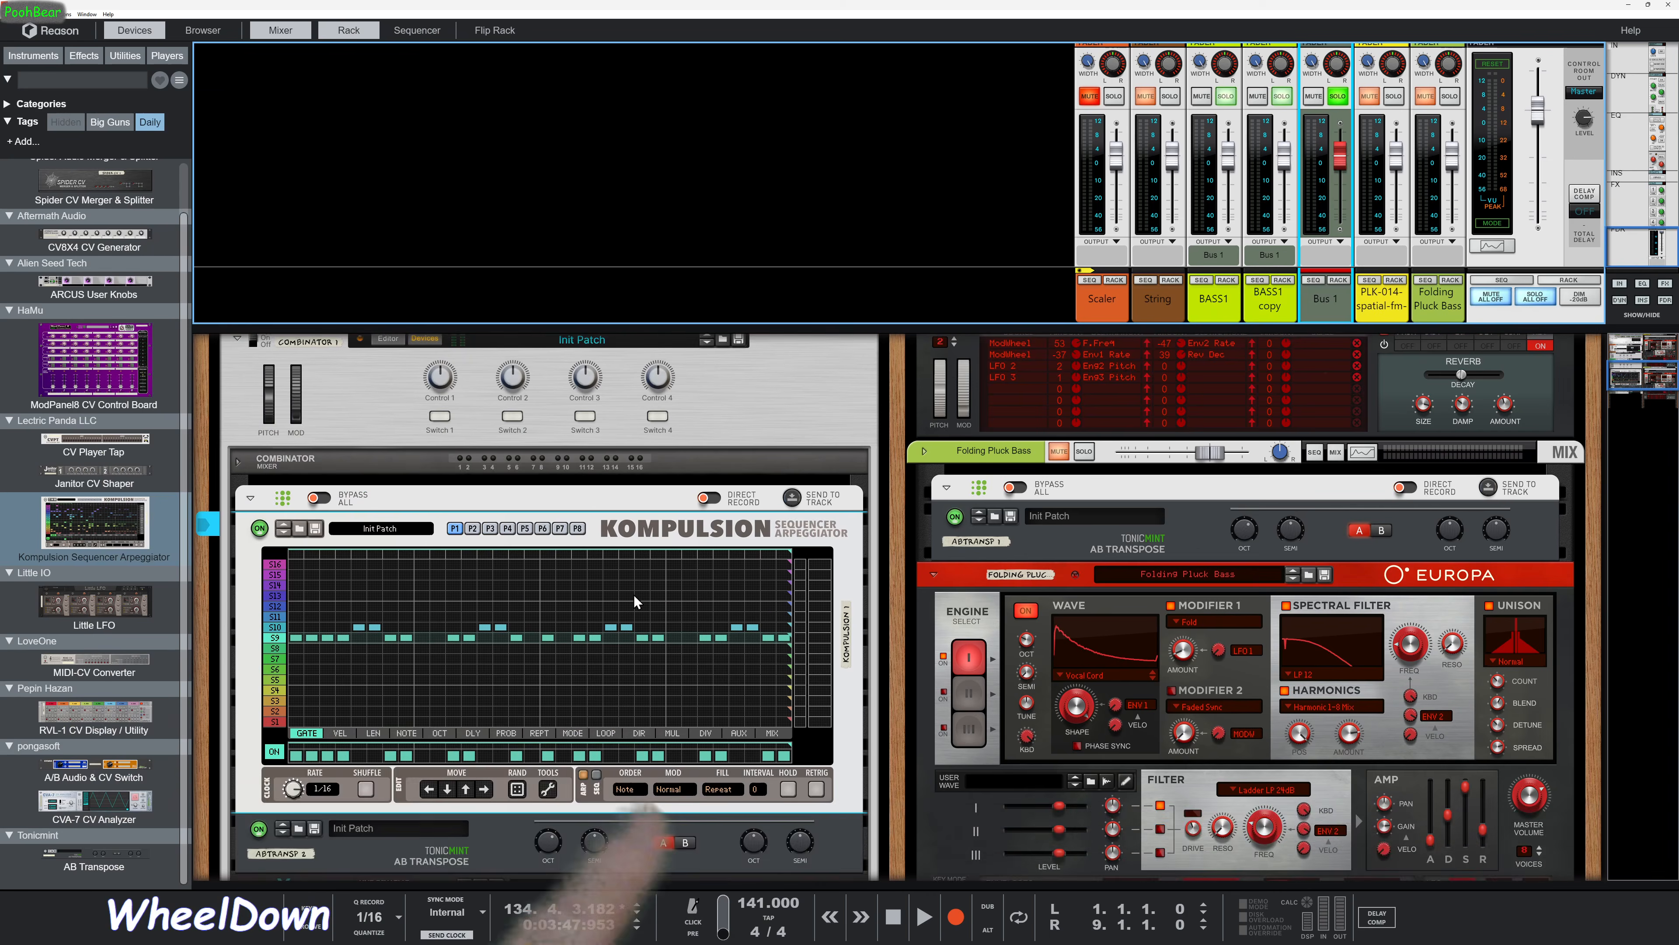
drag(347, 635, 321, 360)
scroll(324, 562, down, 2)
scroll(324, 562, down, 2)
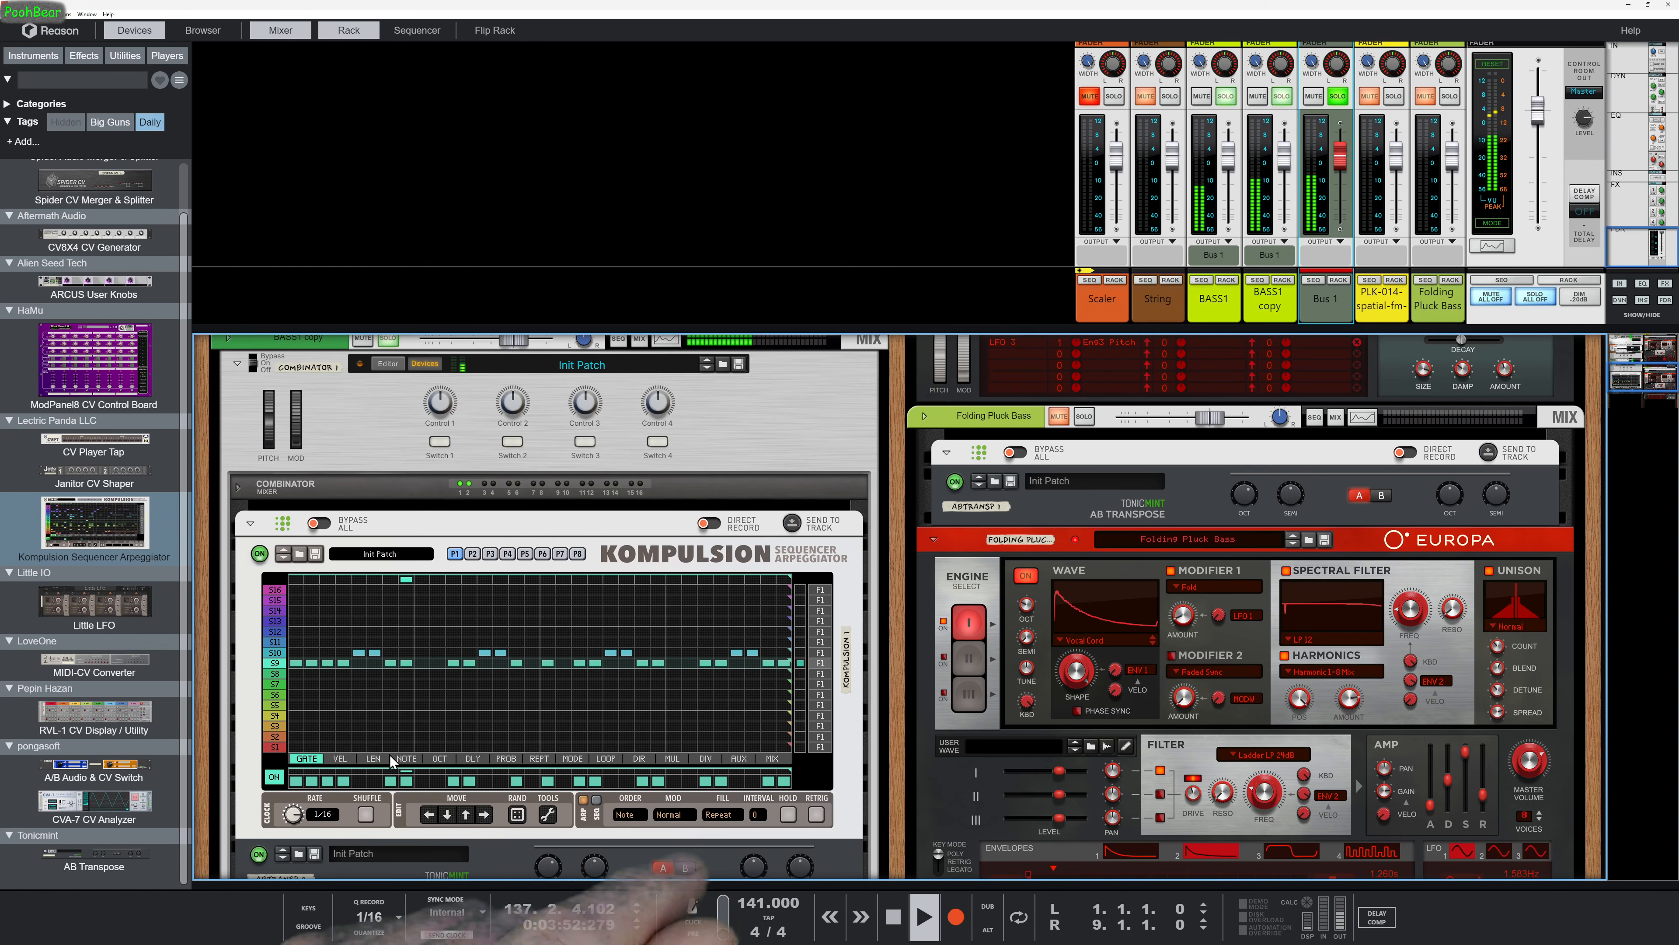
click(375, 758)
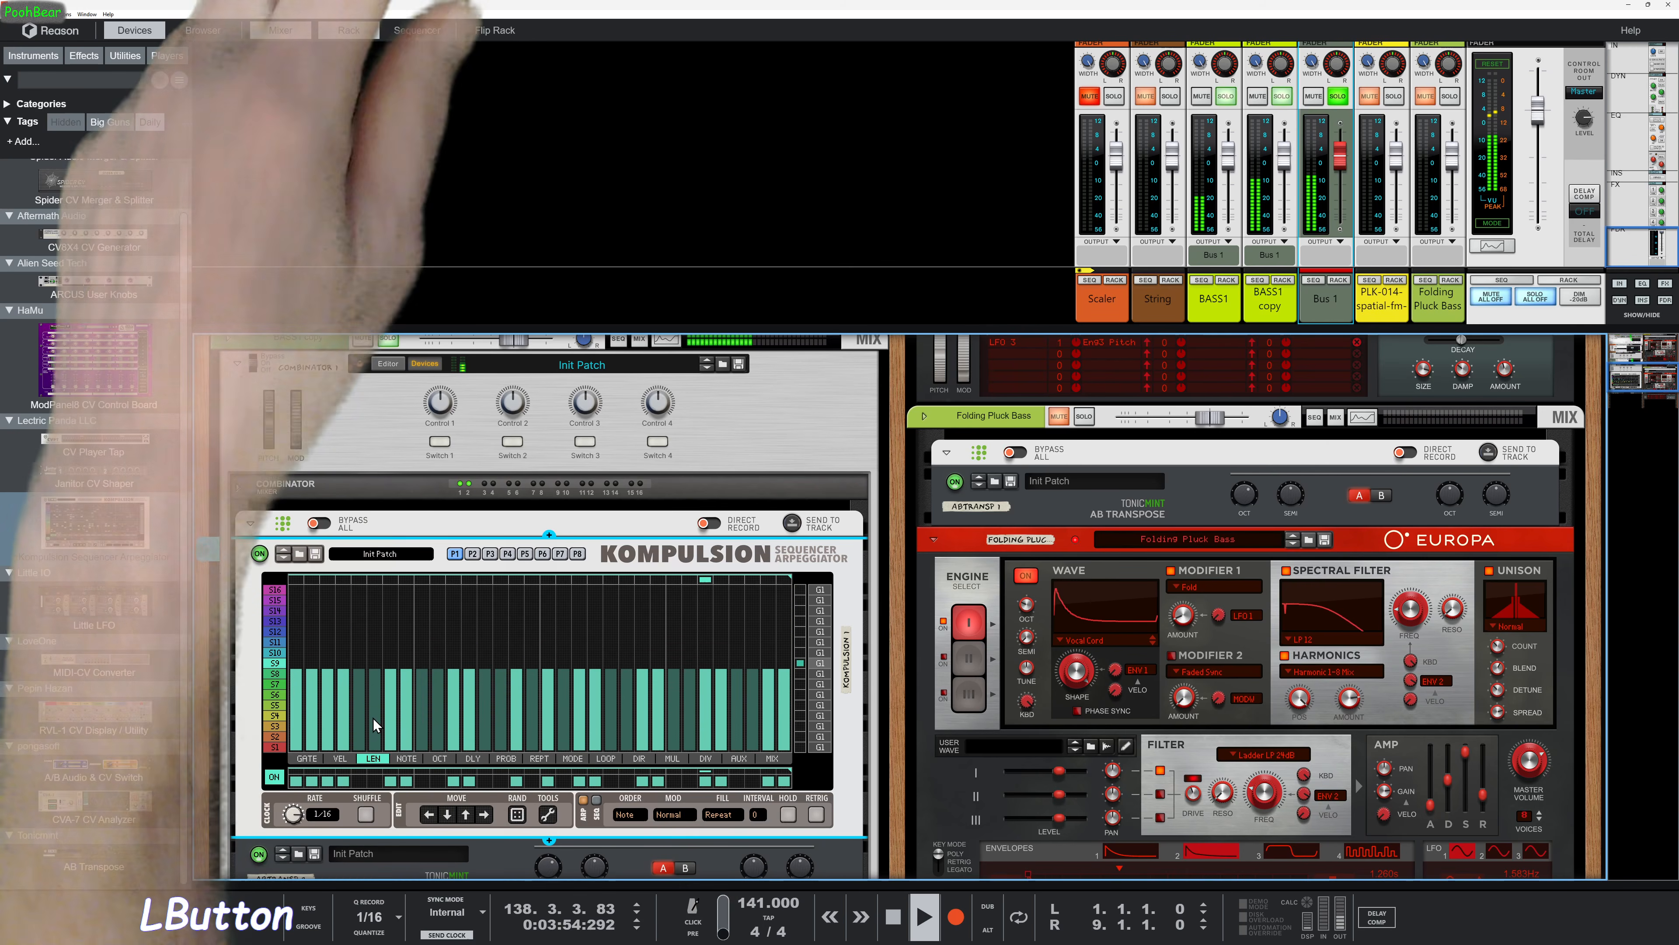
alt+click(299, 601)
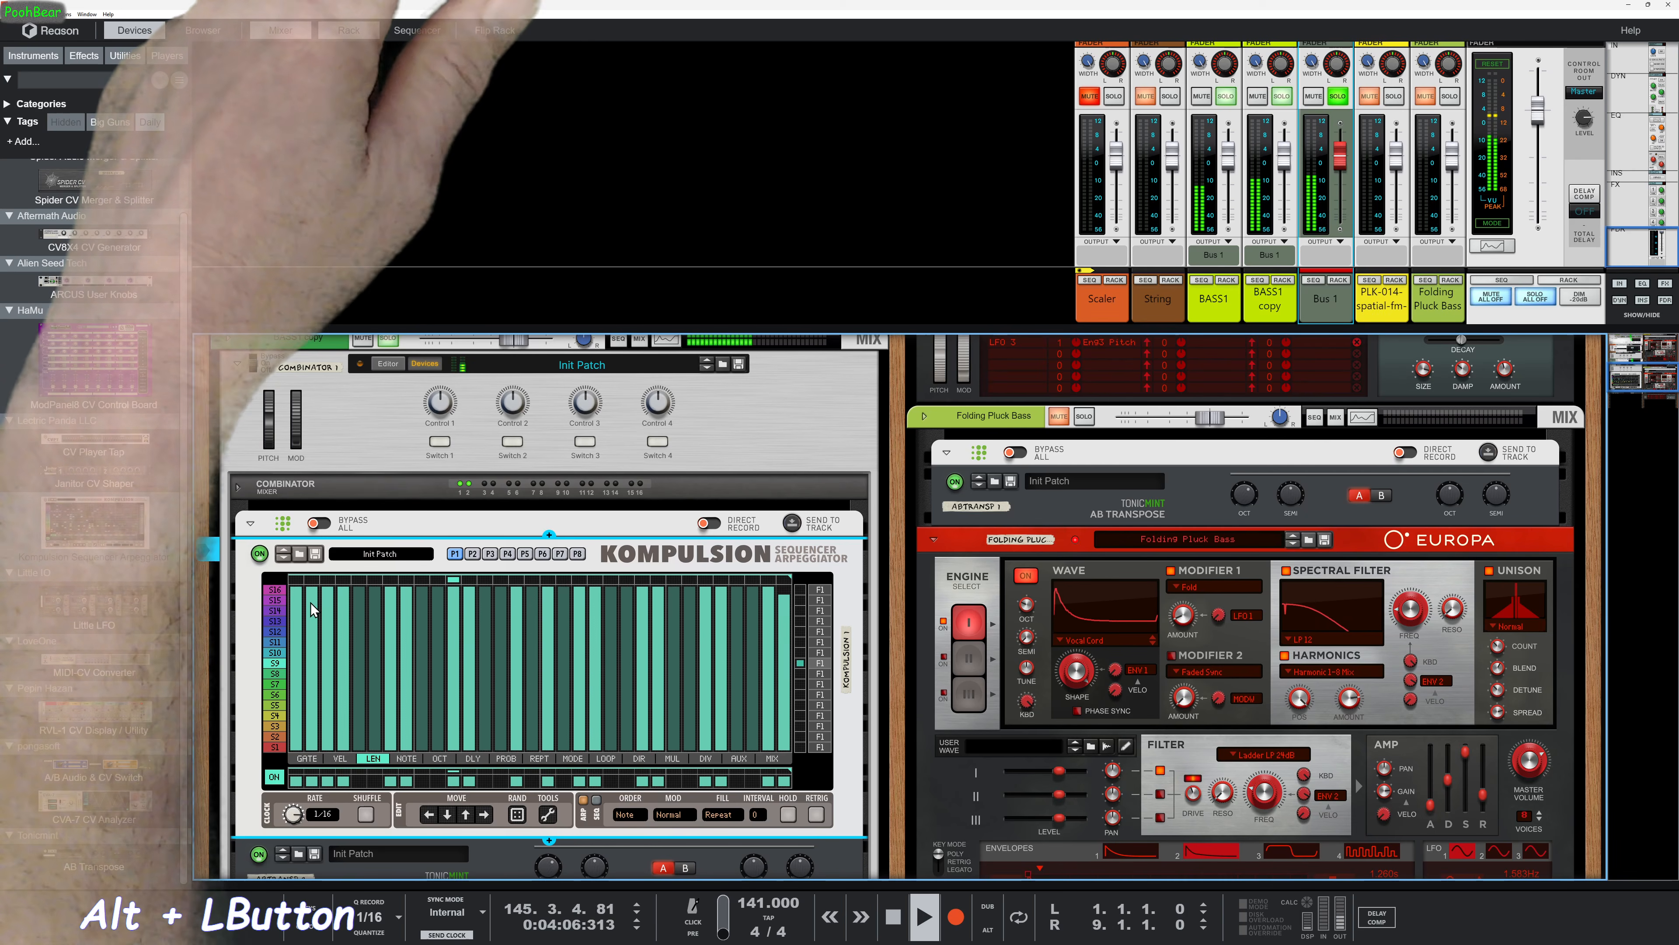
click(326, 594)
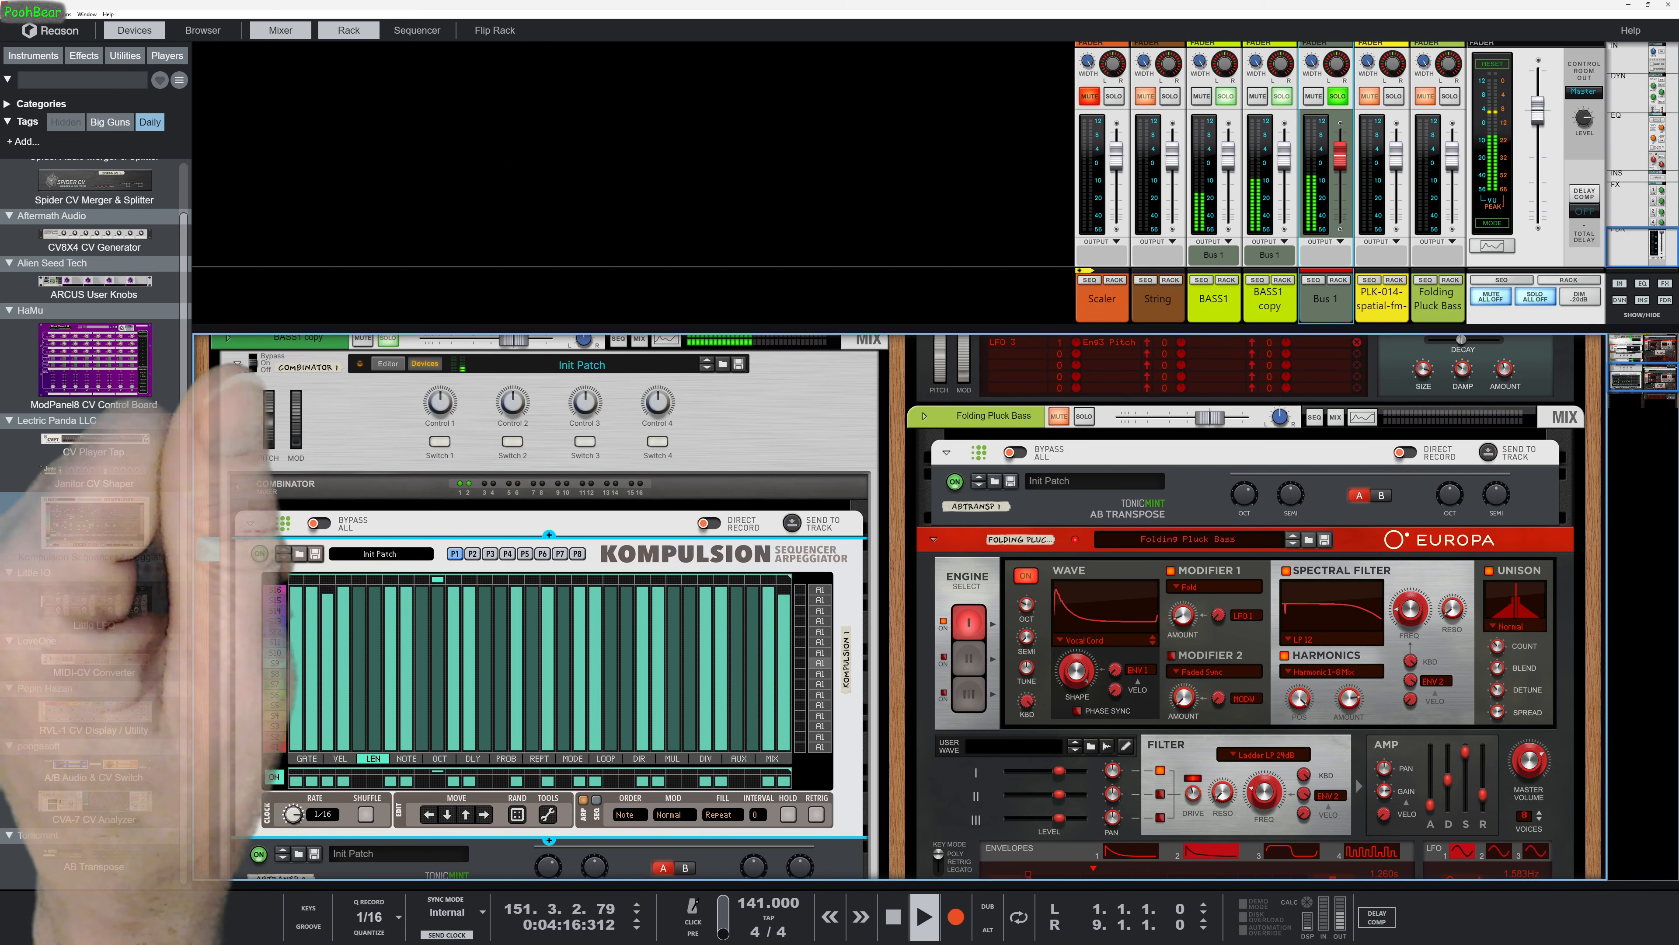
click(893, 916)
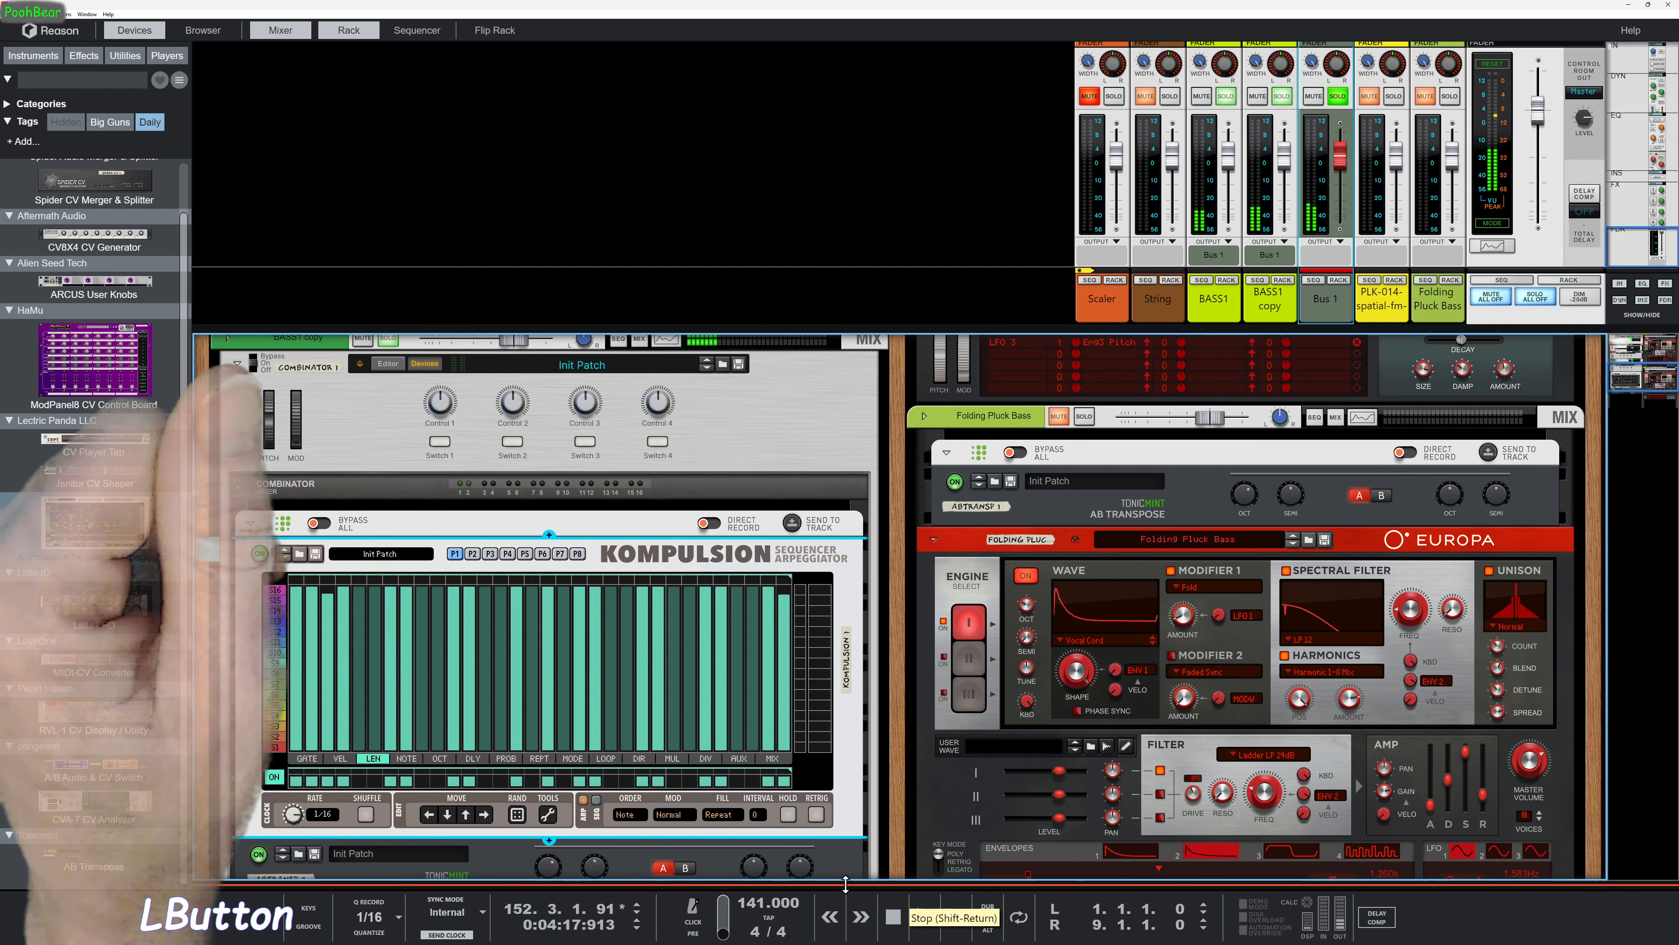
Unsolo Bus 1, show its insert effects, search the devices for "sat" and insert the Softube Saturation Knob
scroll(390, 523, up, 3)
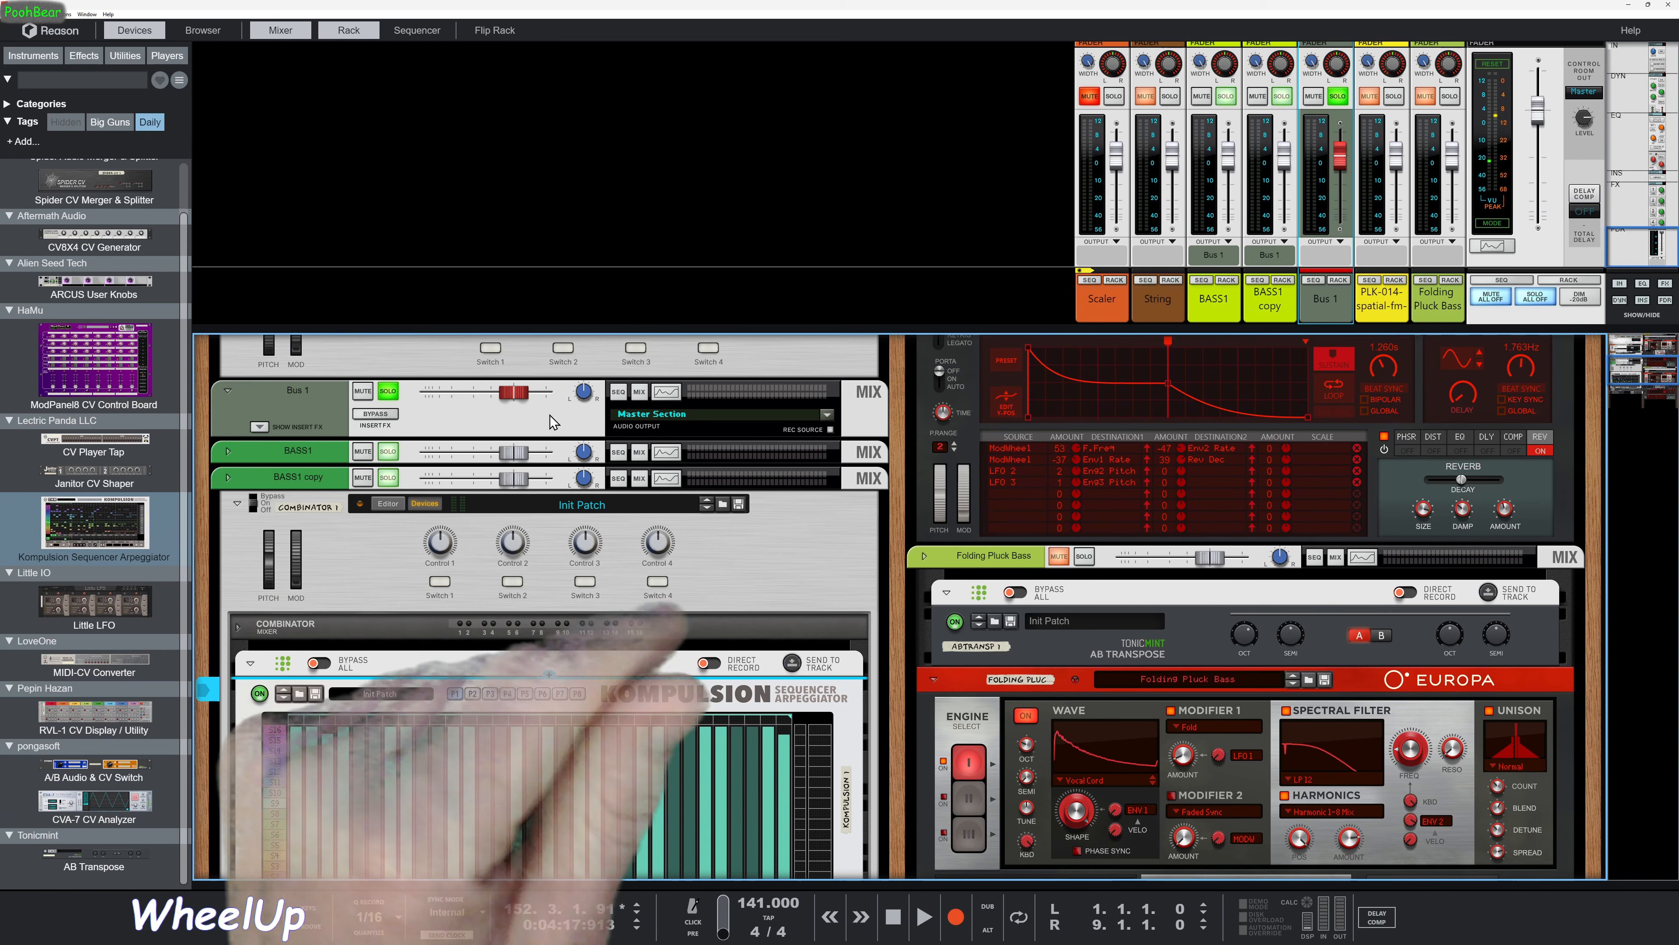
click(388, 397)
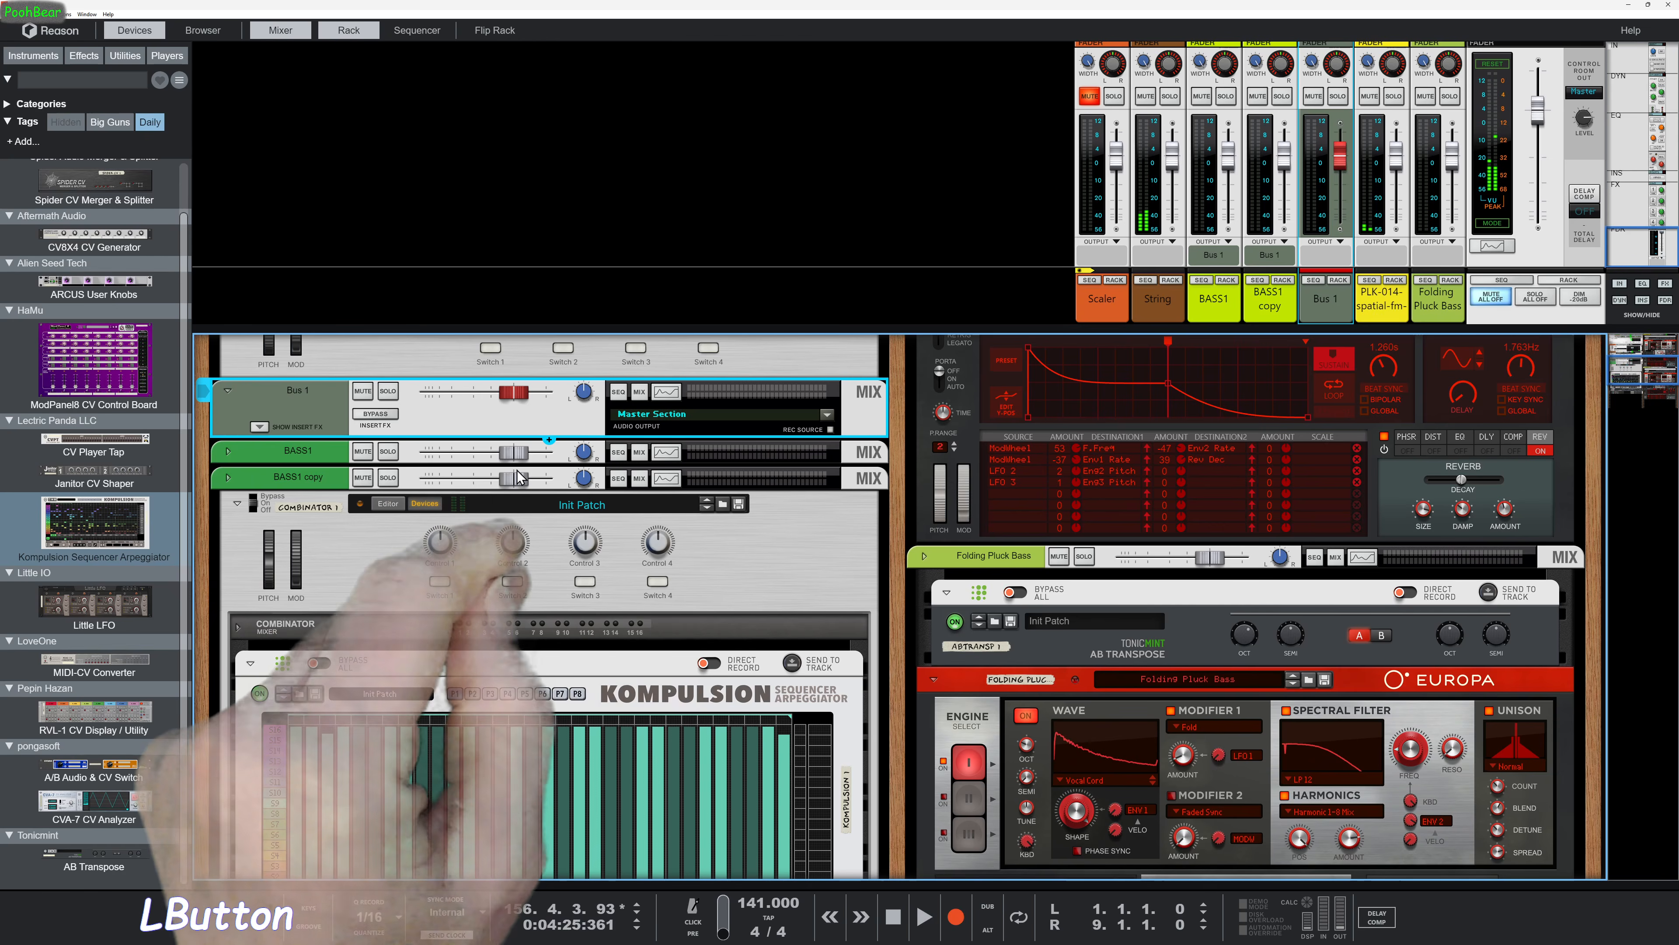
click(260, 426)
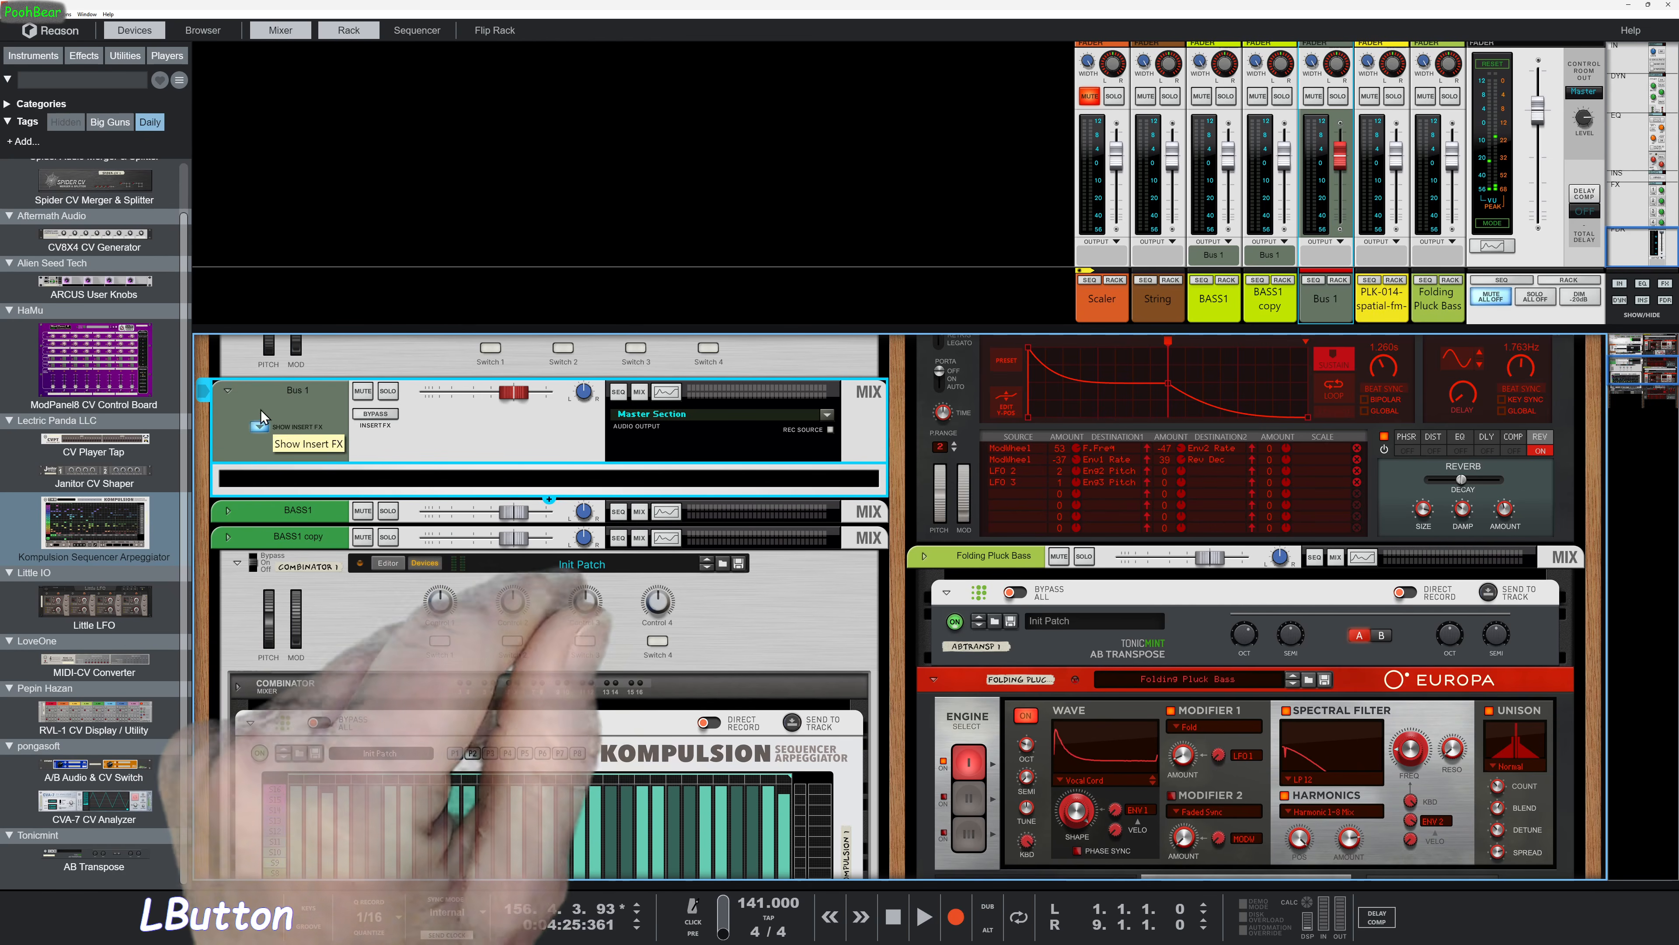
click(58, 82)
click(150, 123)
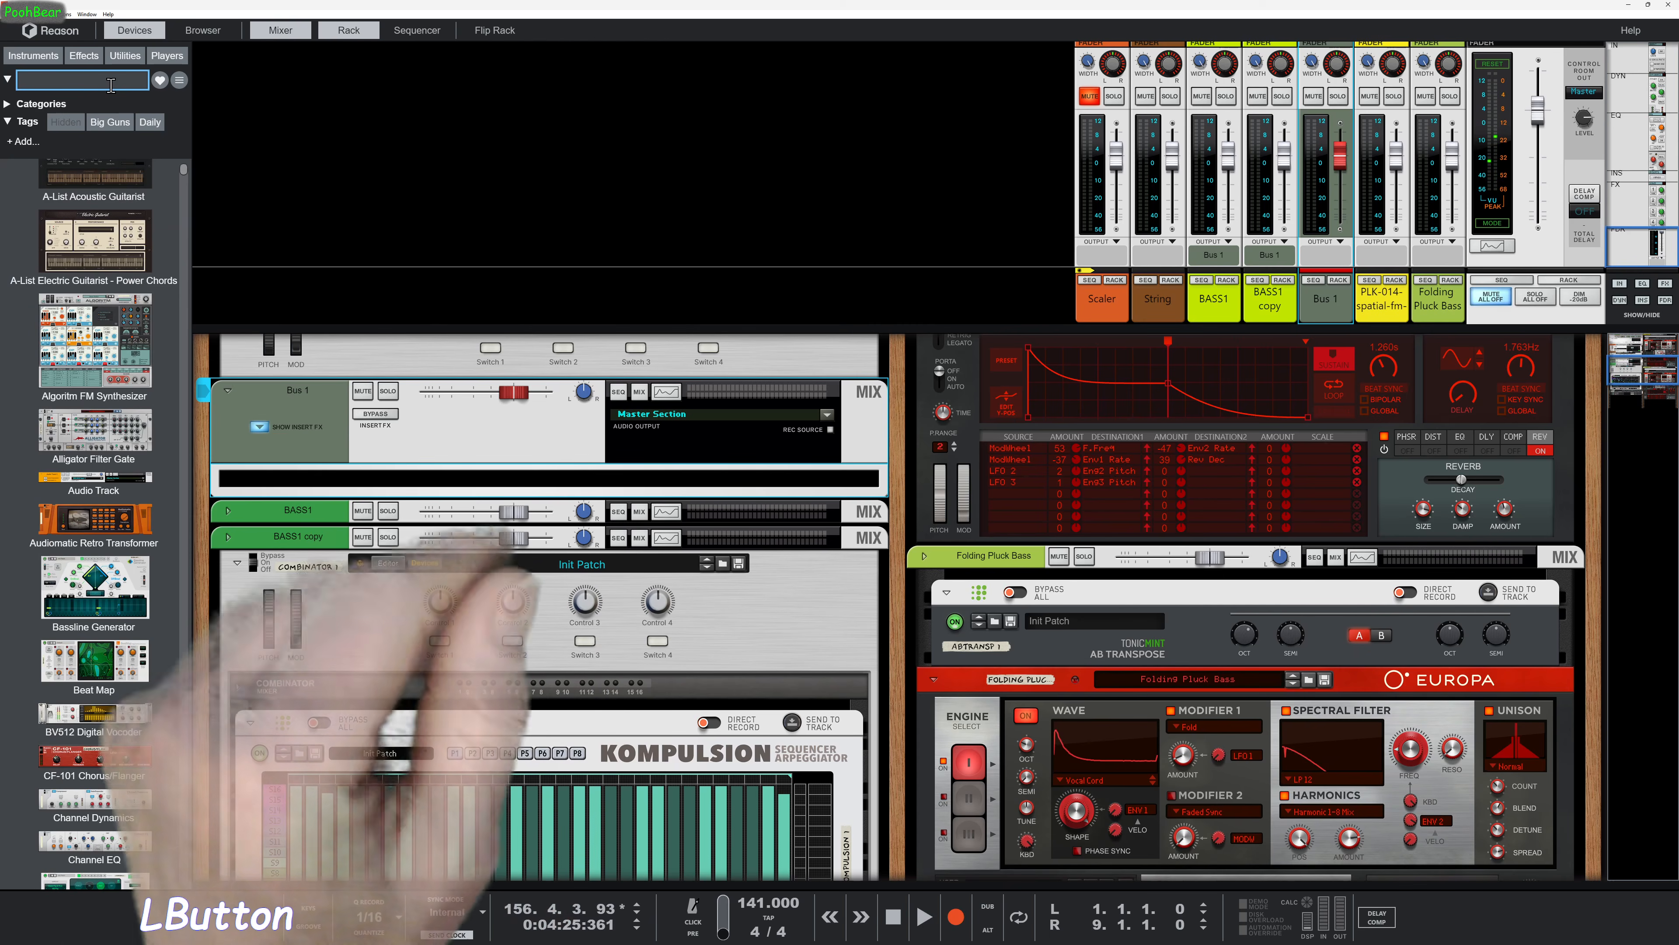
text(sat)
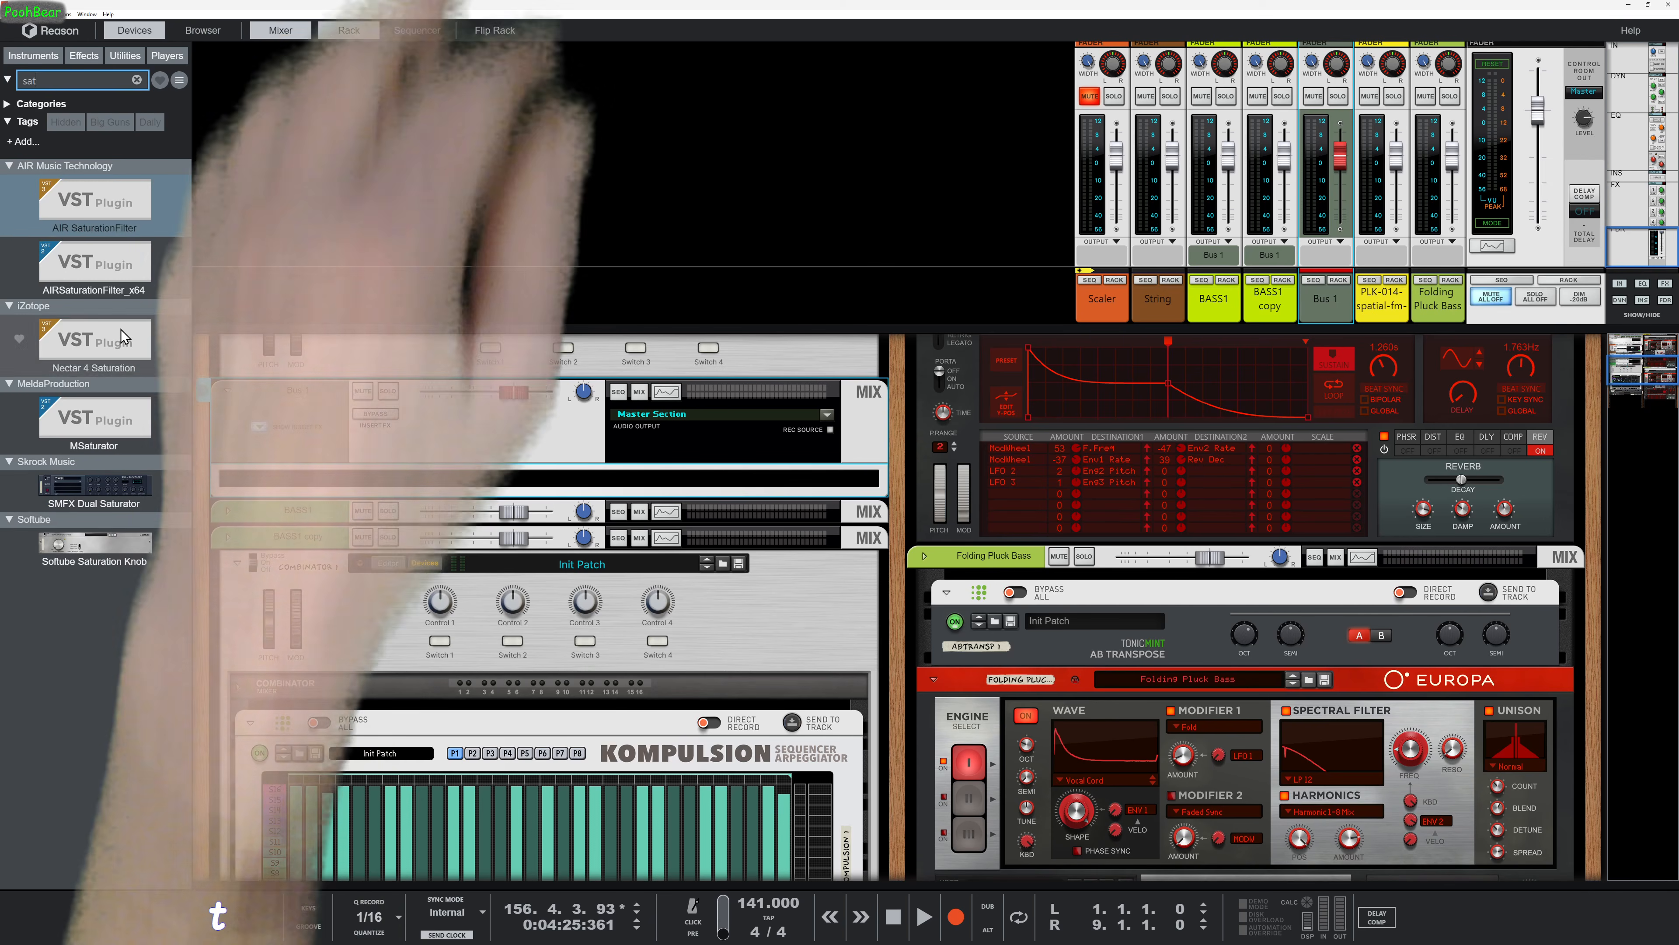
drag(116, 541, 436, 475)
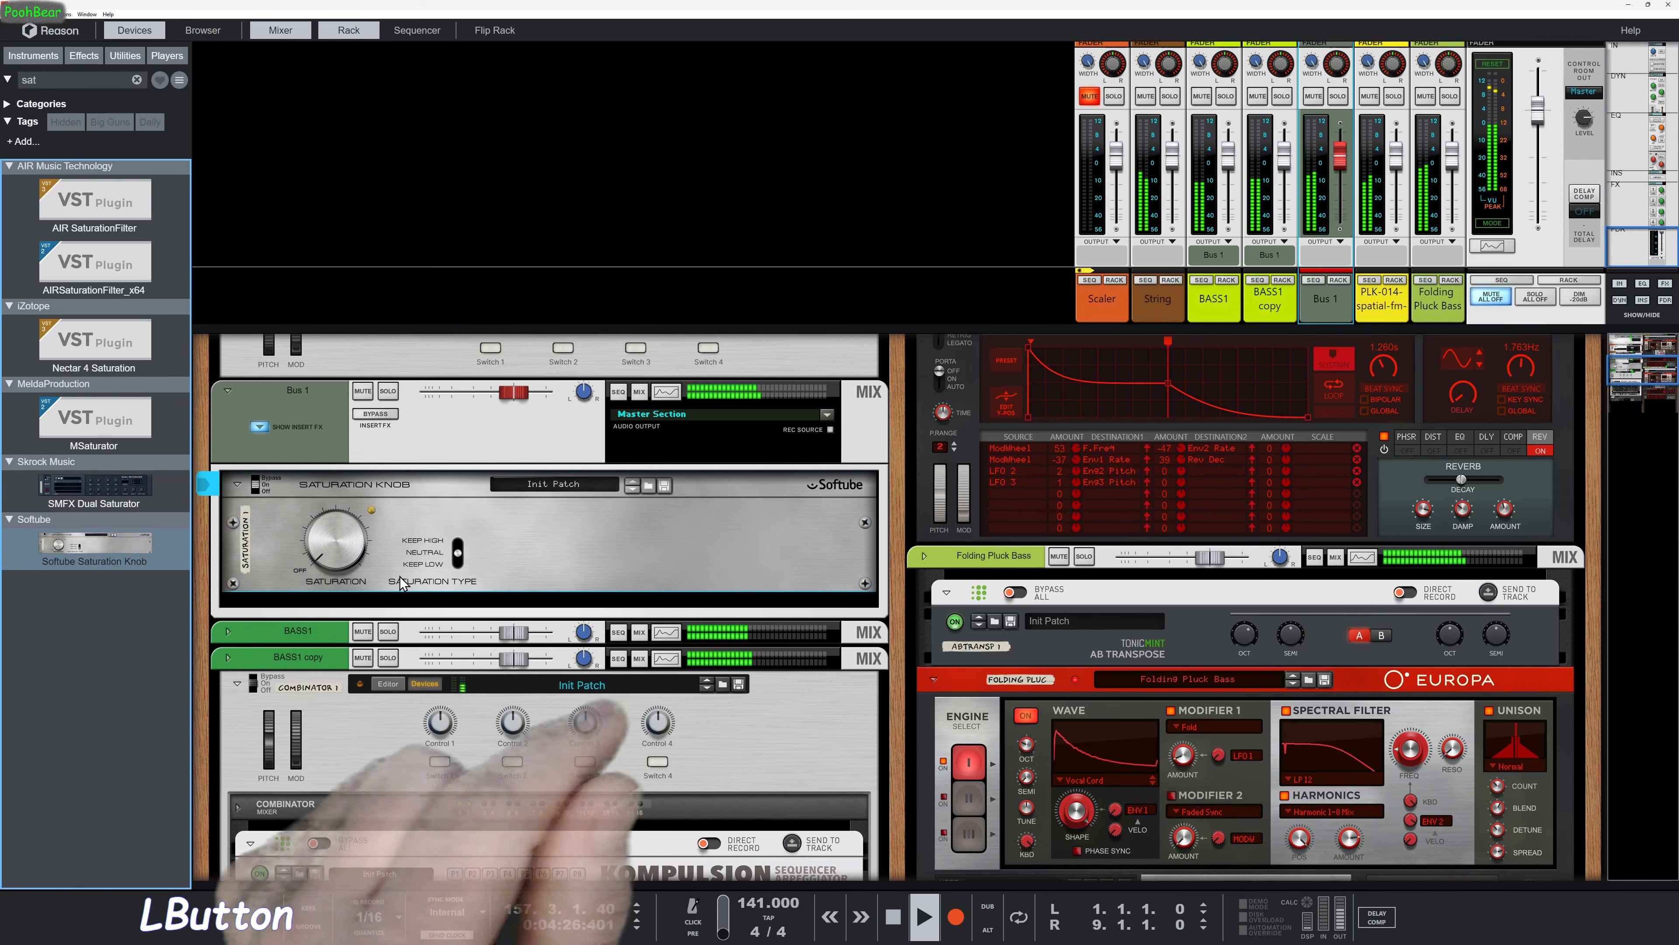
Set the Saturation Knob to 3.2 and raise the Bus 1 level to 1.72 dB during playback
drag(329, 539, 324, 471)
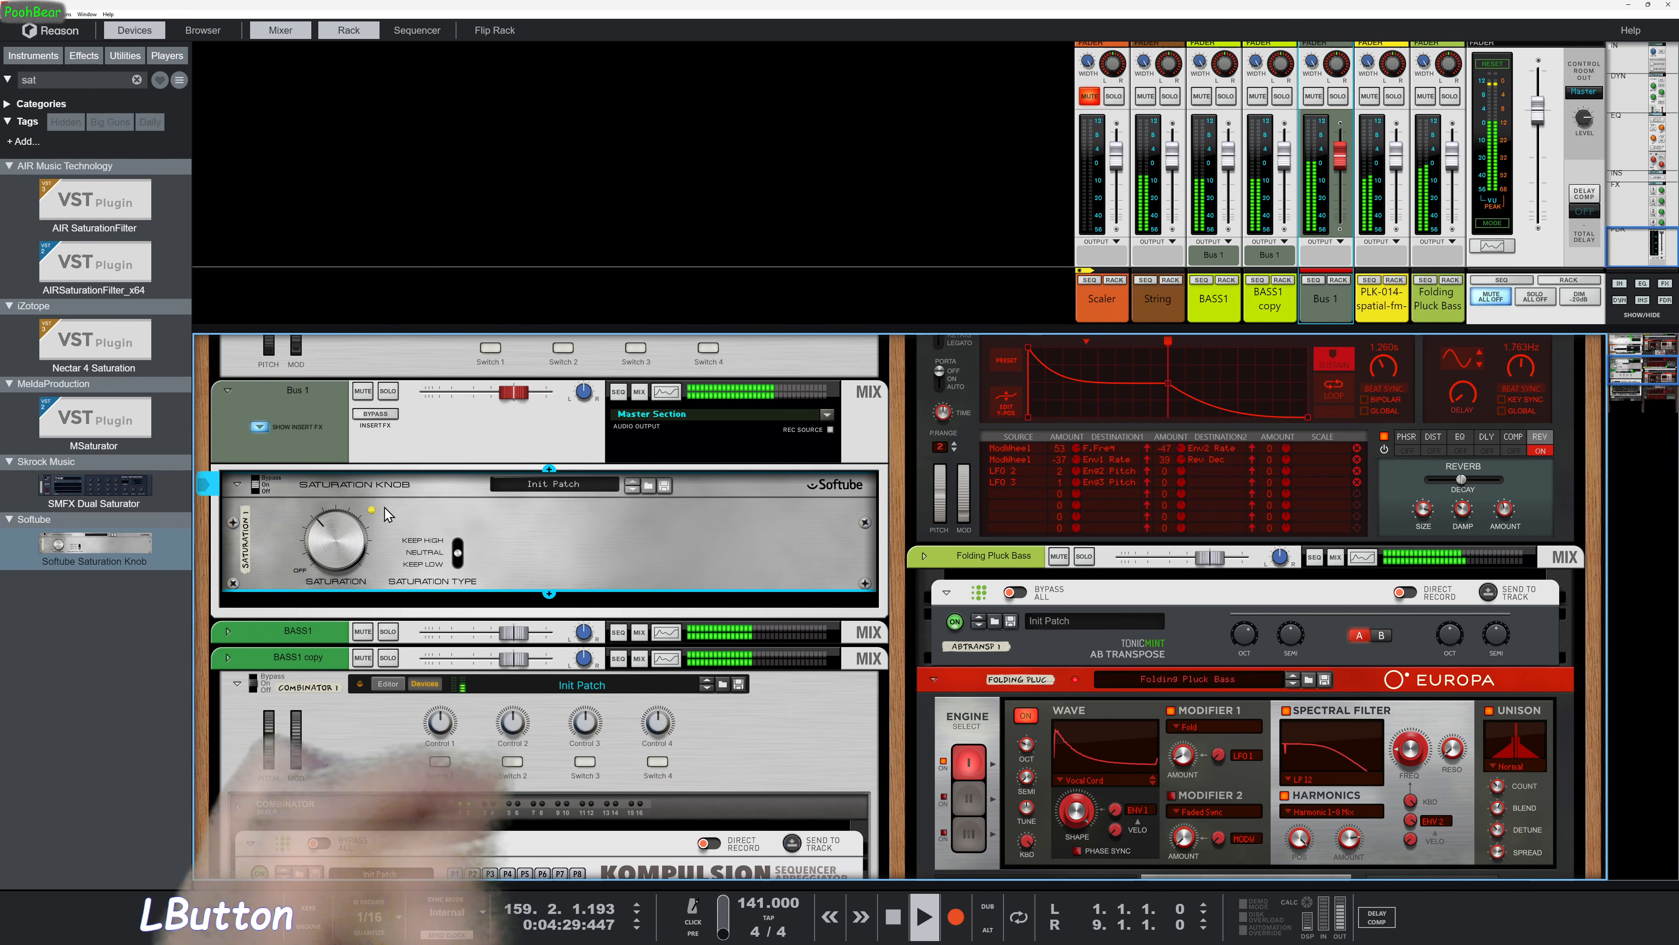
click(515, 400)
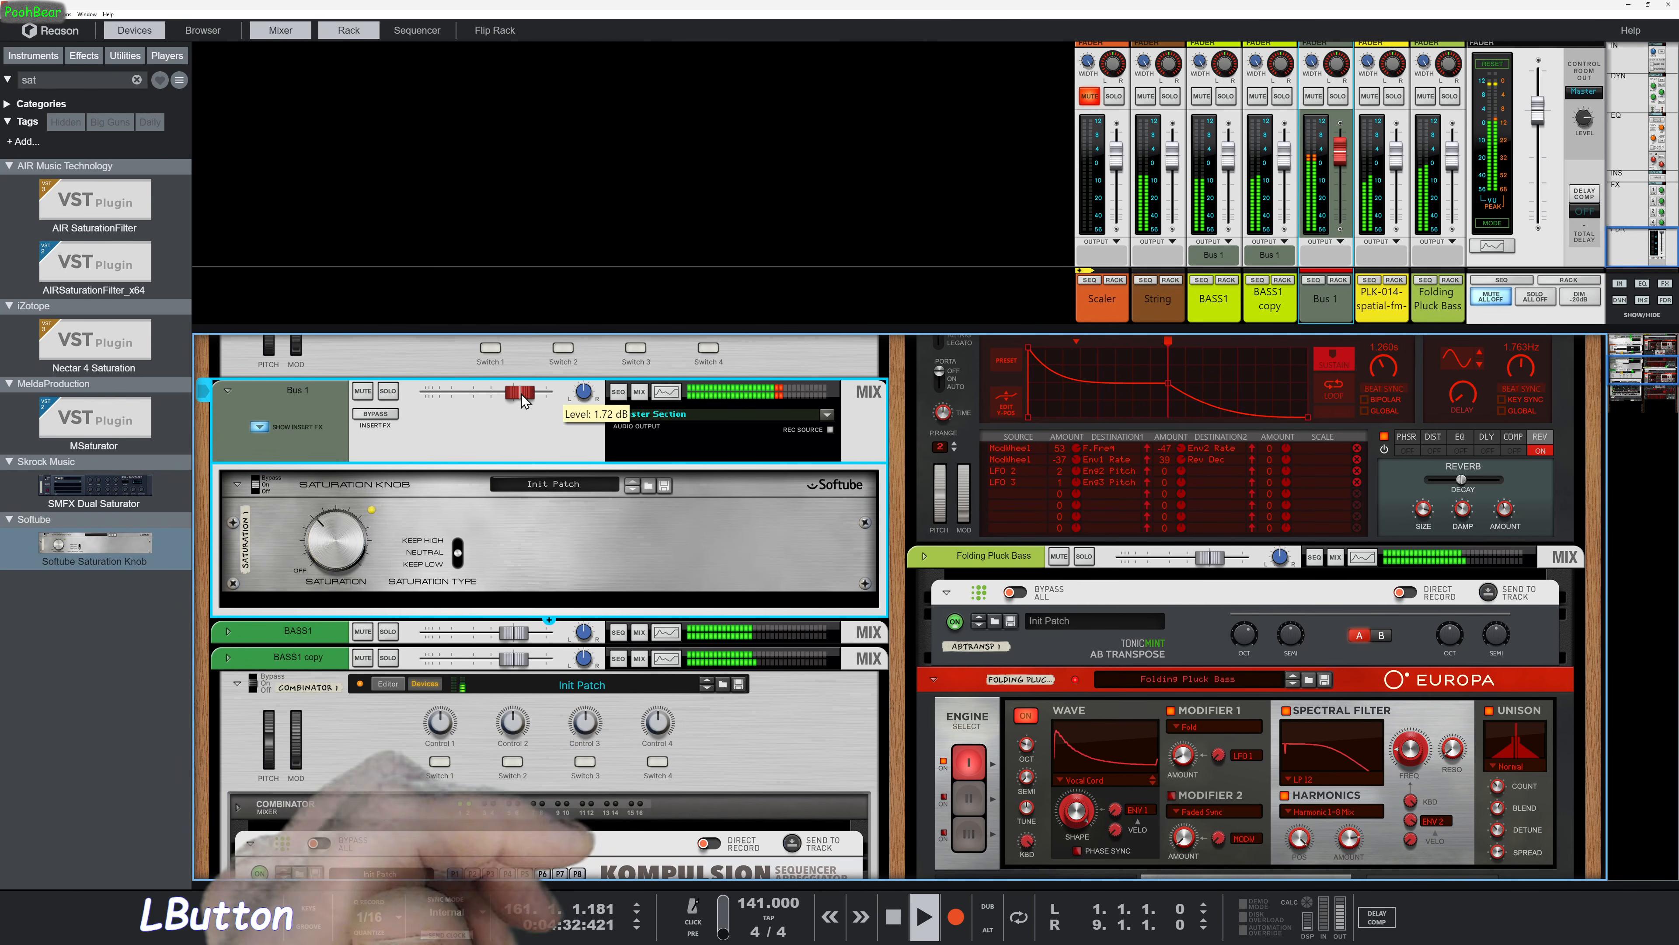
click(327, 541)
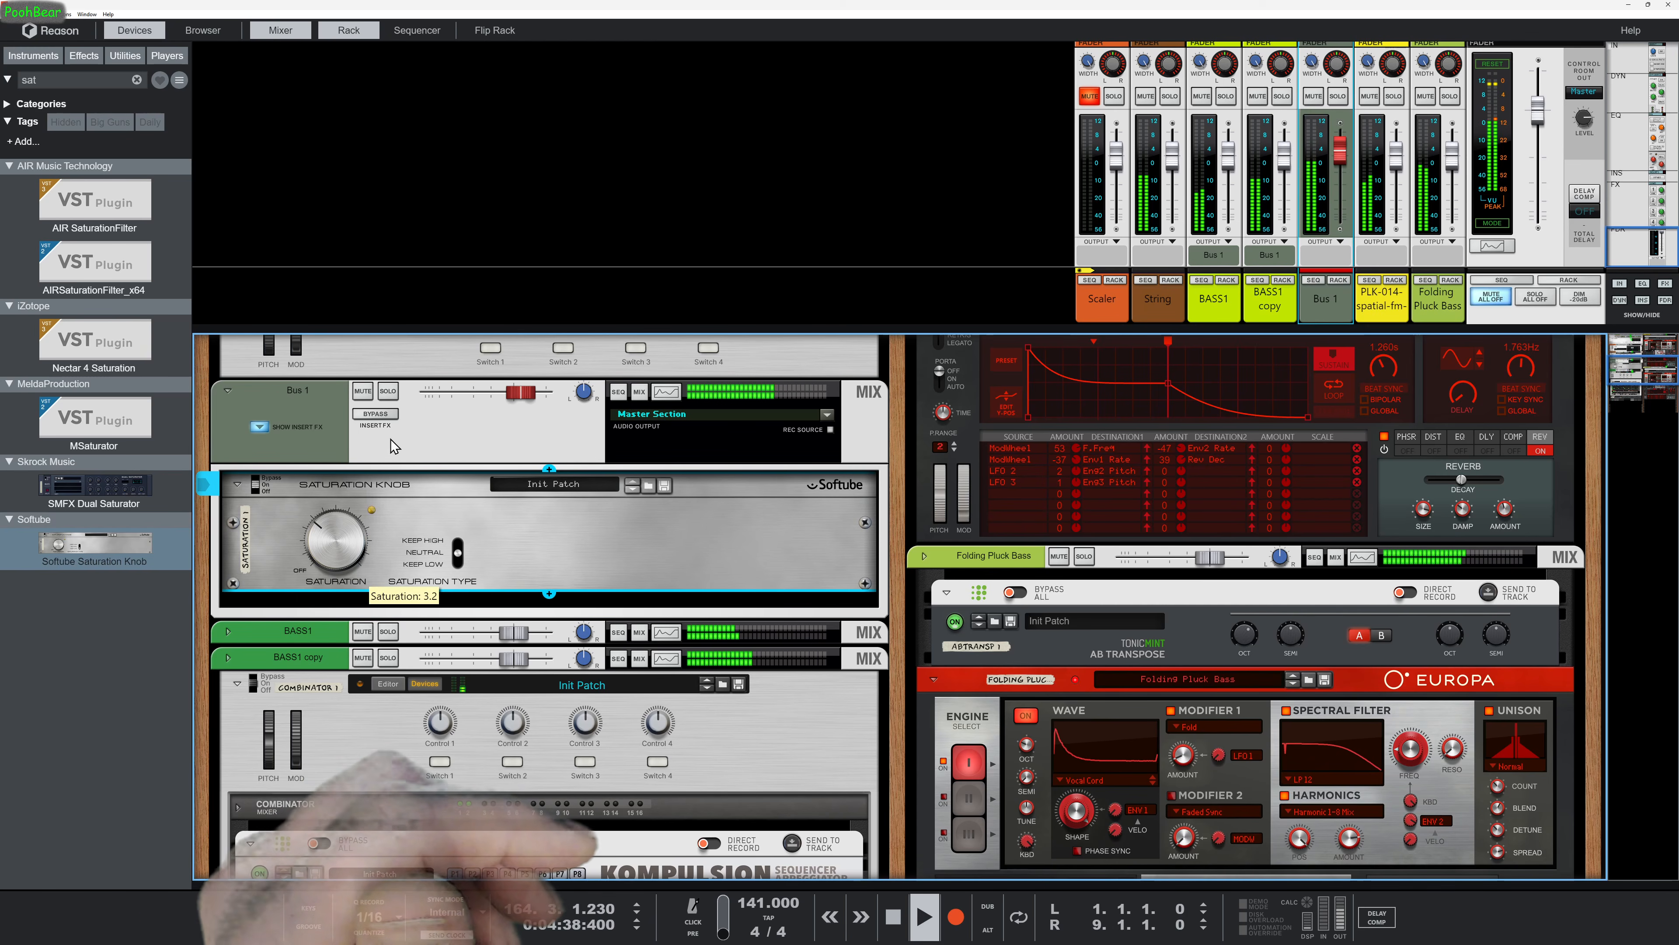
click(391, 395)
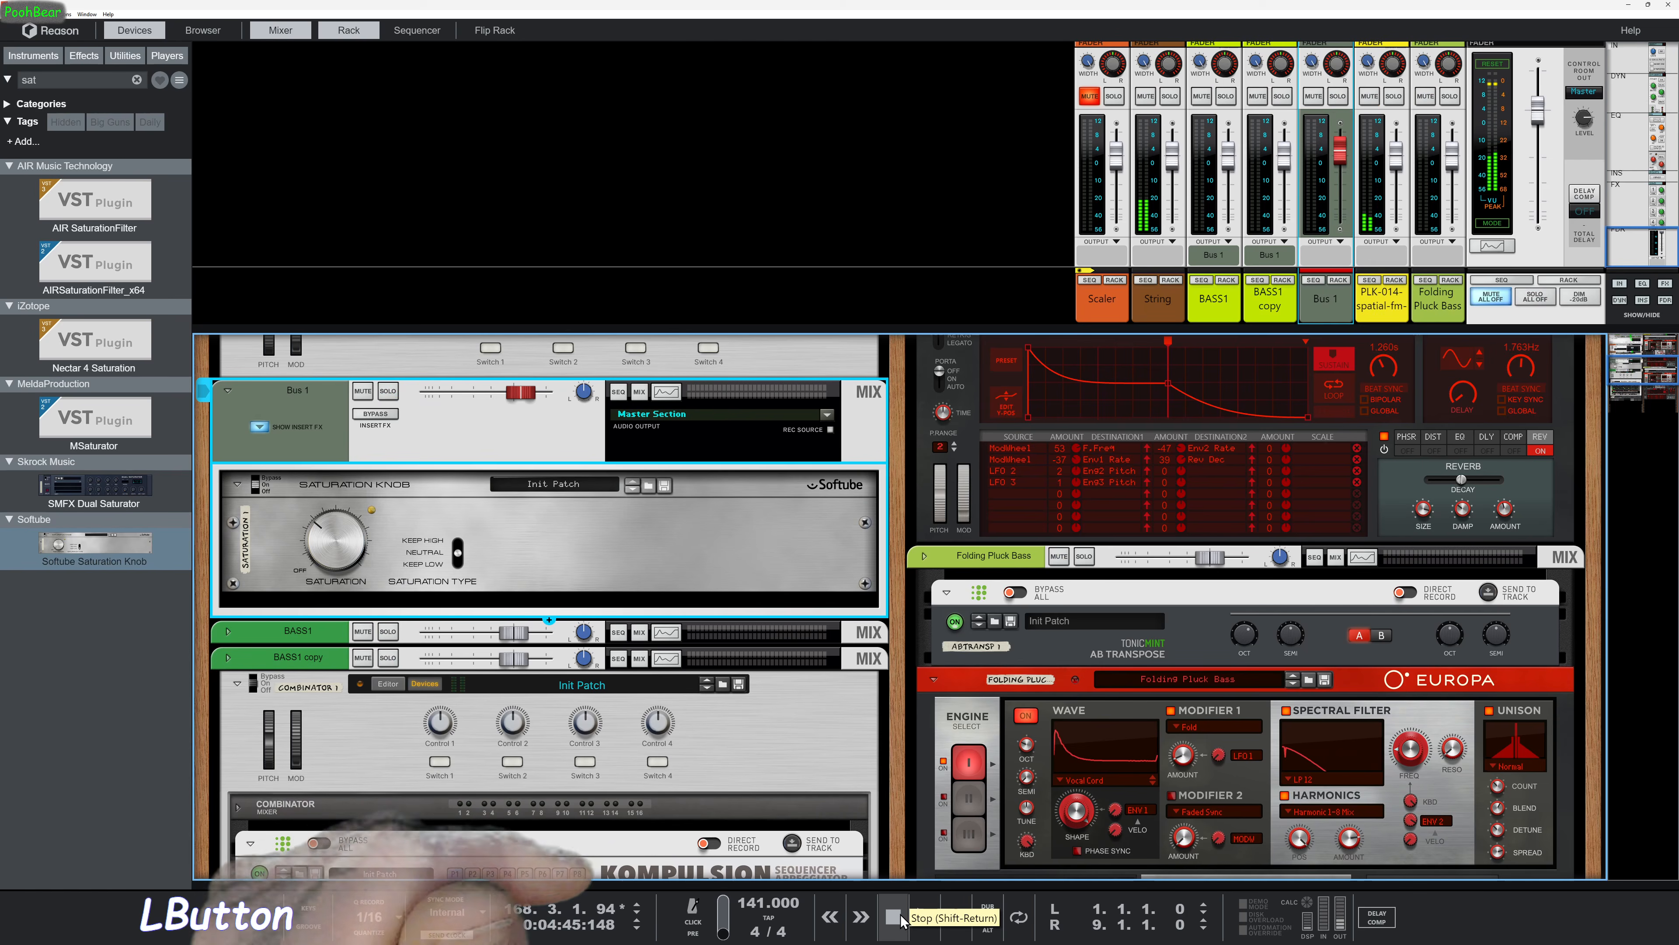
Load Boilermaker Kit.repatch into the second rack column and insert a Beat Map player above it
key(F9)
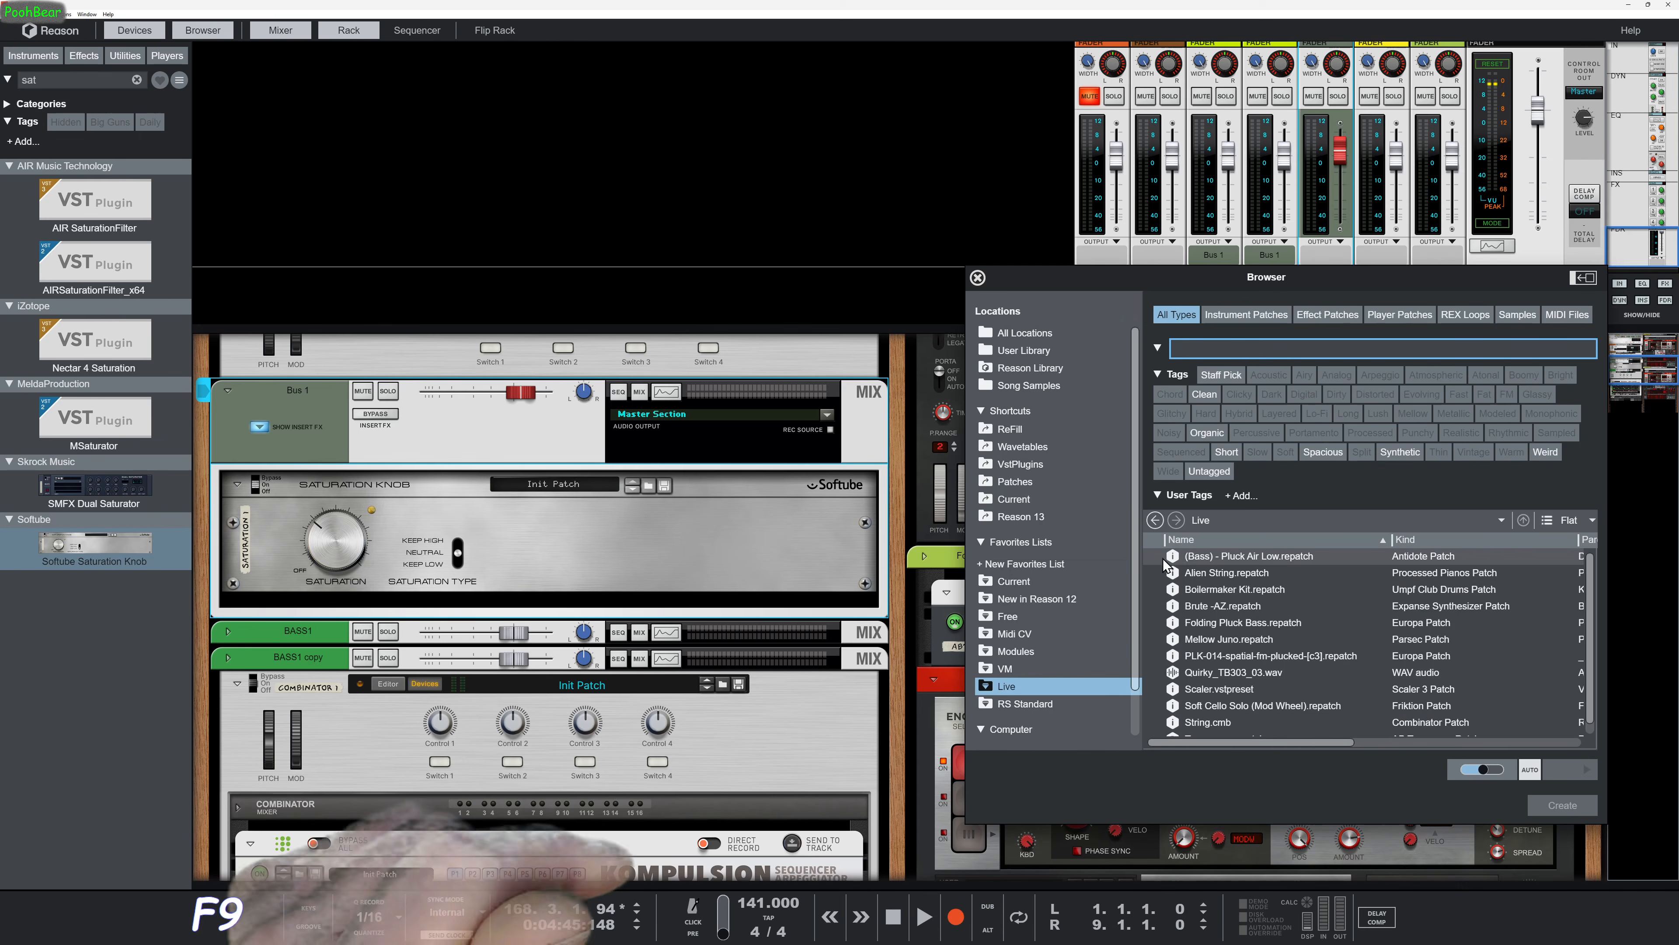
drag(1216, 589, 890, 587)
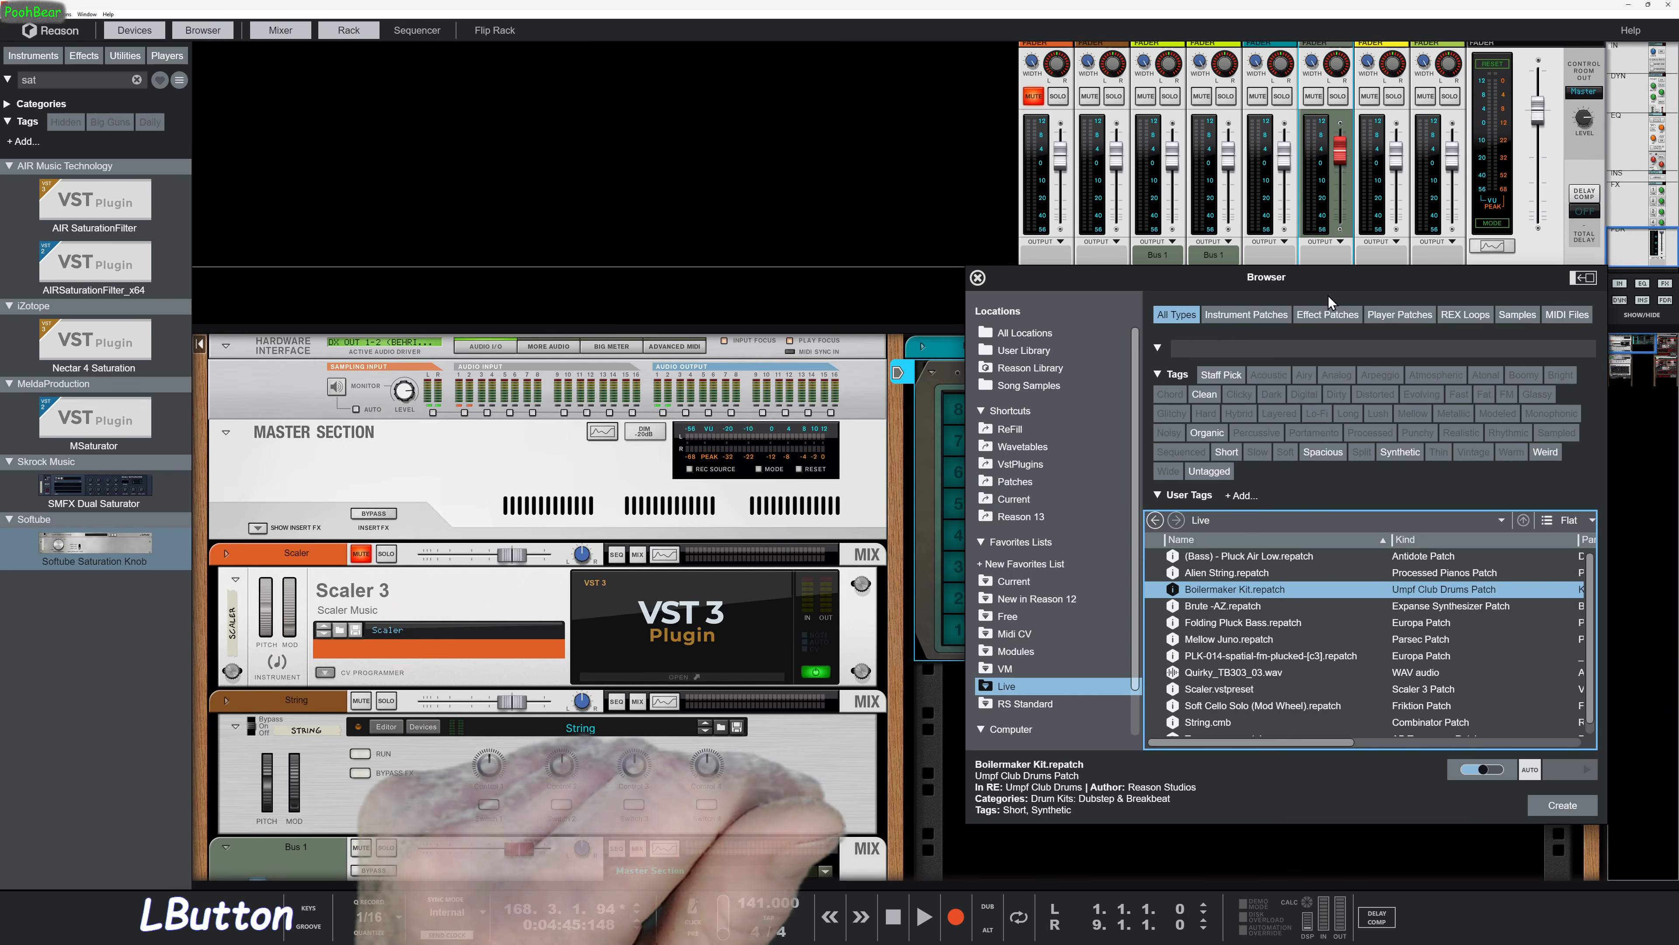
click(976, 278)
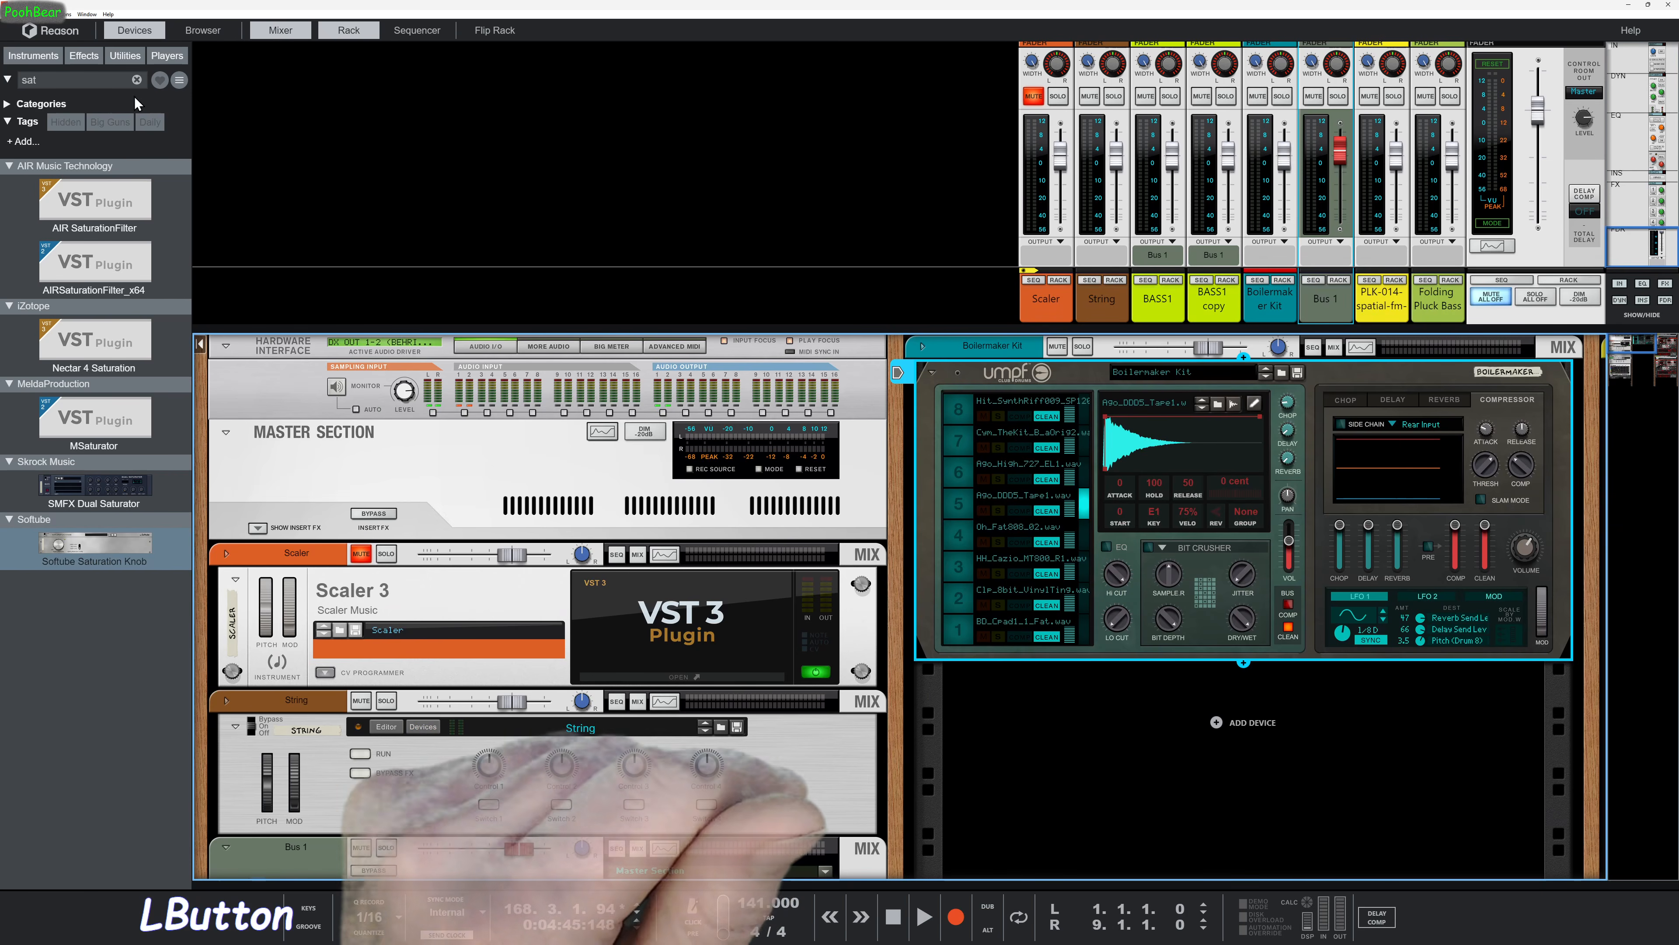
click(138, 80)
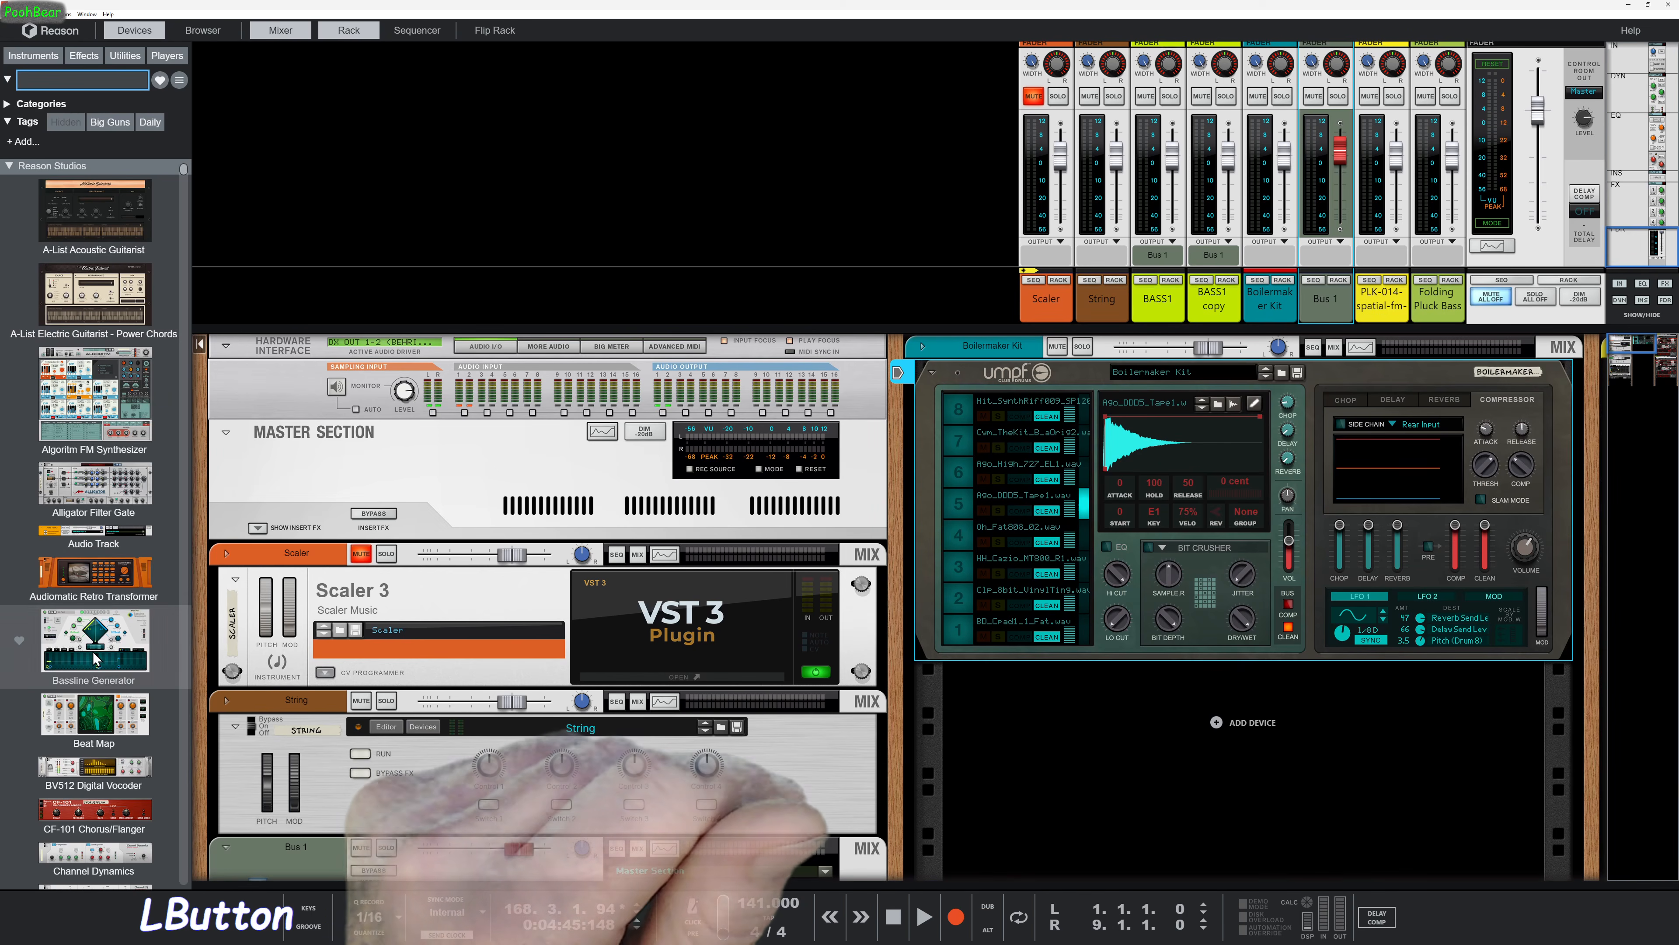
drag(89, 733, 1085, 402)
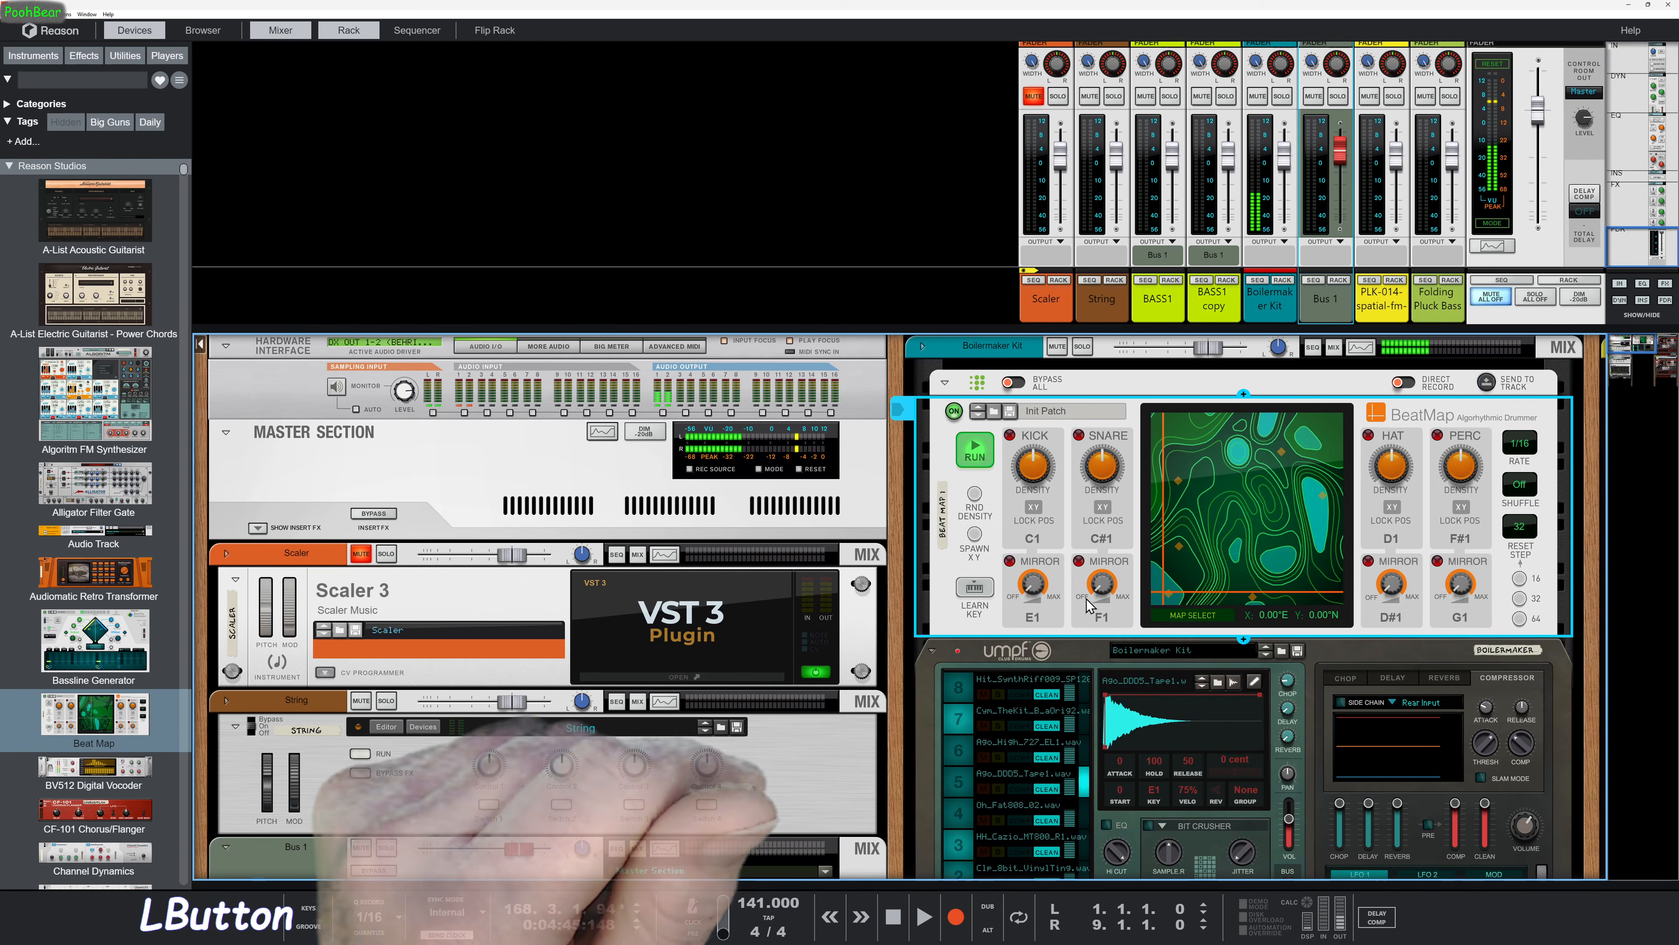
Choose the Arid map in BeatMap, stop its pattern running and move the map position to X 5.73°E, Y 8.26°N
click(1177, 615)
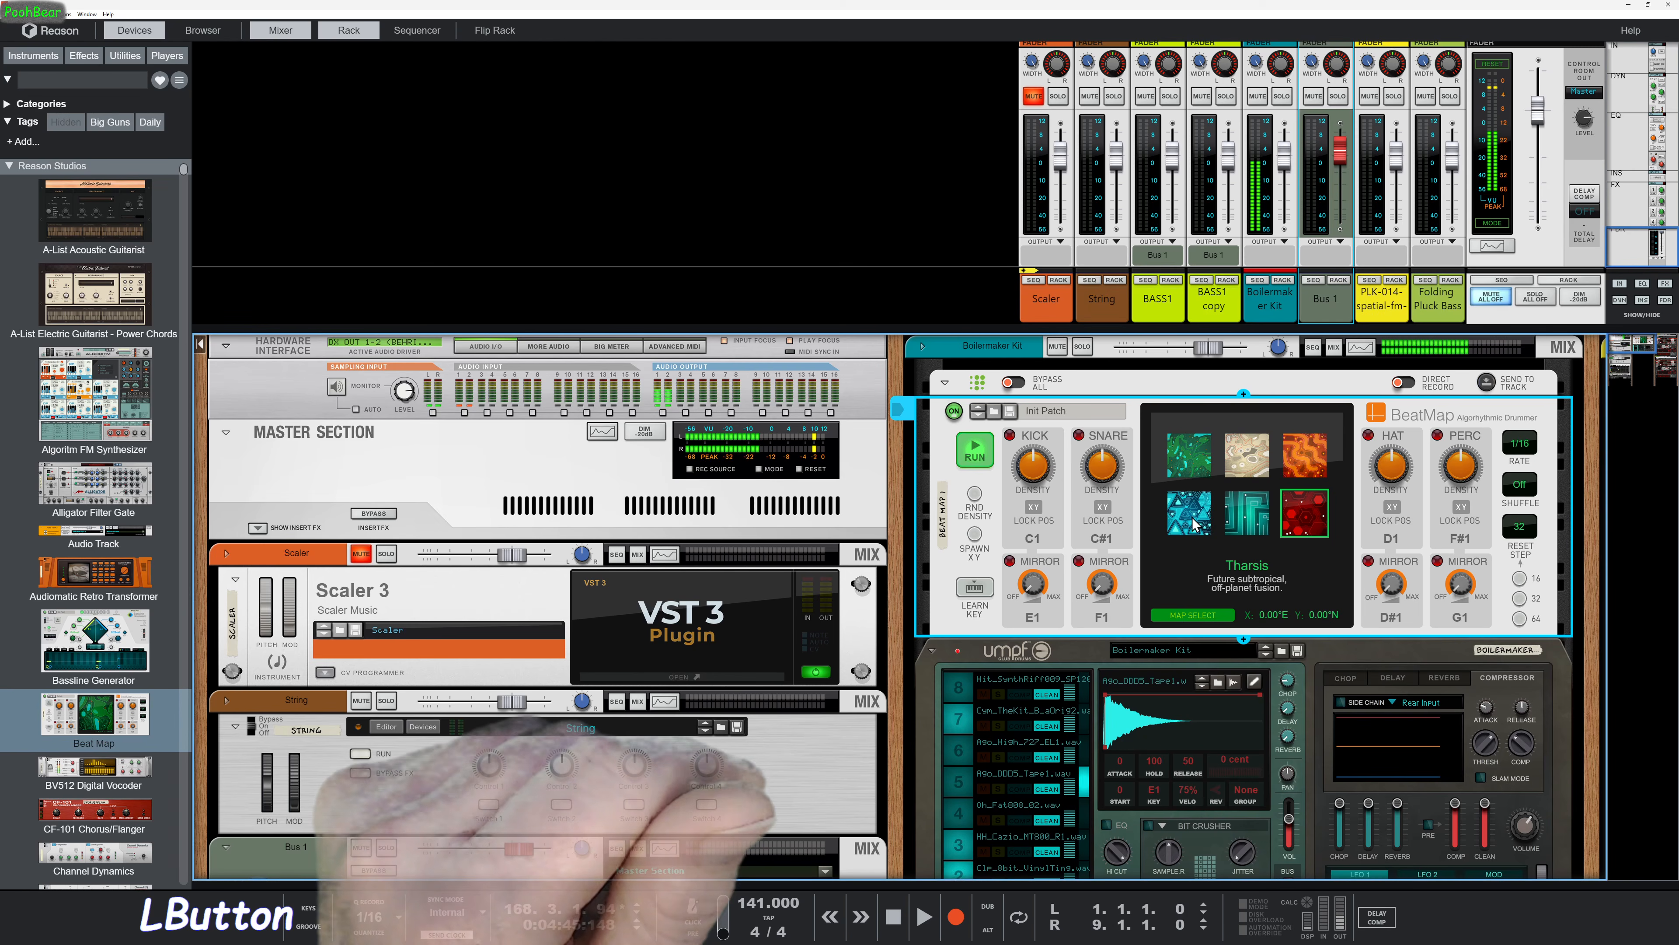
click(1231, 471)
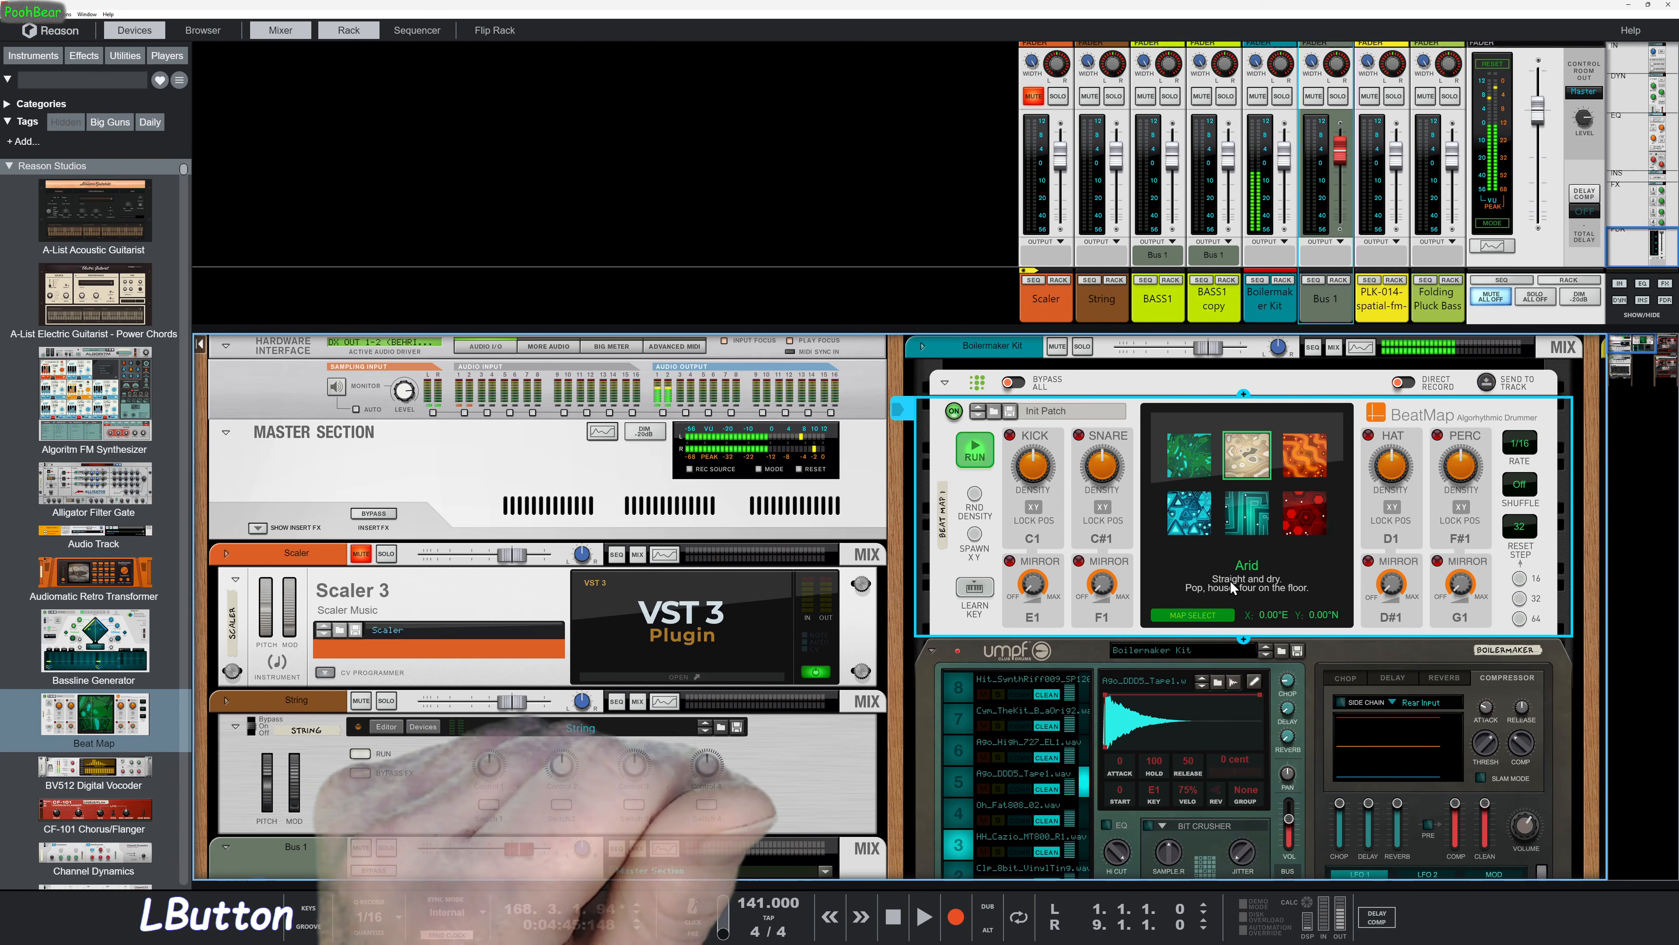
click(1203, 616)
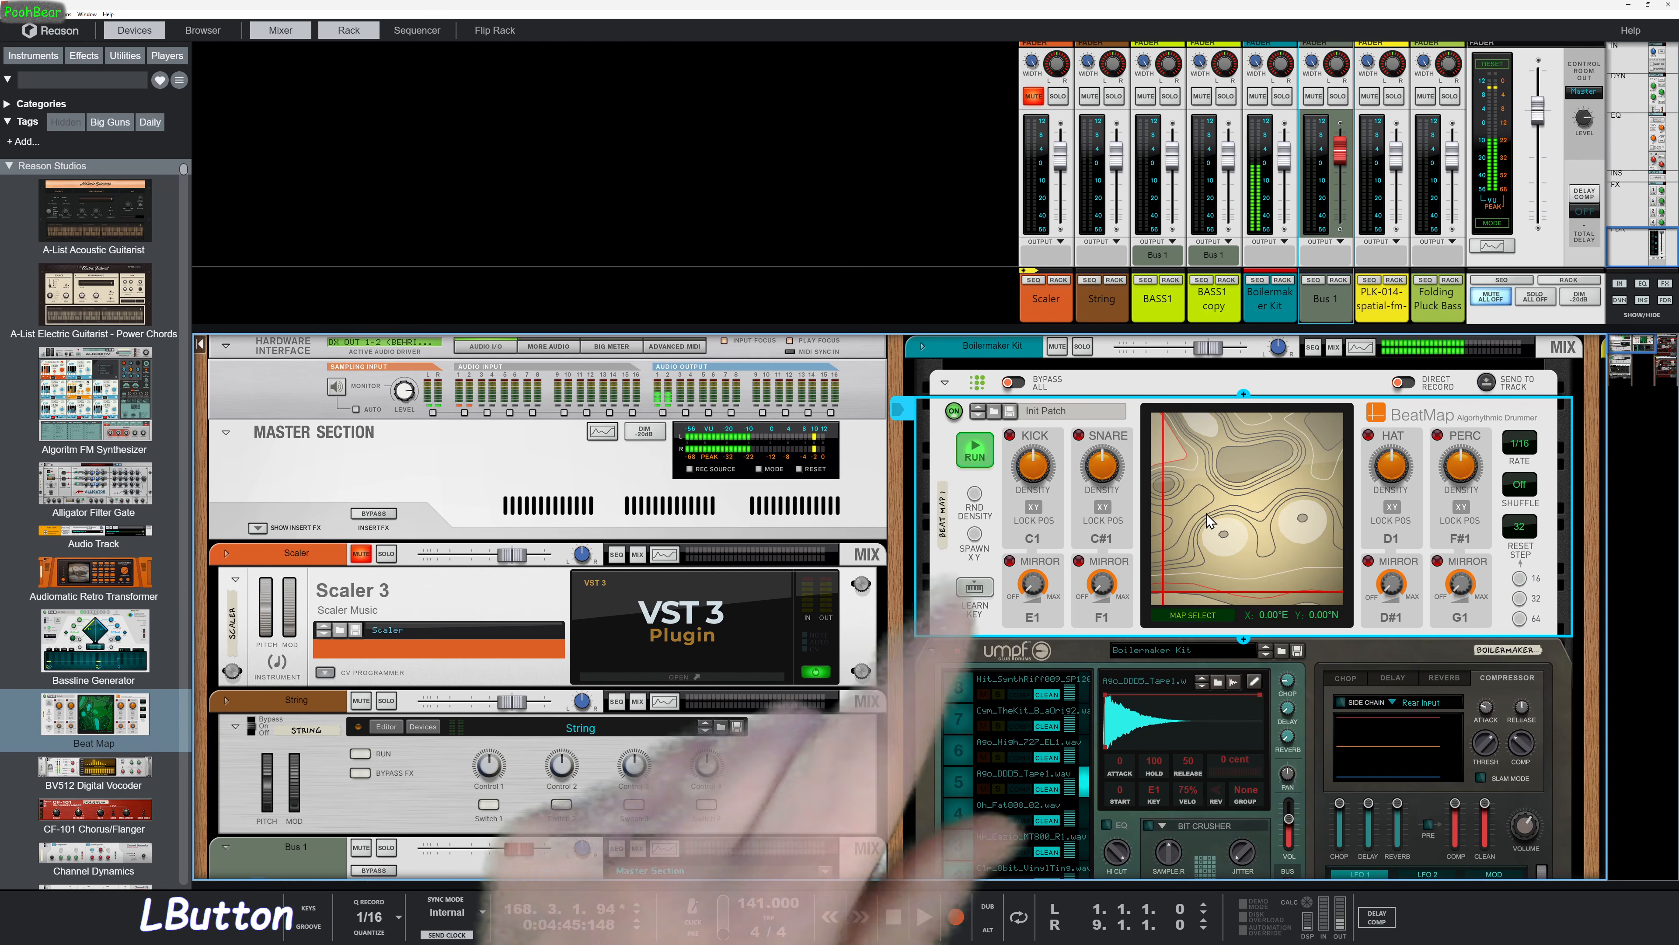
click(976, 452)
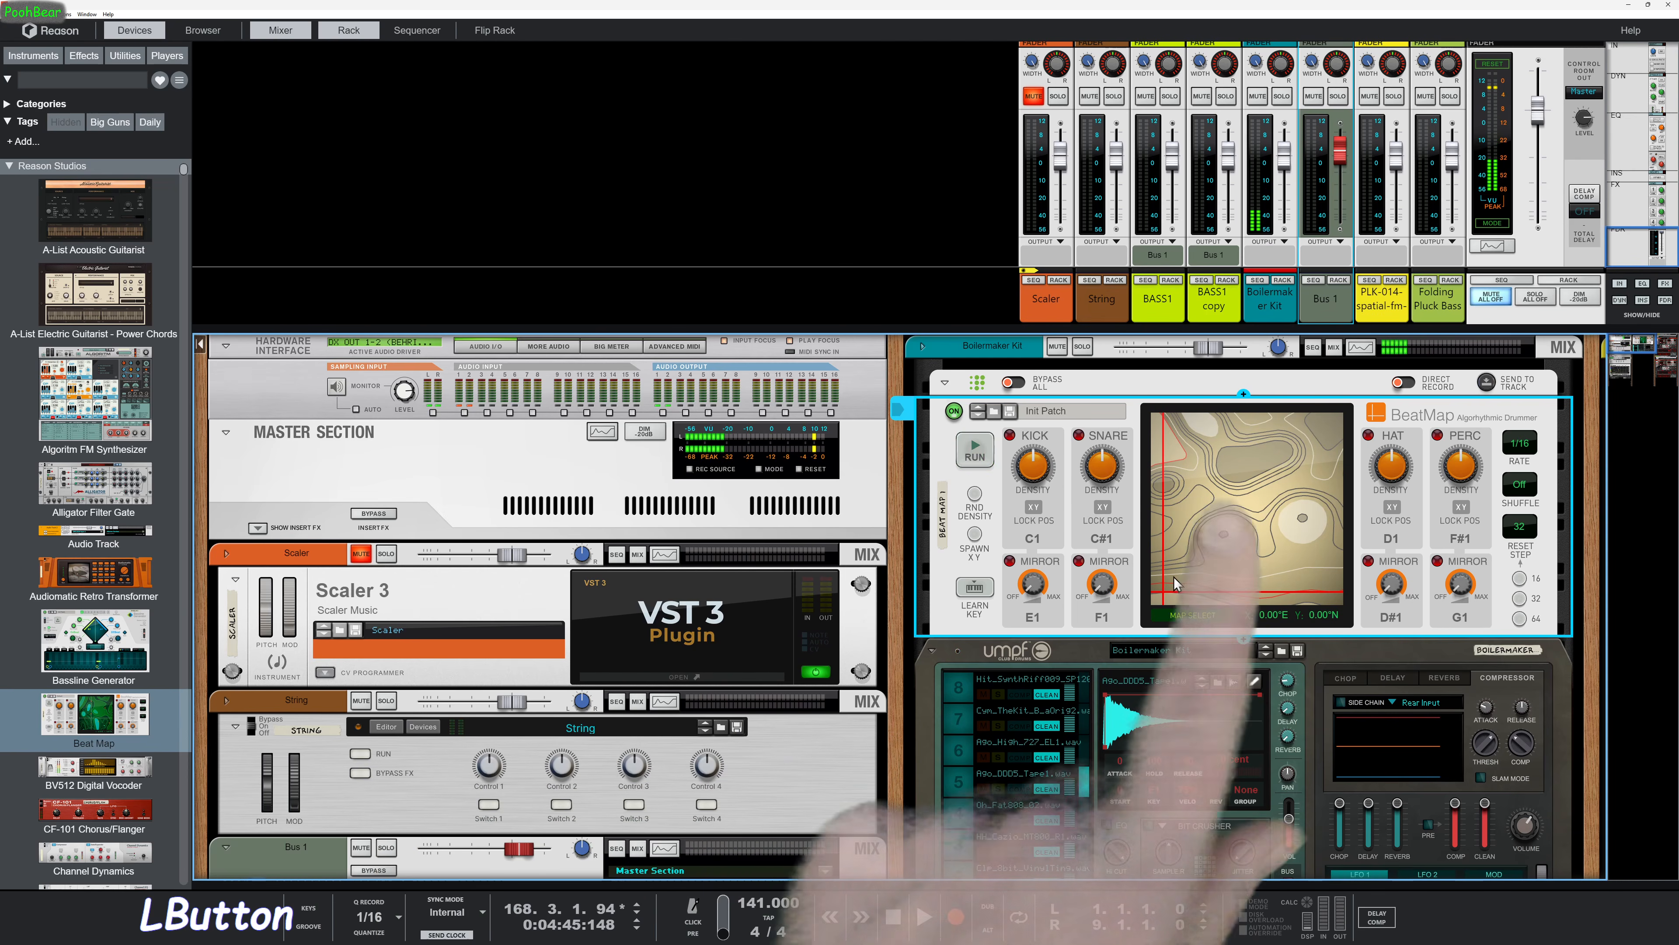
click(1222, 512)
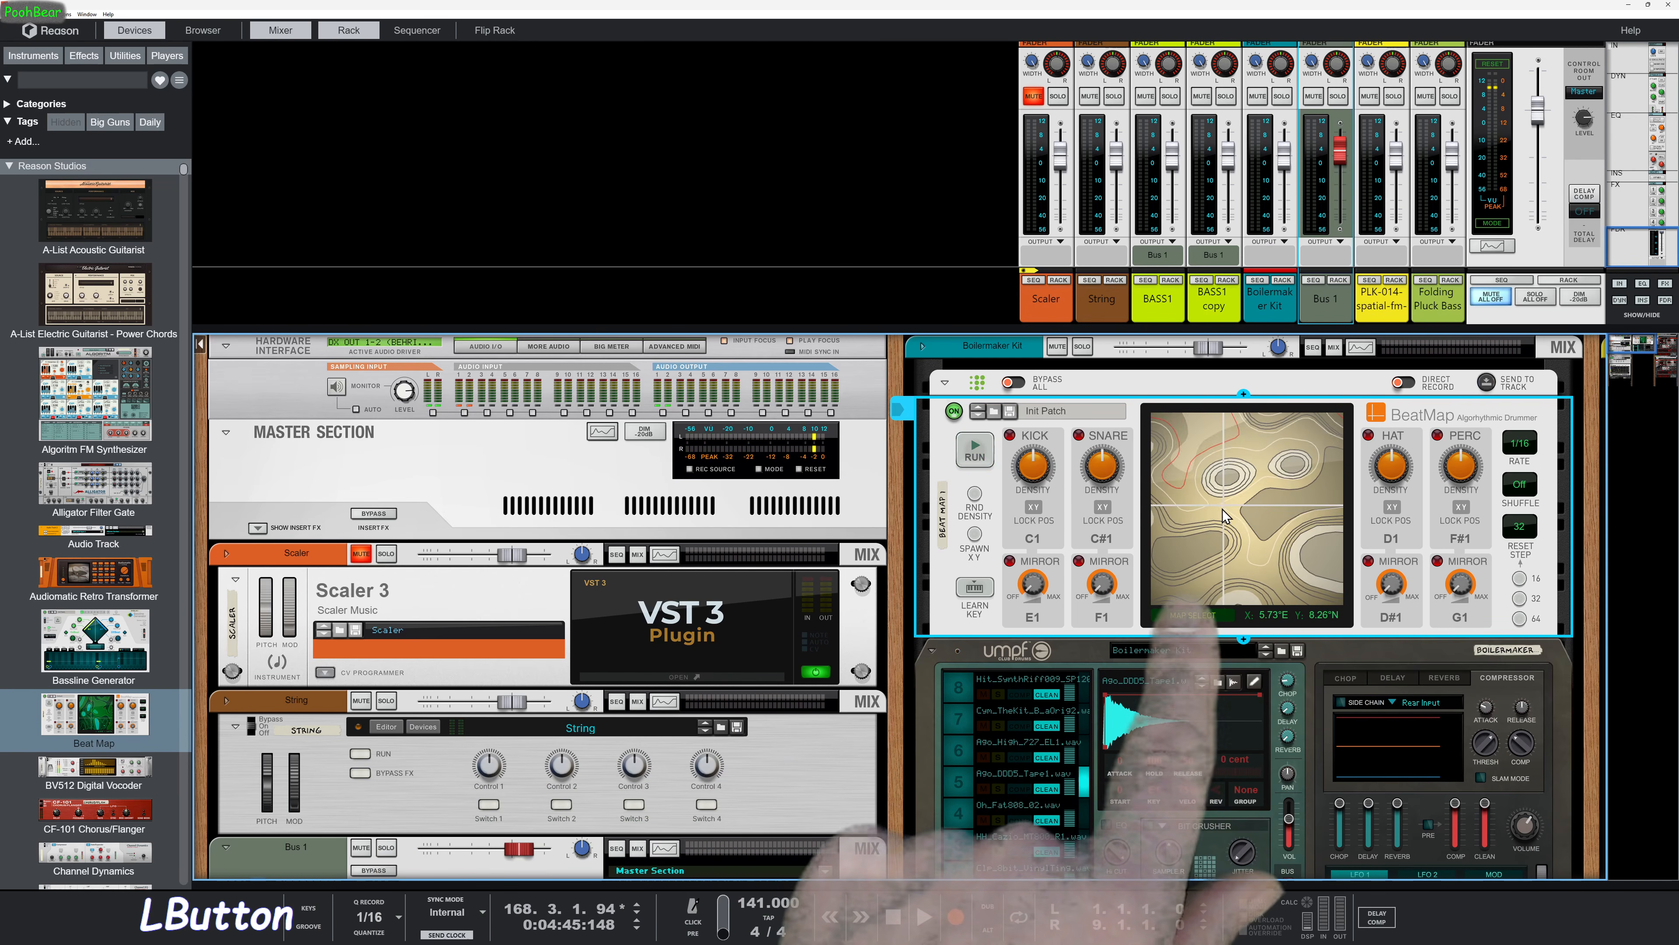
Move the BeatMap position to X 0.00°E, Y 0.00°N and insert Little LFO from the Daily-tagged devices above the Boilermaker Kit channel
drag(1218, 514, 1147, 622)
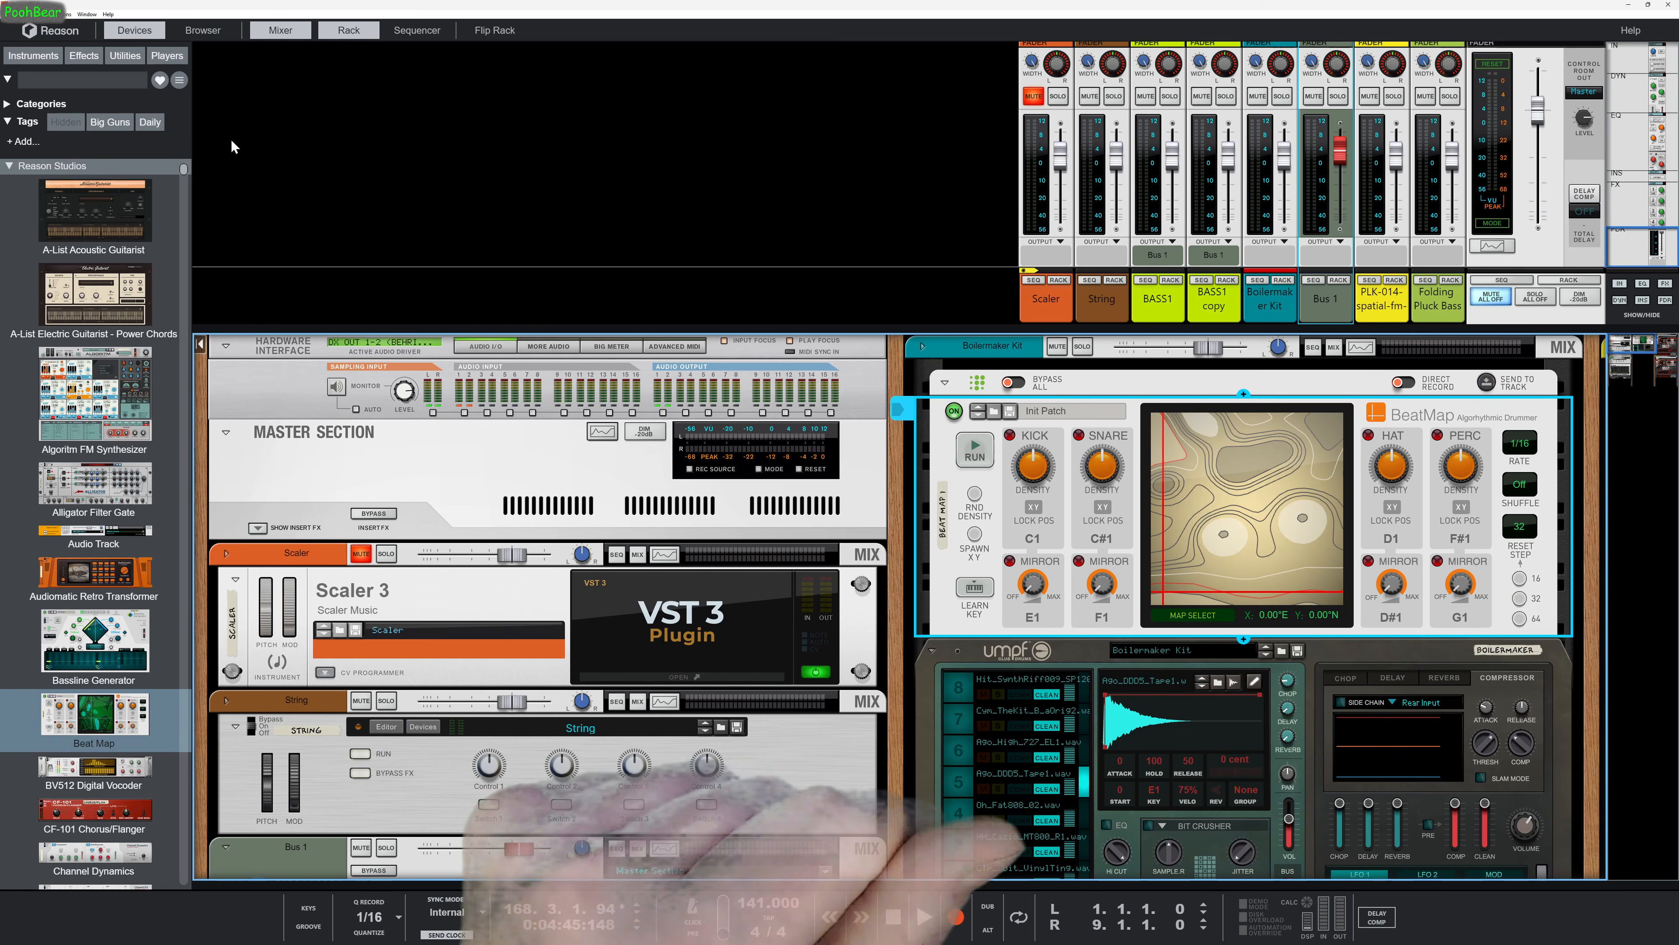
click(150, 123)
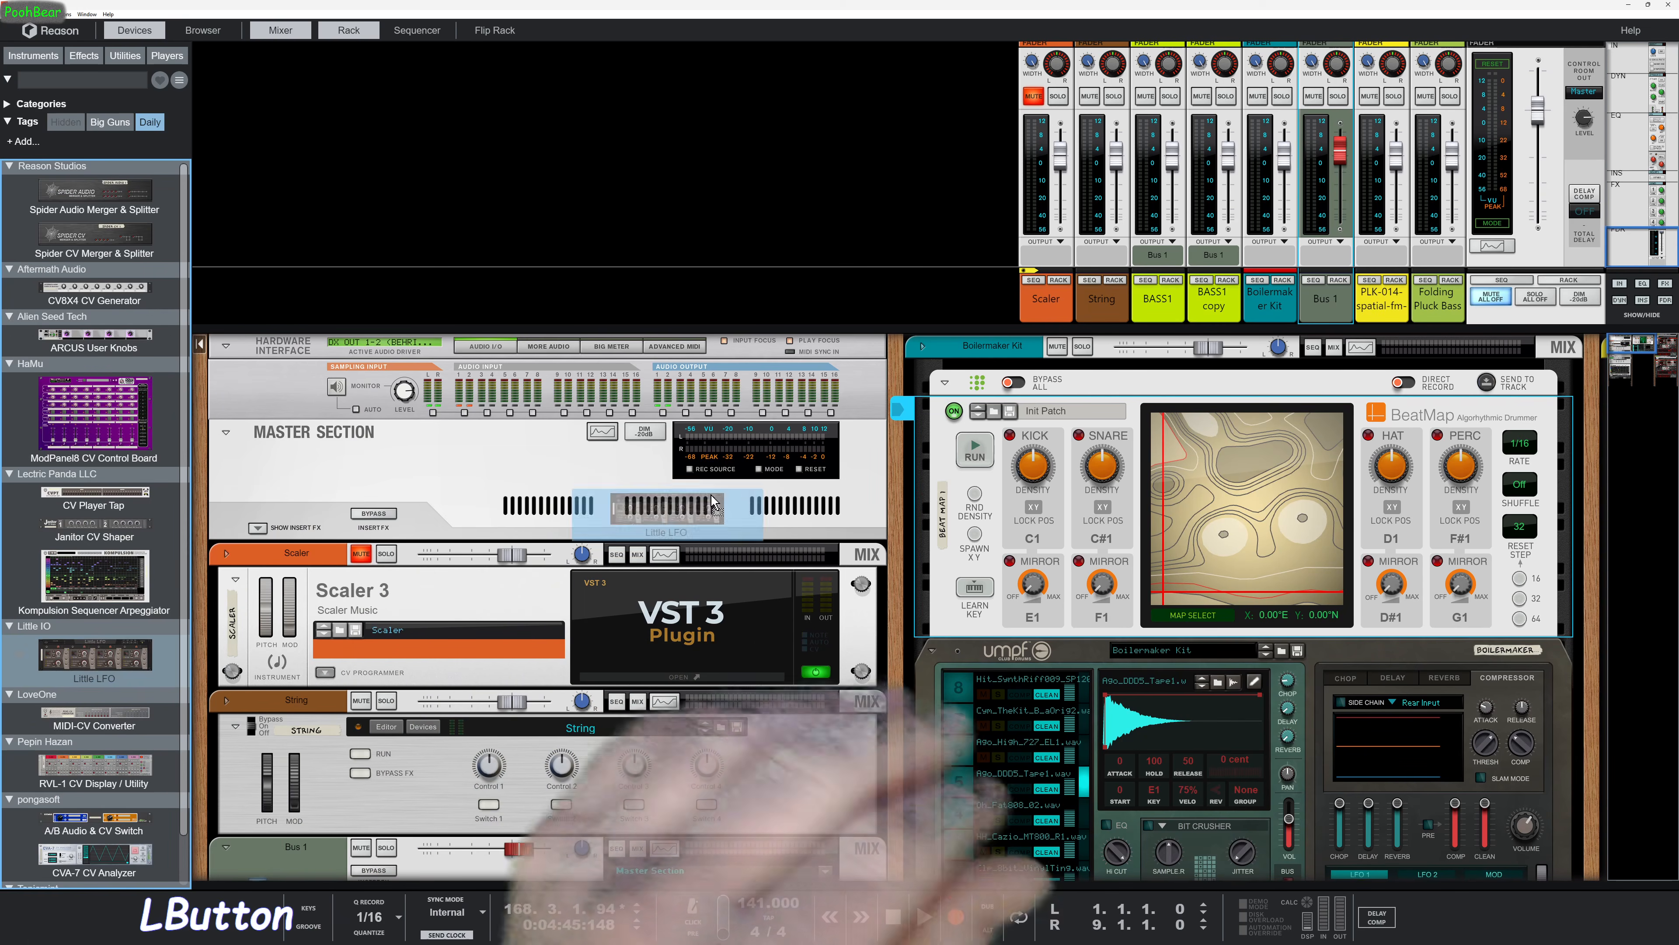
drag(94, 655, 1048, 355)
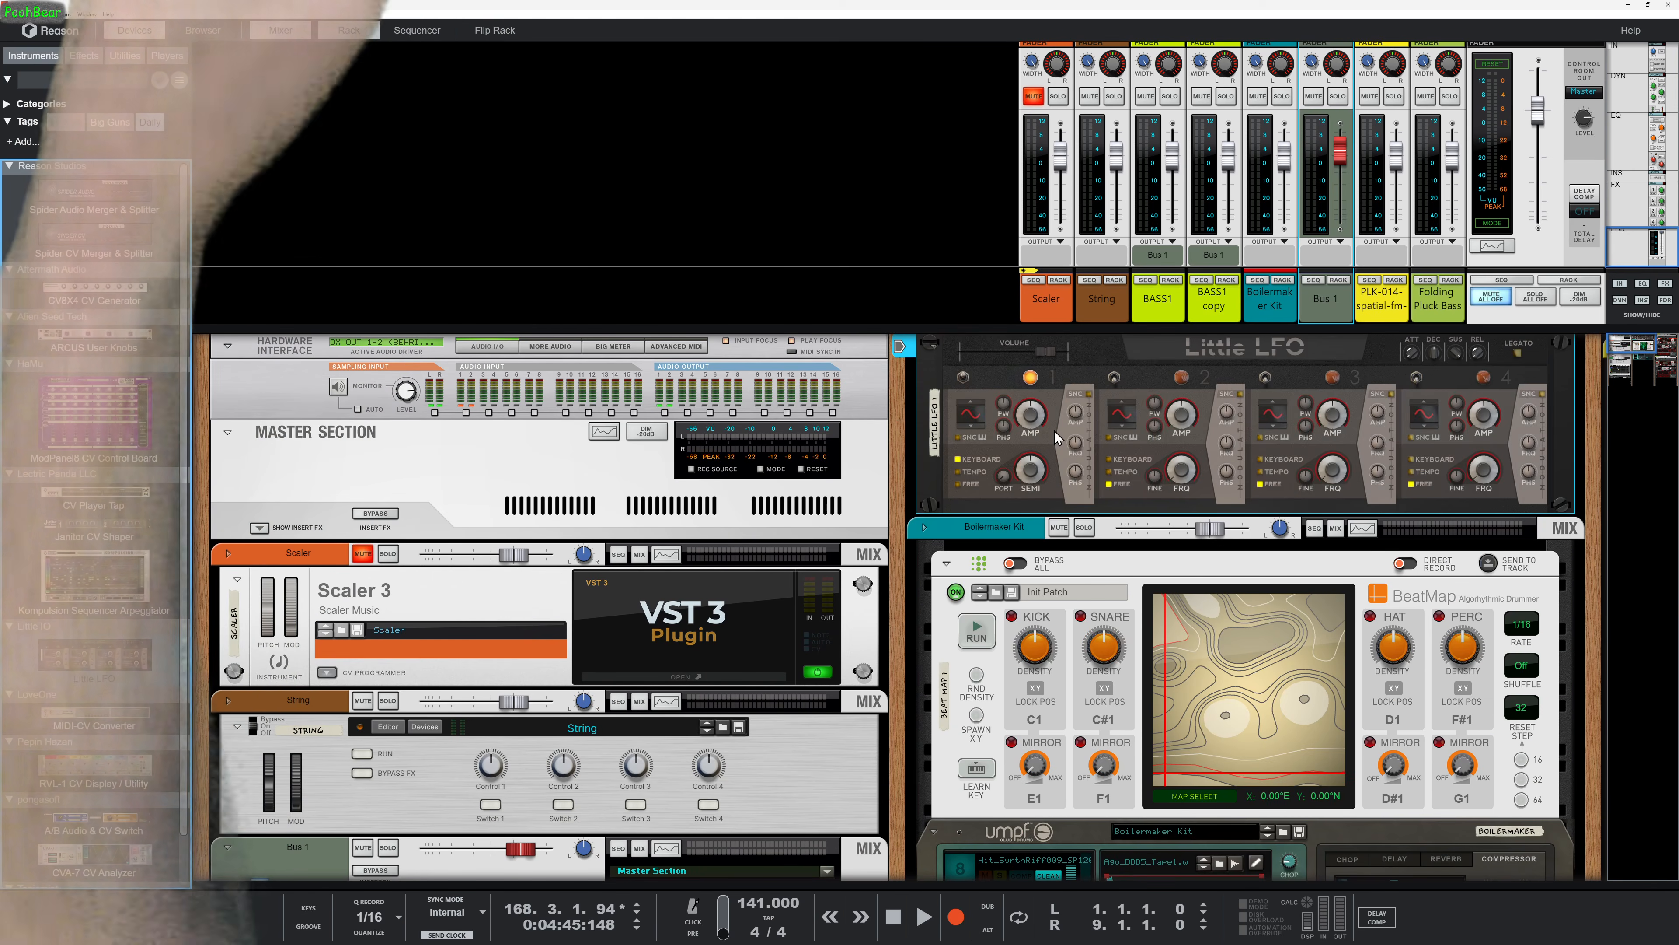
key(Tab)
key(Tab)
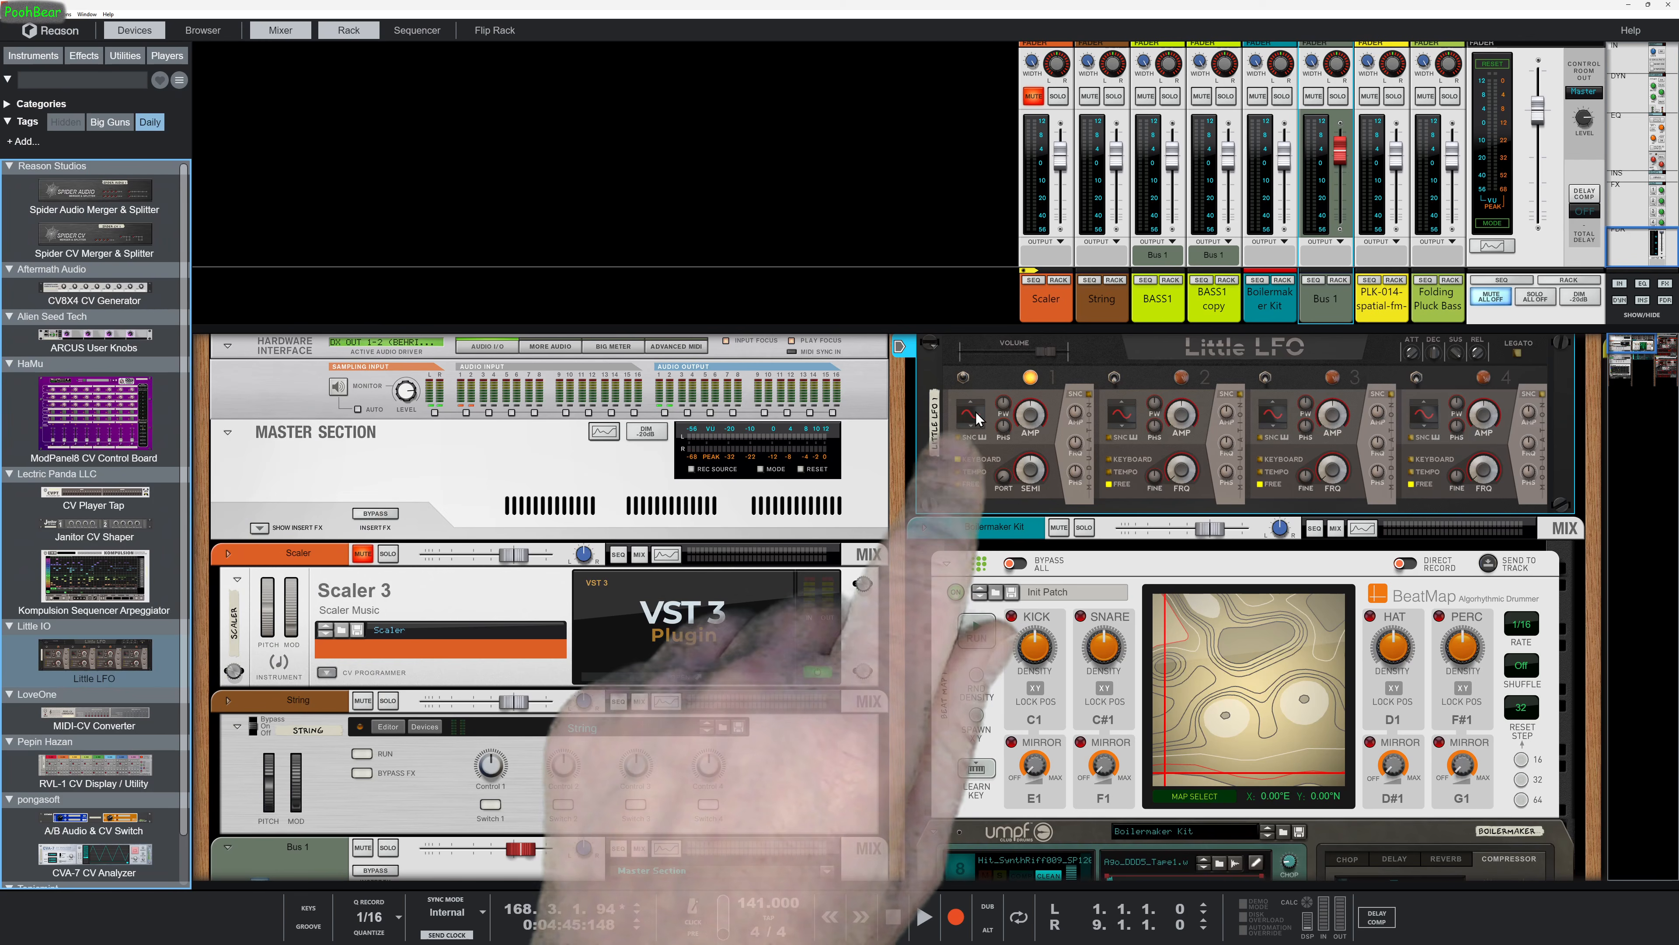
Insert two A/B Audio & CV Switch devices and one RVL-1 CV Display / Utility between the Little LFO and the Boilermaker Kit channel
drag(94, 818, 839, 608)
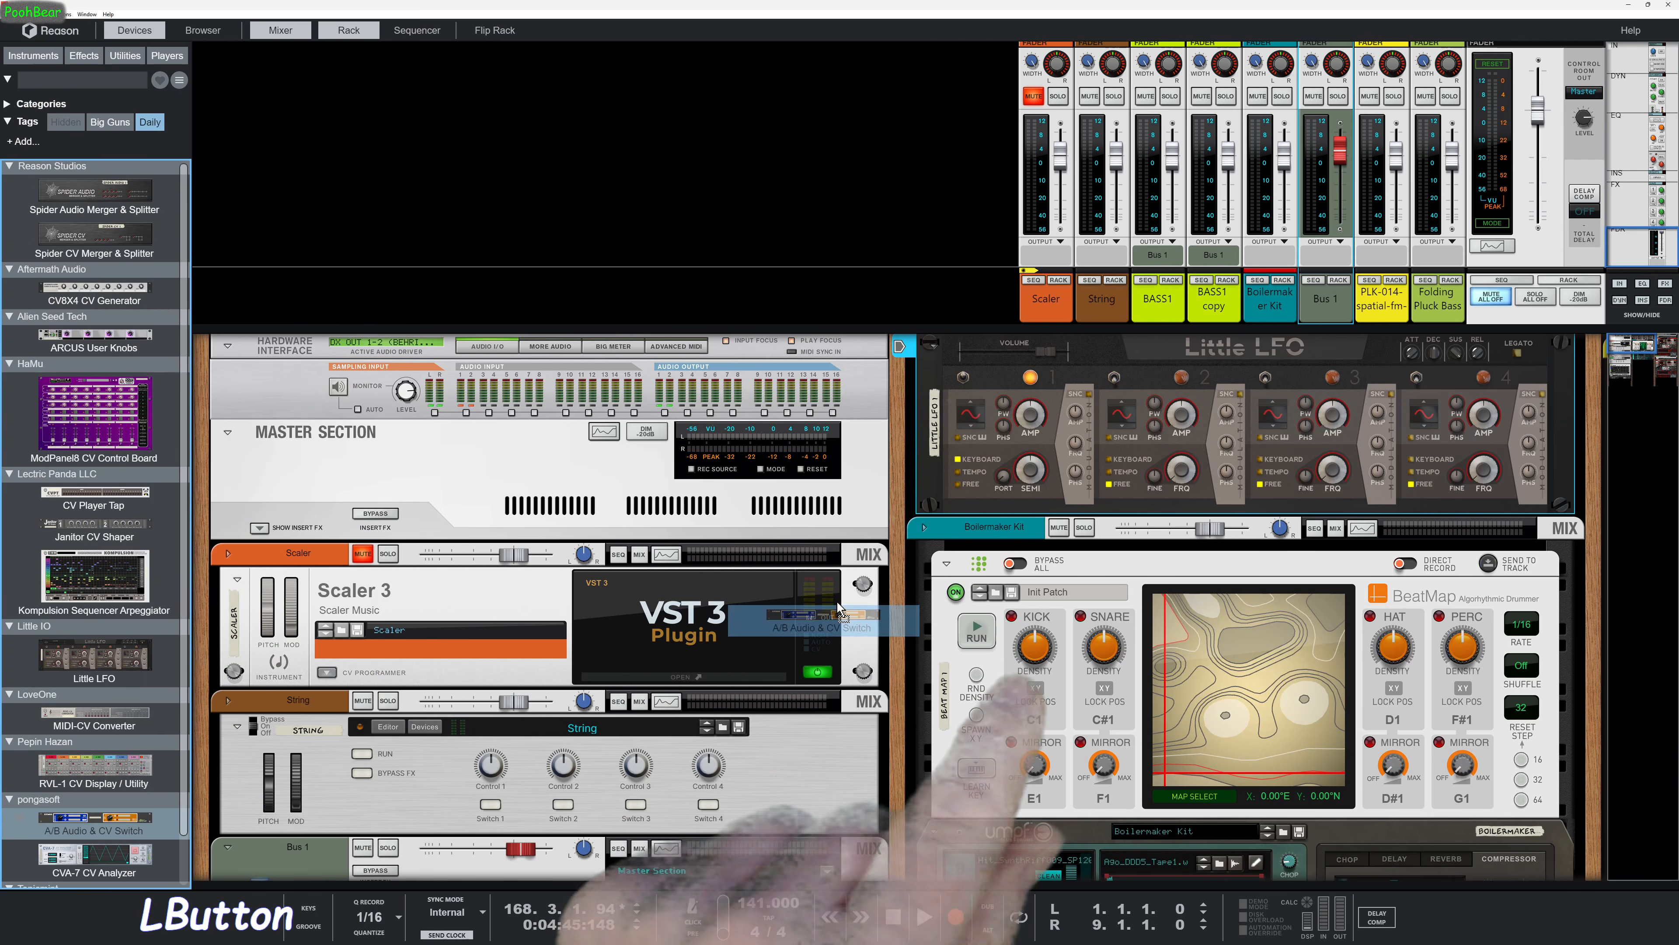
drag(1010, 527, 1092, 581)
drag(65, 780, 926, 639)
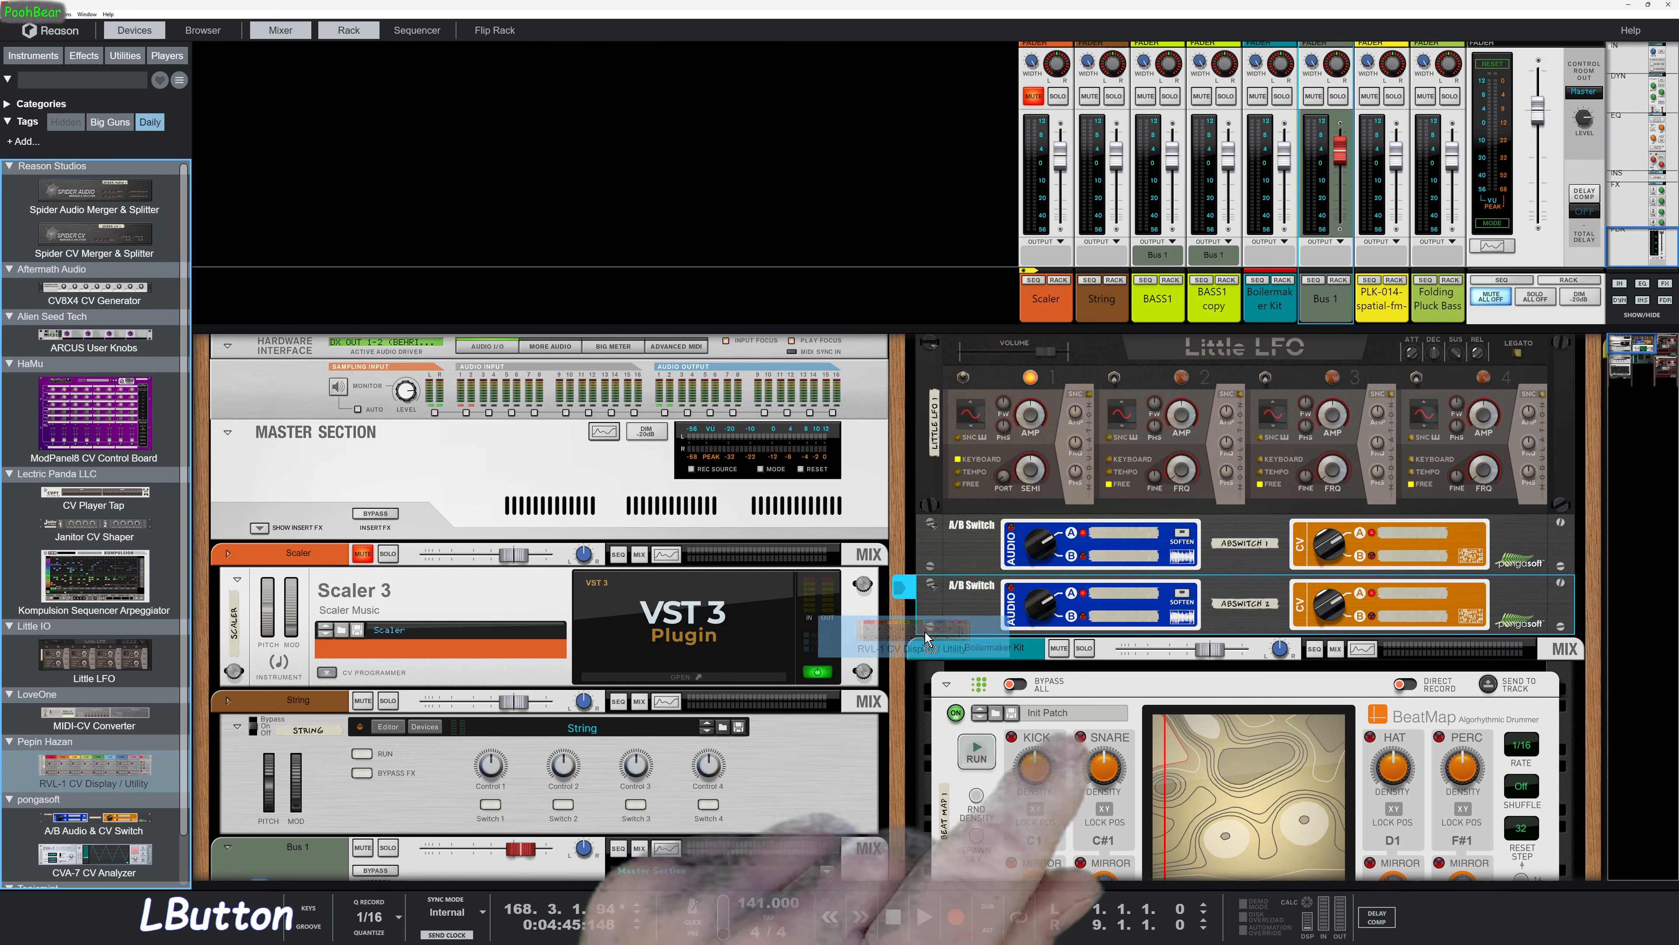
drag(1082, 651, 1081, 653)
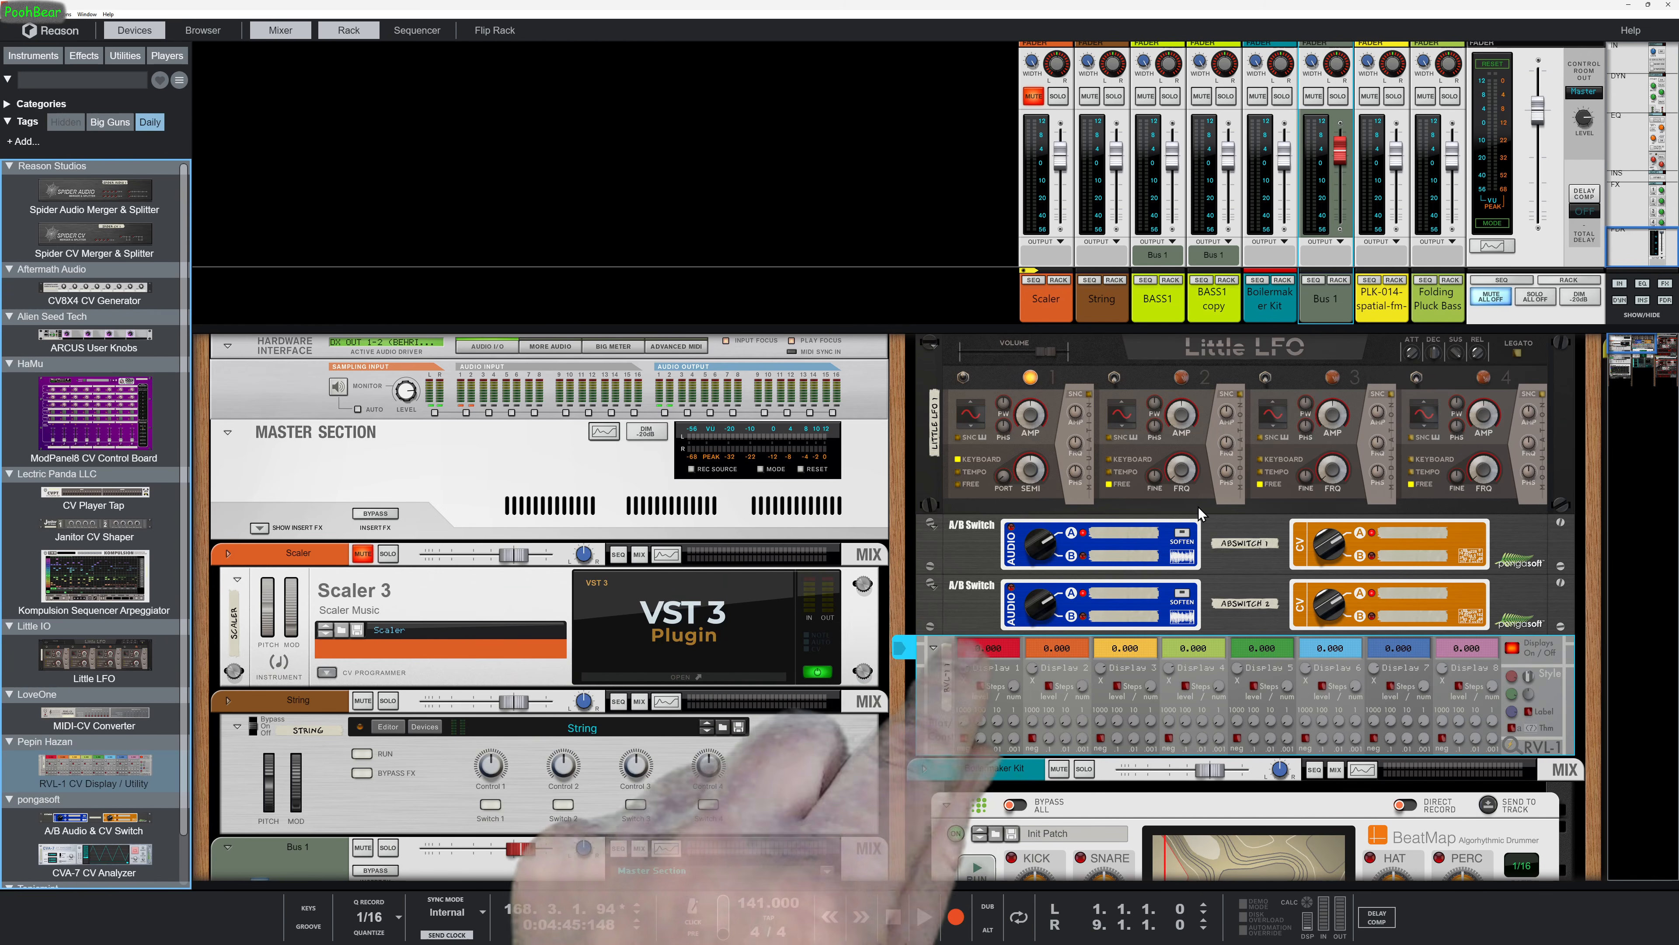
Combine the Boilermaker Kit together with its BeatMap player into a Combinator
scroll(1142, 556, down, 3)
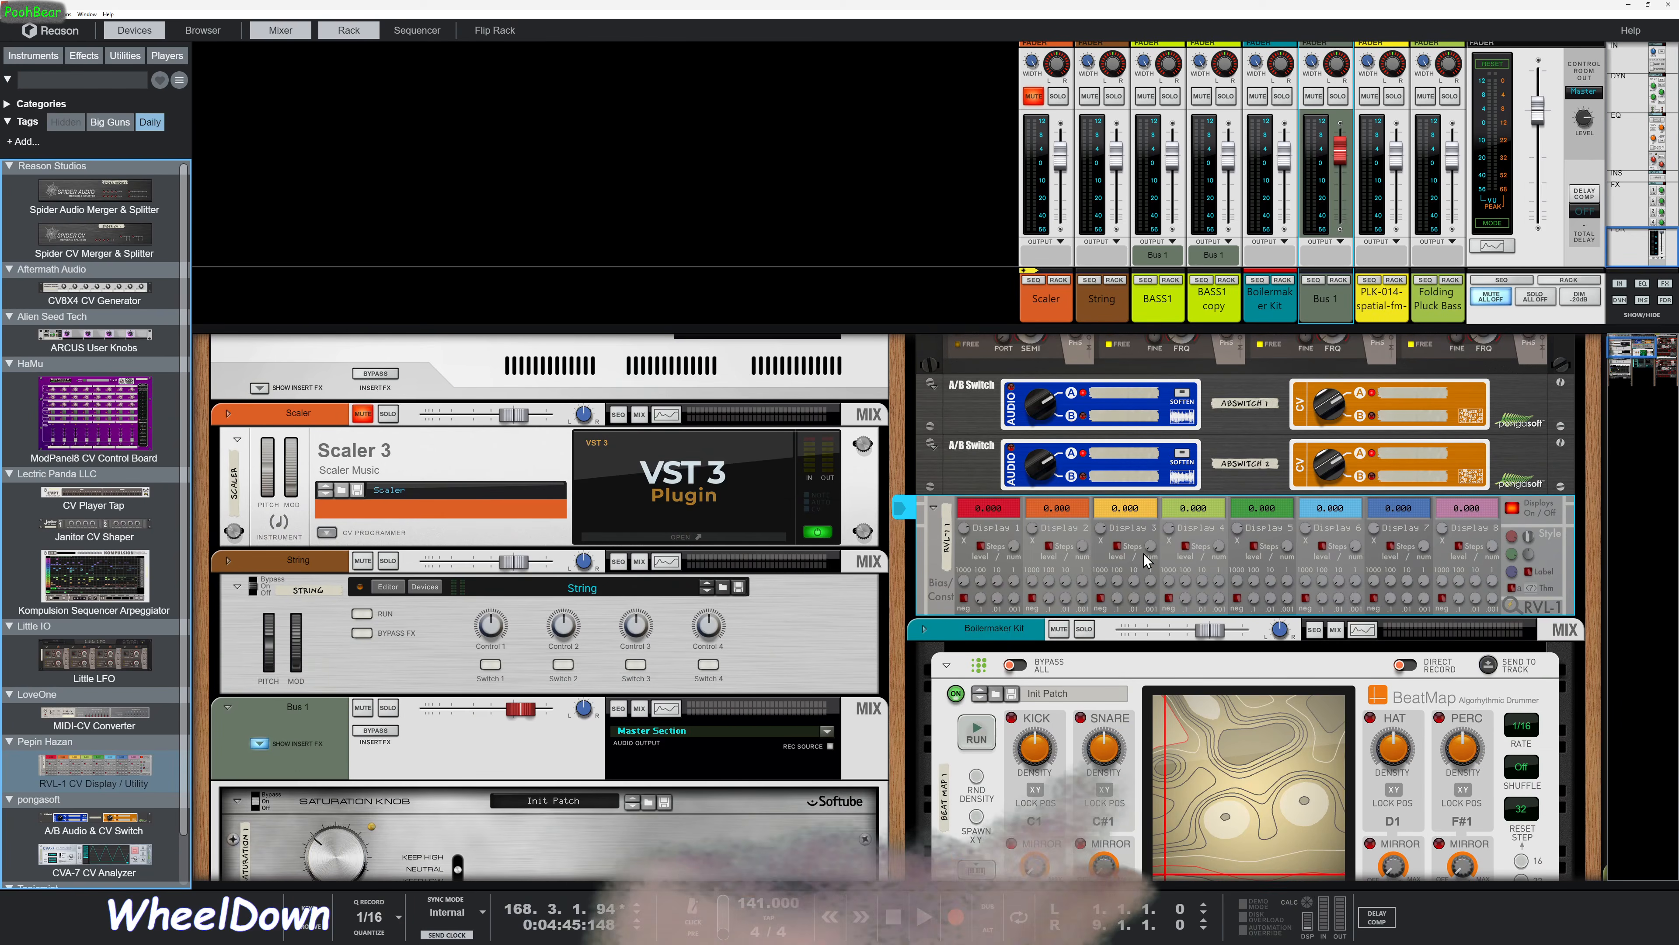
scroll(1148, 561, down, 6)
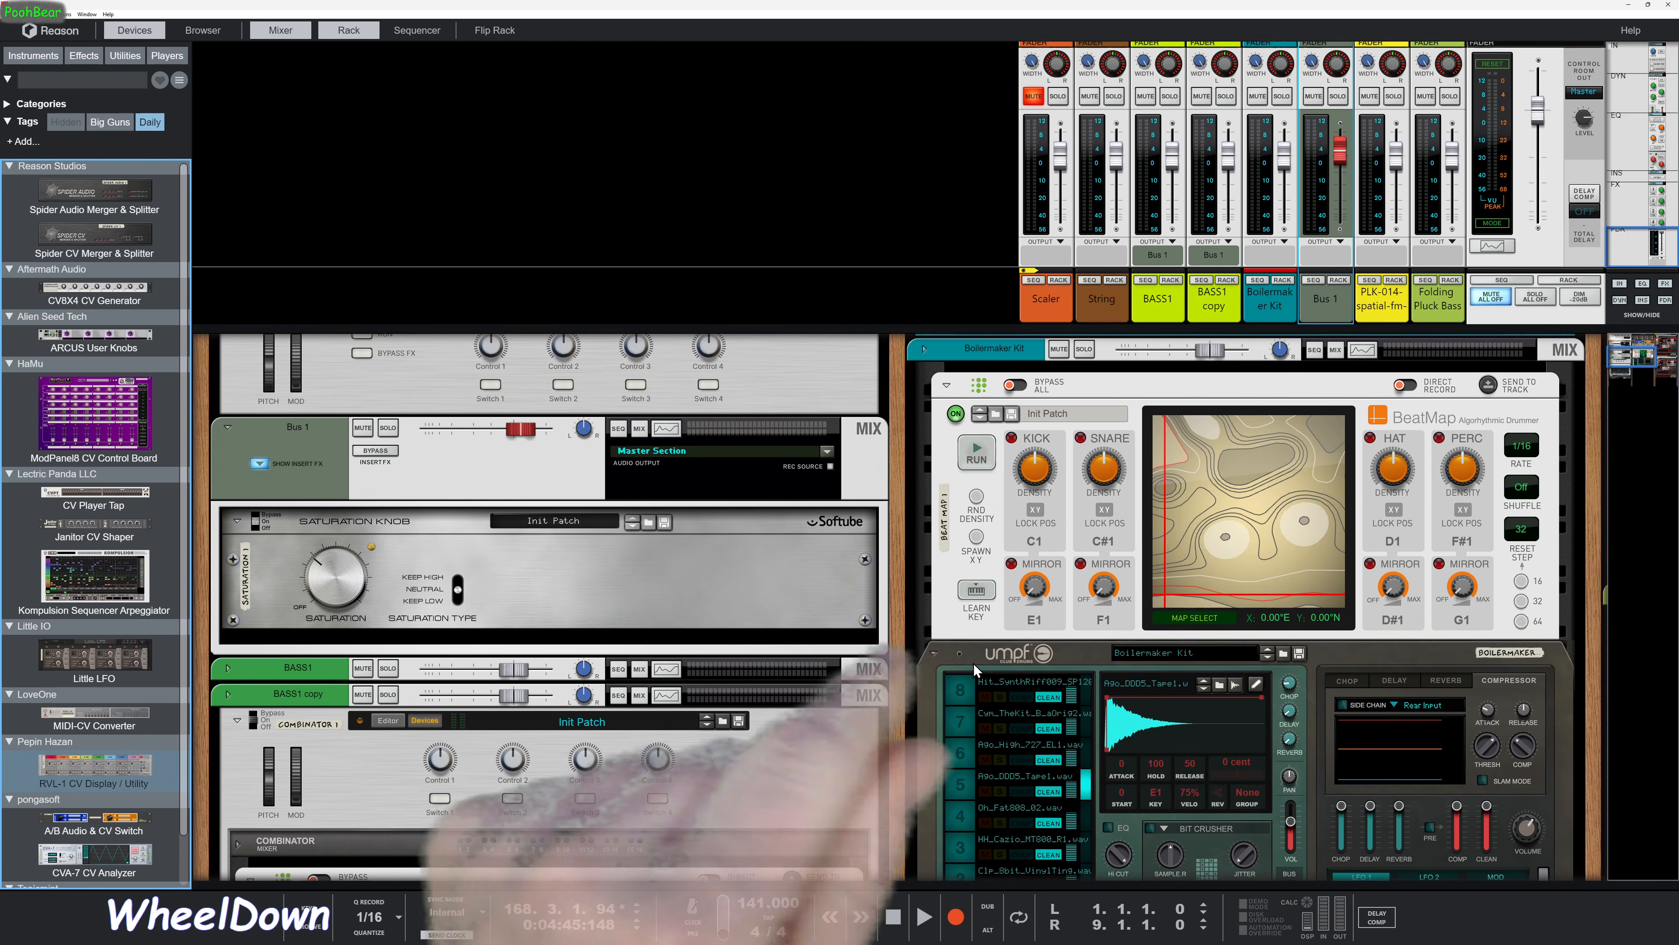
click(968, 660)
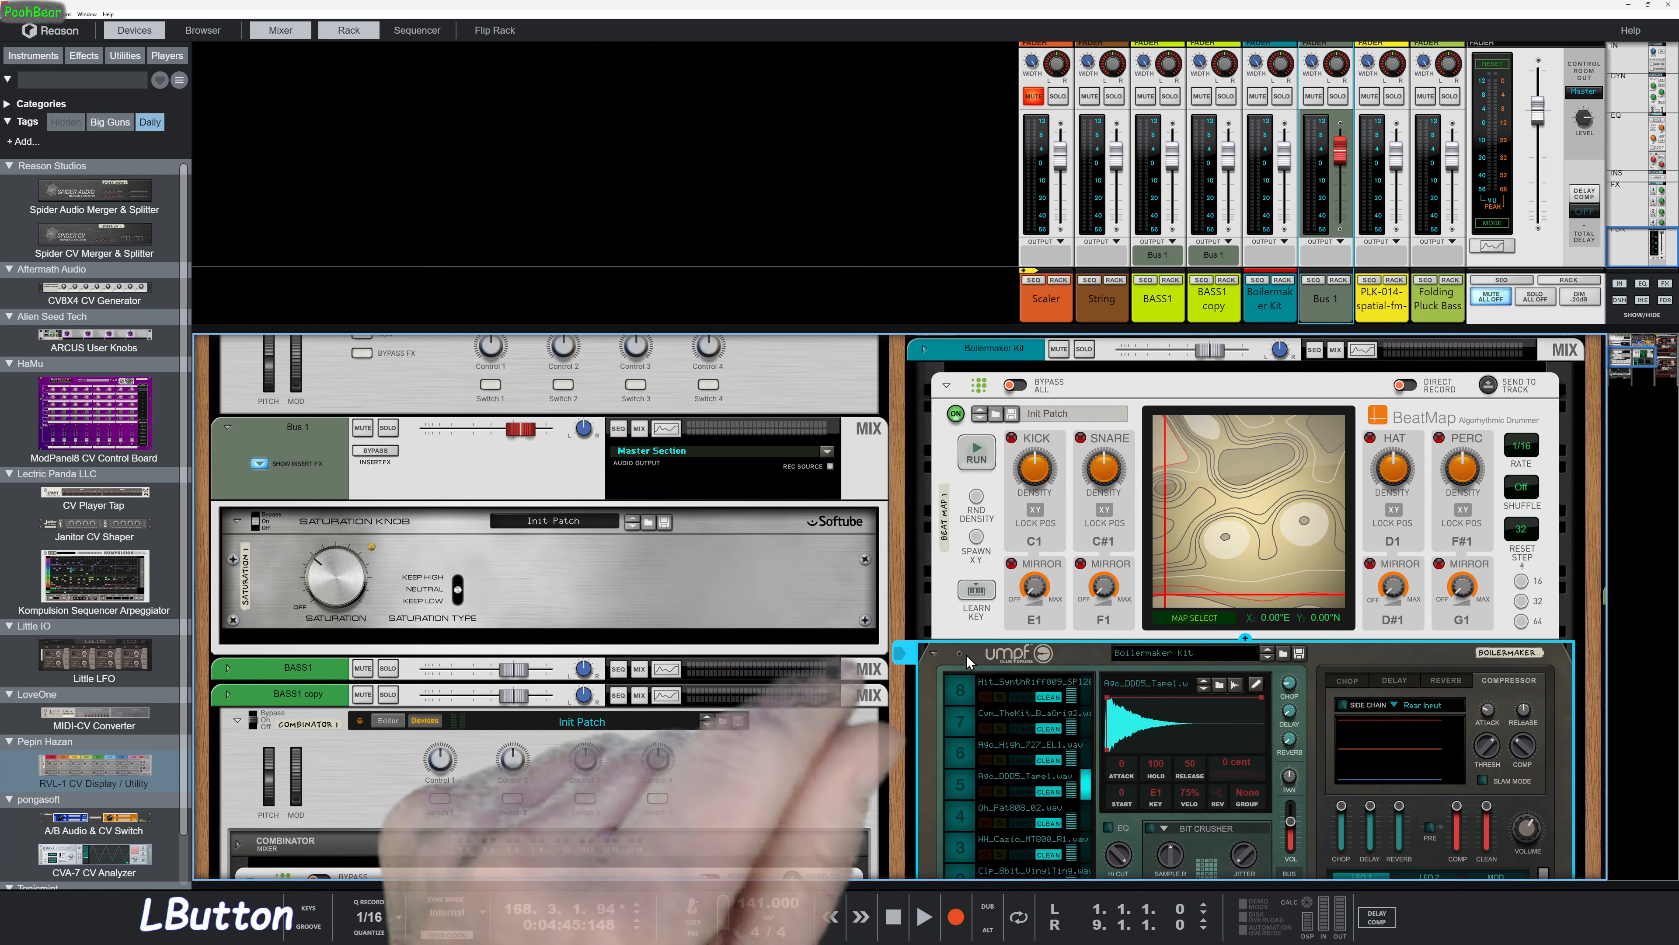
right_click(990, 656)
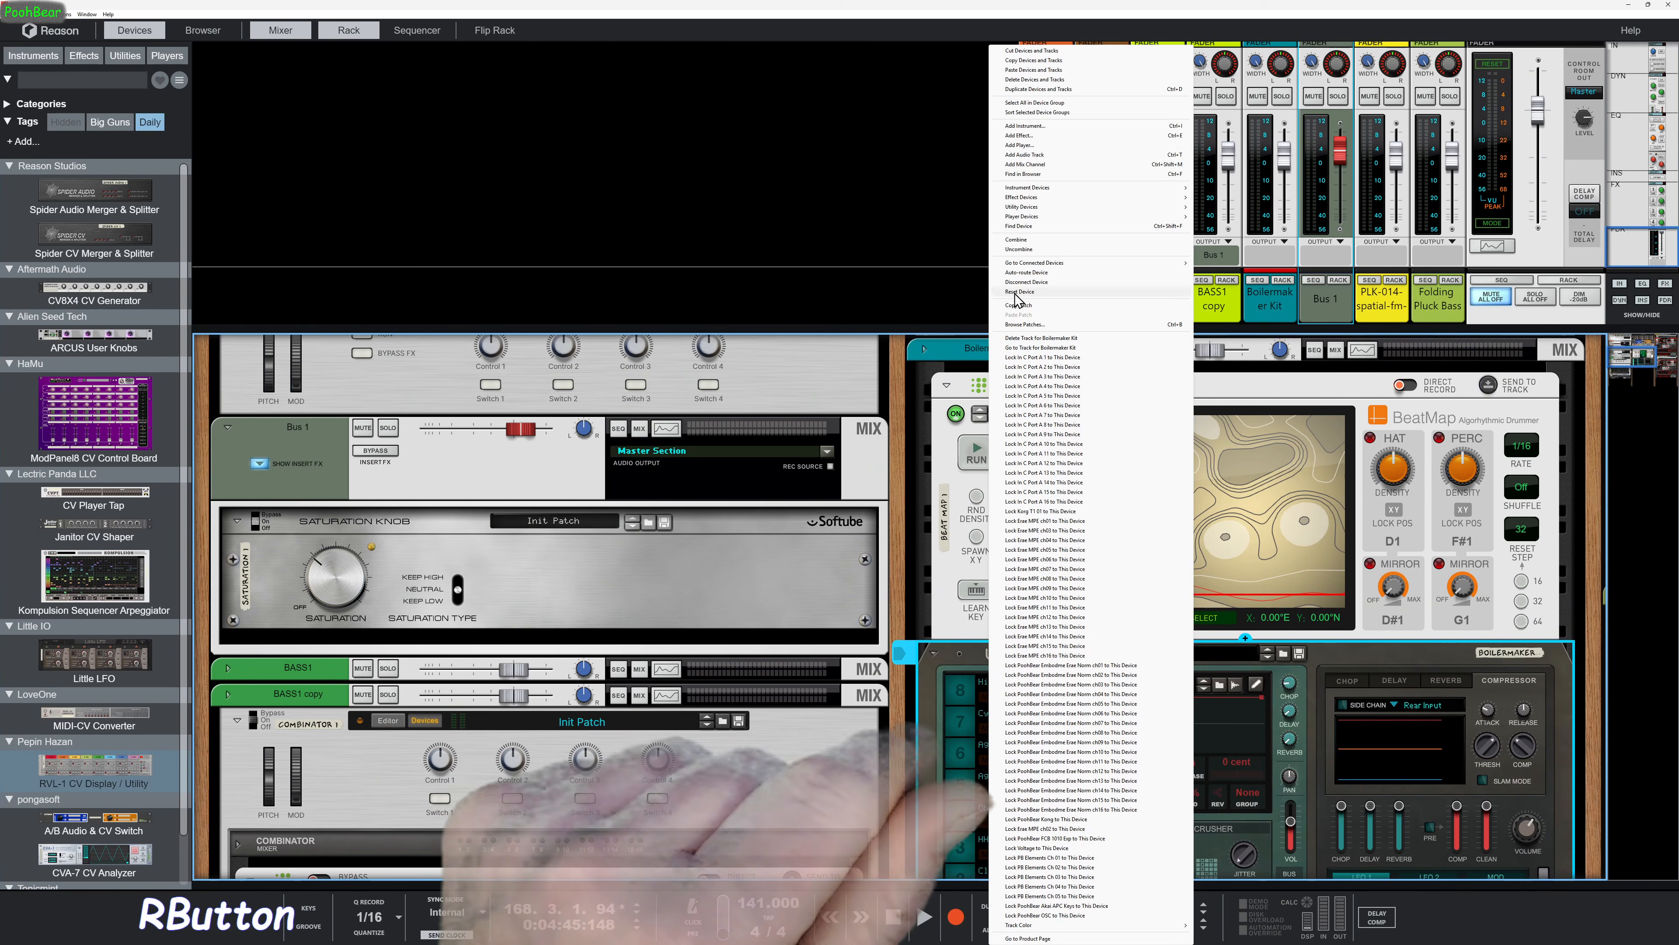
click(1019, 241)
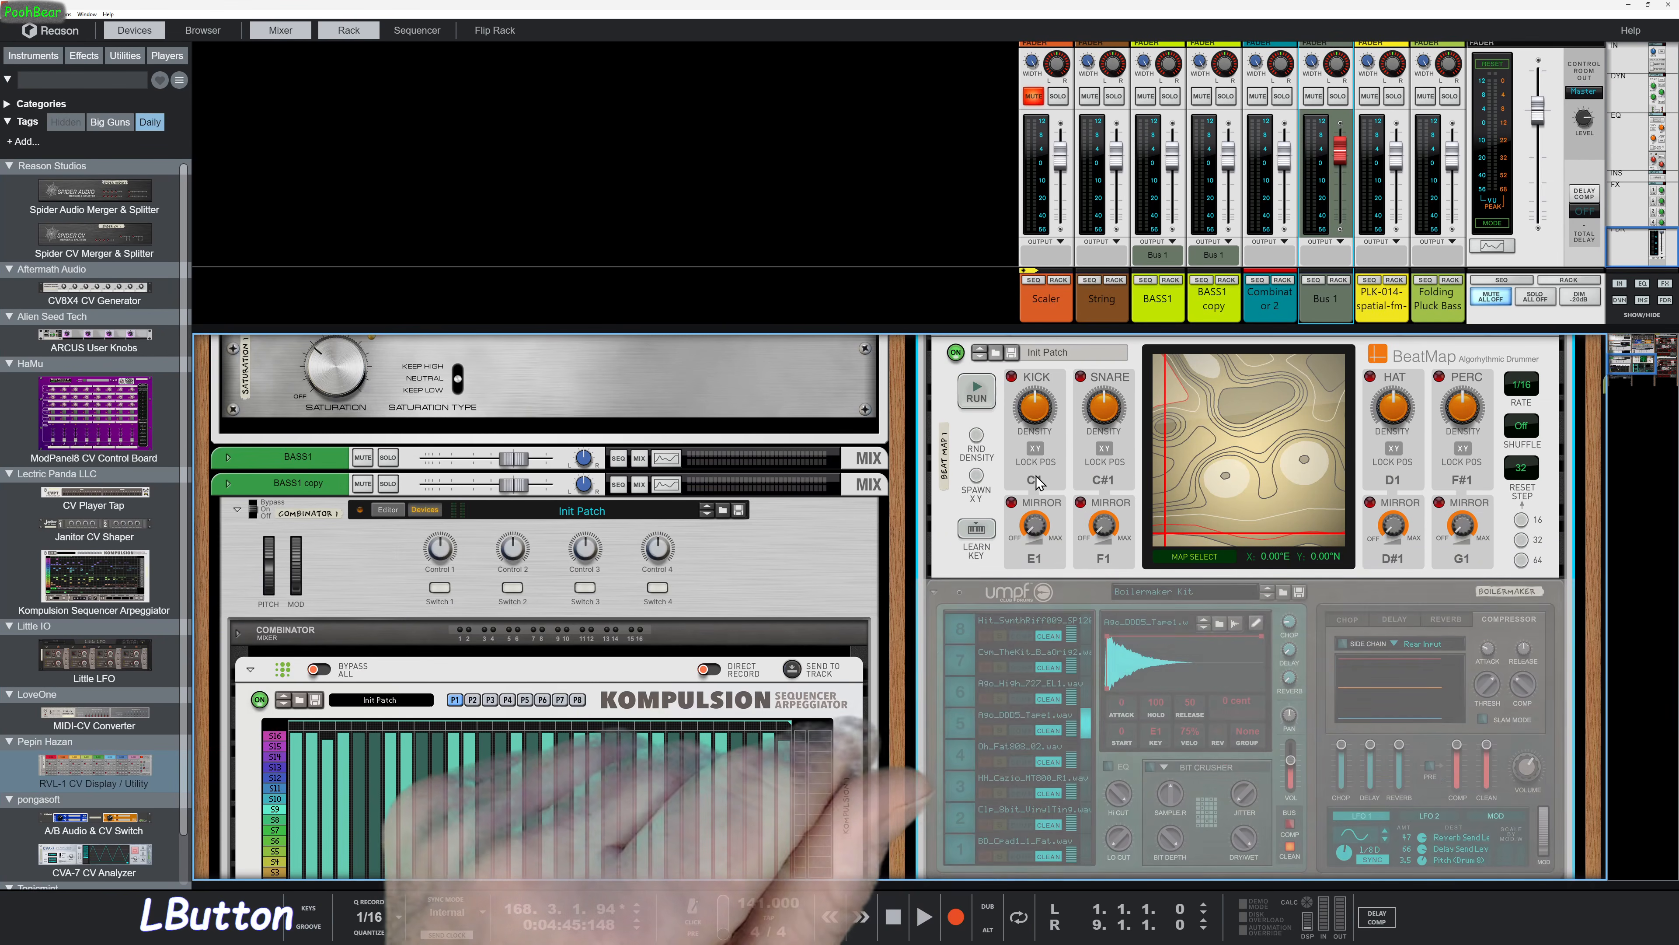
scroll(1056, 620, up, 2)
scroll(1056, 620, up, 2)
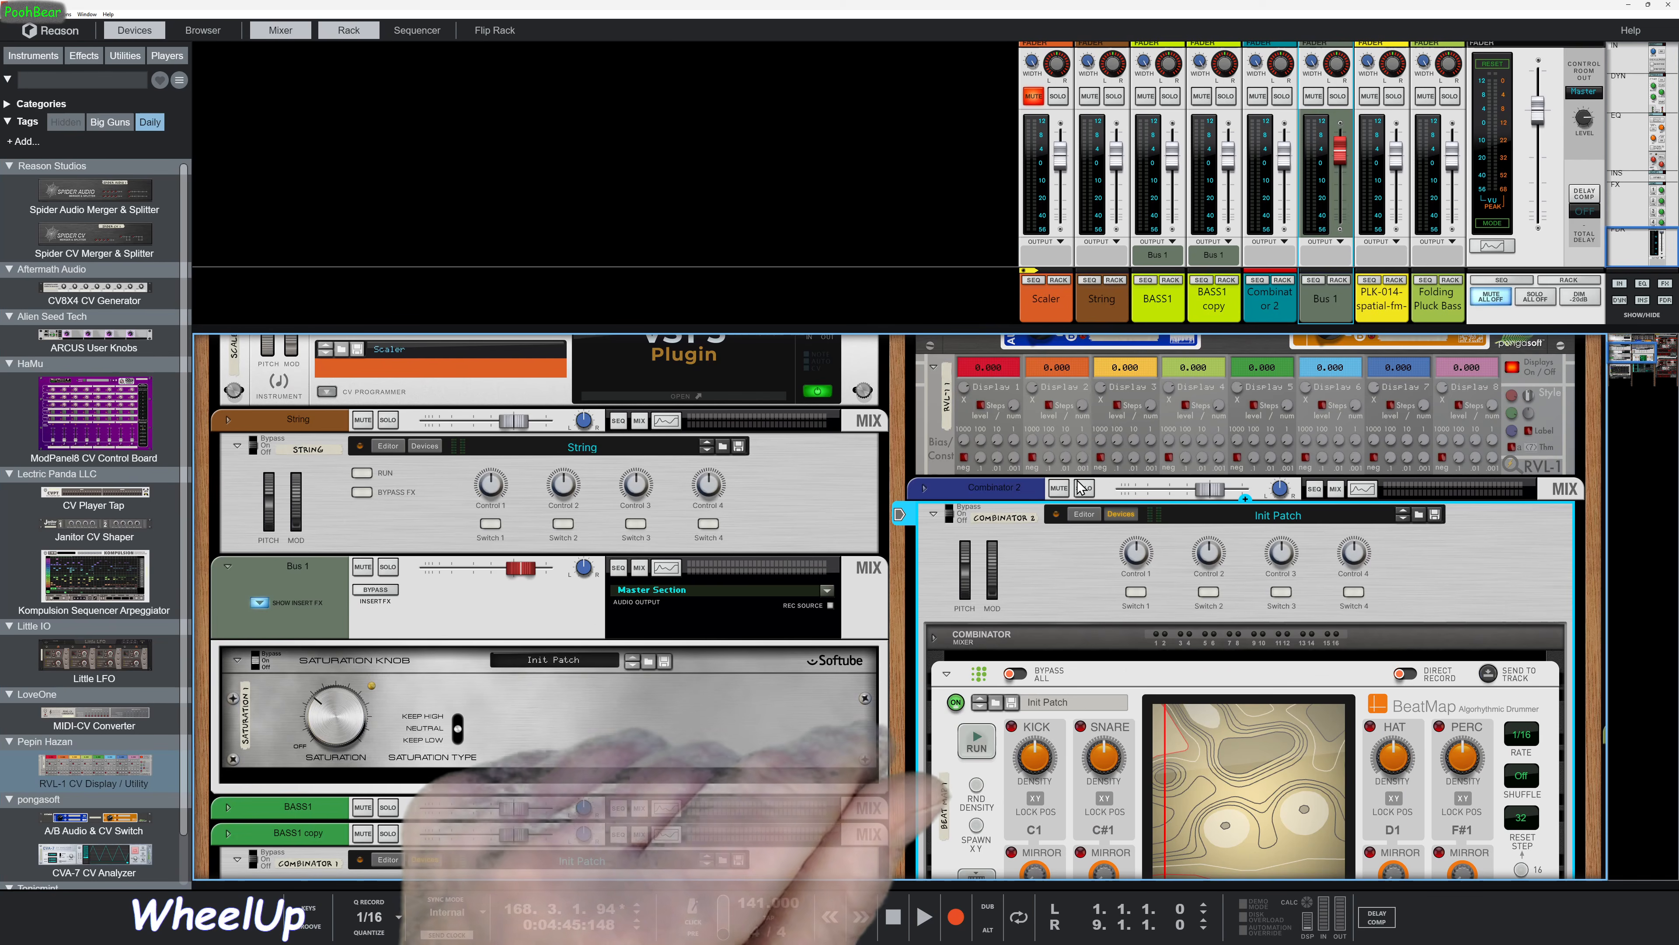
Show the new Combinator's editor with Beat Map 1 selected, and move the BeatMap position to around the middle of the map
click(1088, 515)
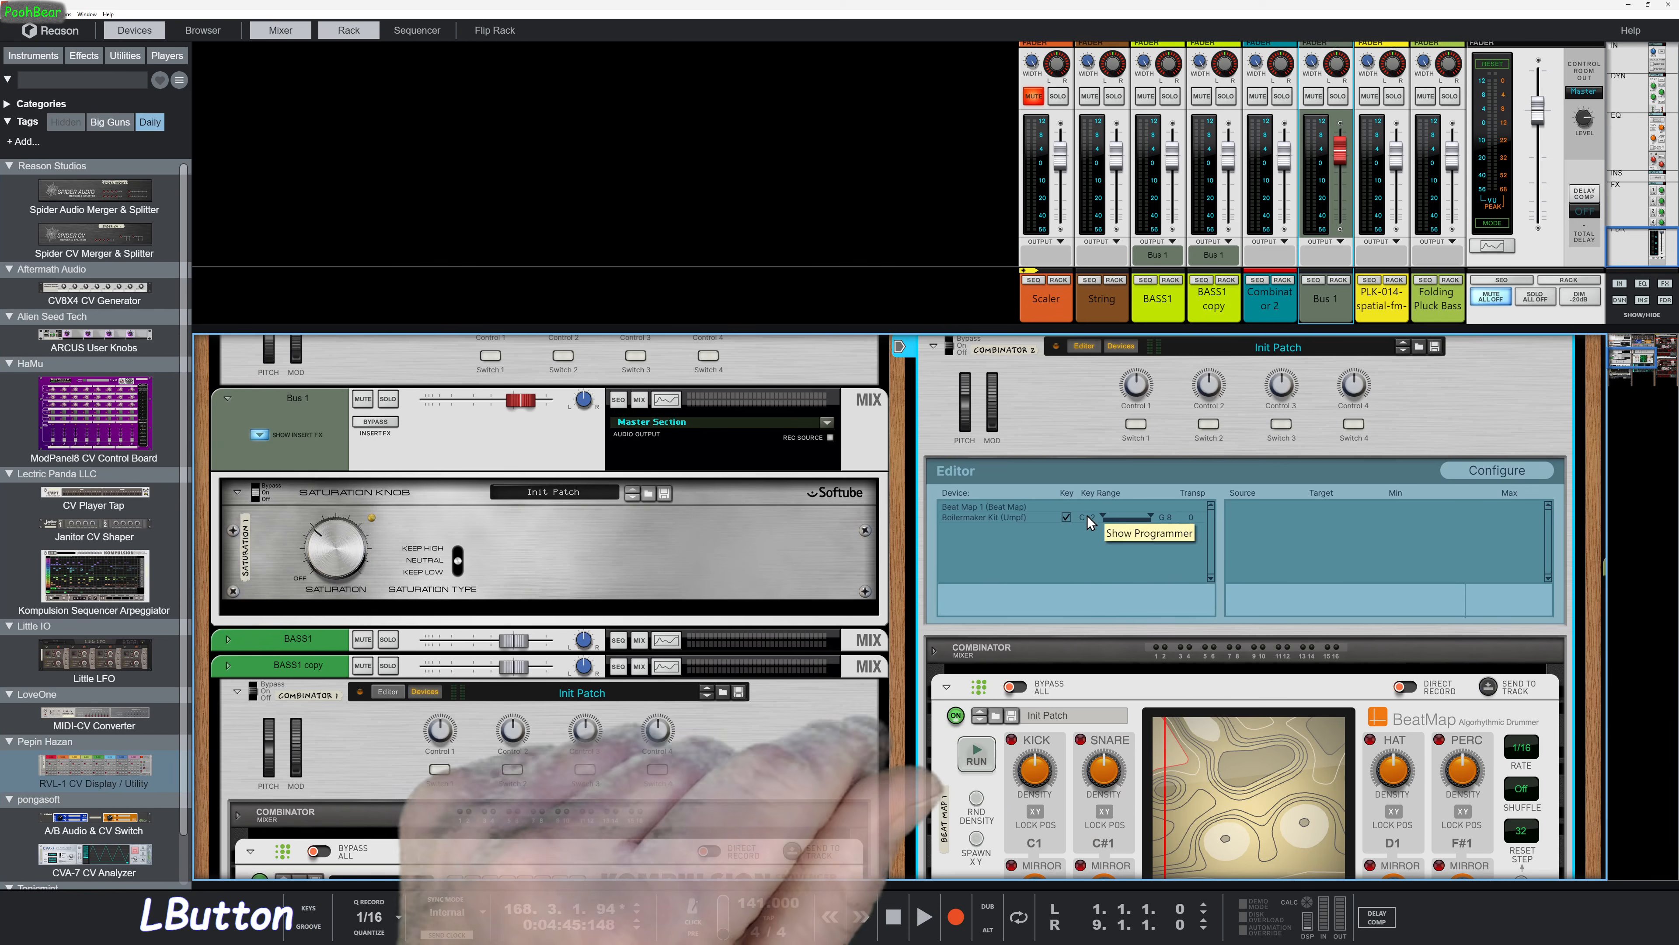
click(1008, 508)
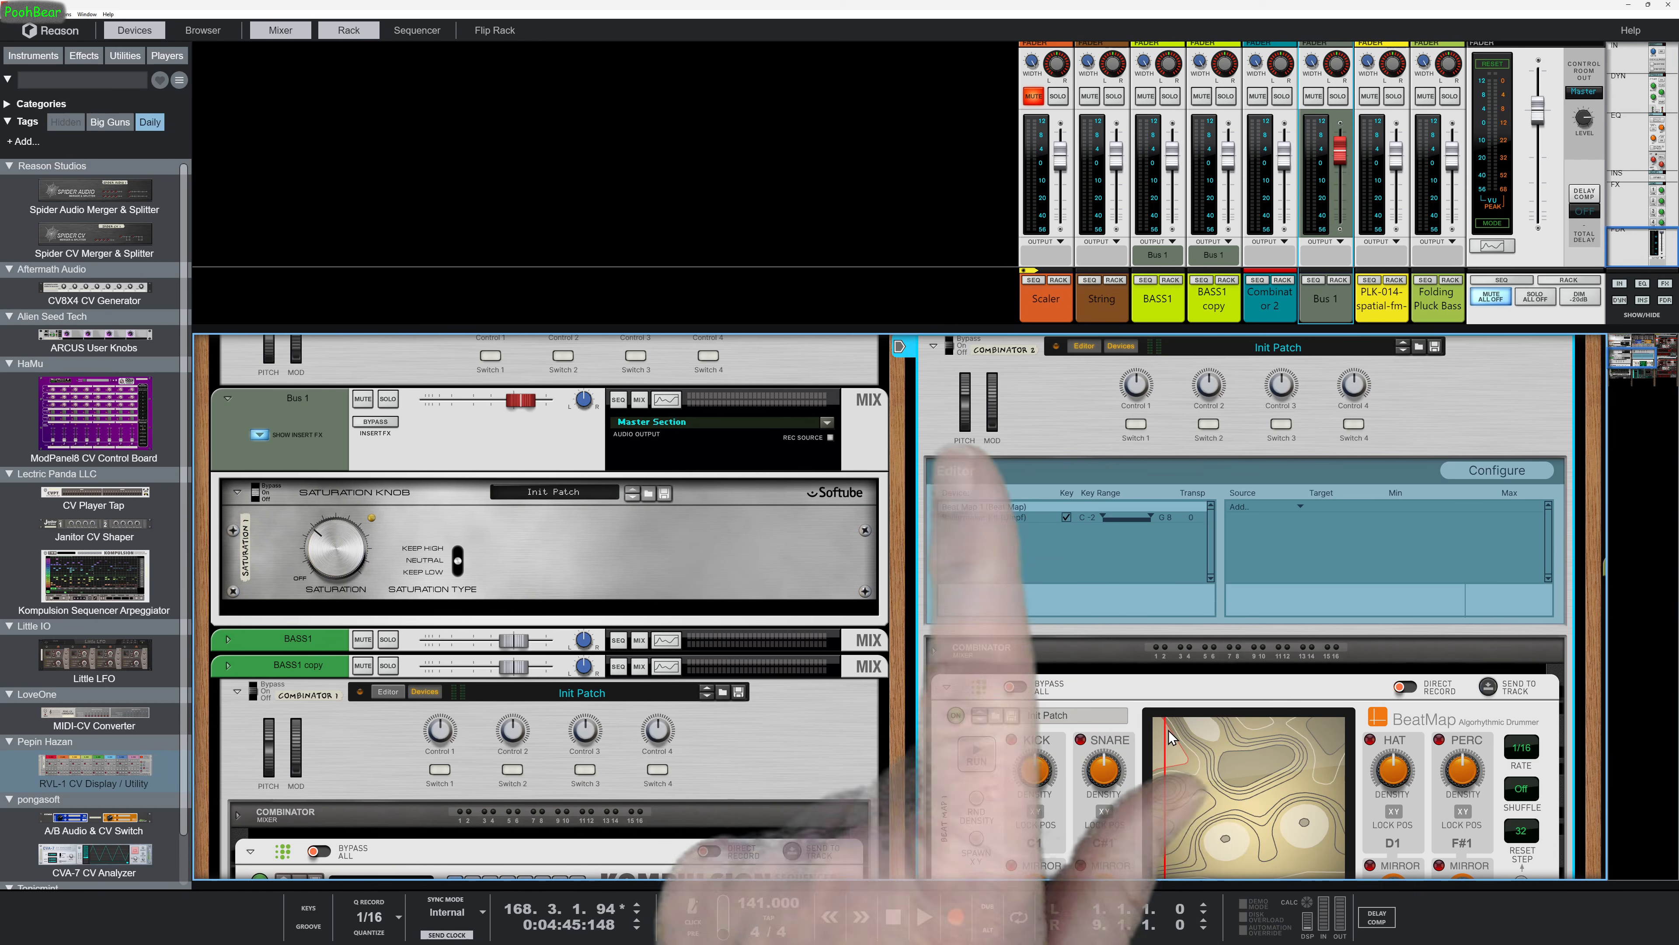
drag(1193, 759, 1263, 804)
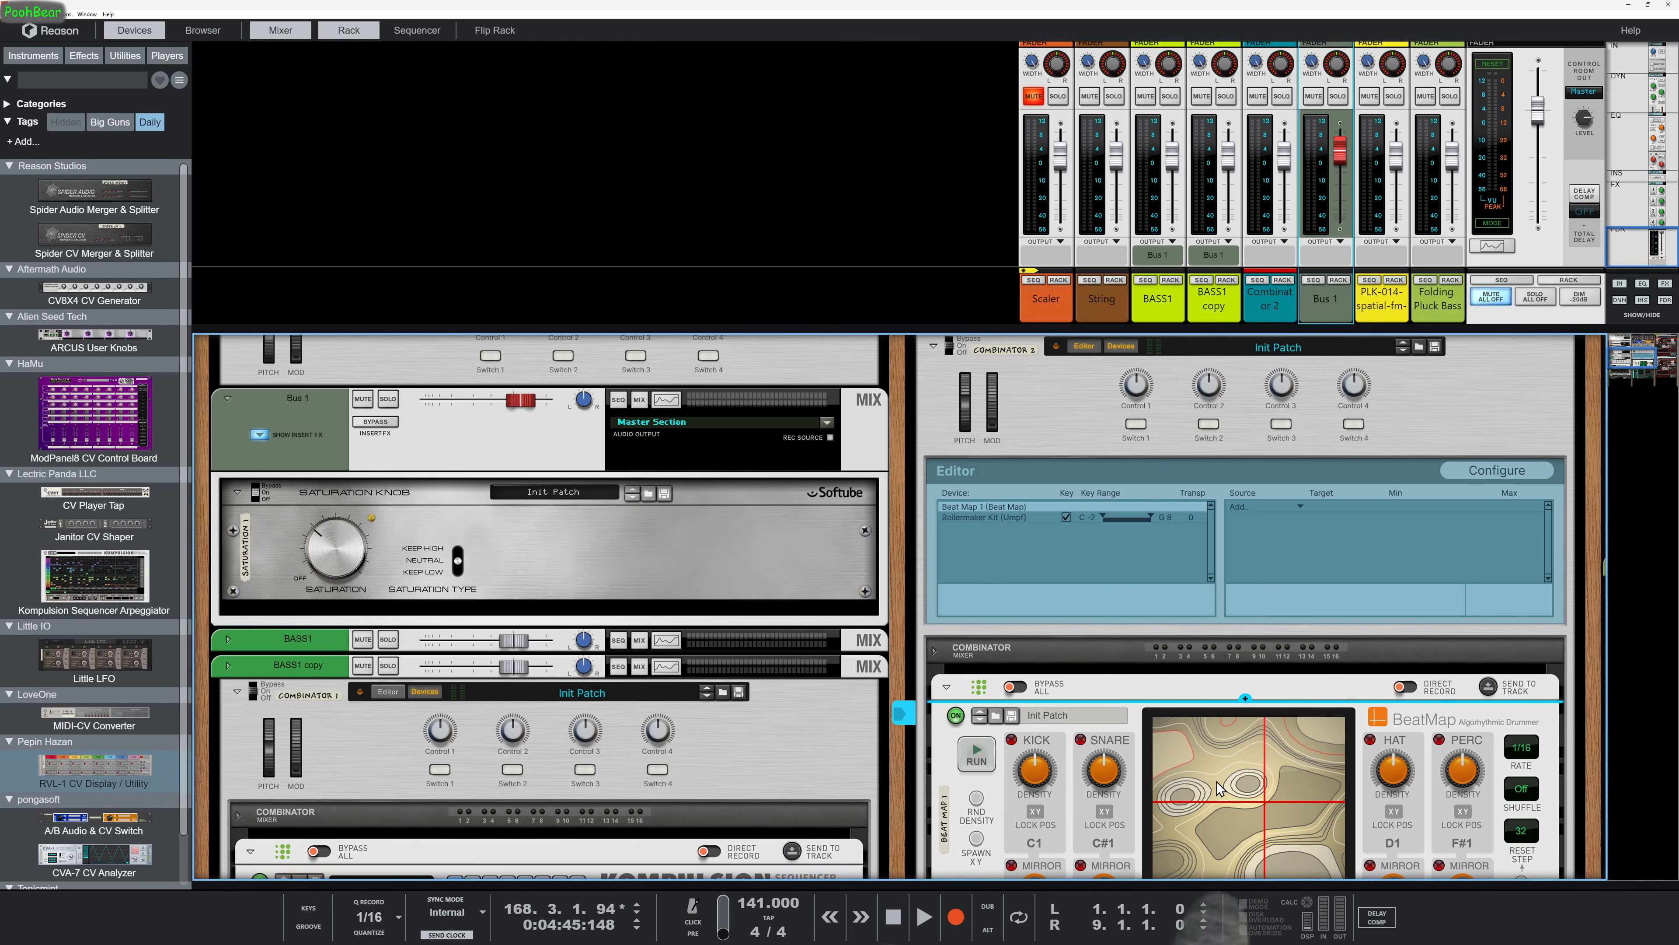
key(Tab)
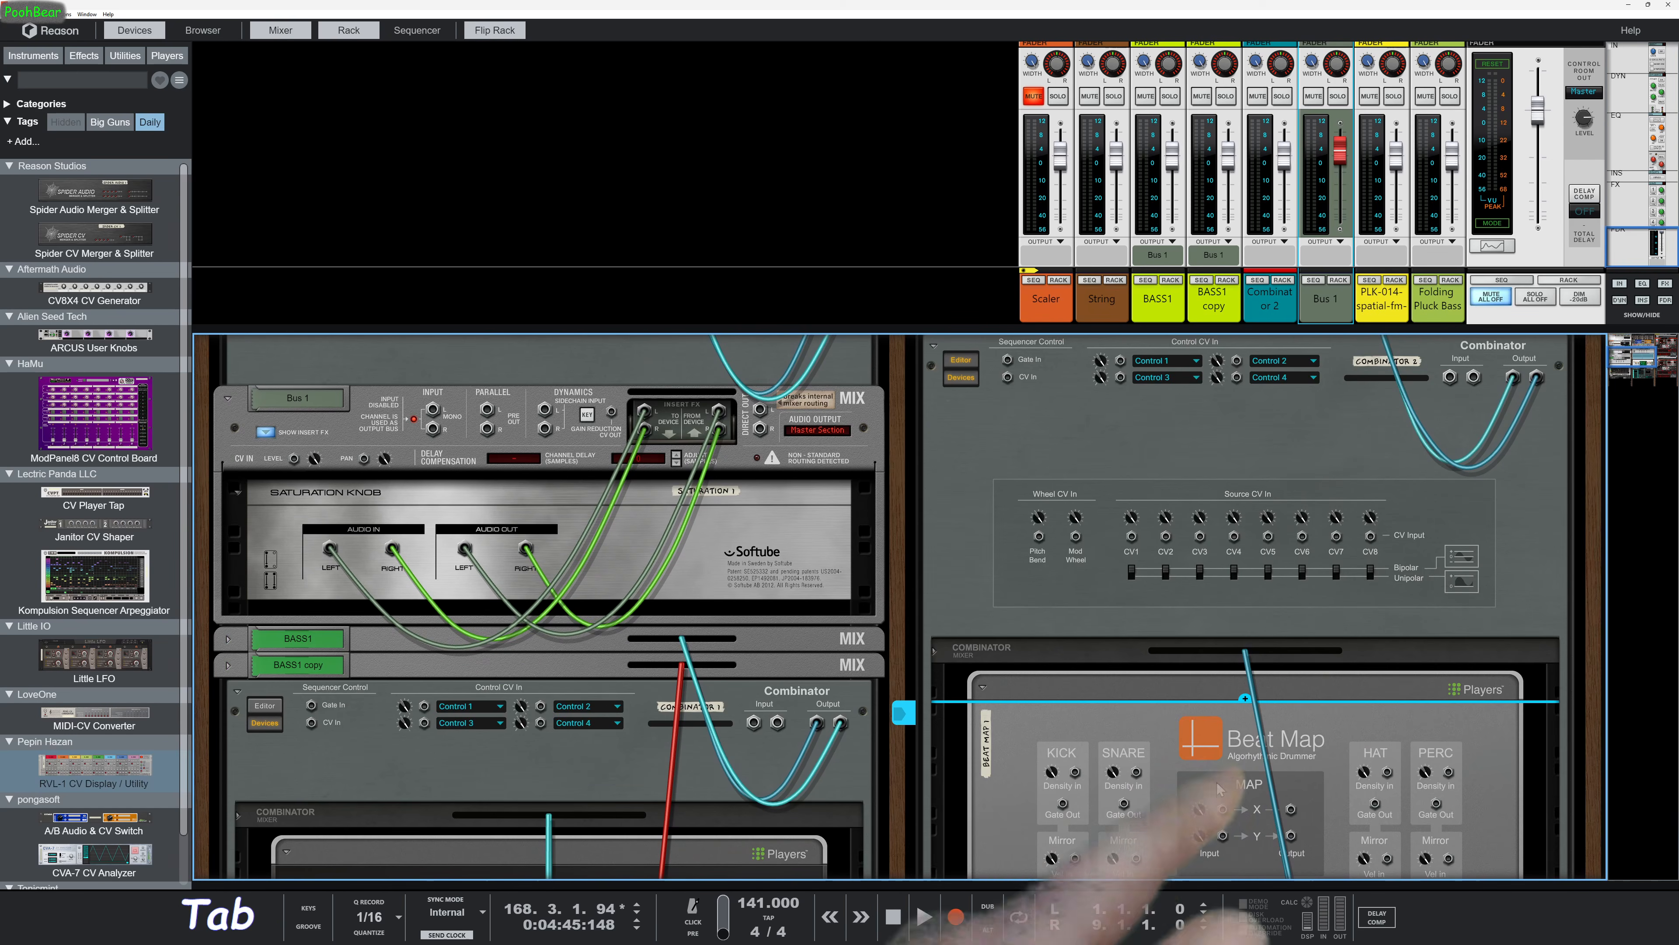
key(Tab)
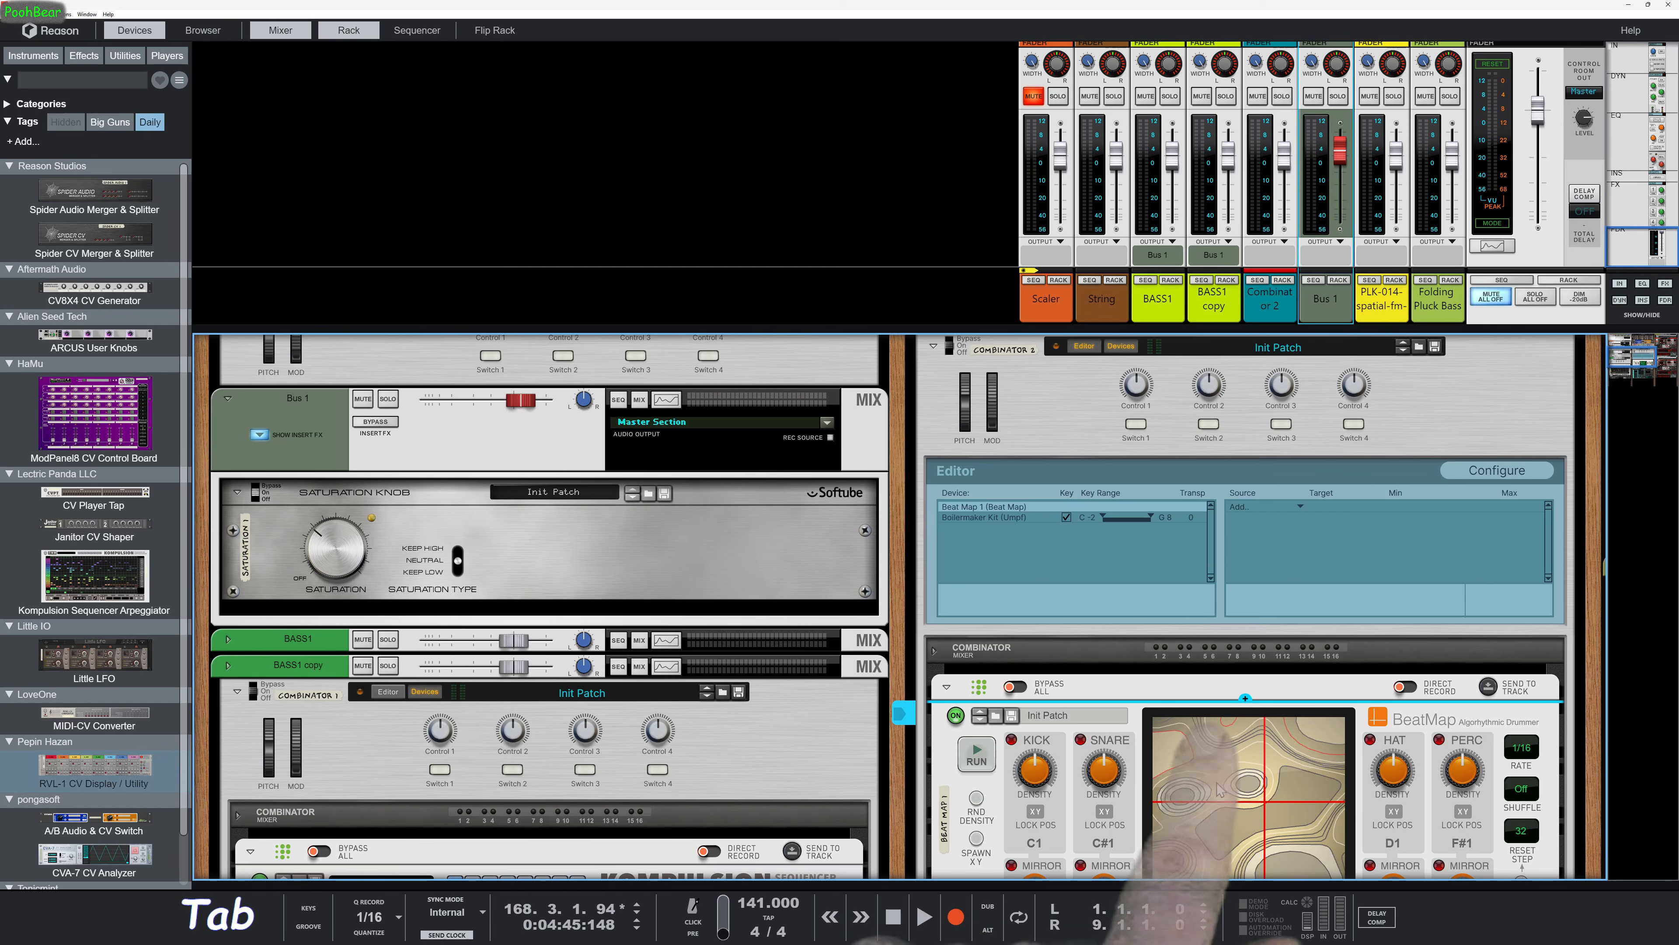
Add CV In 1 and CV In 2 as modulation sources for Beat Map 1 in the Combinator editor
click(975, 509)
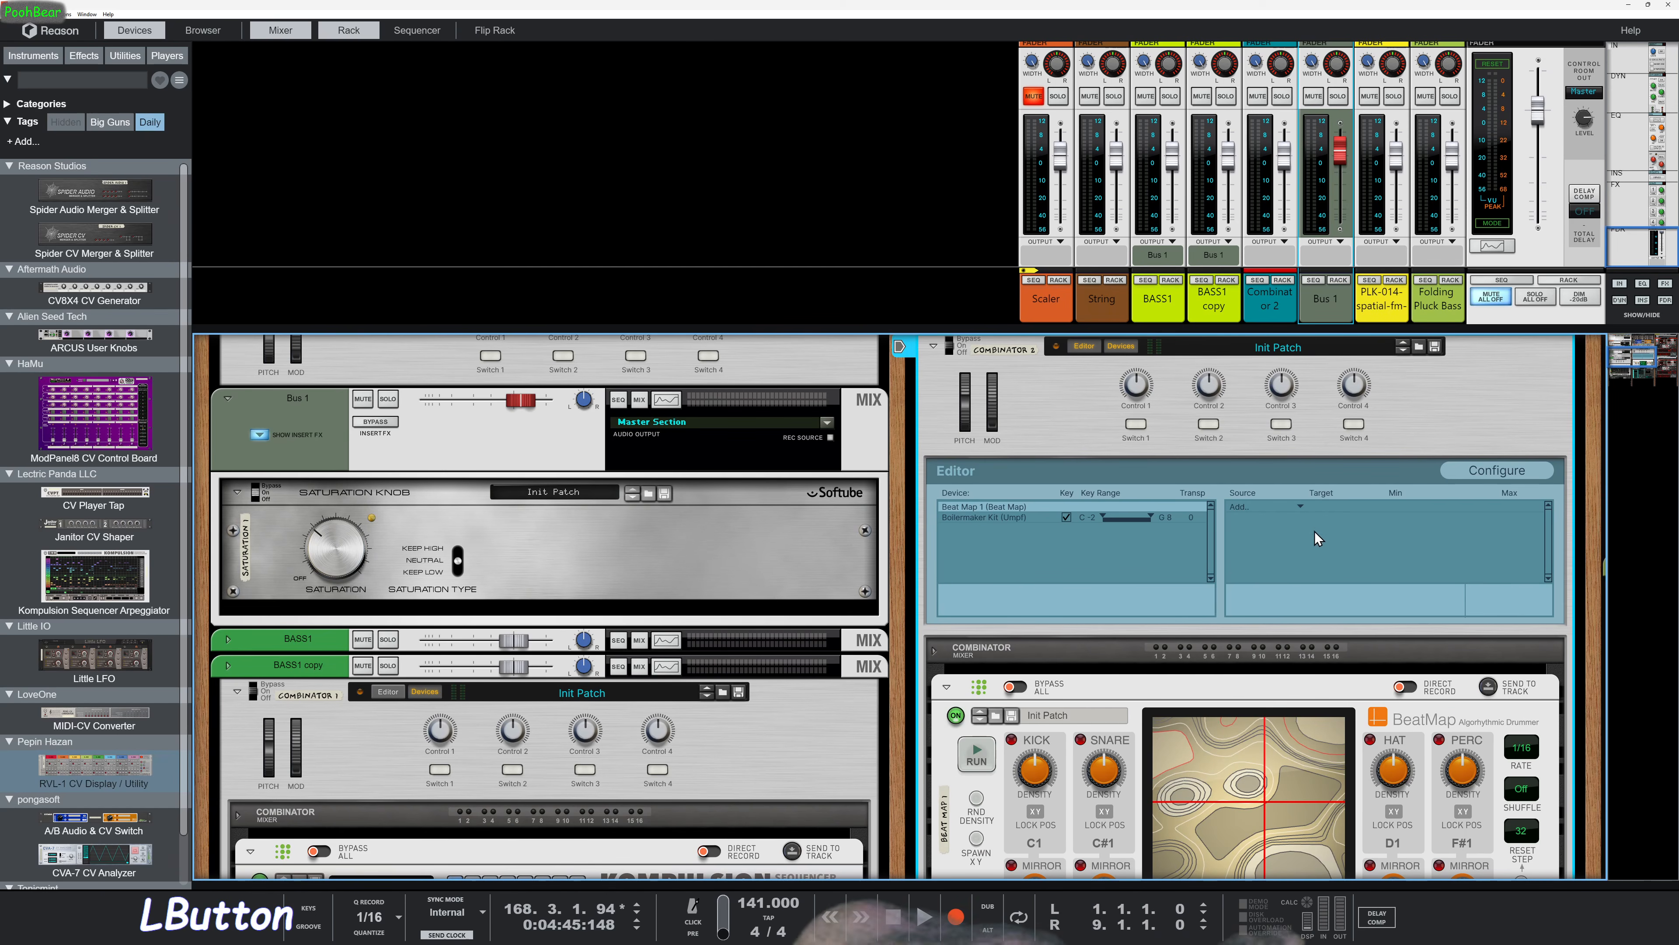
click(1297, 509)
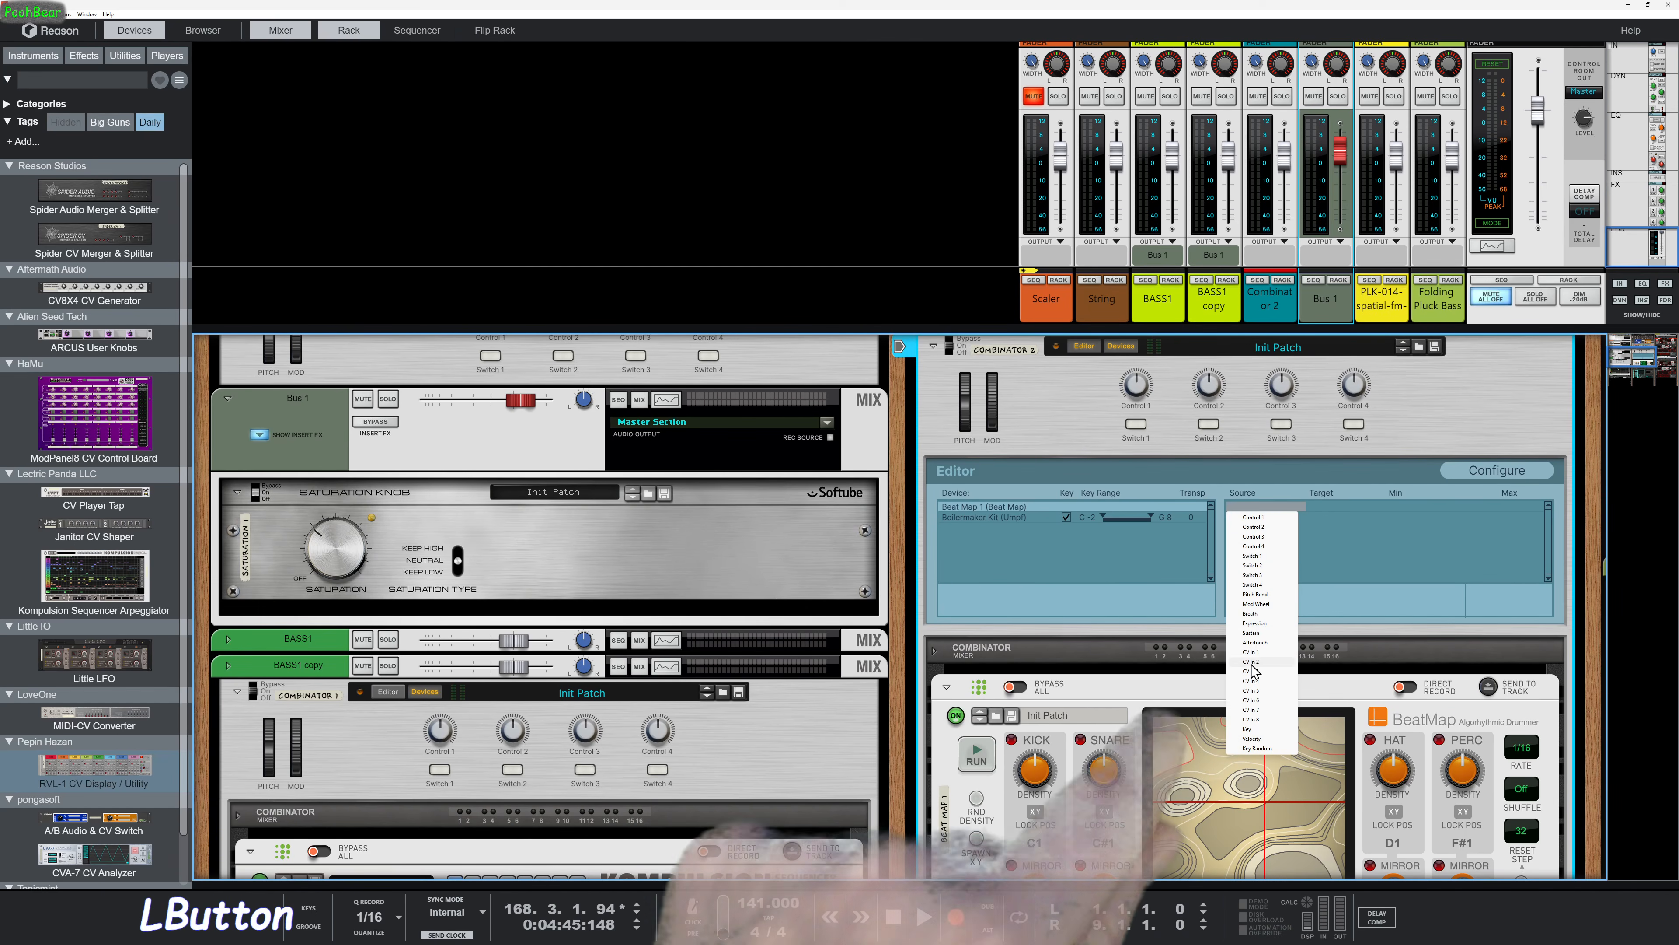
click(1251, 652)
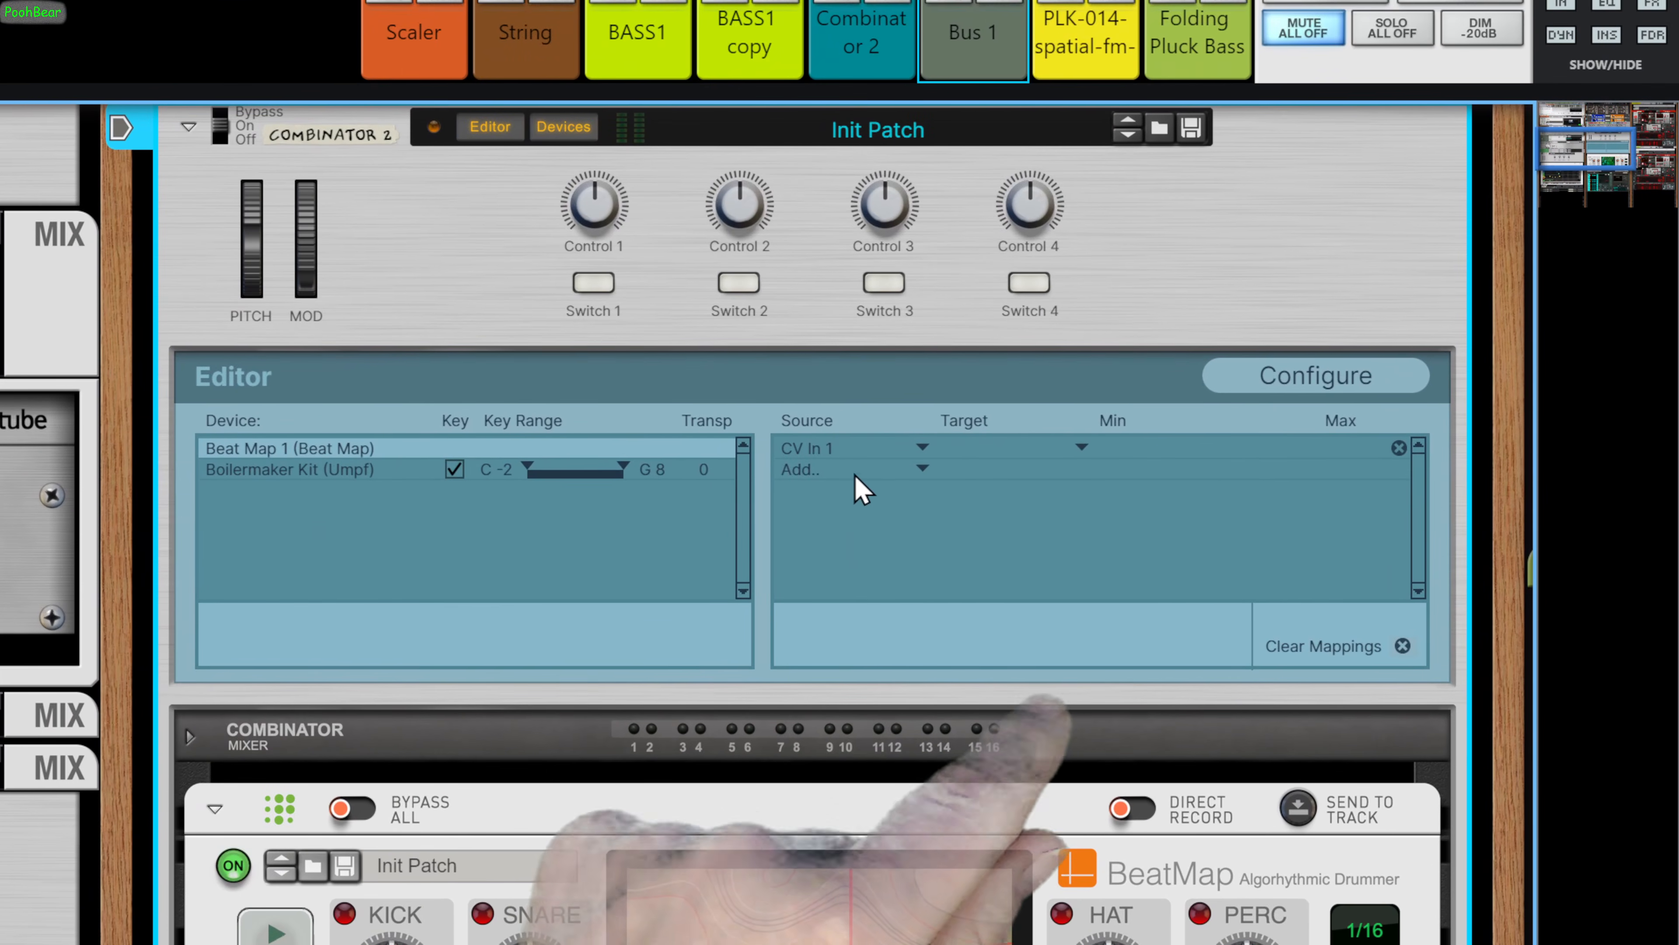
click(1018, 465)
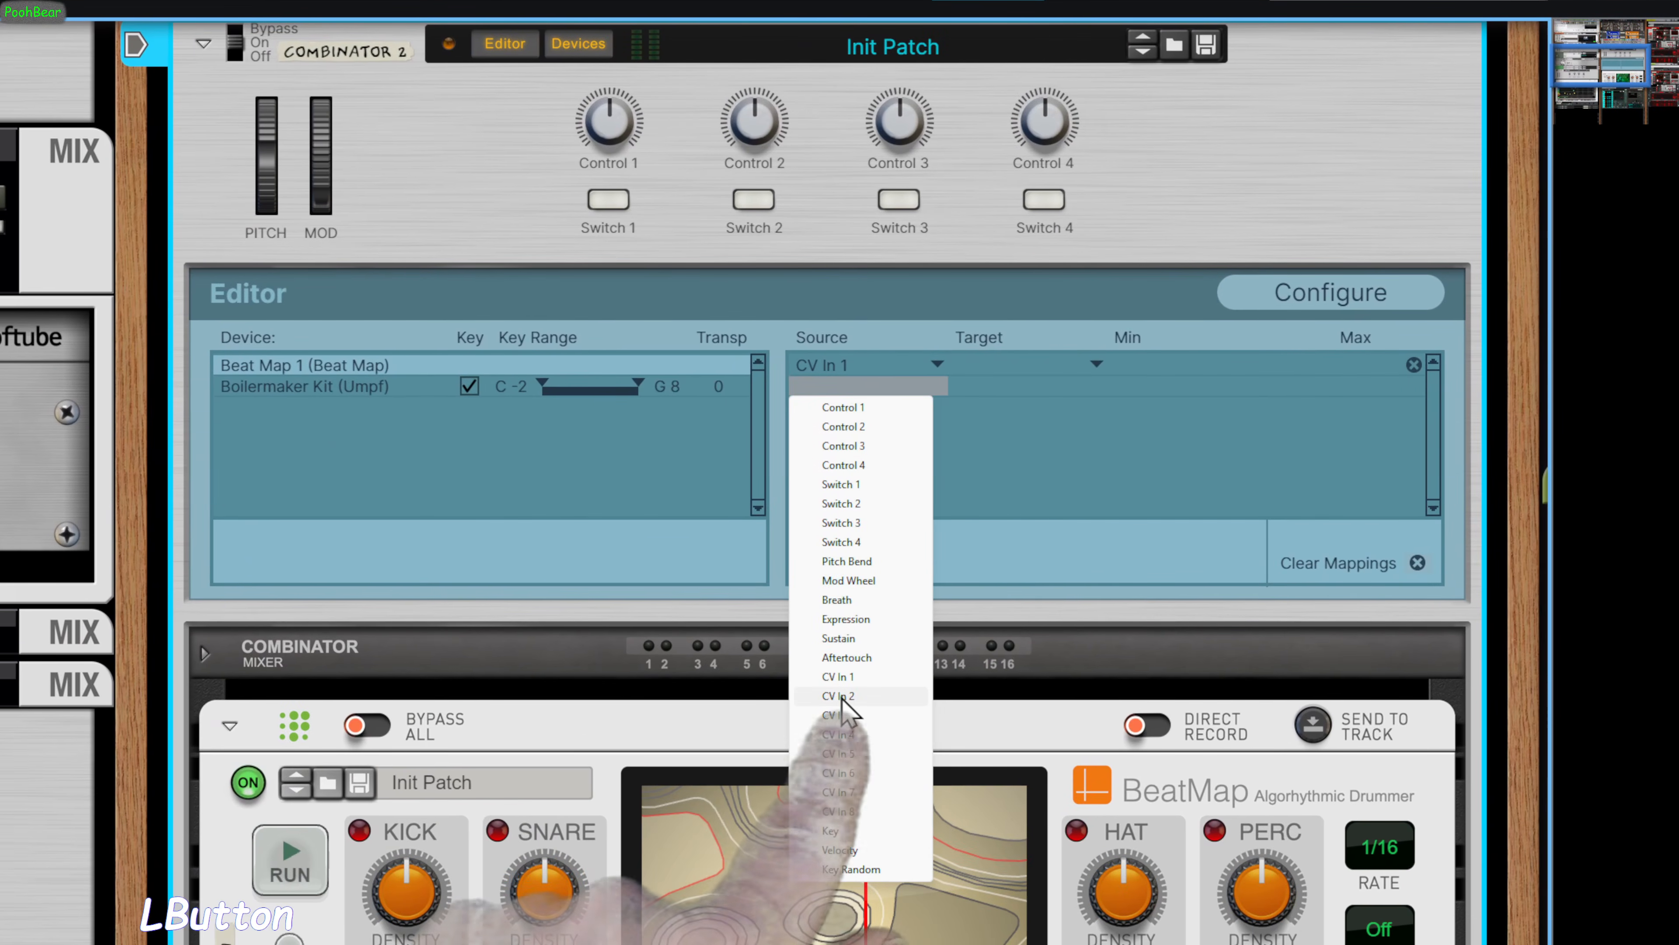
click(840, 696)
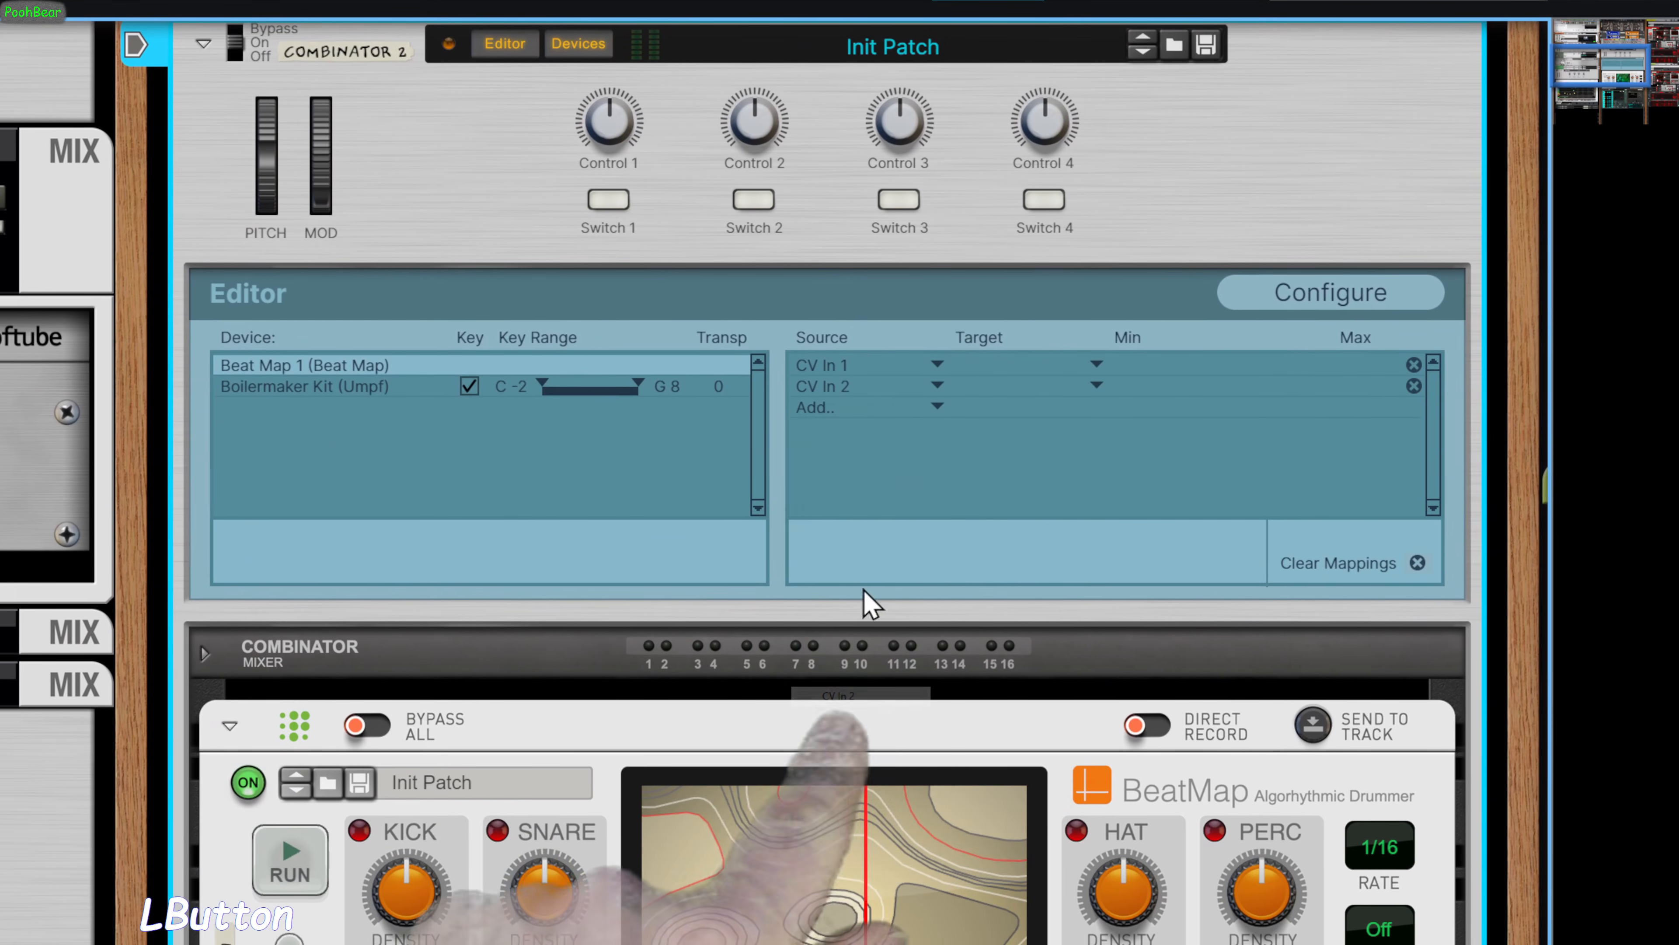
Route CV In 1 to X Position and CV In 2 to Y Position for Beat Map 1
click(1098, 367)
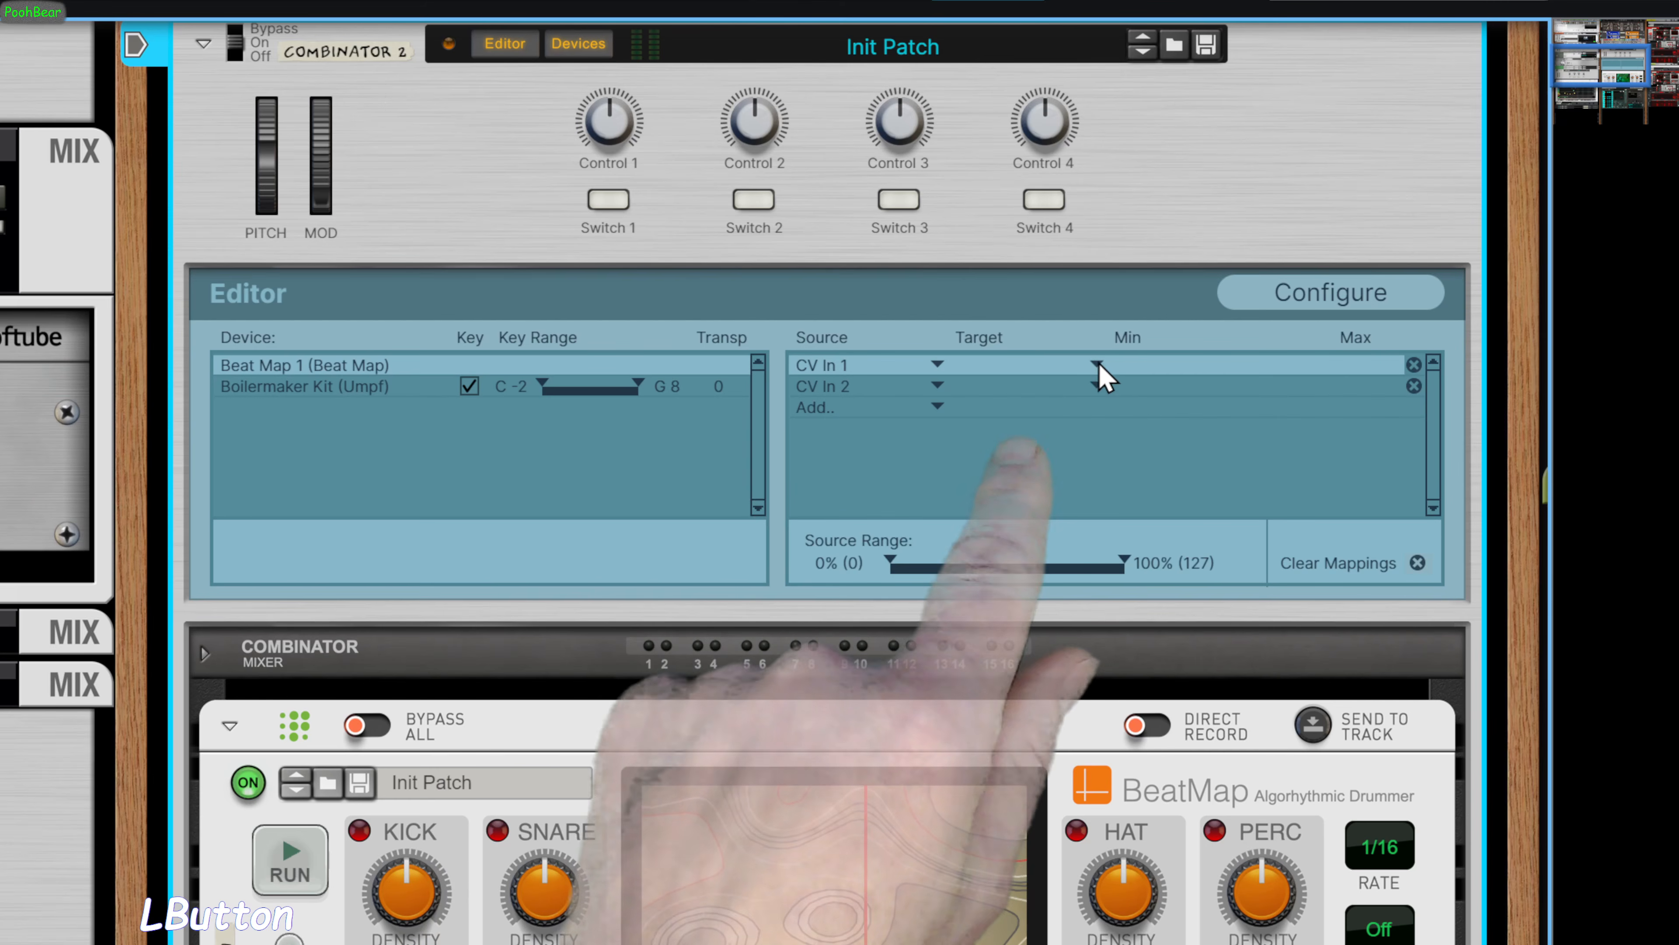
click(1098, 365)
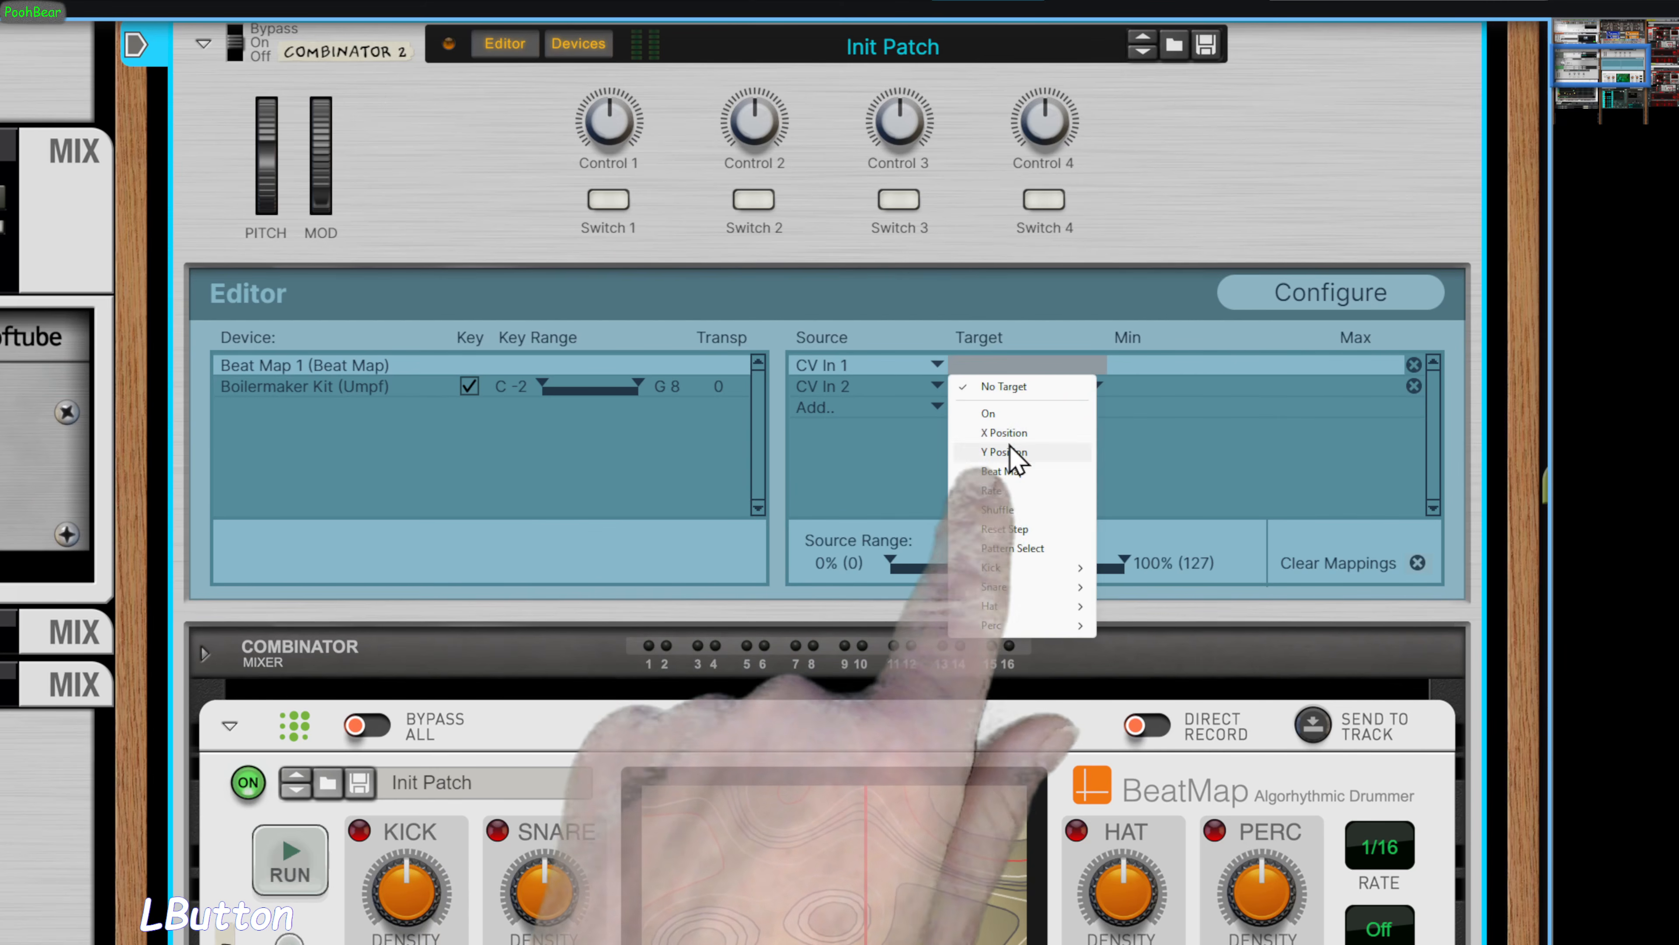
click(1066, 431)
click(1095, 390)
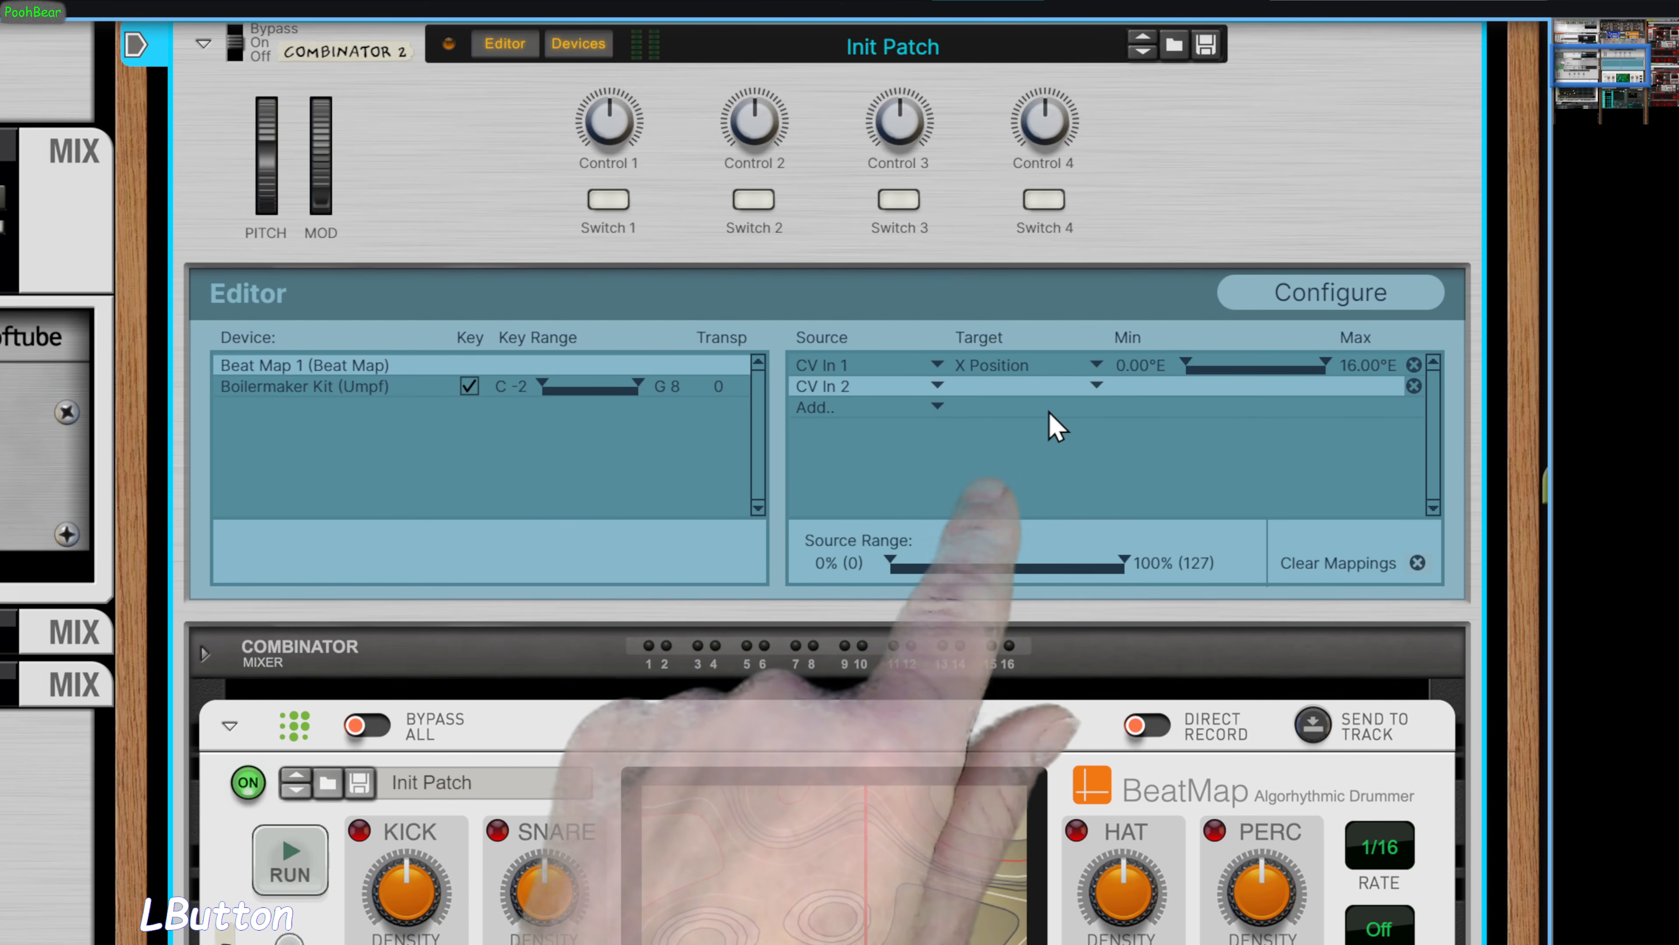
click(1094, 388)
click(1005, 473)
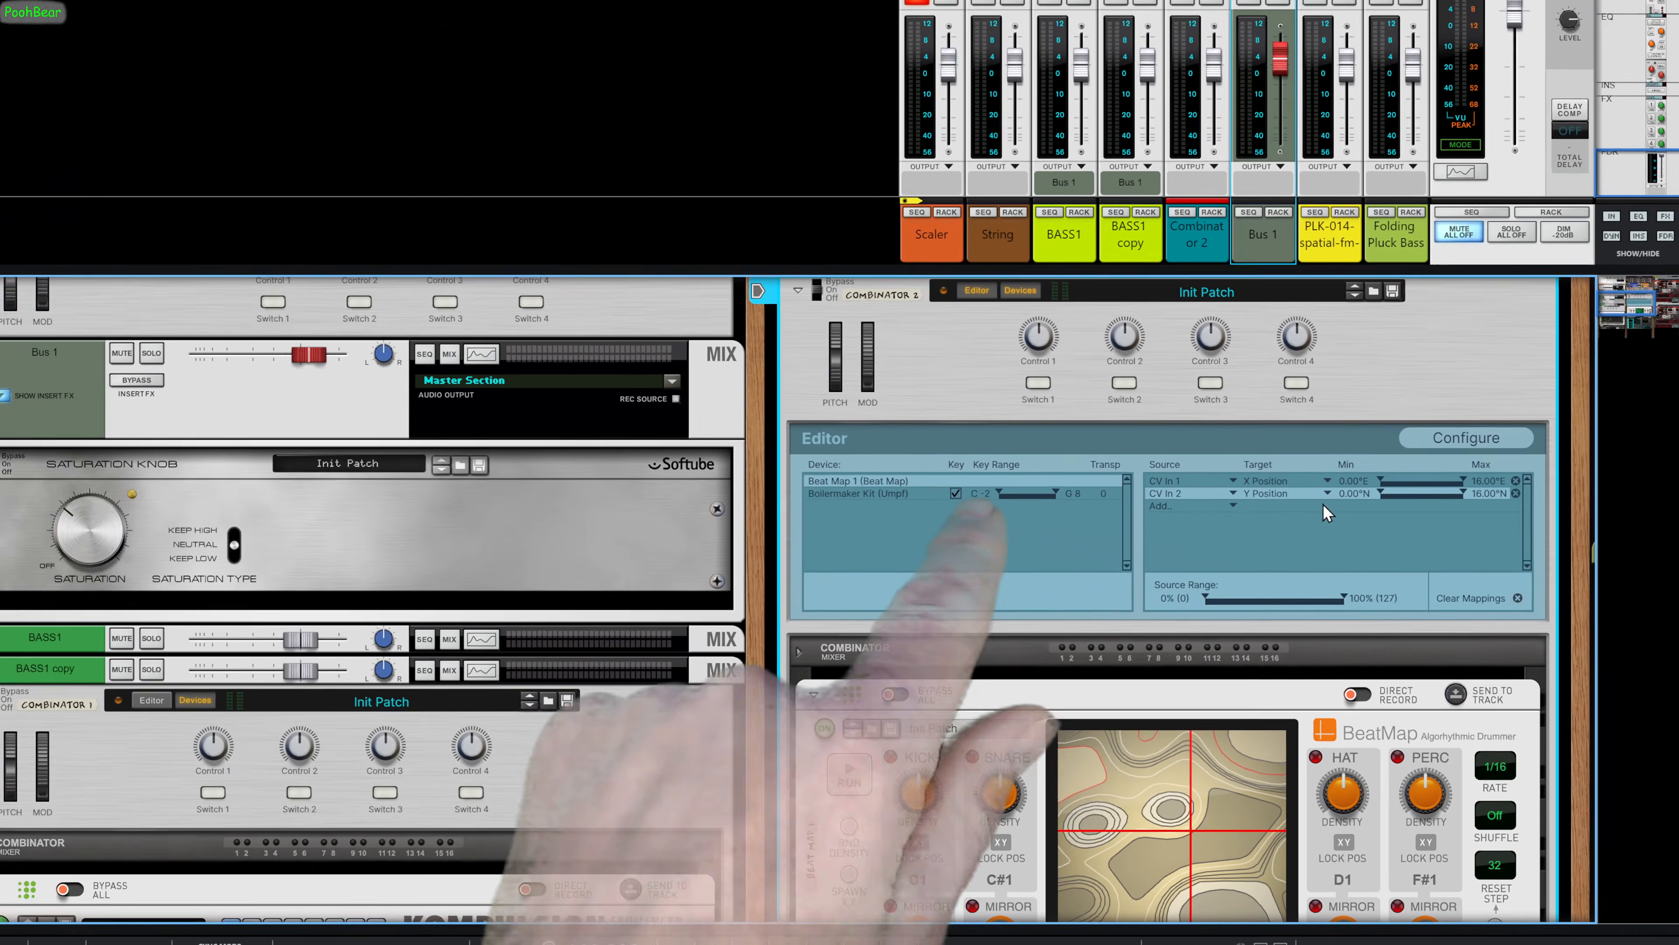
Set LFO 1 of the Little LFO to a square waveform with Tempo as its frequency source
scroll(1262, 497, up, 5)
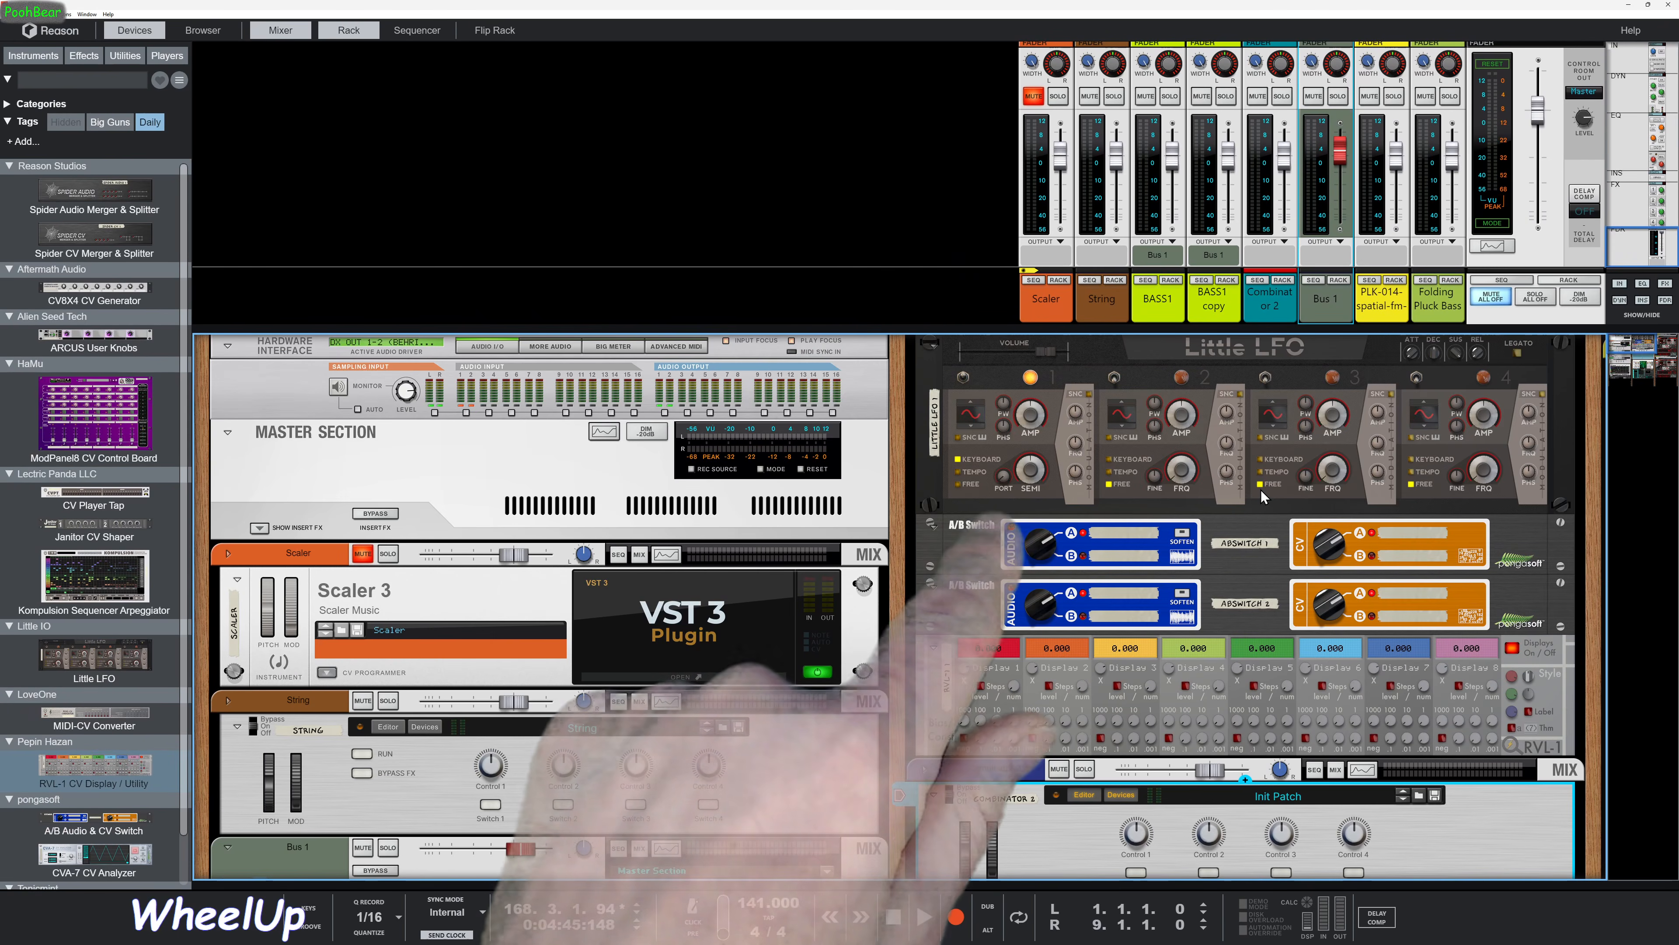
drag(1047, 333, 1026, 236)
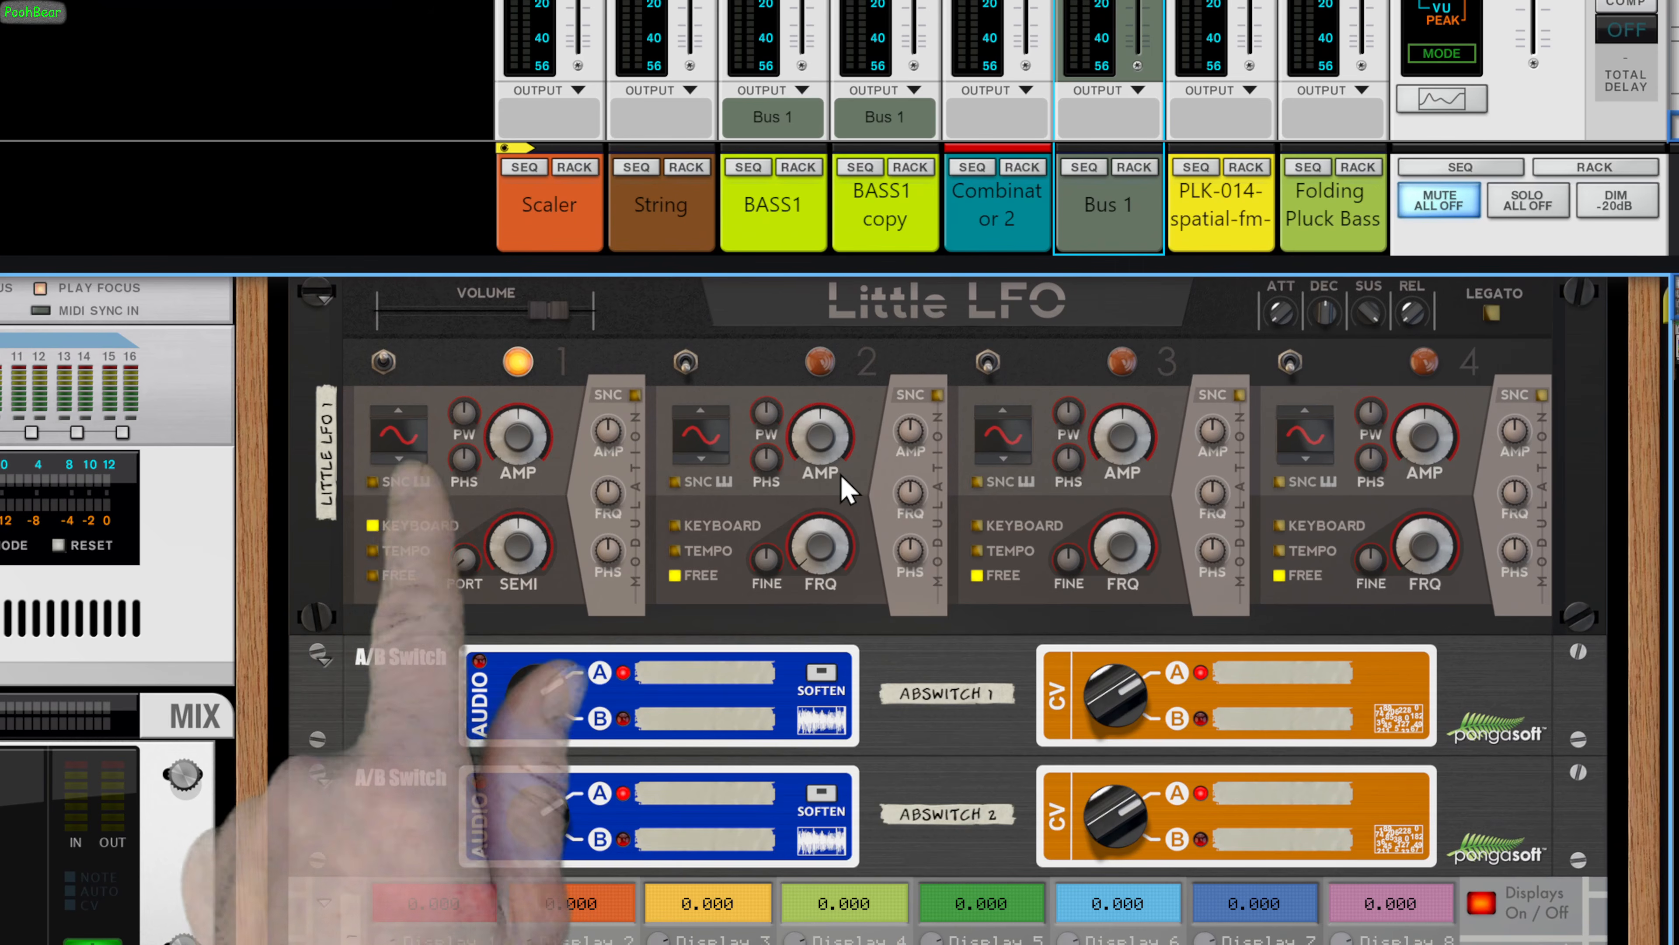
click(398, 416)
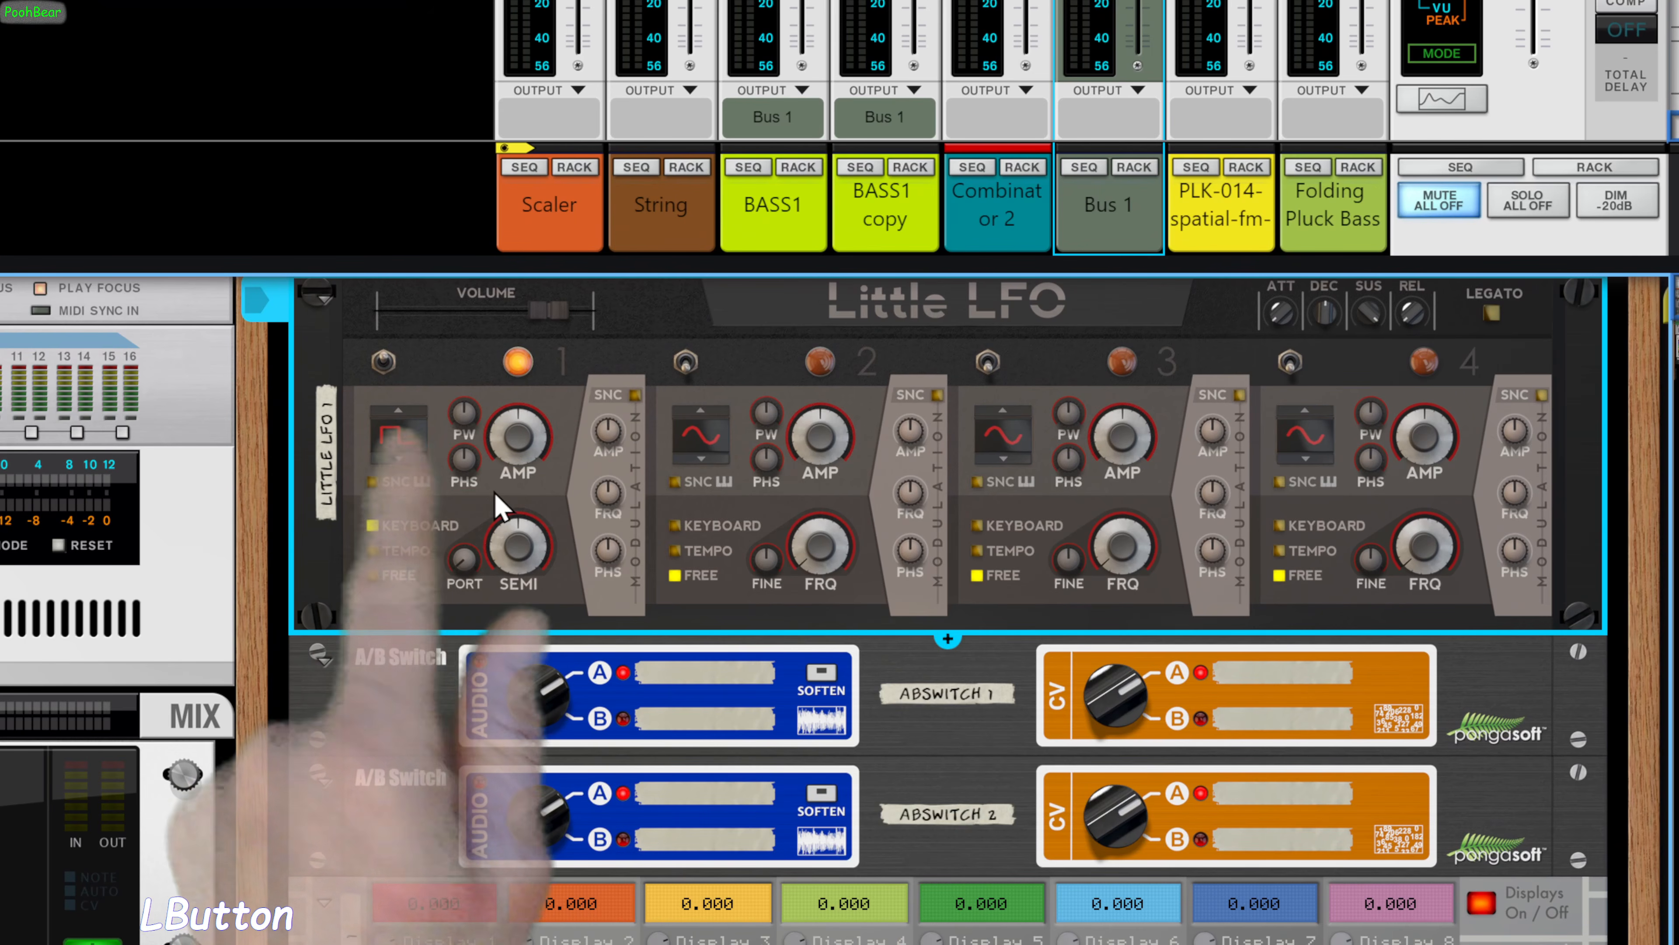
click(406, 551)
mouse_move(533, 550)
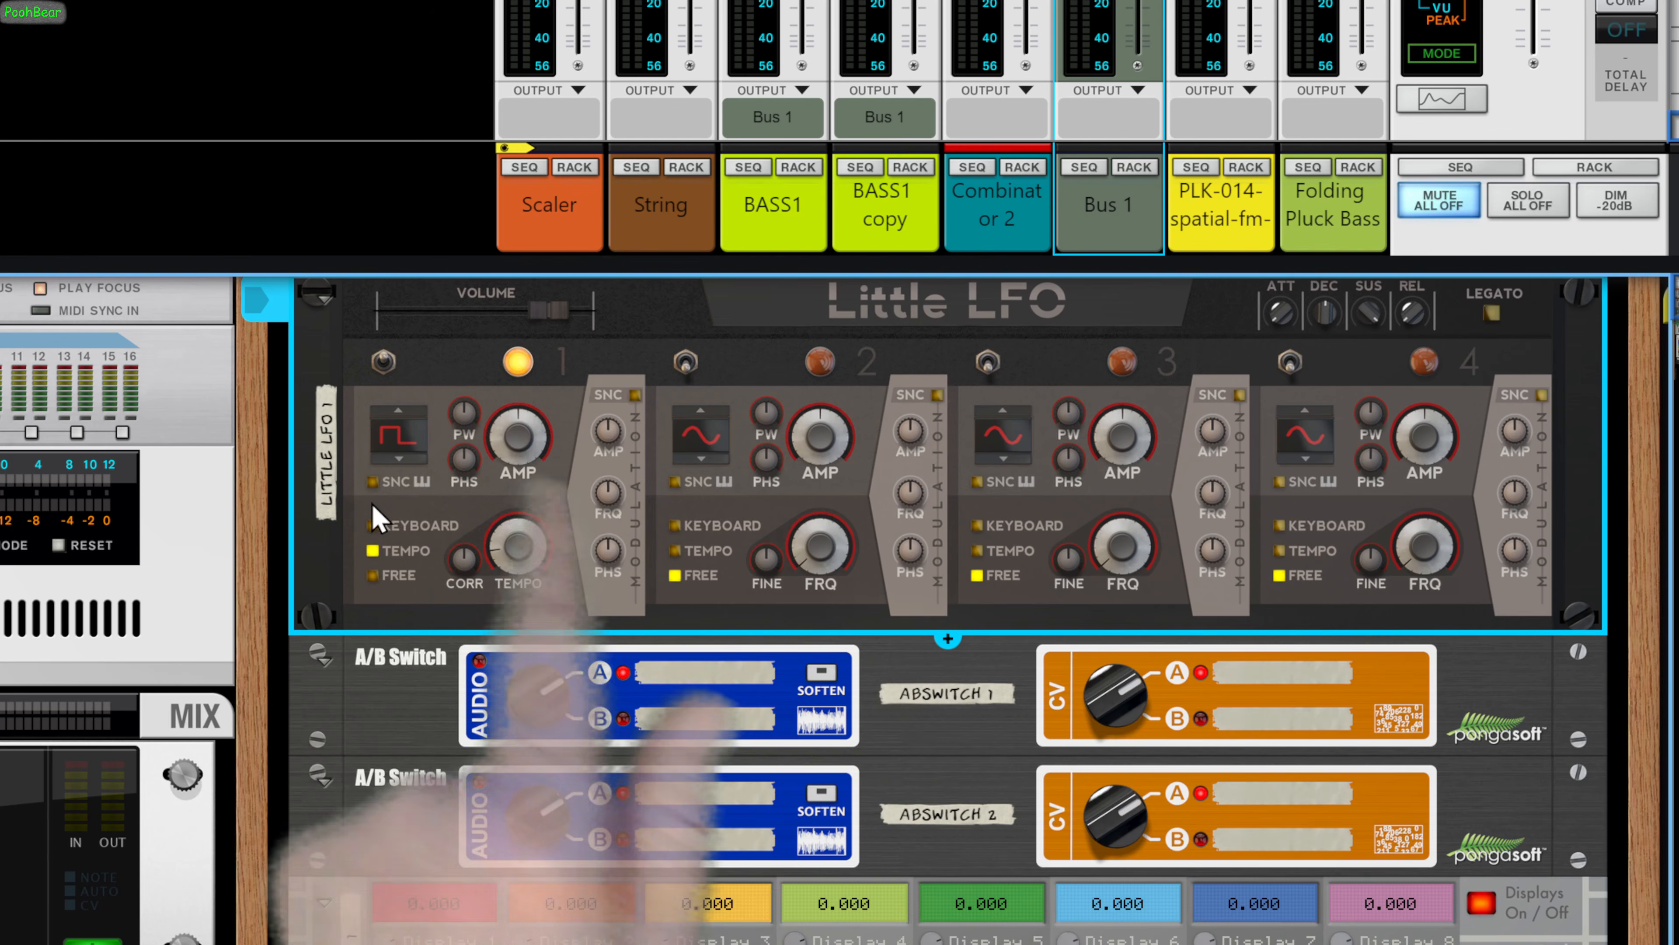
Give LFO 2 and LFO 3 the random waveform with Tempo as frequency source, and set LFO 2's amplitude to 93%
click(701, 460)
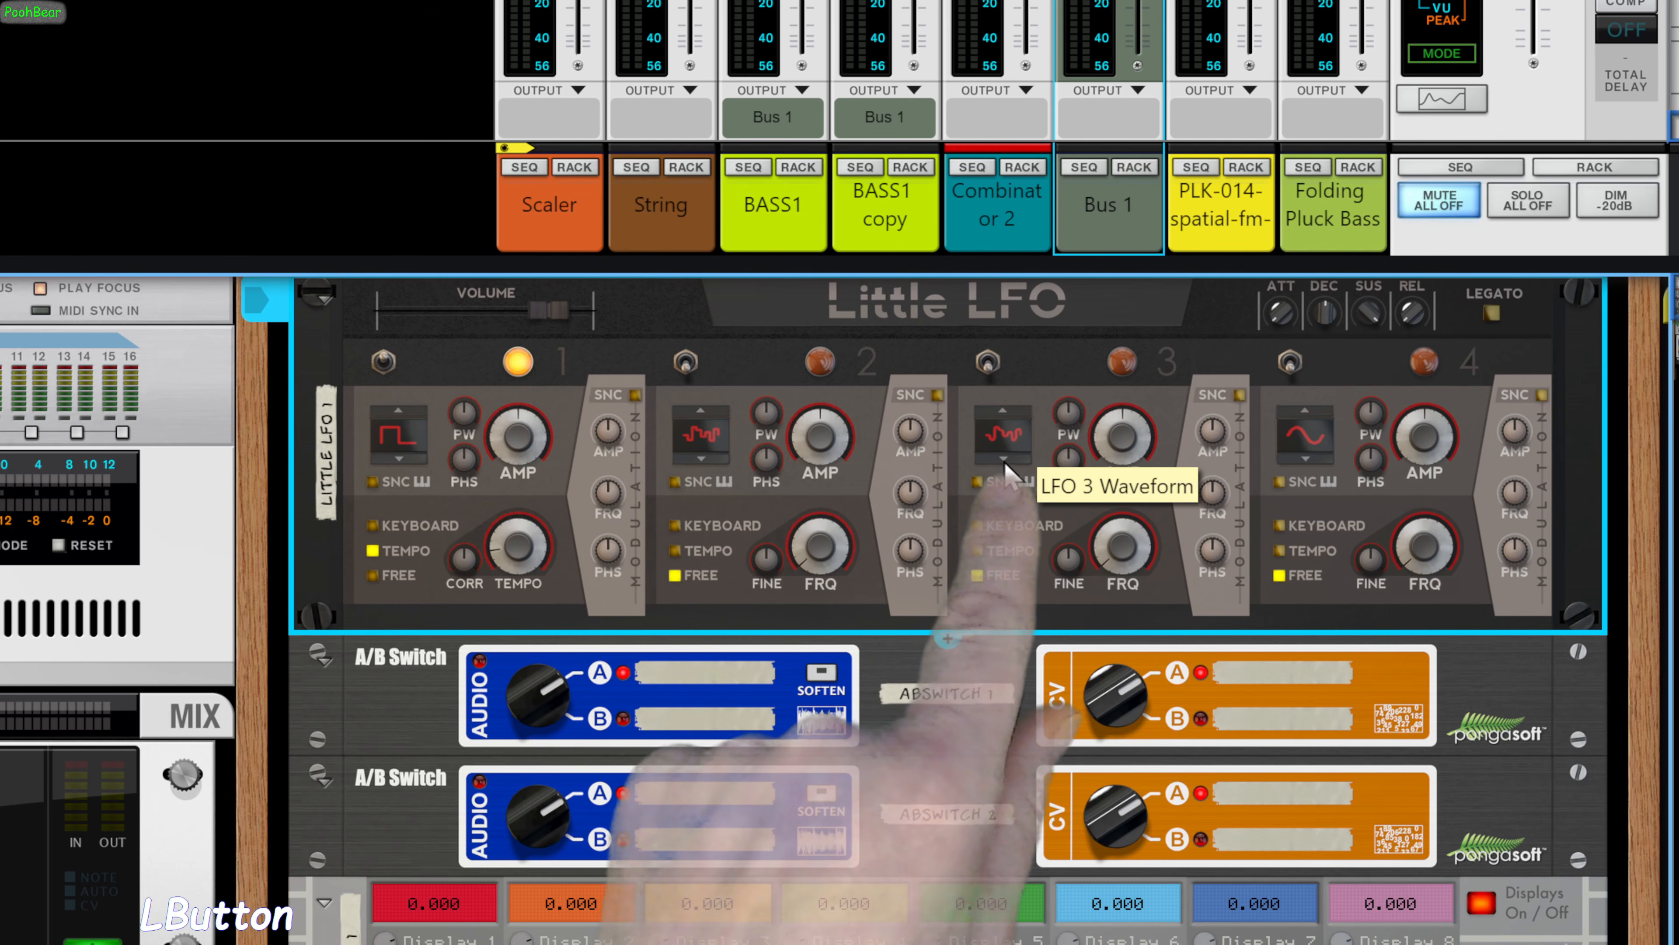
mouse_move(1000, 429)
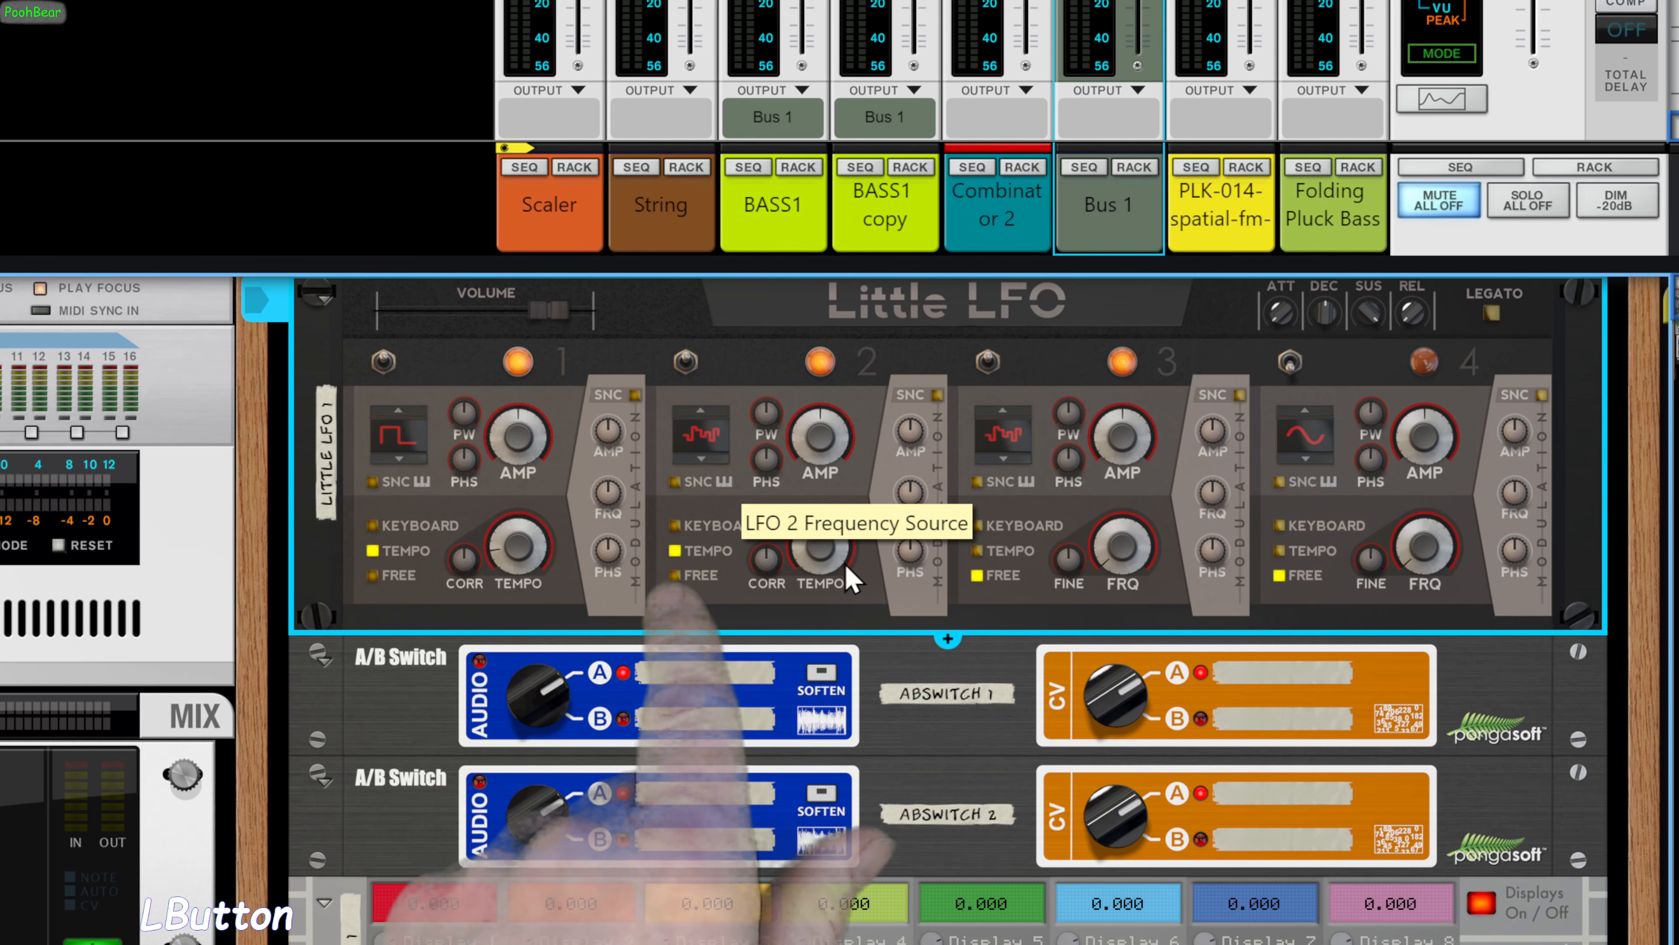
click(980, 551)
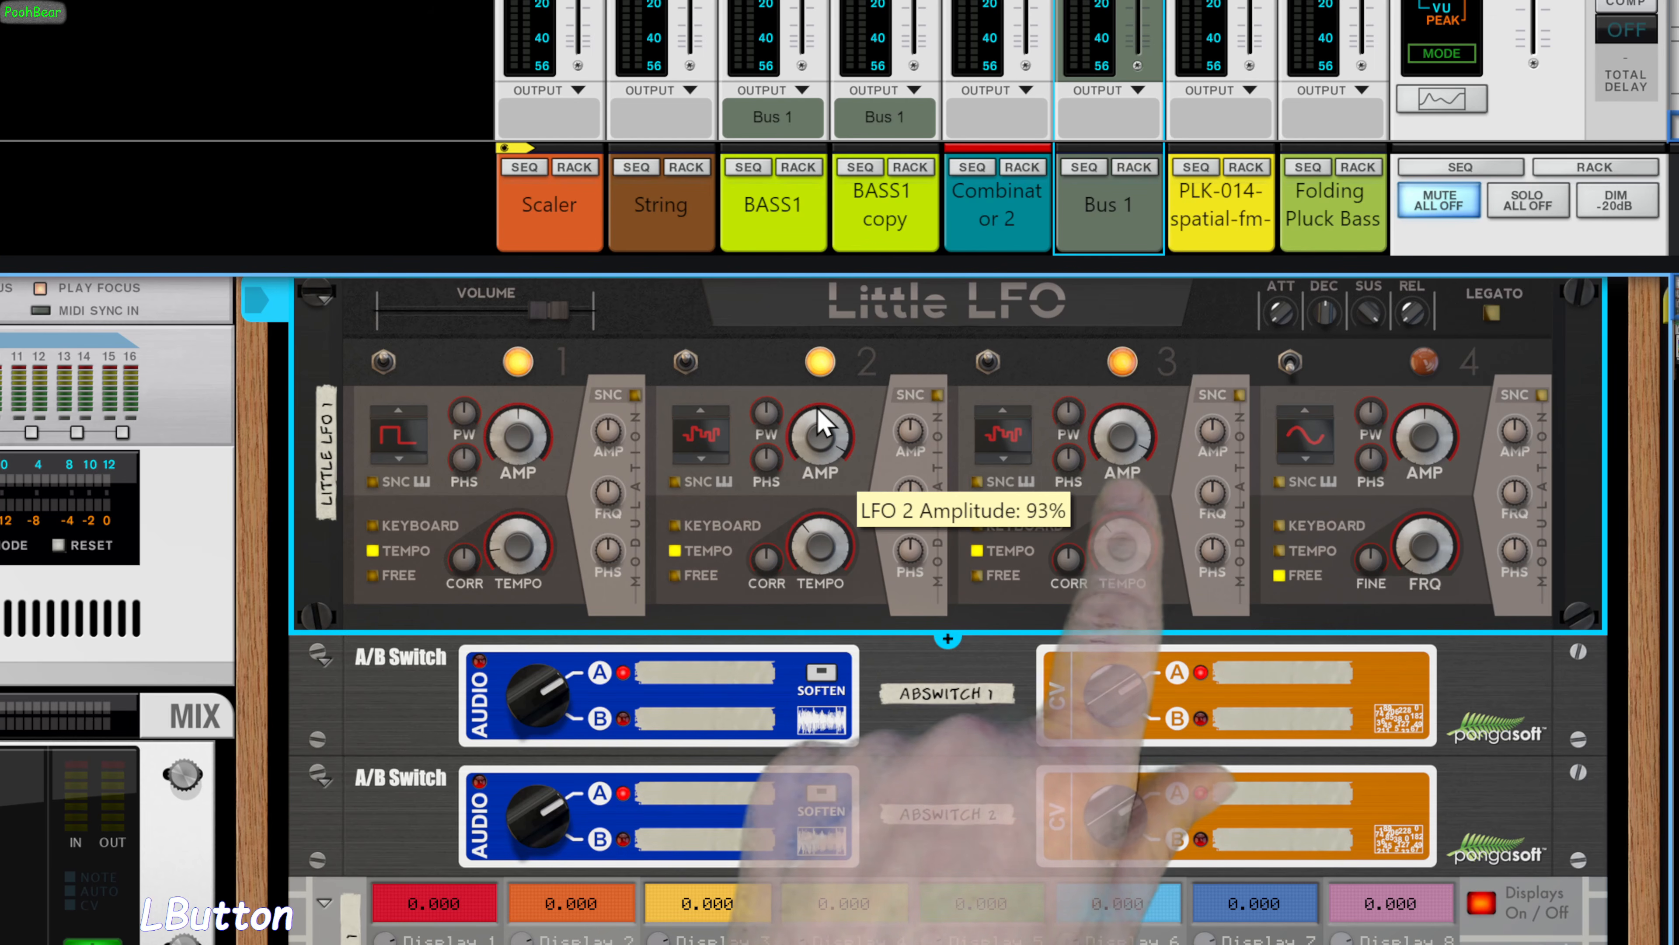
scroll(969, 641, down, 10)
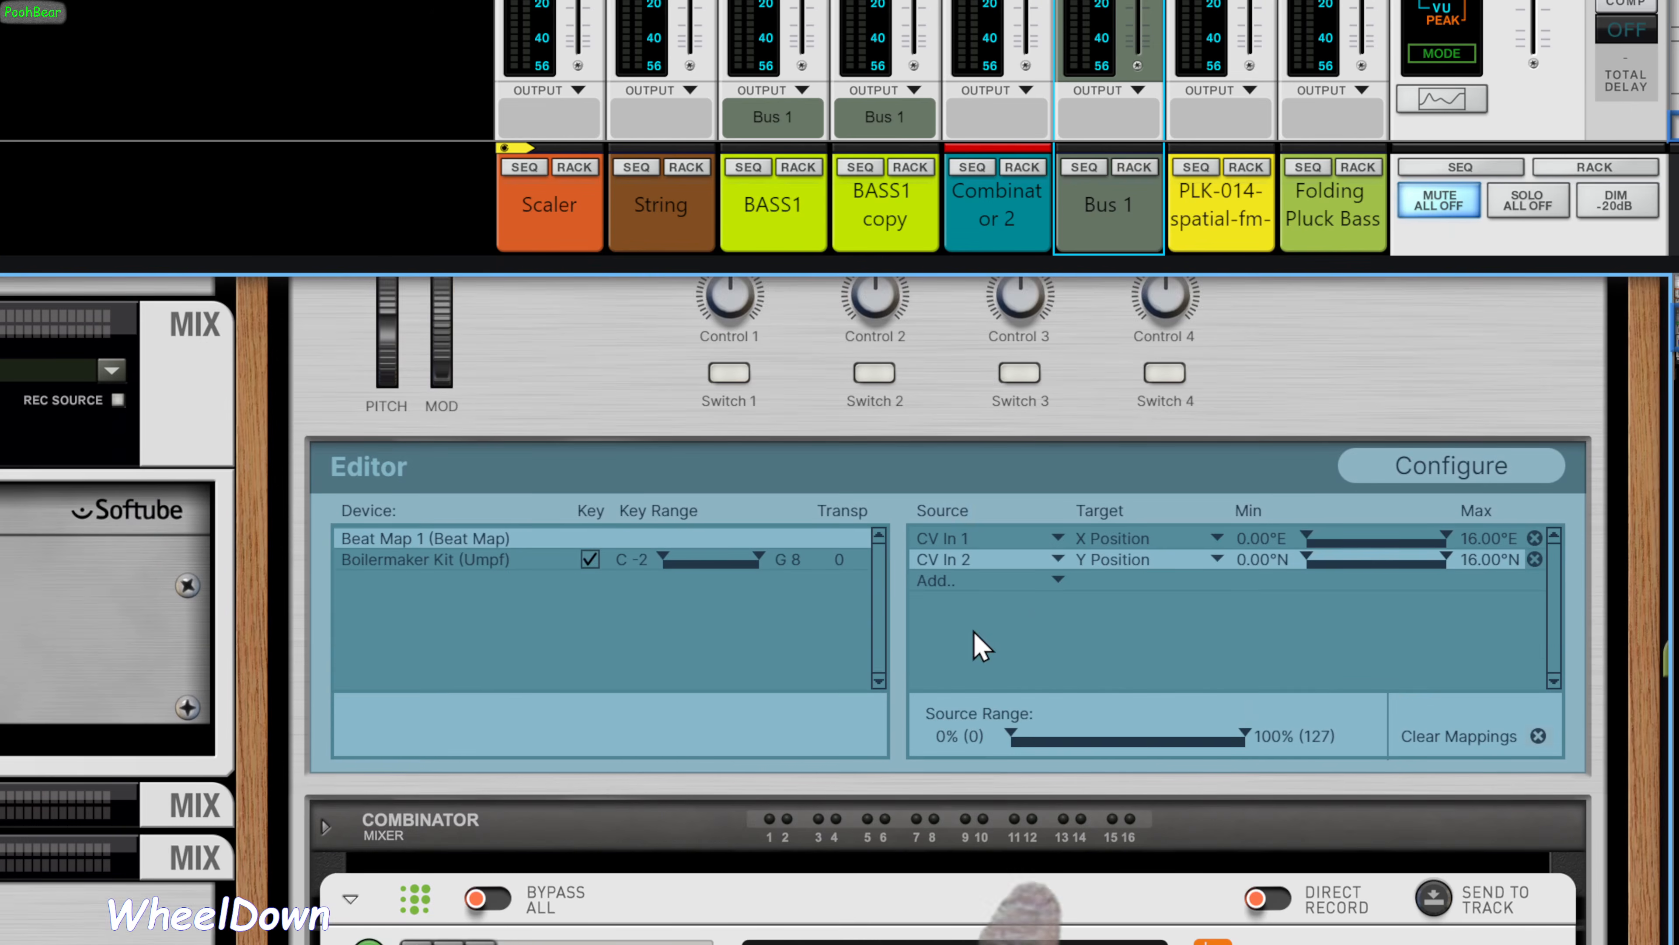
Patch two CV outputs of LFO 1 into the CV control inputs of ABSwitch 1 and ABSwitch 2
scroll(975, 634, down, 3)
drag(918, 695, 992, 767)
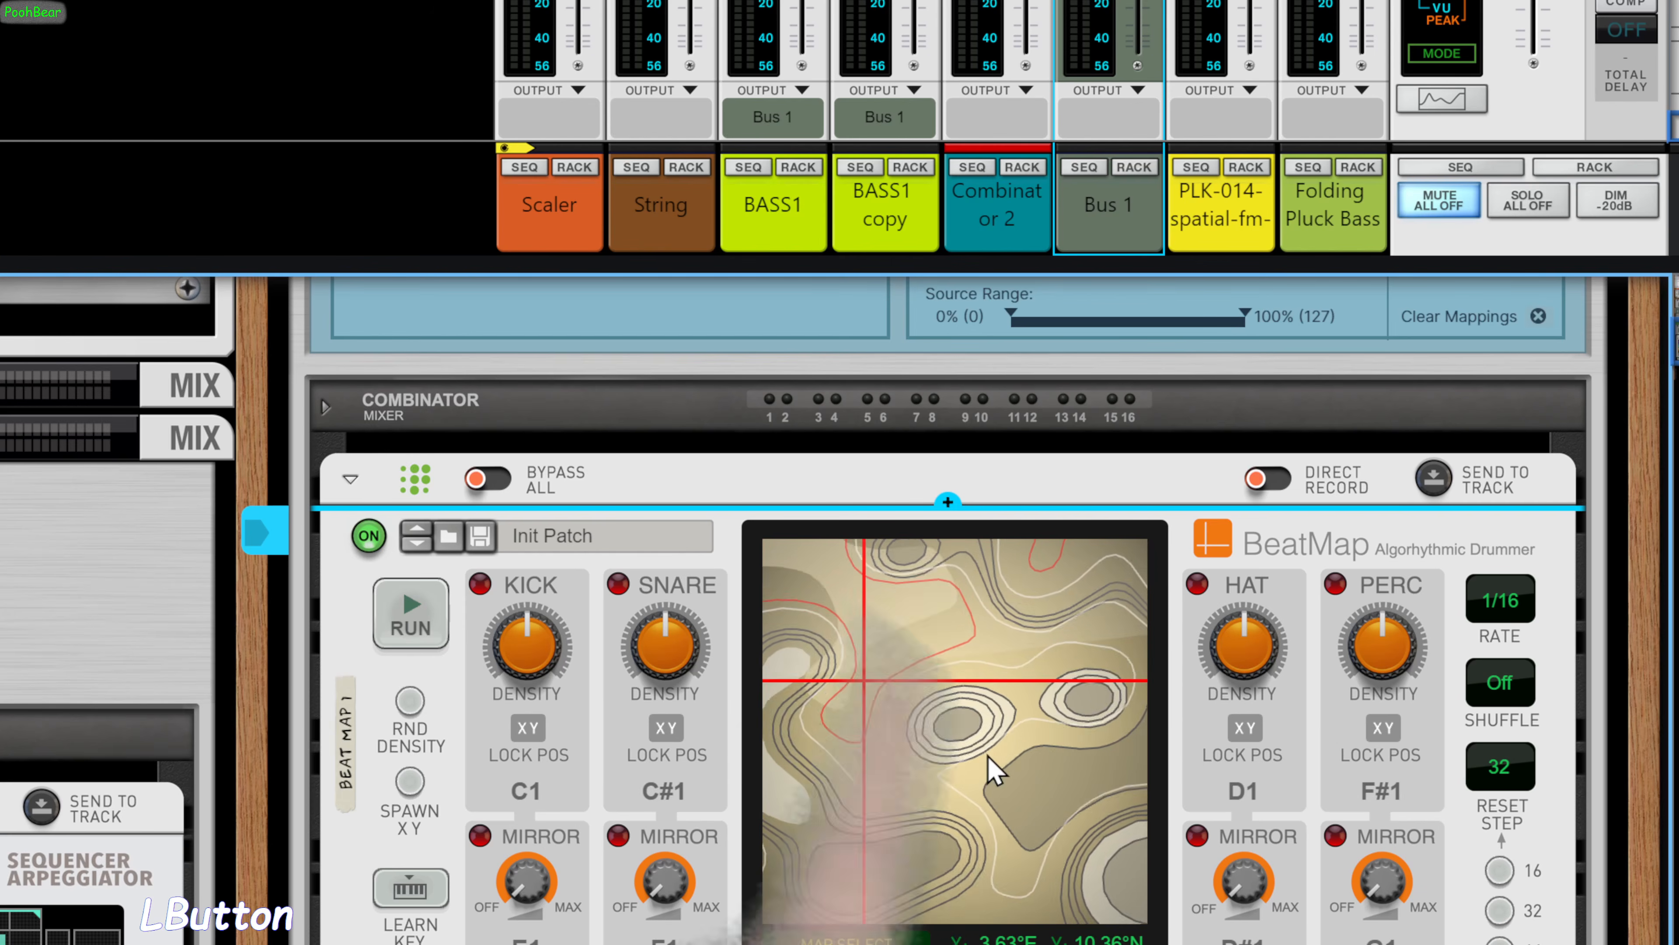
scroll(995, 761, up, 12)
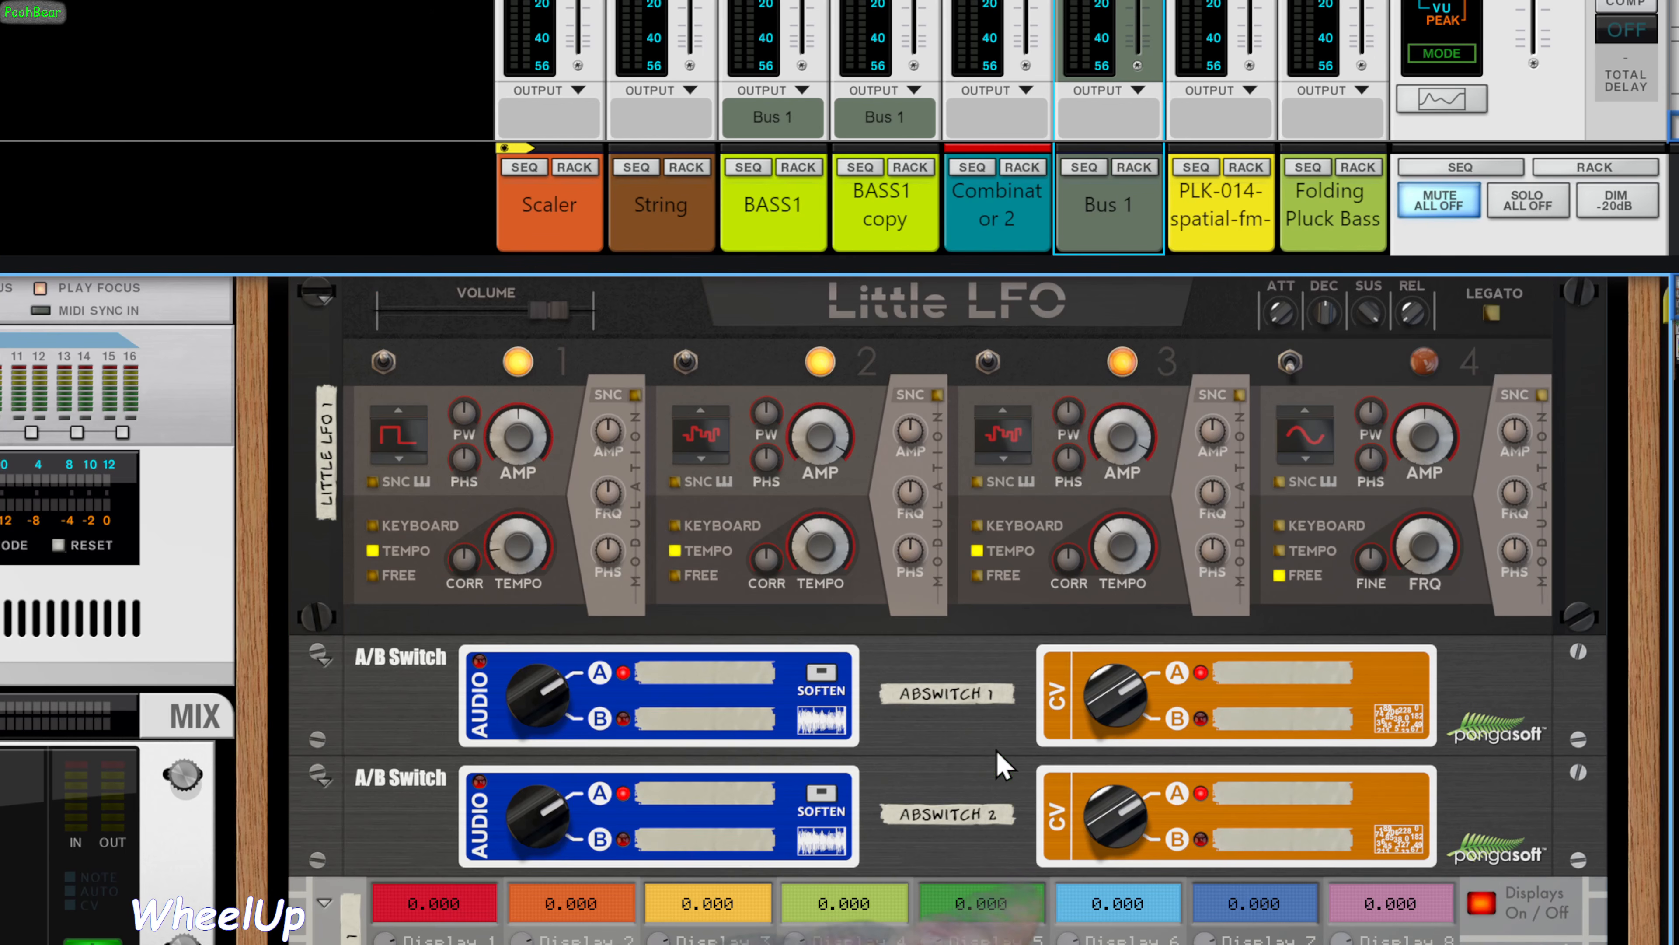
key(Tab)
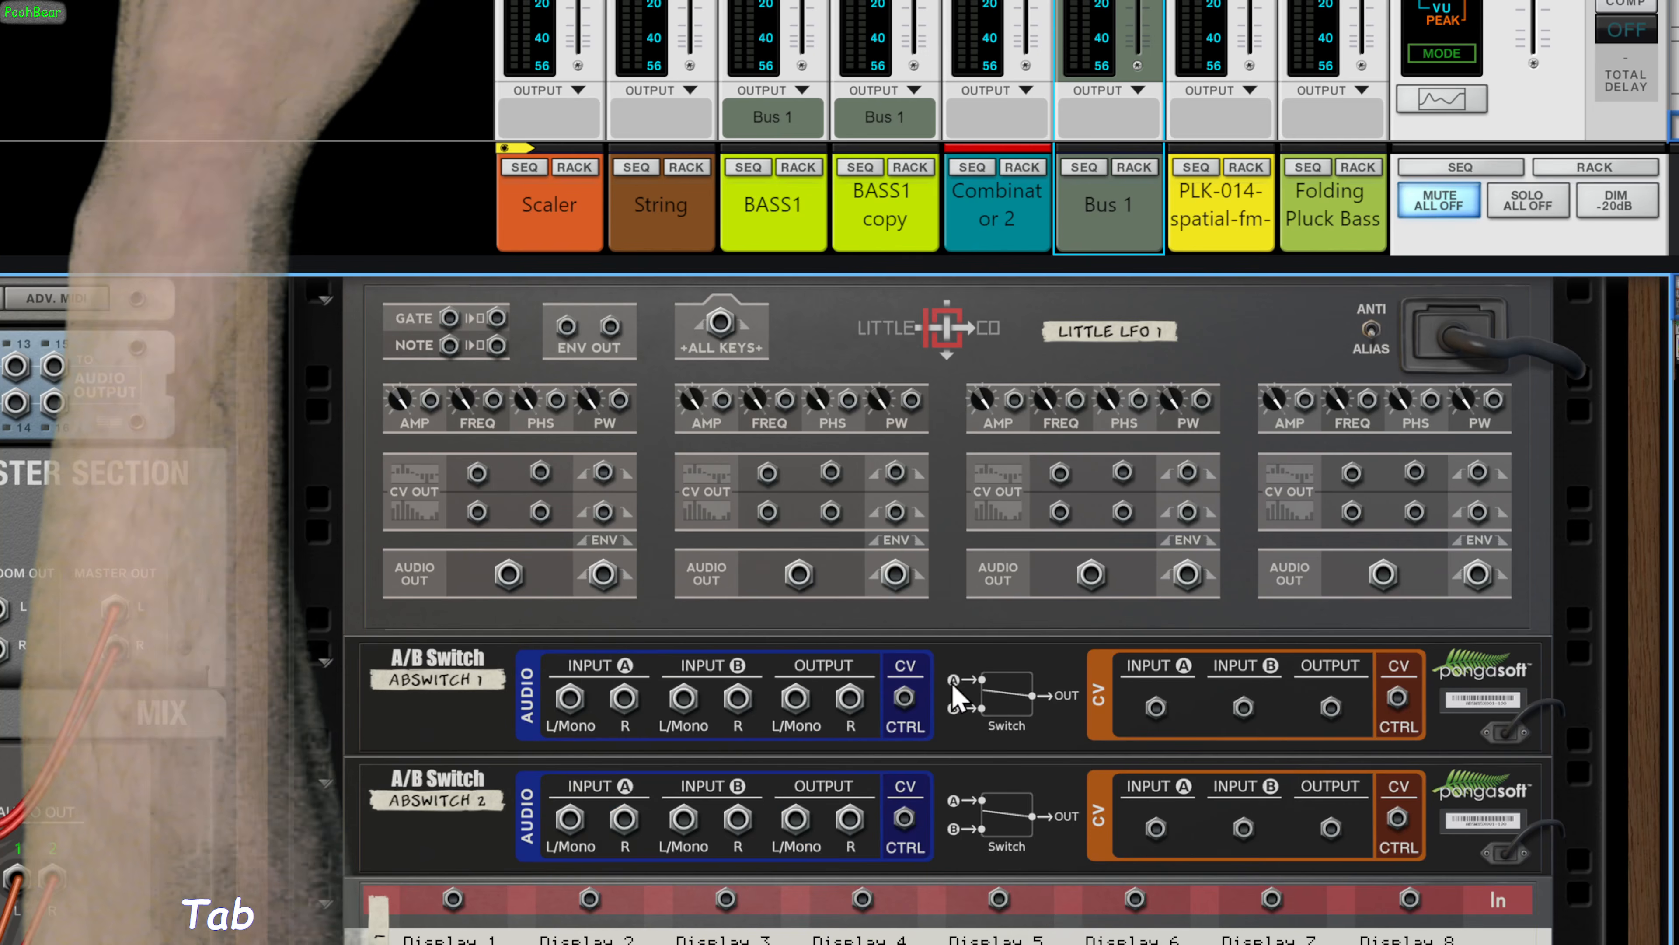
drag(477, 472, 1396, 696)
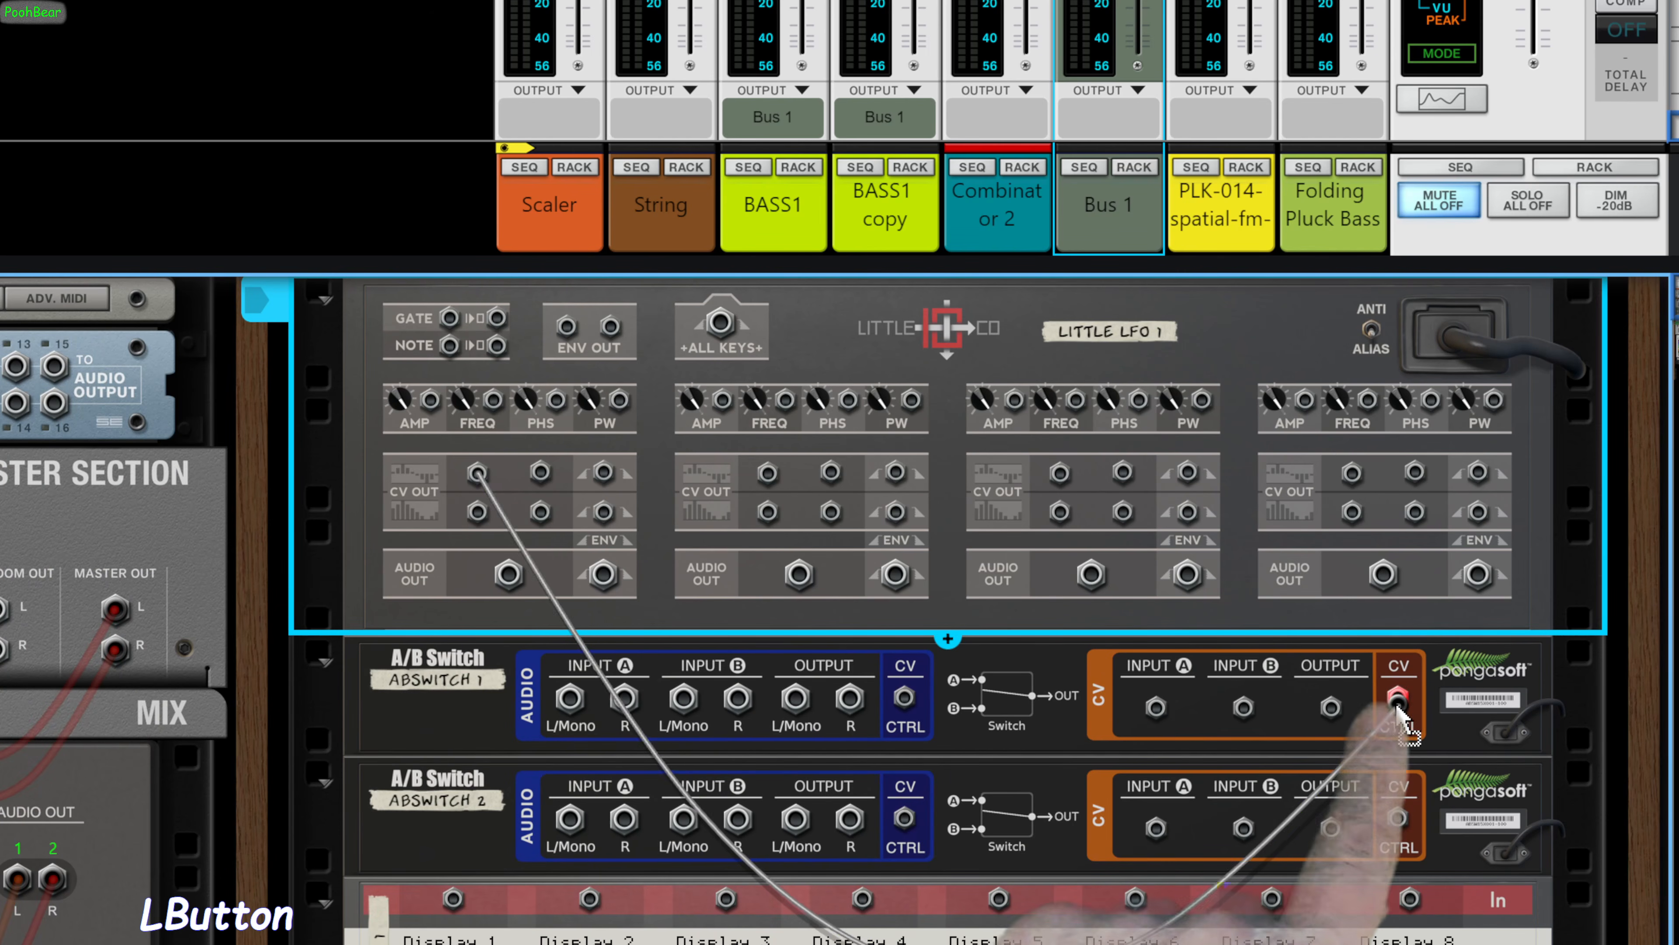
drag(1398, 821, 542, 488)
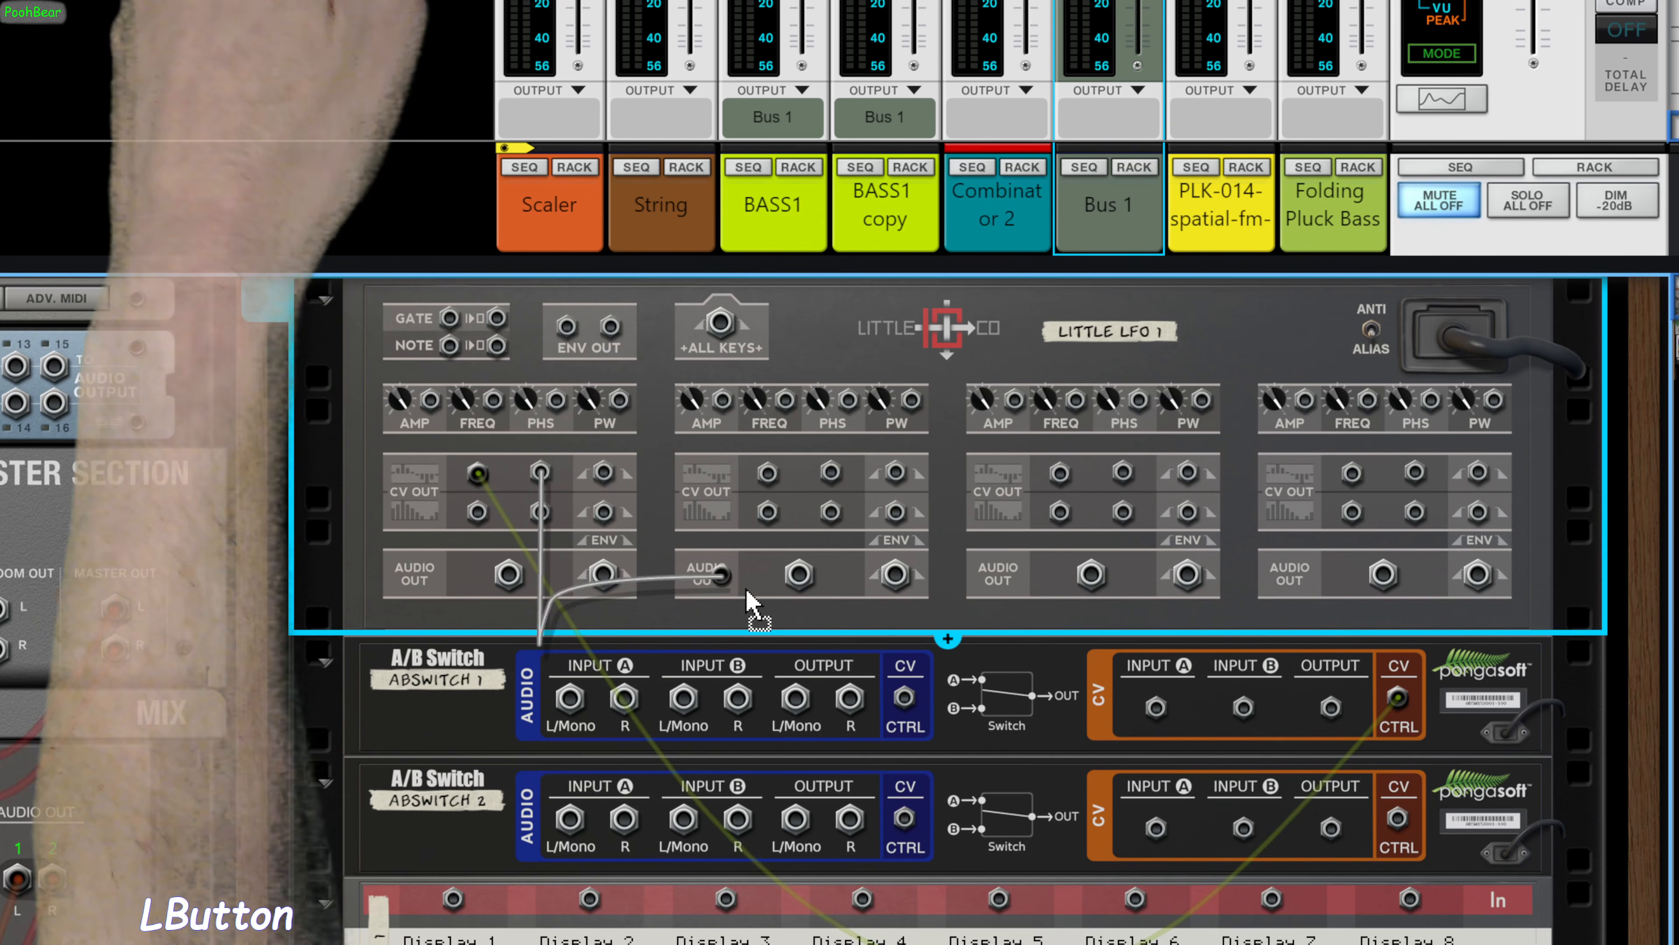
Adjust the pulse width of LFO 1 on the Little LFO
key(Tab)
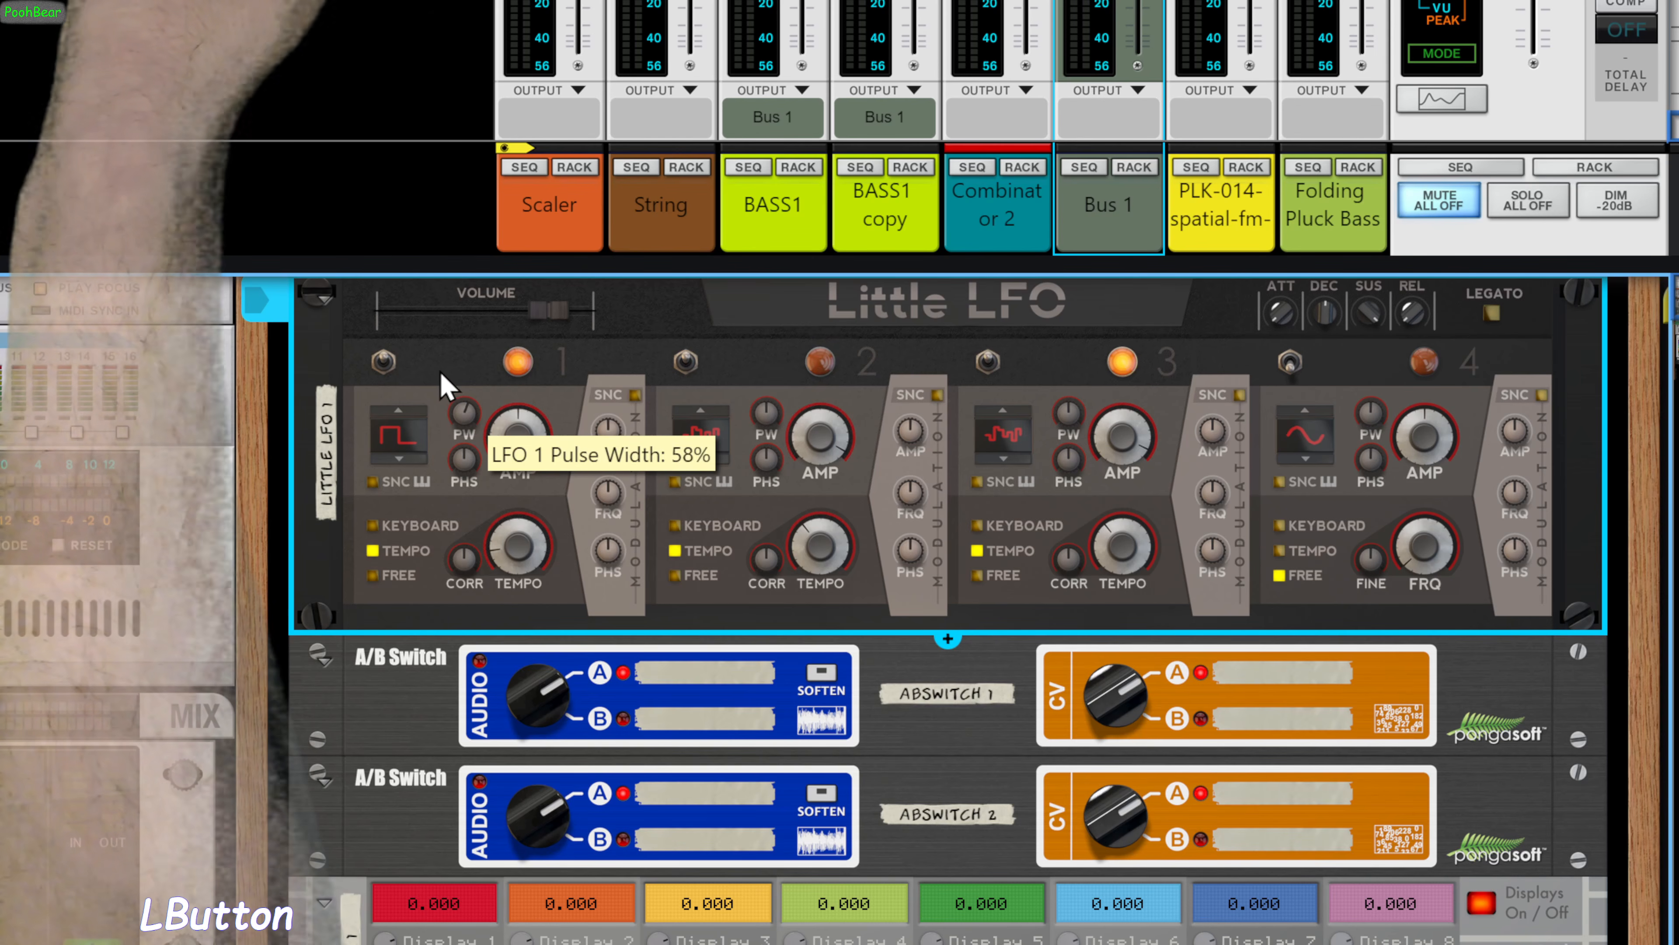
drag(441, 374, 438, 352)
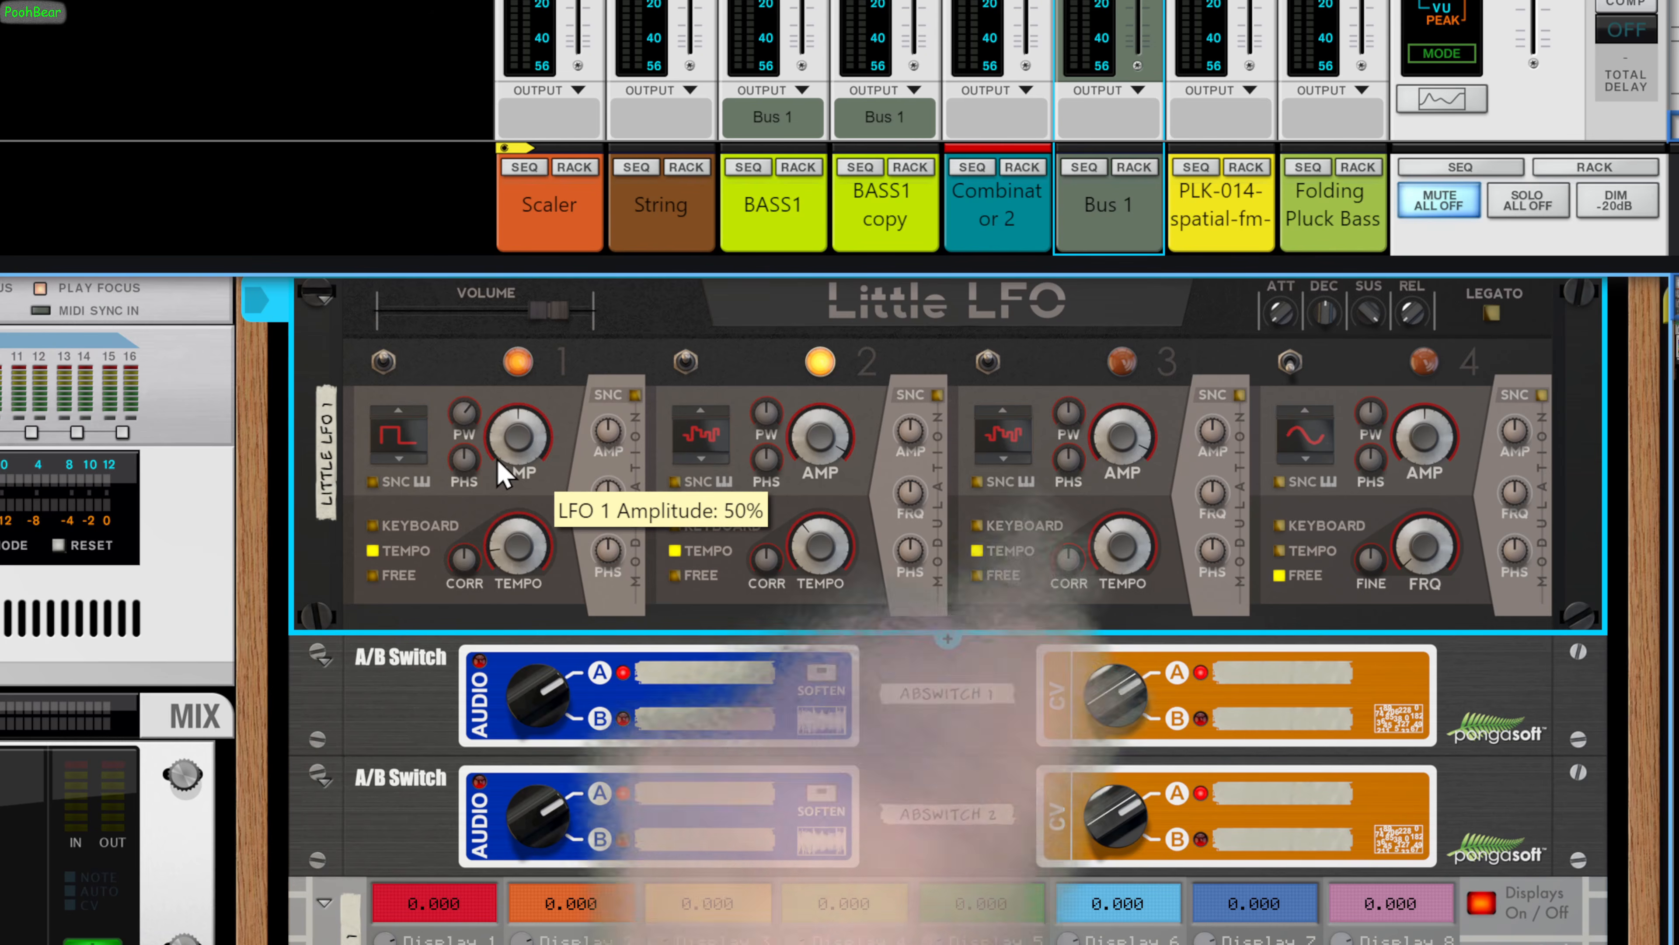
Patch LFO 2 and LFO 3 into CV input A of ABSwitch 1 and 2, and their CV outputs into Combinator 2's CV1 and CV2
key(Tab)
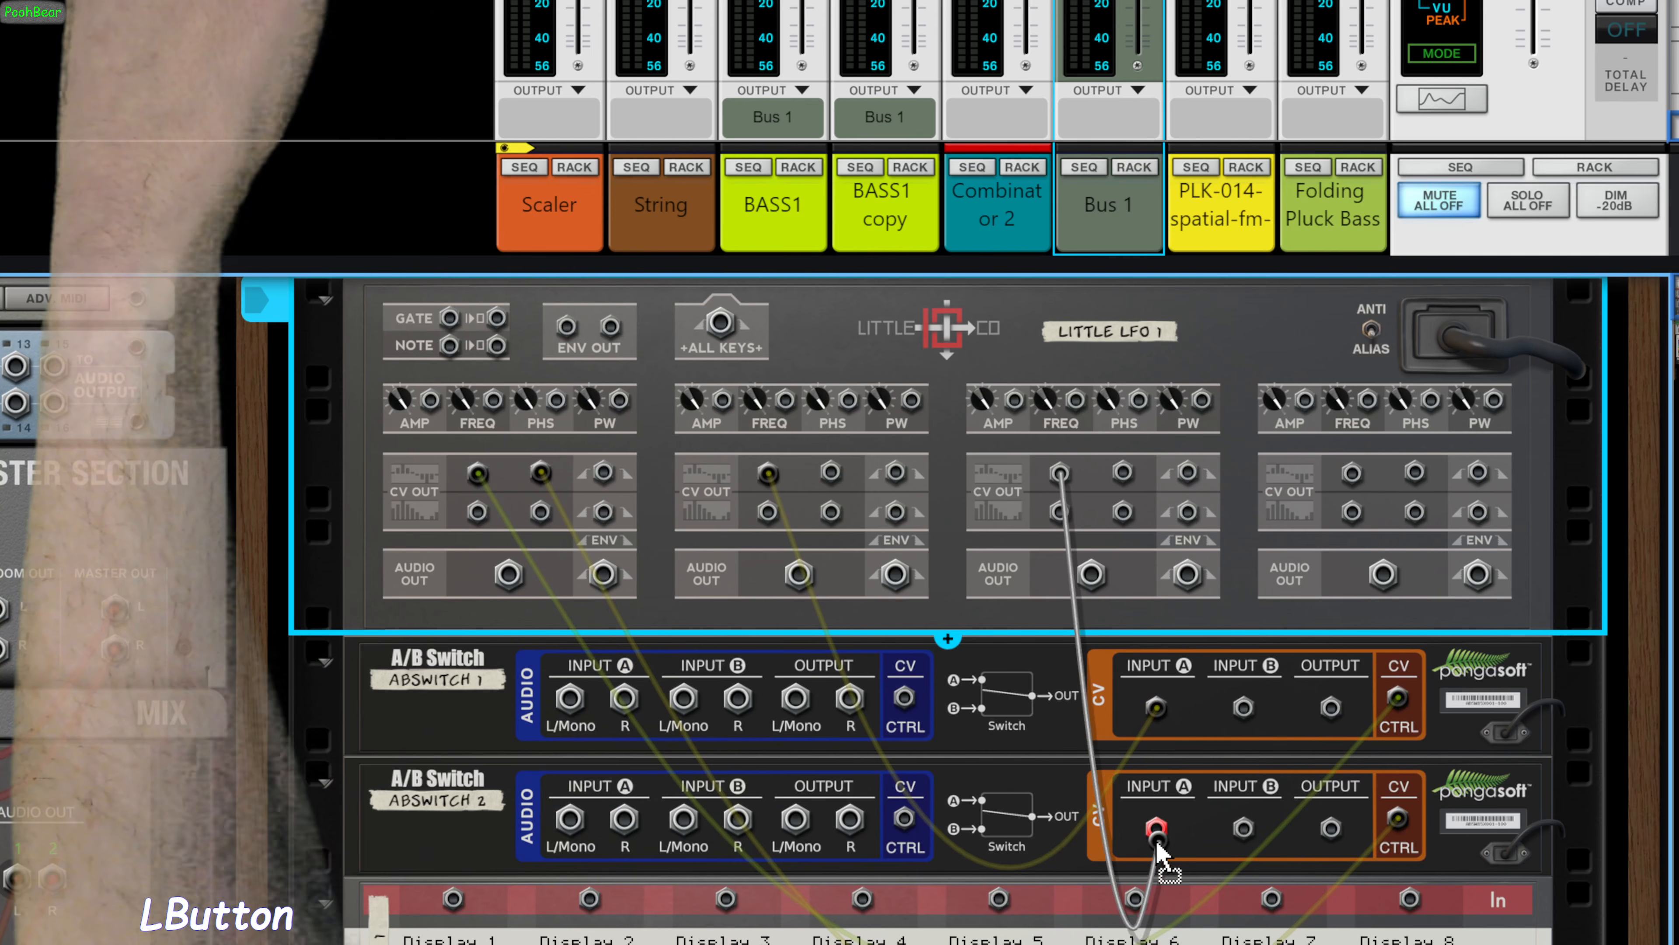
drag(1157, 853, 1157, 853)
scroll(1276, 783, down, 3)
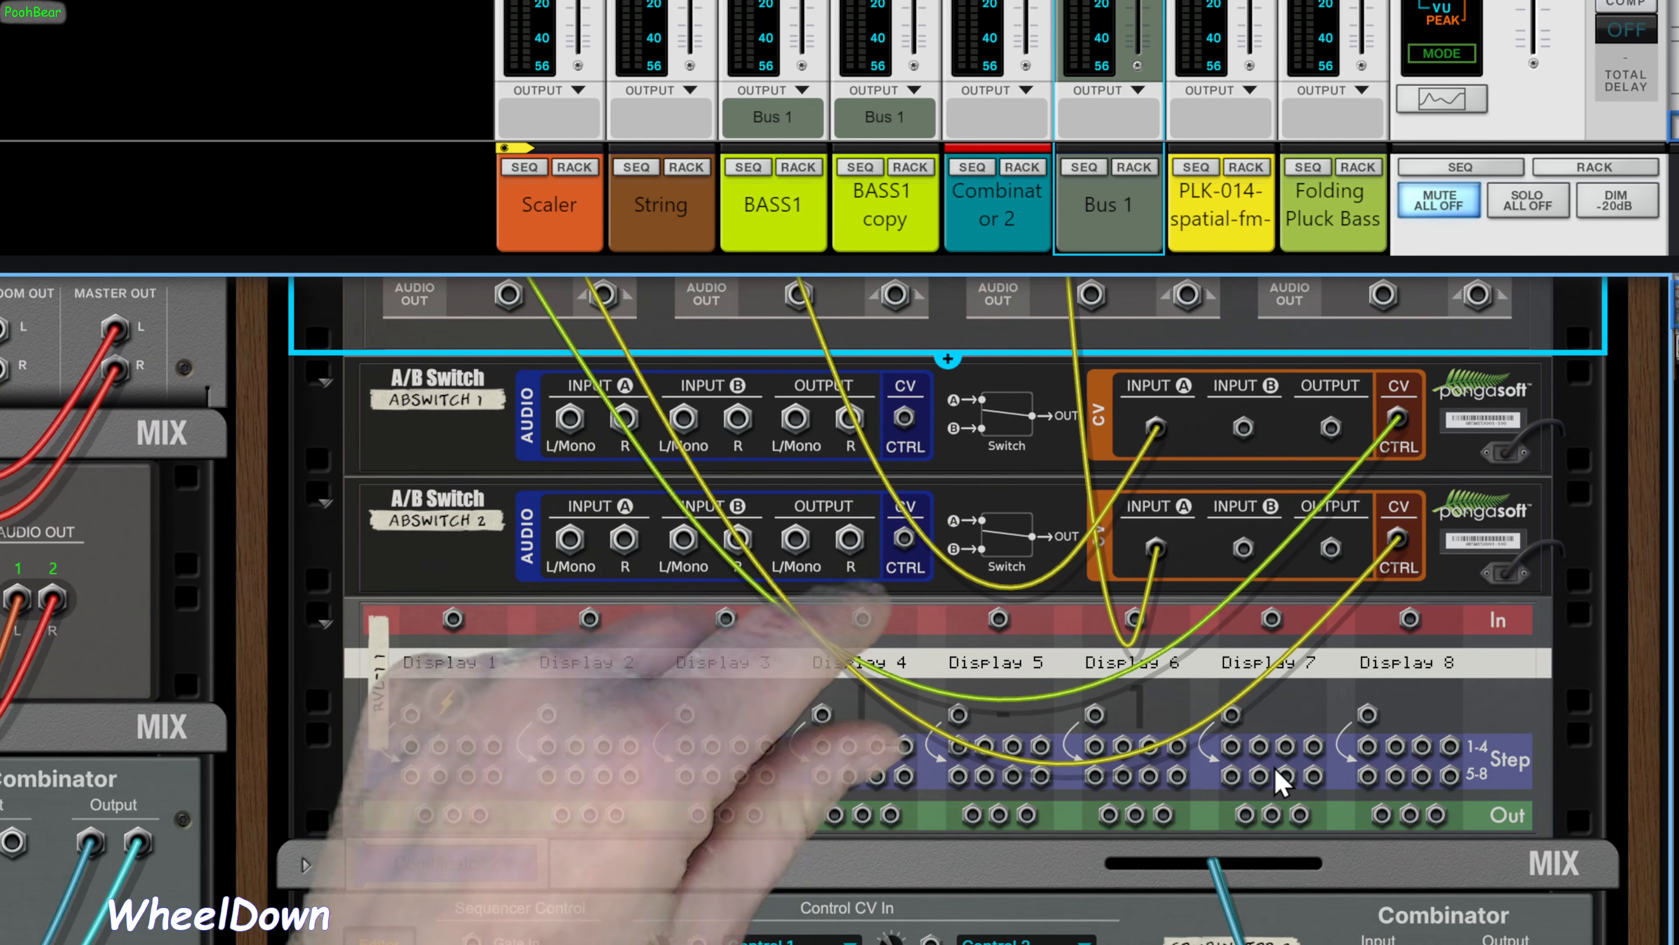
scroll(1279, 781, down, 2)
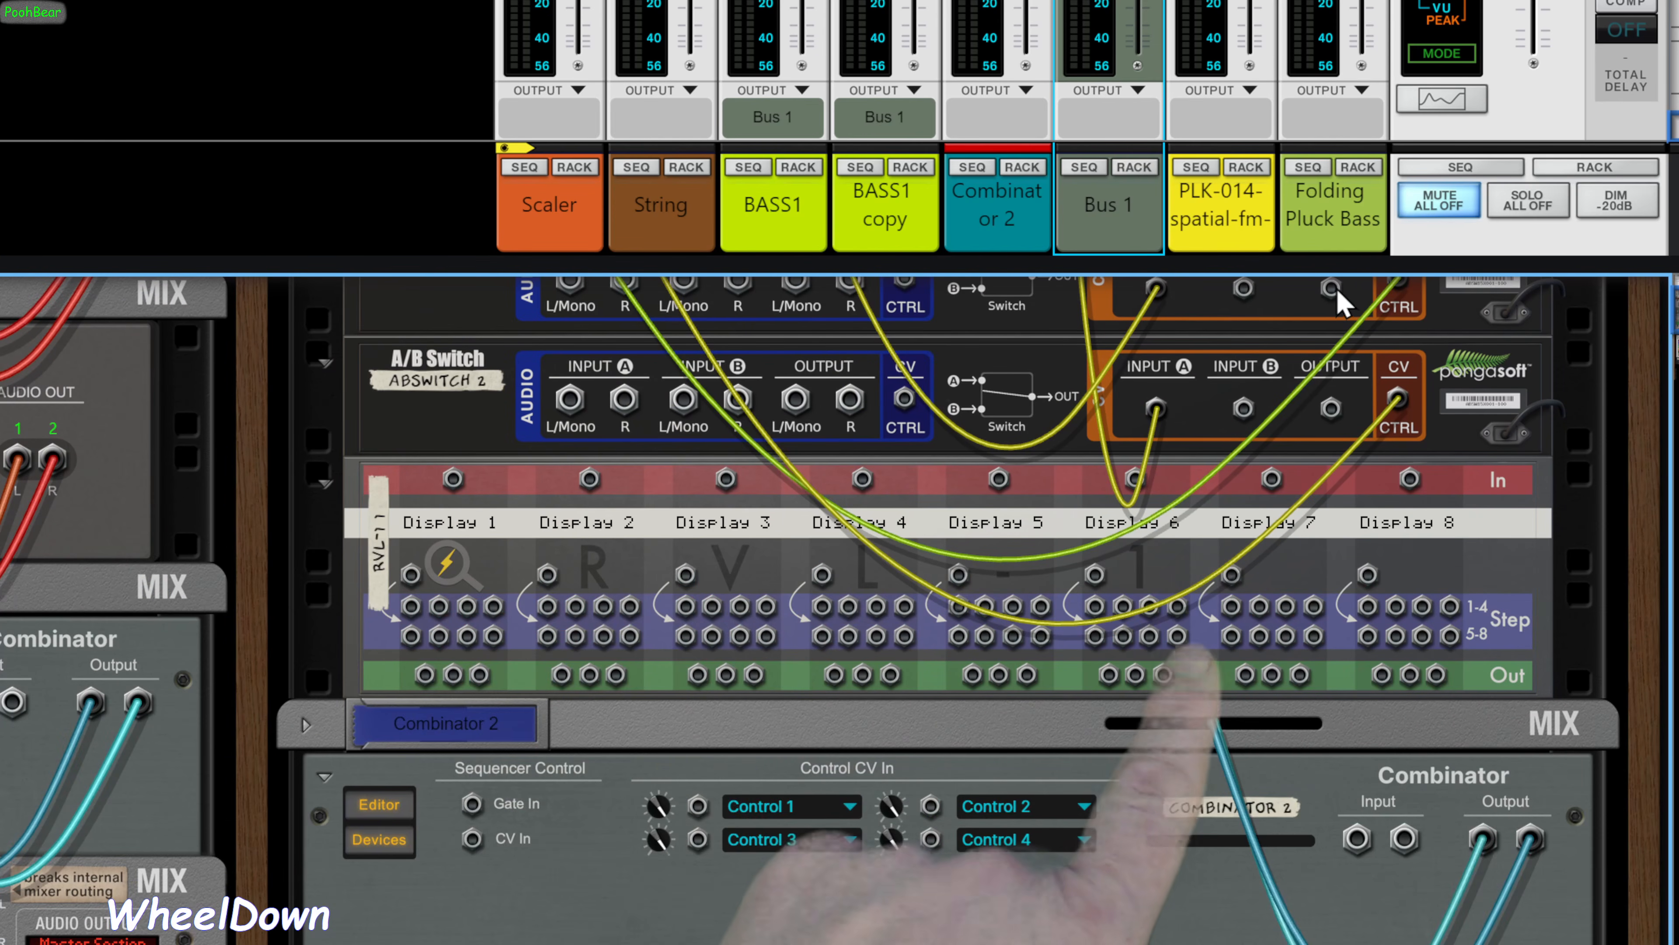
drag(1335, 290, 1361, 588)
scroll(1012, 827, down, 5)
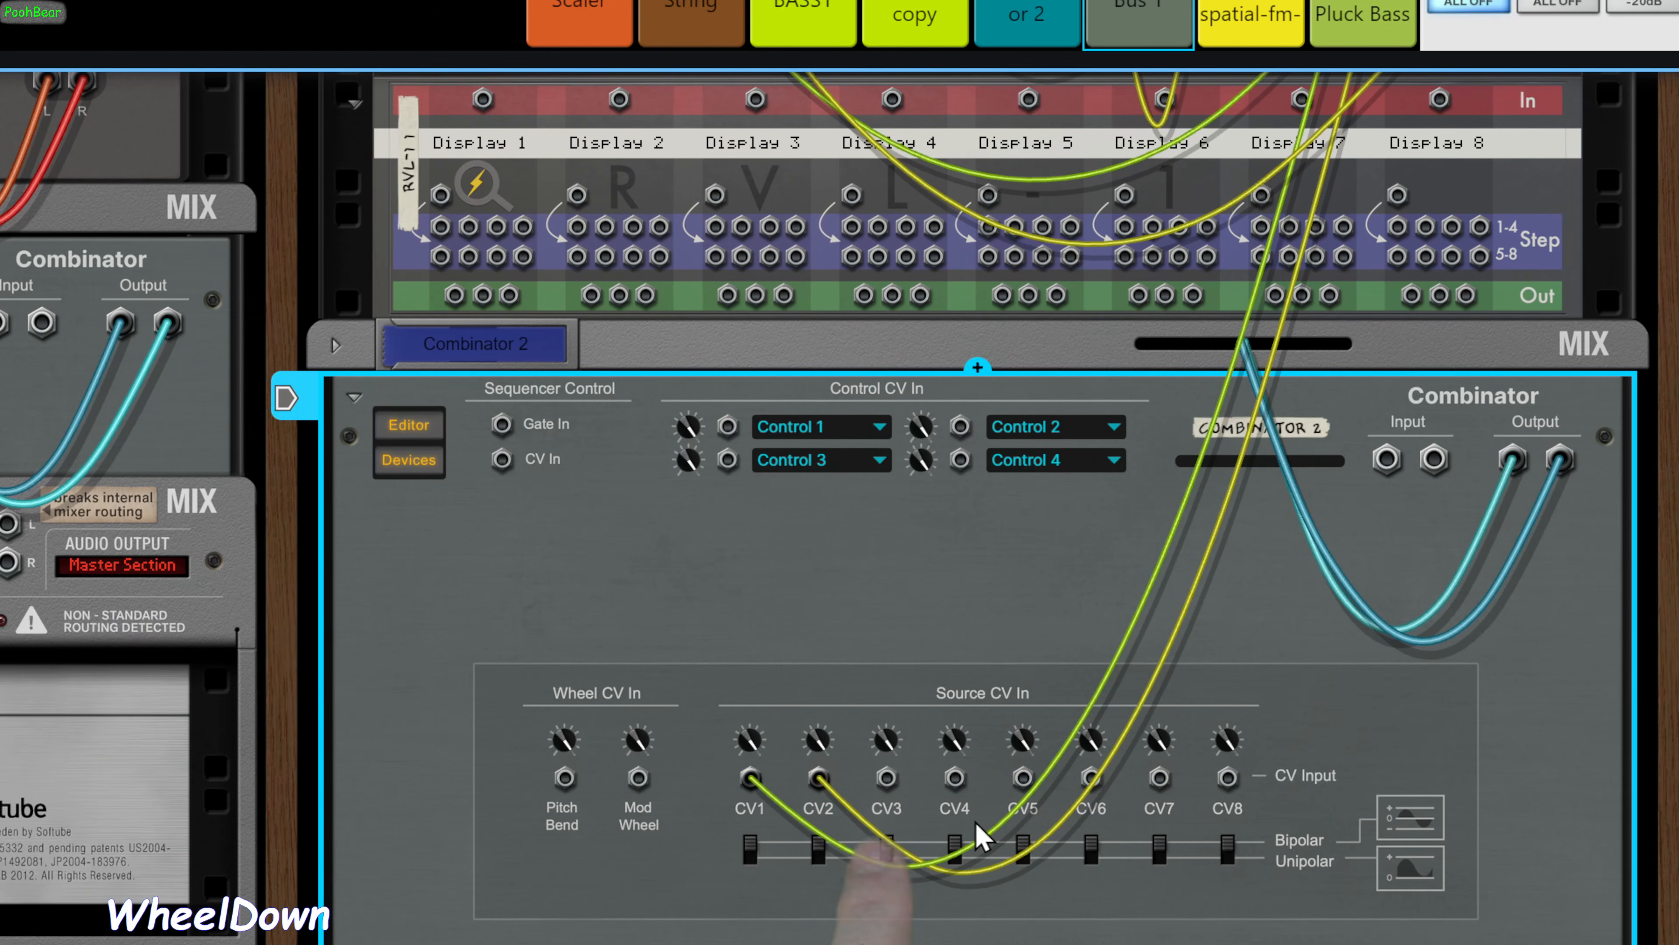
scroll(983, 837, down, 5)
key(Tab)
scroll(983, 836, down, 3)
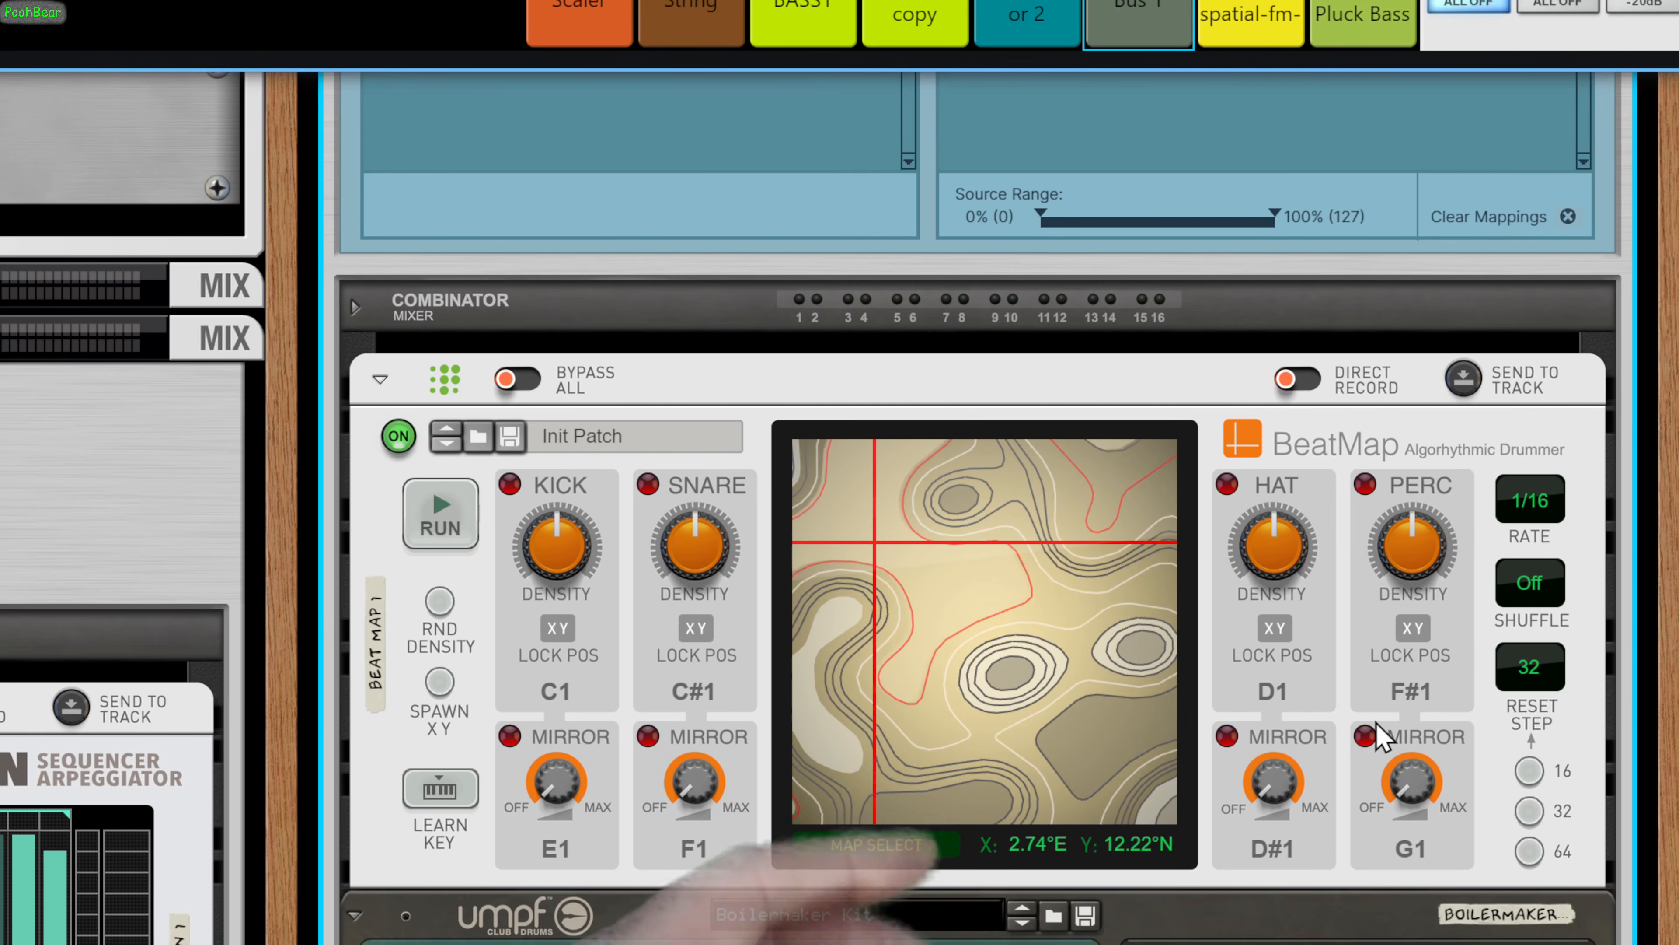
Patch two outputs of RVL-1 Display 1 into CV input B of ABSwitch 1 and ABSwitch 2
scroll(1100, 576, up, 10)
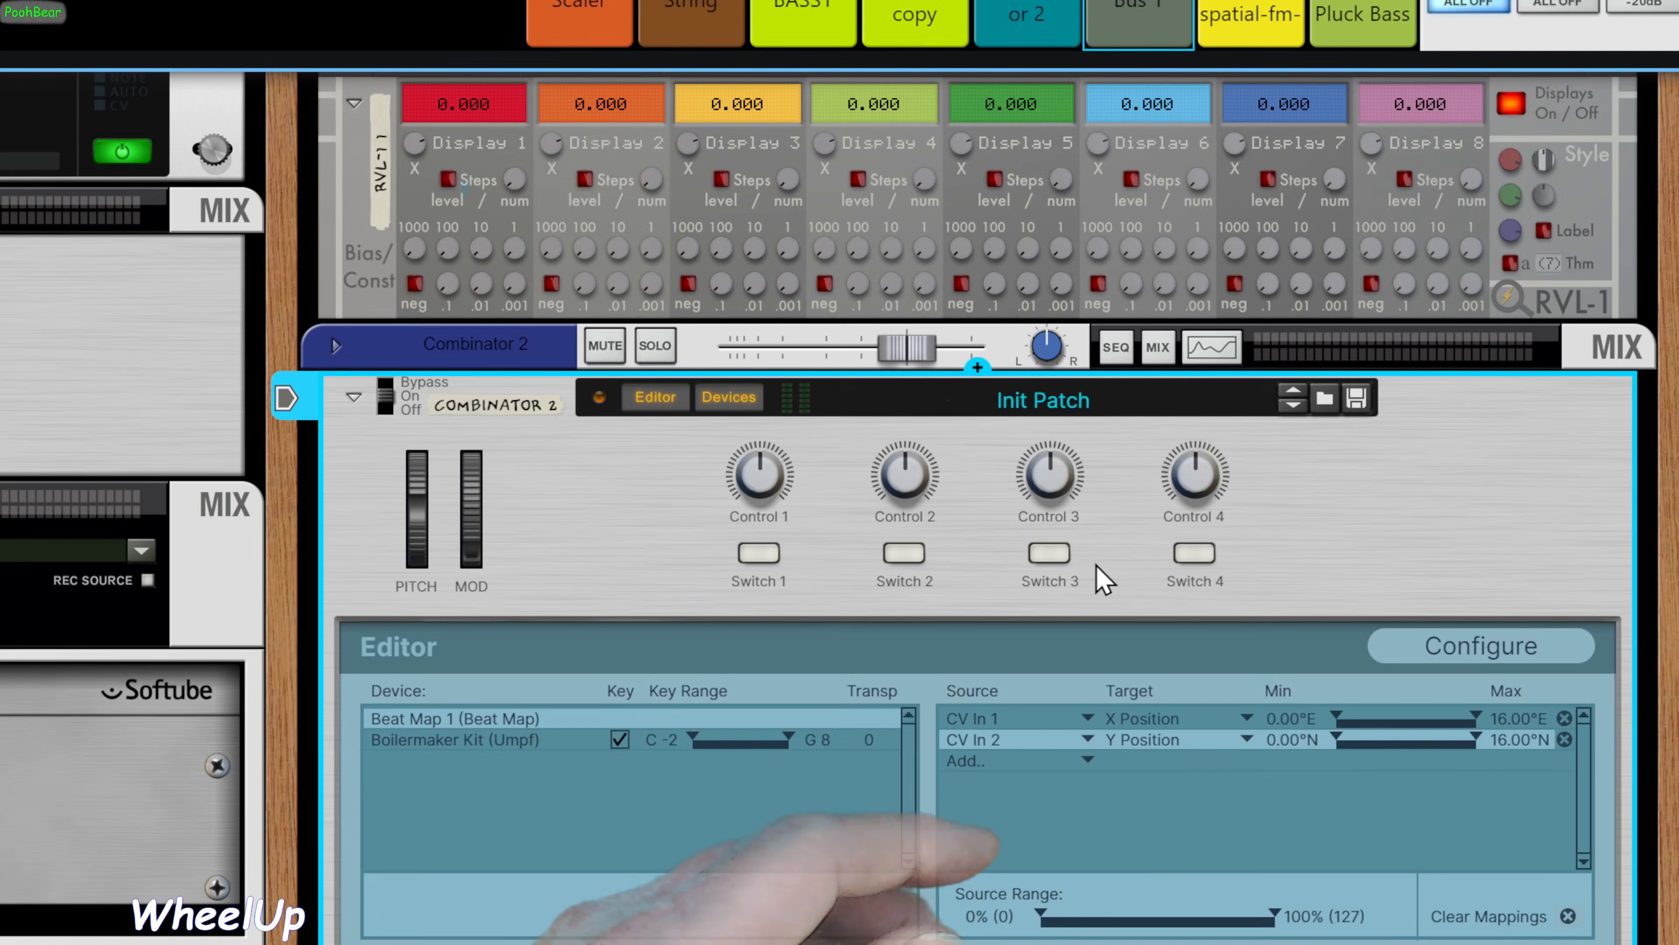
click(1103, 581)
click(1208, 479)
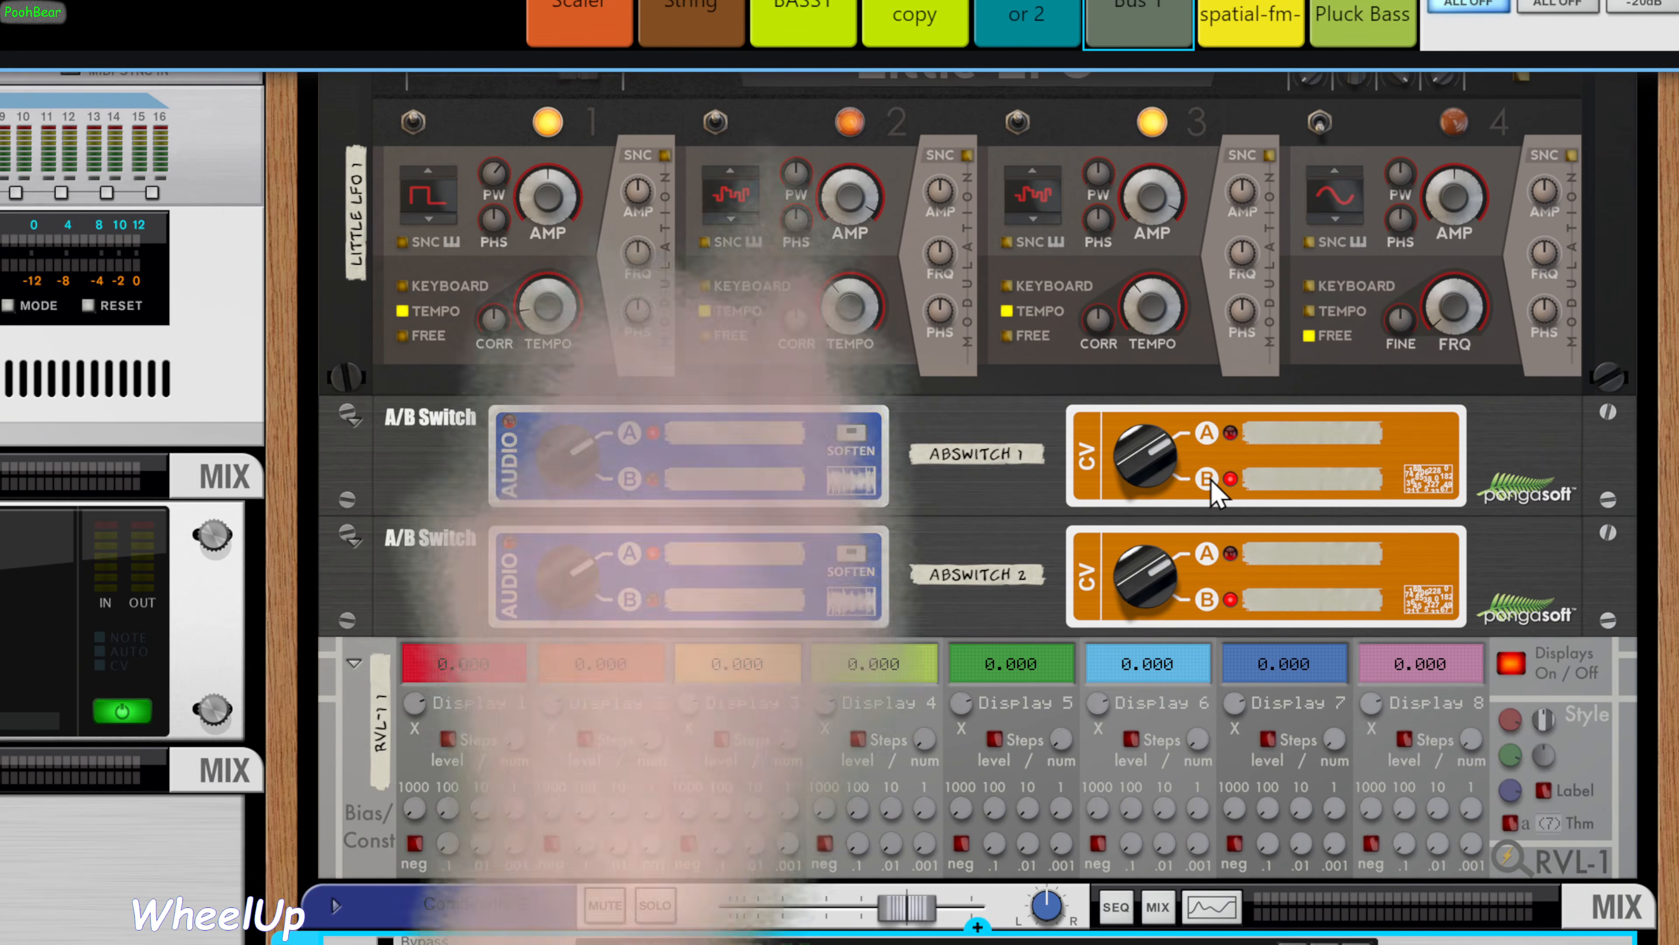
key(Tab)
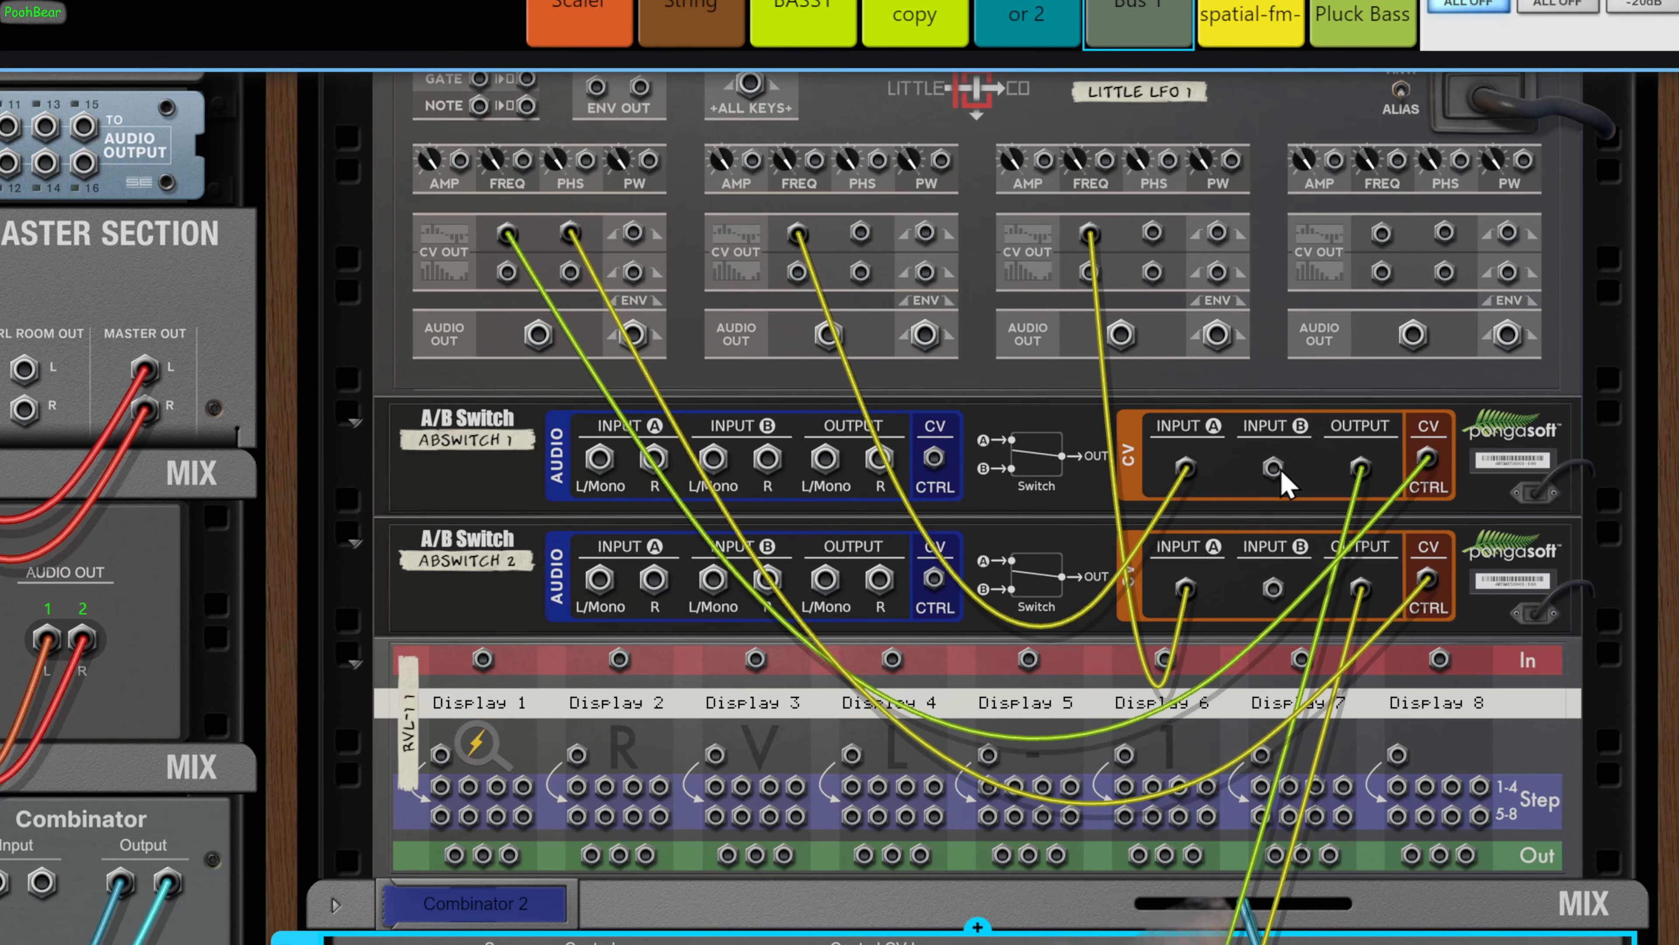
drag(1277, 469, 949, 753)
drag(1274, 589, 1274, 590)
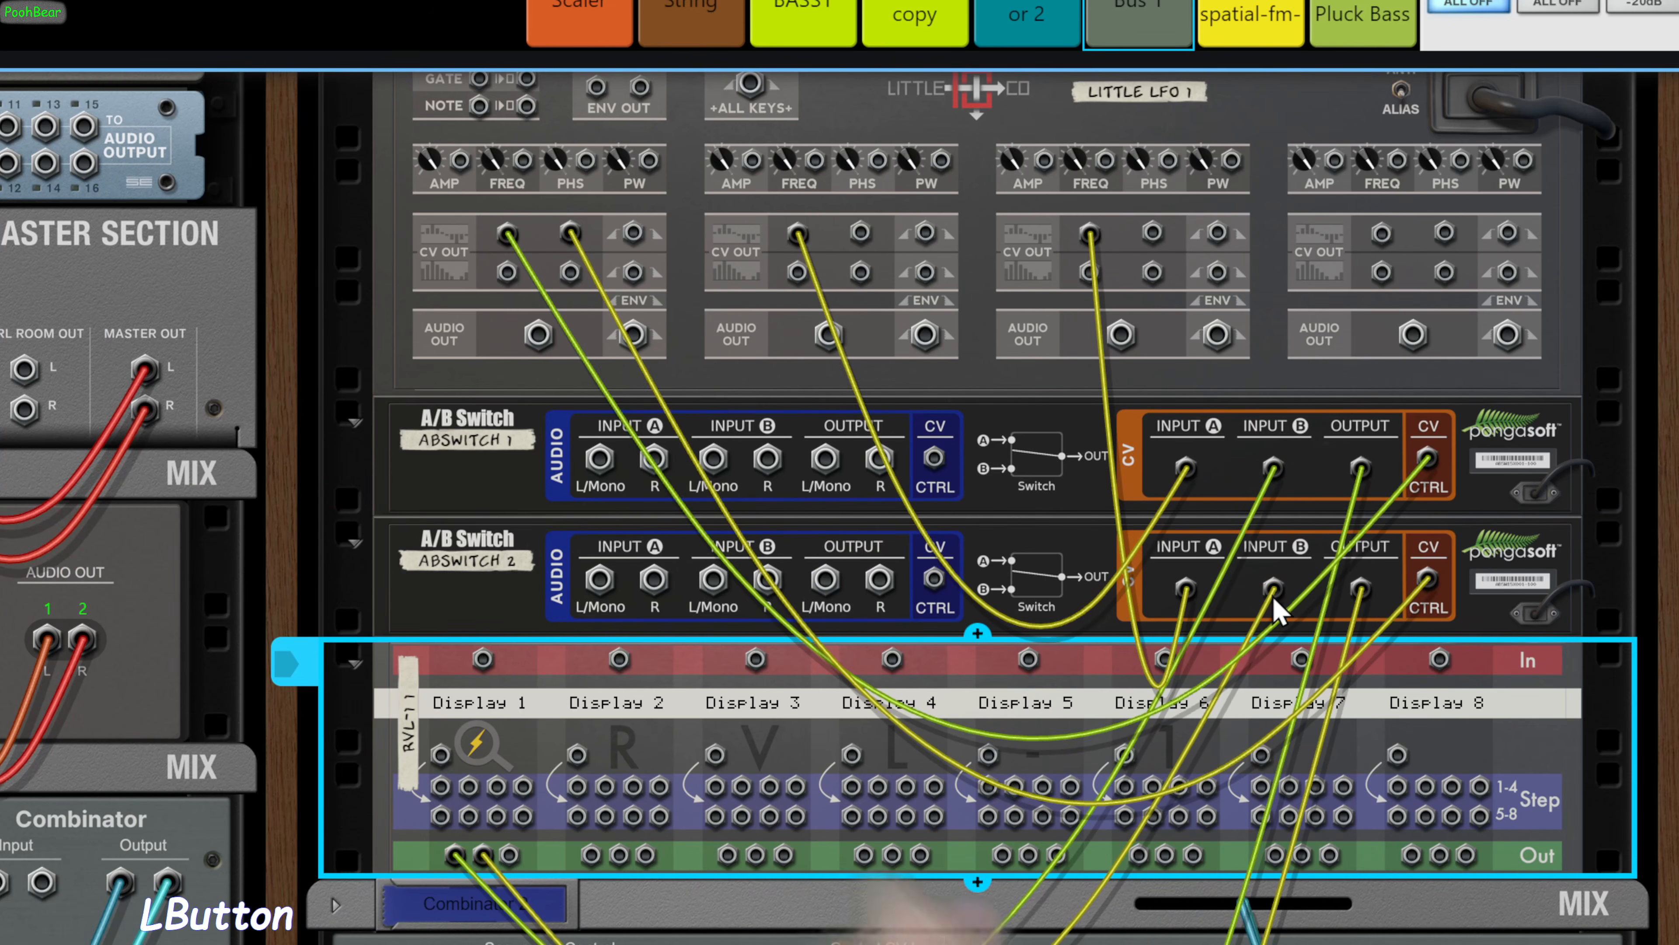
Give RVL-1 Display 1 a constant value of 1.000 and make it negative
key(Tab)
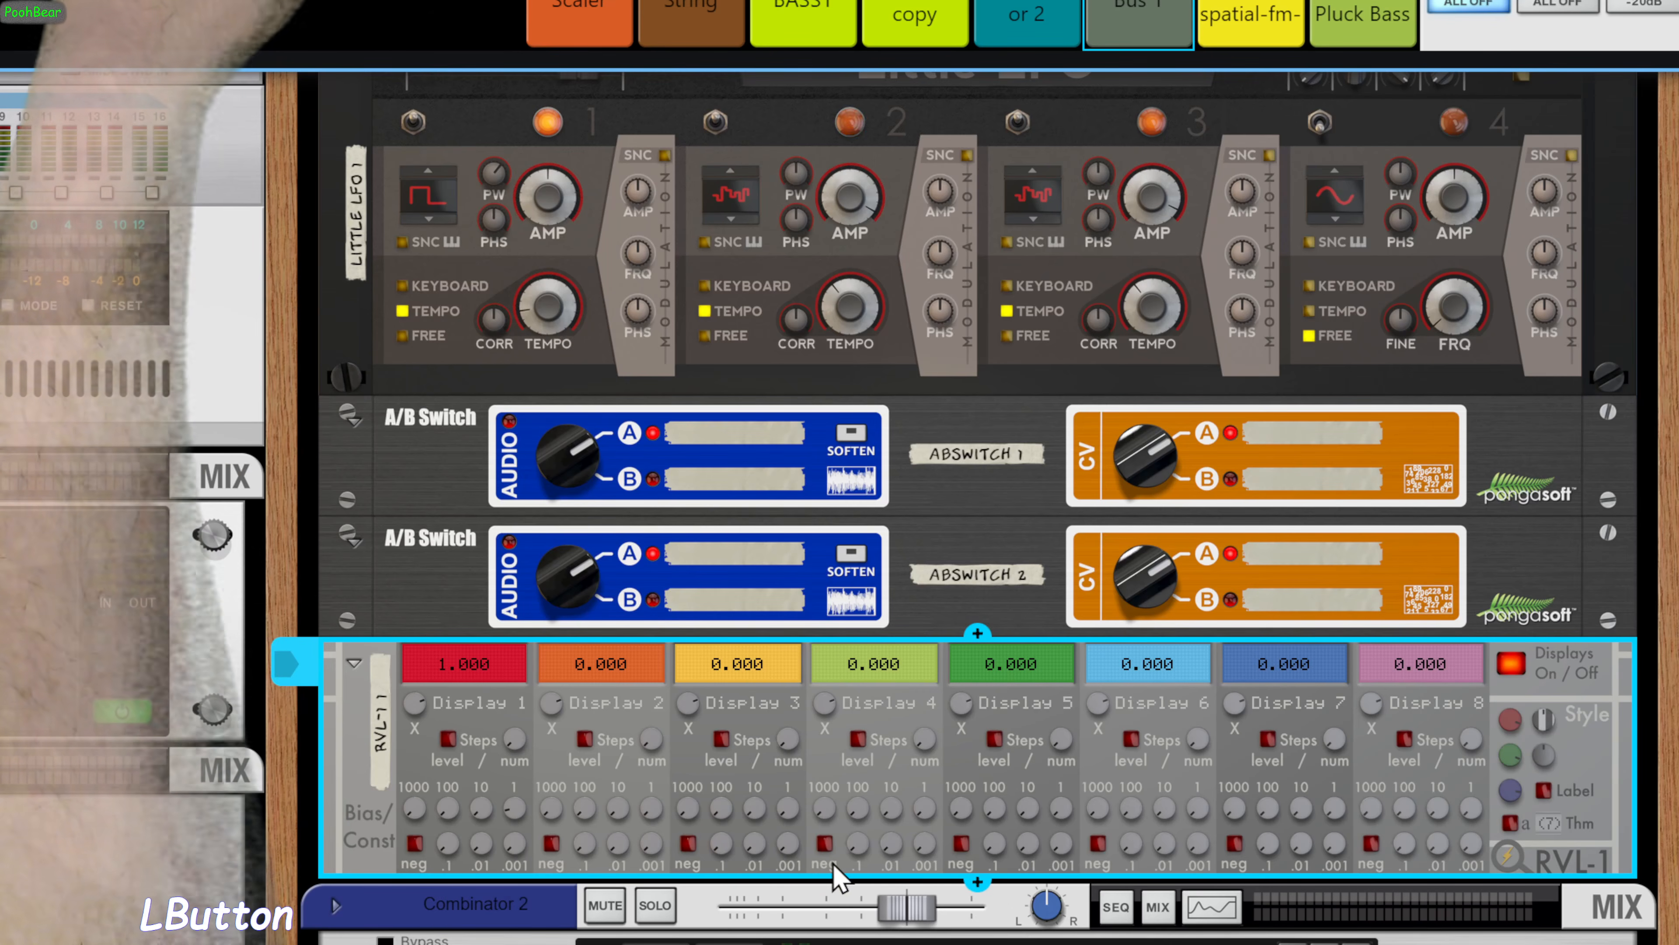
scroll(835, 877, down, 10)
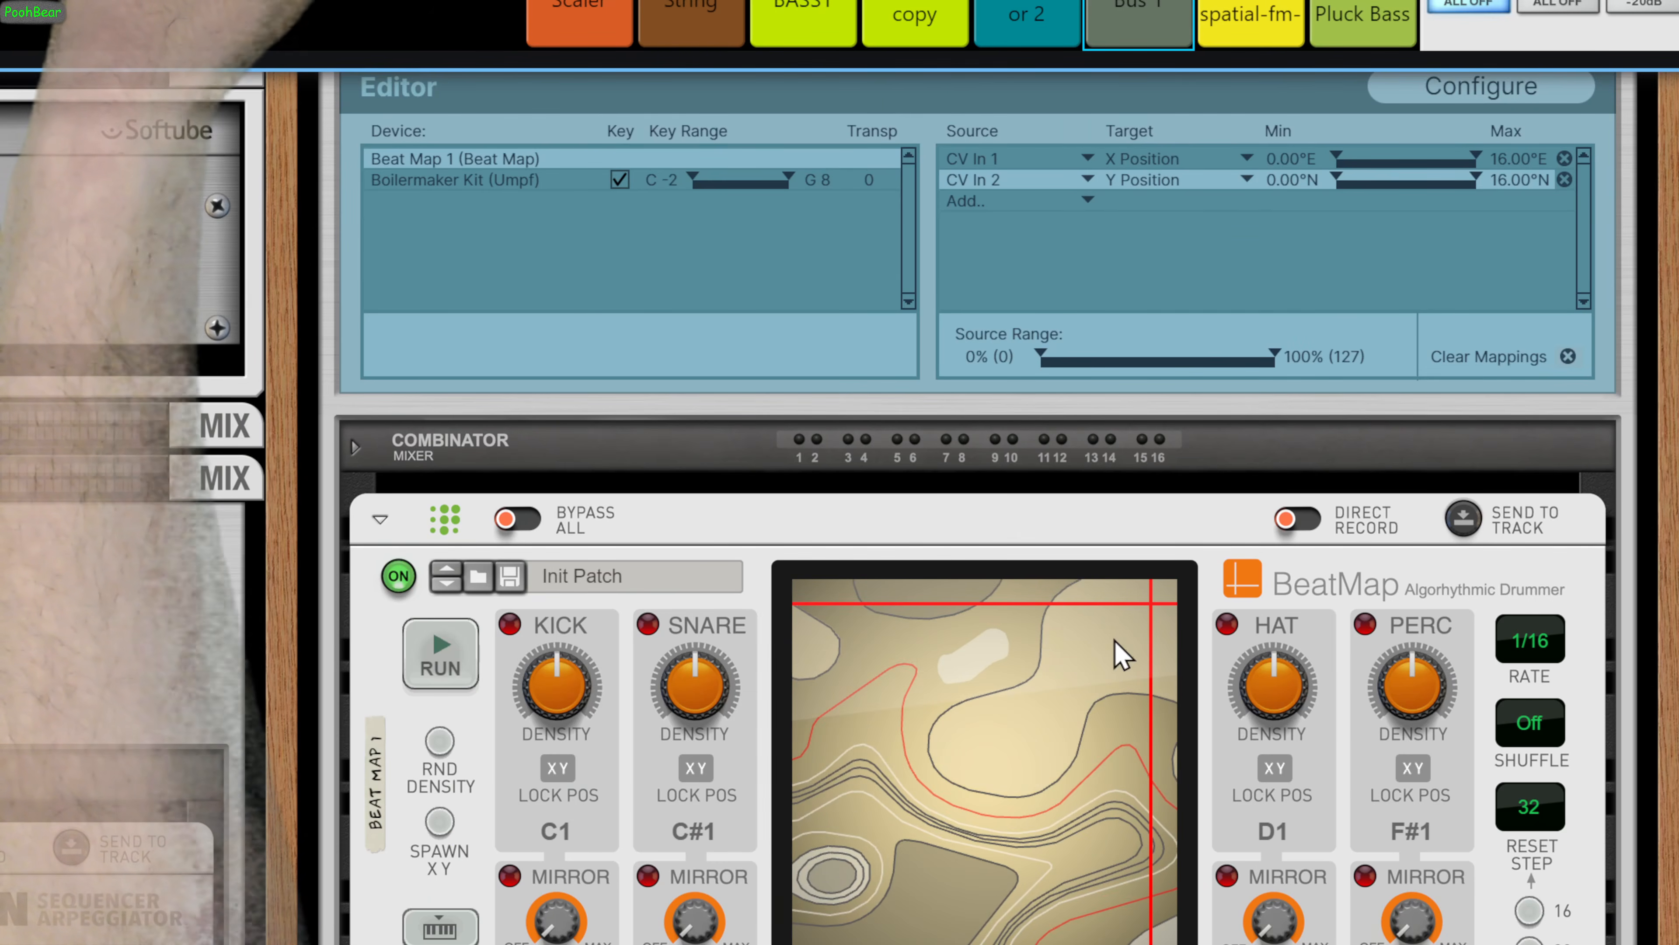
scroll(813, 794, down, 3)
scroll(820, 625, up, 10)
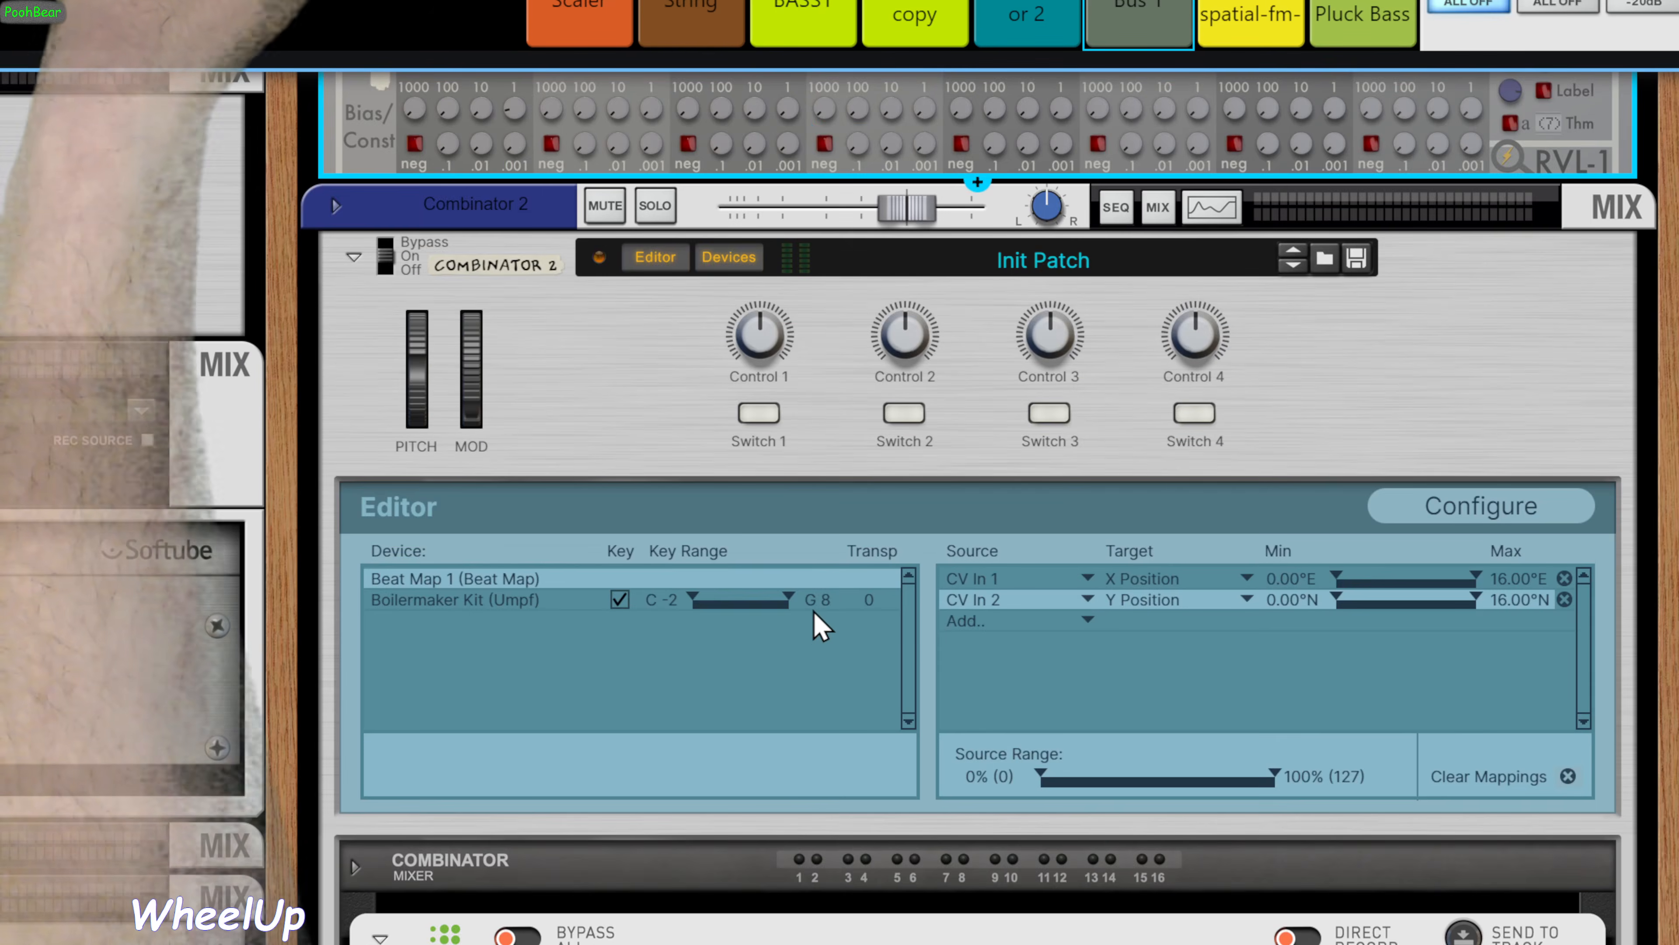
scroll(818, 626, up, 5)
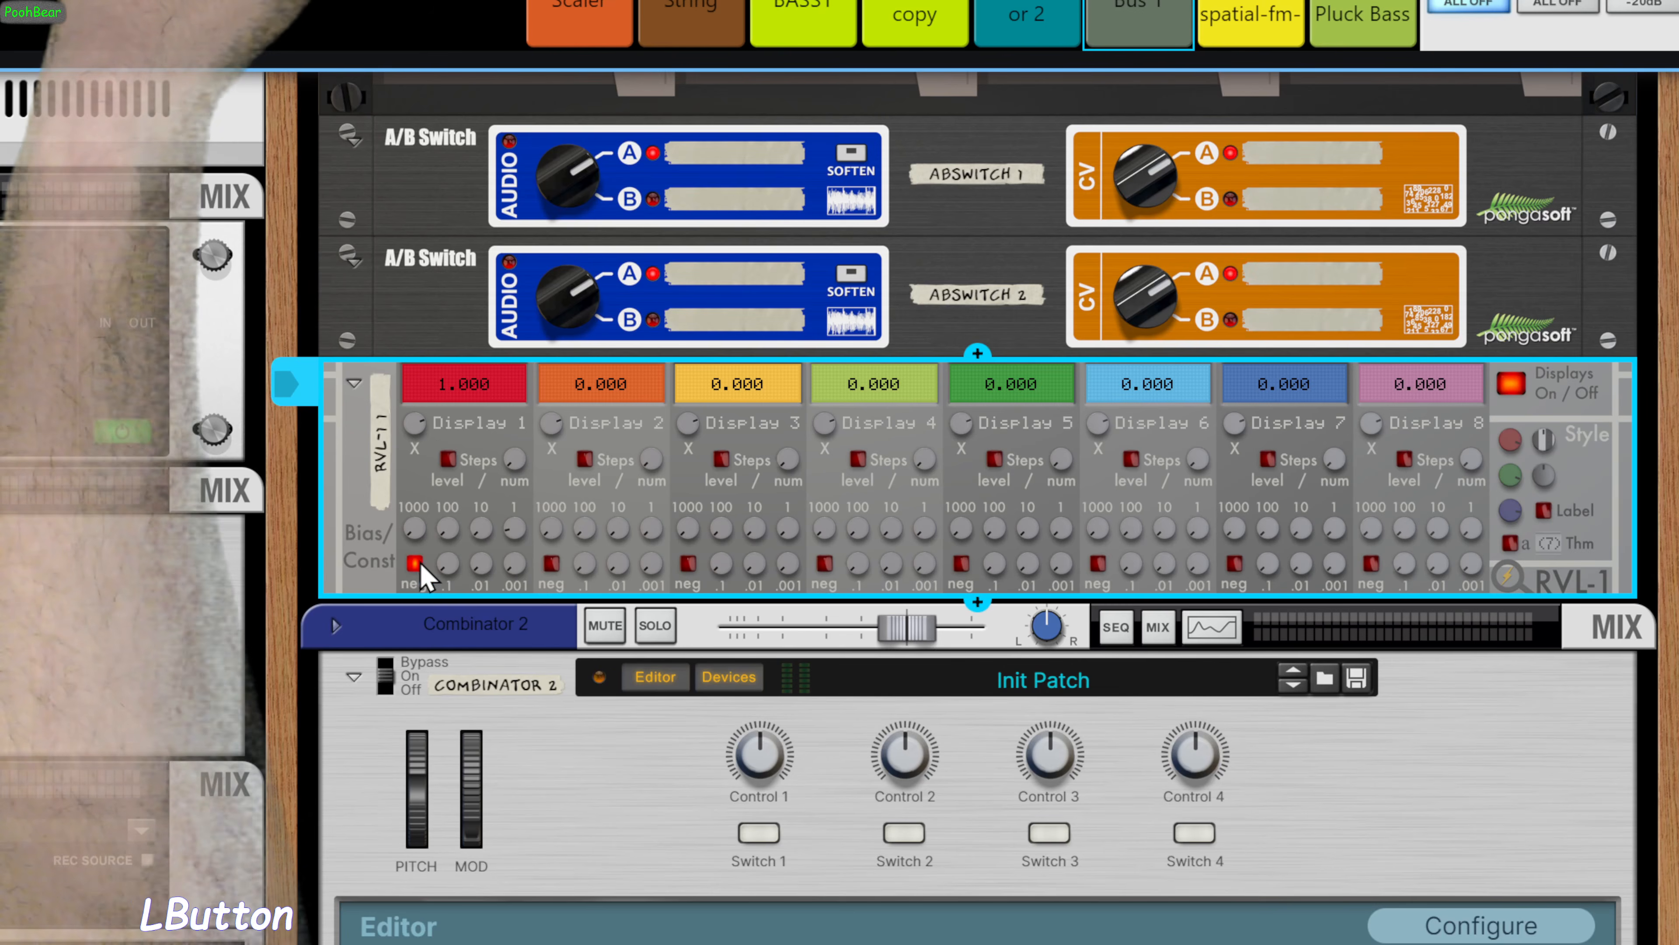
scroll(820, 787, down, 10)
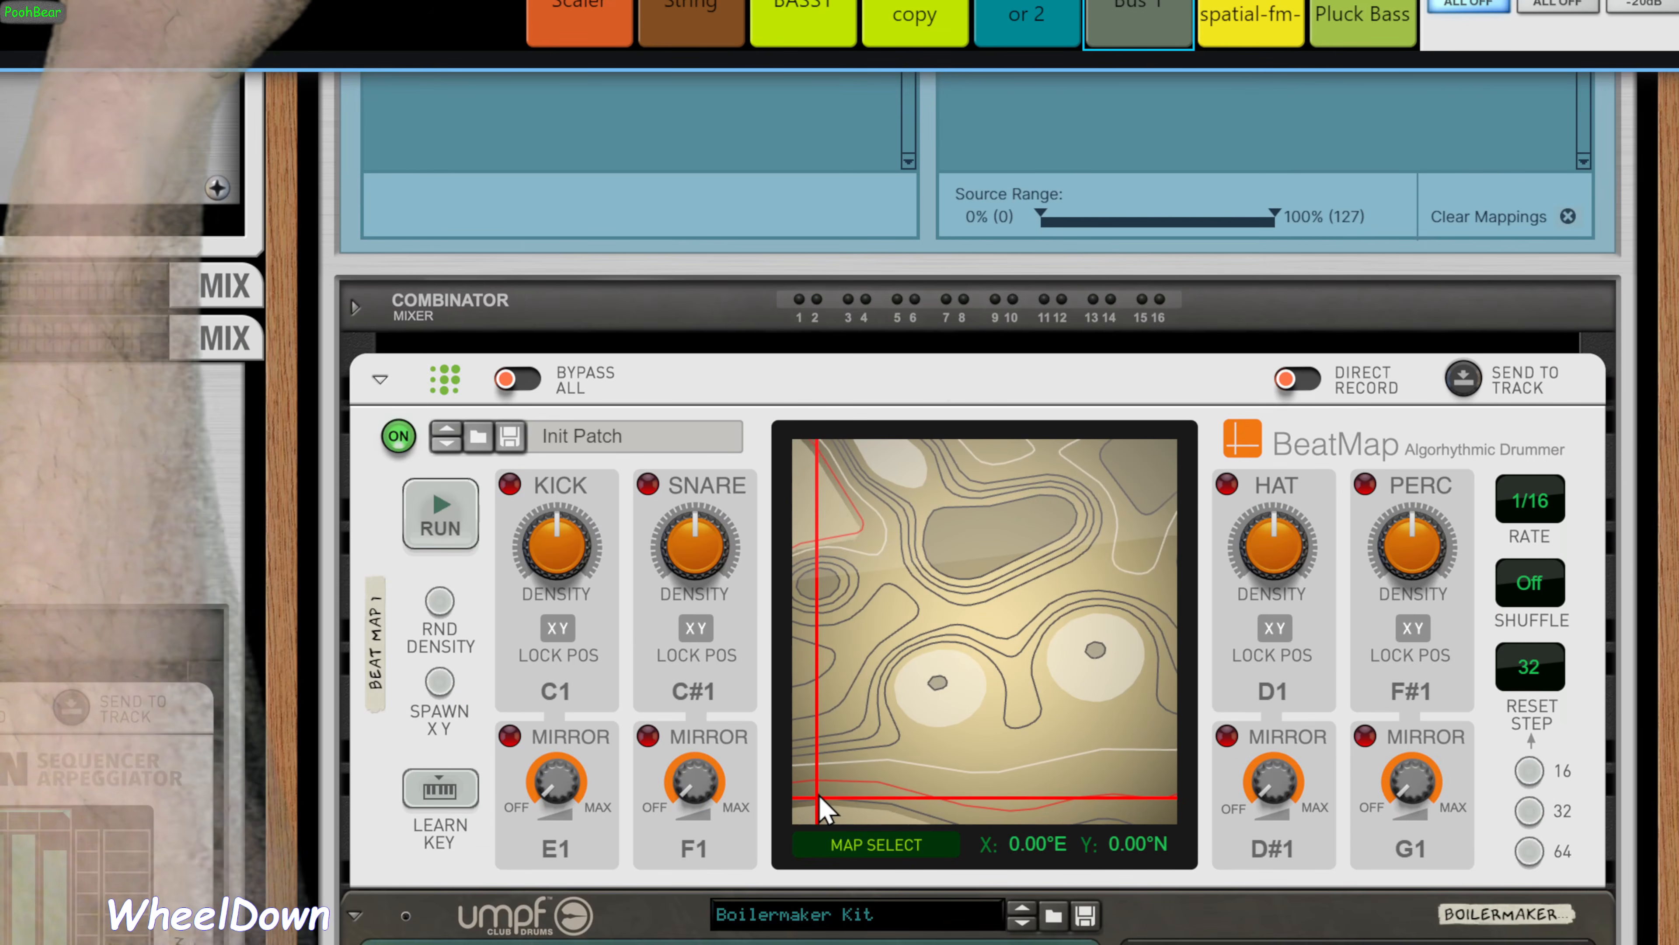
Run the BeatMap briefly to hear the drum pattern with its modulated map position
click(441, 522)
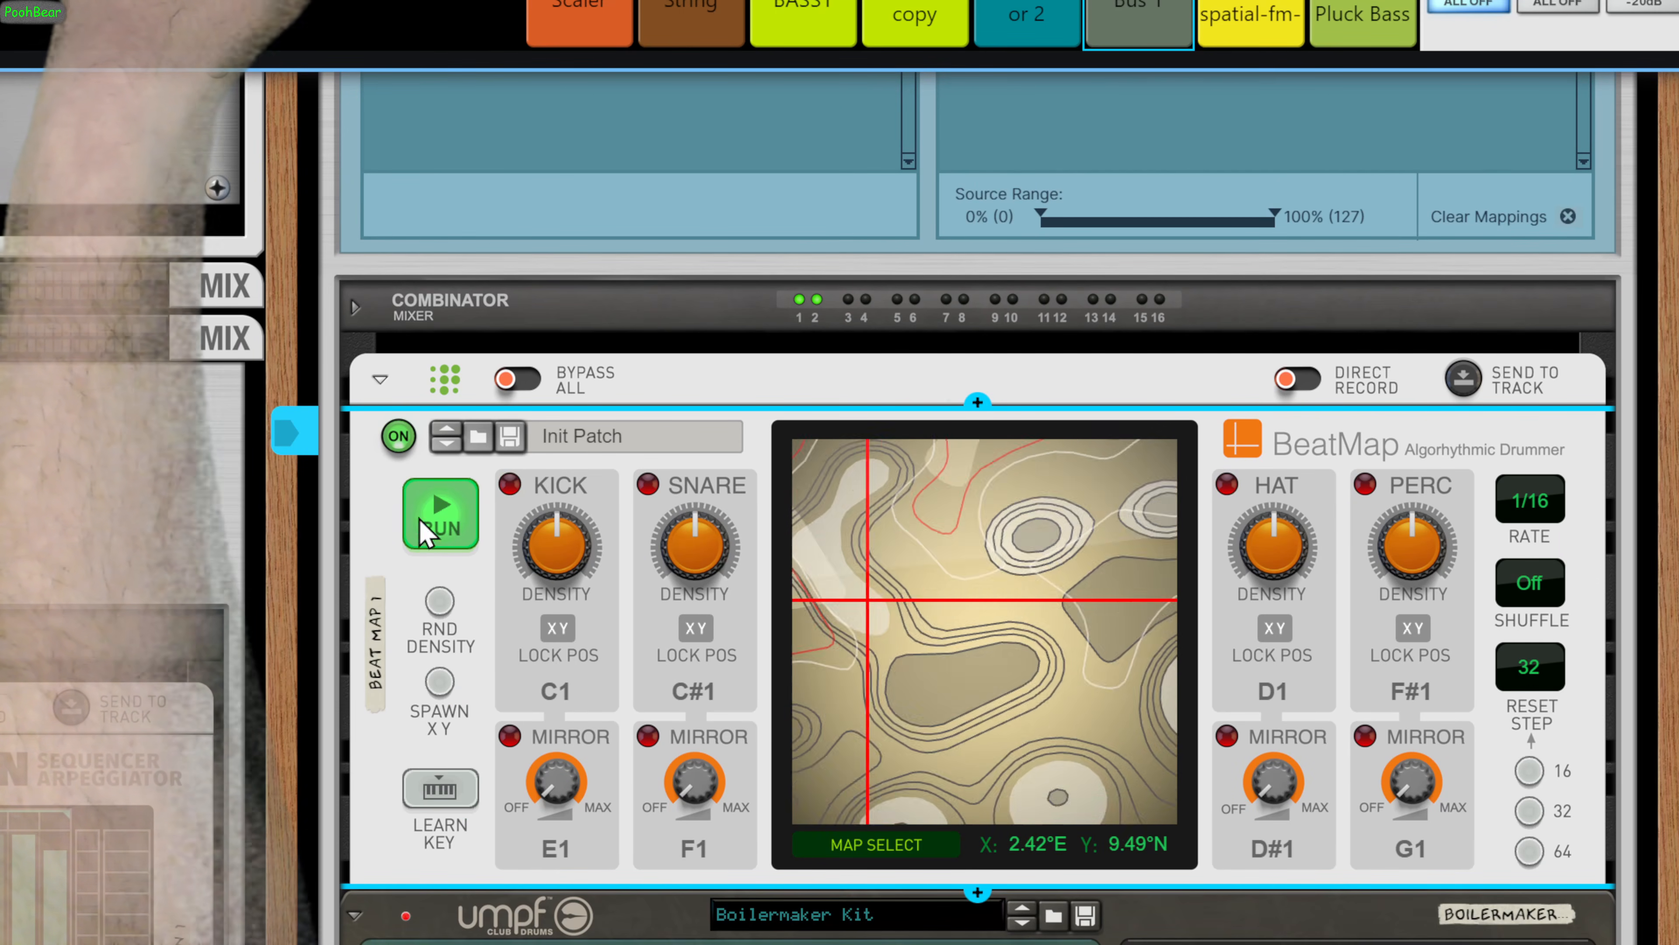
click(439, 523)
Adjust the tempo rate of LFO 1 and check the BeatMap's map position
scroll(798, 646, up, 5)
scroll(800, 655, up, 10)
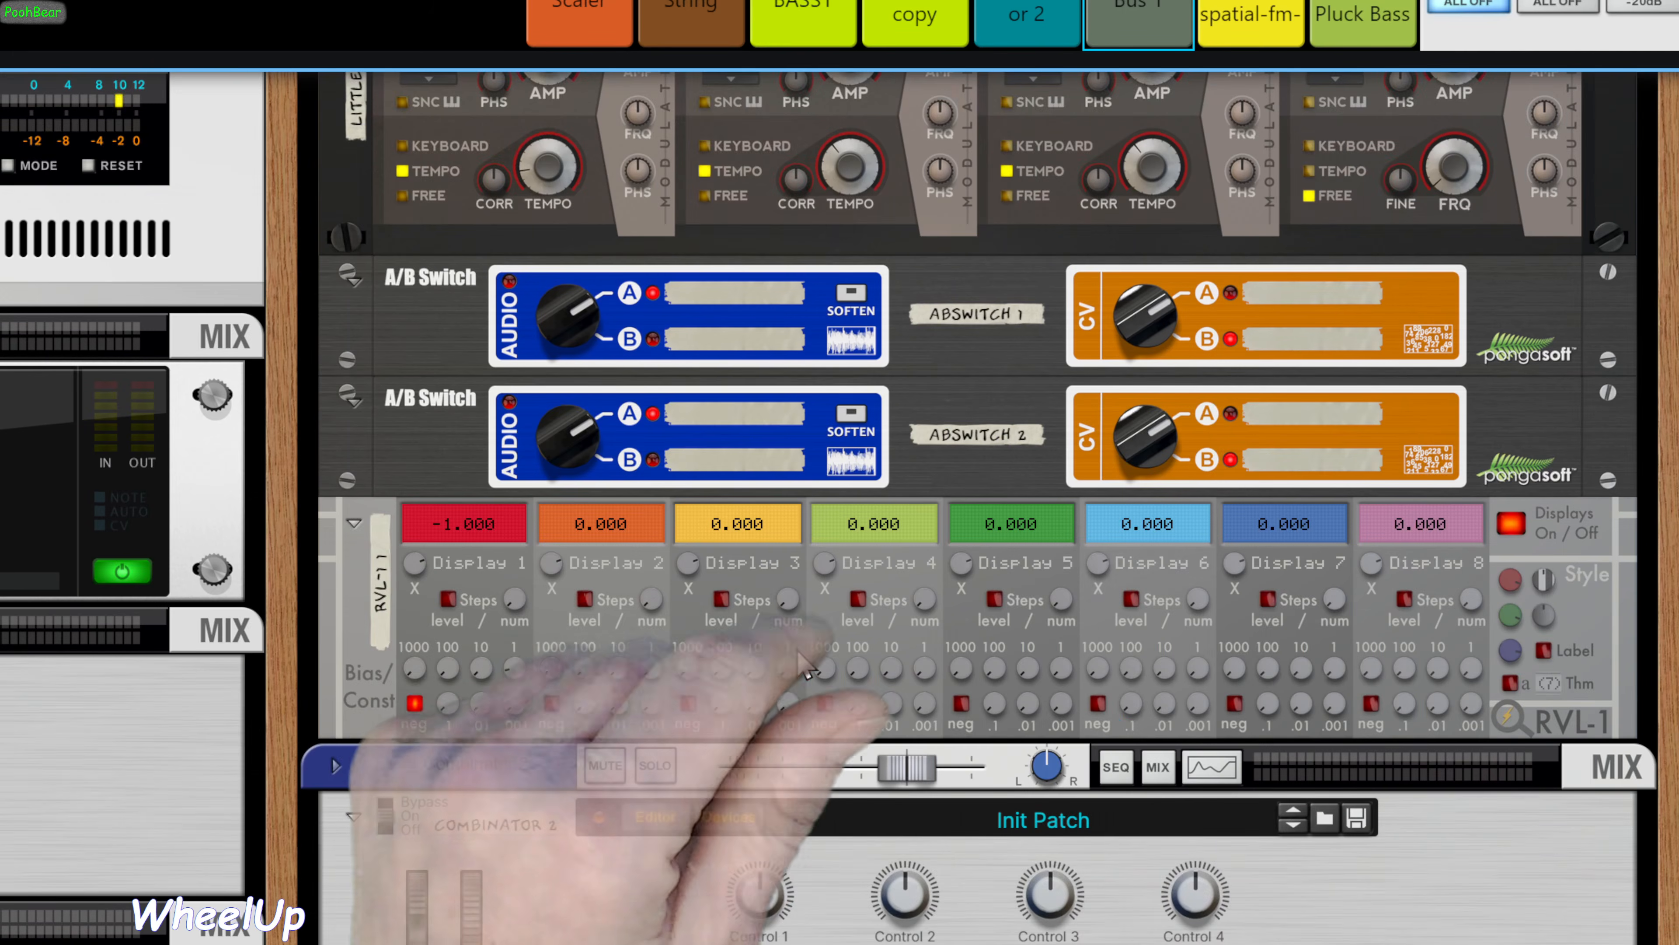
click(554, 366)
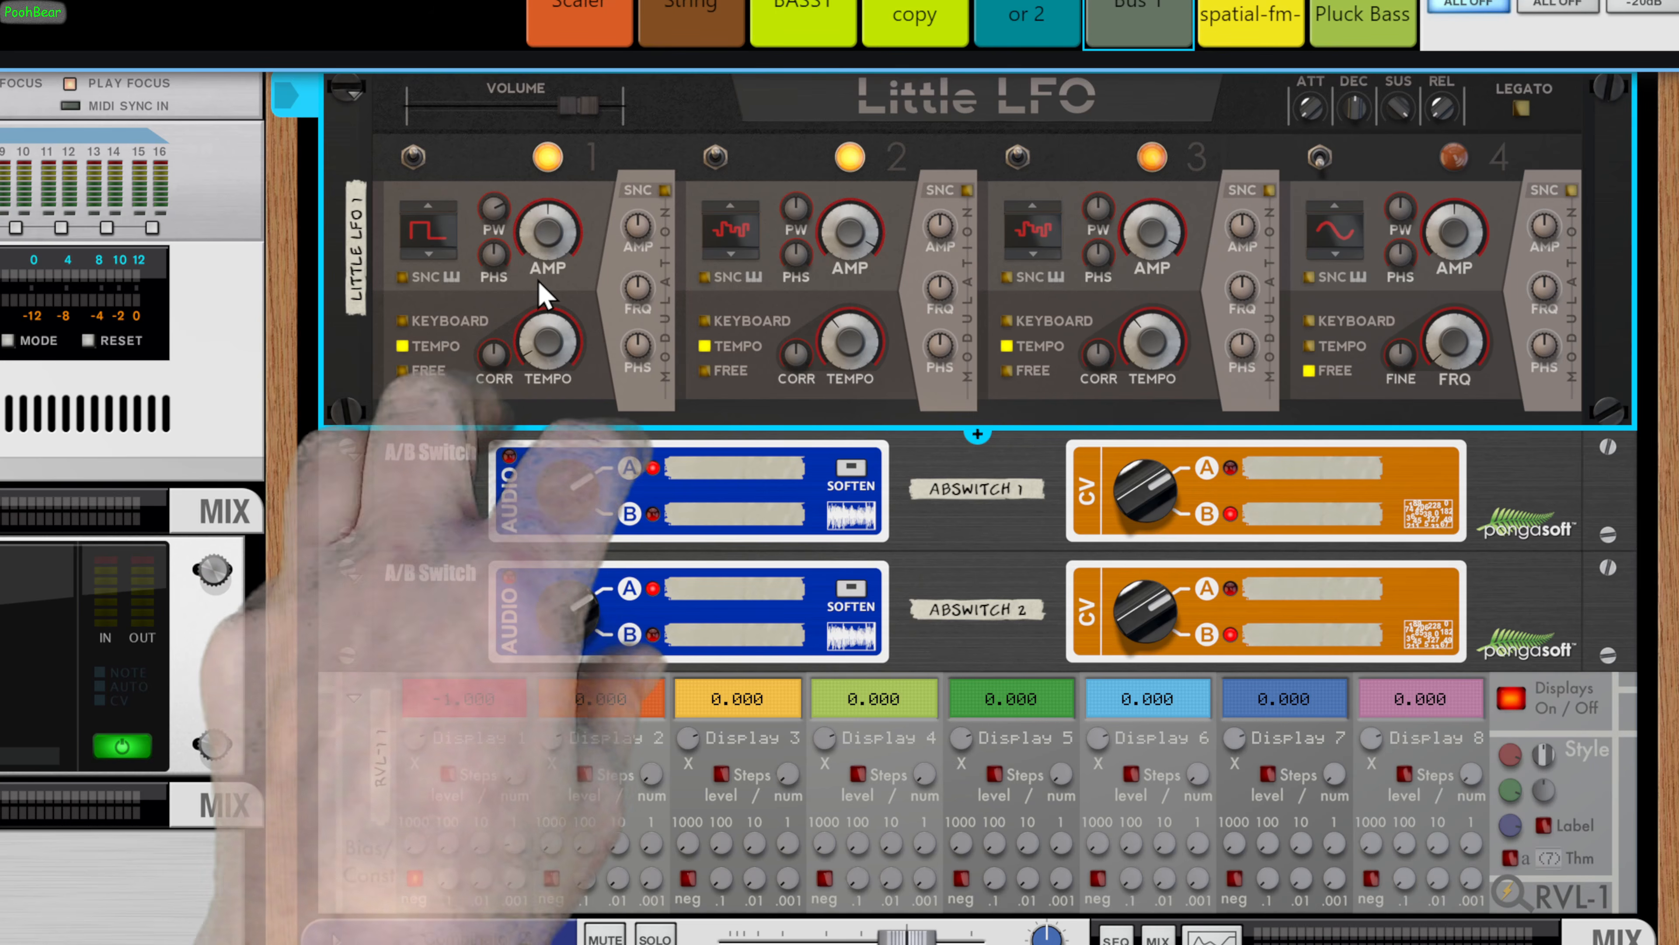
scroll(581, 324, down, 10)
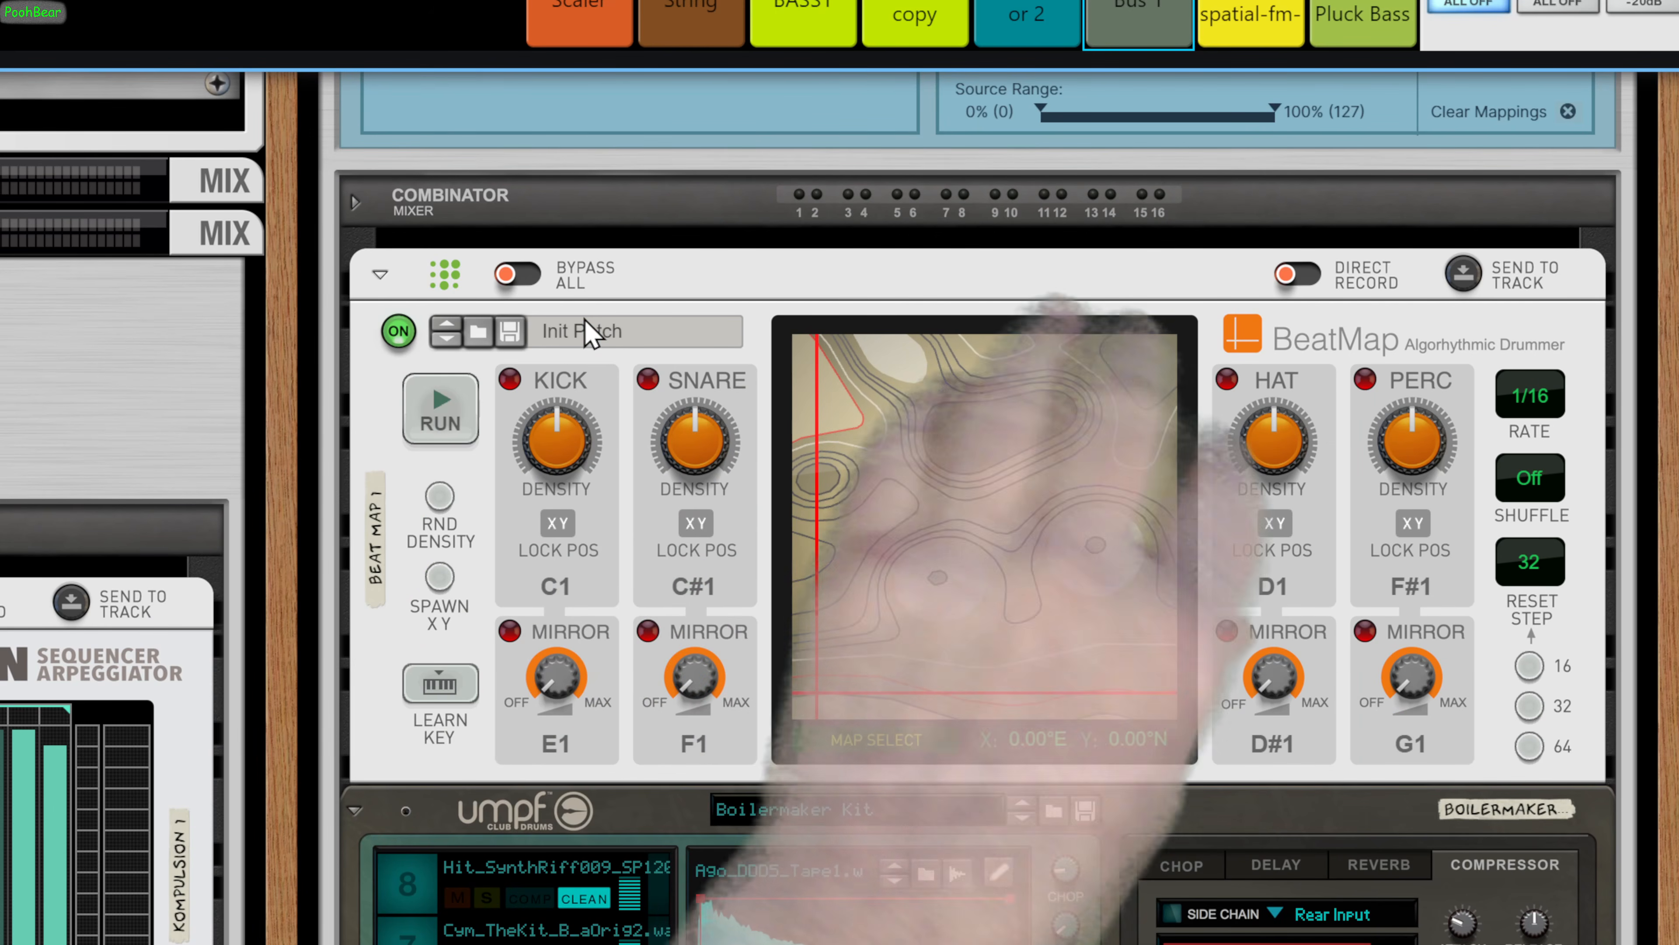
scroll(589, 331, up, 5)
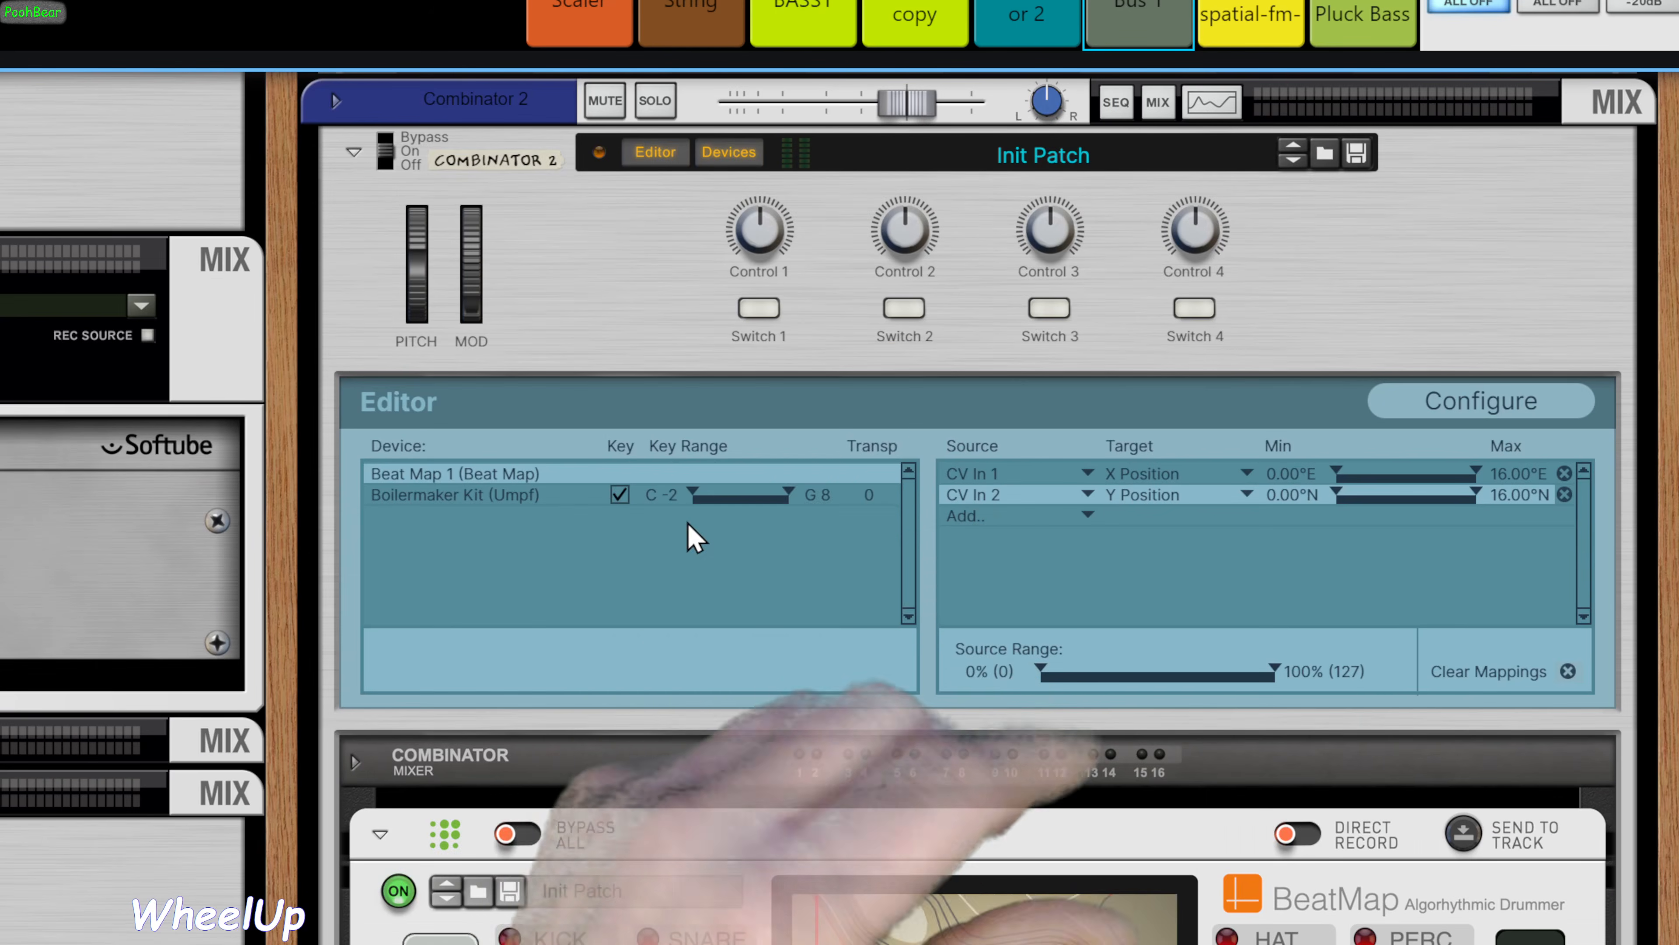
Play the whole arrangement from the start while watching the rack, and stop playback
drag(290, 303, 1190, 398)
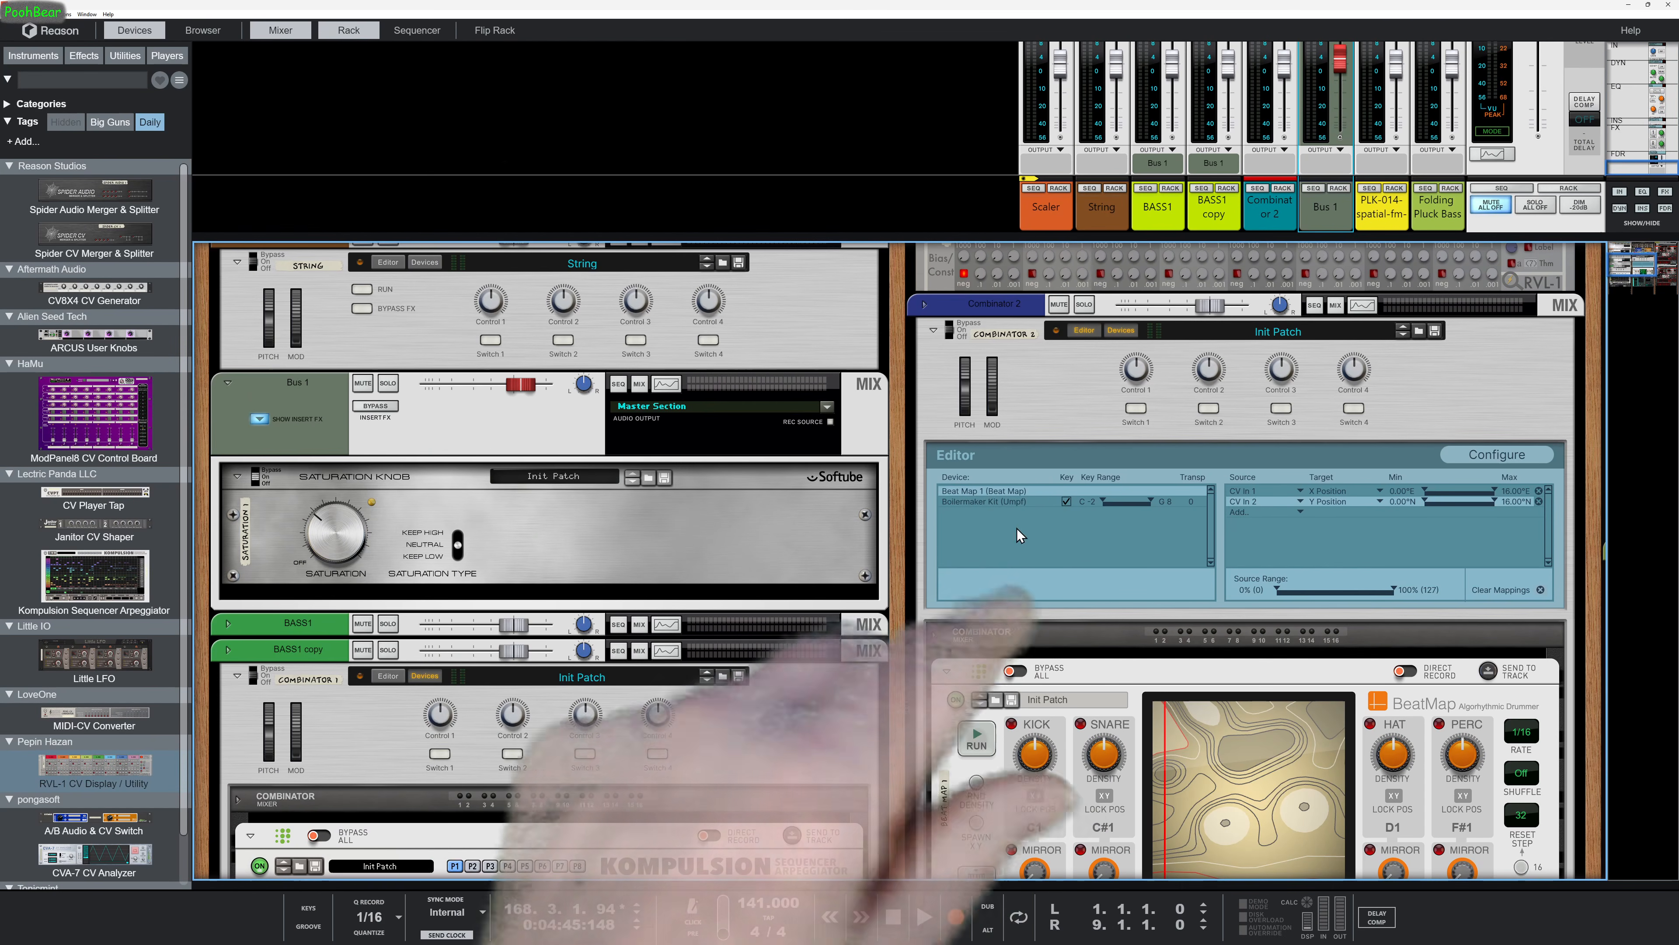
double_click(893, 926)
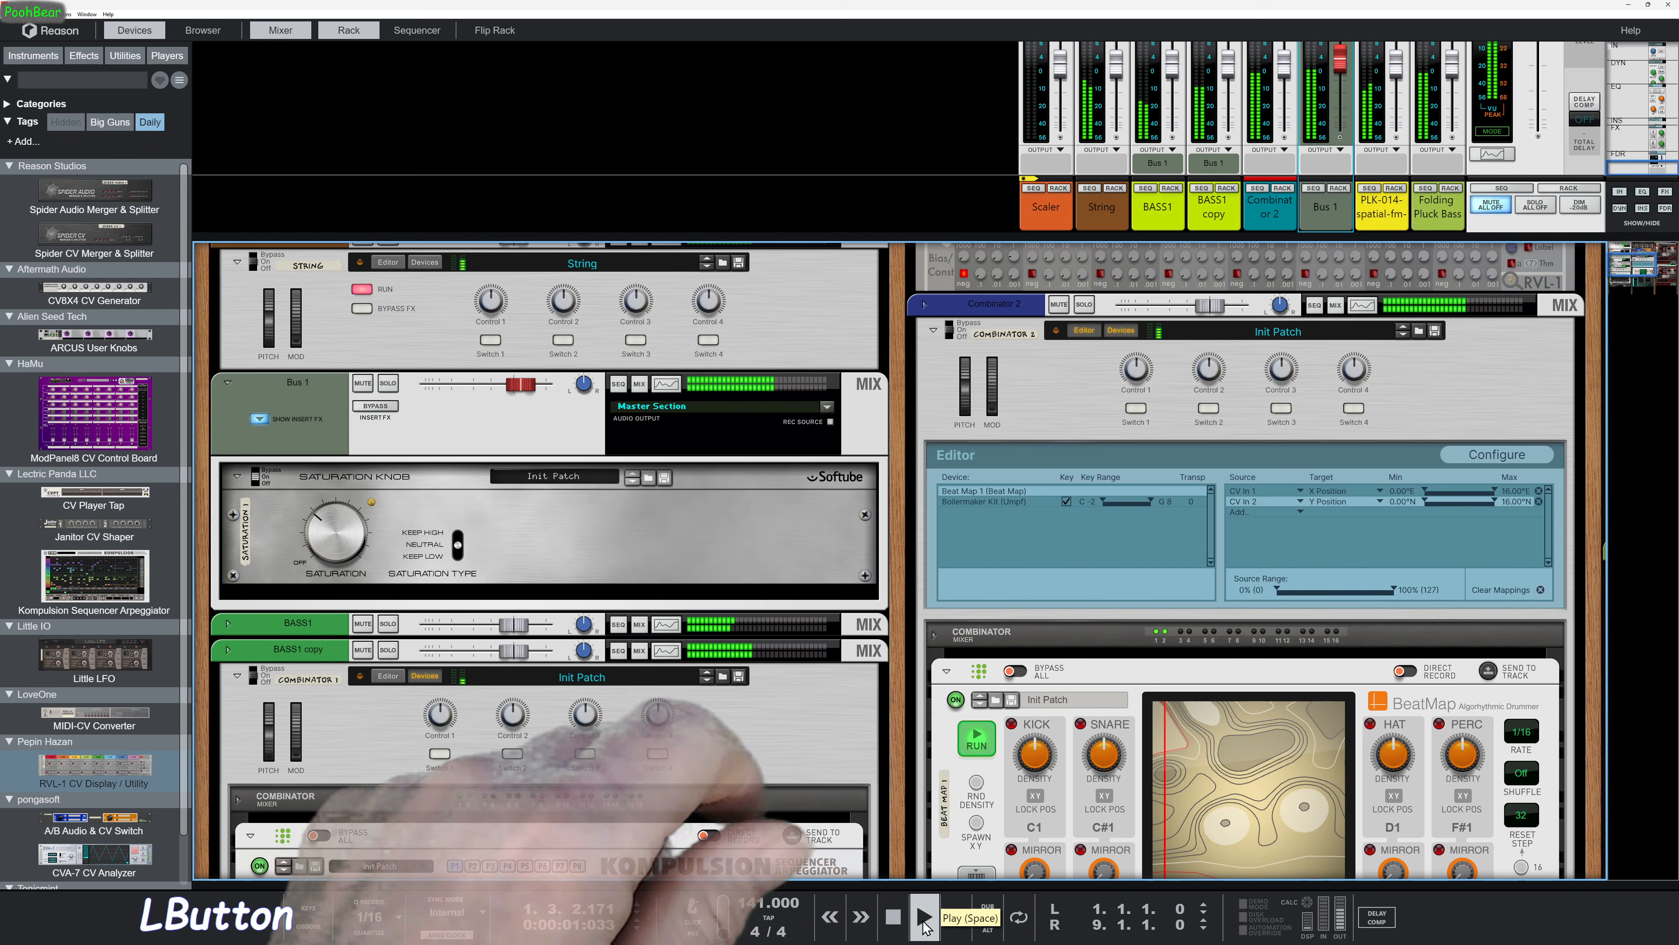
drag(898, 748, 753, 832)
scroll(1022, 668, up, 4)
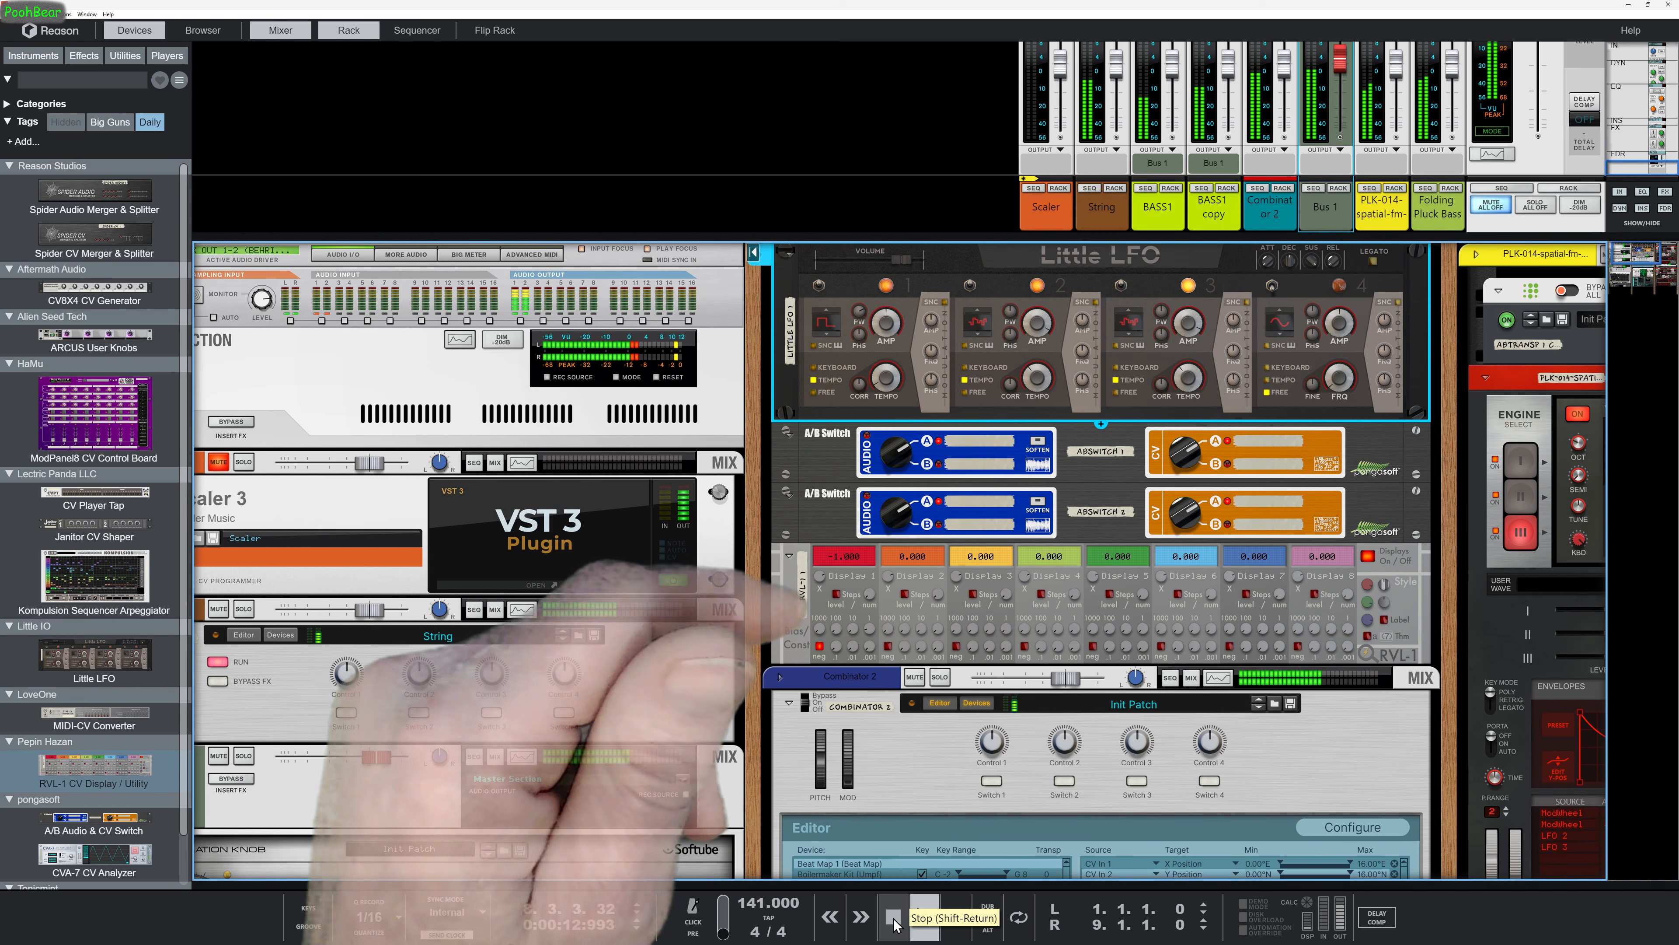
Lower the String channel's level slightly in the mixer
scroll(1125, 365, up, 2)
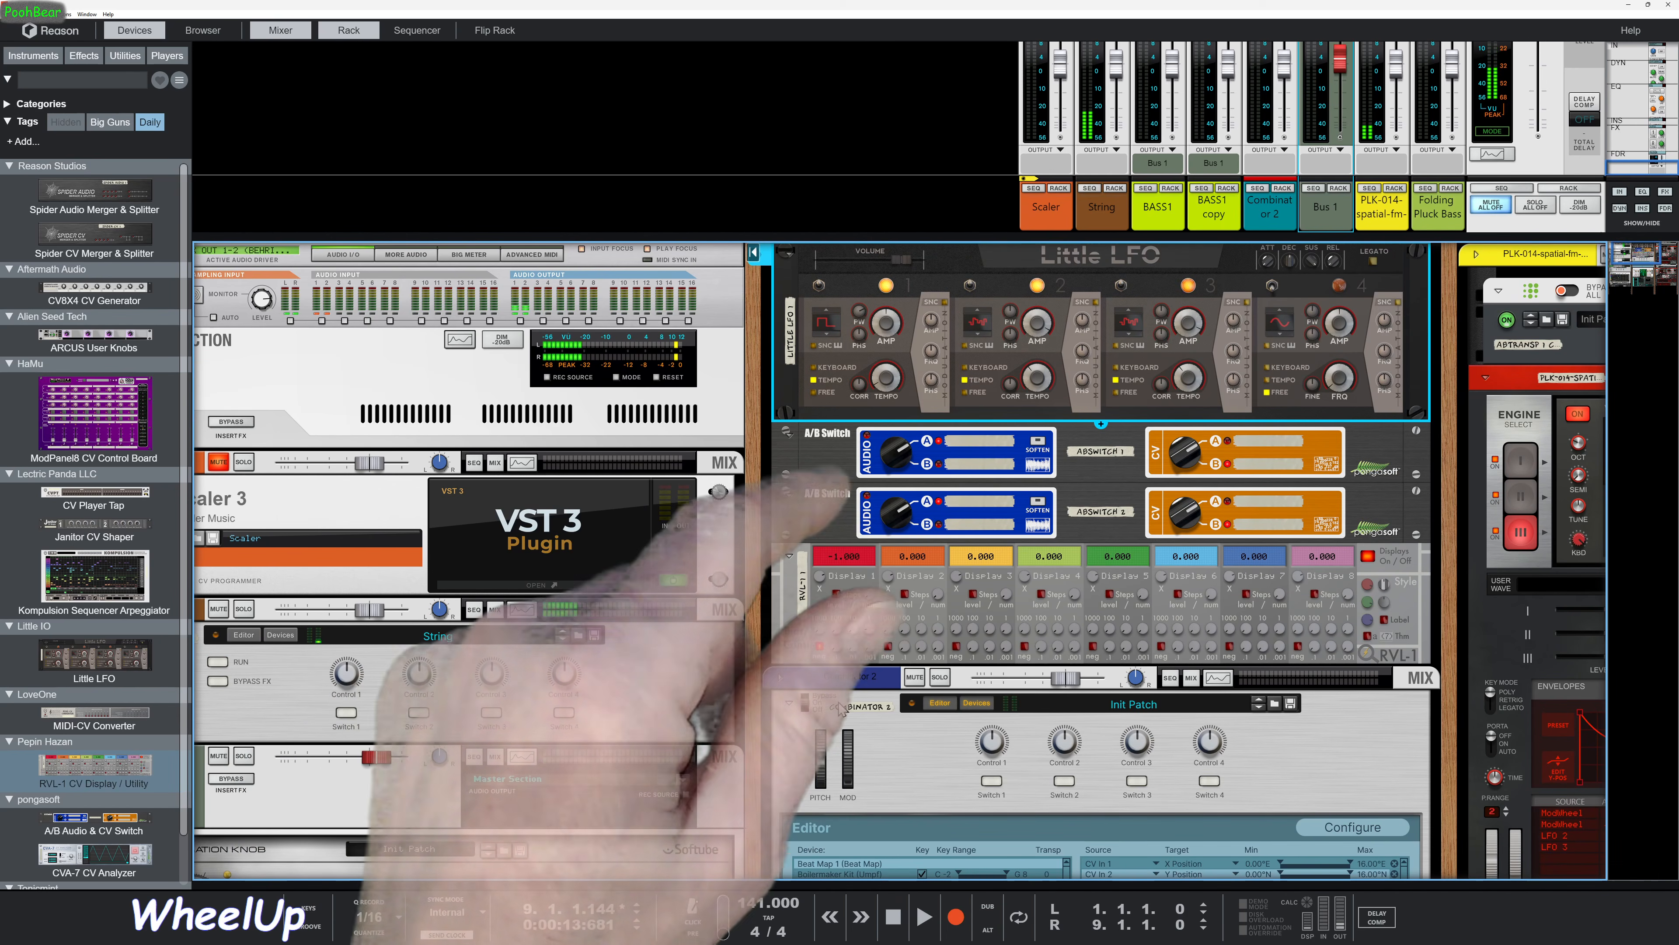
scroll(1104, 175, up, 3)
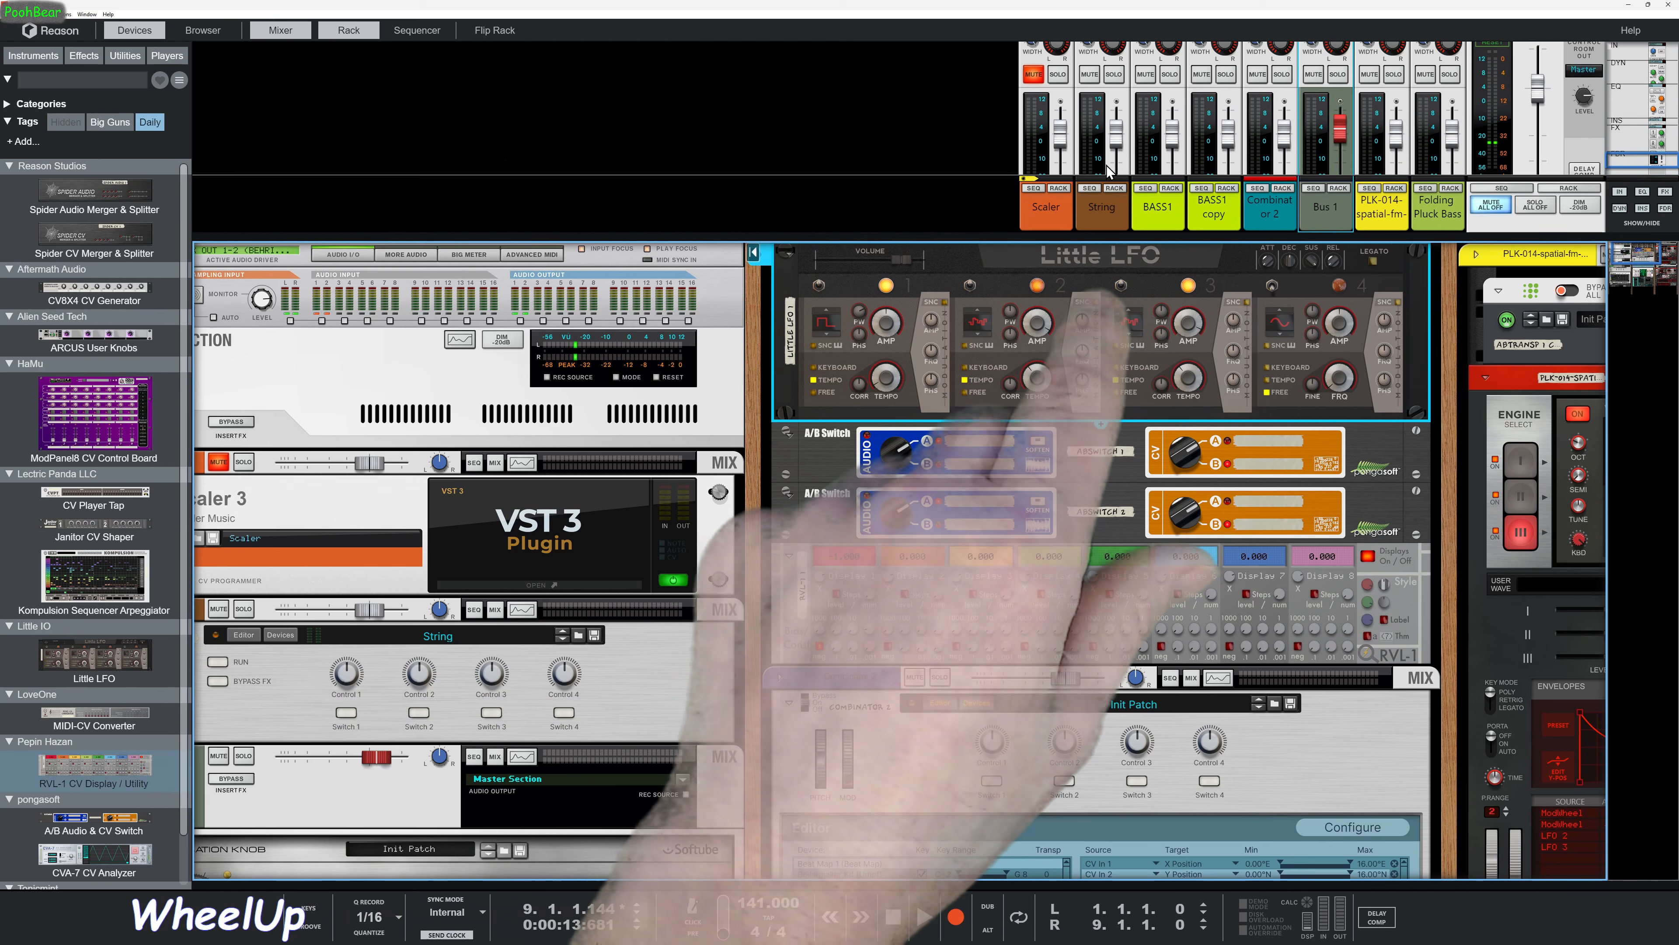
click(1117, 149)
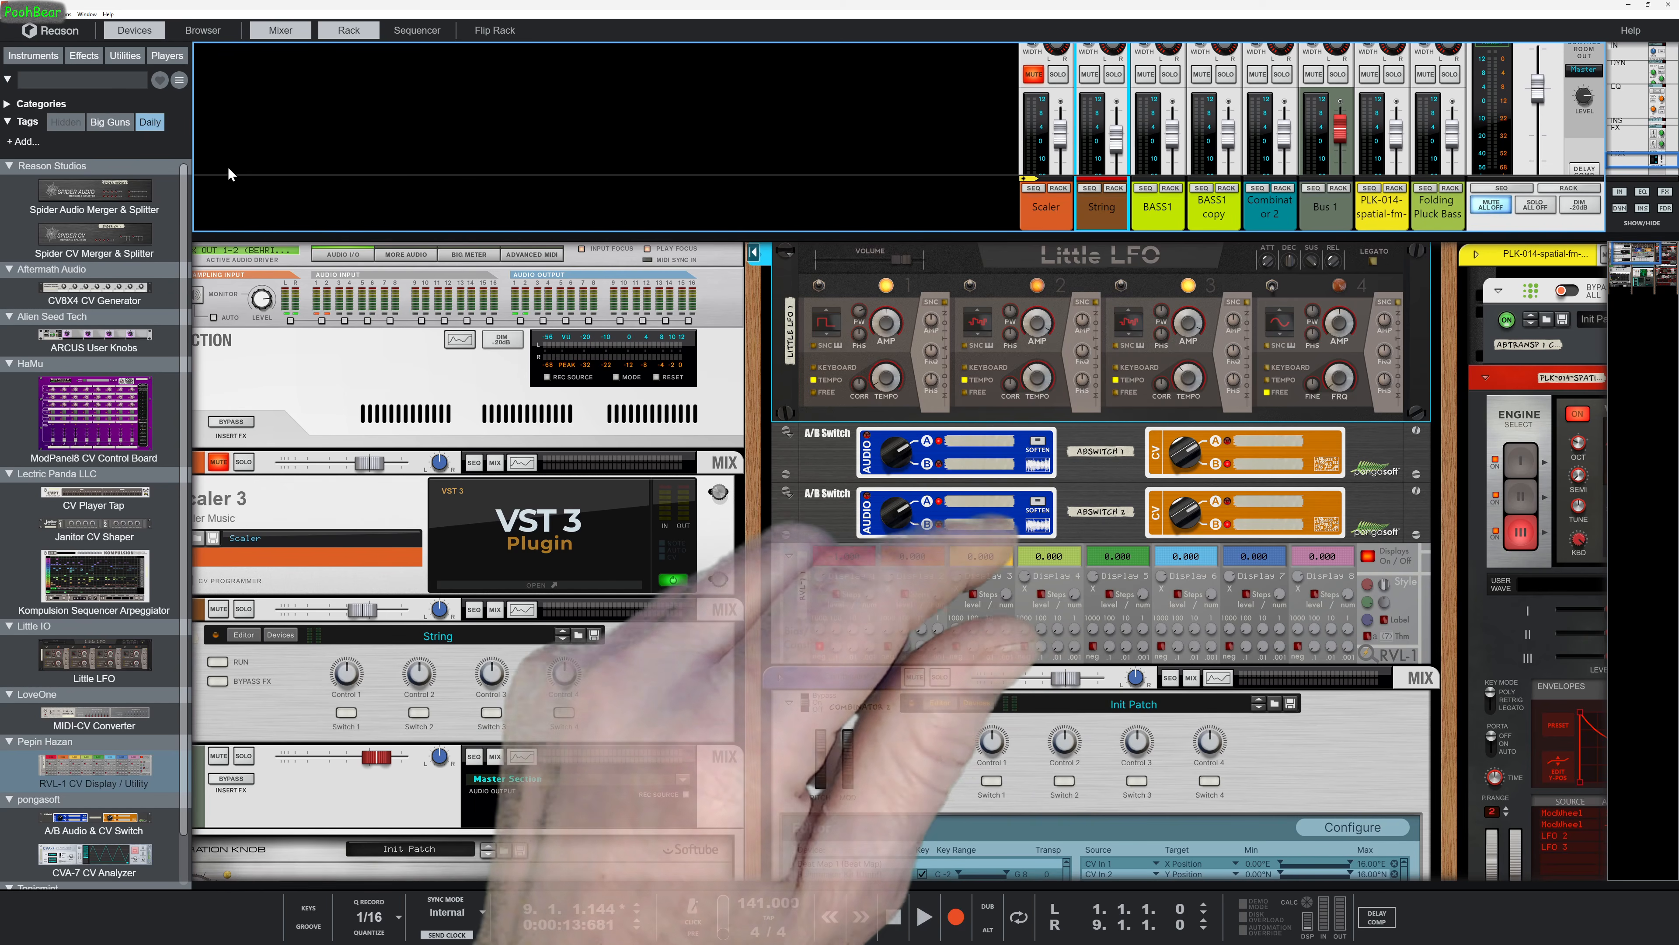
Remove the Daily tag filter from the device list and add a Humana Vocal Ensemble to the rack above the Little LFO
click(150, 121)
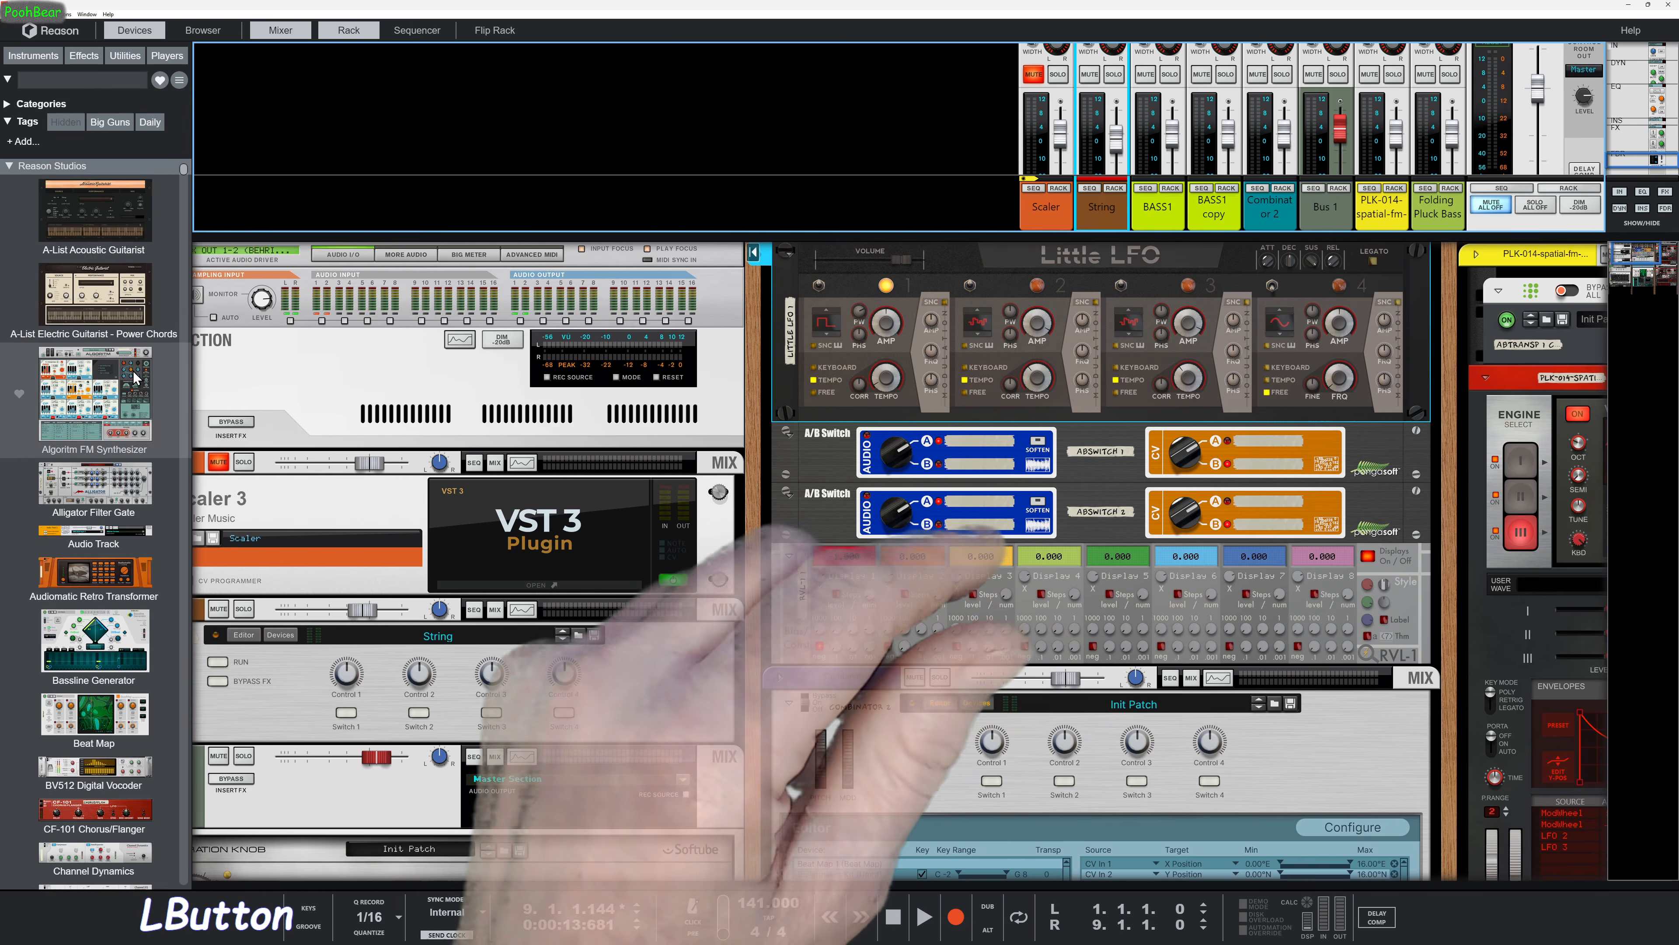
scroll(142, 586, down, 5)
scroll(142, 585, down, 8)
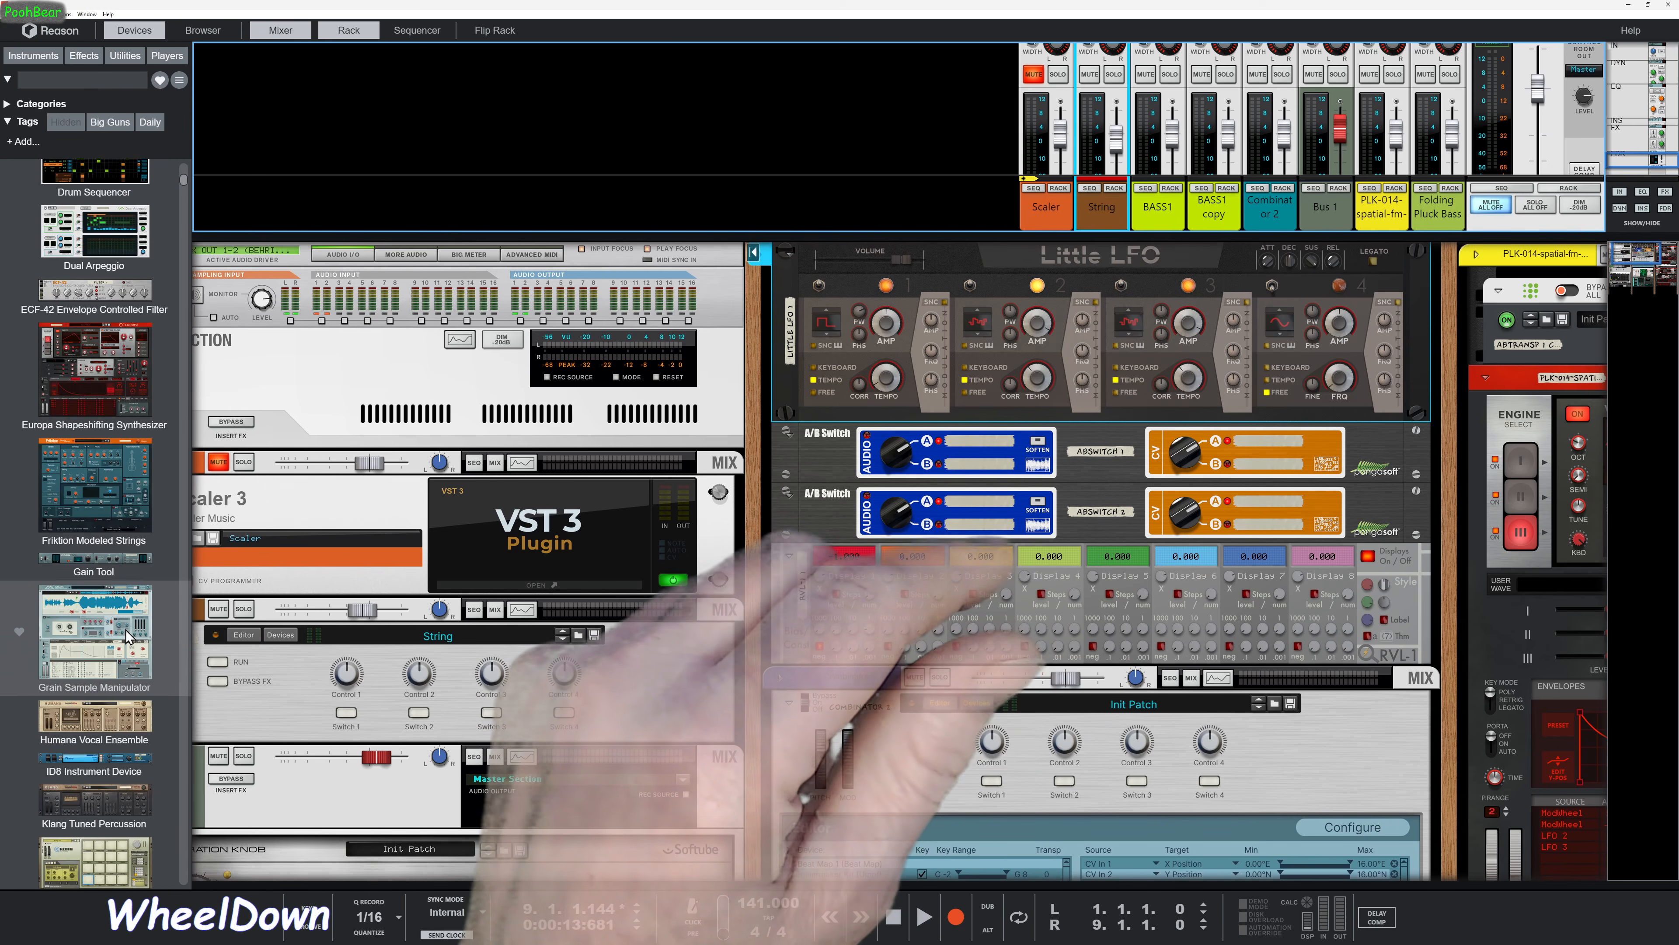
drag(119, 718, 1000, 256)
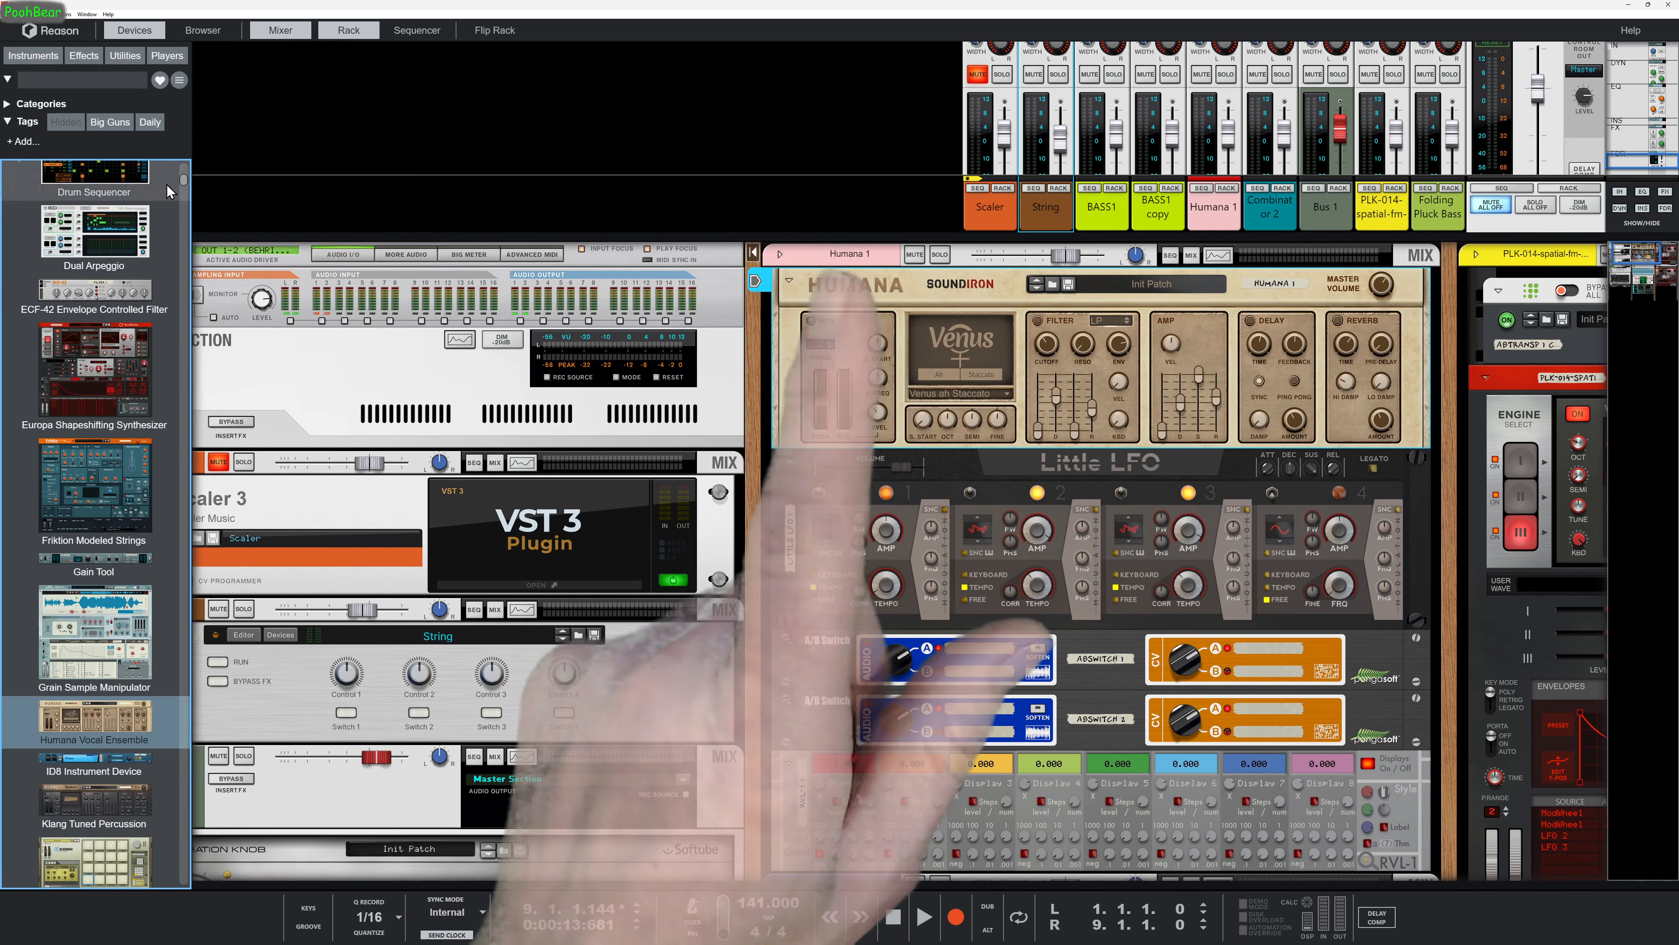
Filter the devices by the Daily tag, add a MIDI-CV Converter player above Humana, and duplicate it
click(149, 122)
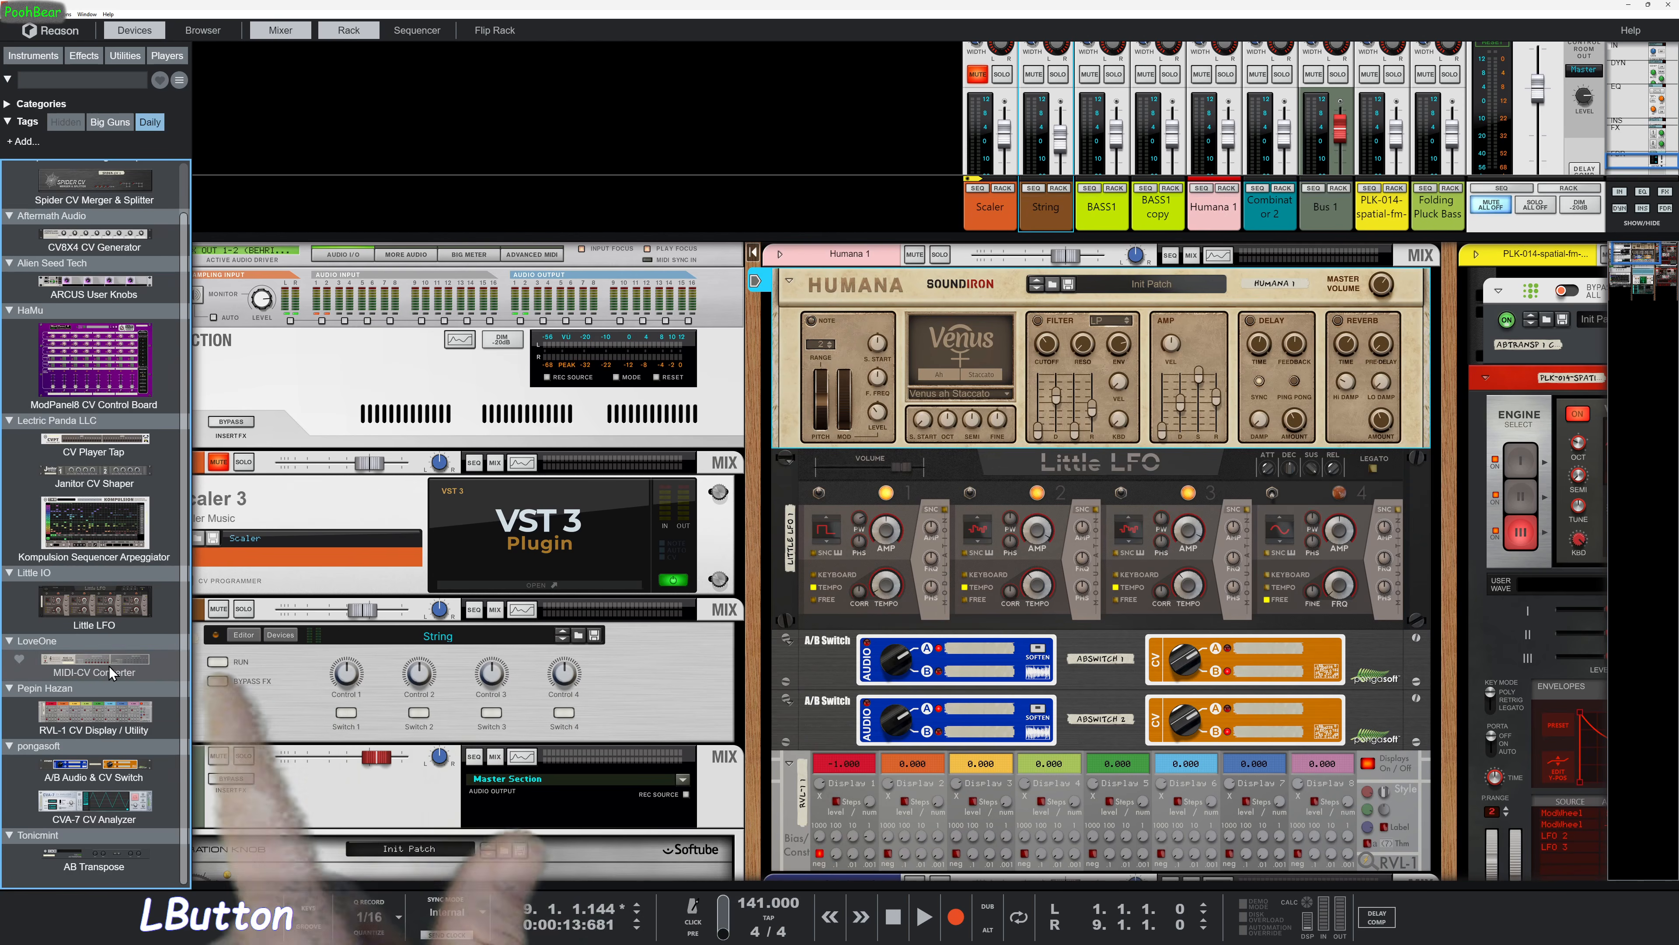
drag(113, 668, 1072, 286)
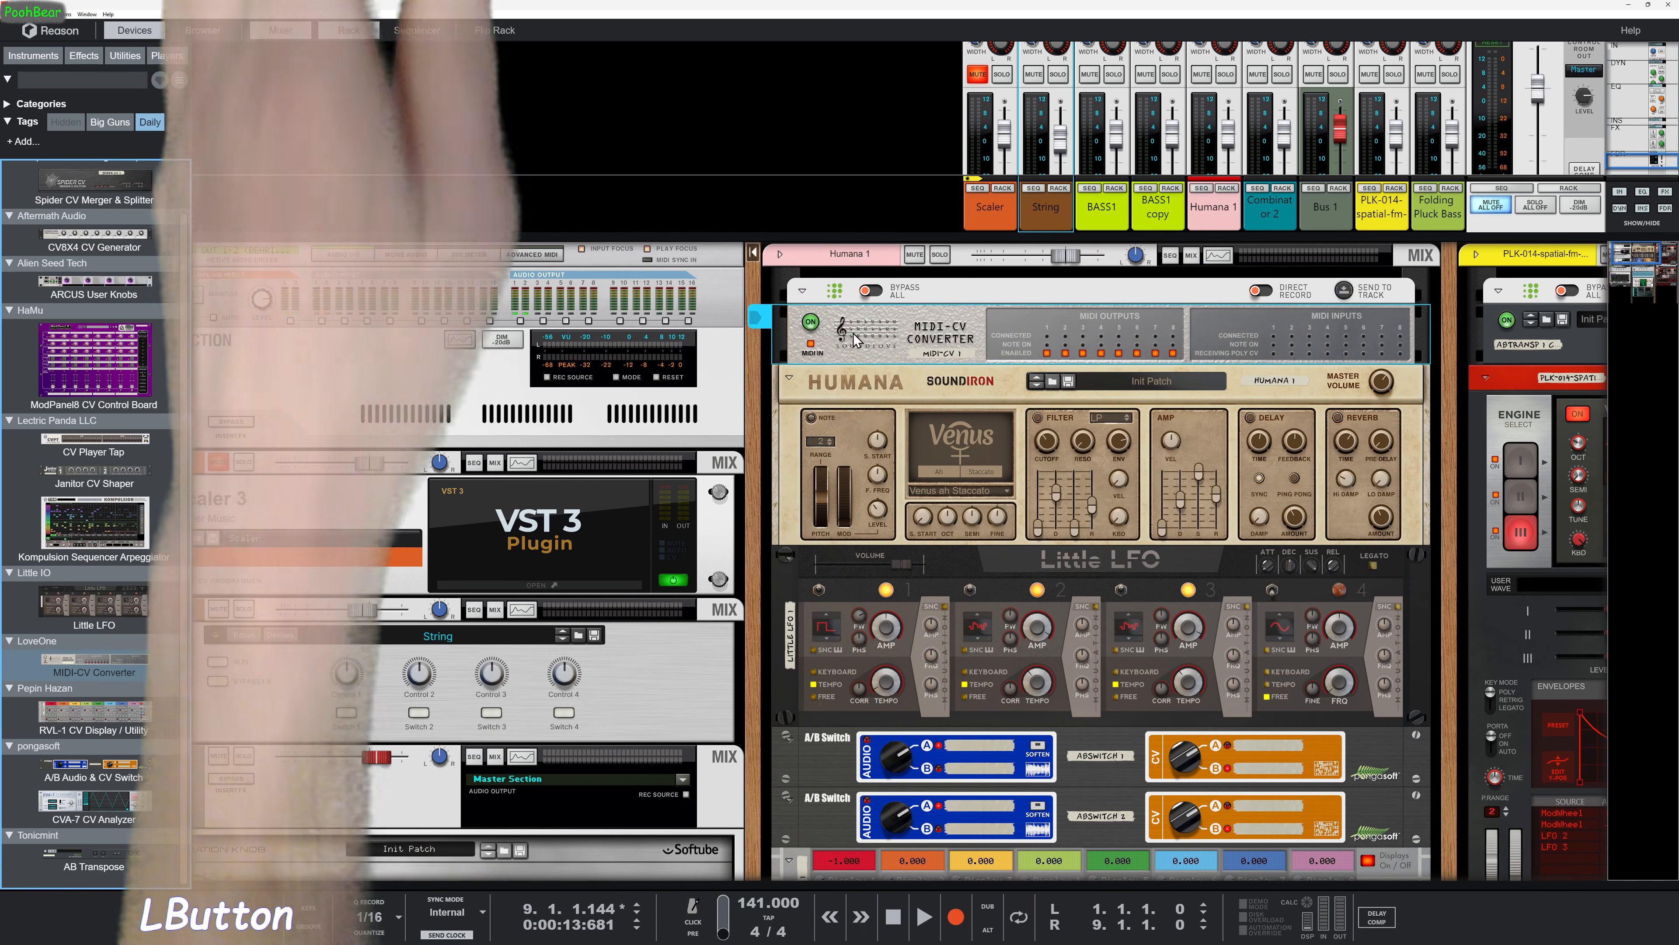
ctrl+drag(860, 329, 872, 360)
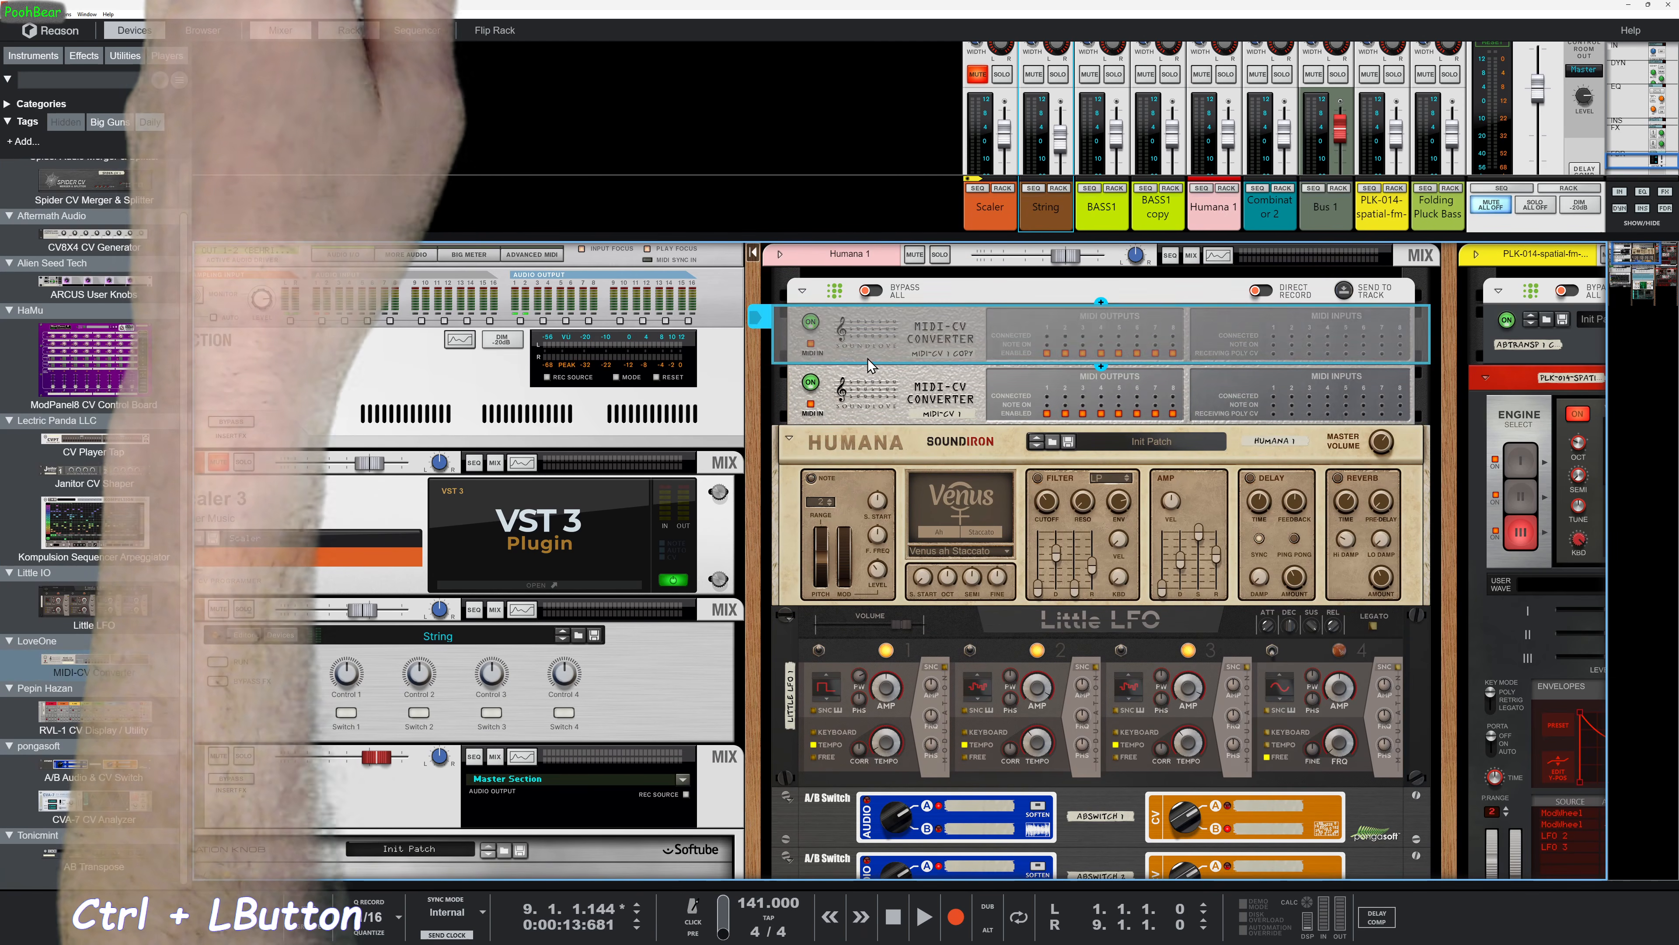
On the rack's back, cable the converter copy's gate and note outputs 1 to the original converter's gate and note inputs 1
key(Tab)
key(Caps_Lock)
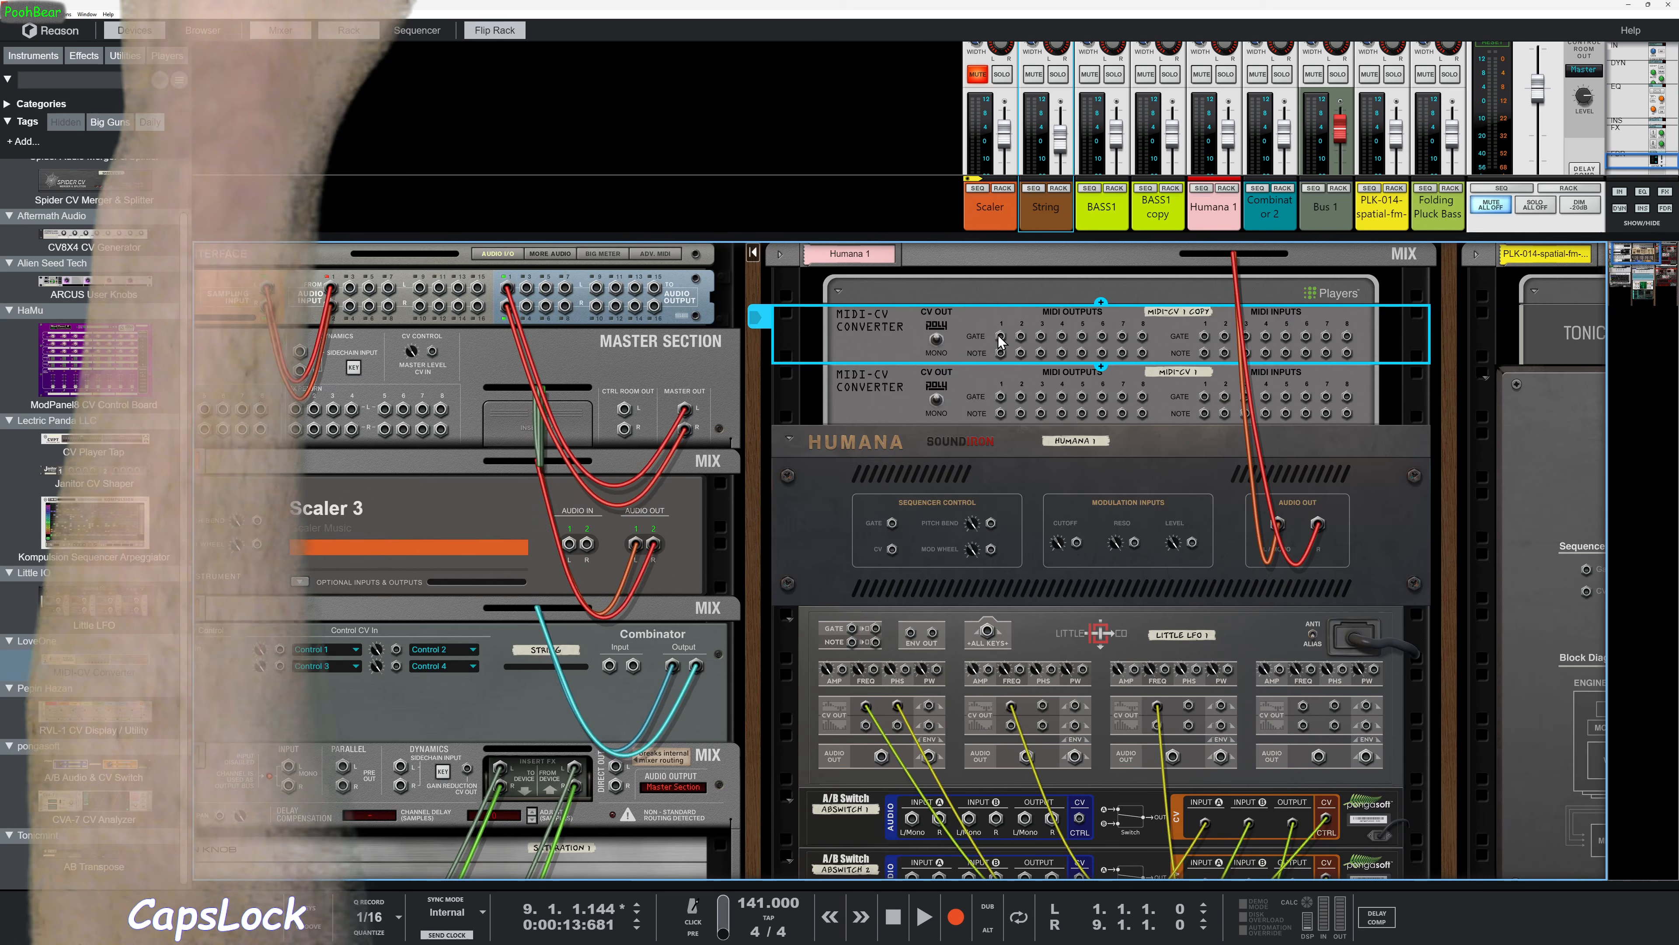
drag(1001, 336, 1183, 397)
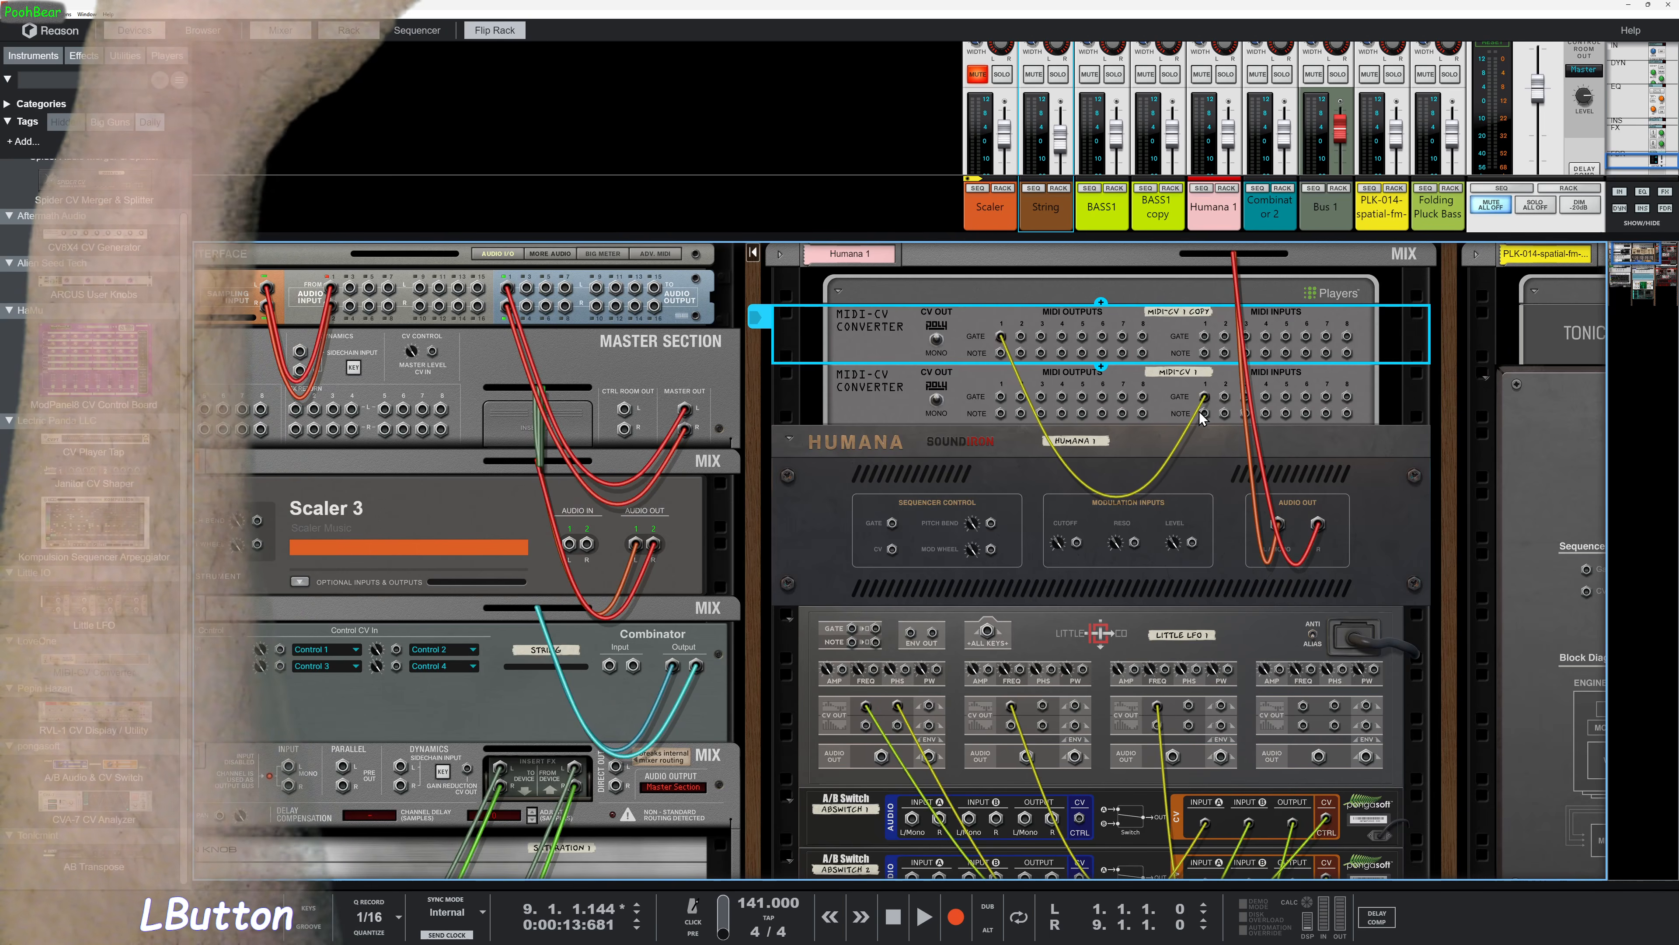
drag(1002, 364, 1205, 413)
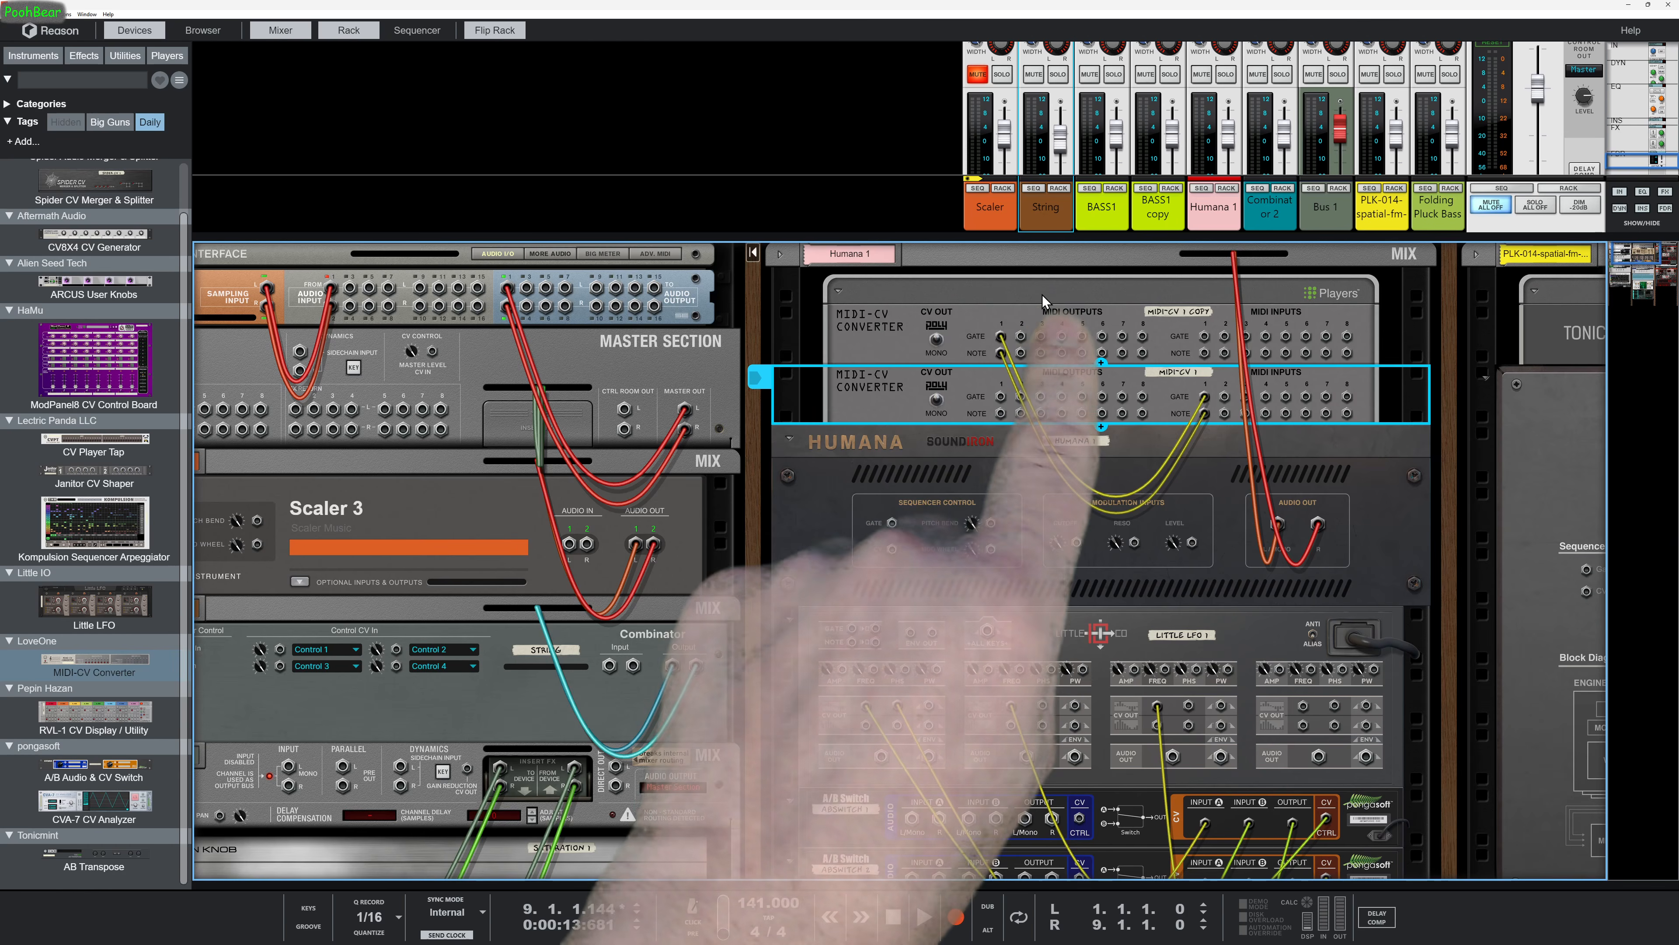
Move the sending MIDI-CV Converter copy onto the String Combinator, keeping the receiving converter above Humana
shift+click(981, 343)
drag(981, 343, 416, 651)
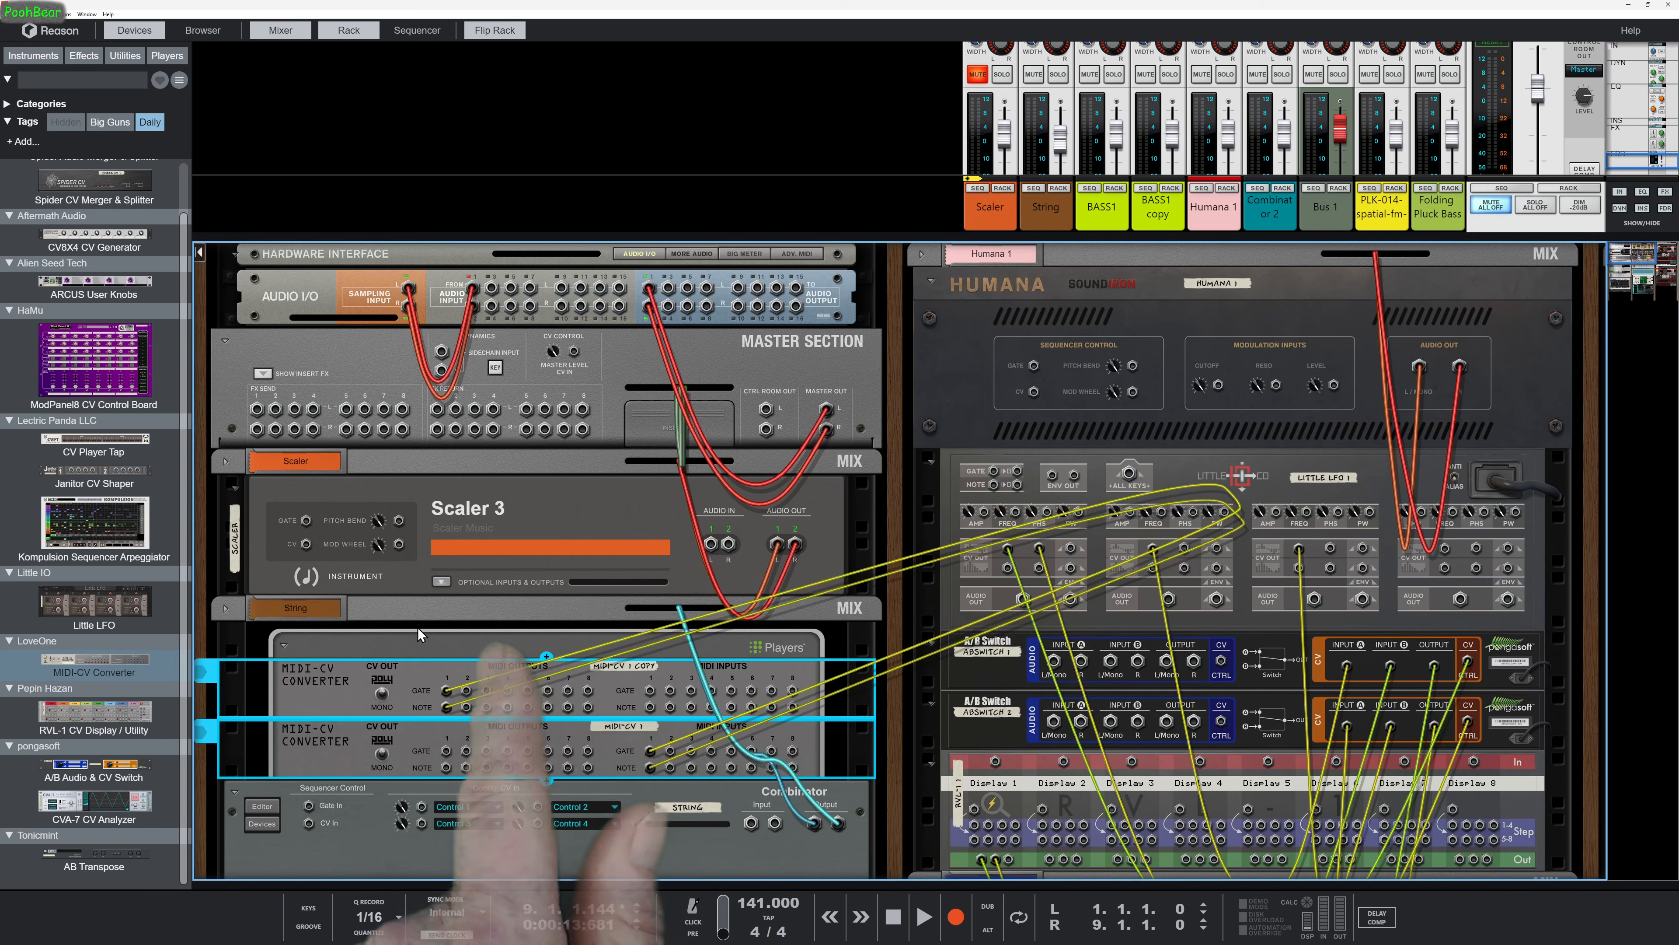
click(415, 753)
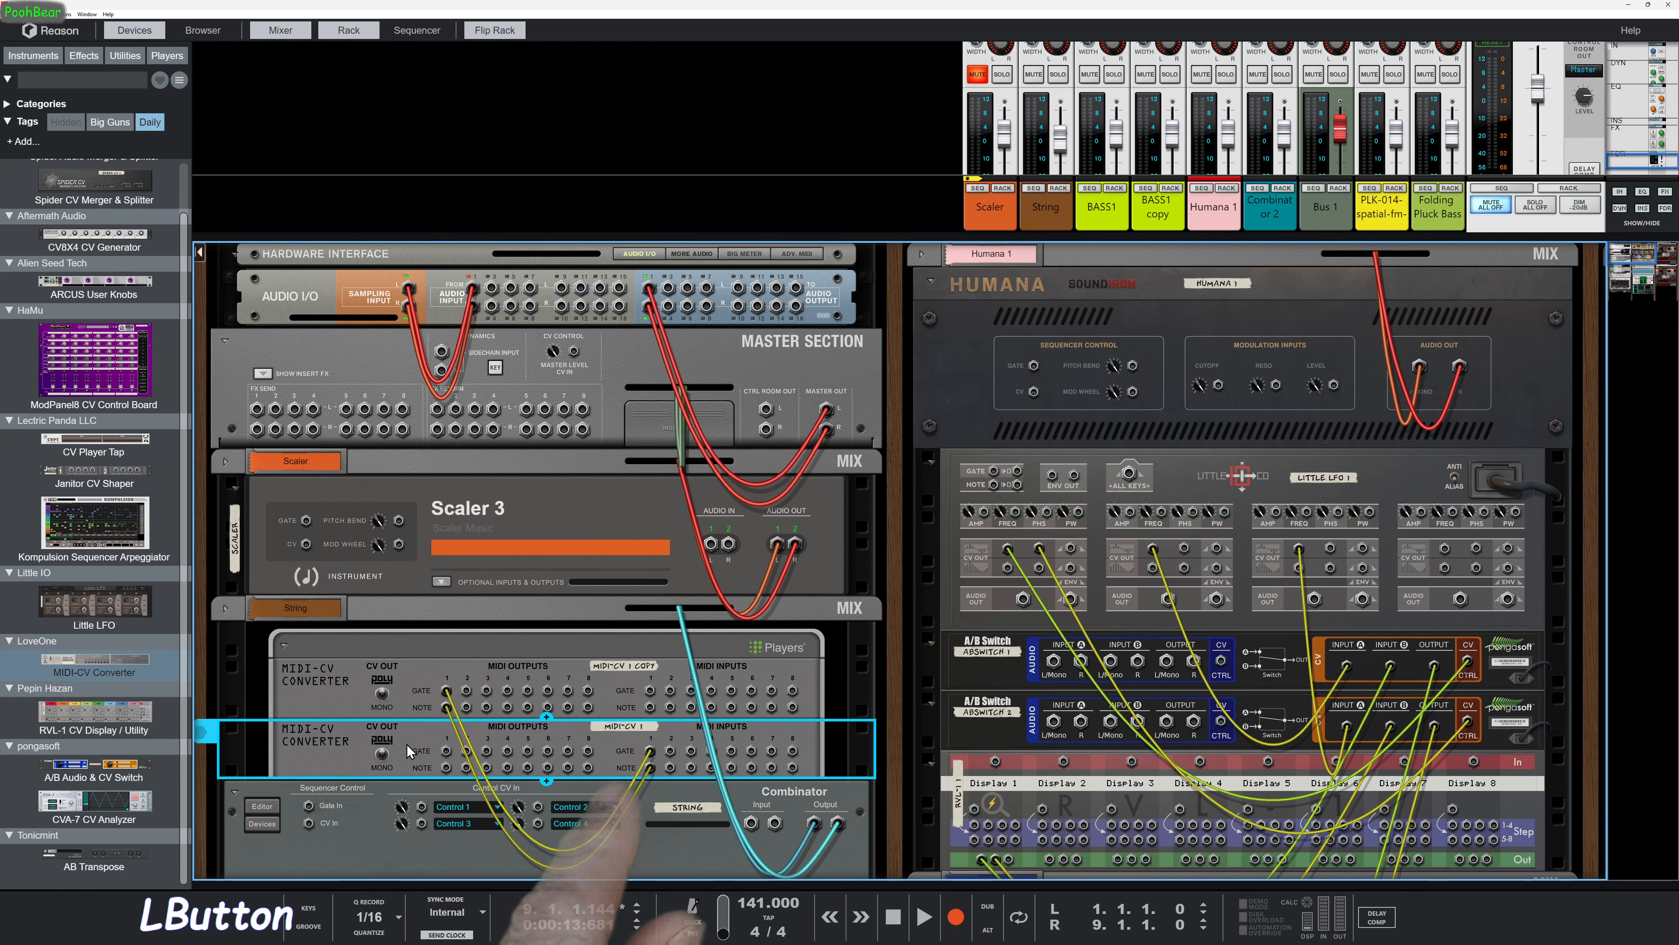
drag(409, 751, 1092, 320)
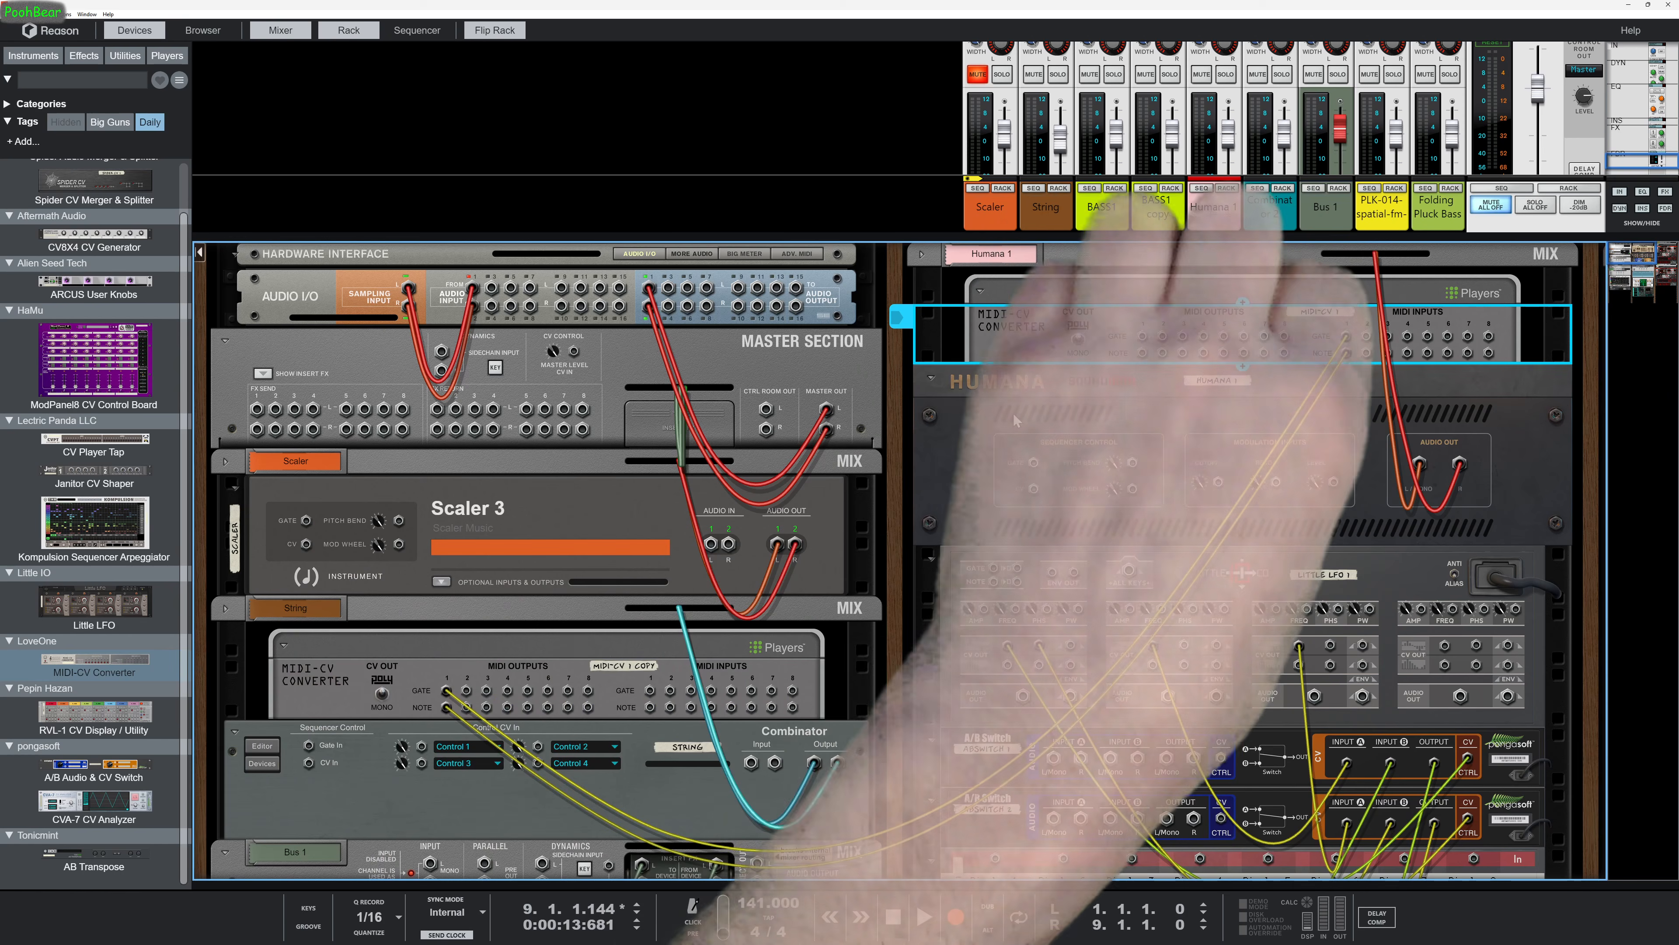
Play the arrangement while auditioning Humana voices, choose Mercury ah, and raise the amp envelope's attack
click(922, 916)
key(Tab)
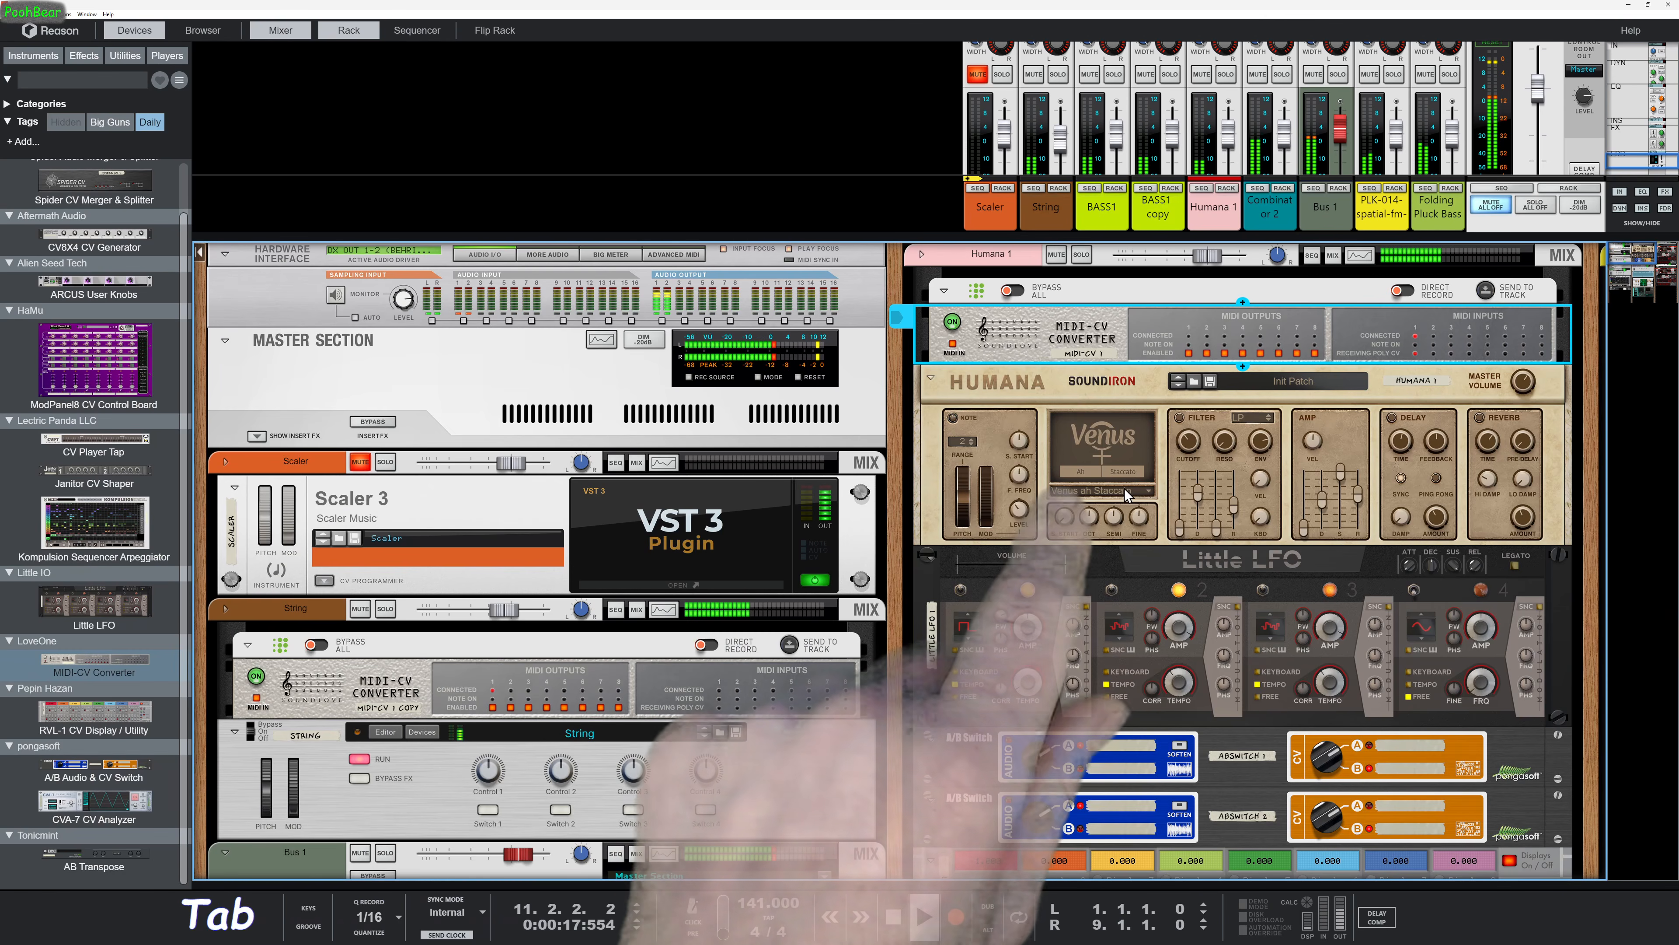
click(1124, 489)
click(1157, 595)
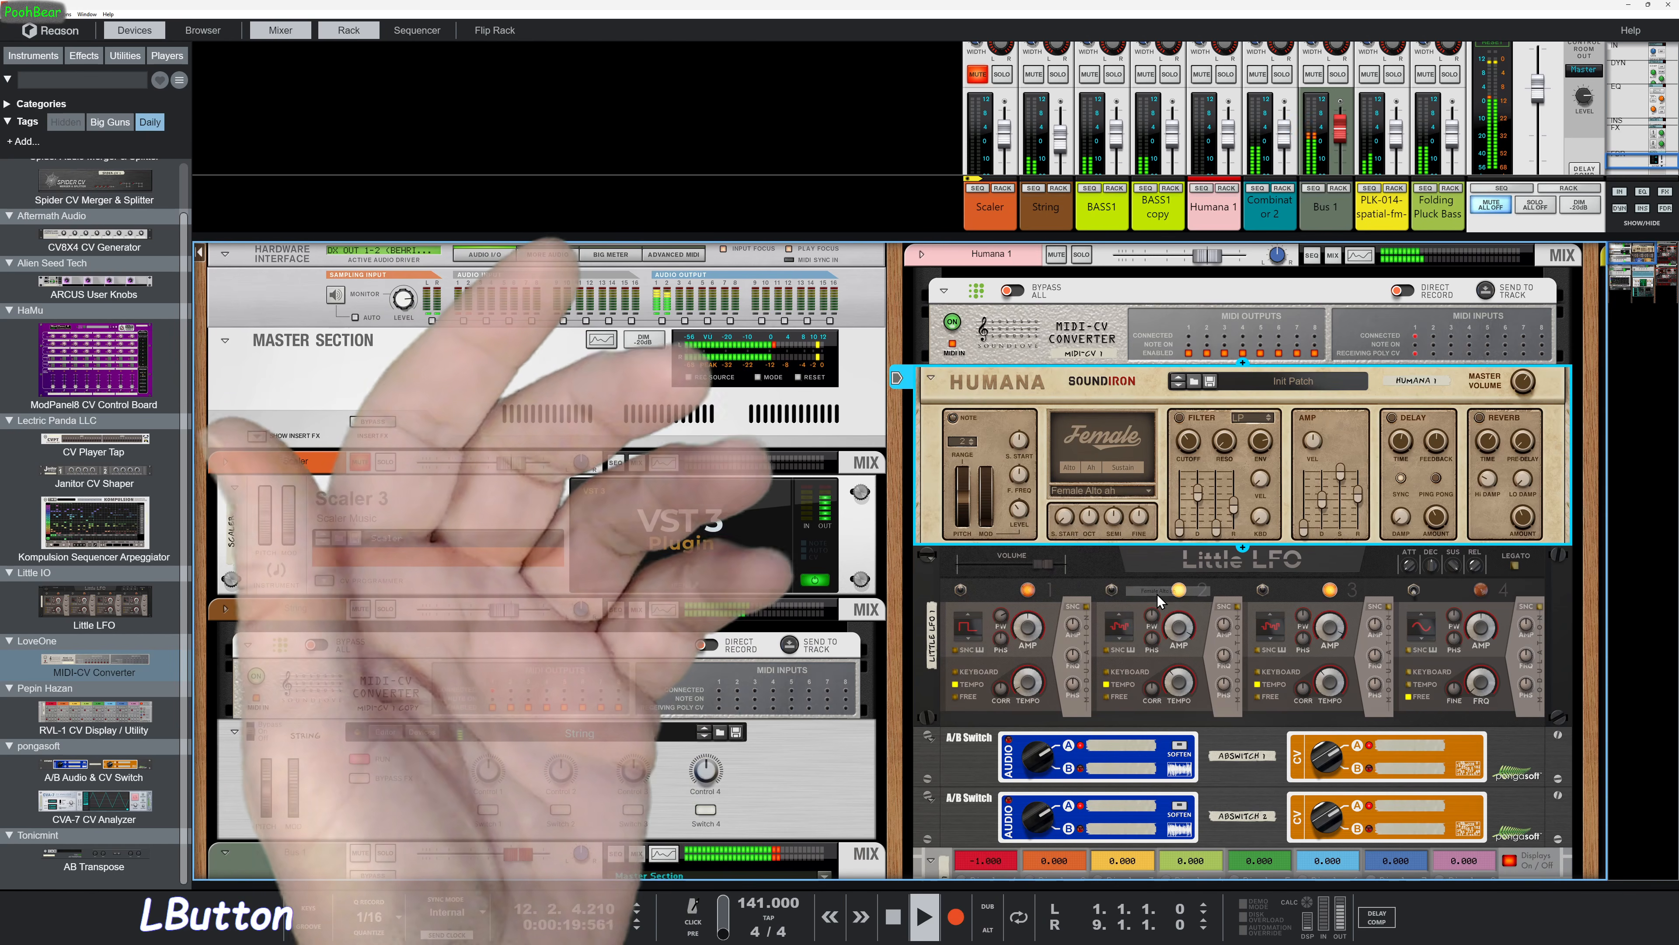
click(1123, 490)
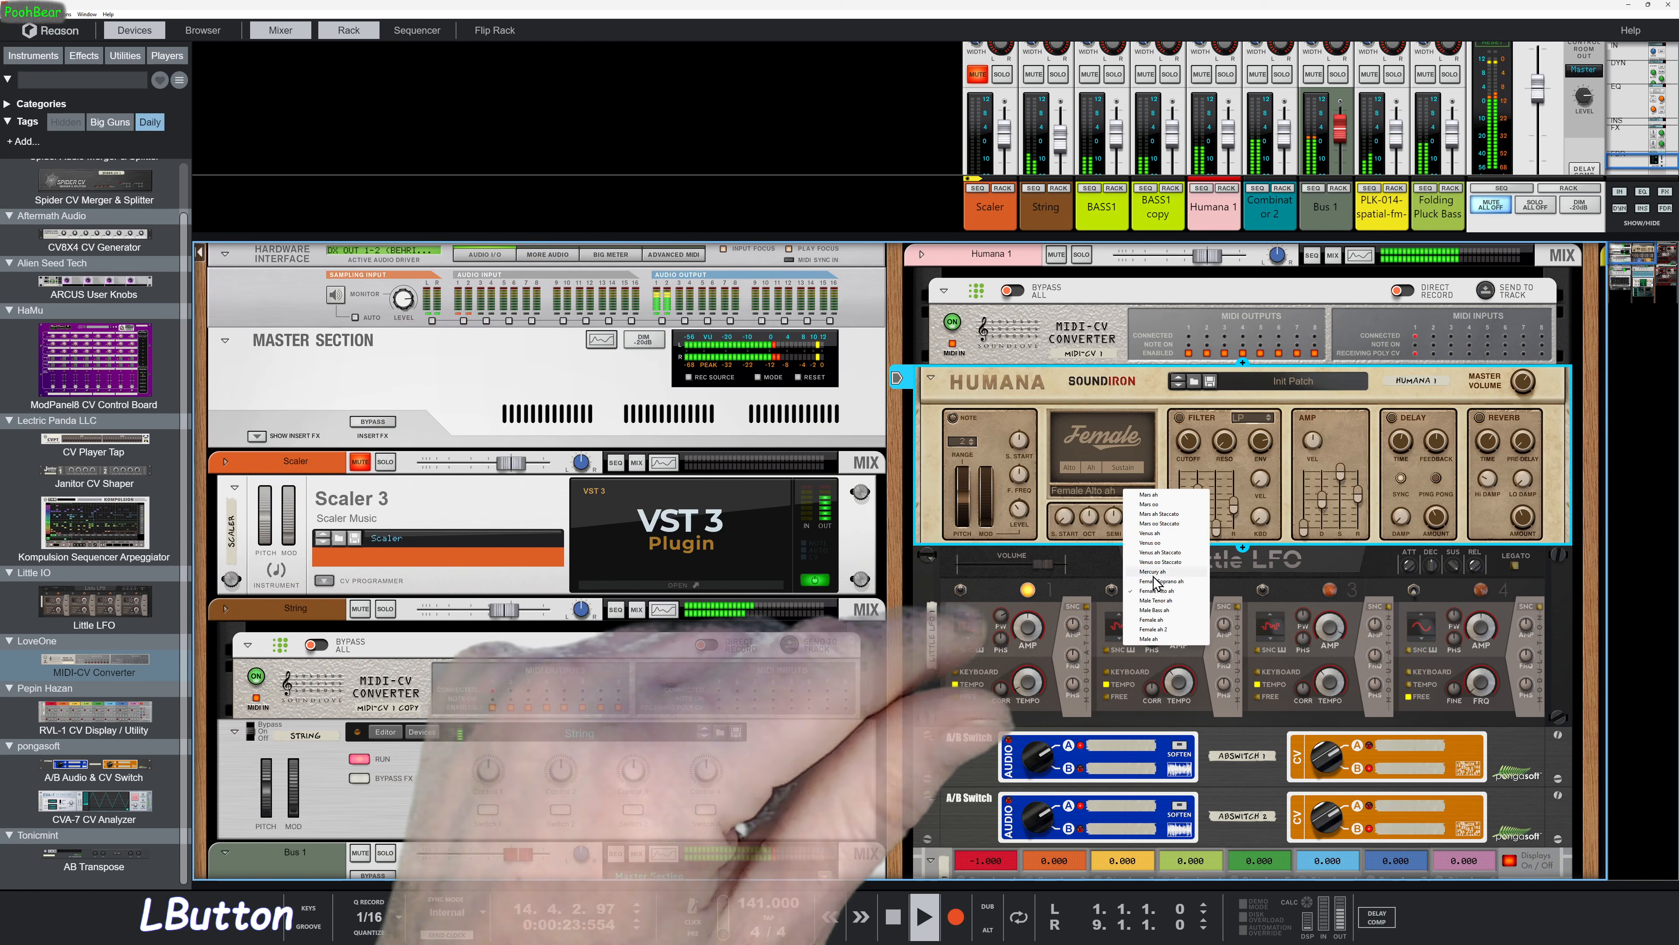
click(1153, 572)
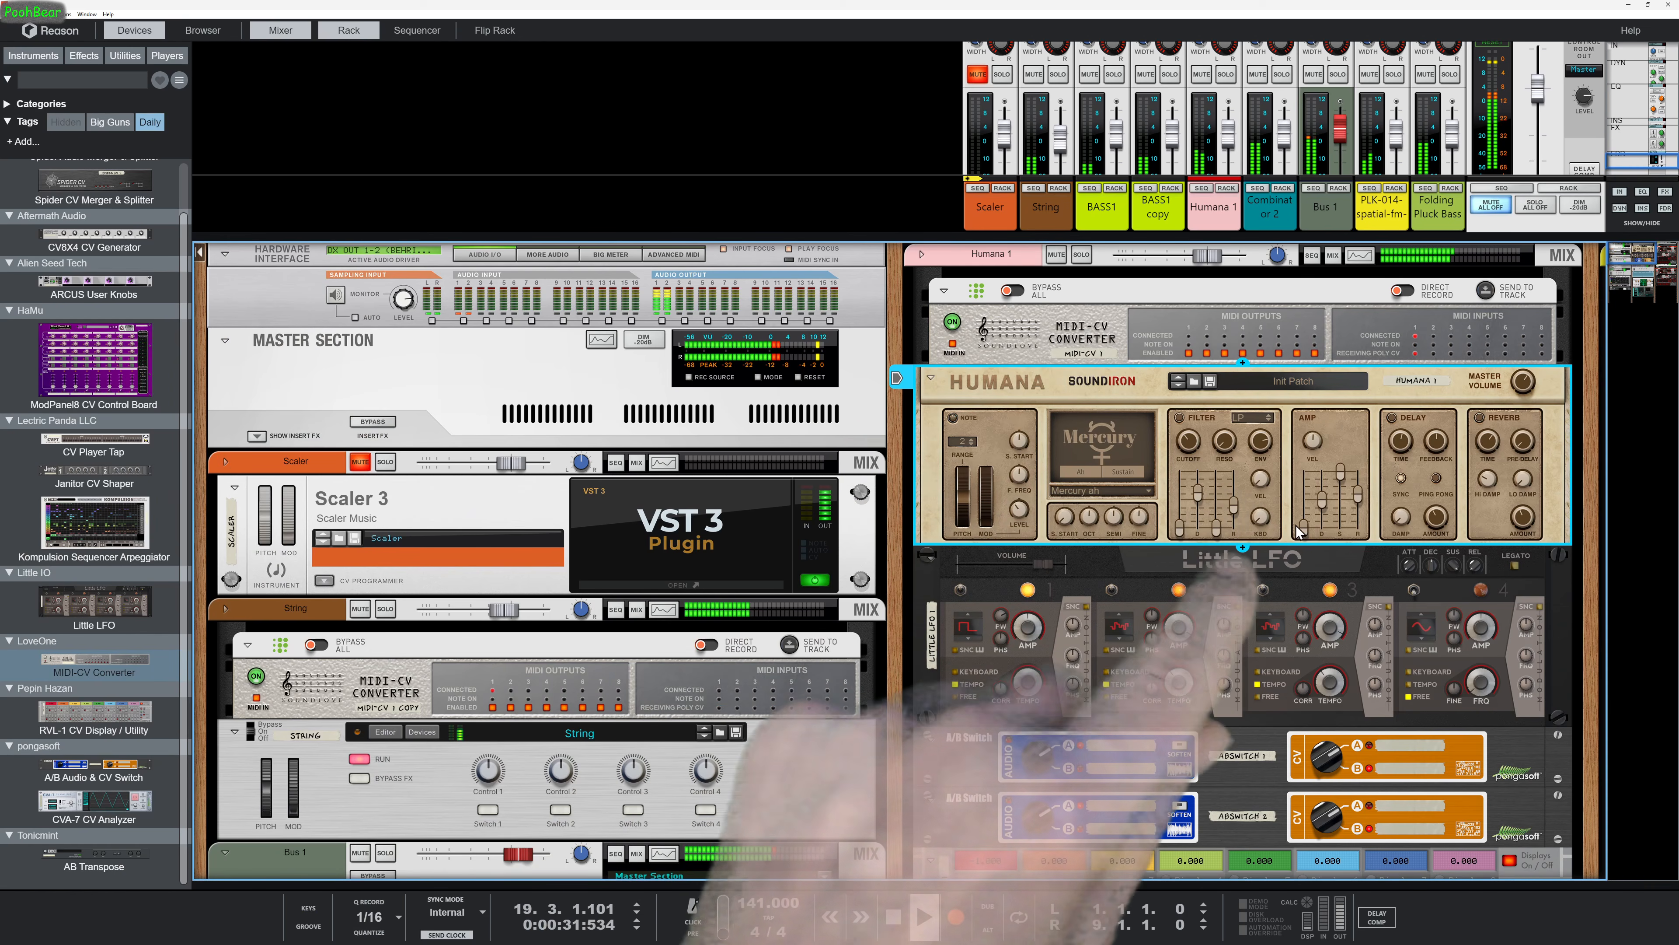
drag(1305, 525, 1305, 493)
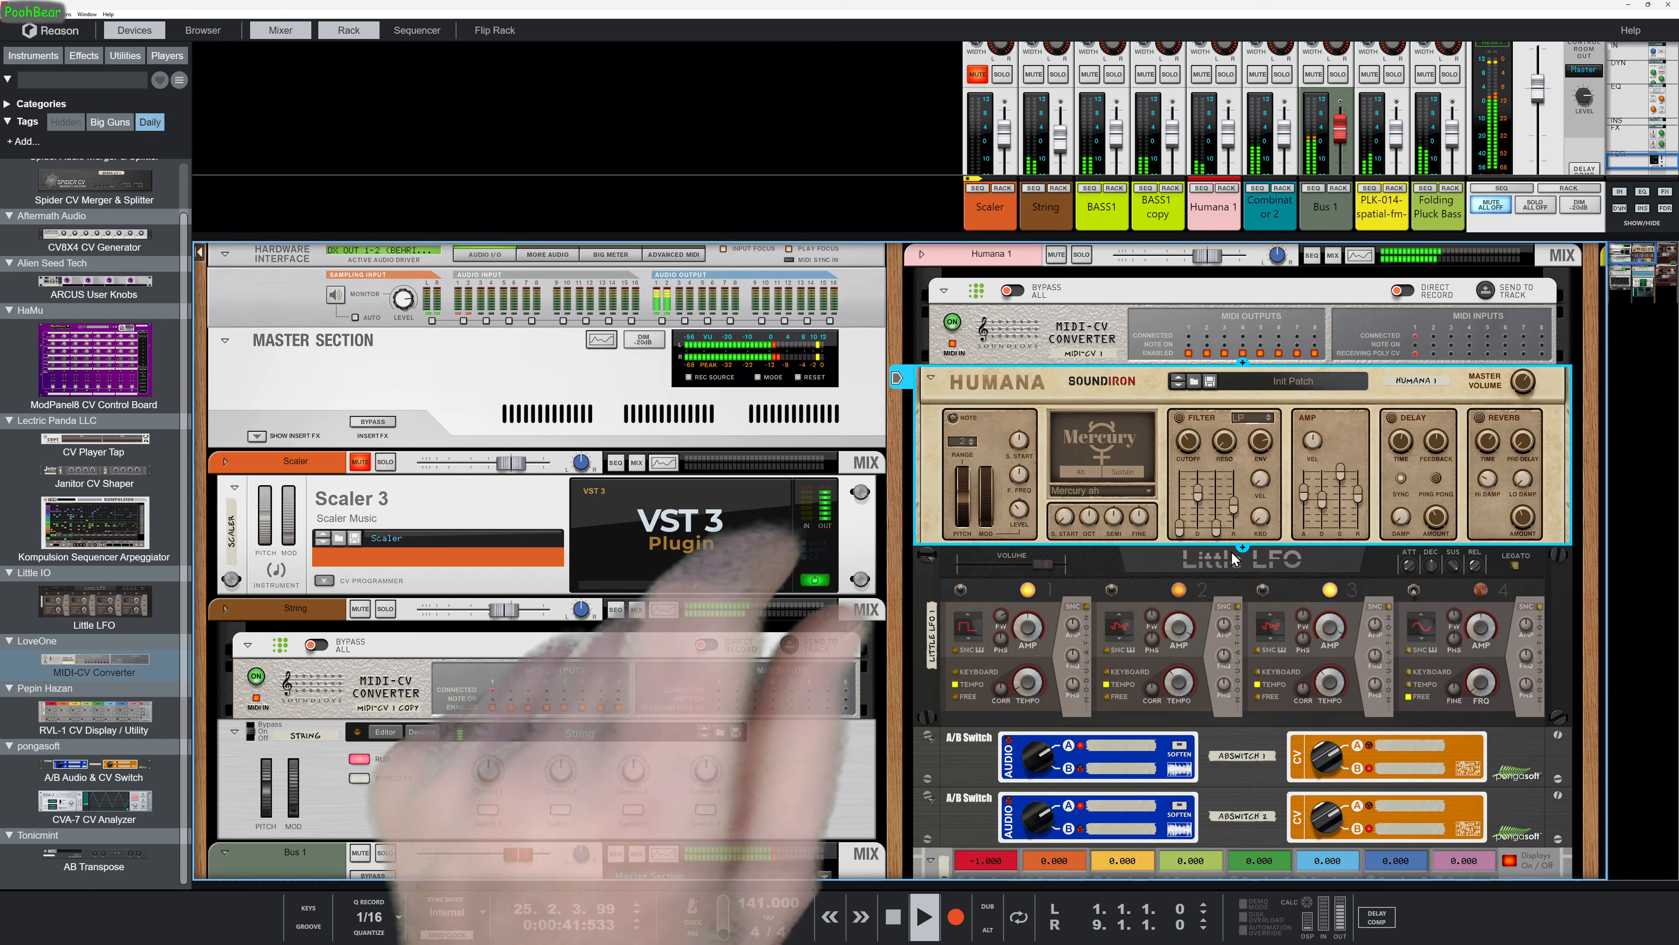
click(899, 918)
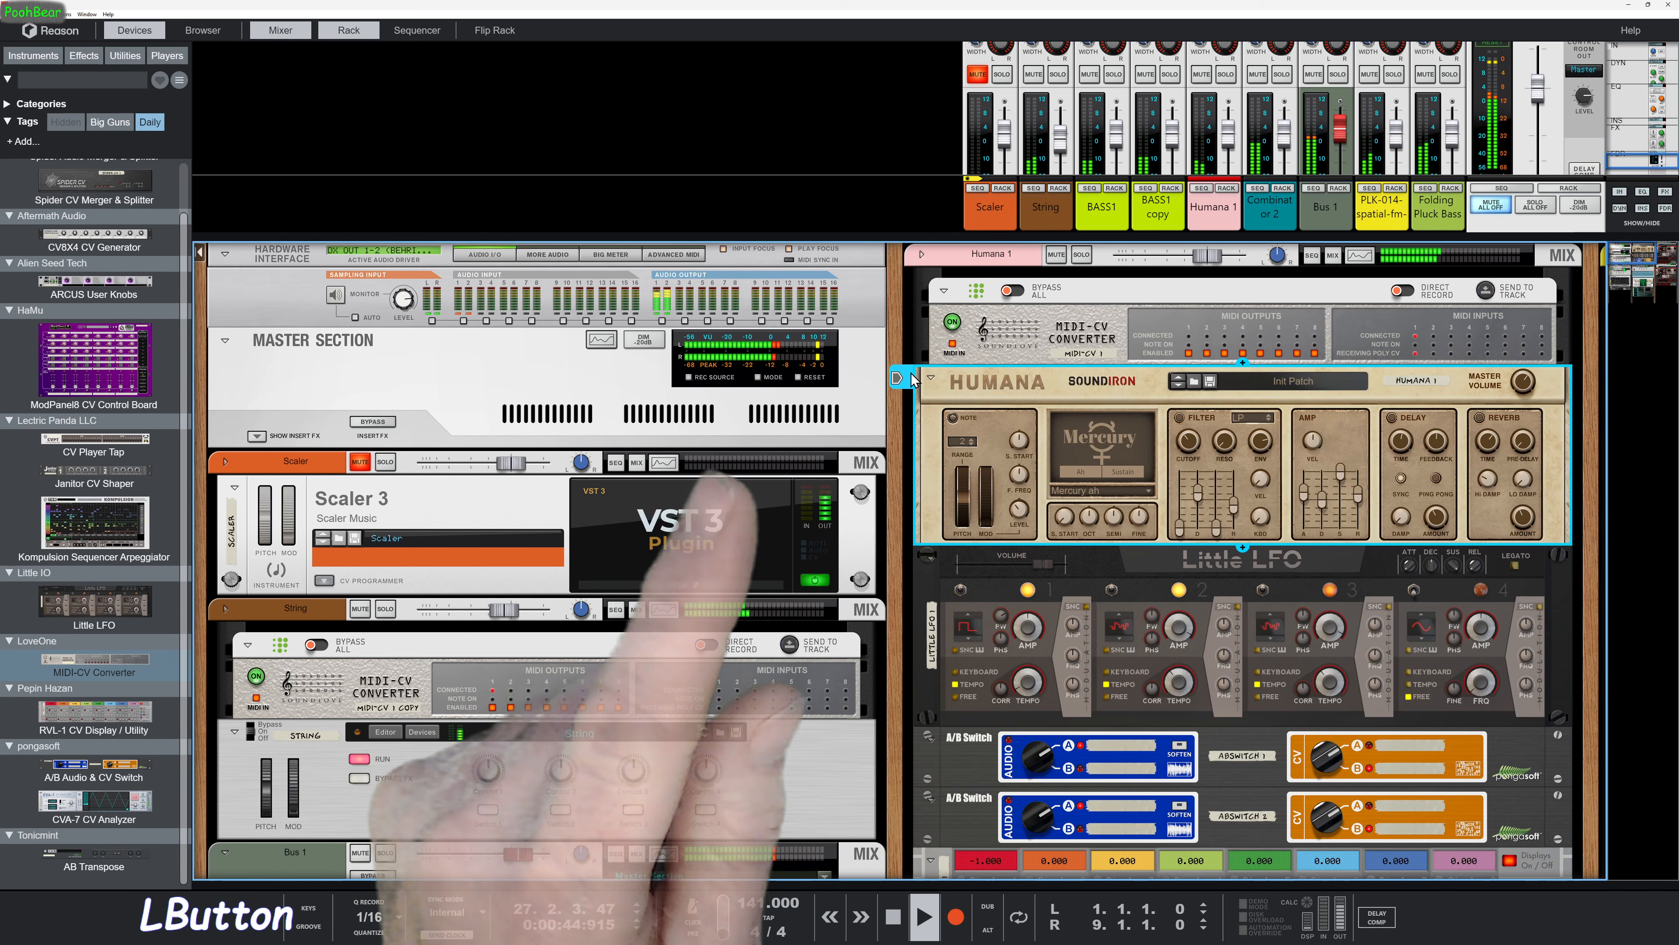
Stop playback, expand the Humana 1 mix channel, and cable its pan CV input to Little LFO's fourth CV output
click(920, 254)
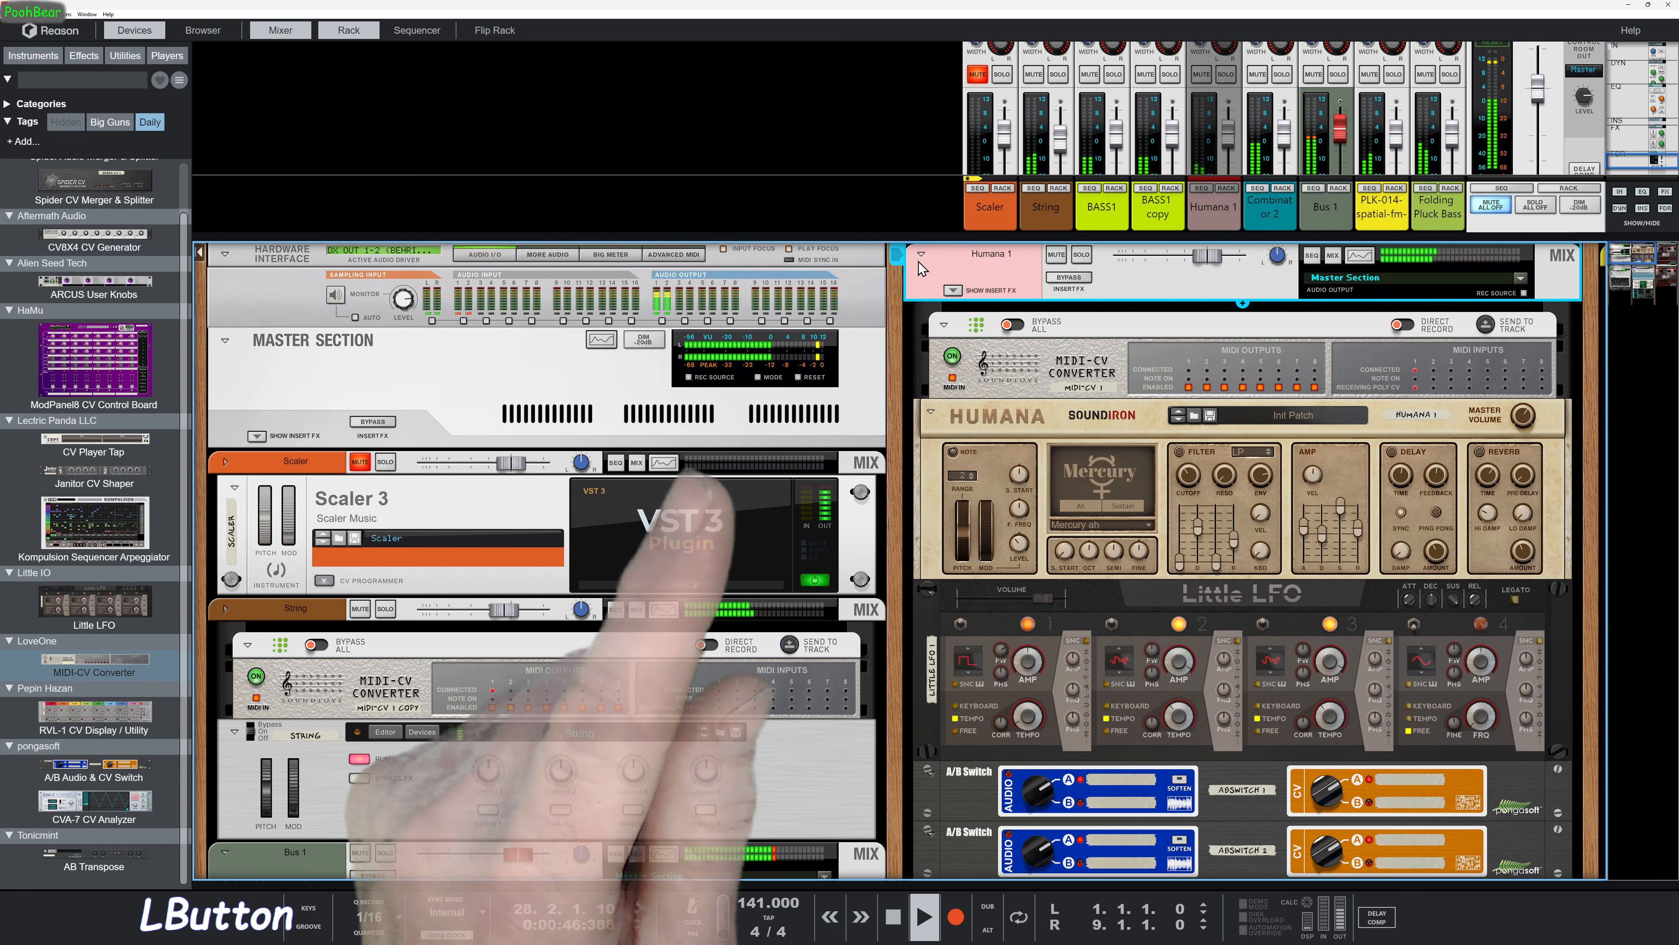
click(951, 293)
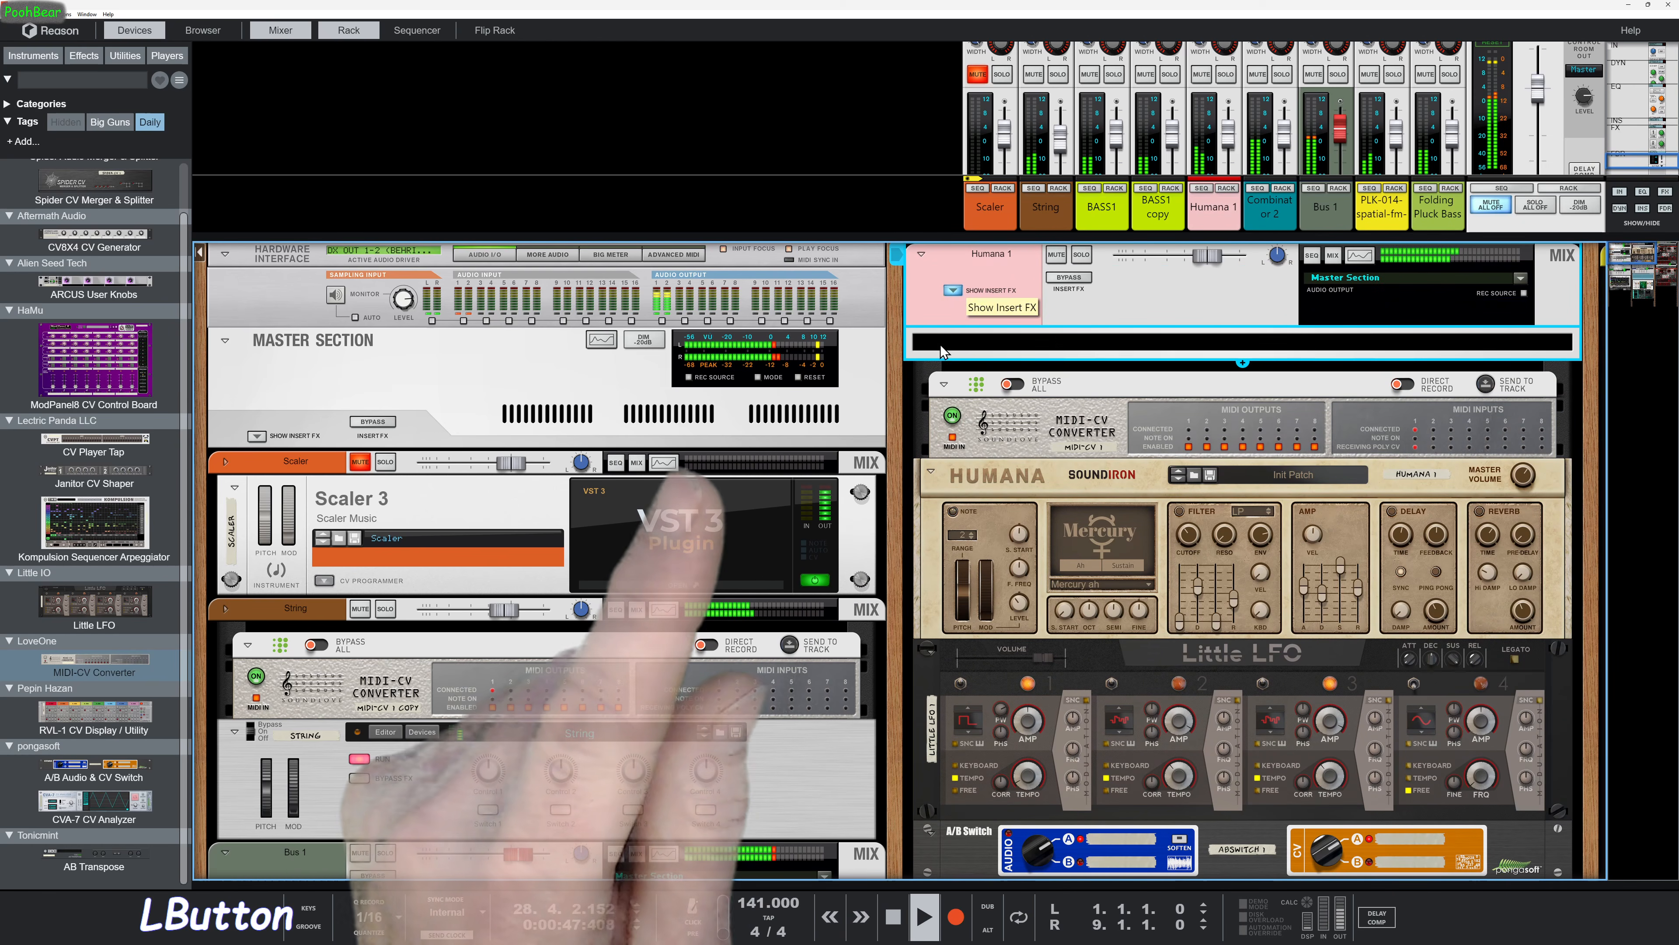
click(894, 918)
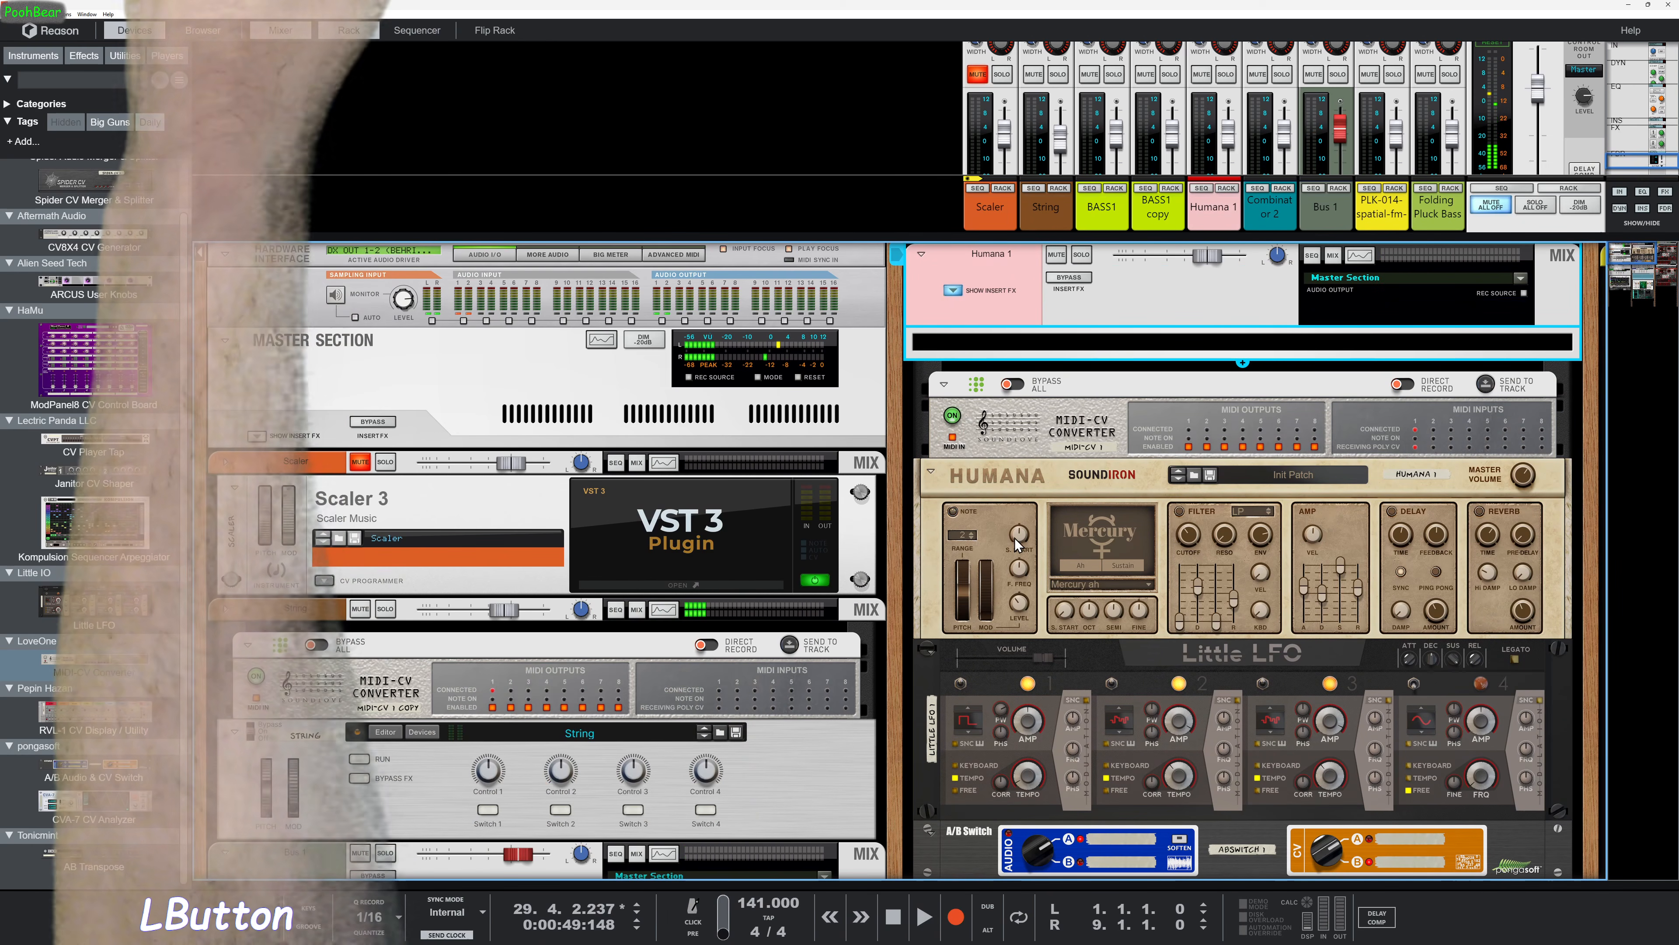
key(Tab)
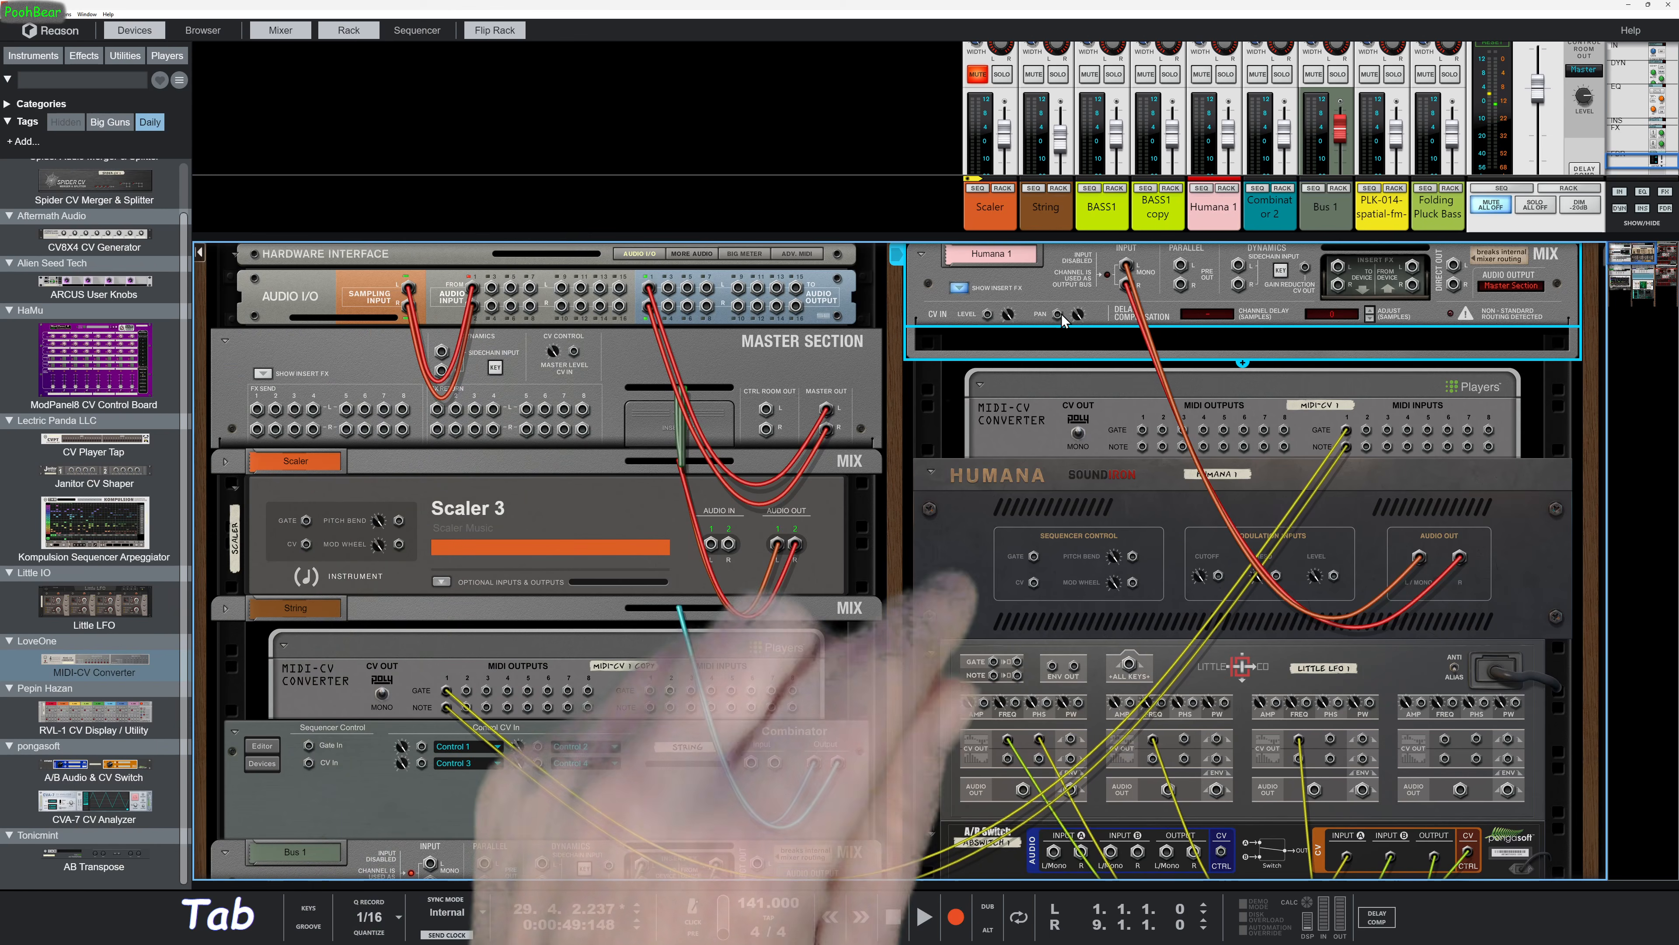
drag(1058, 316, 1177, 494)
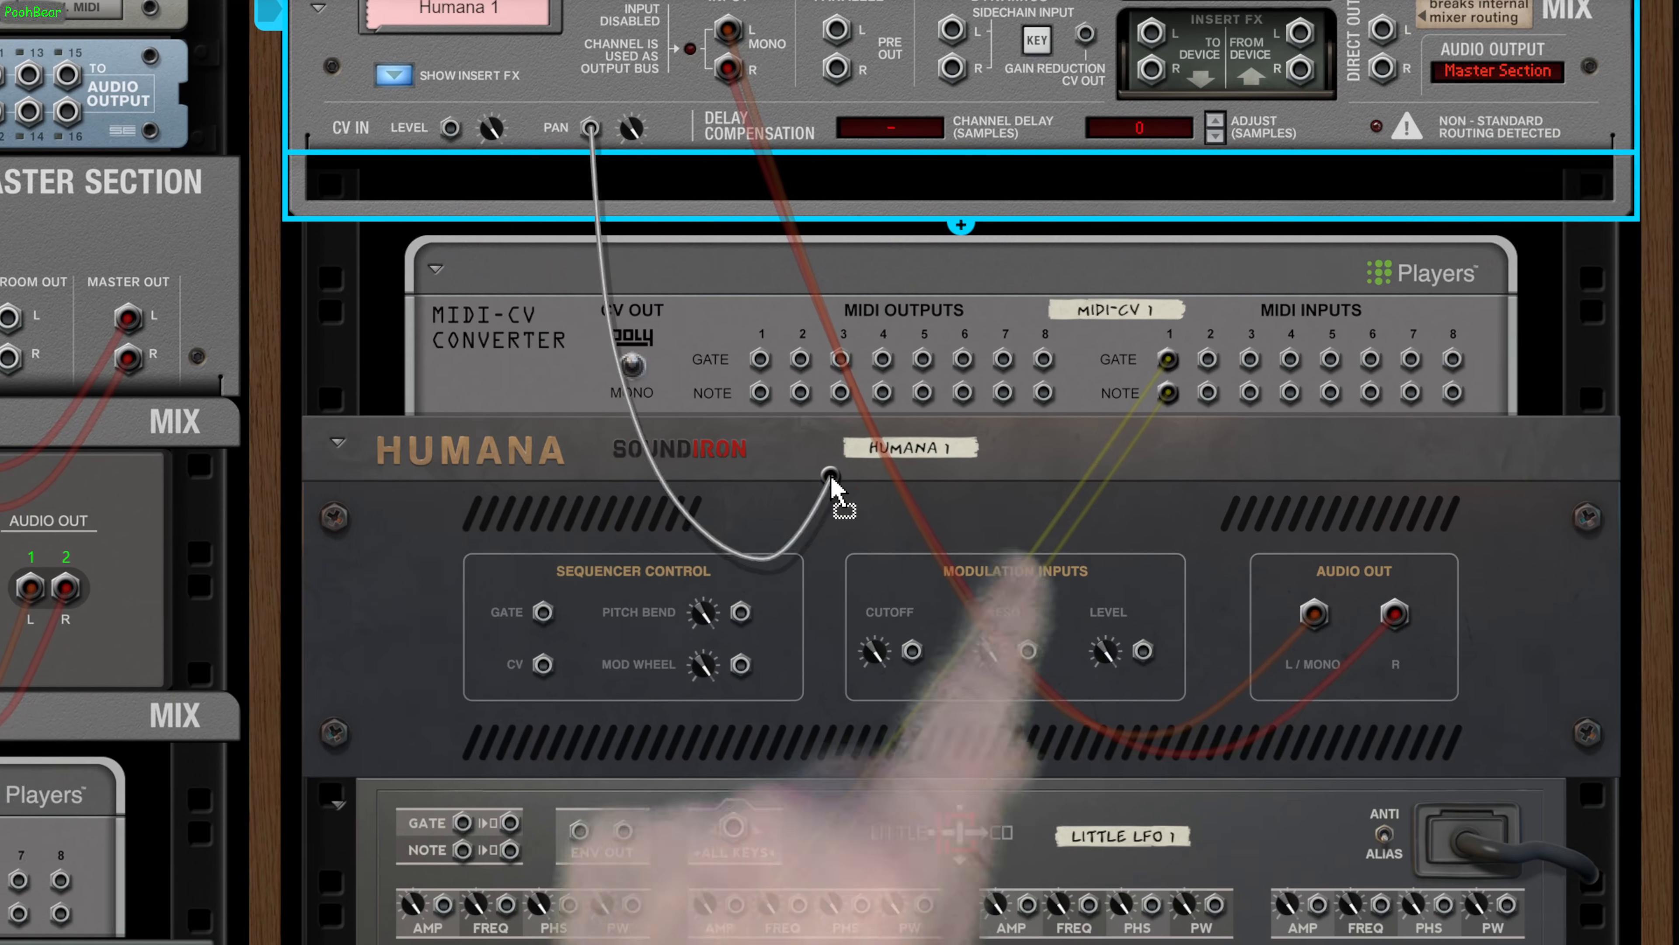
drag(830, 475, 1372, 944)
drag(1219, 585, 1217, 586)
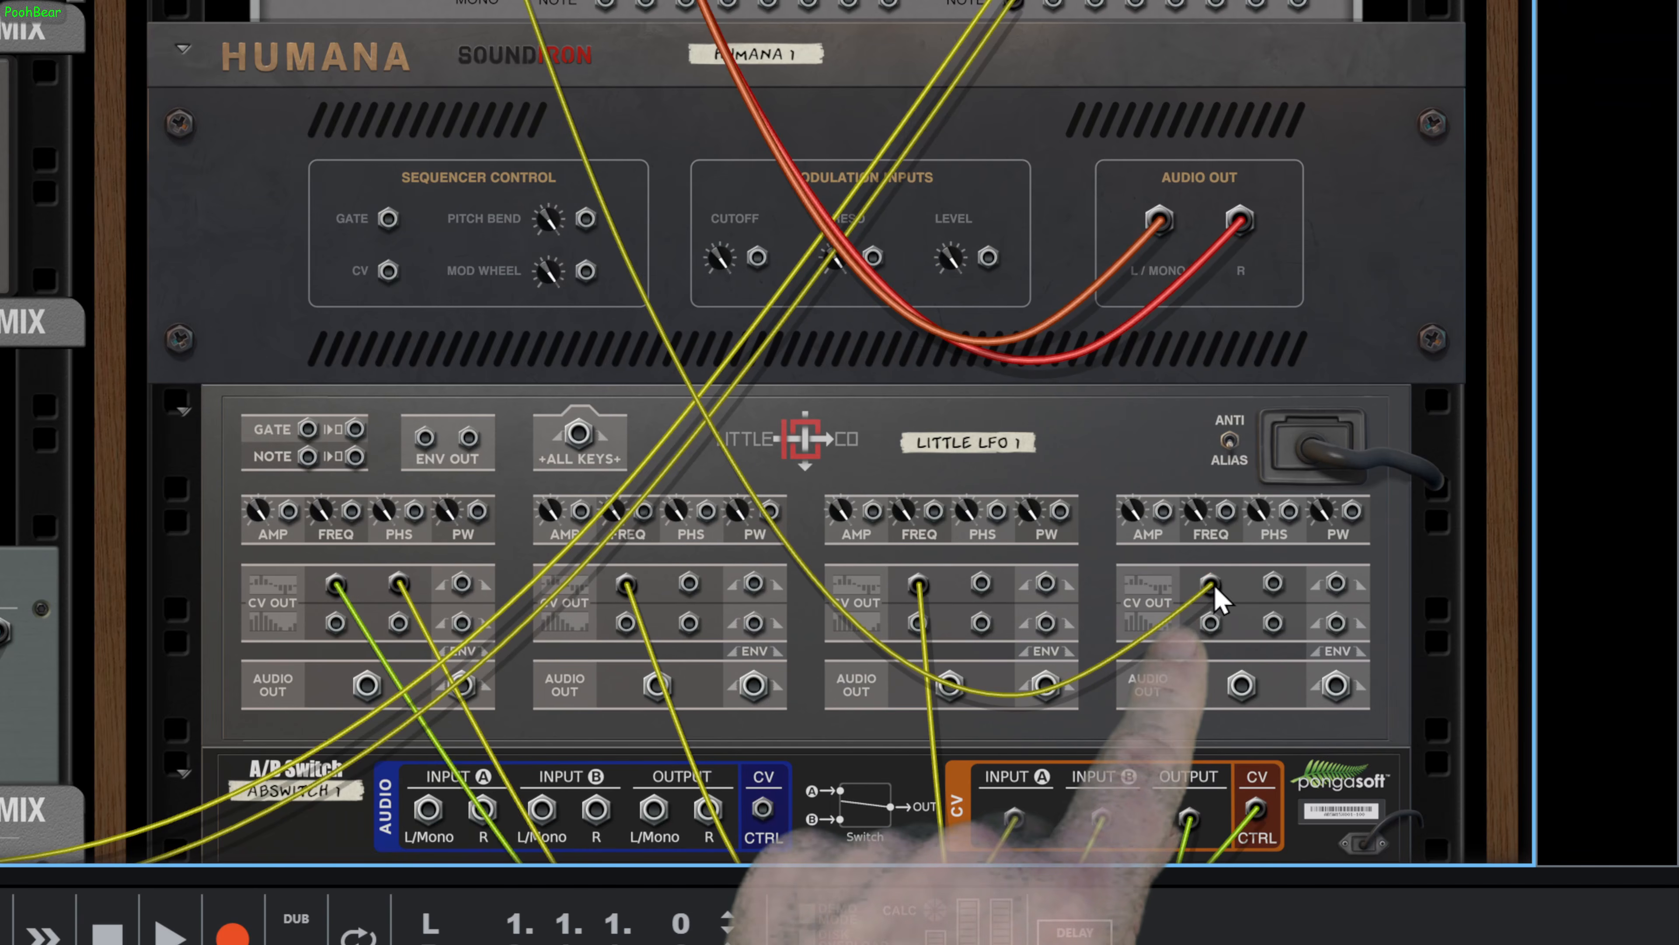
Set Little LFO's fourth oscillator to Tempo mode and change its waveform to a triangle
key(Tab)
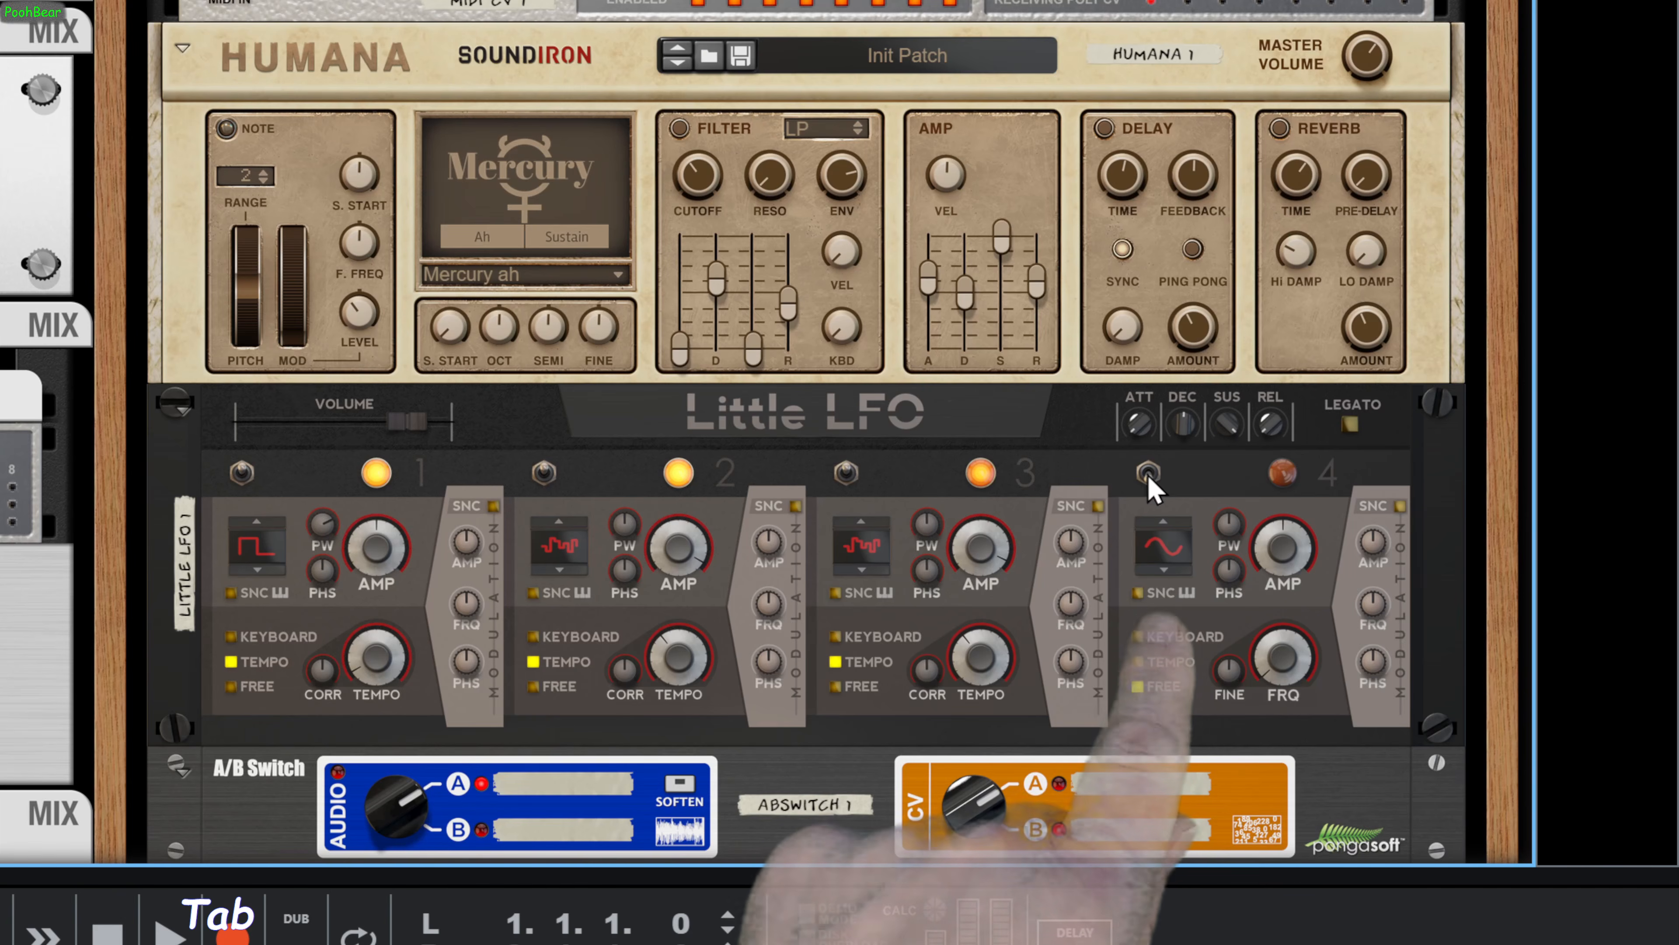
click(1161, 688)
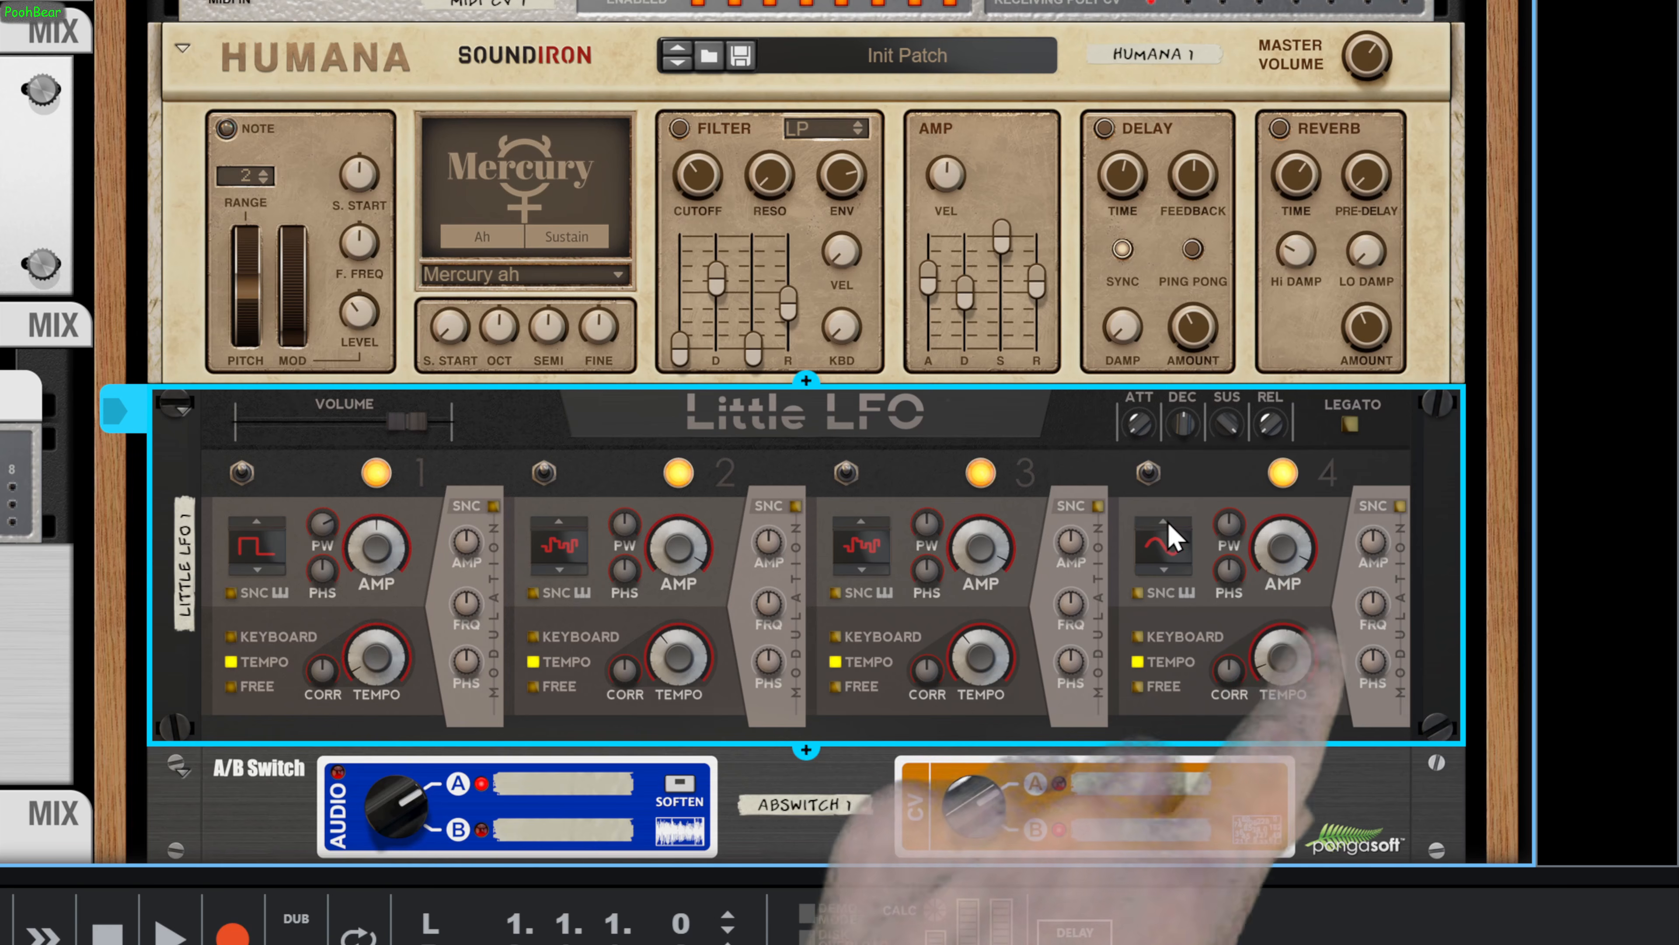
click(1172, 539)
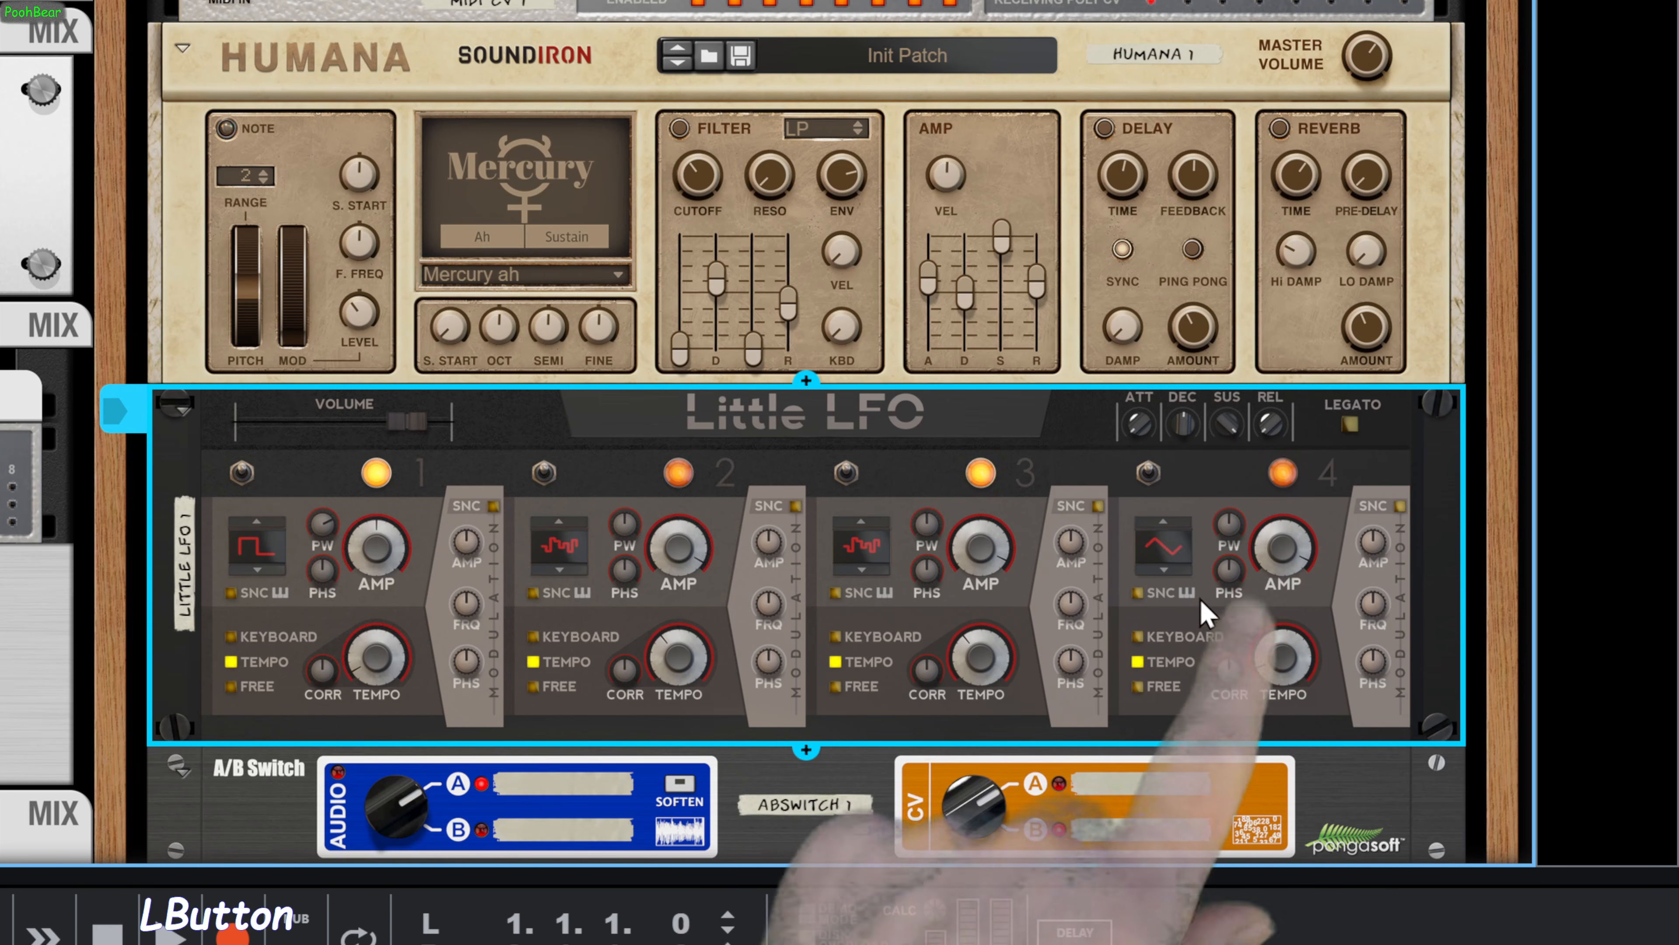
Examine the Humana 1 channel's pan CV input and follow its cable to LFO 4 on the rack's back
scroll(544, 442, up, 1)
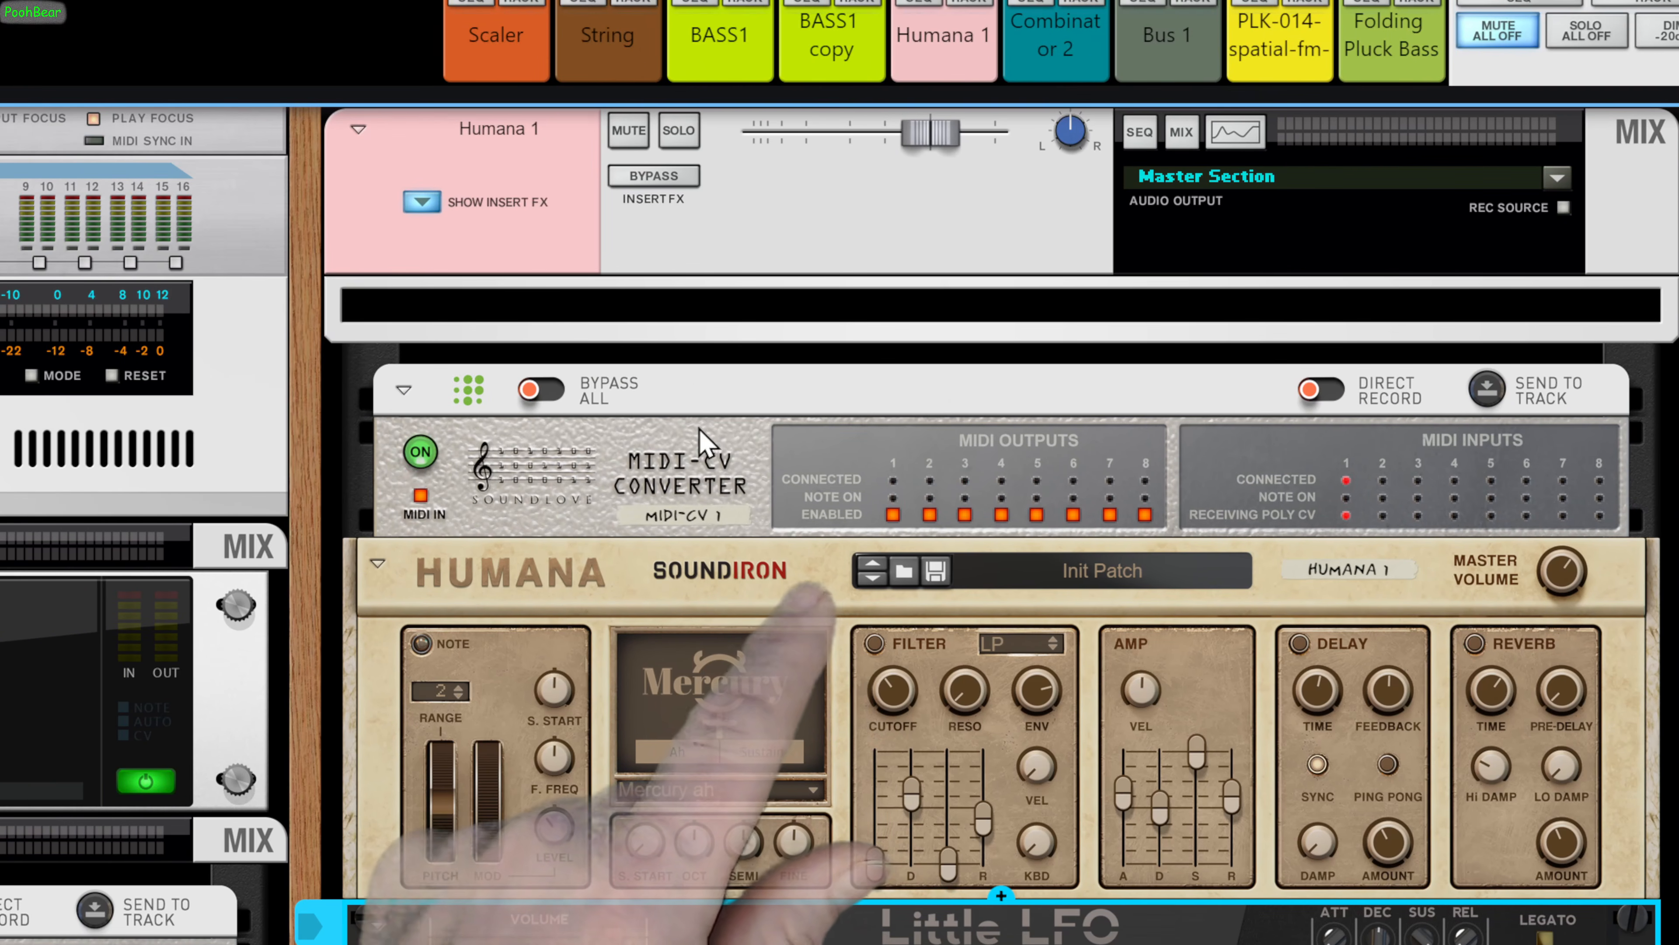
key(Tab)
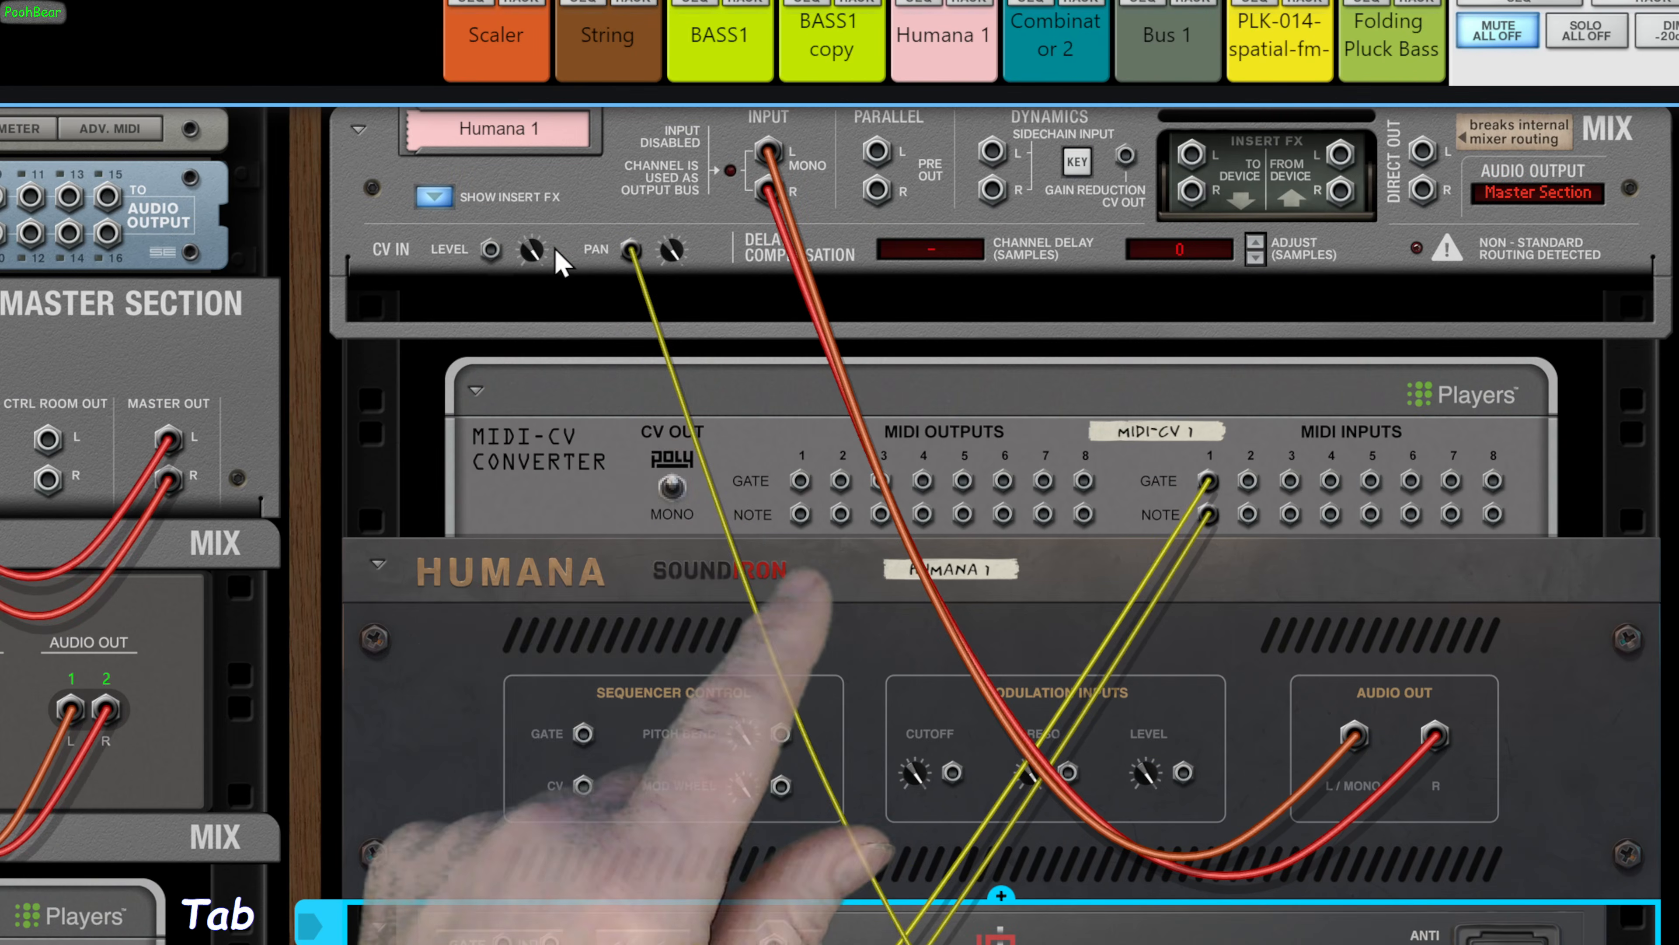
click(659, 252)
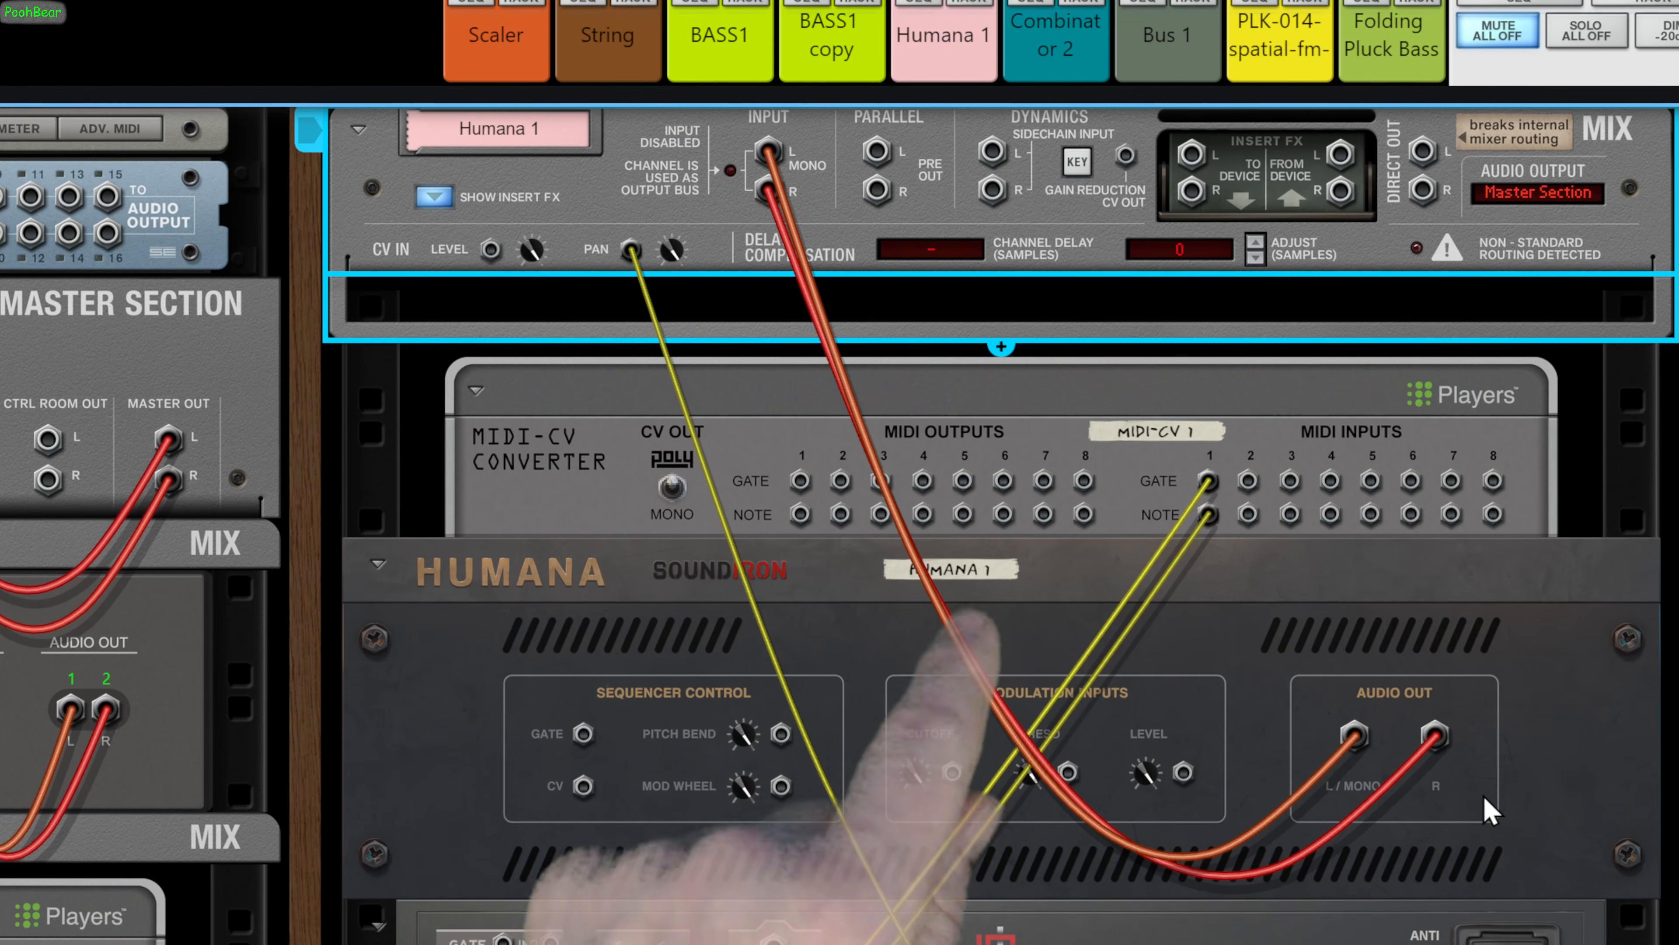
scroll(1415, 859, down, 5)
scroll(1422, 847, down, 4)
scroll(1423, 845, up, 2)
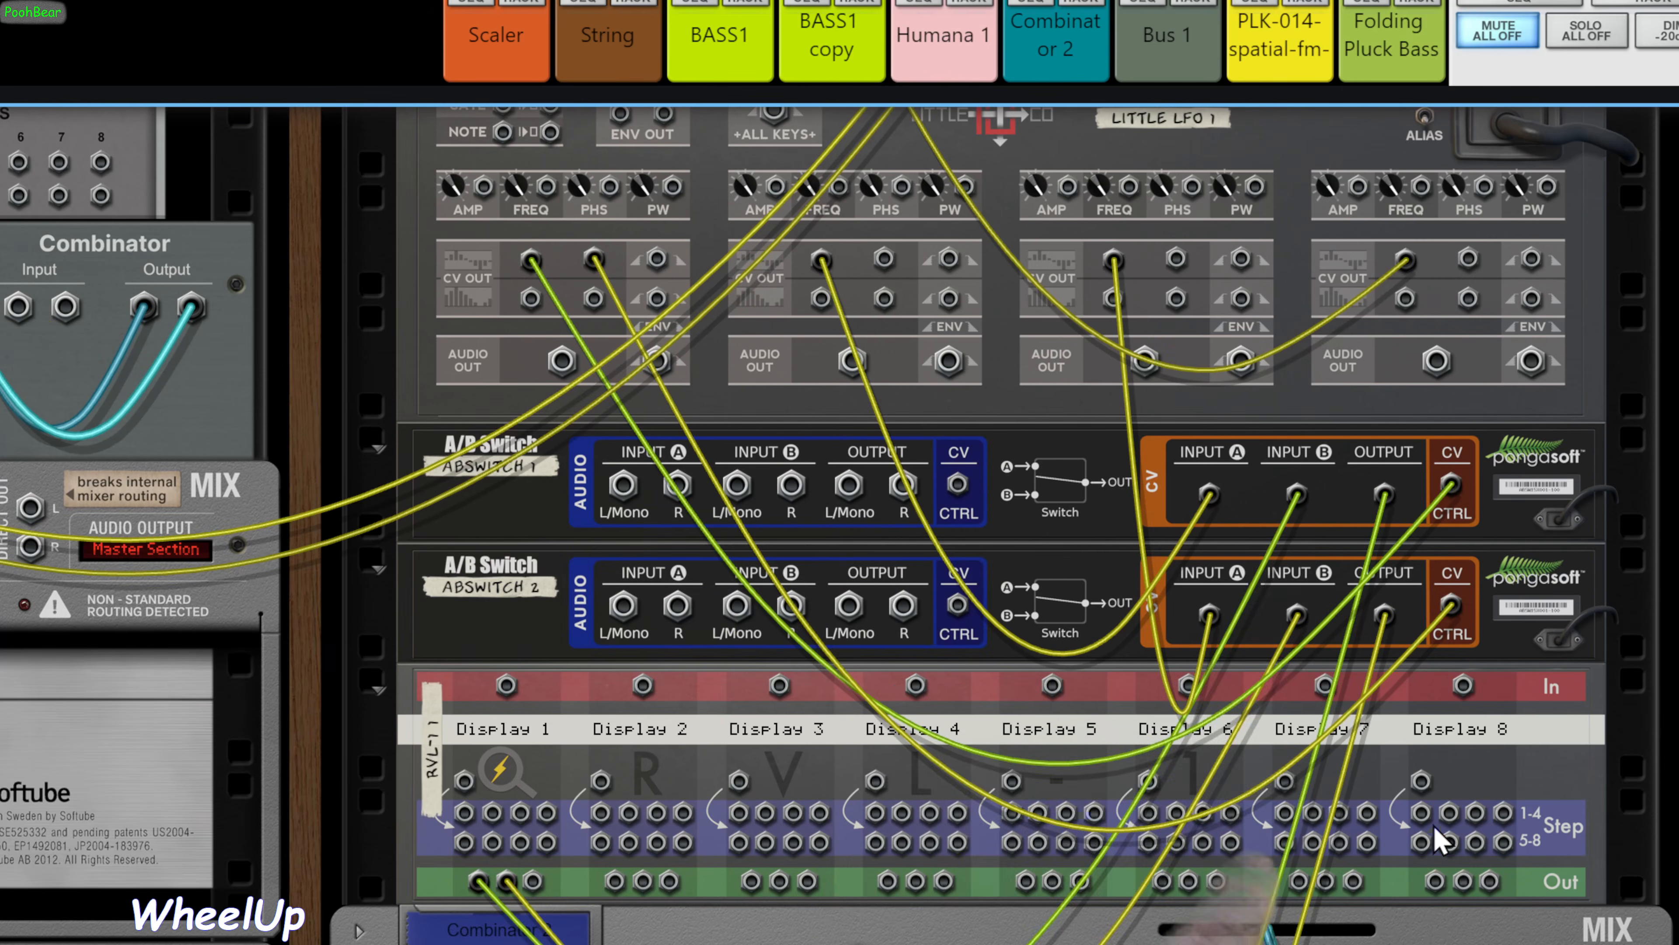
key(Tab)
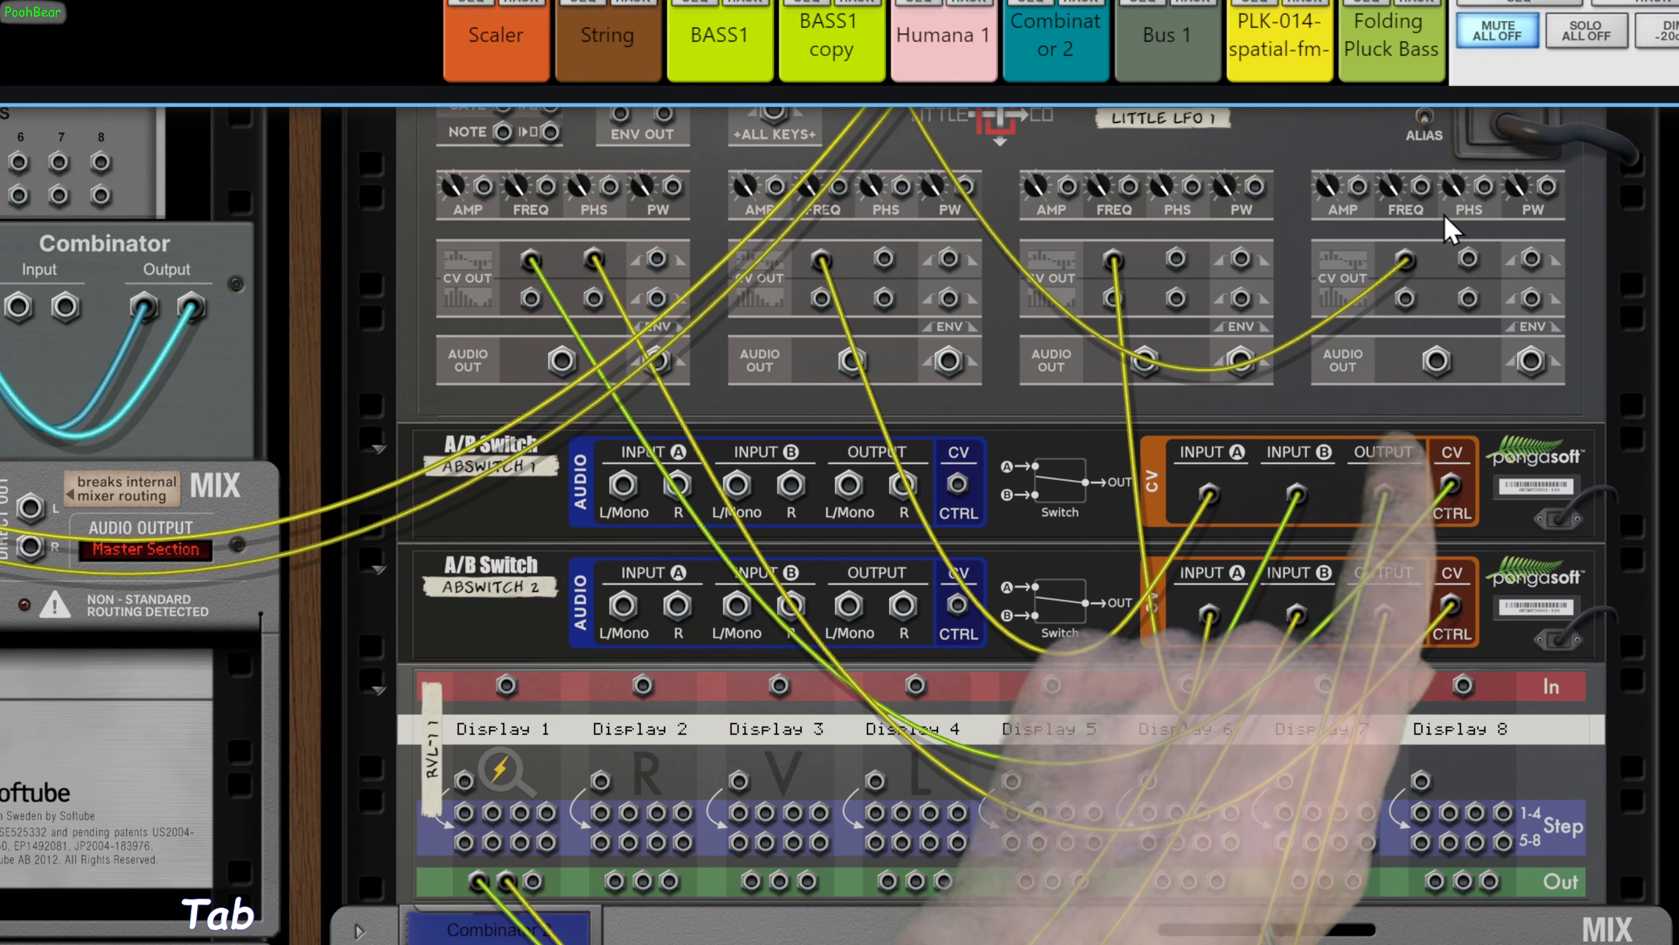
click(1481, 294)
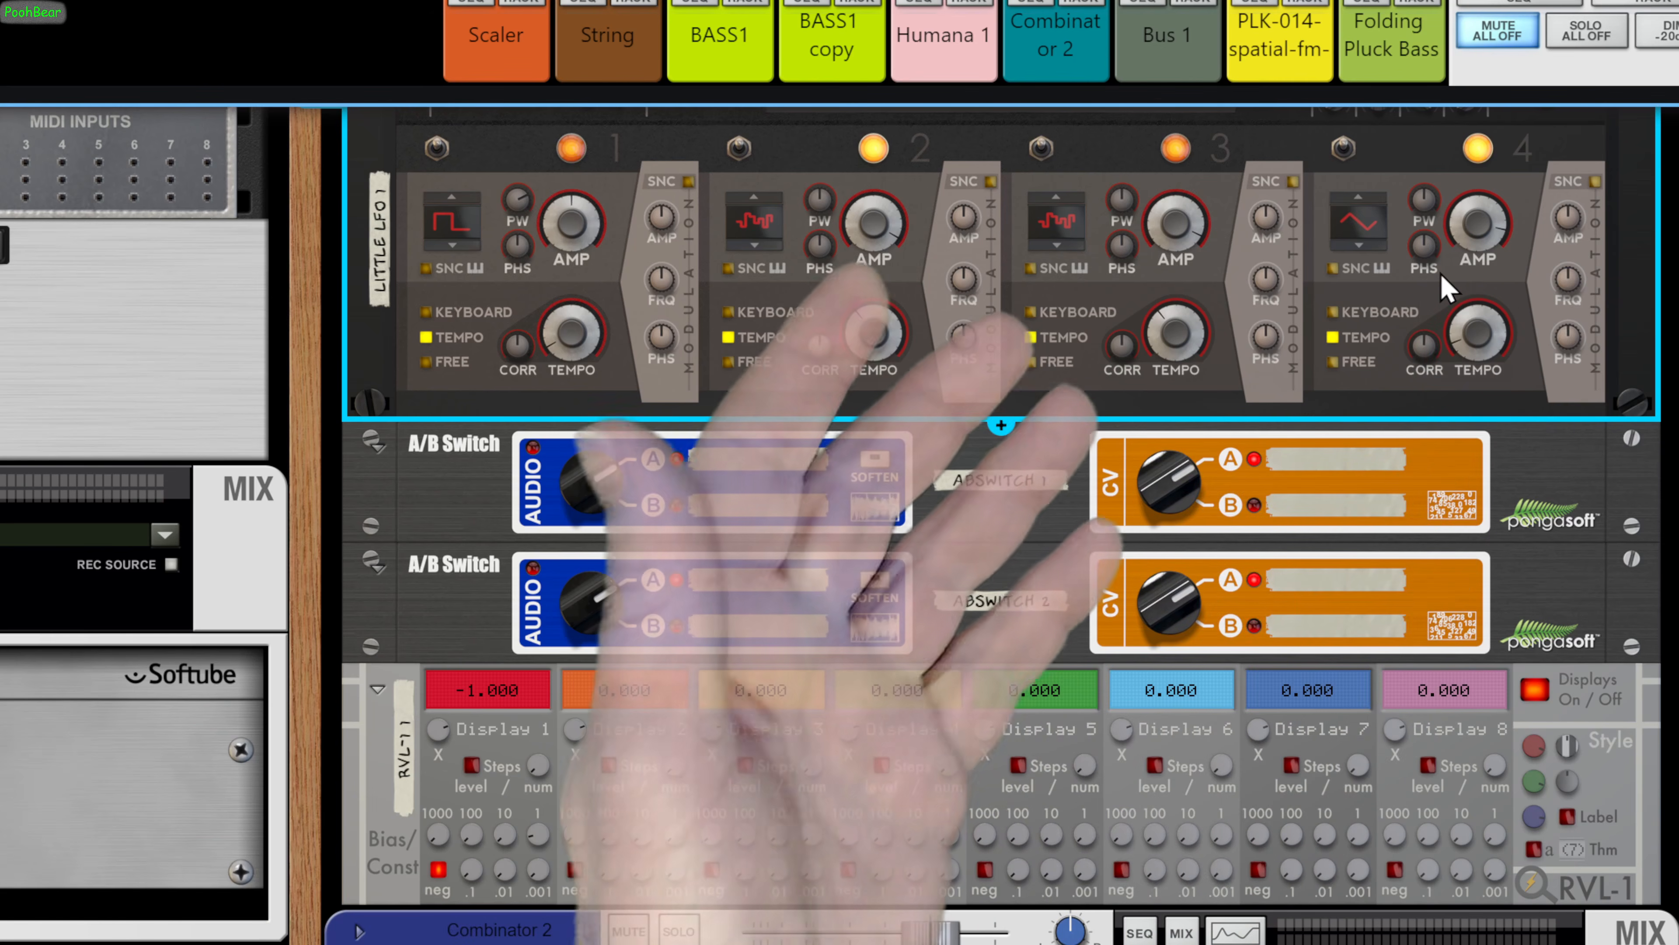
Play the arrangement from the start, stop playback, and look over the rack down to the BeatMap drummer
scroll(1270, 370, up, 5)
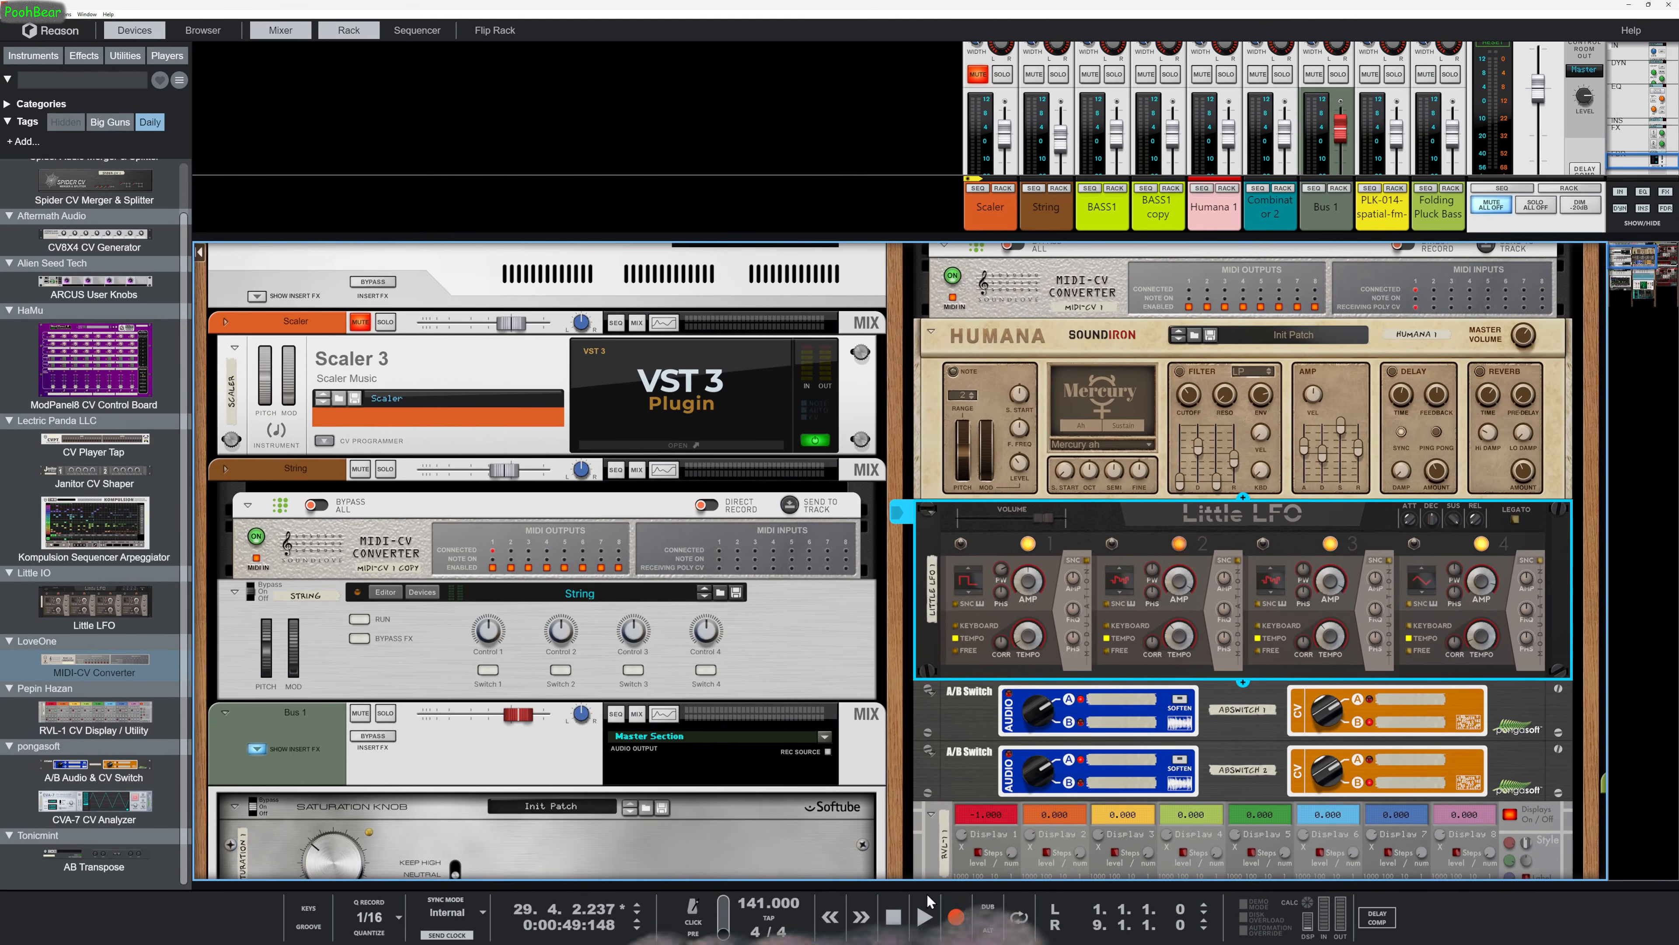
click(895, 919)
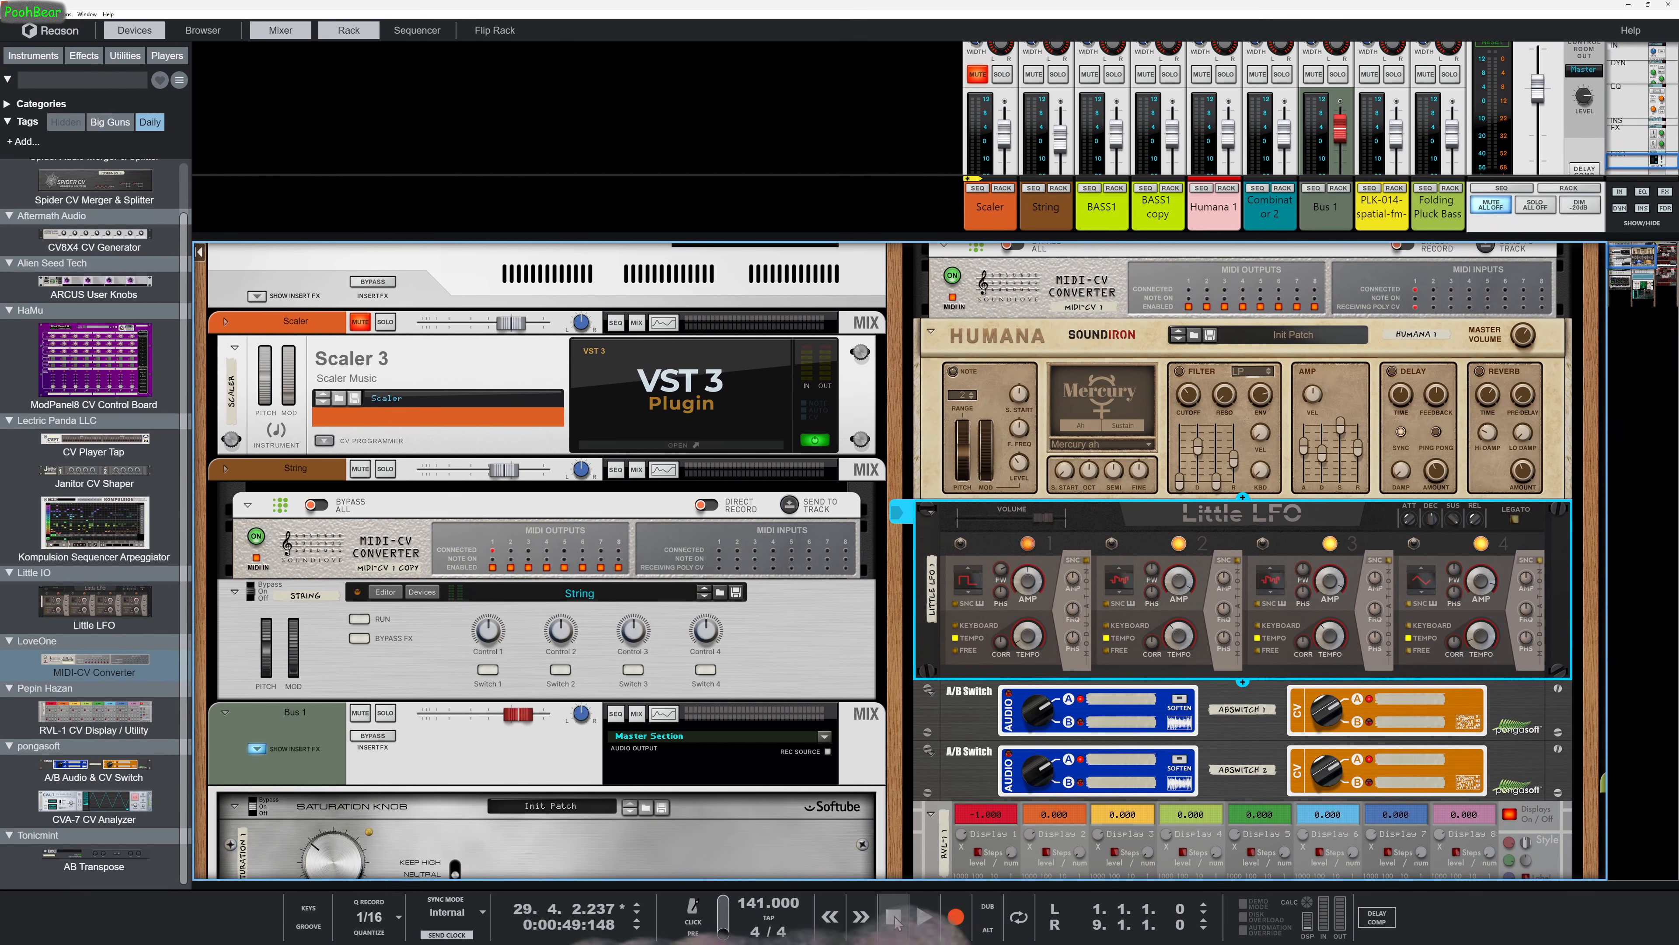
click(919, 923)
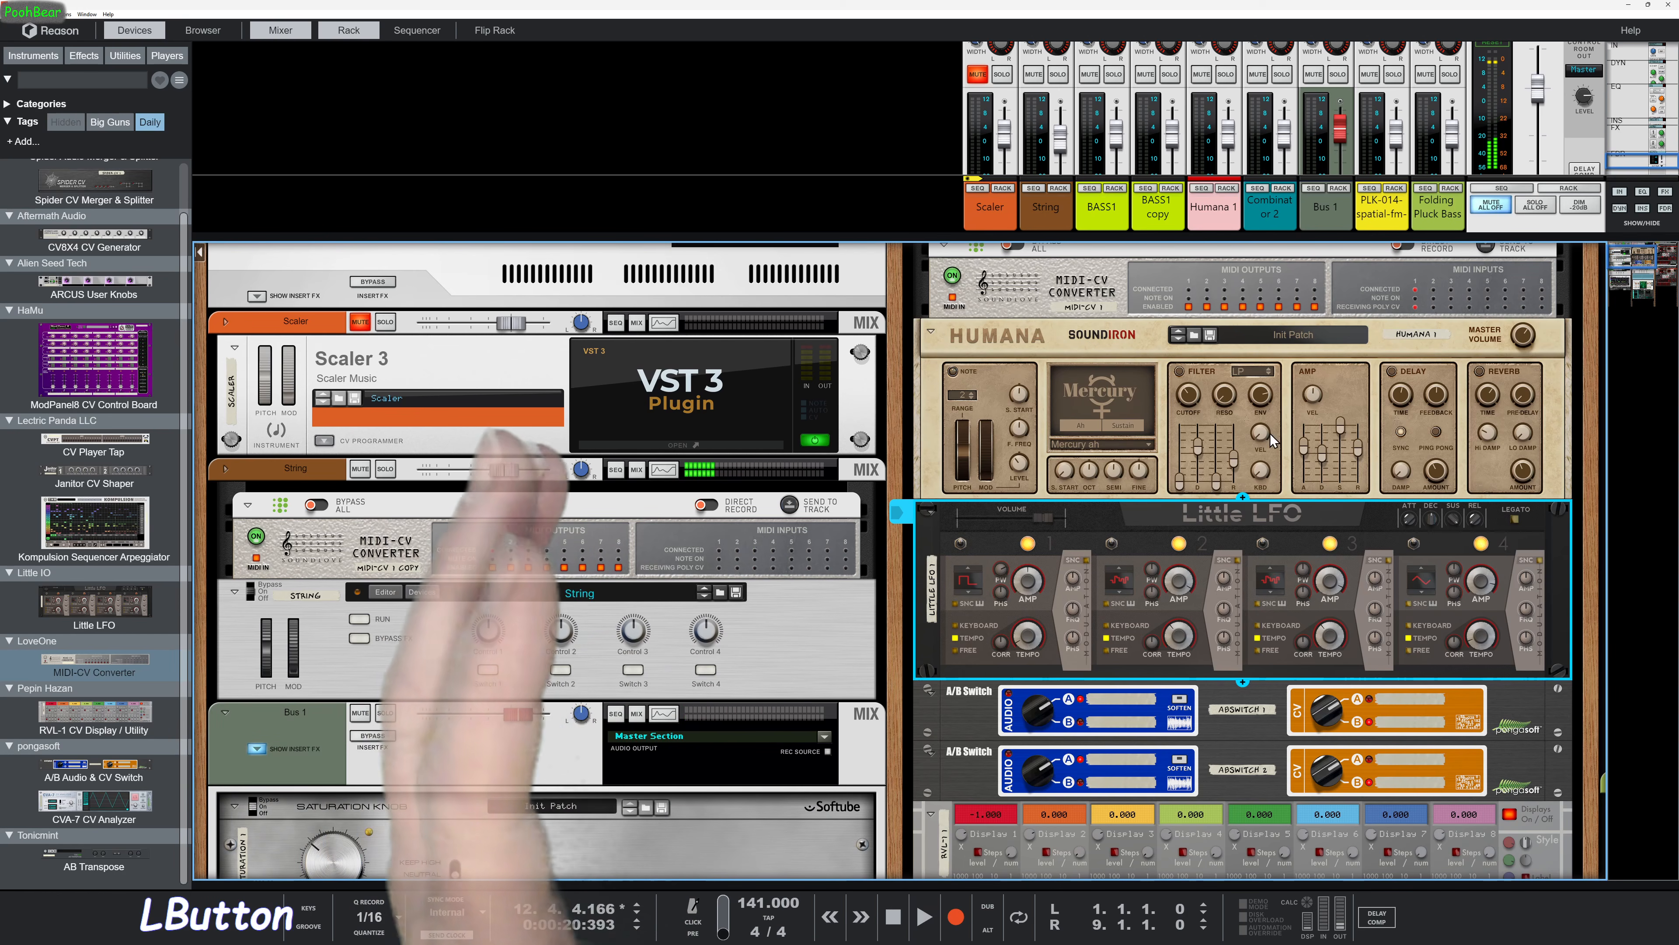
scroll(1196, 592, down, 12)
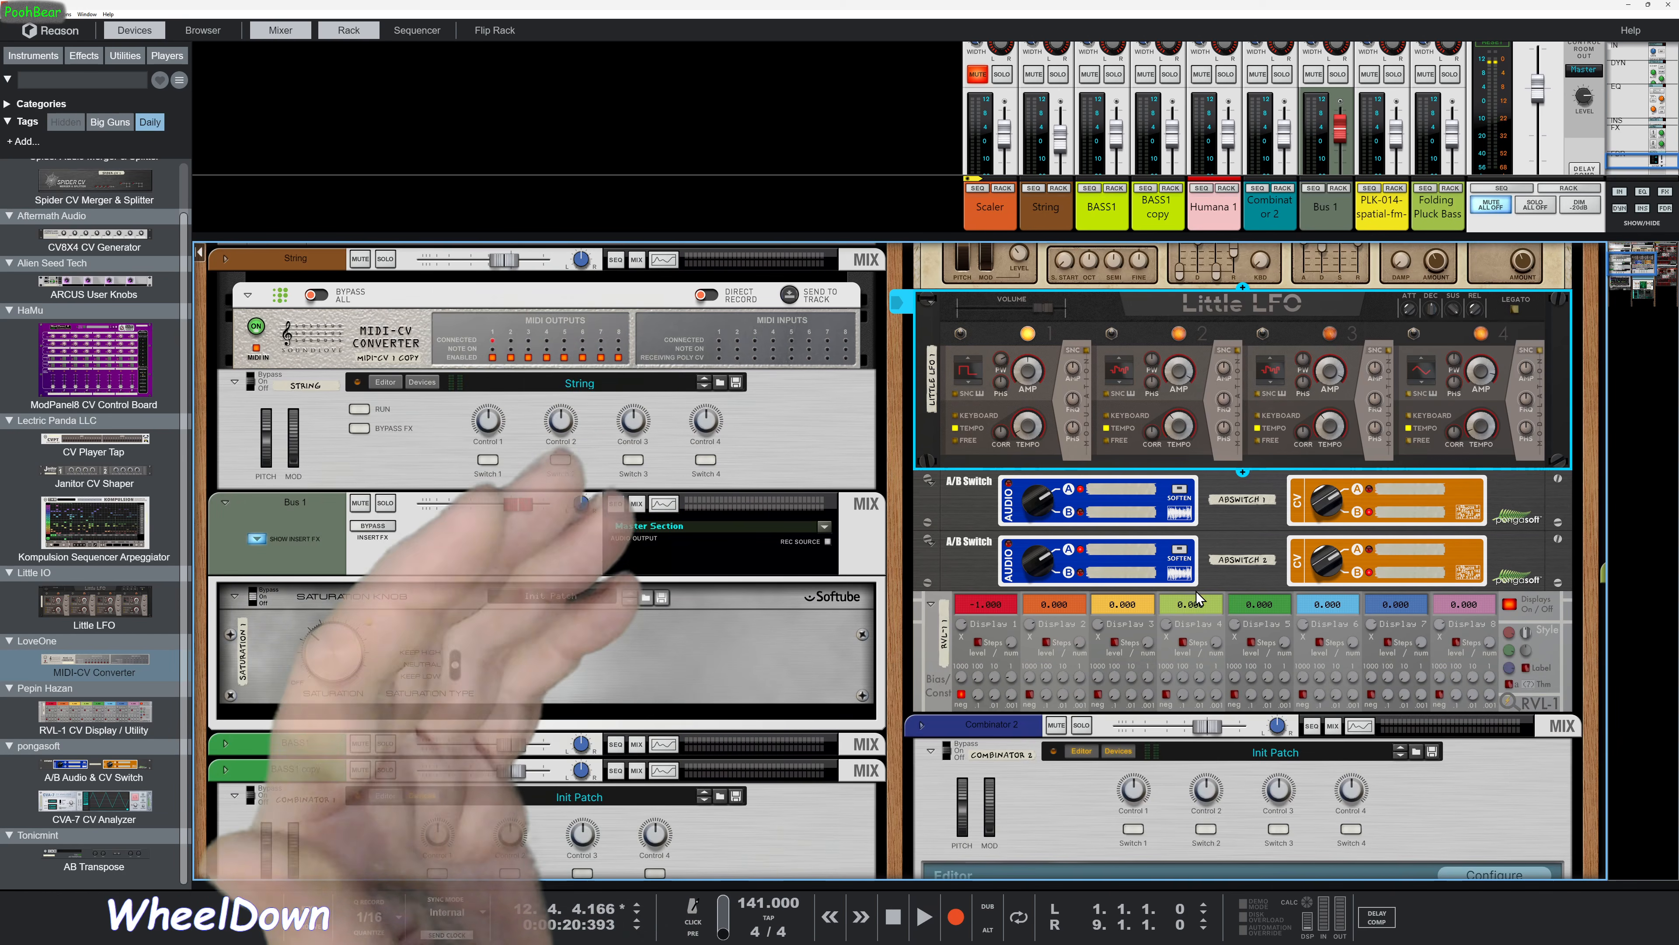
scroll(1196, 592, down, 5)
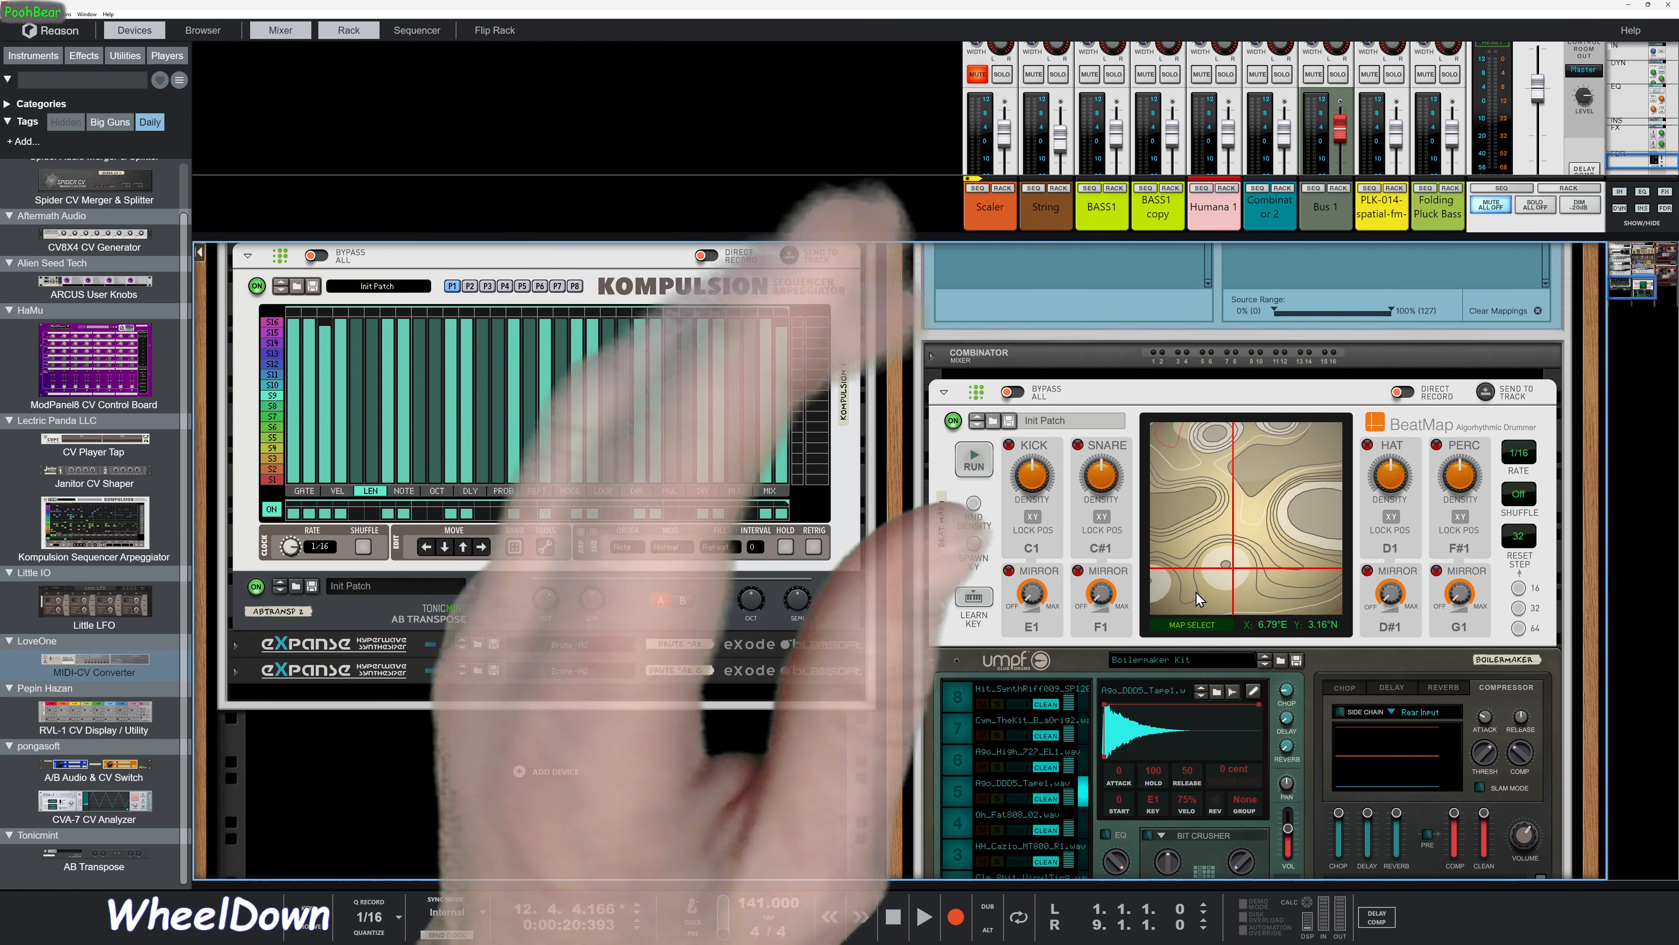
Show Kompulsion's gate lane, look through patterns P2 and P3, and reselect pattern P1
scroll(1195, 592, down, 2)
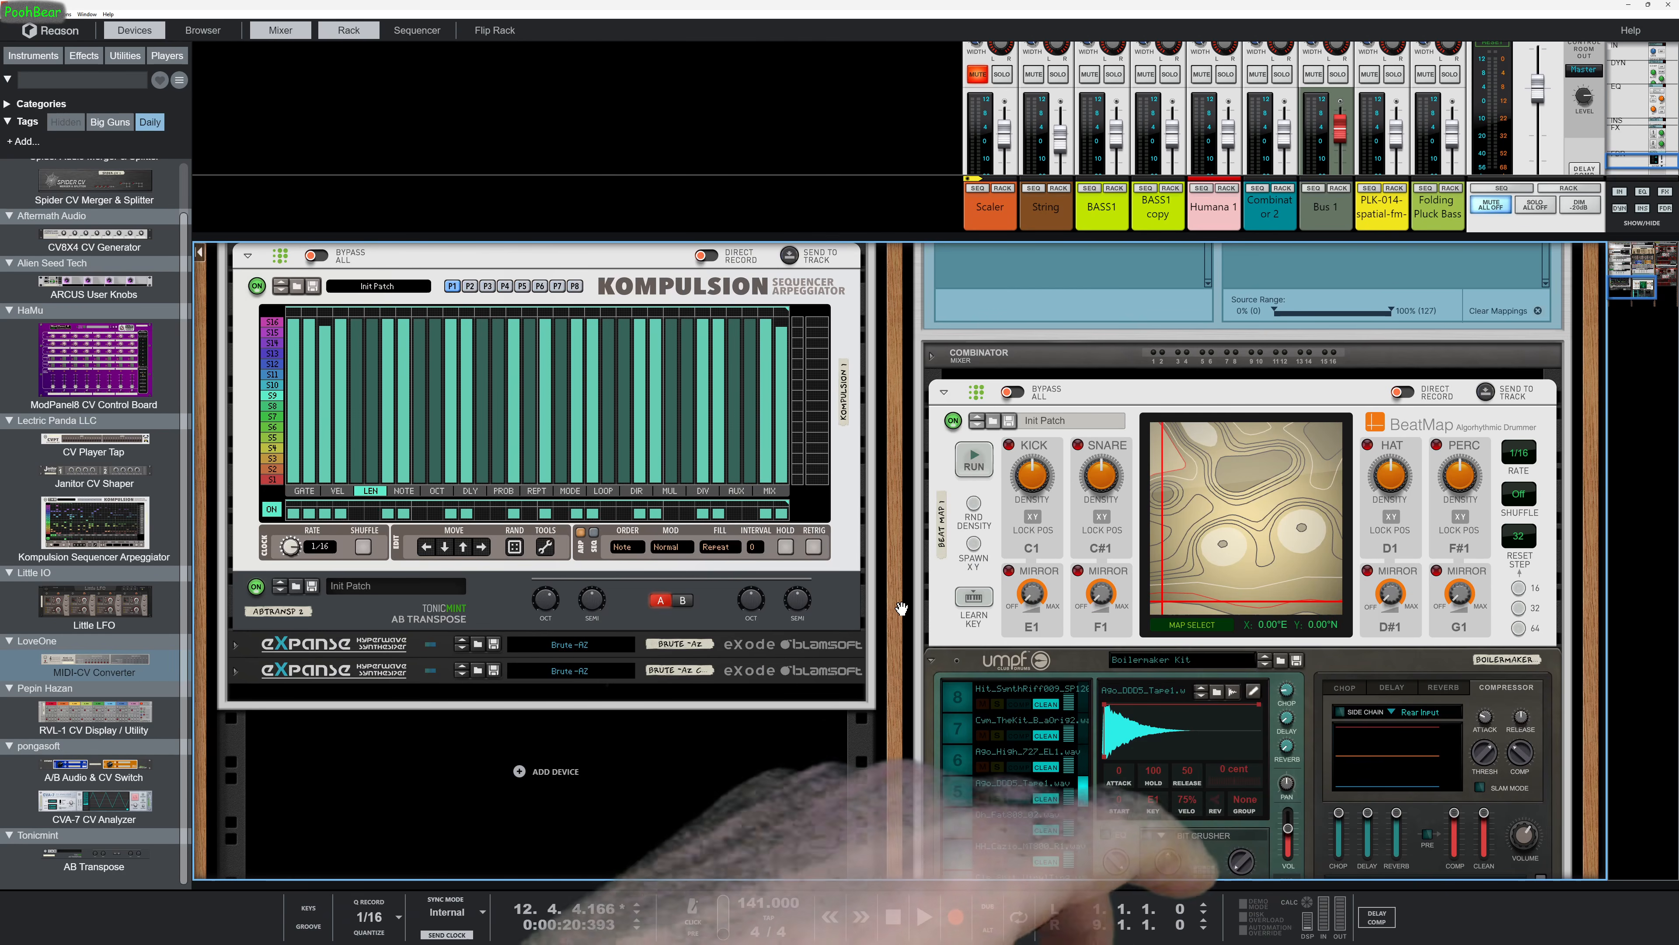
scroll(901, 608, up, 3)
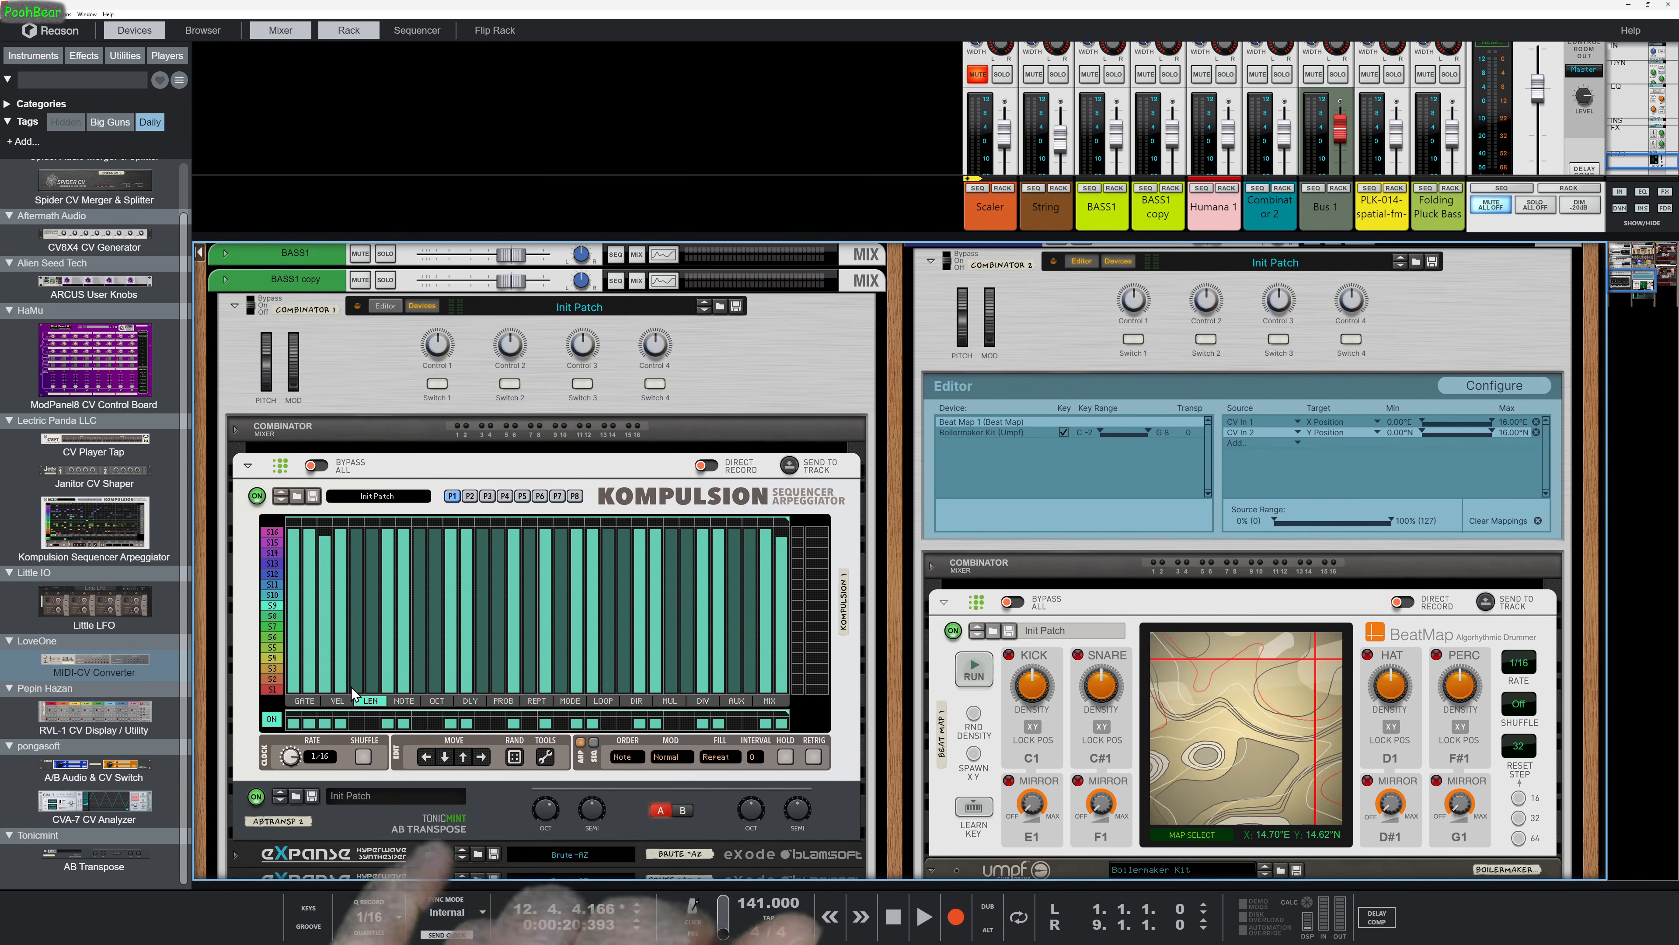
click(304, 701)
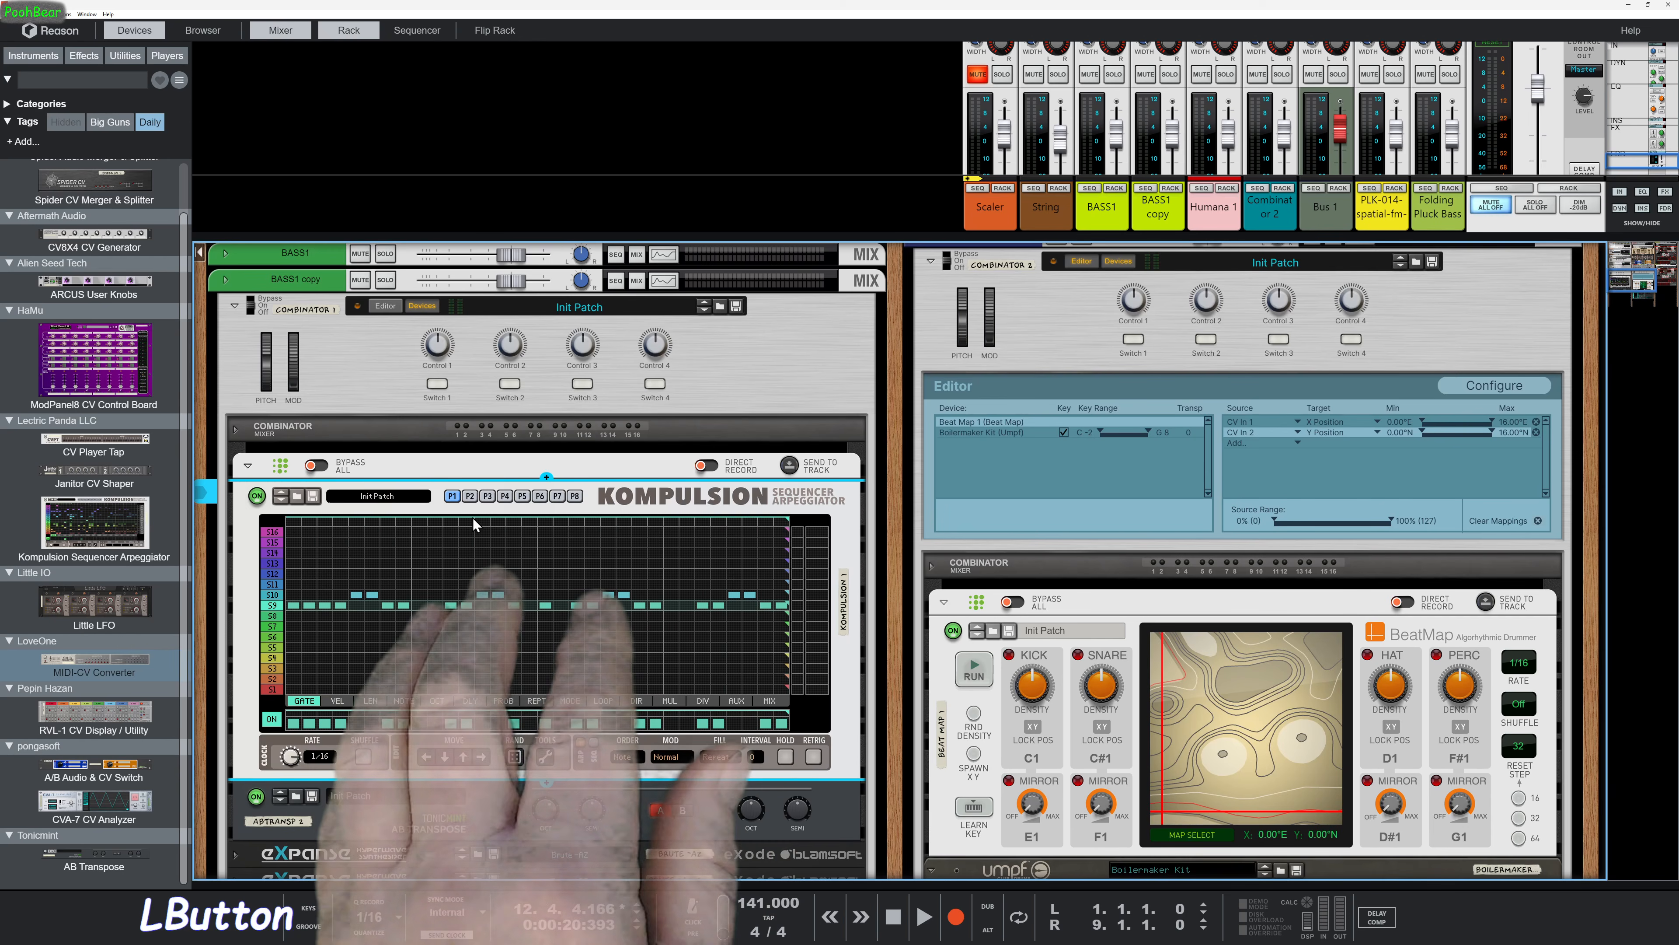
click(471, 497)
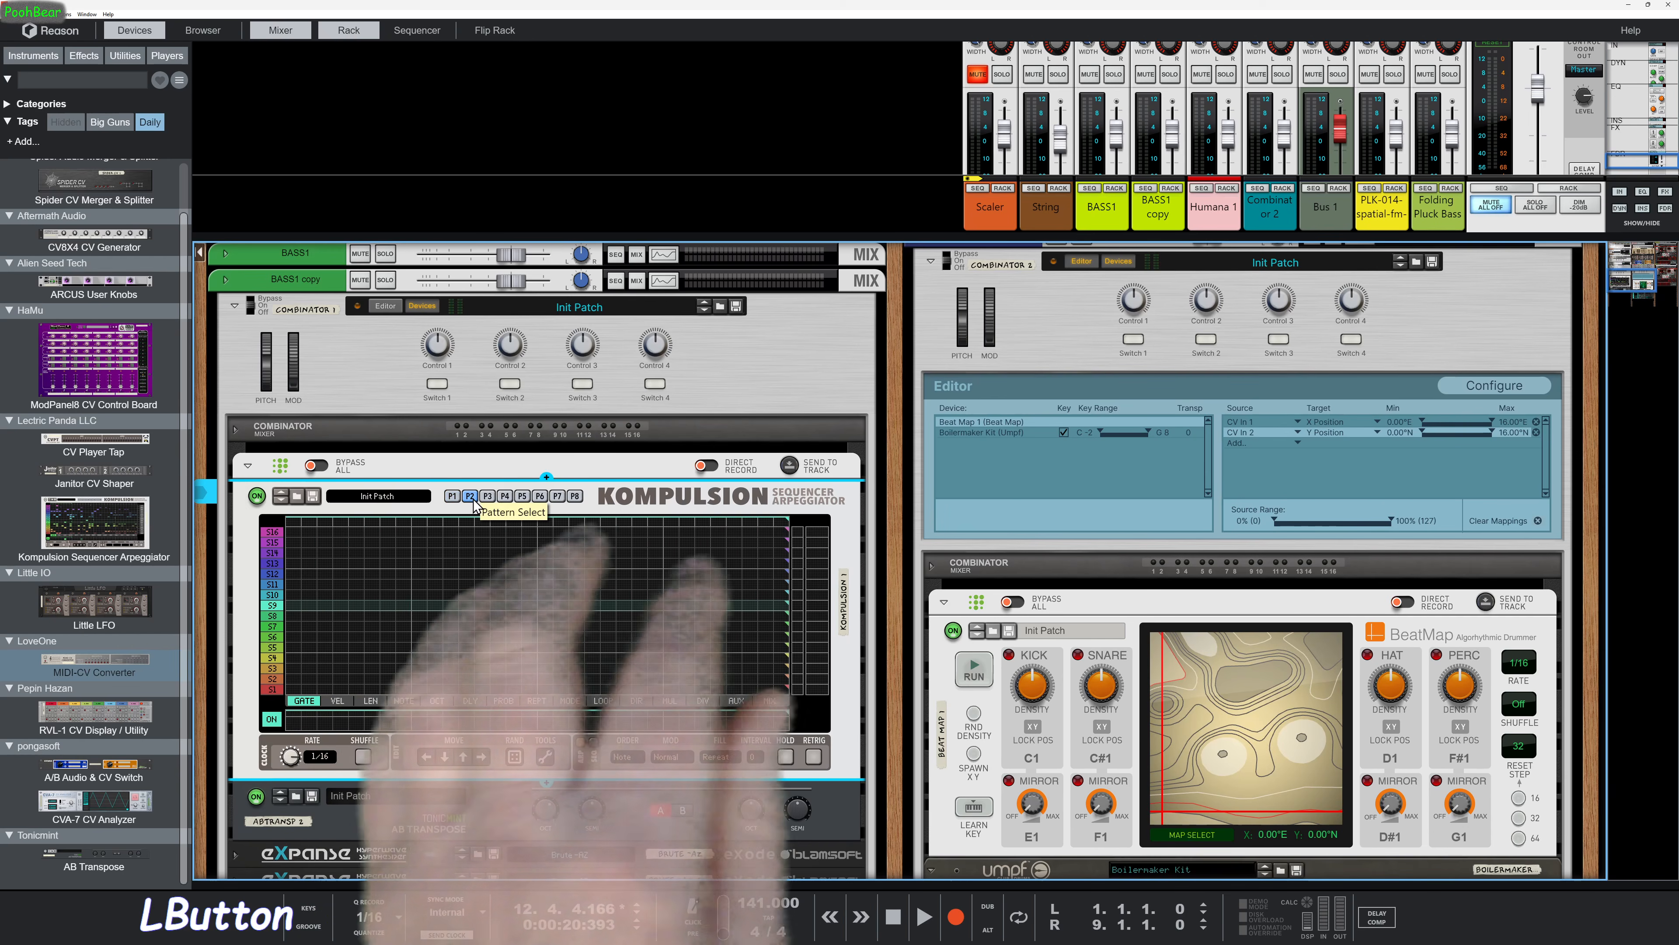
click(487, 497)
click(452, 497)
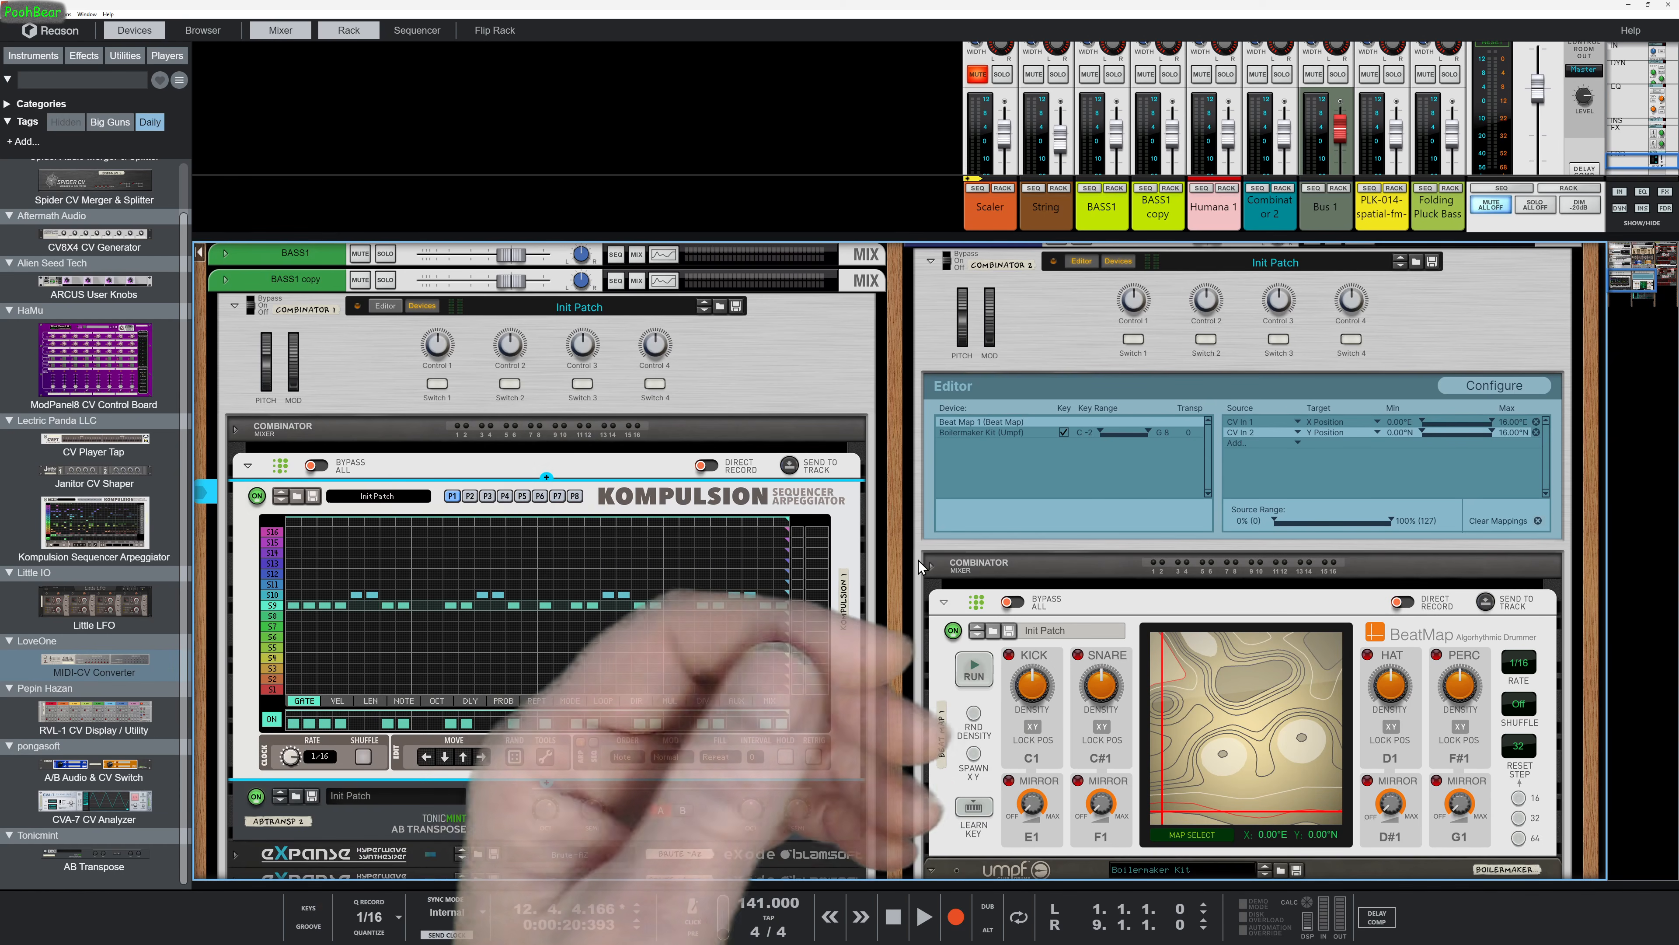
Audition the Scaler 3 channel unmuted and soloed during playback, stop, and return the channel to muted and unsoloed
scroll(916, 562, up, 6)
scroll(915, 563, up, 4)
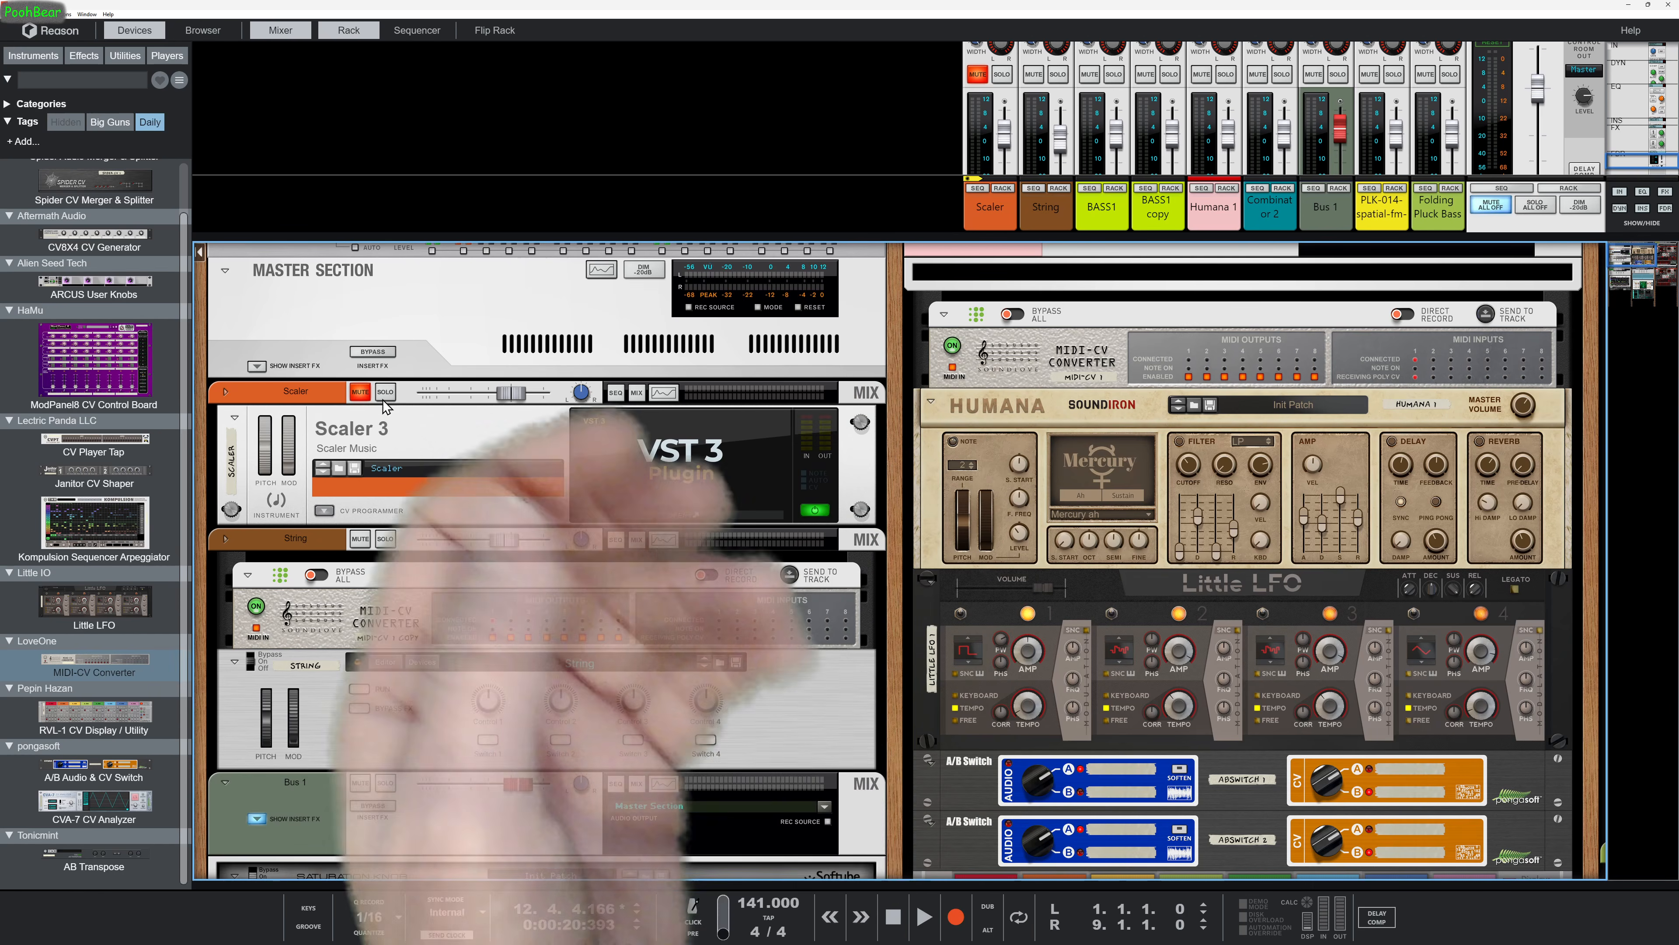
click(360, 392)
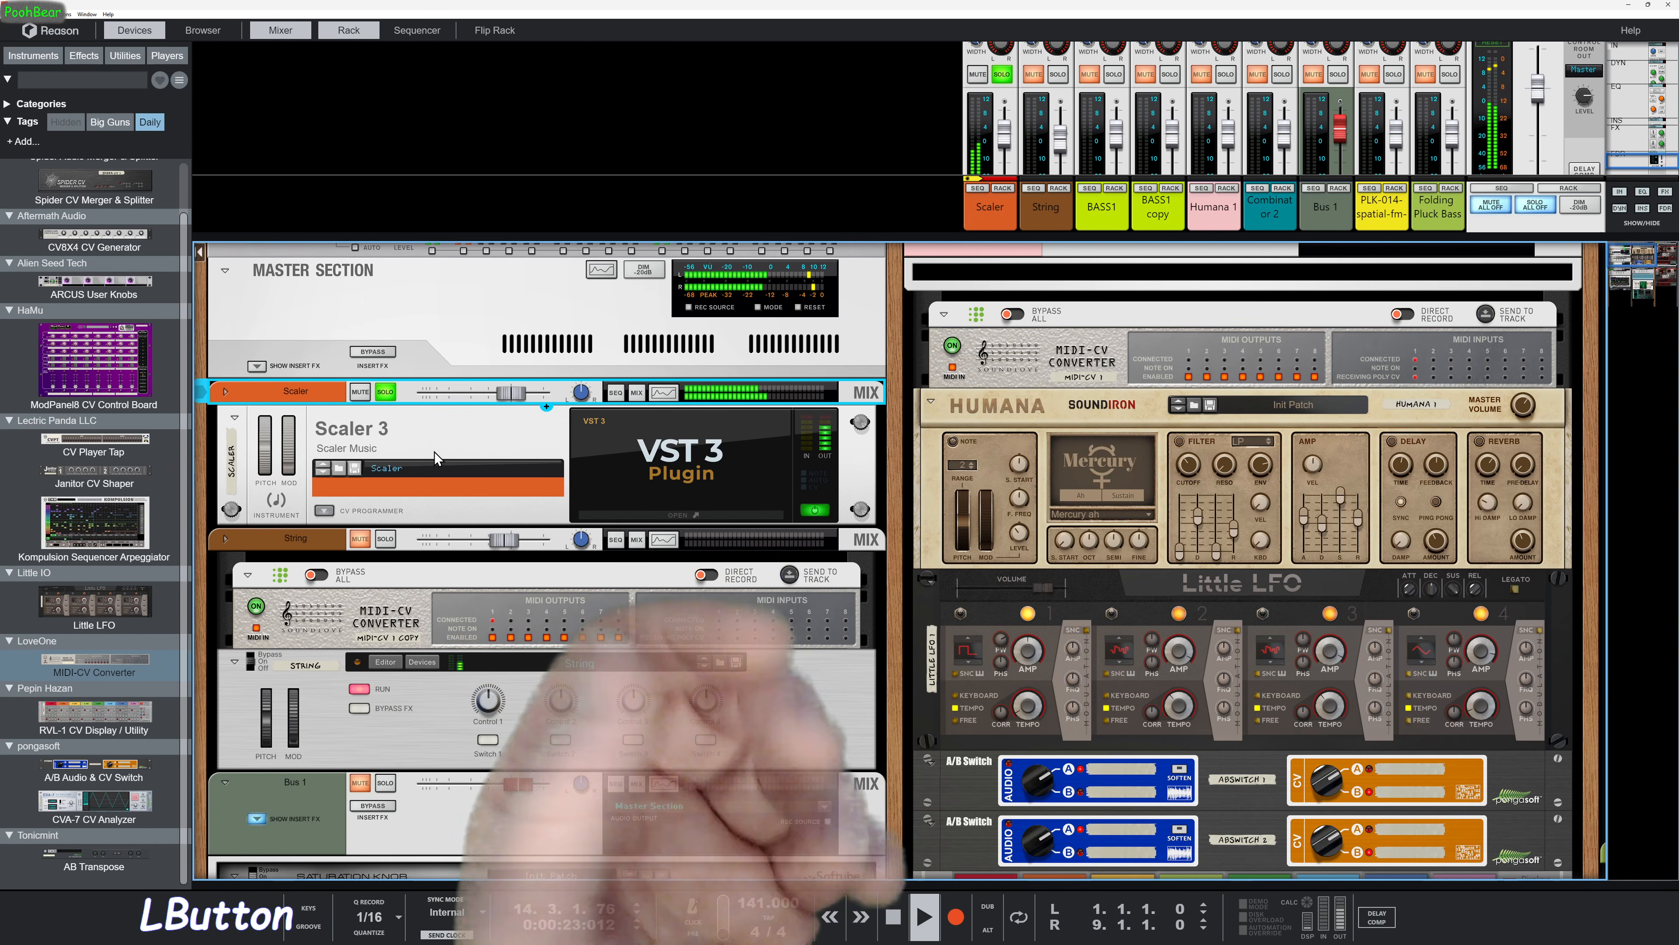
click(384, 392)
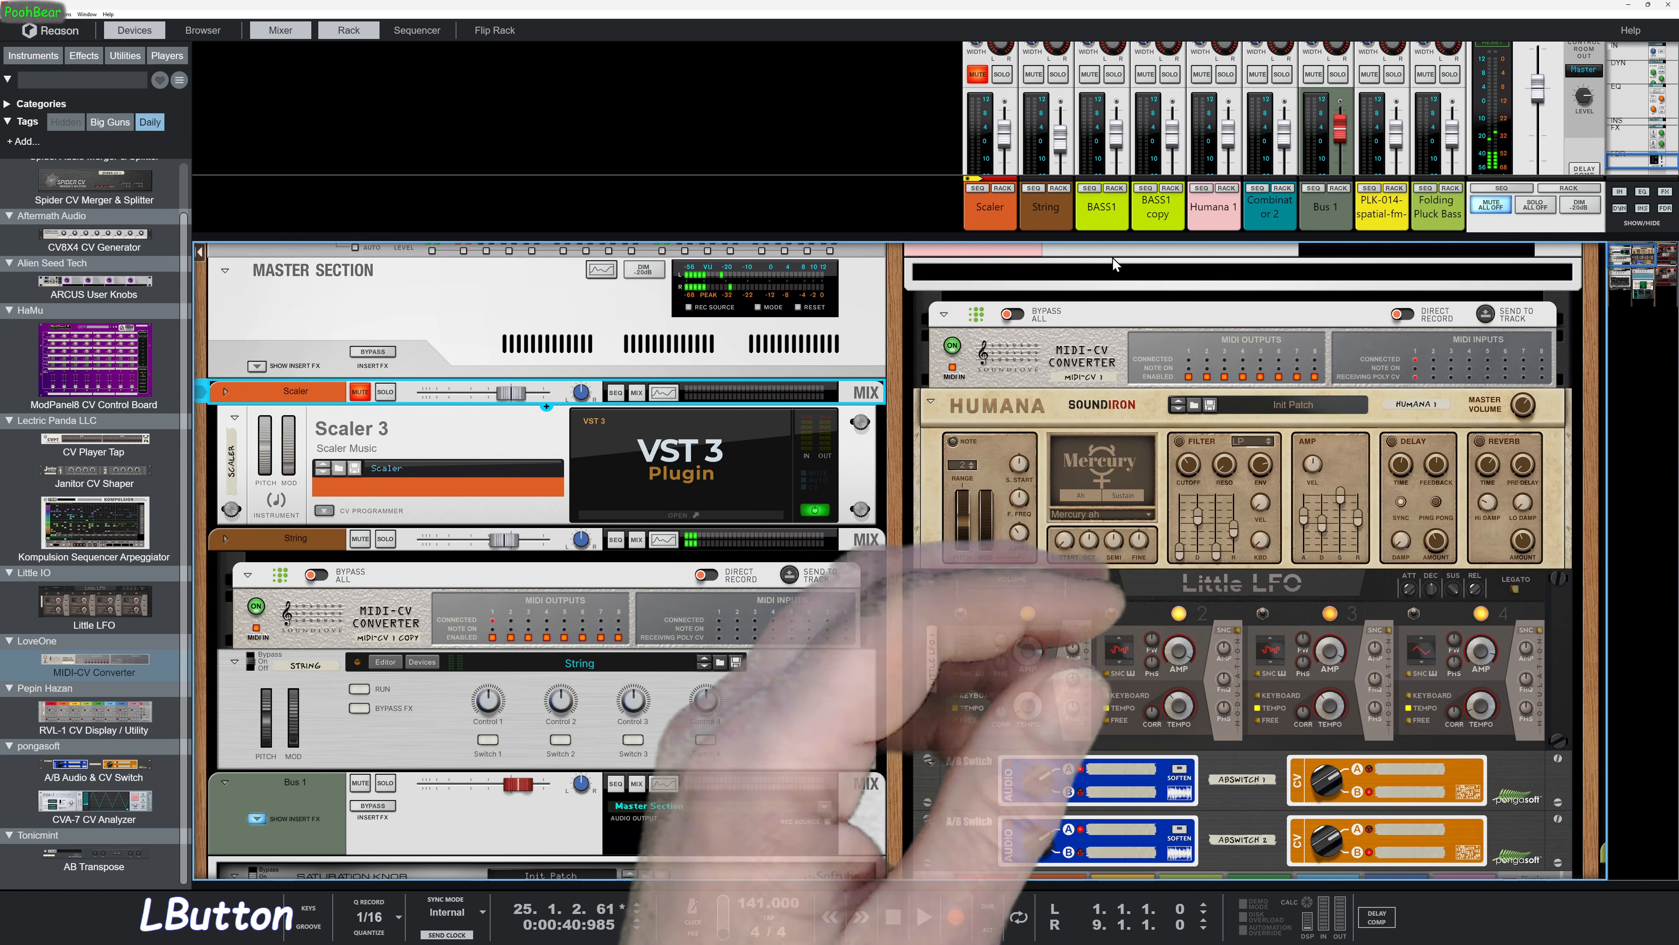
Enlarge the mixer area and look up the track-creation option for the Brute -AZ synthesiser below Kompulsion
mouse_move(976, 356)
mouse_down()
mouse_move(977, 424)
mouse_move(977, 342)
mouse_up()
scroll(977, 272, down, 2)
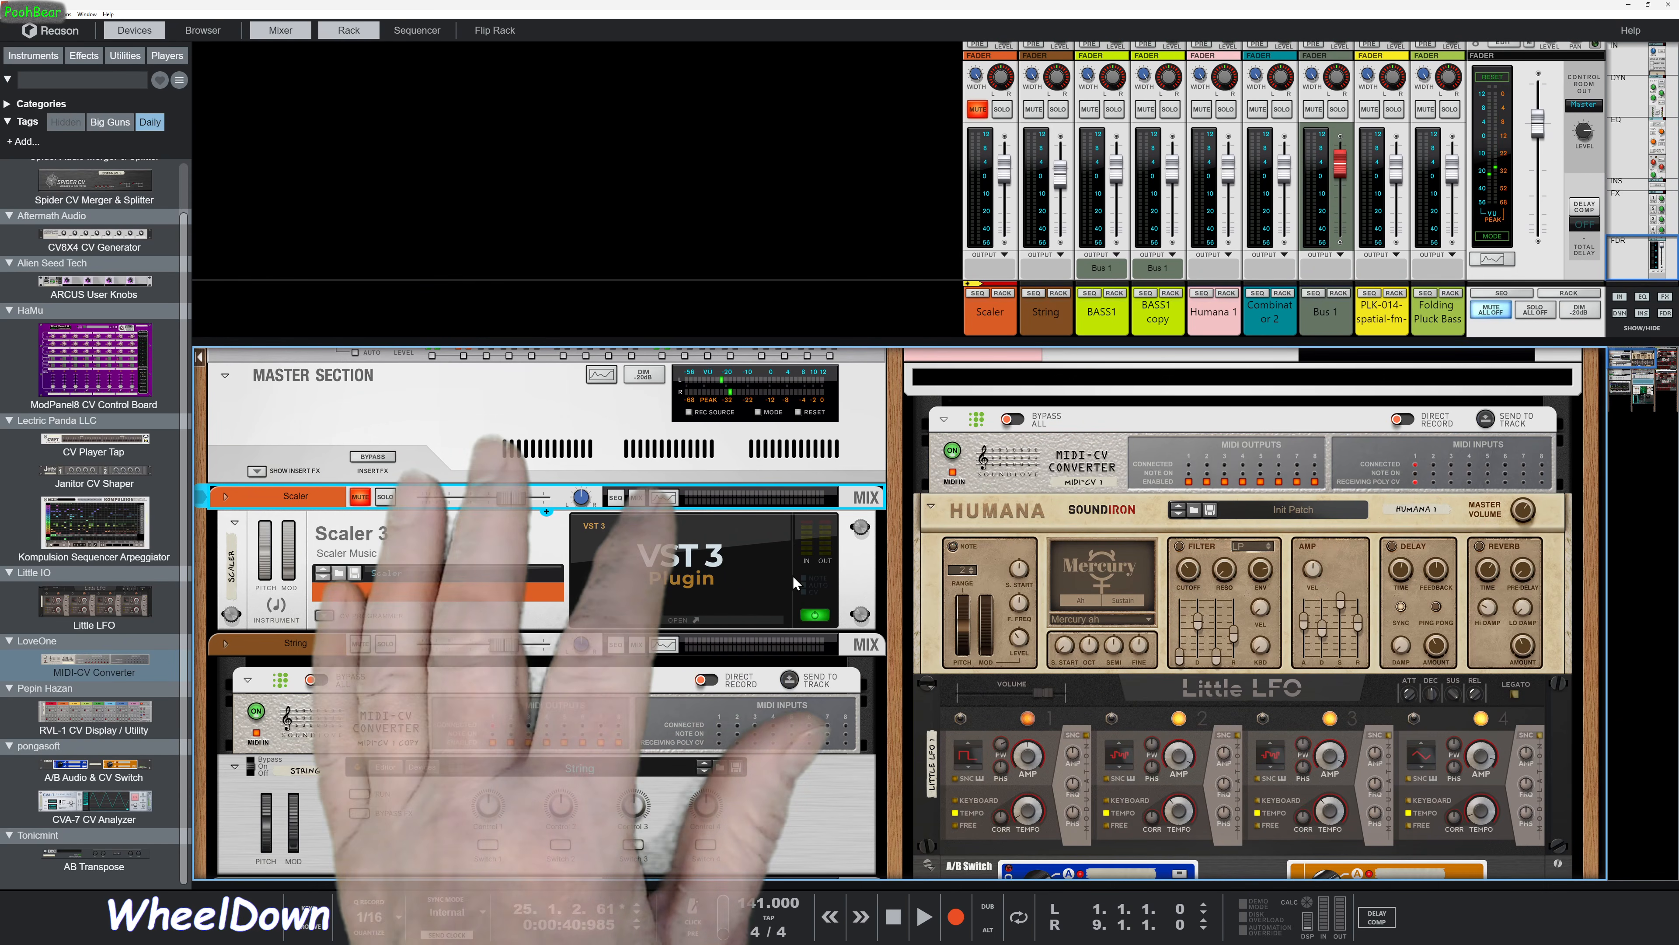
scroll(815, 644, down, 1)
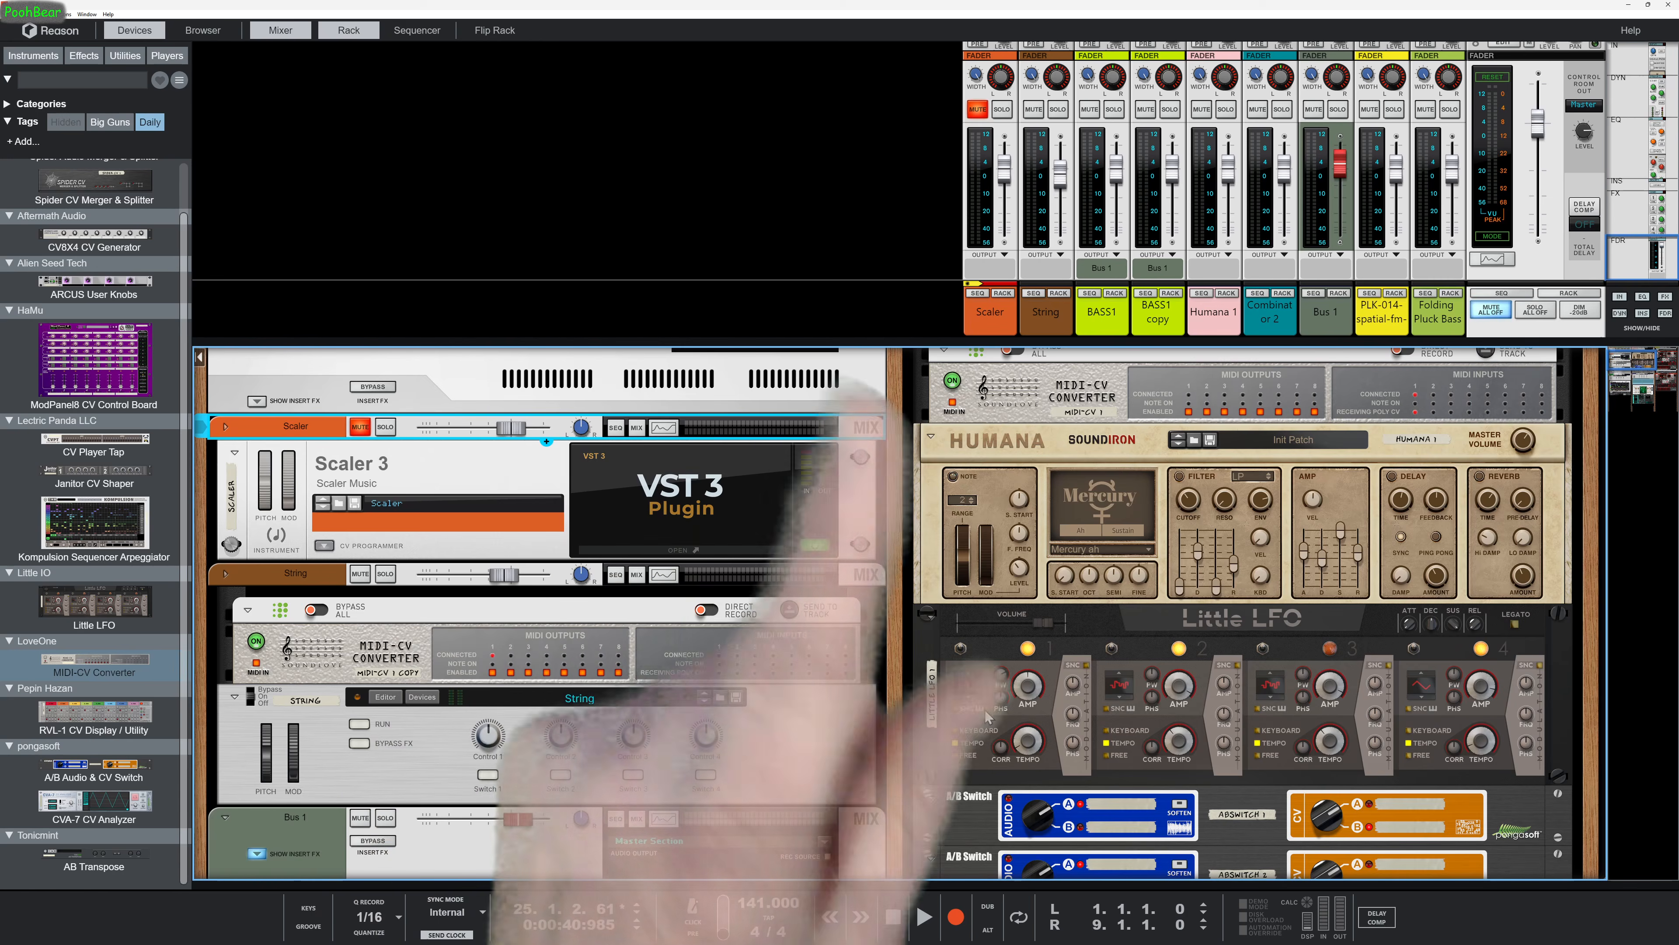
scroll(985, 710, down, 10)
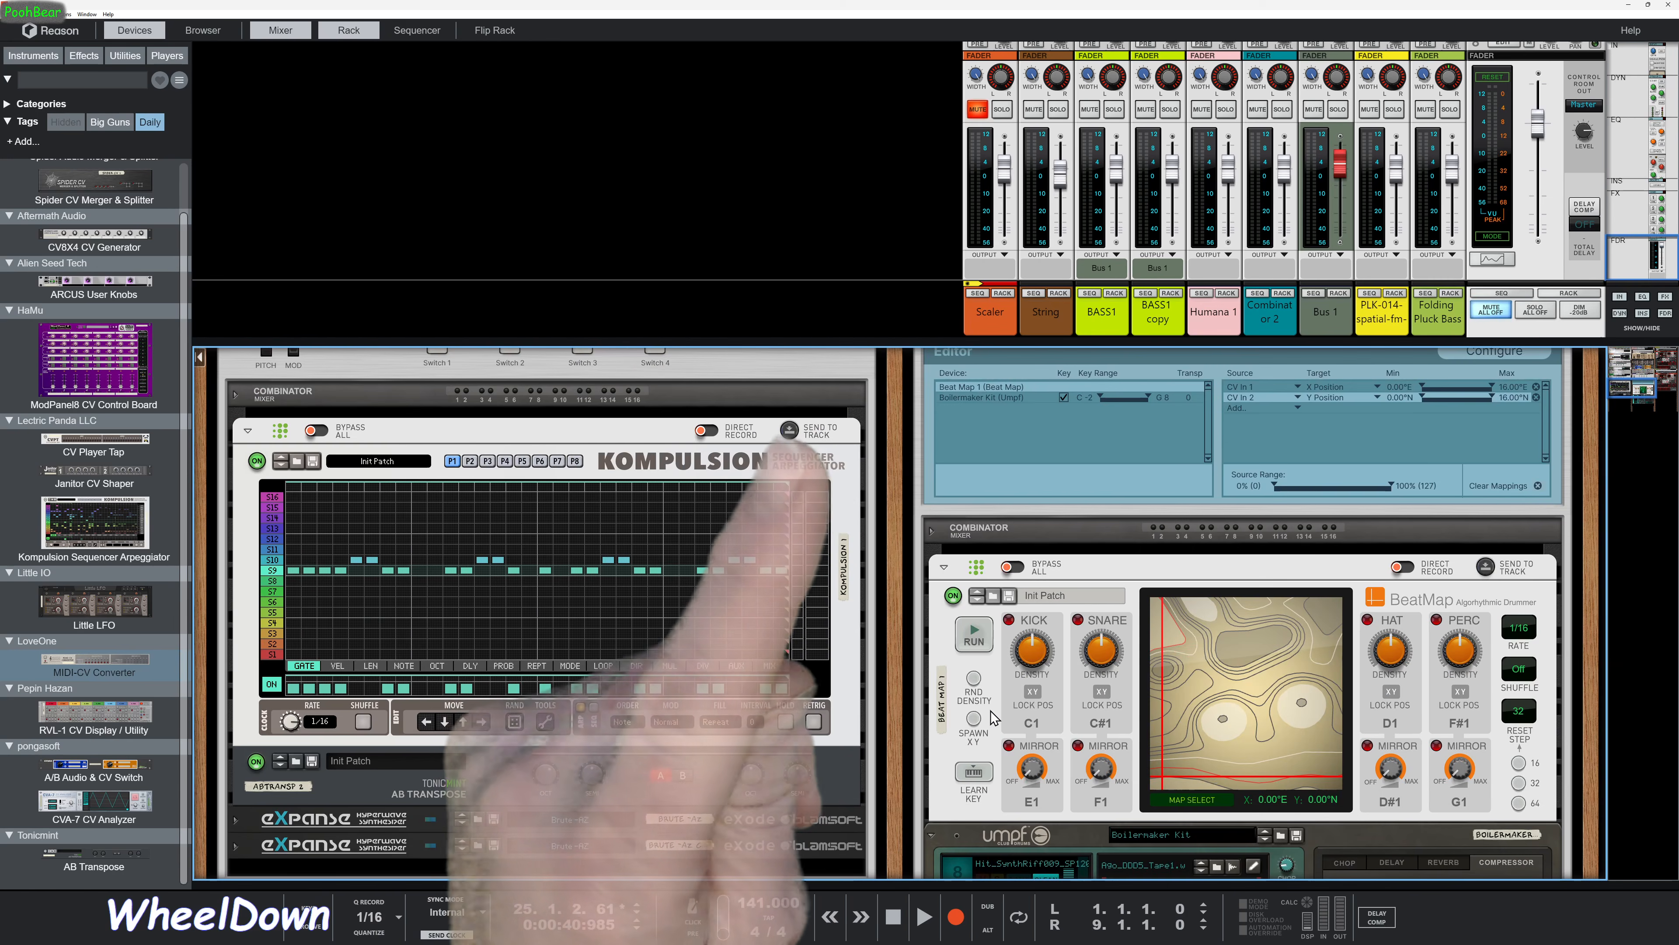
scroll(990, 711, down, 3)
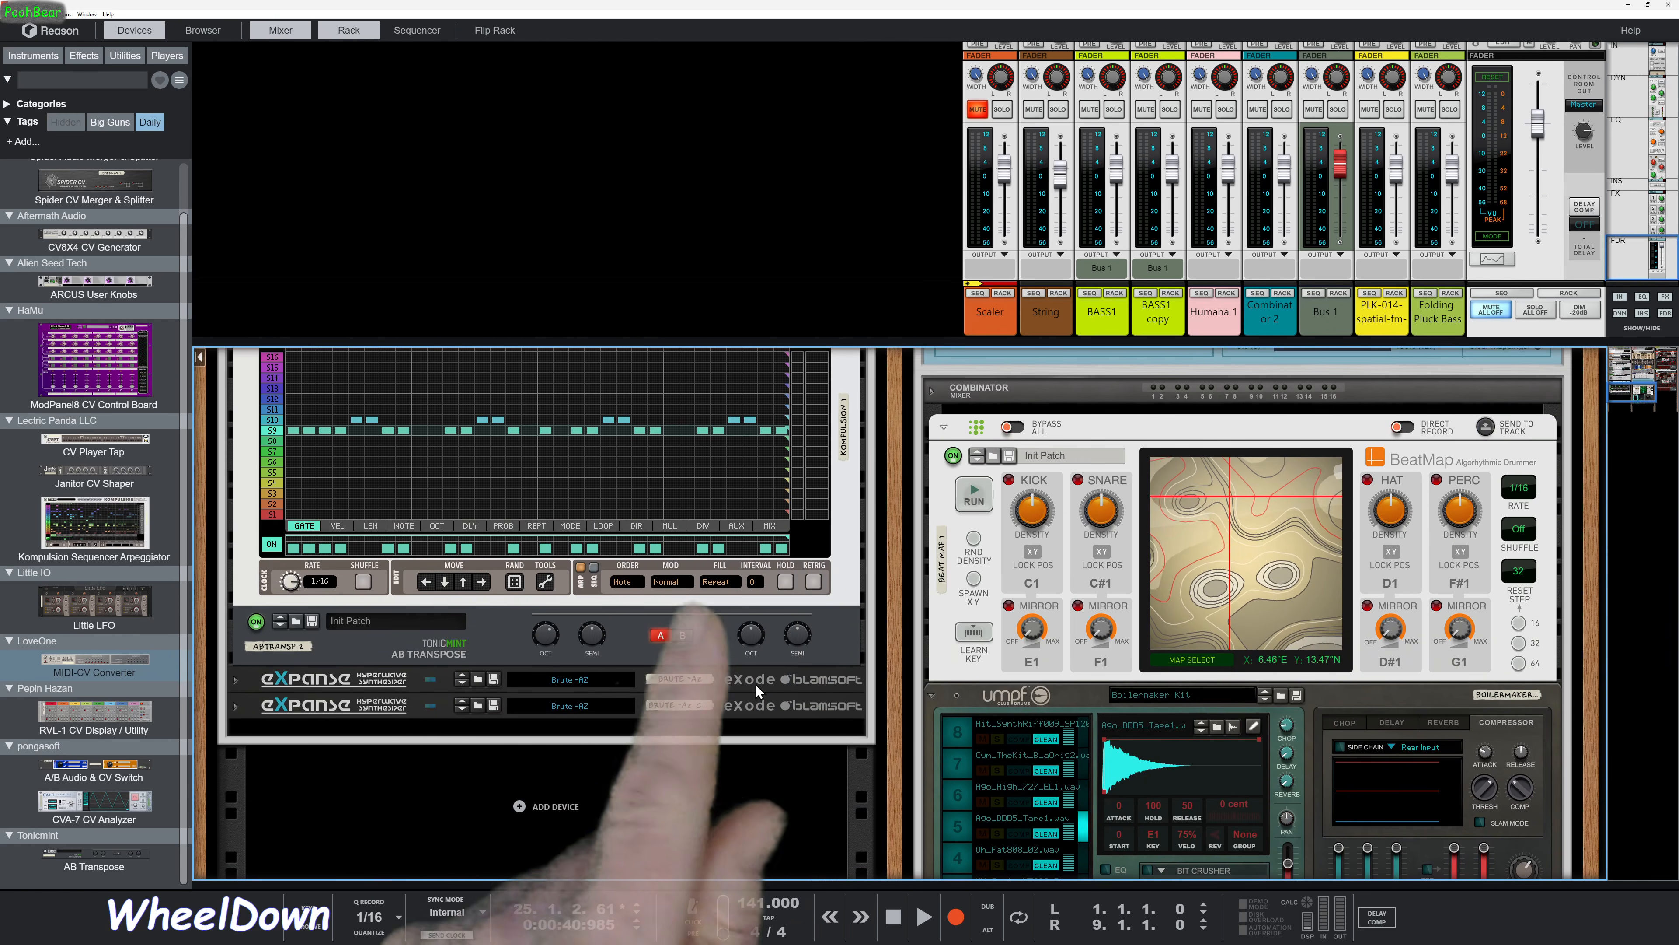
click(759, 681)
right_click(758, 681)
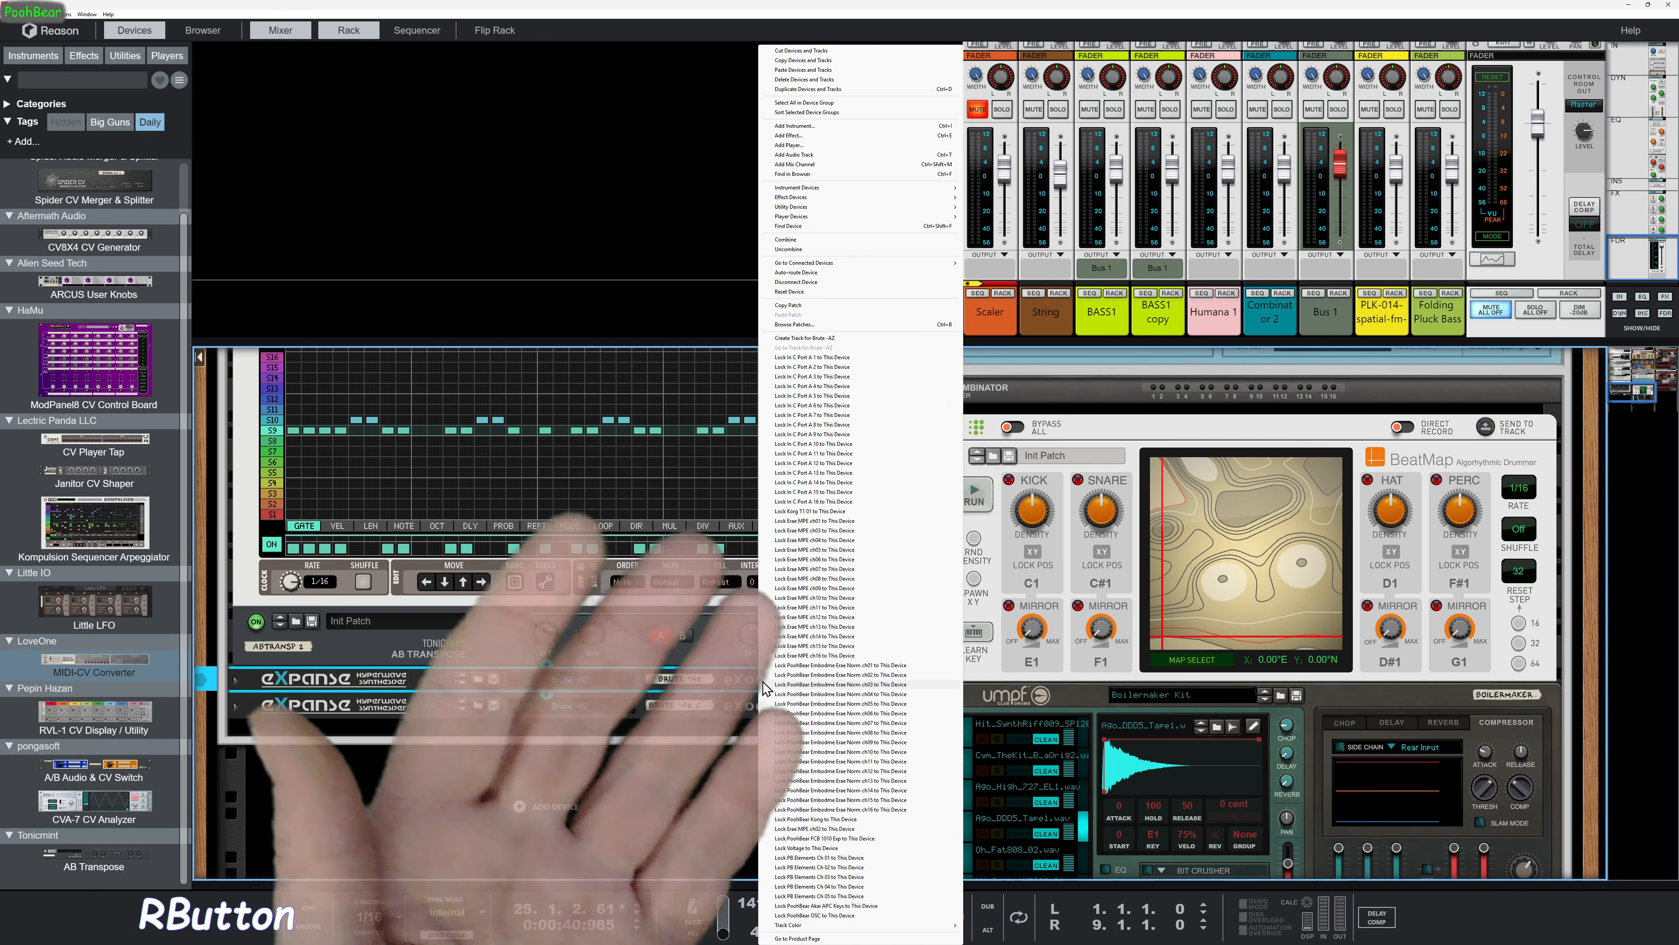
click(739, 681)
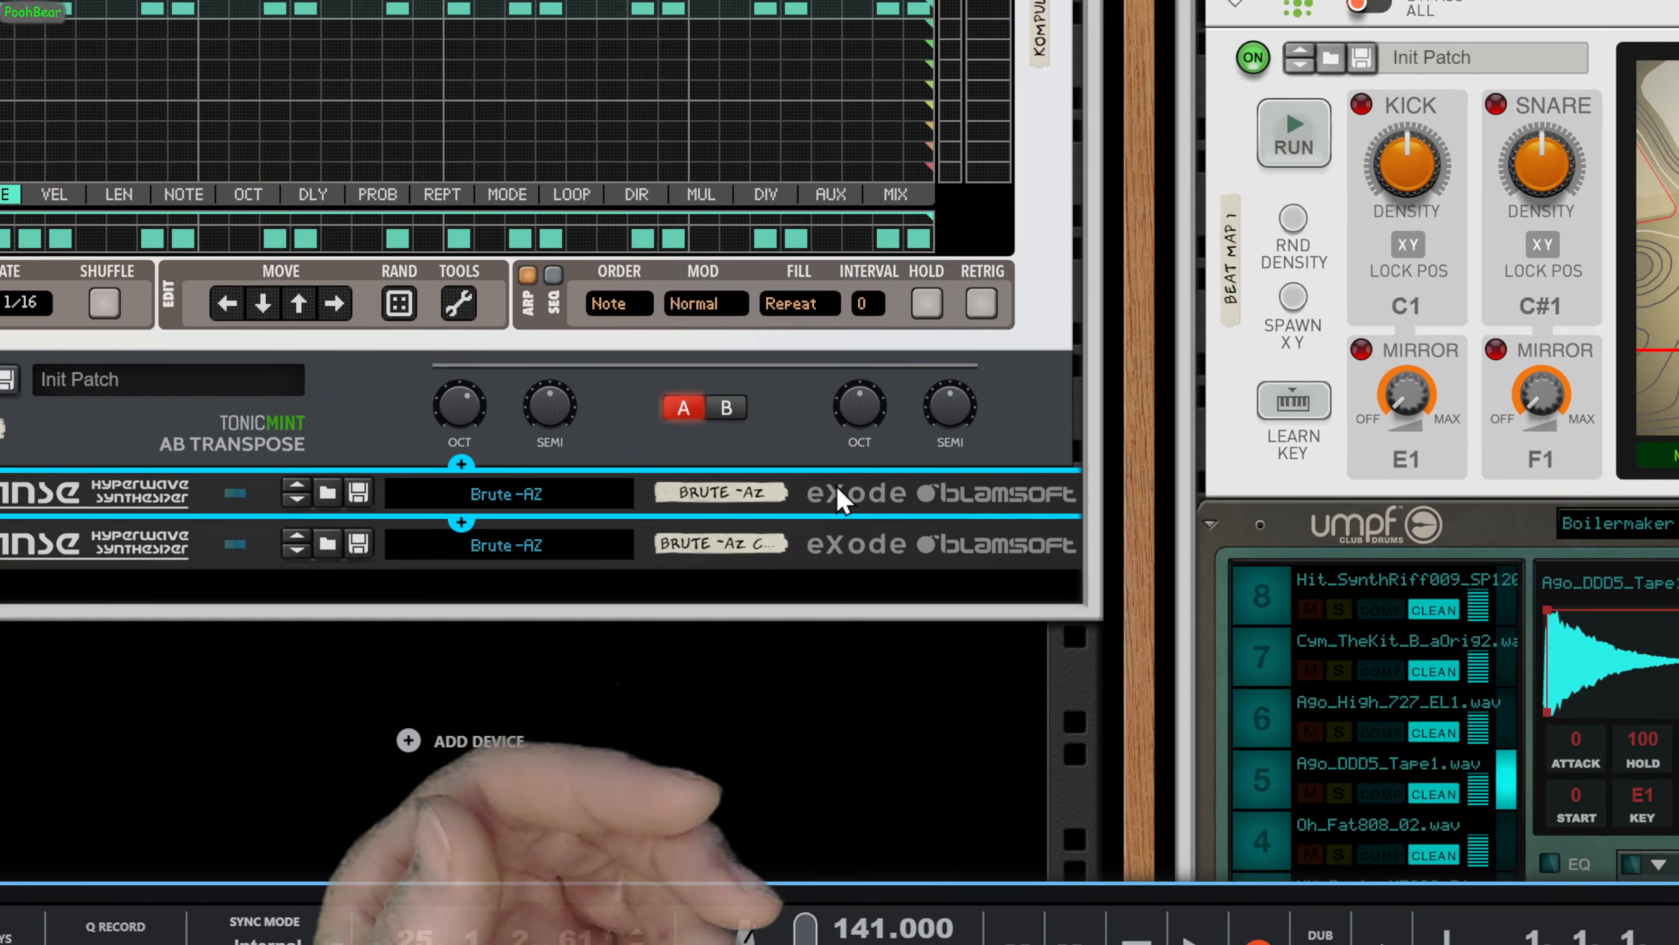
right_click(770, 622)
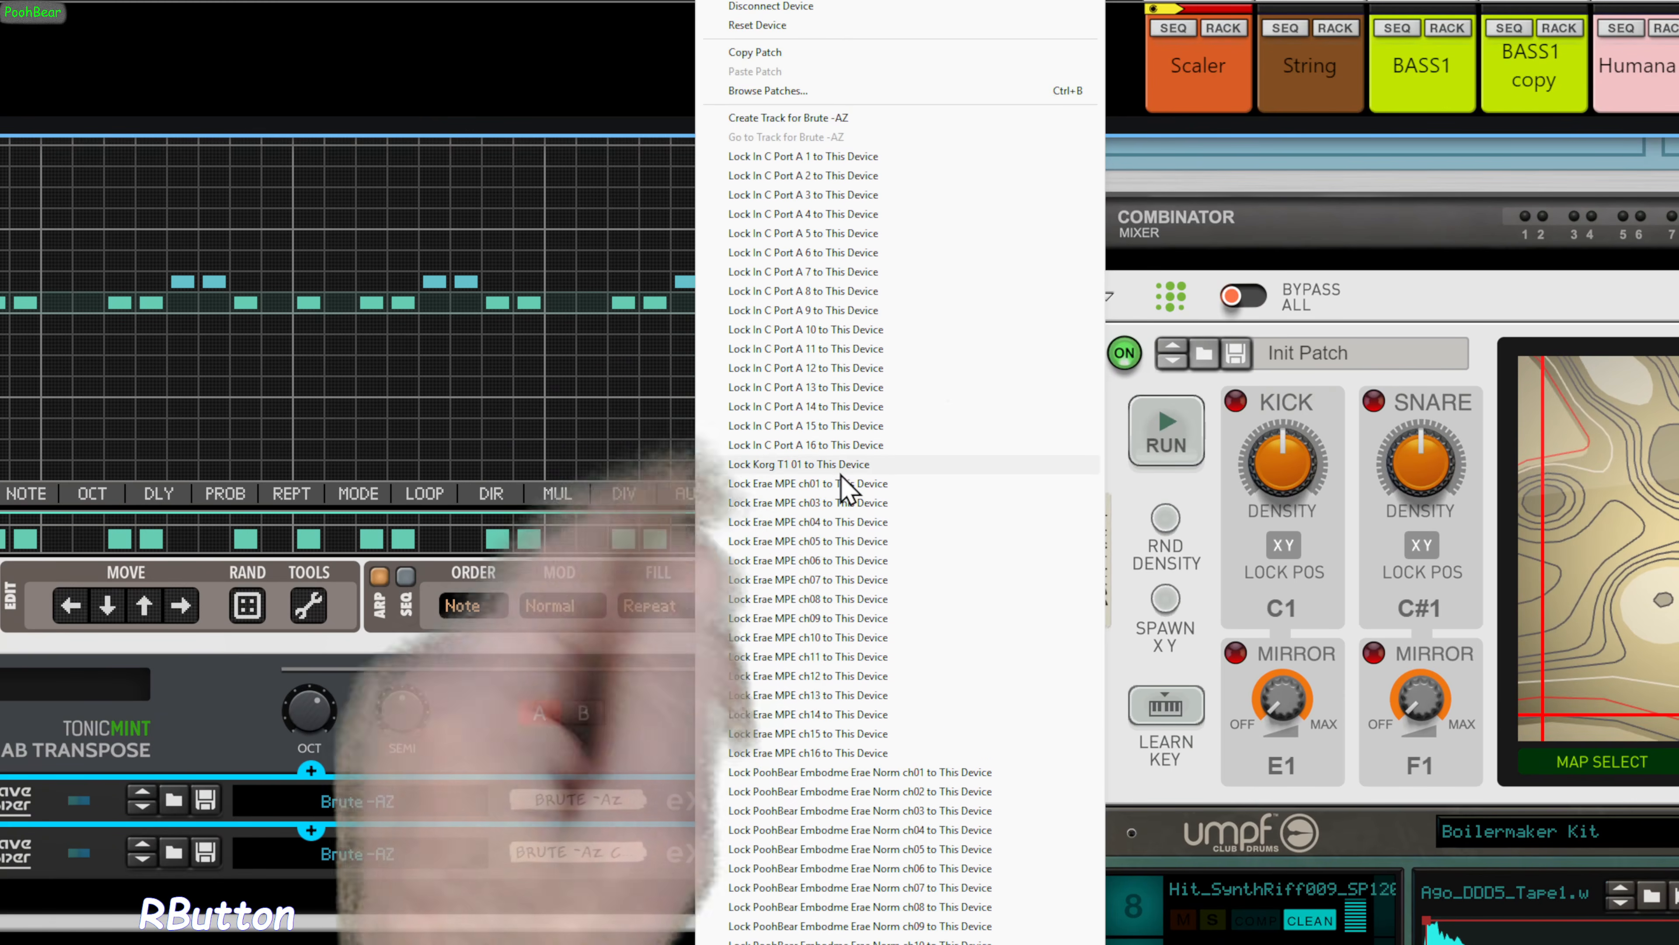
click(825, 398)
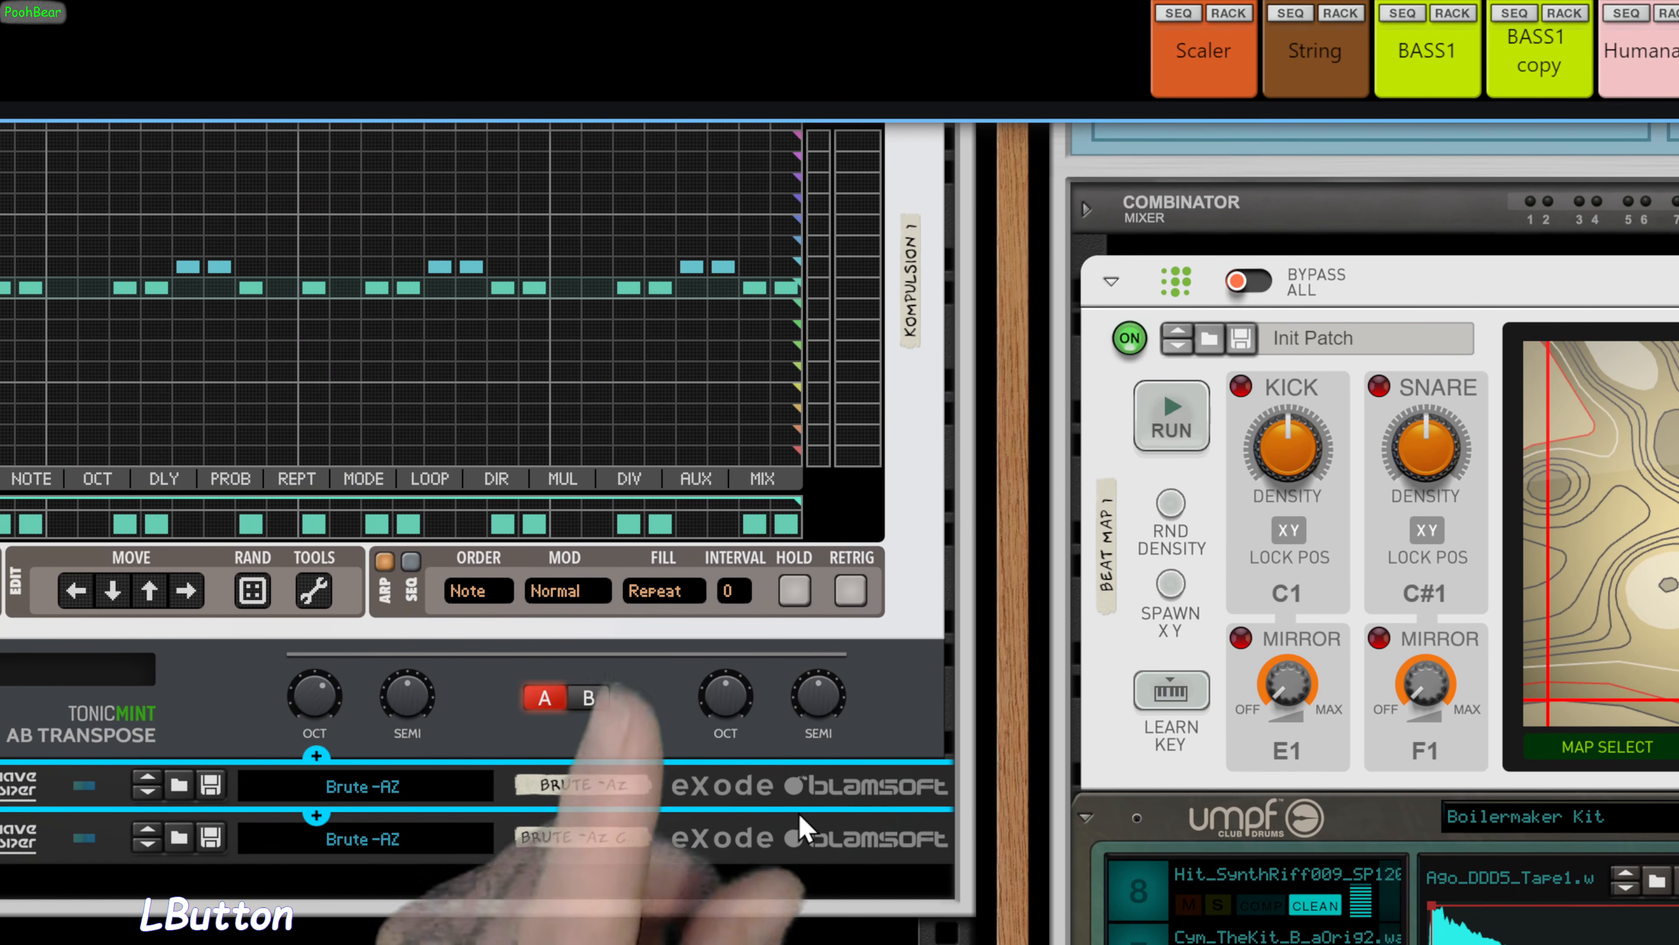
Enable Direct Record on the BeatMap and Kompulsion players and reveal the sequencer's track list
click(1122, 821)
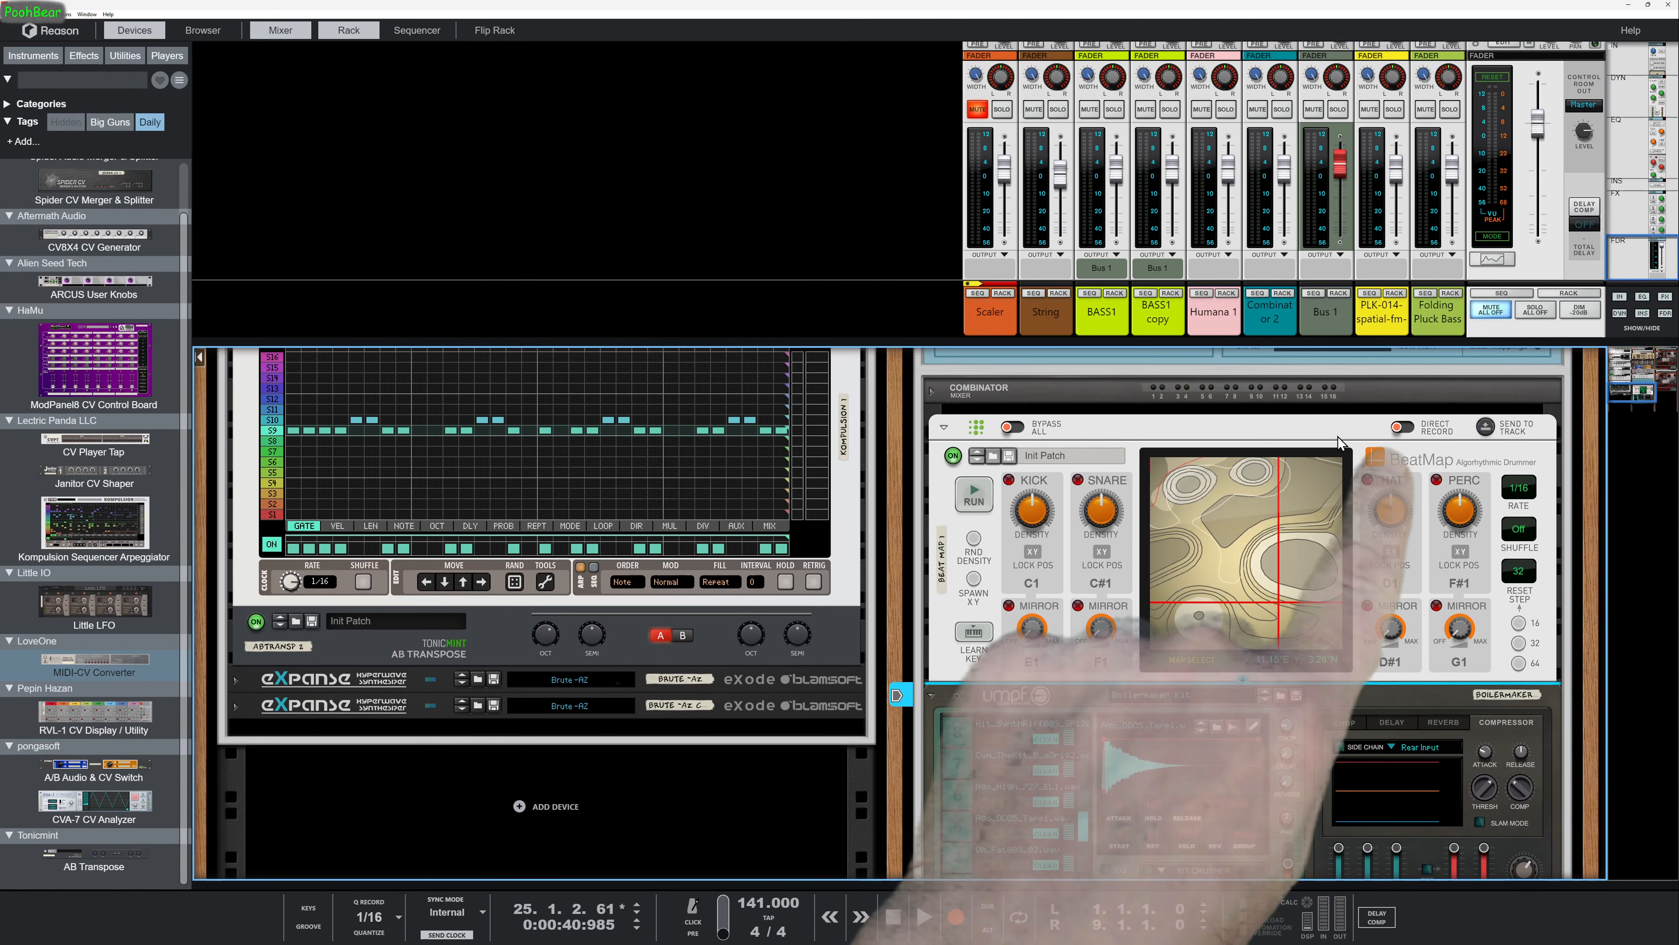
scroll(770, 541, up, 3)
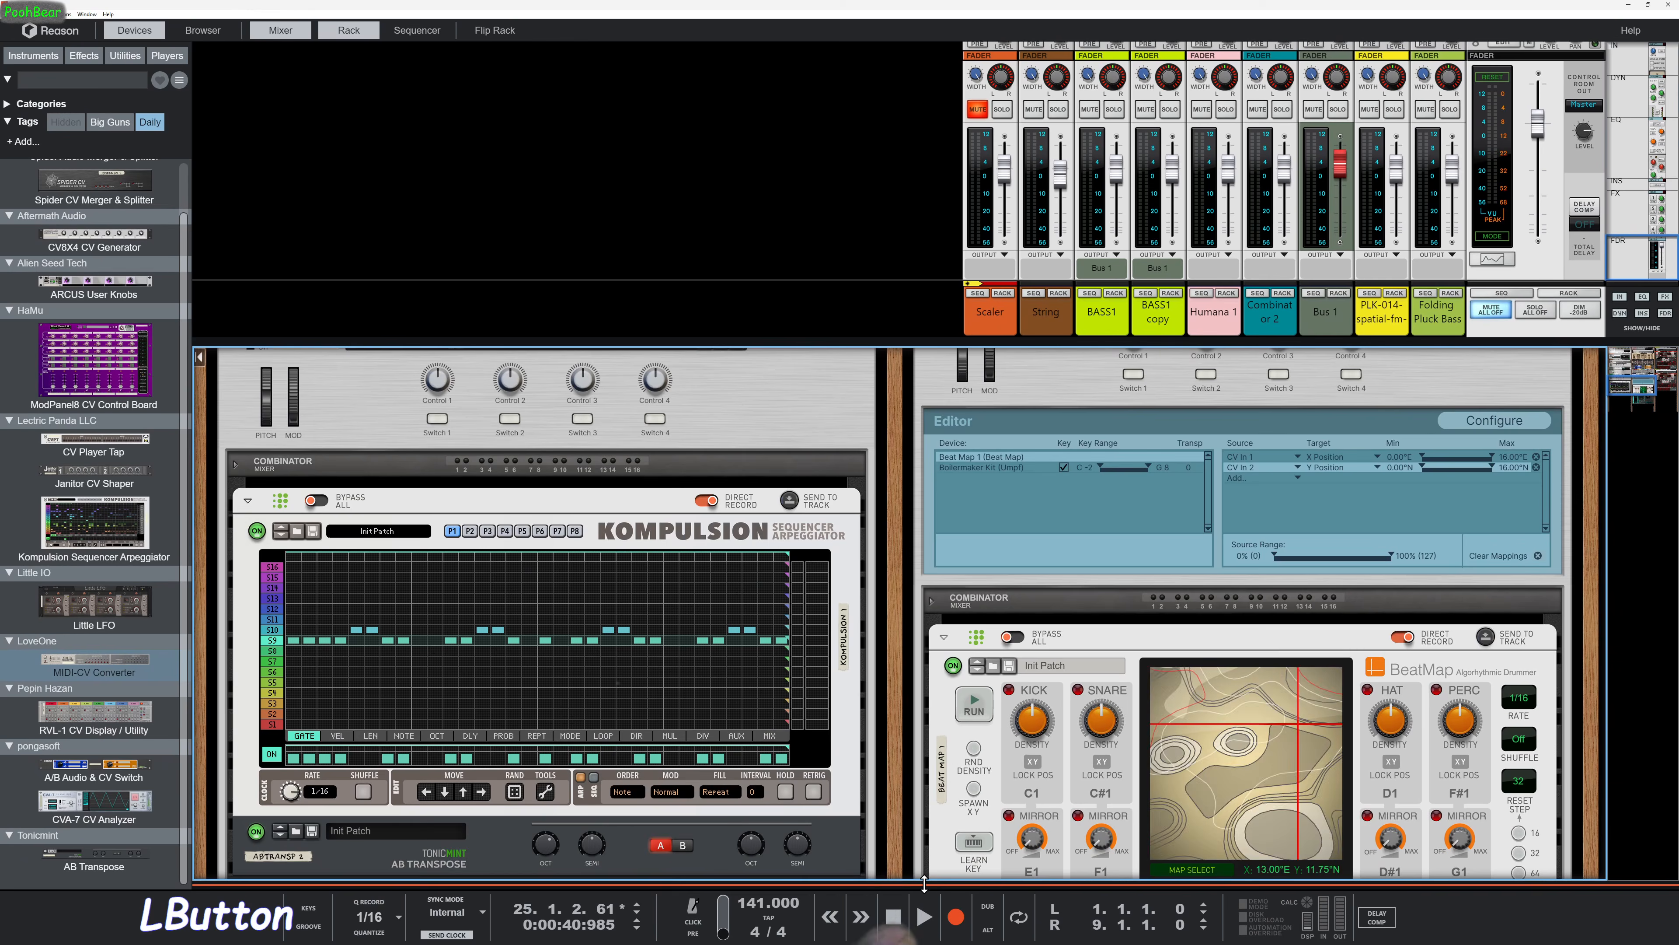
drag(924, 883, 914, 170)
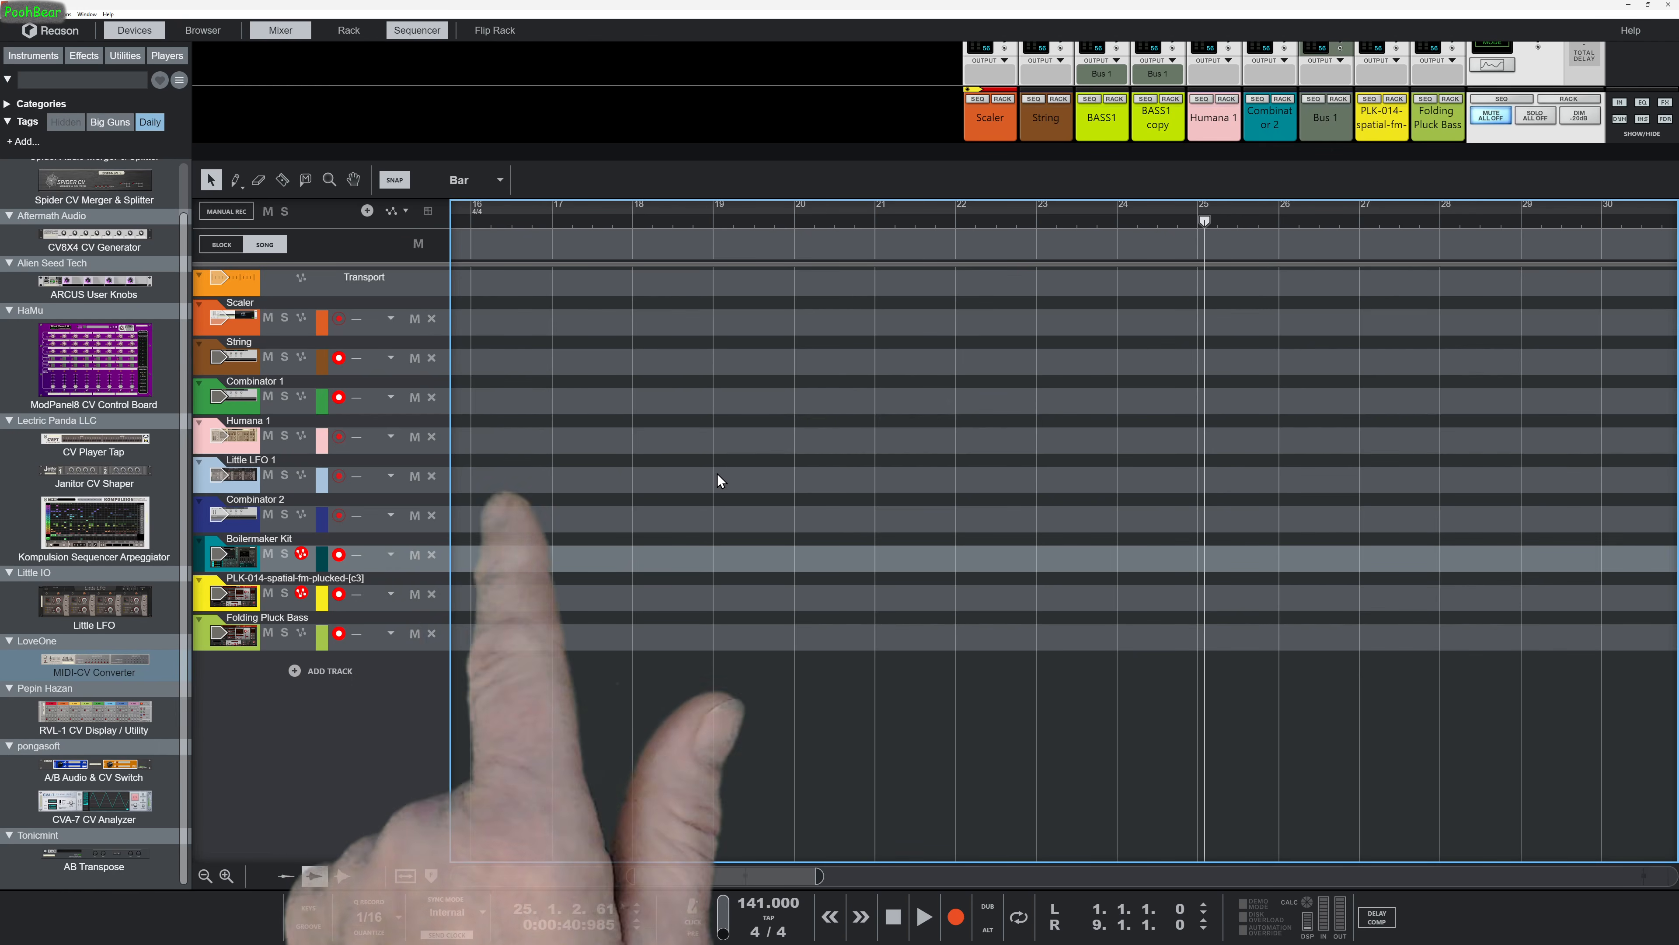
Show the rack above the sequencer, create a track for the Brute -AZ synthesiser, and select the Boilermaker Kit to check its track
drag(720, 162, 668, 716)
click(270, 696)
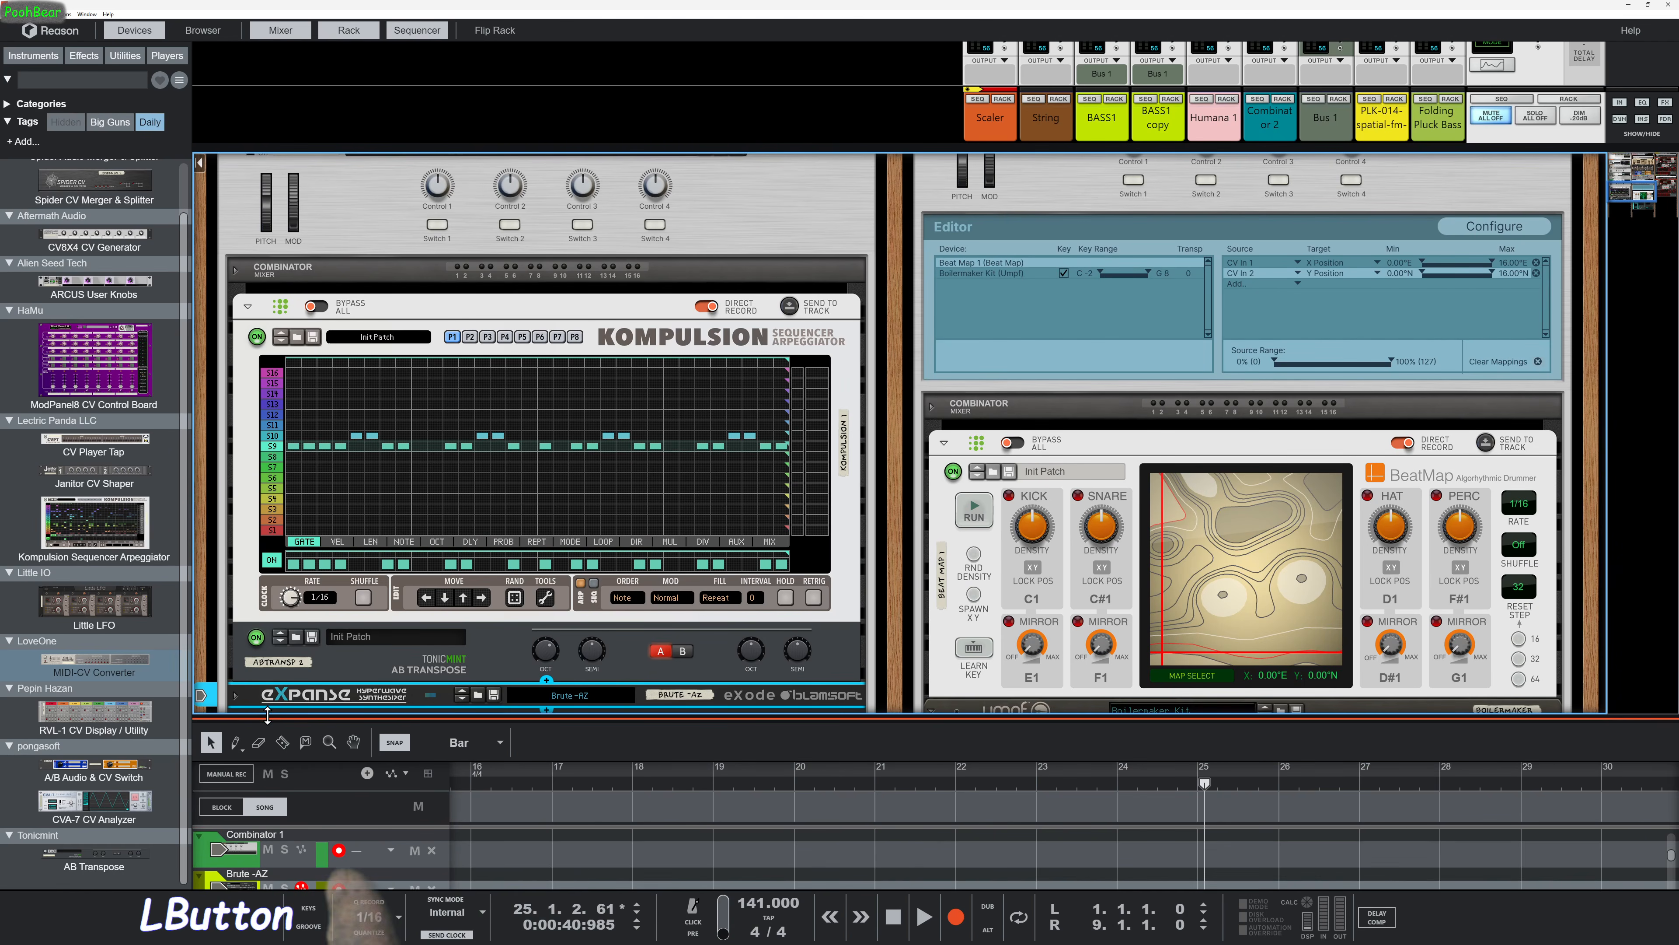
scroll(998, 595, down, 3)
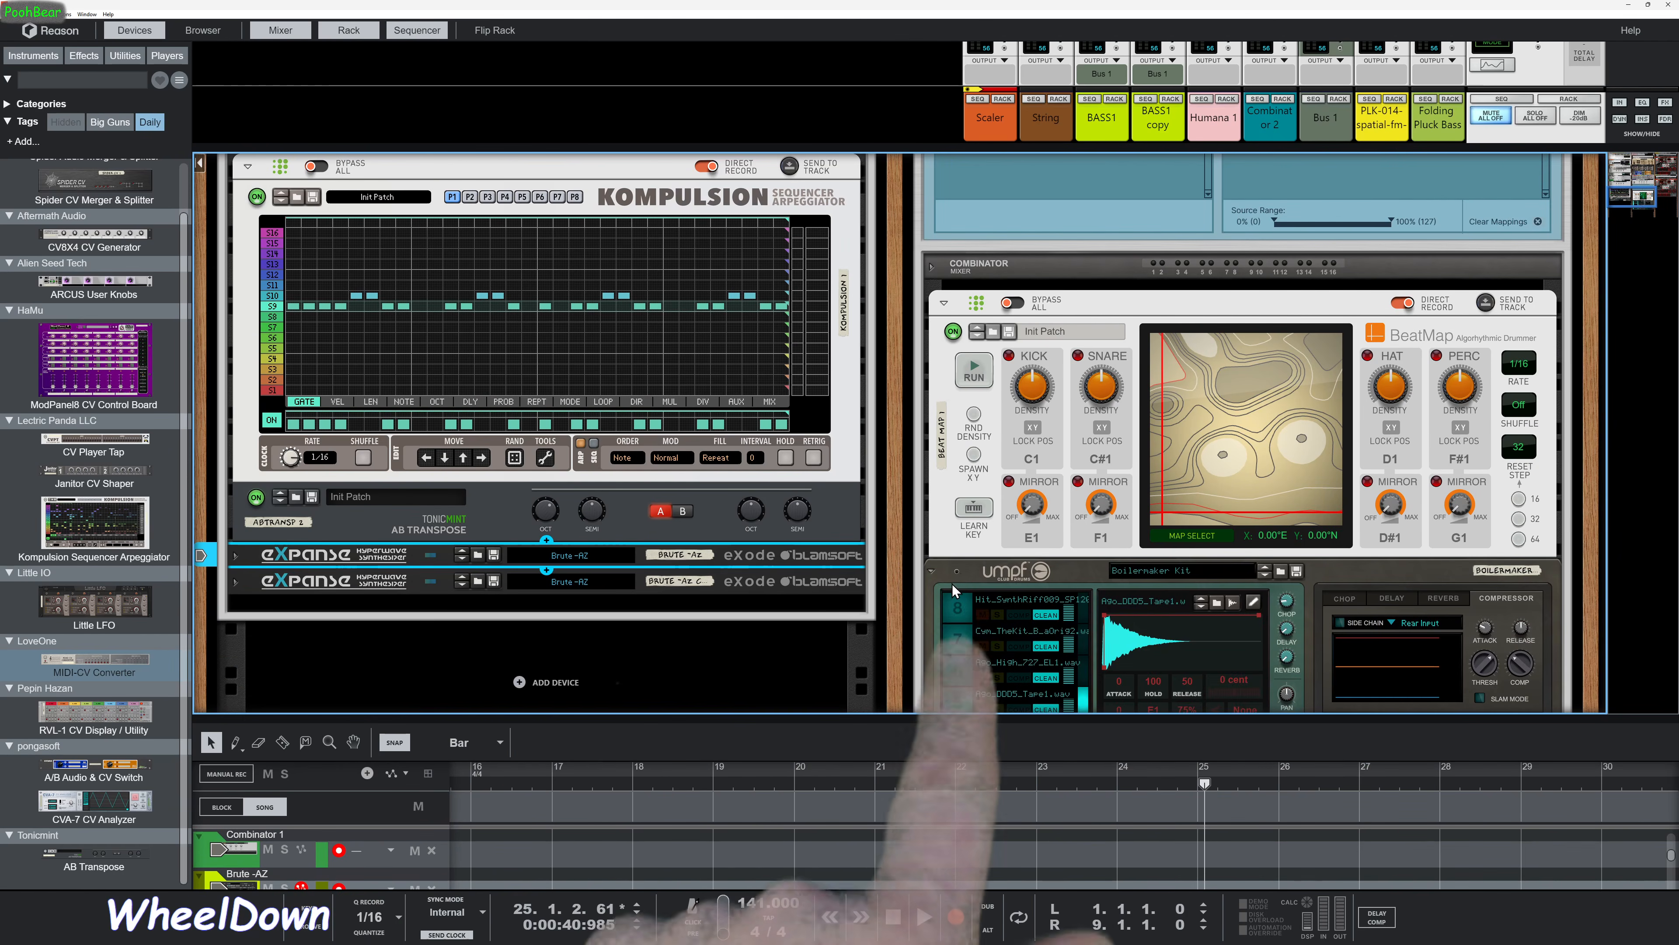
click(929, 569)
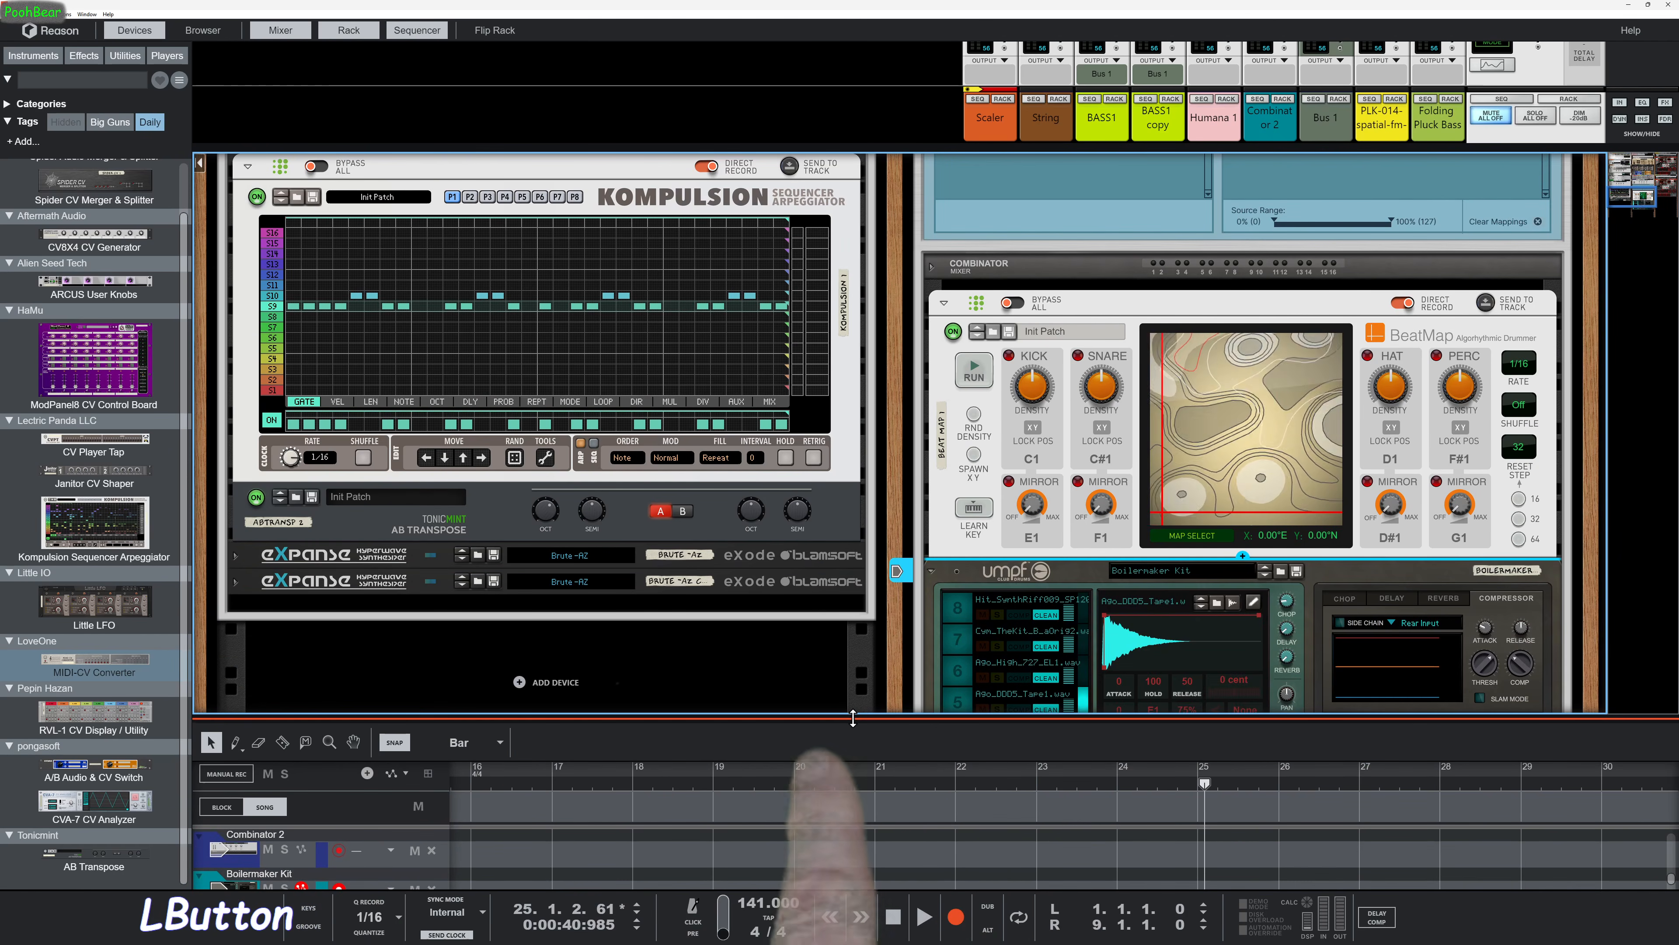
Enlarge the sequencer, return to the song start, and record the armed tracks for about eight bars
drag(898, 719, 897, 106)
click(848, 282)
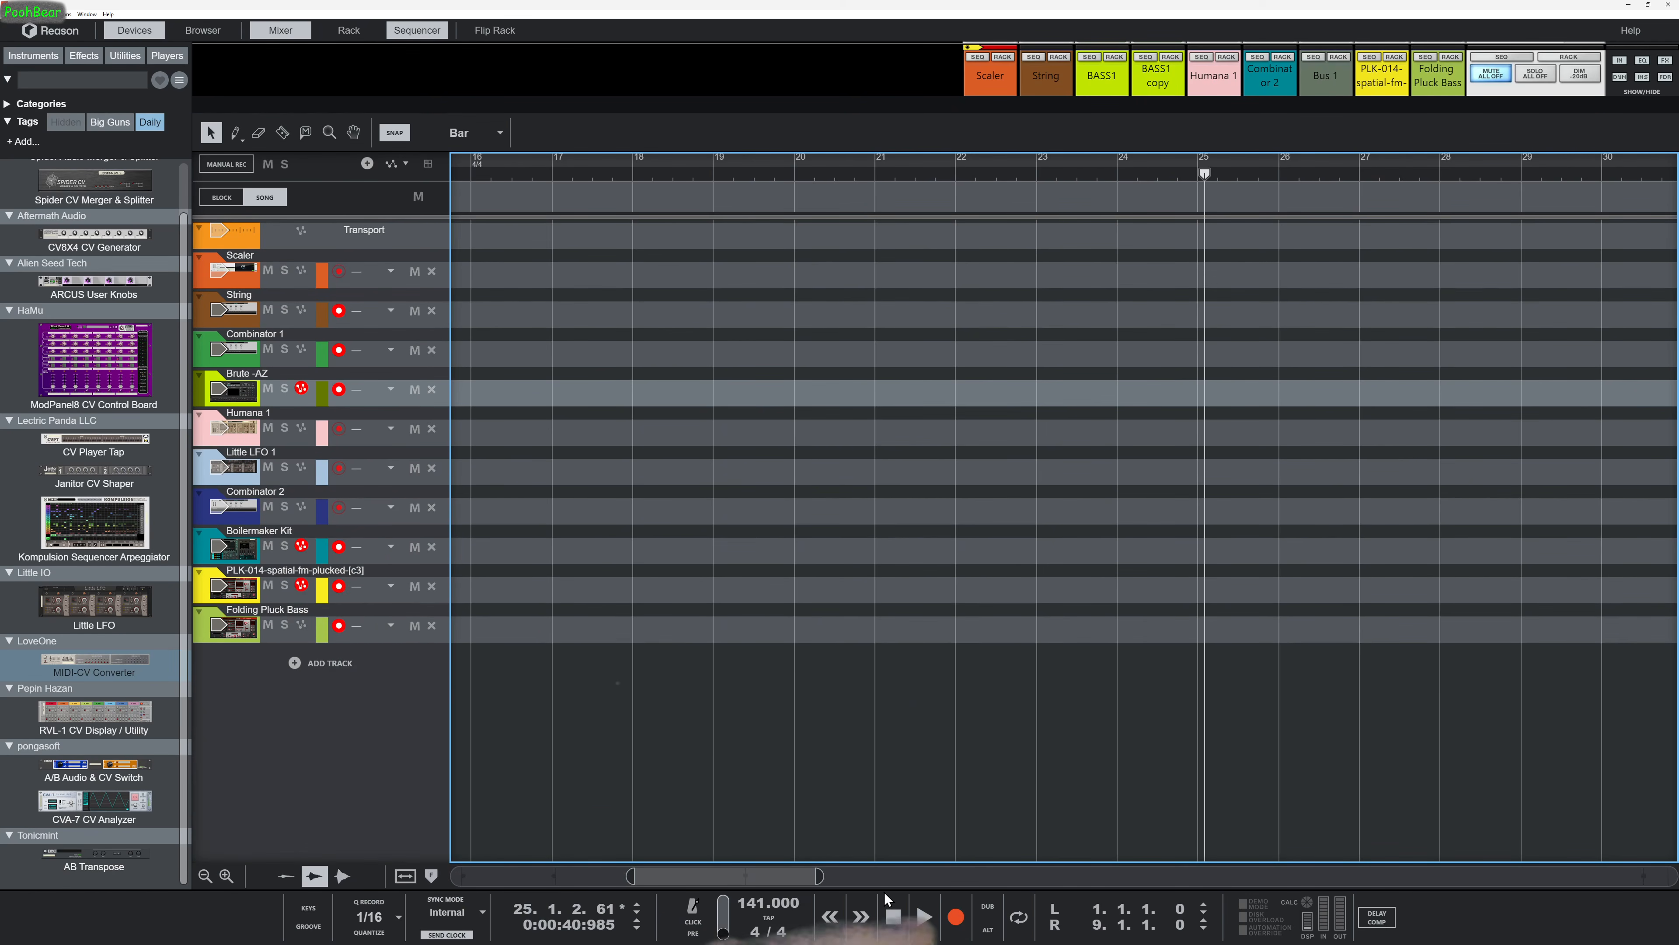
click(894, 917)
double_click(894, 916)
click(962, 925)
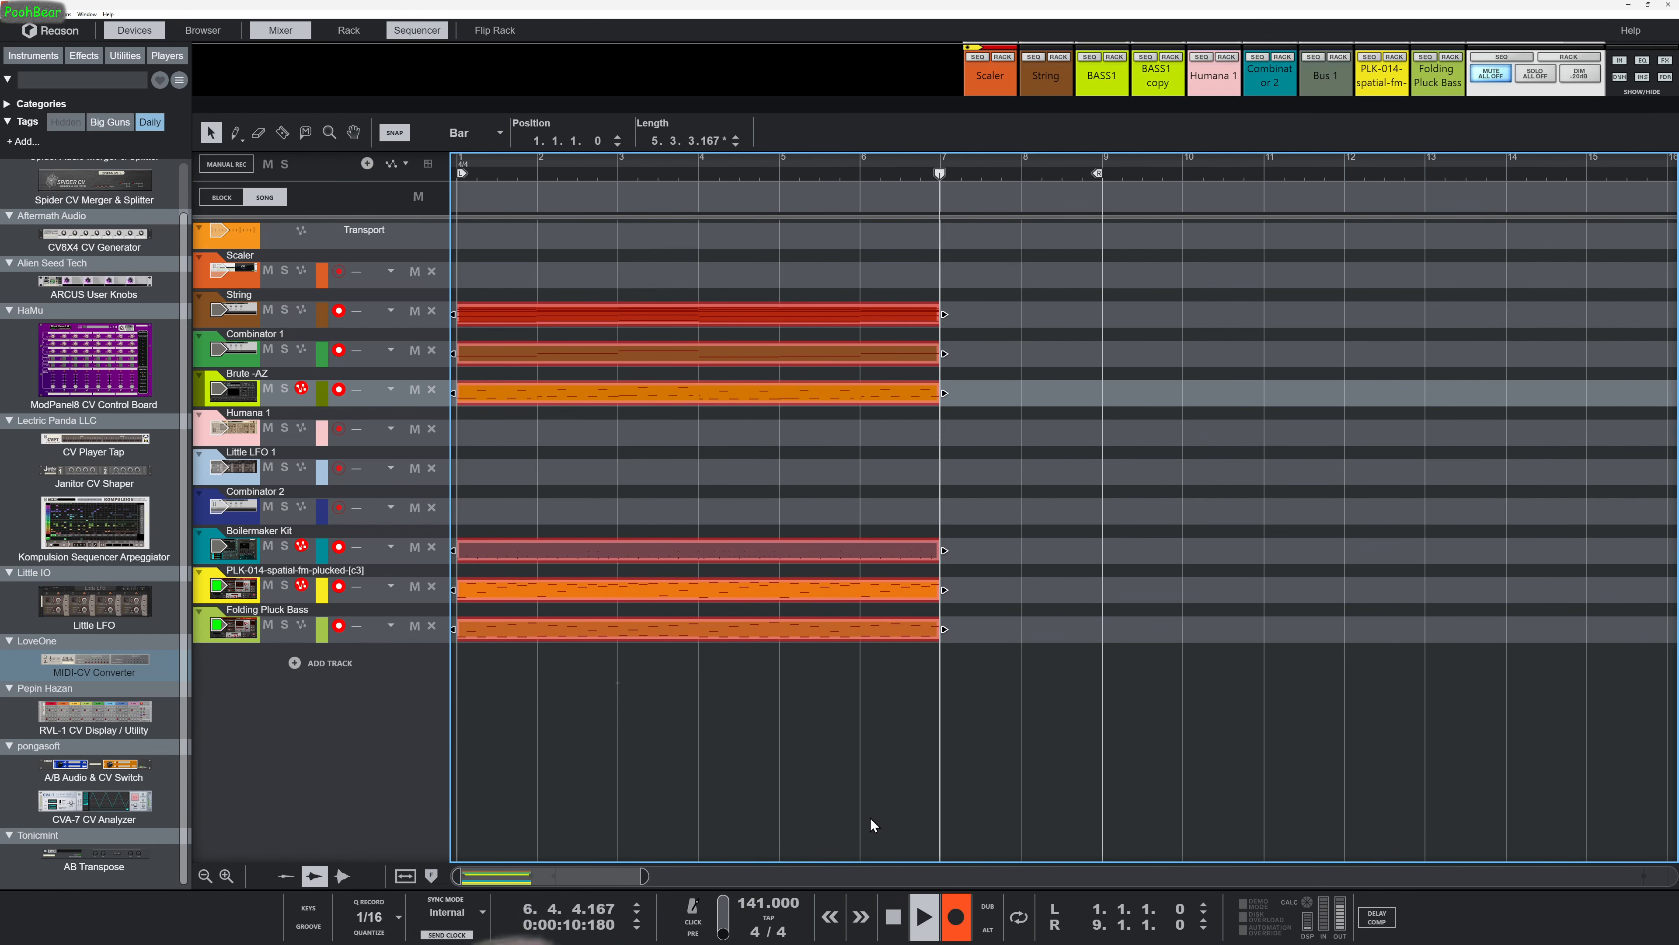
click(893, 917)
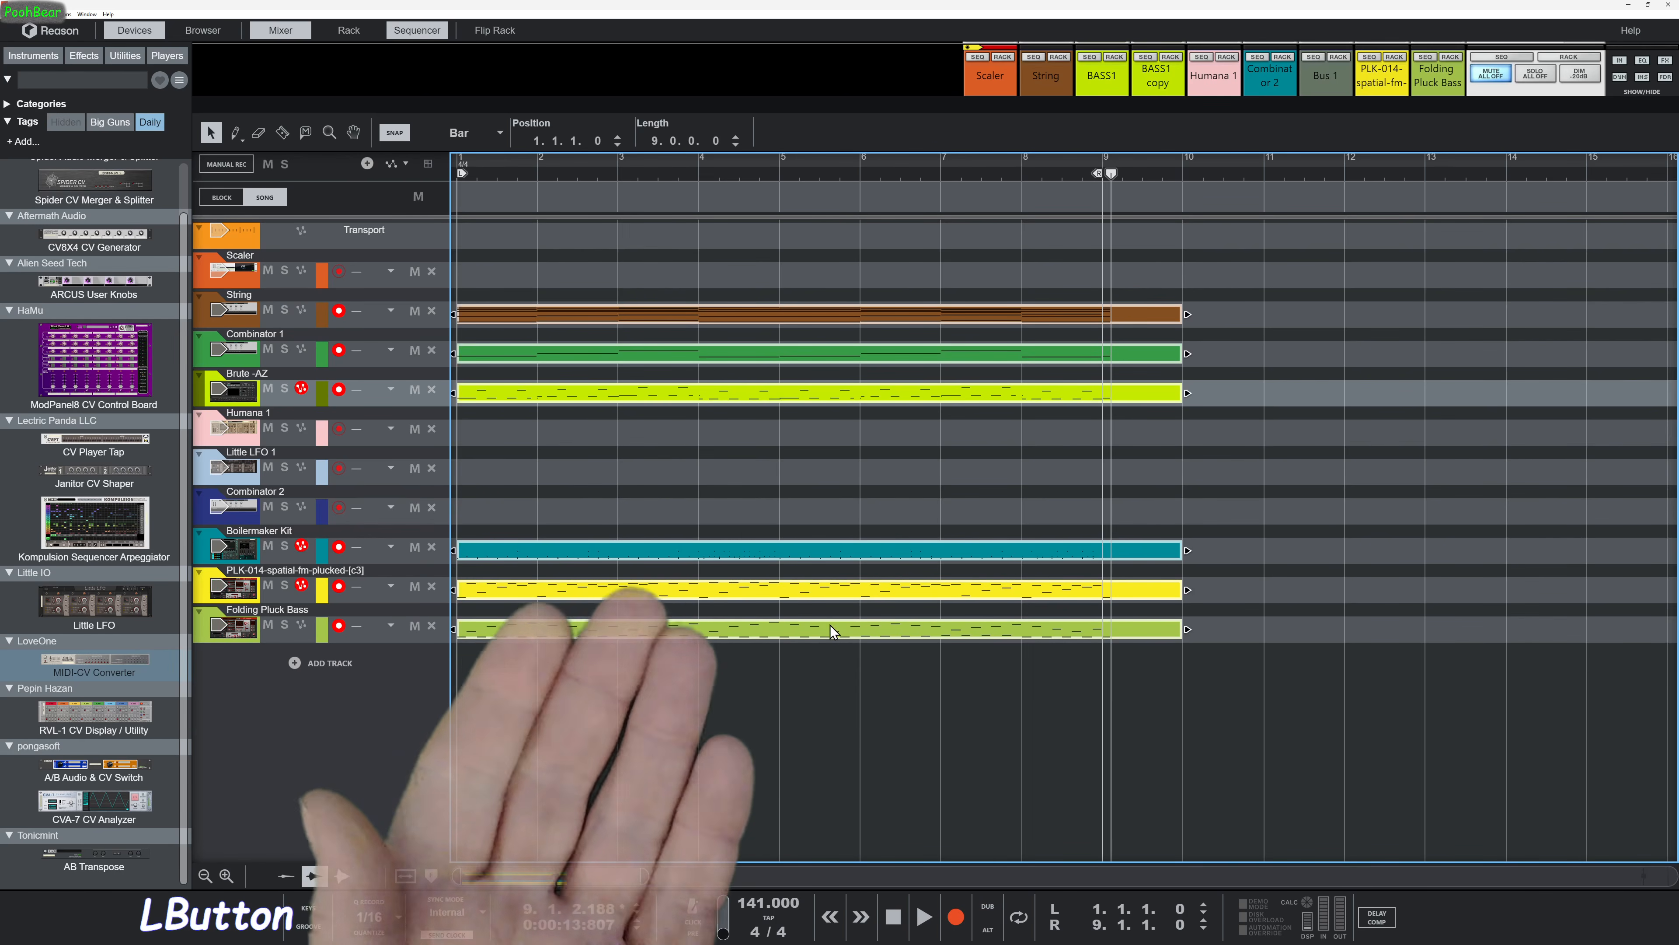
Examine the recorded notes of the Boilermaker Kit and Brute -AZ clips in an enlarged note editor
click(756, 553)
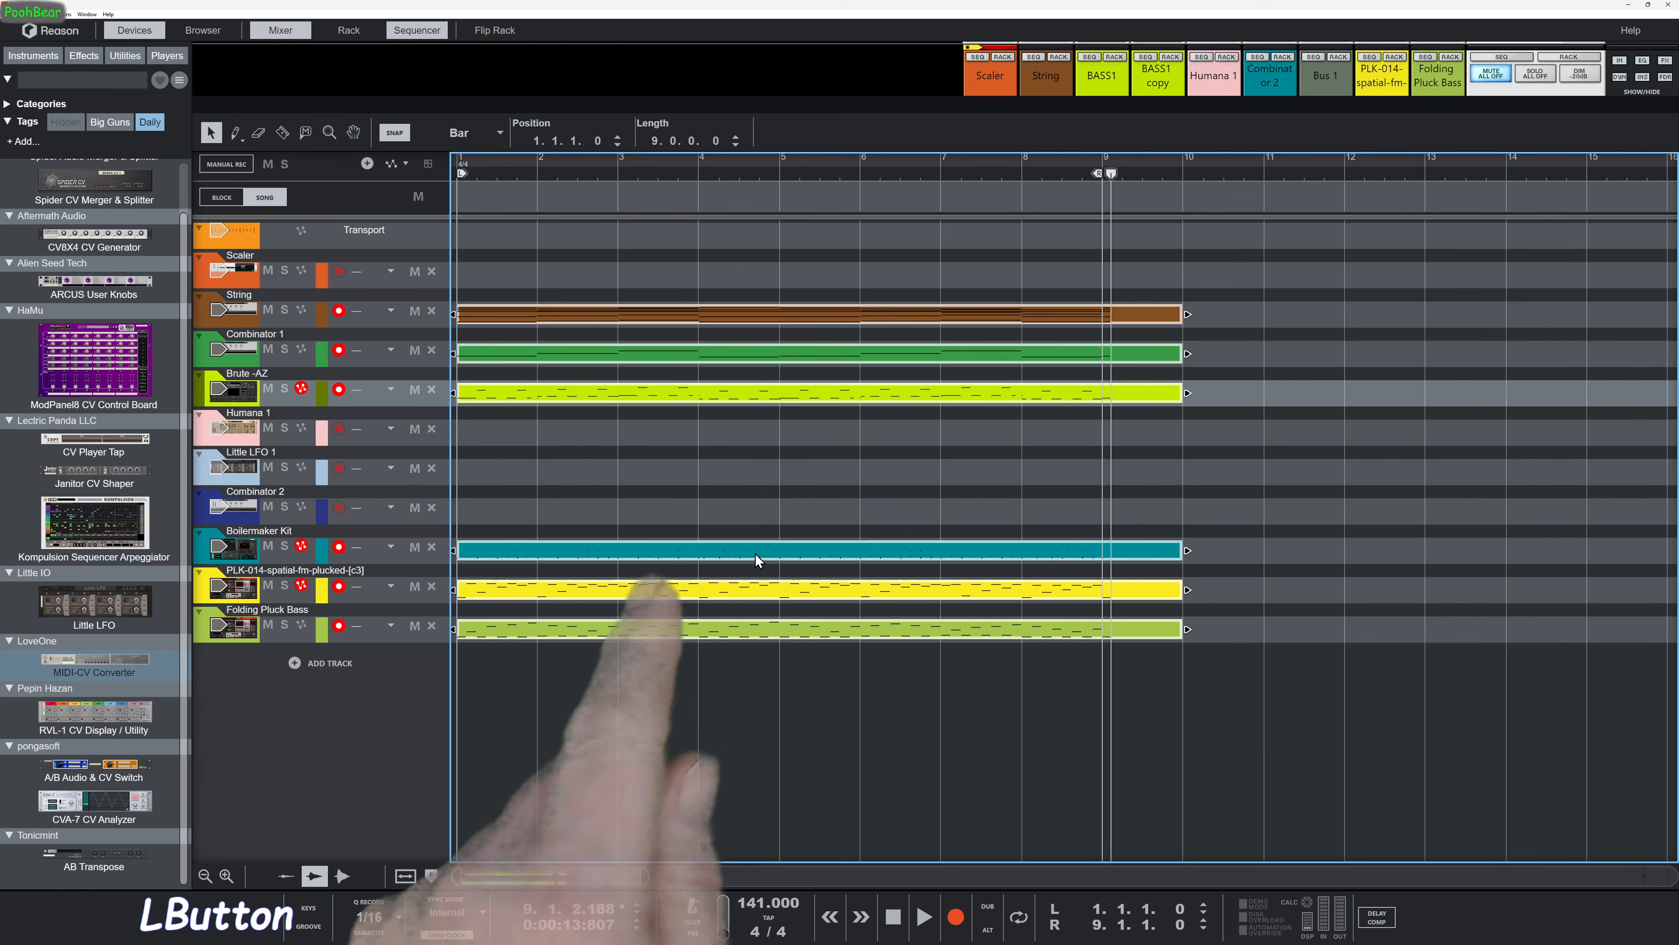
double_click(755, 554)
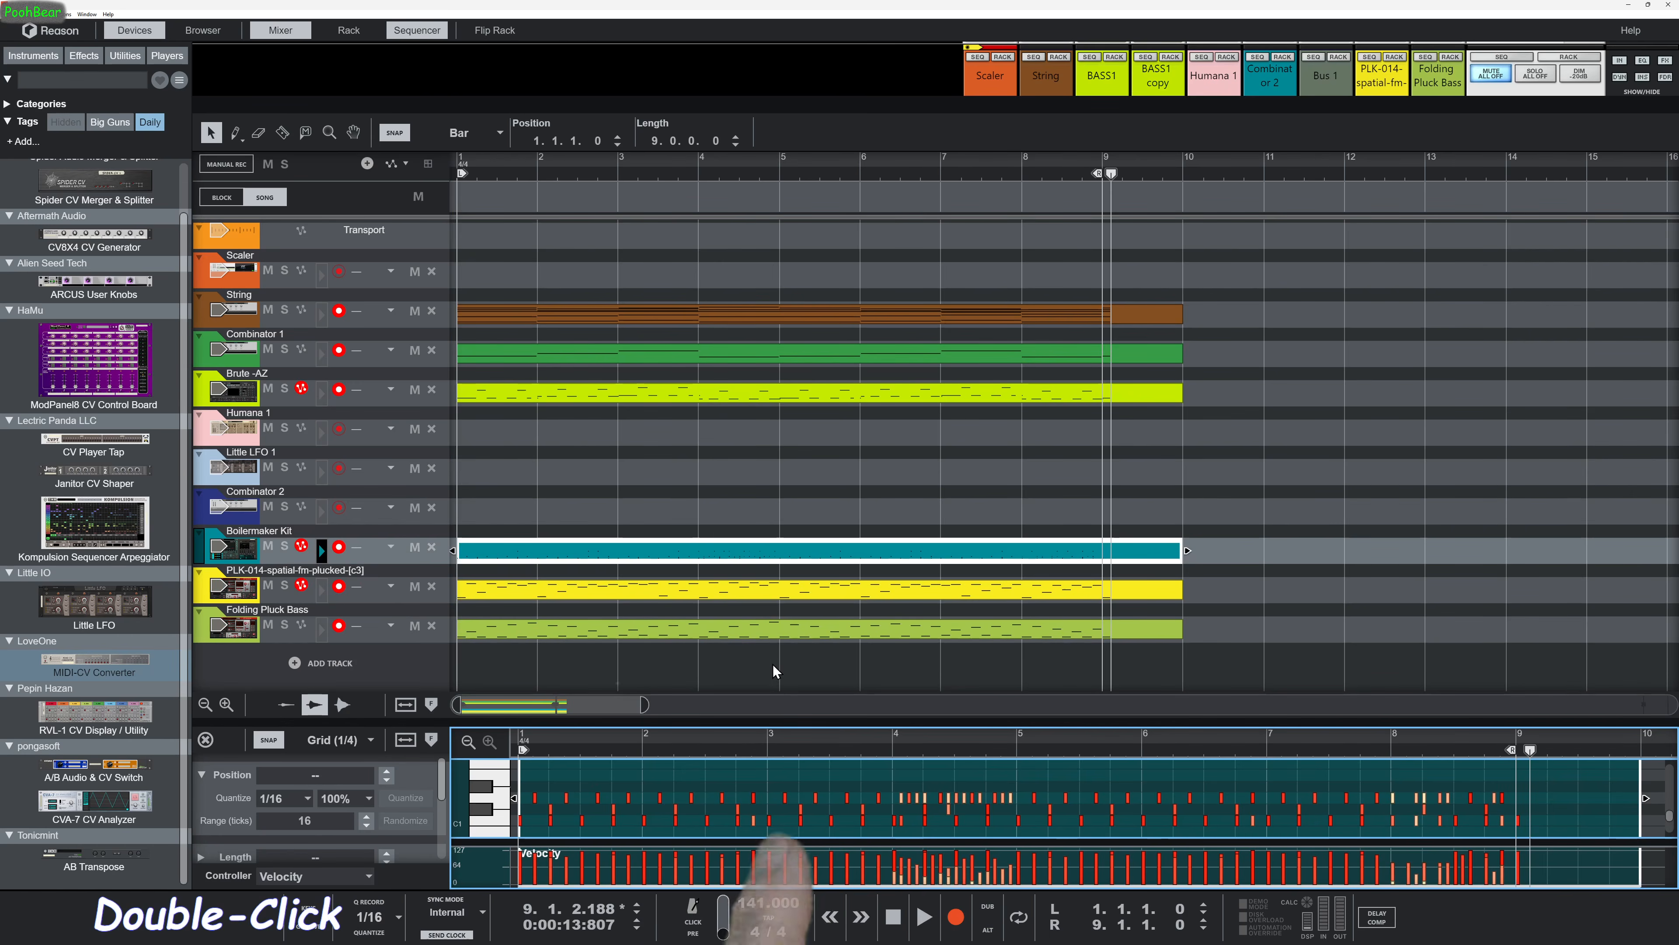
drag(780, 719, 779, 589)
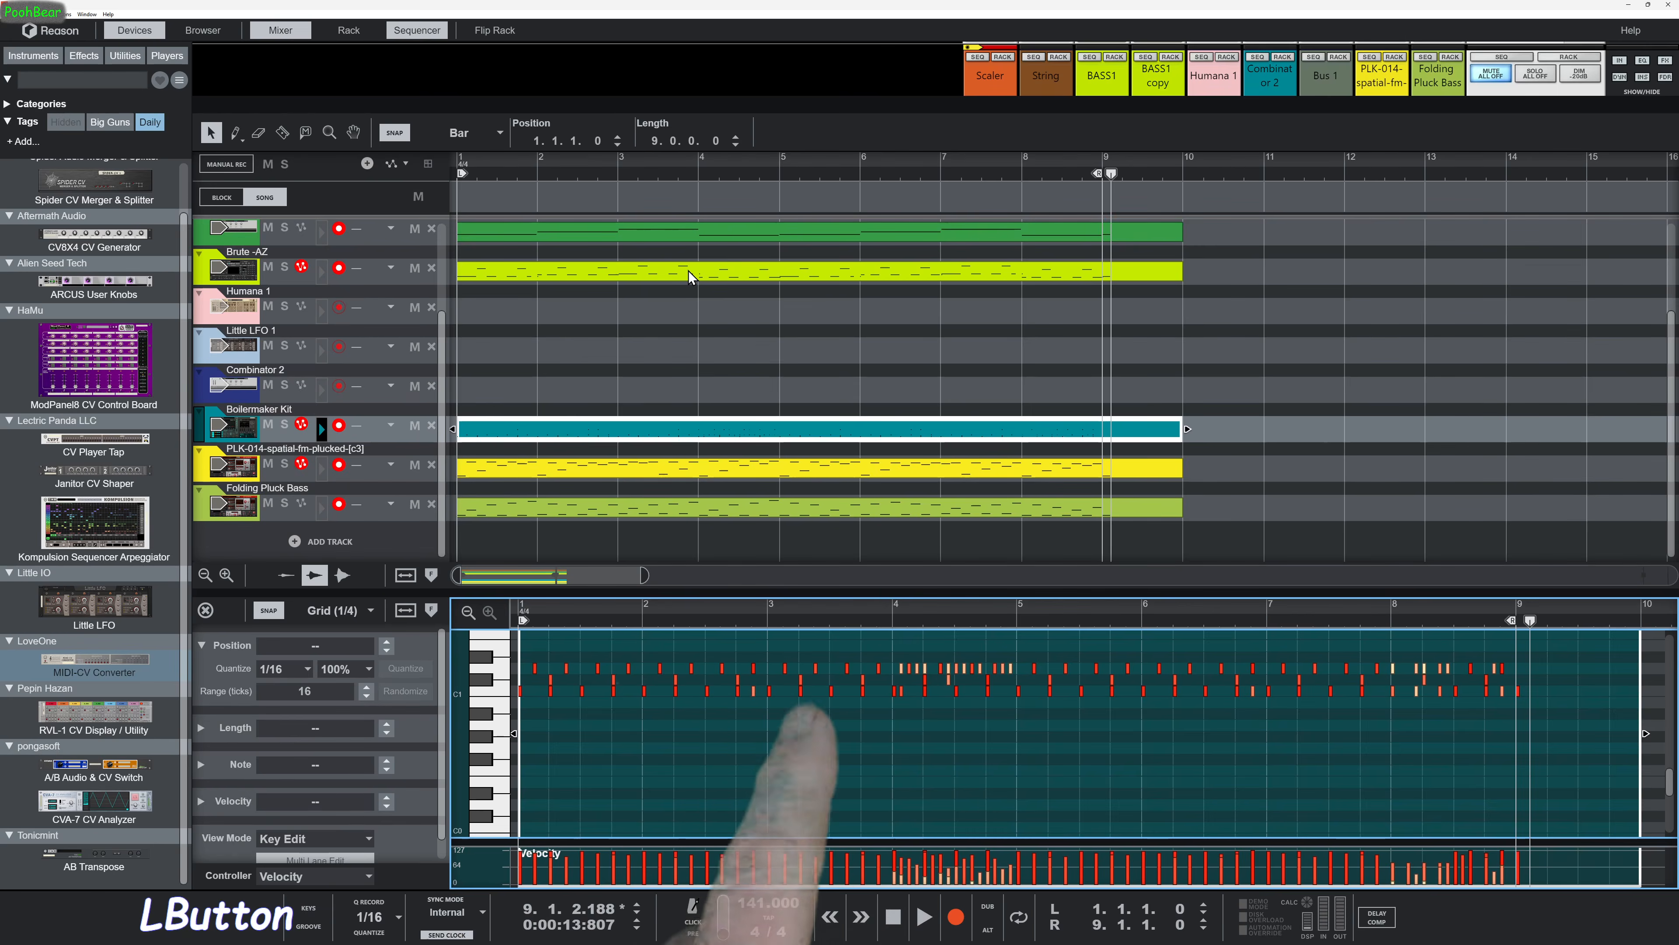
double_click(689, 276)
scroll(812, 671, down, 2)
scroll(817, 685, up, 2)
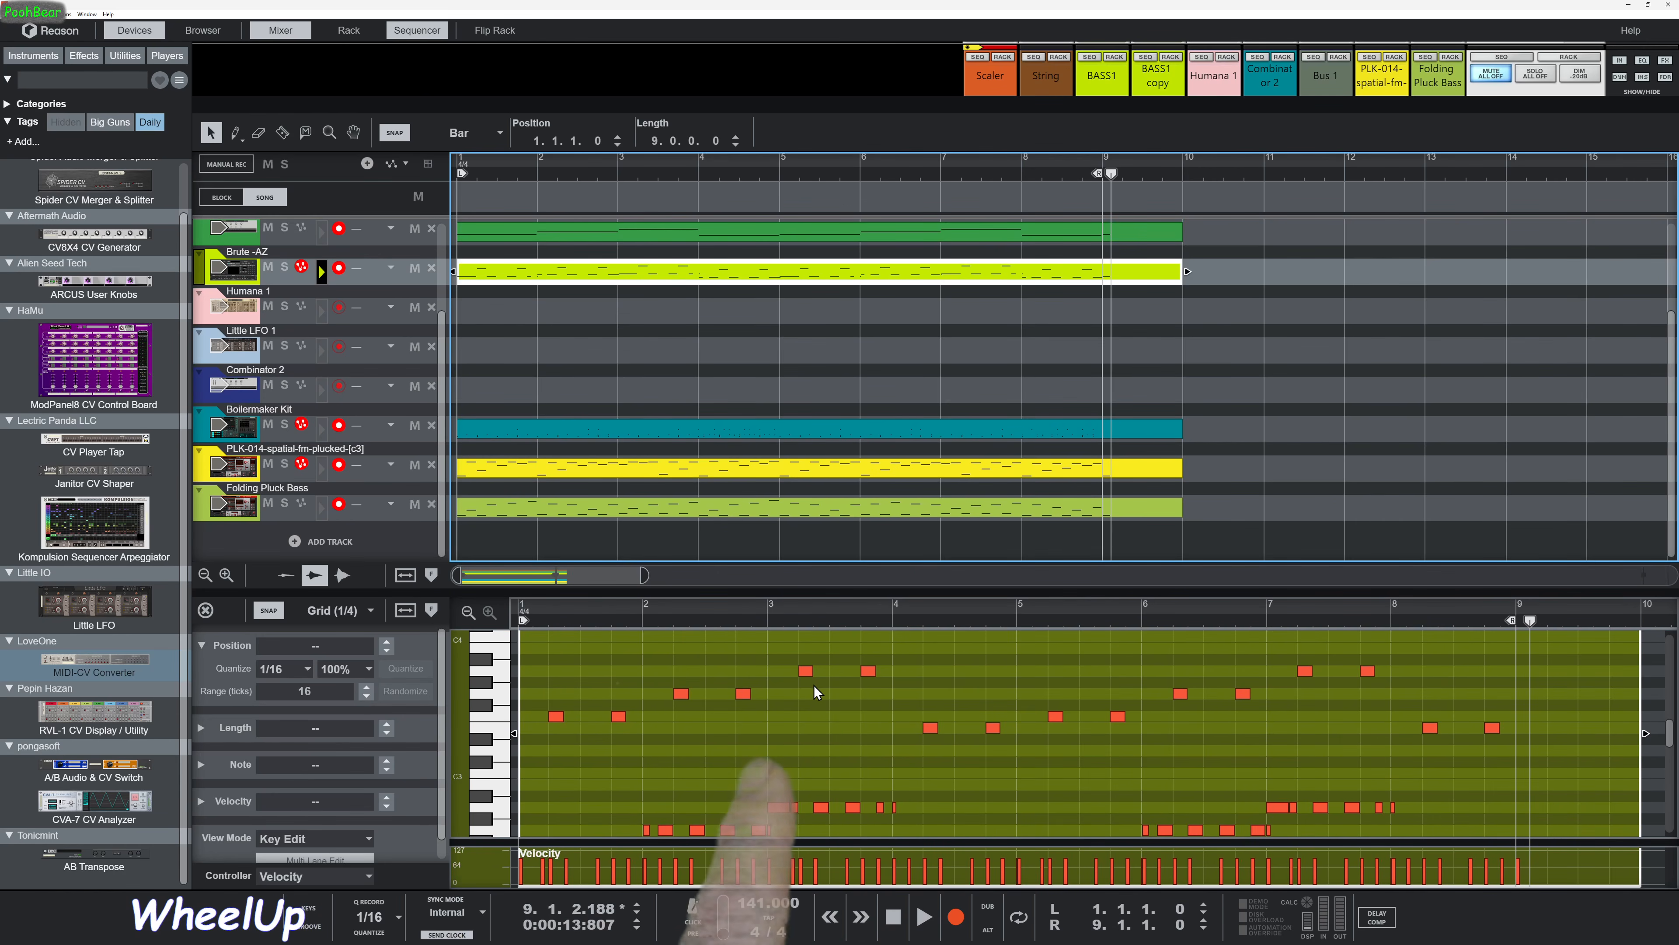
Examine the recorded notes of the Combinator 1, String, and PLK-014 plucked clips
scroll(694, 345, up, 2)
double_click(695, 304)
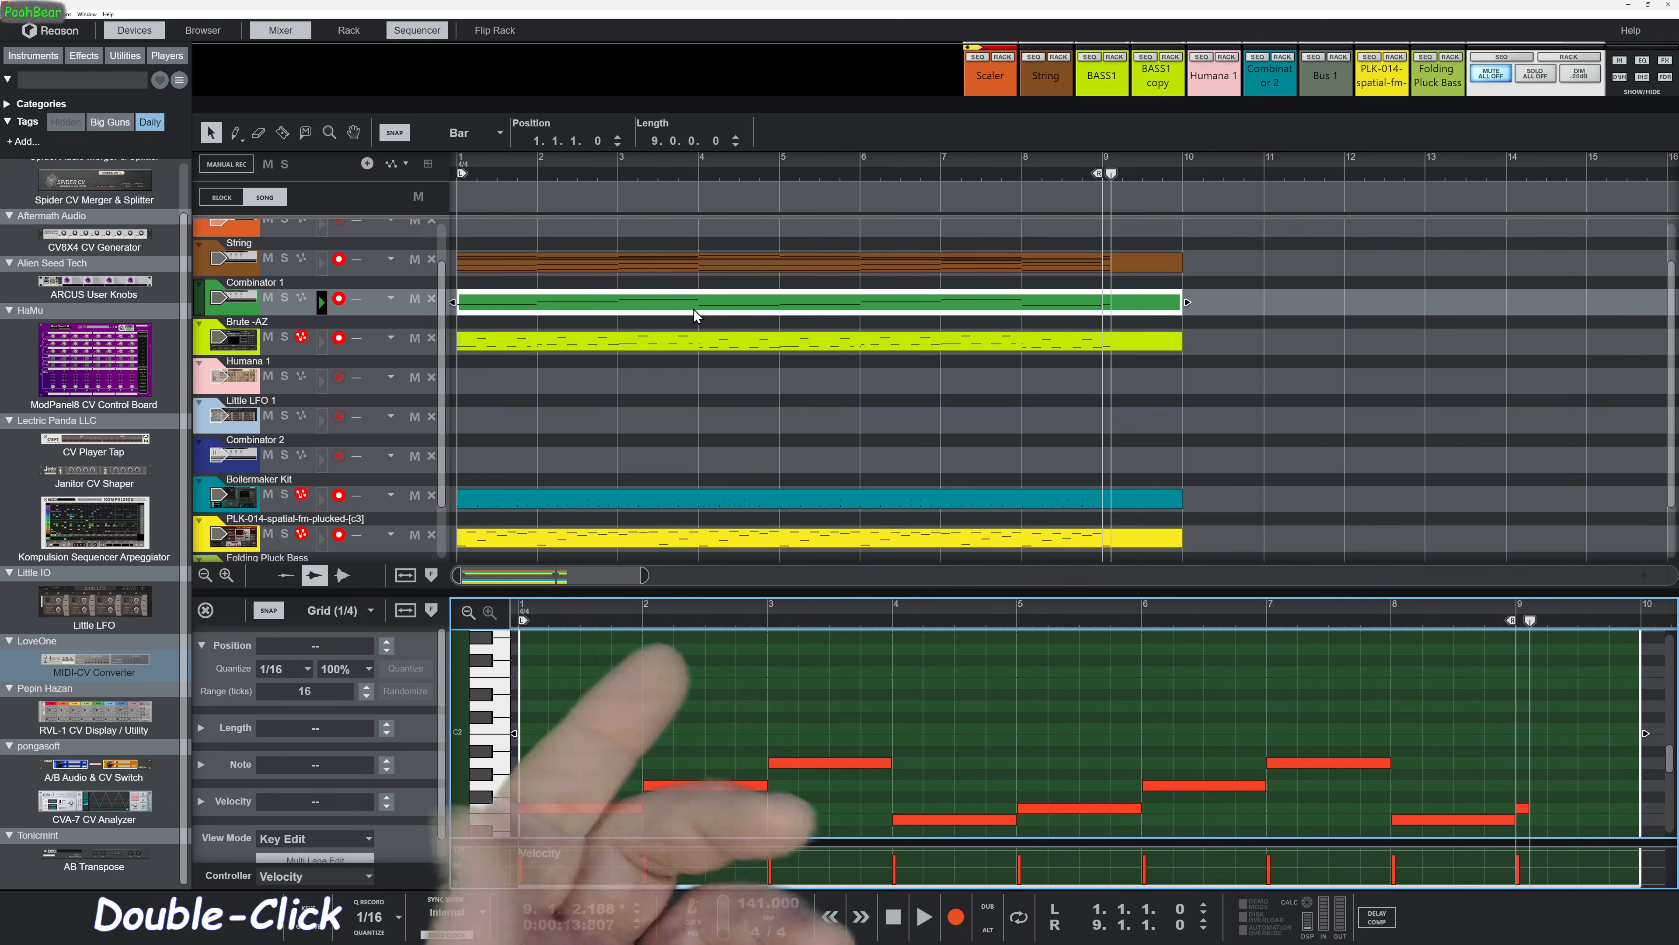
double_click(706, 266)
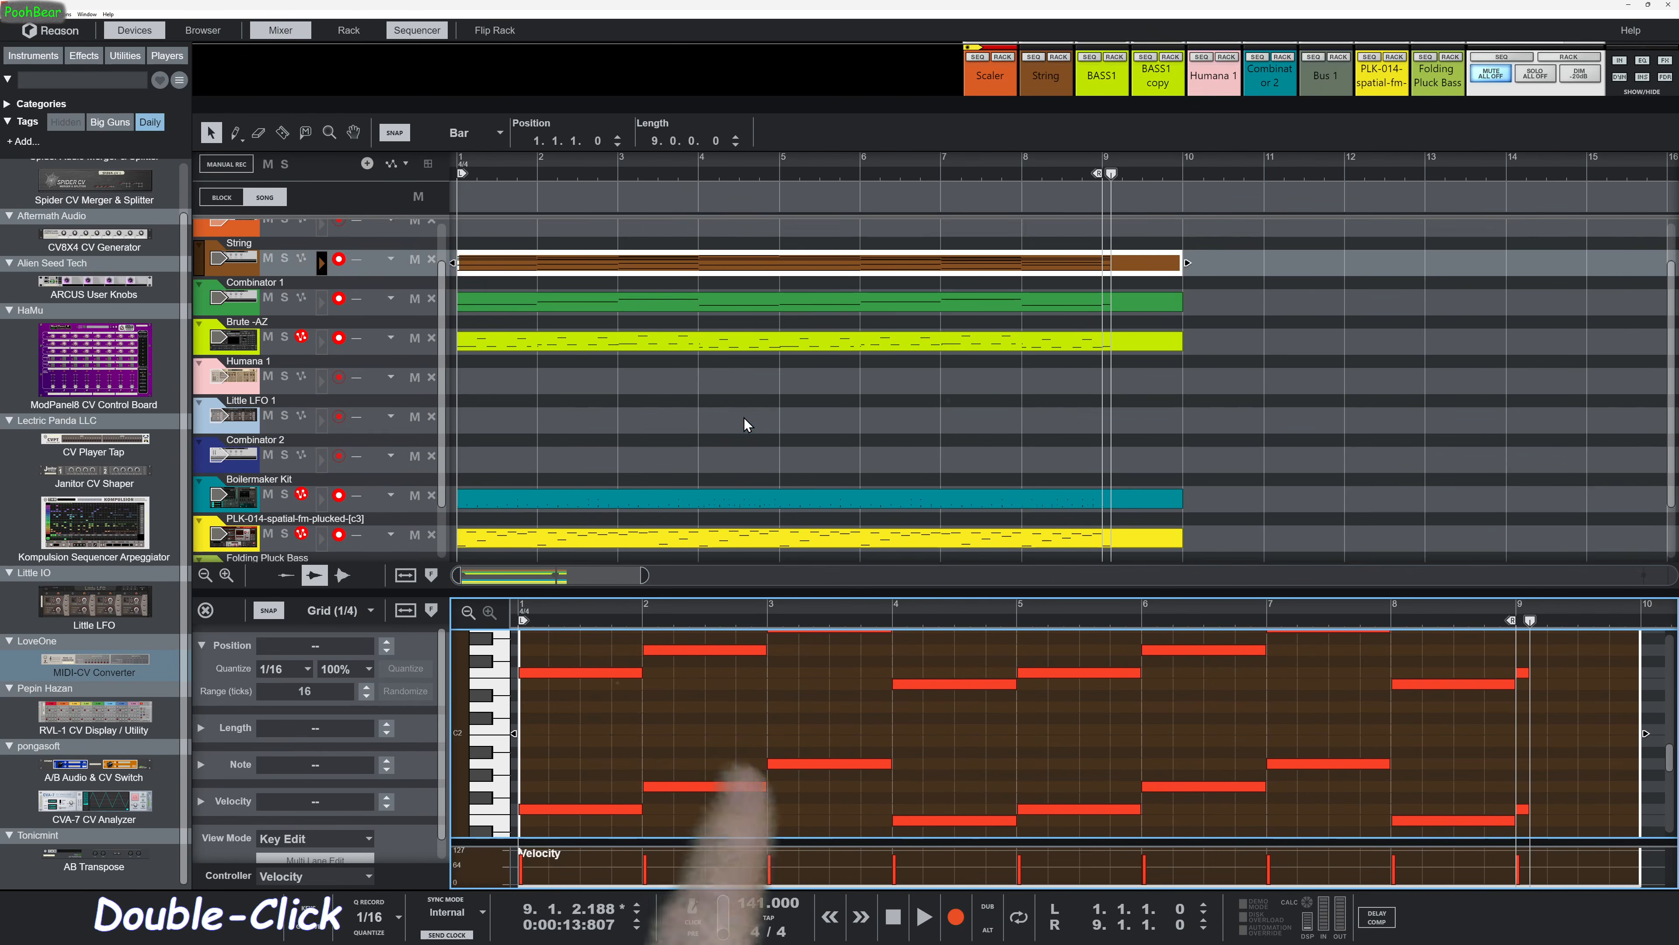
scroll(744, 419, down, 1)
scroll(745, 419, up, 1)
scroll(747, 519, down, 1)
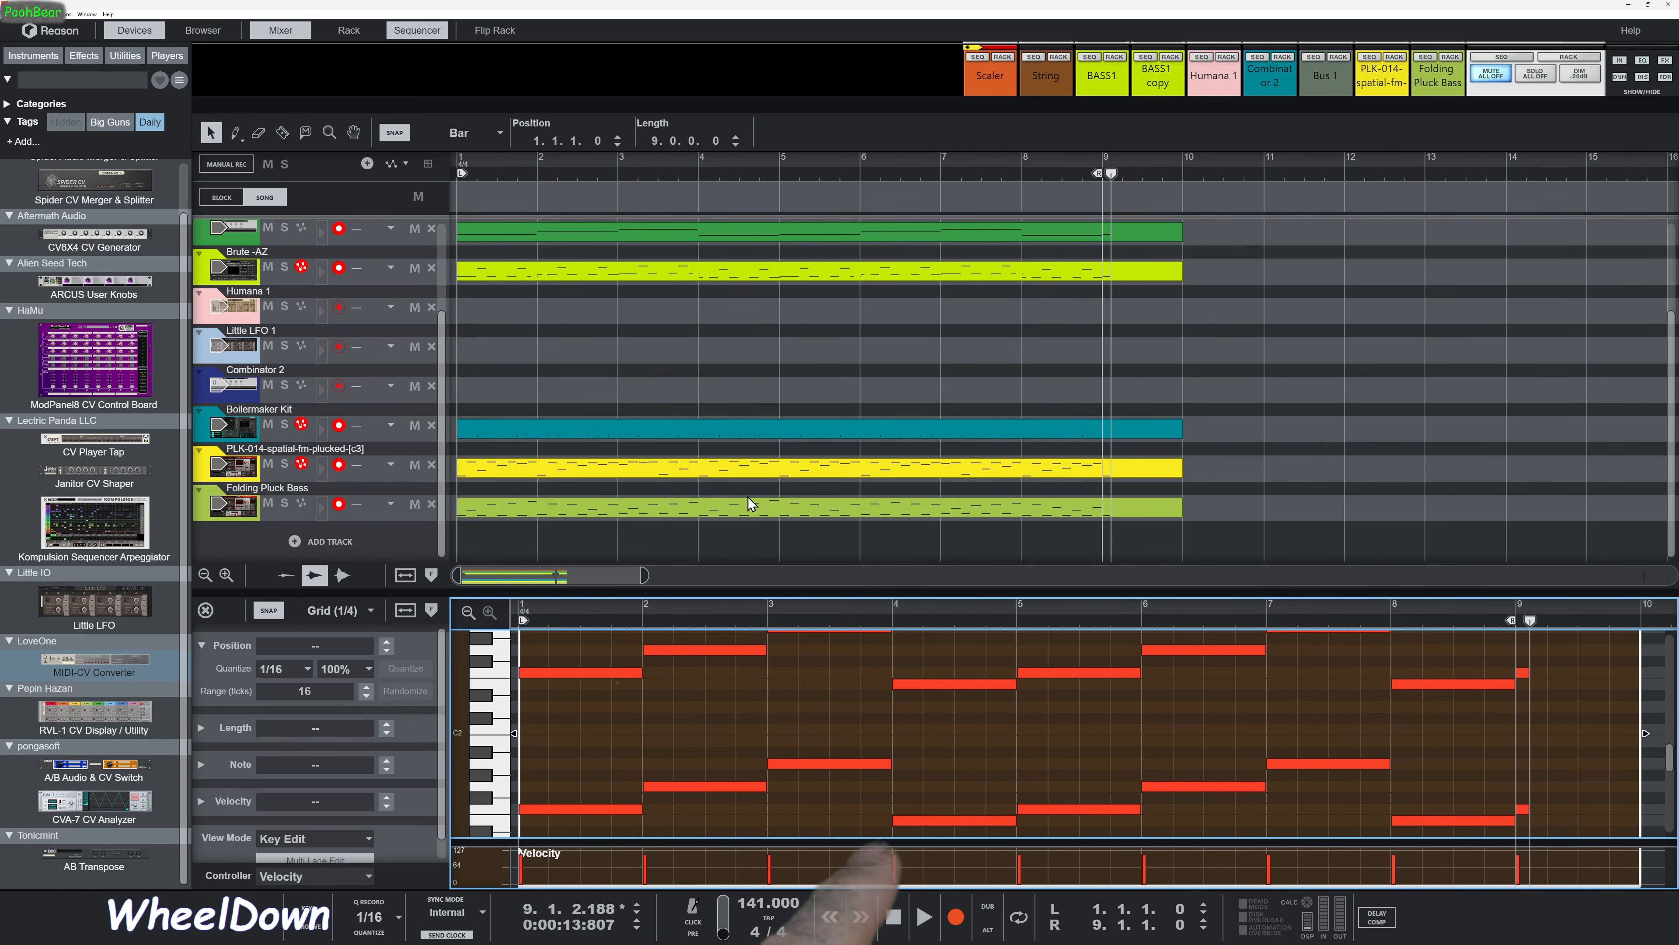
double_click(752, 471)
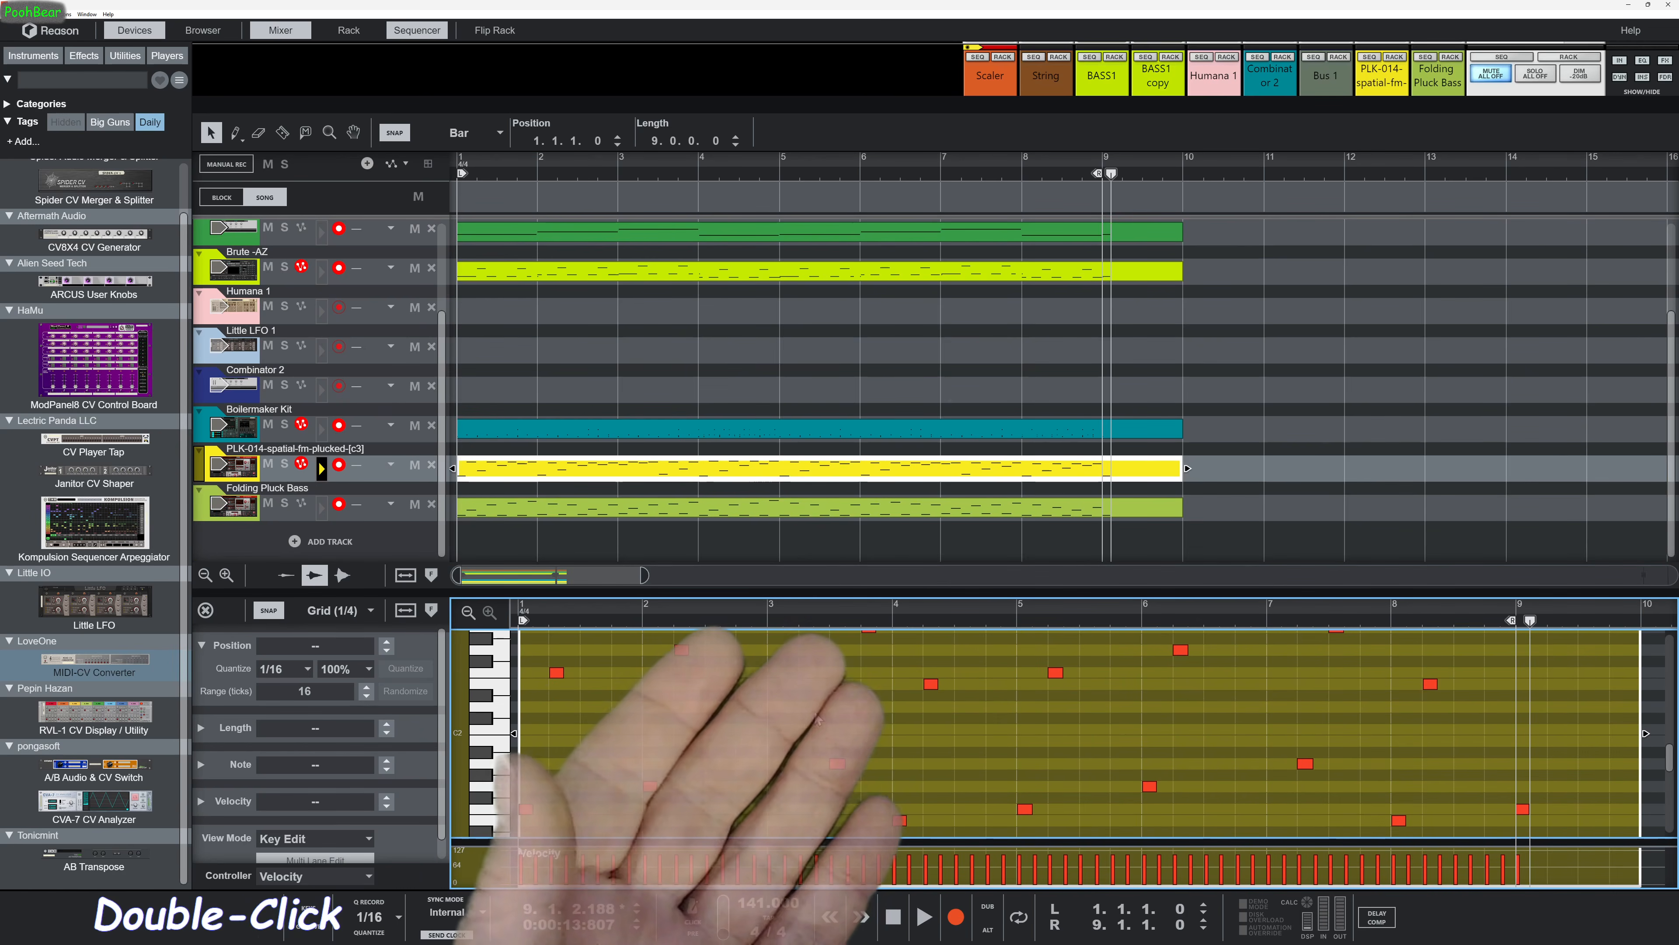
Move the playhead to bar 11, bring the rack back into view, and start playback past the recorded clips
click(1249, 180)
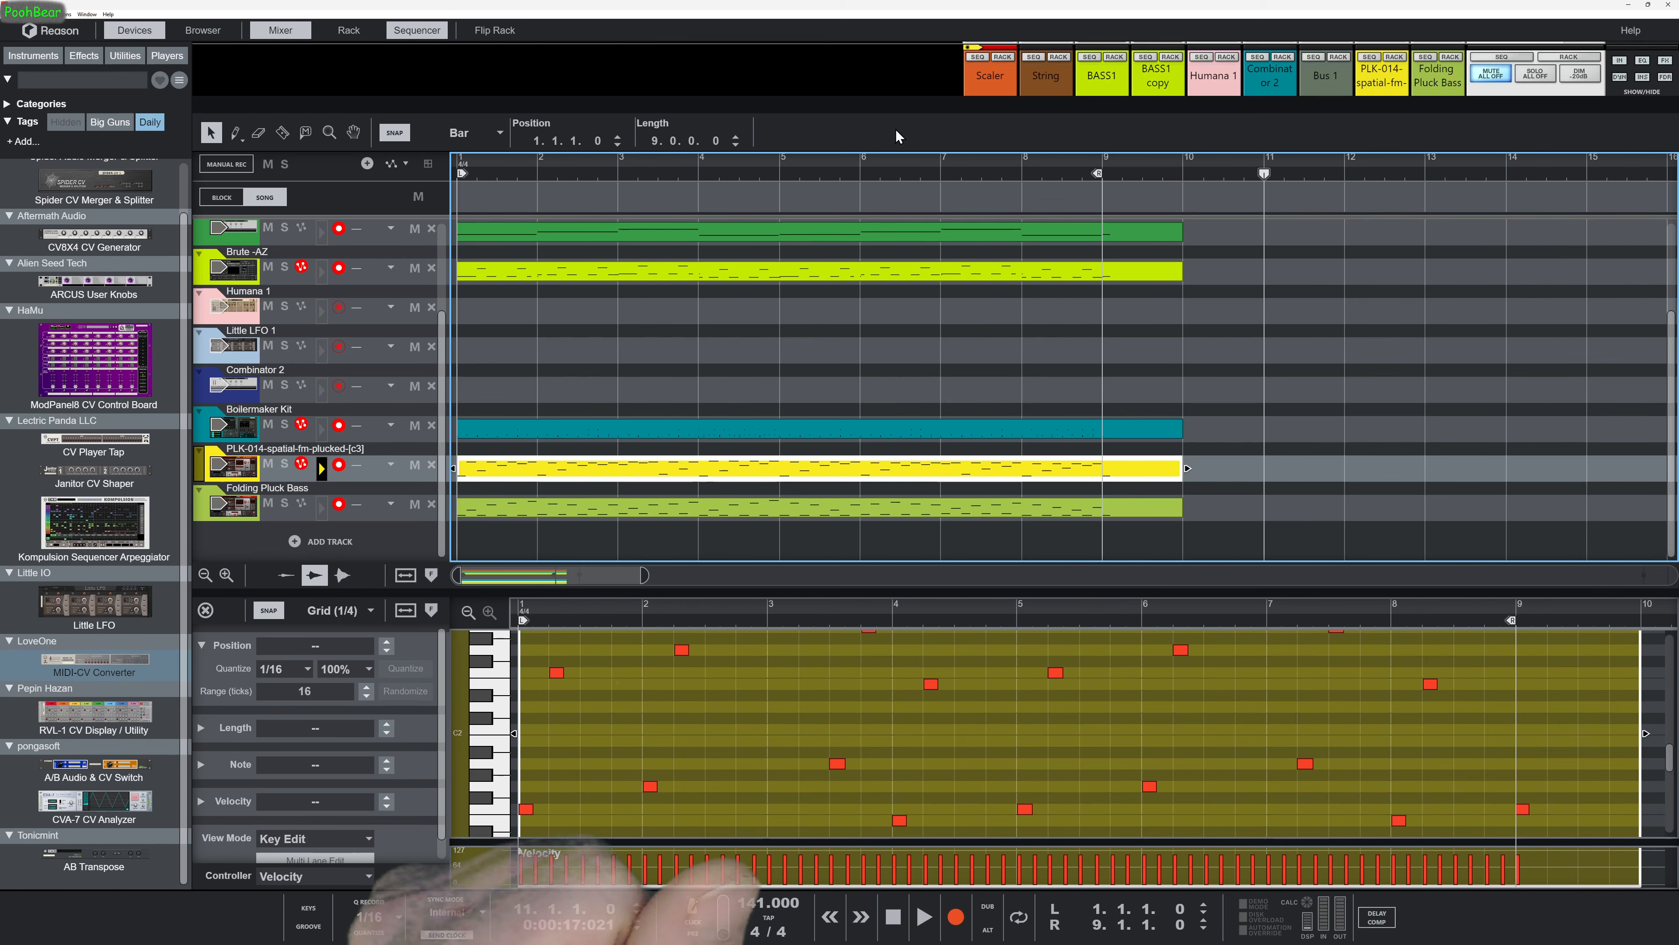
drag(886, 107, 754, 815)
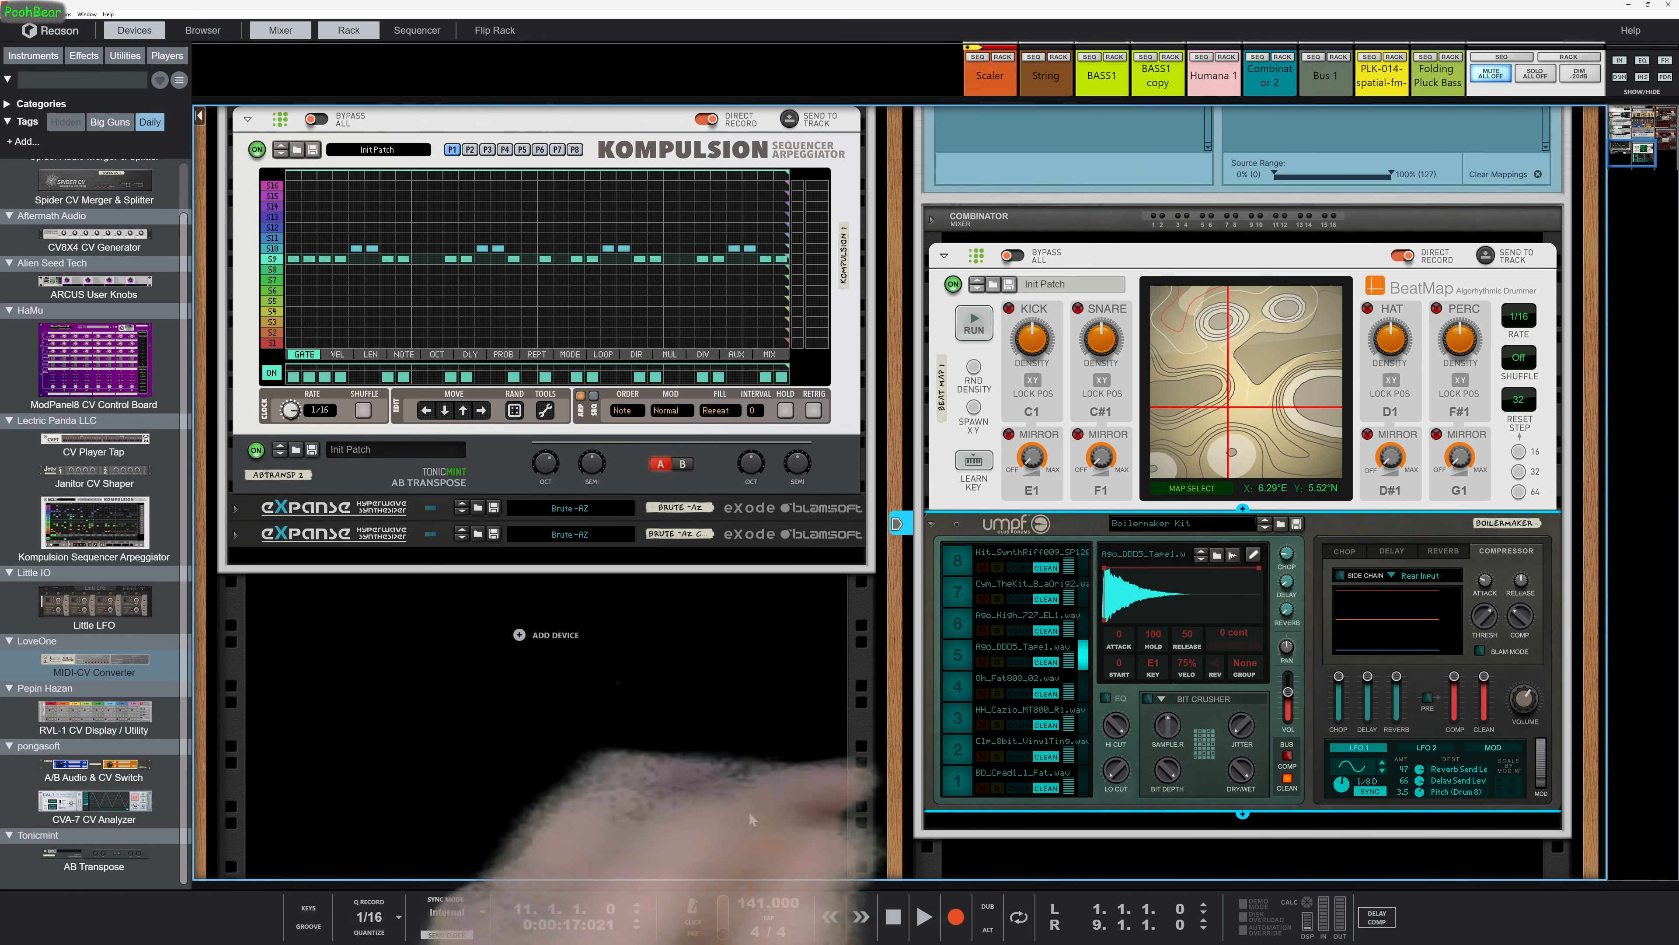
click(923, 919)
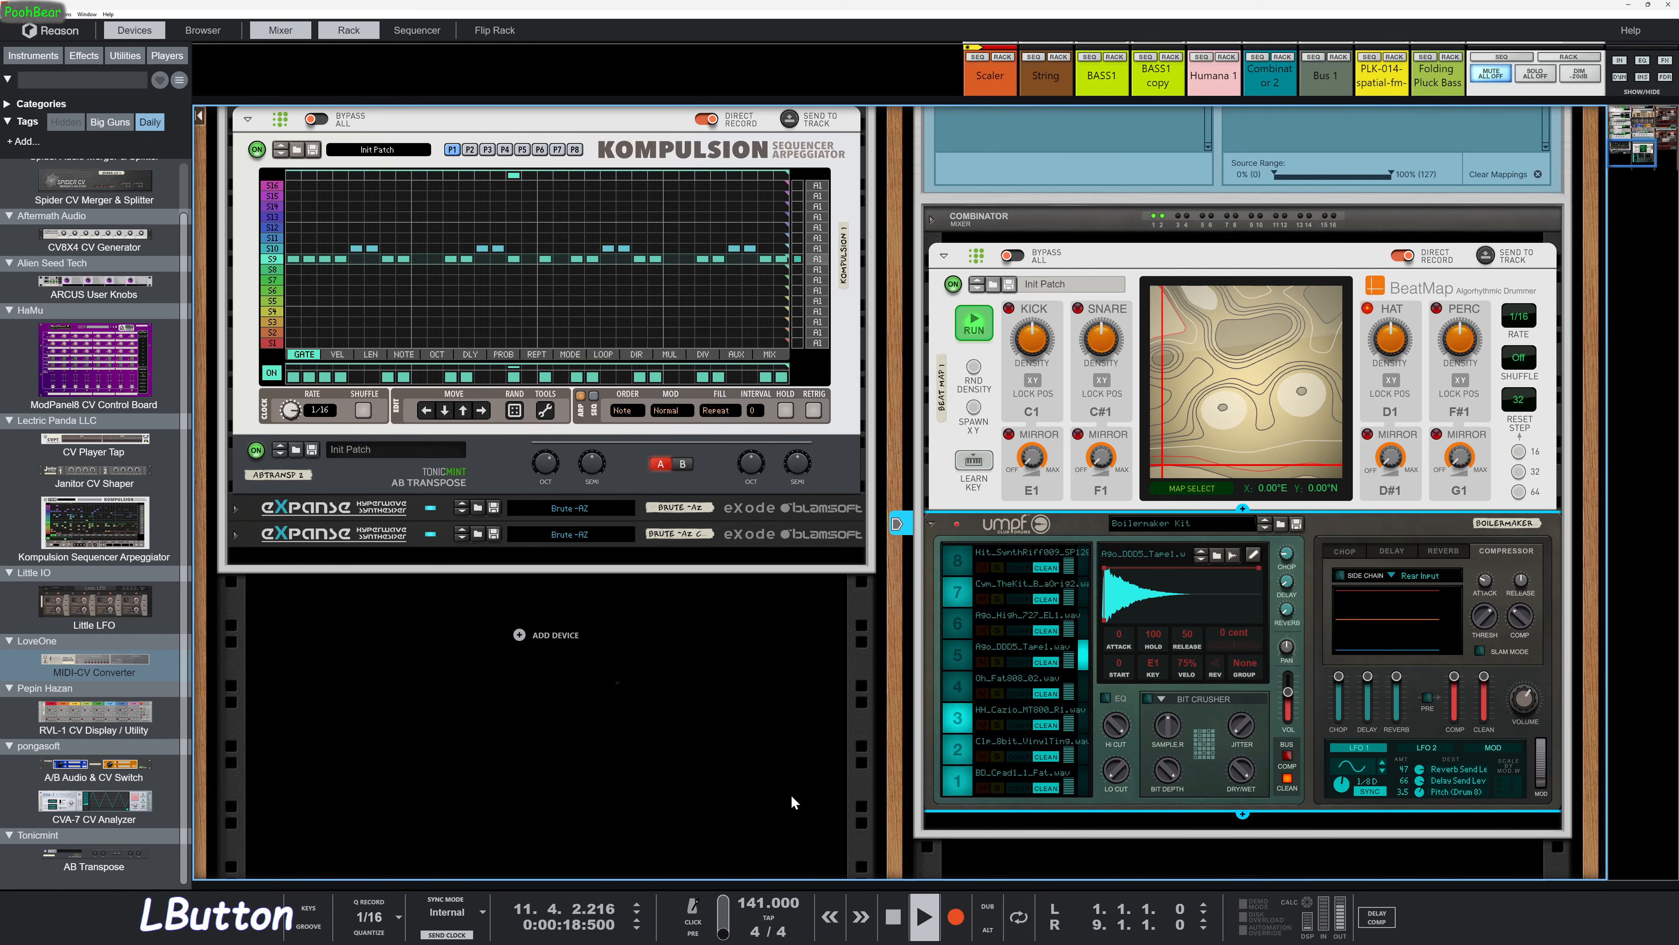